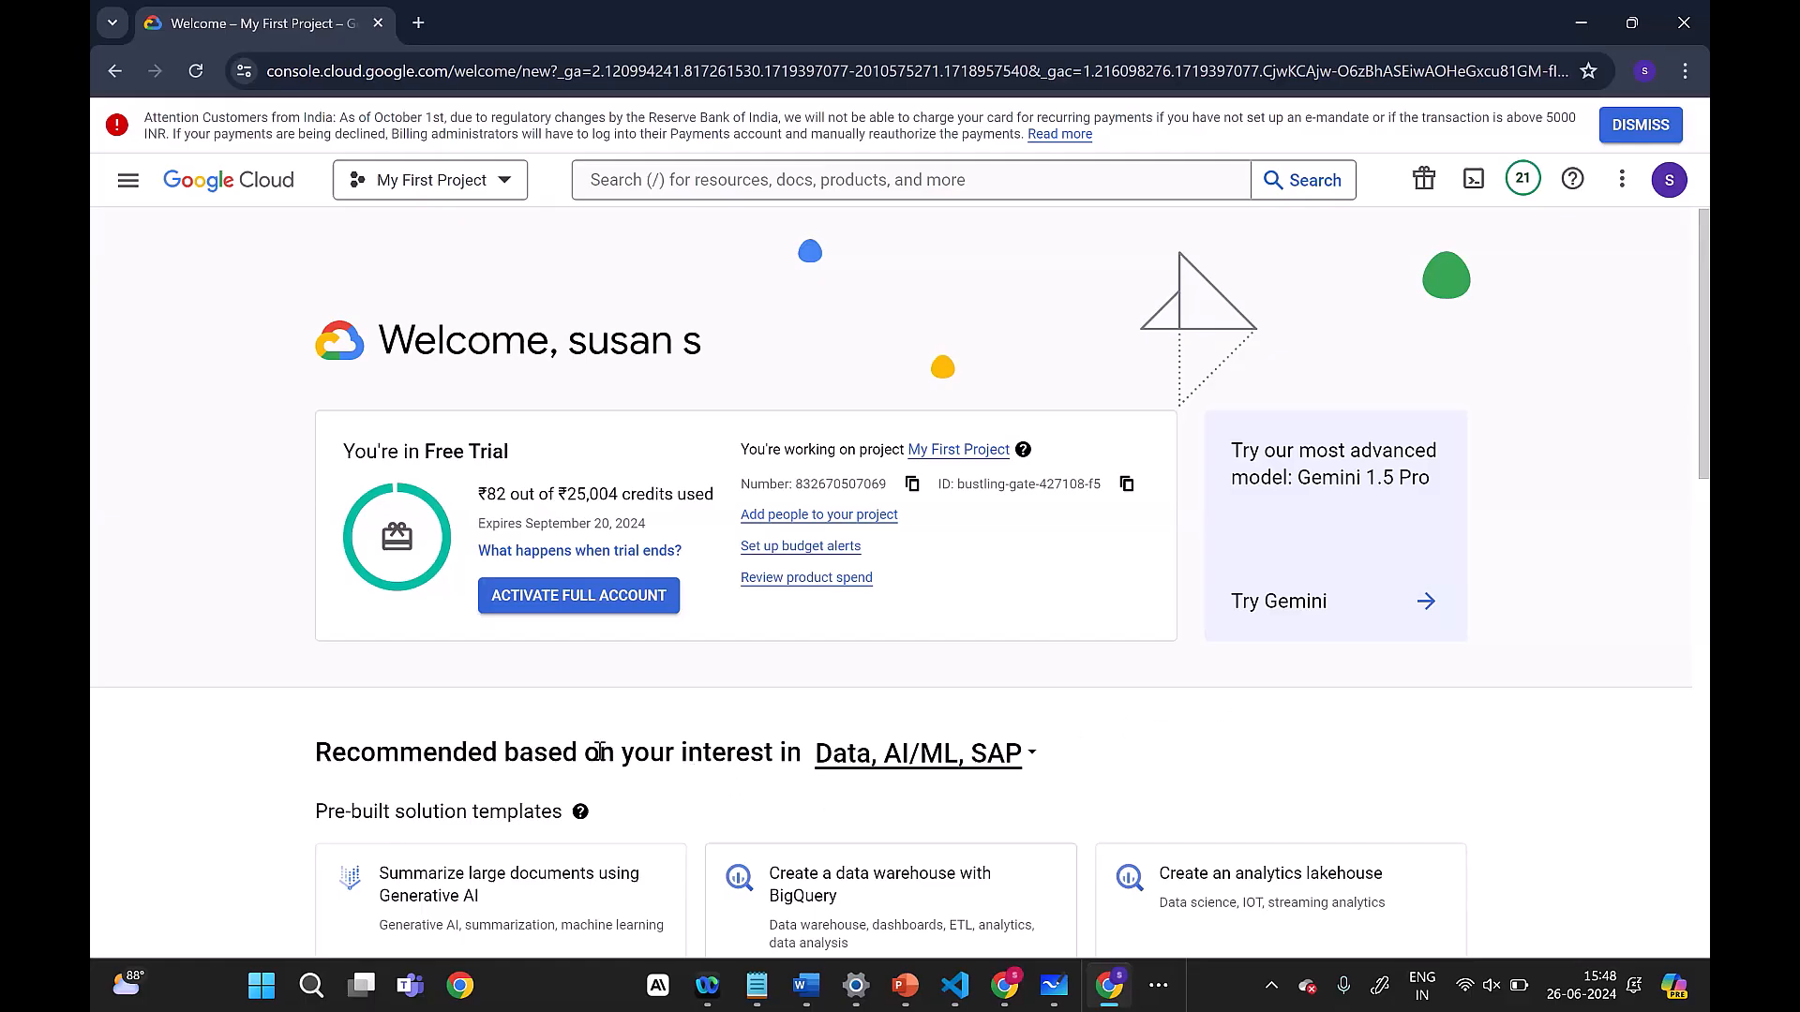
click(982, 178)
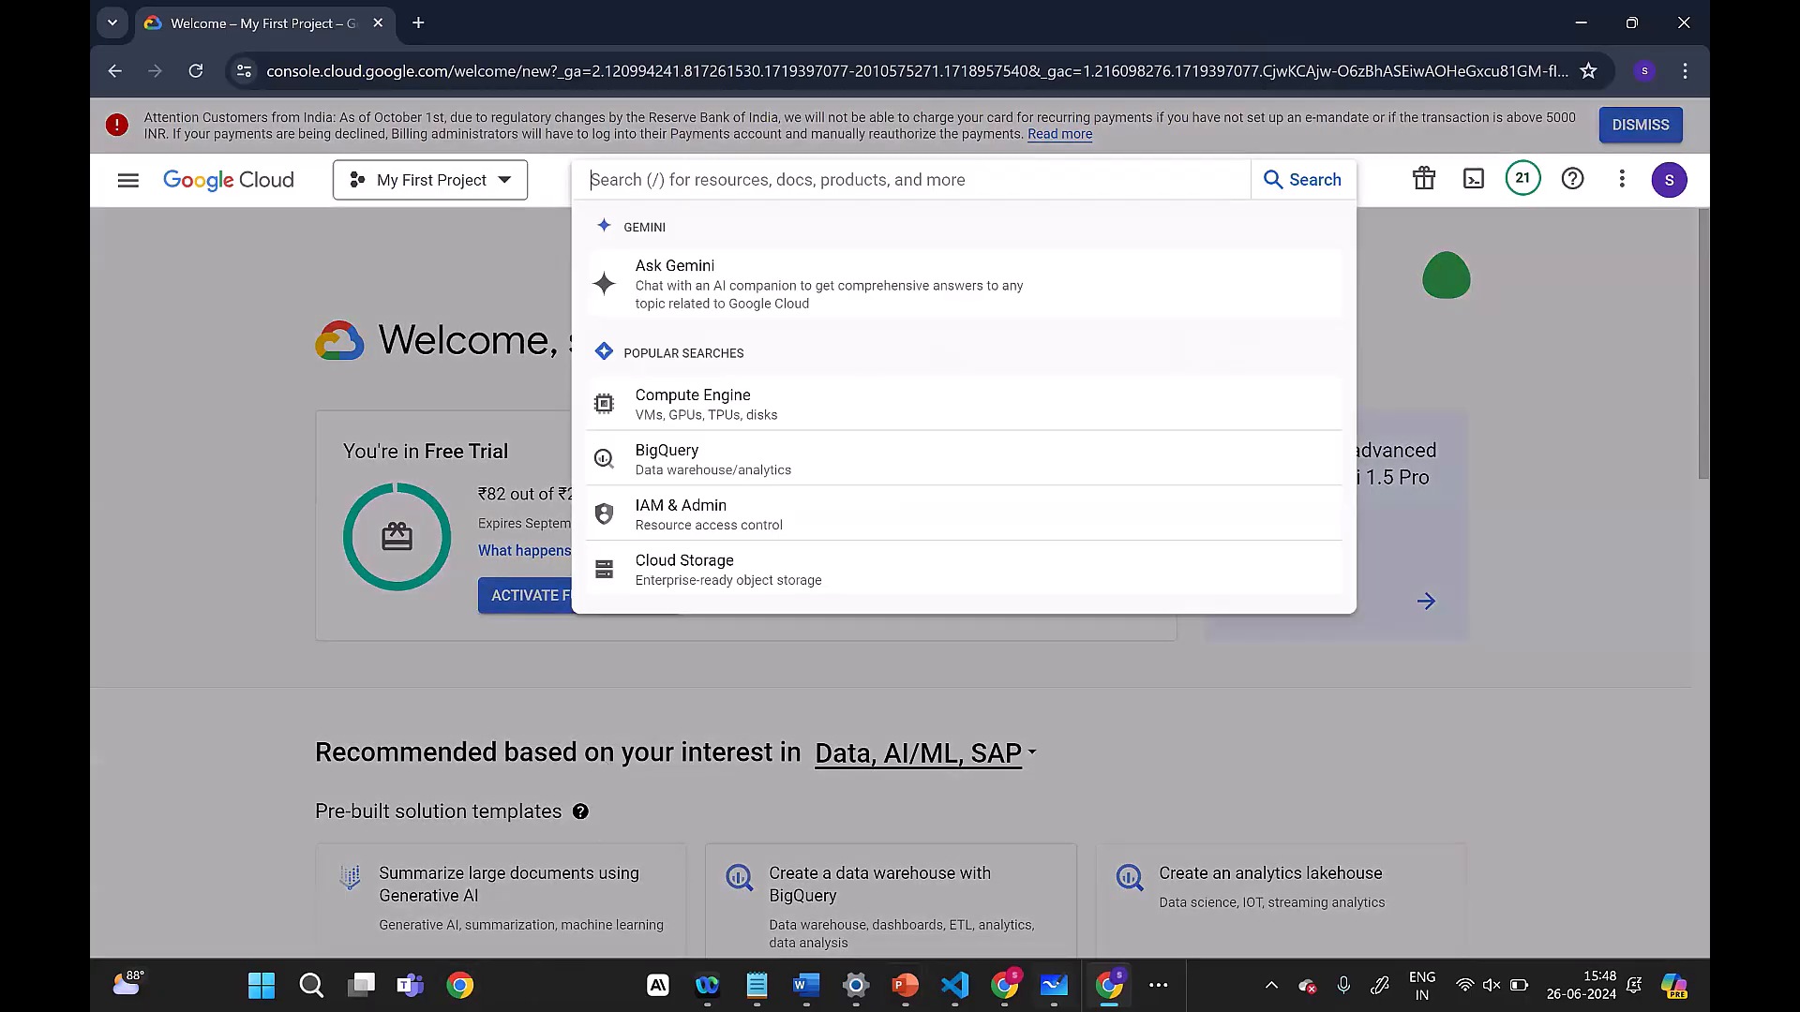
click(459, 985)
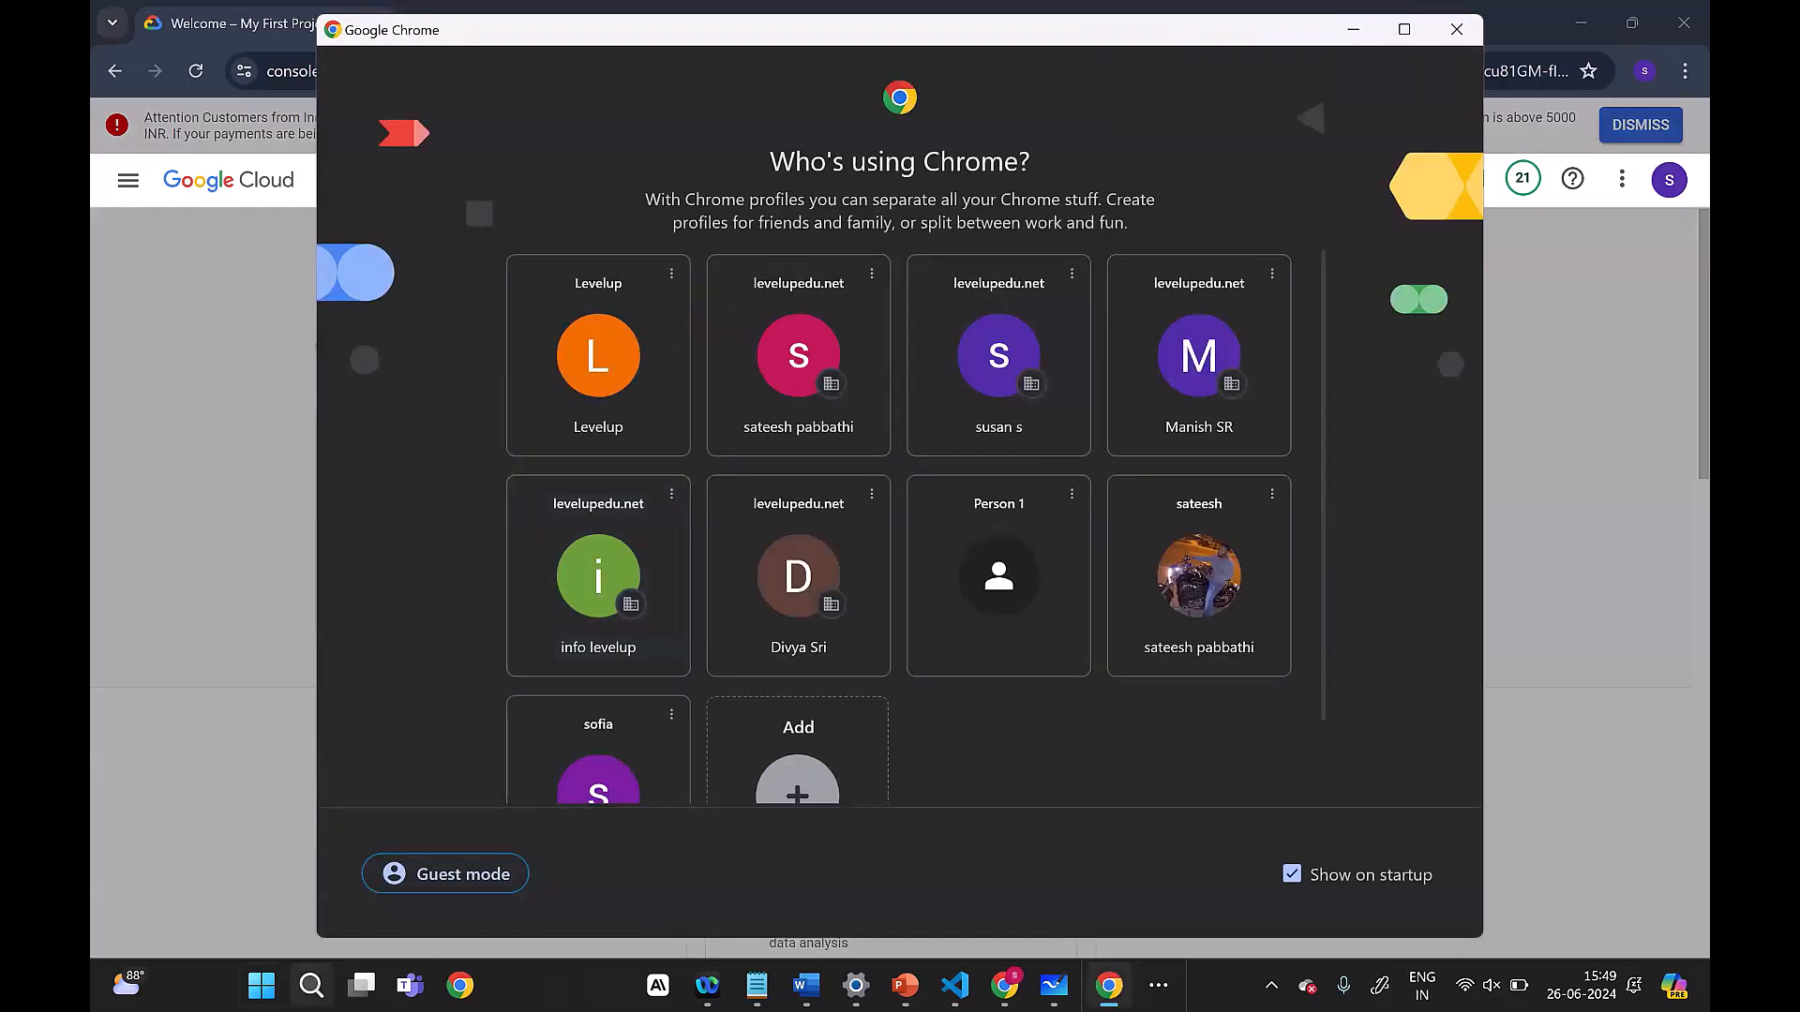
click(262, 985)
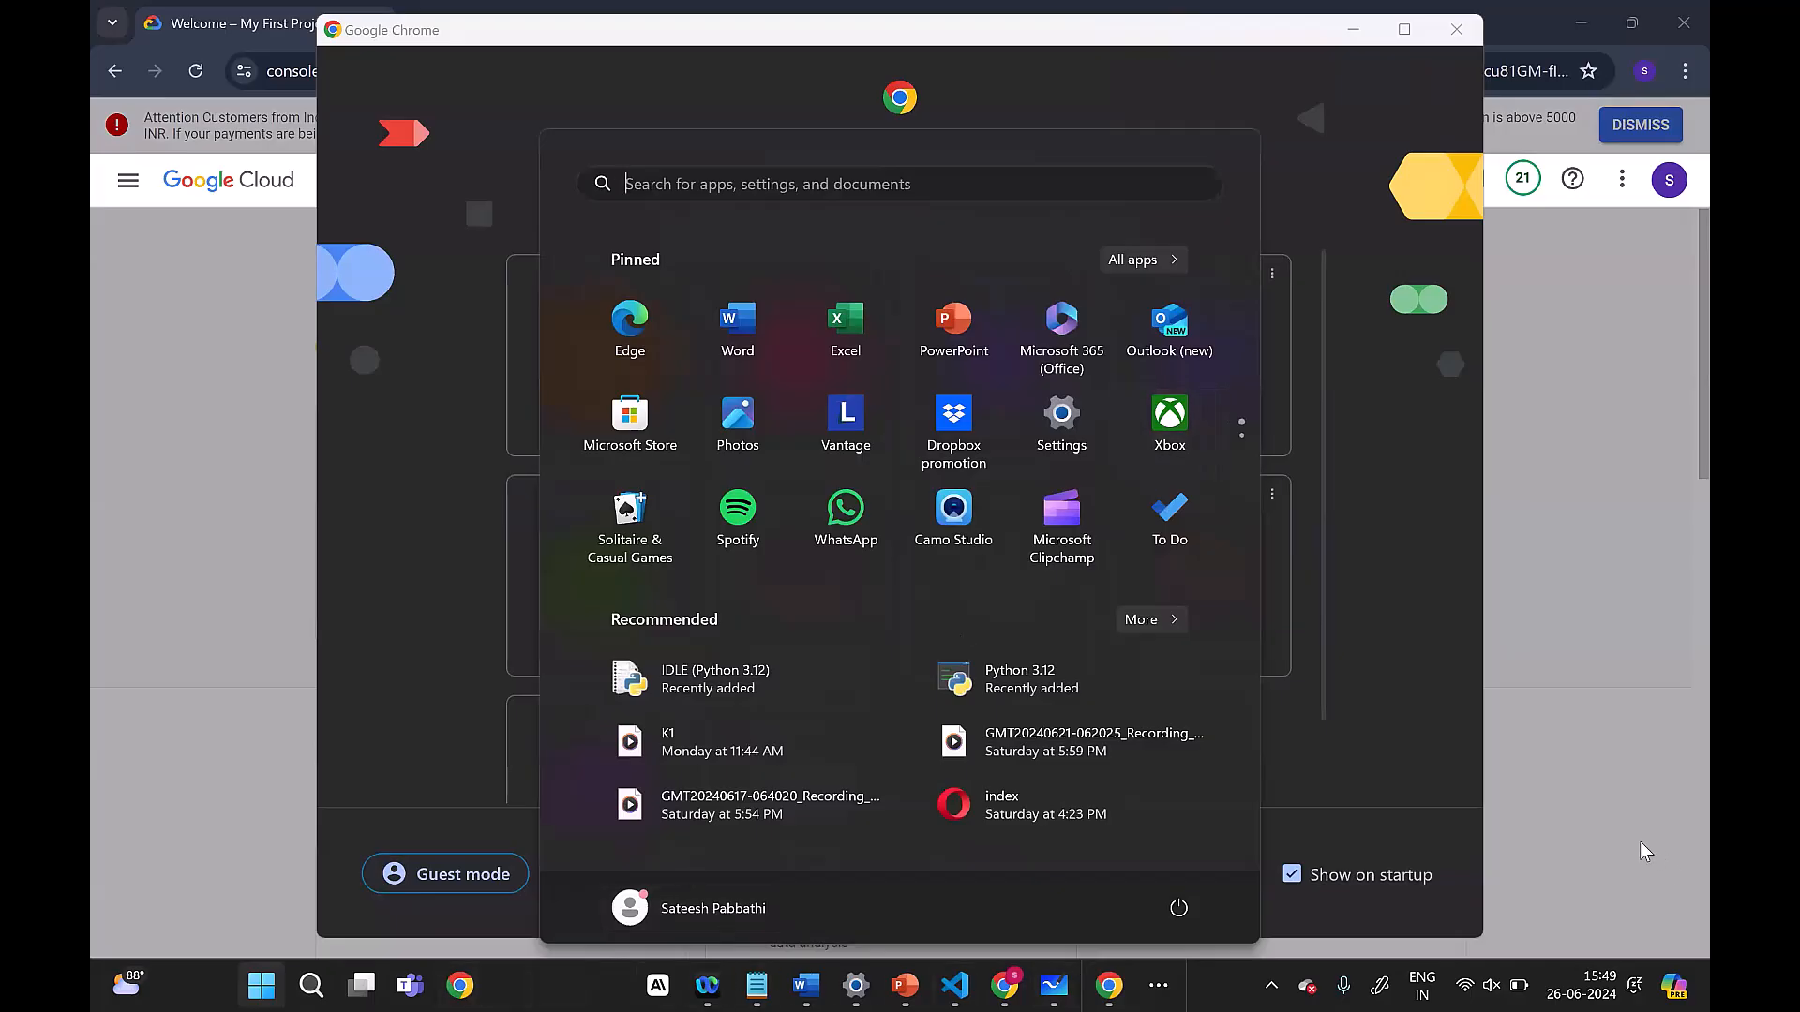
click(1541, 560)
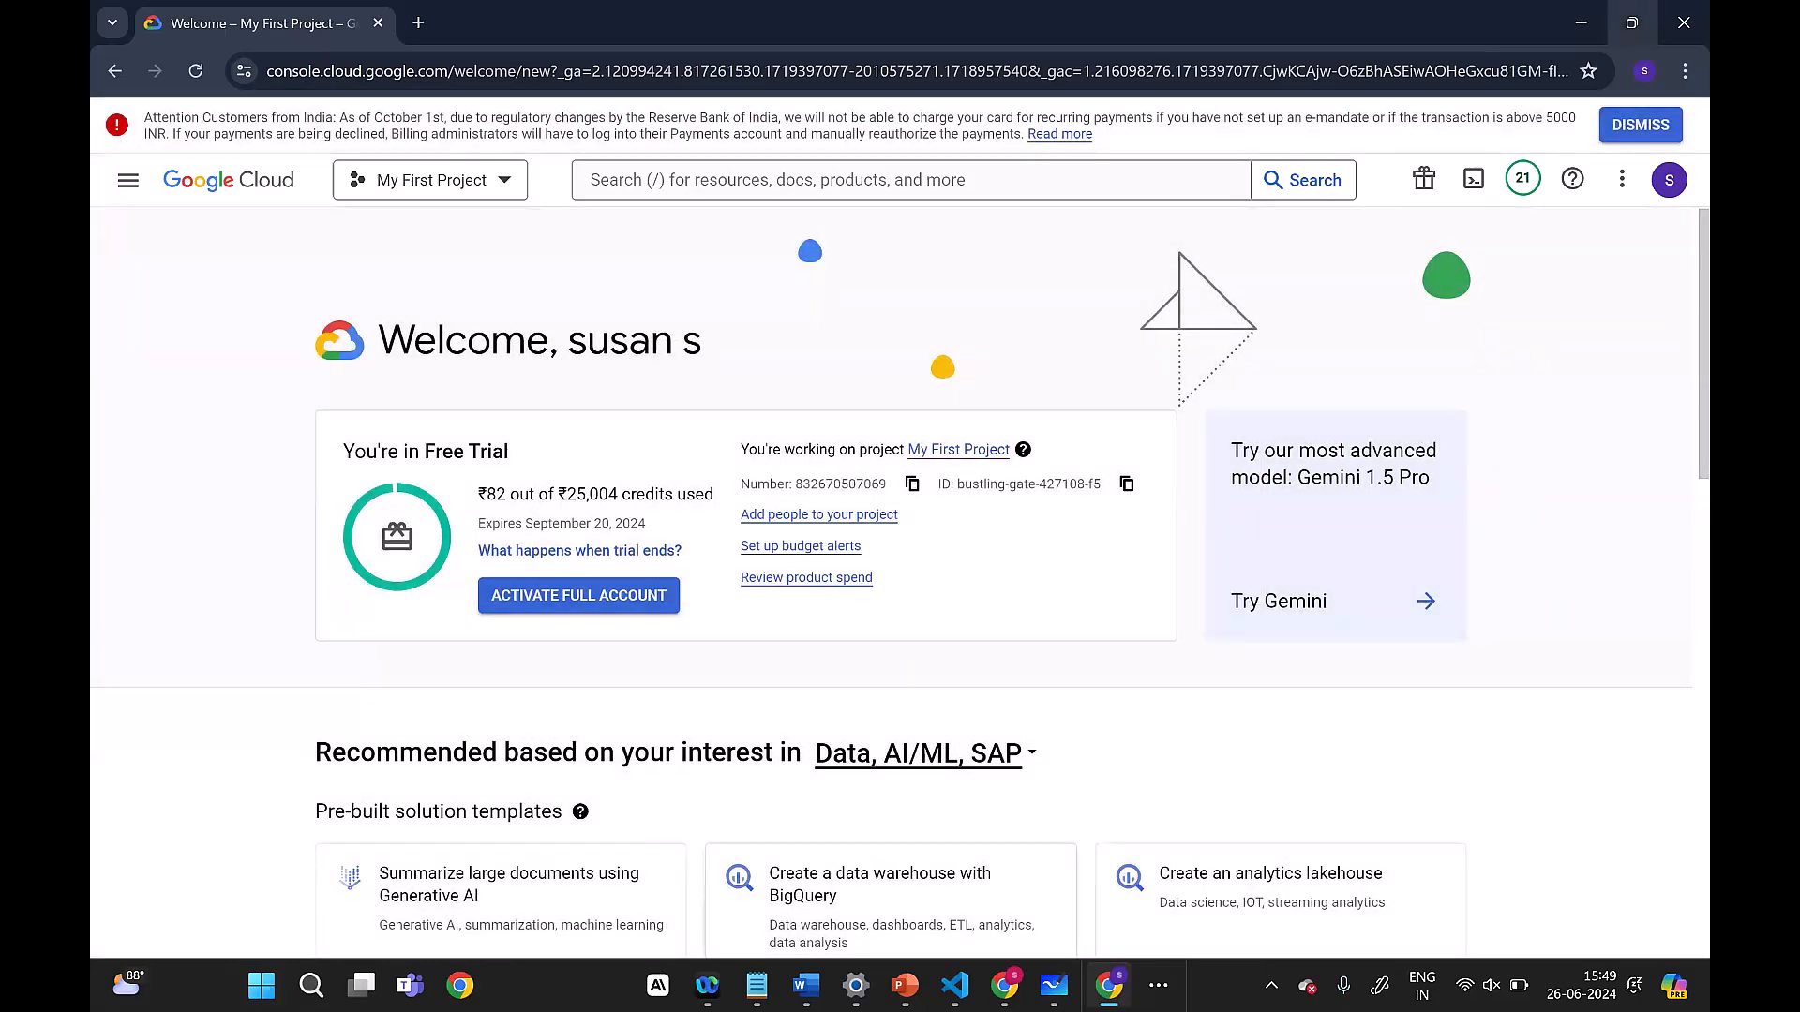
click(312, 985)
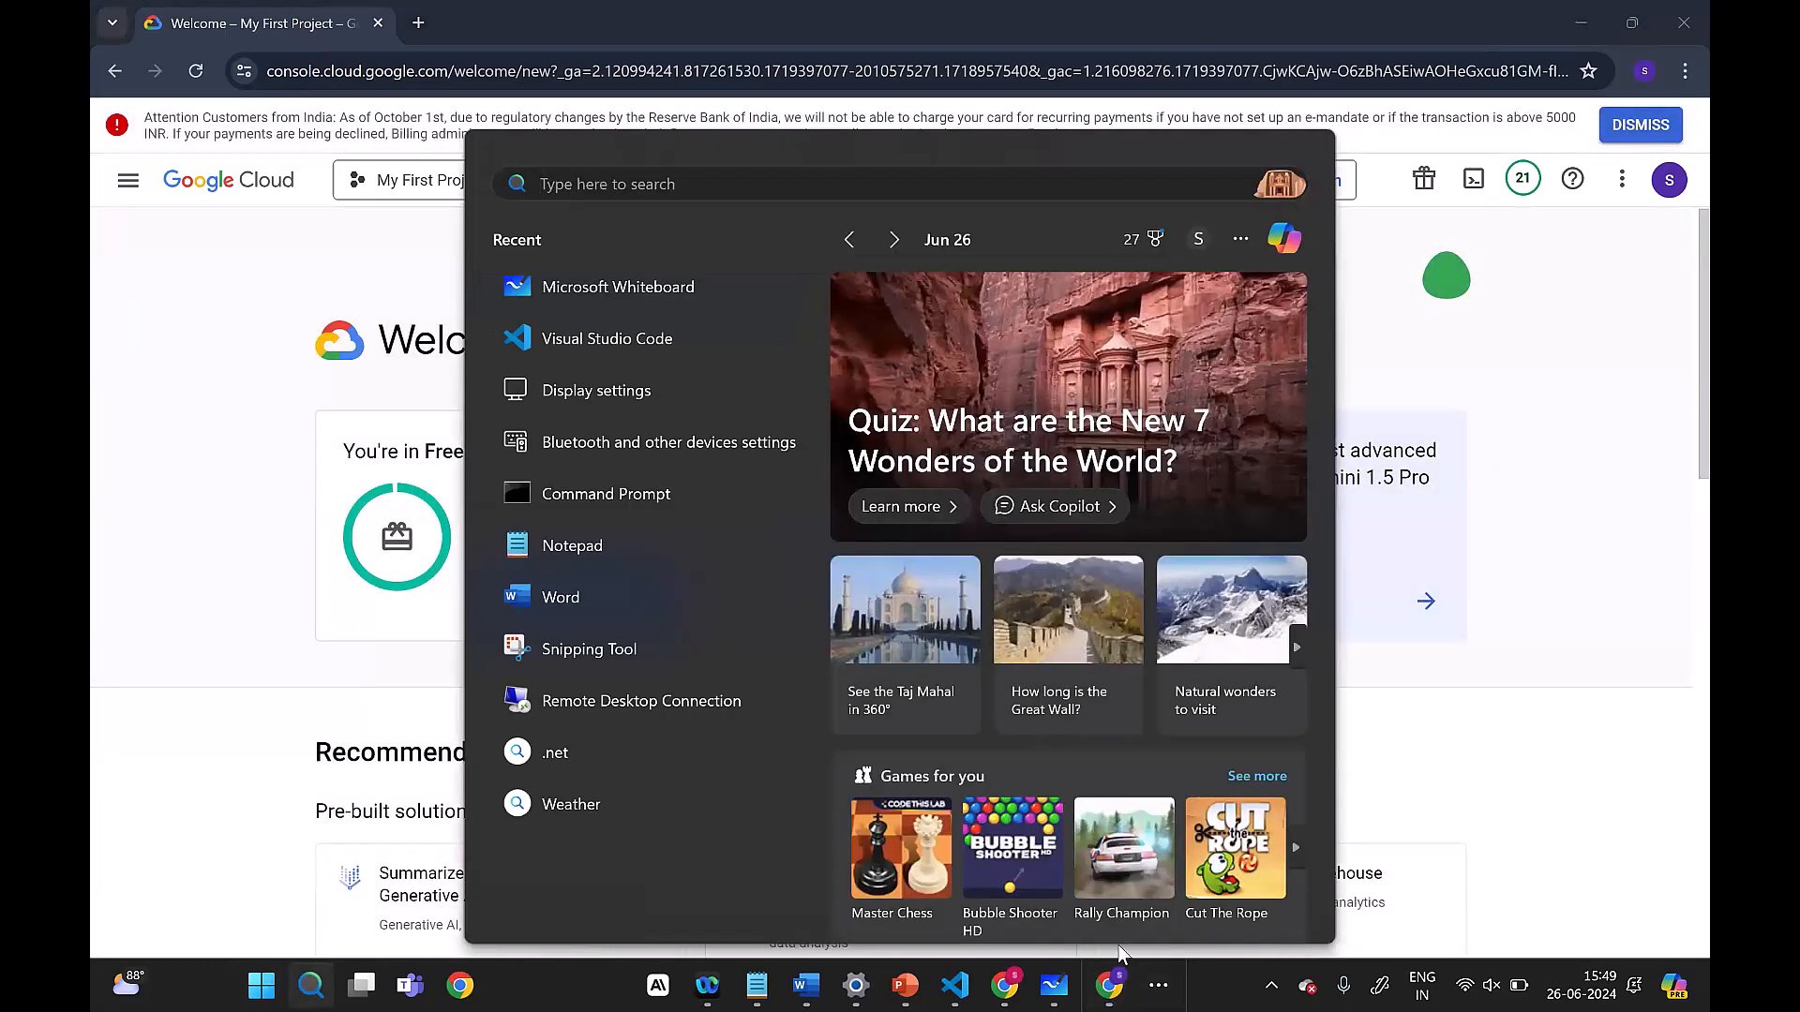
click(1159, 986)
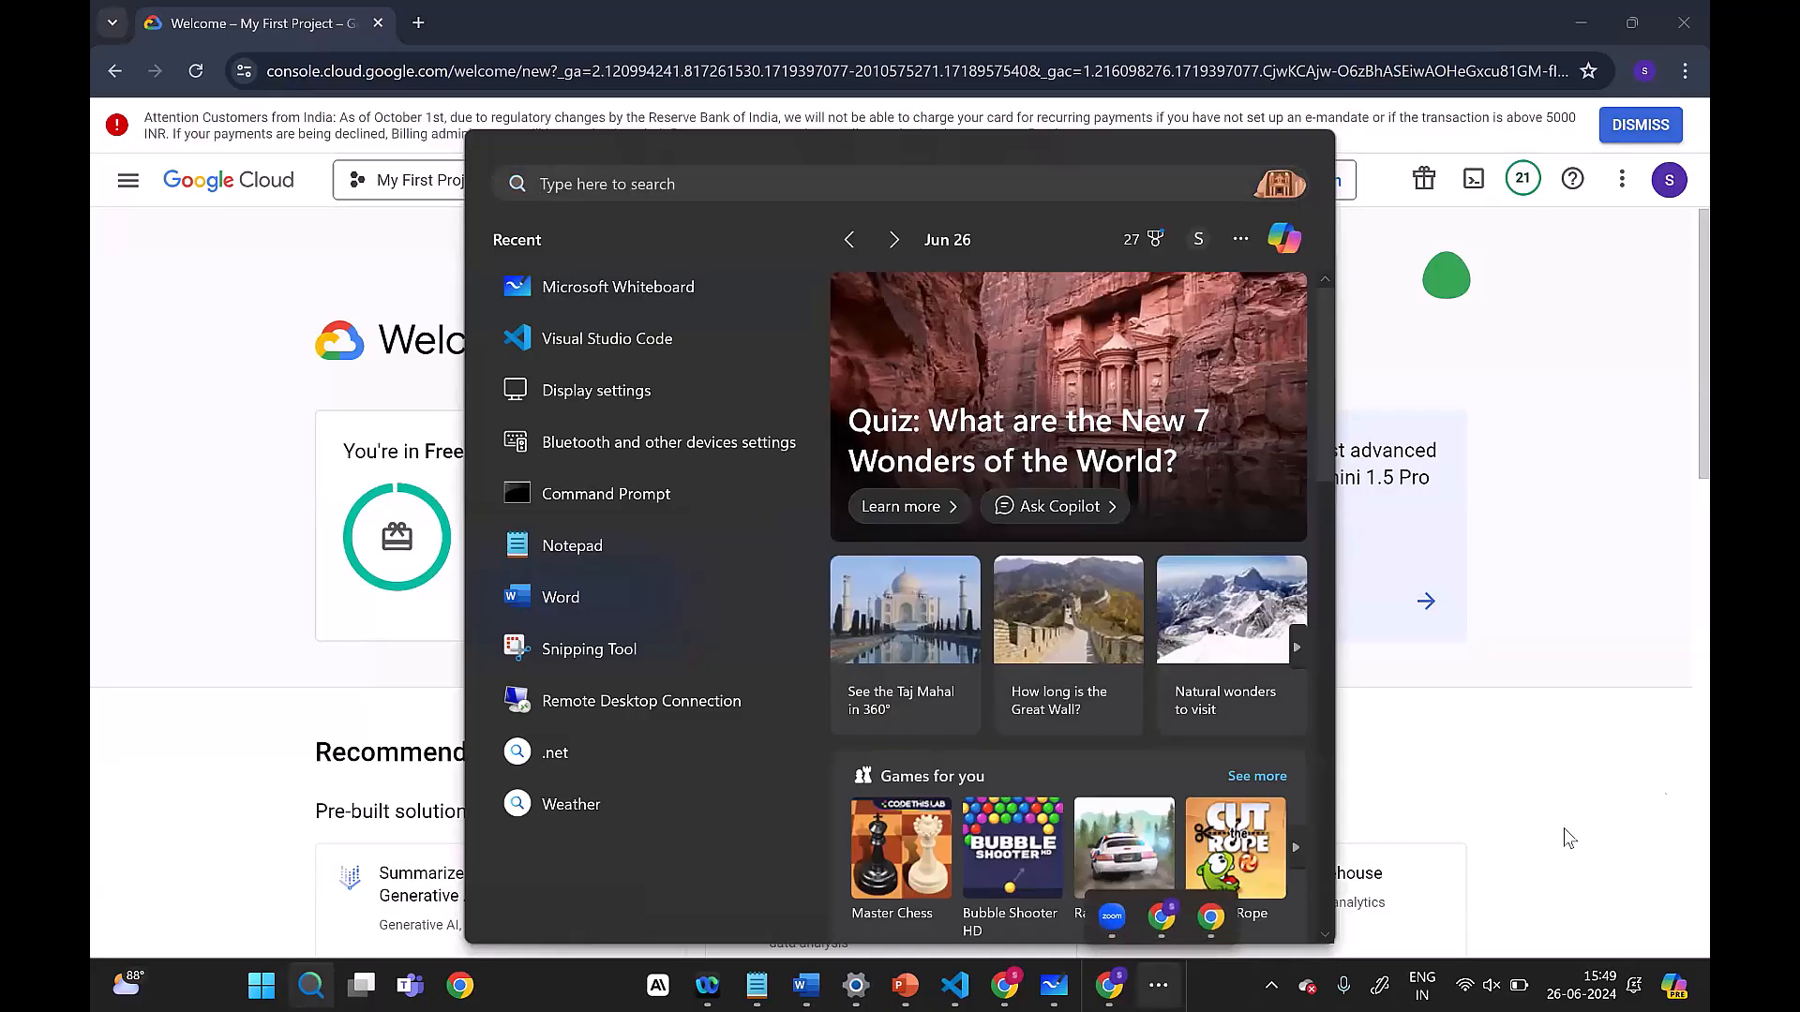
click(245, 804)
click(261, 985)
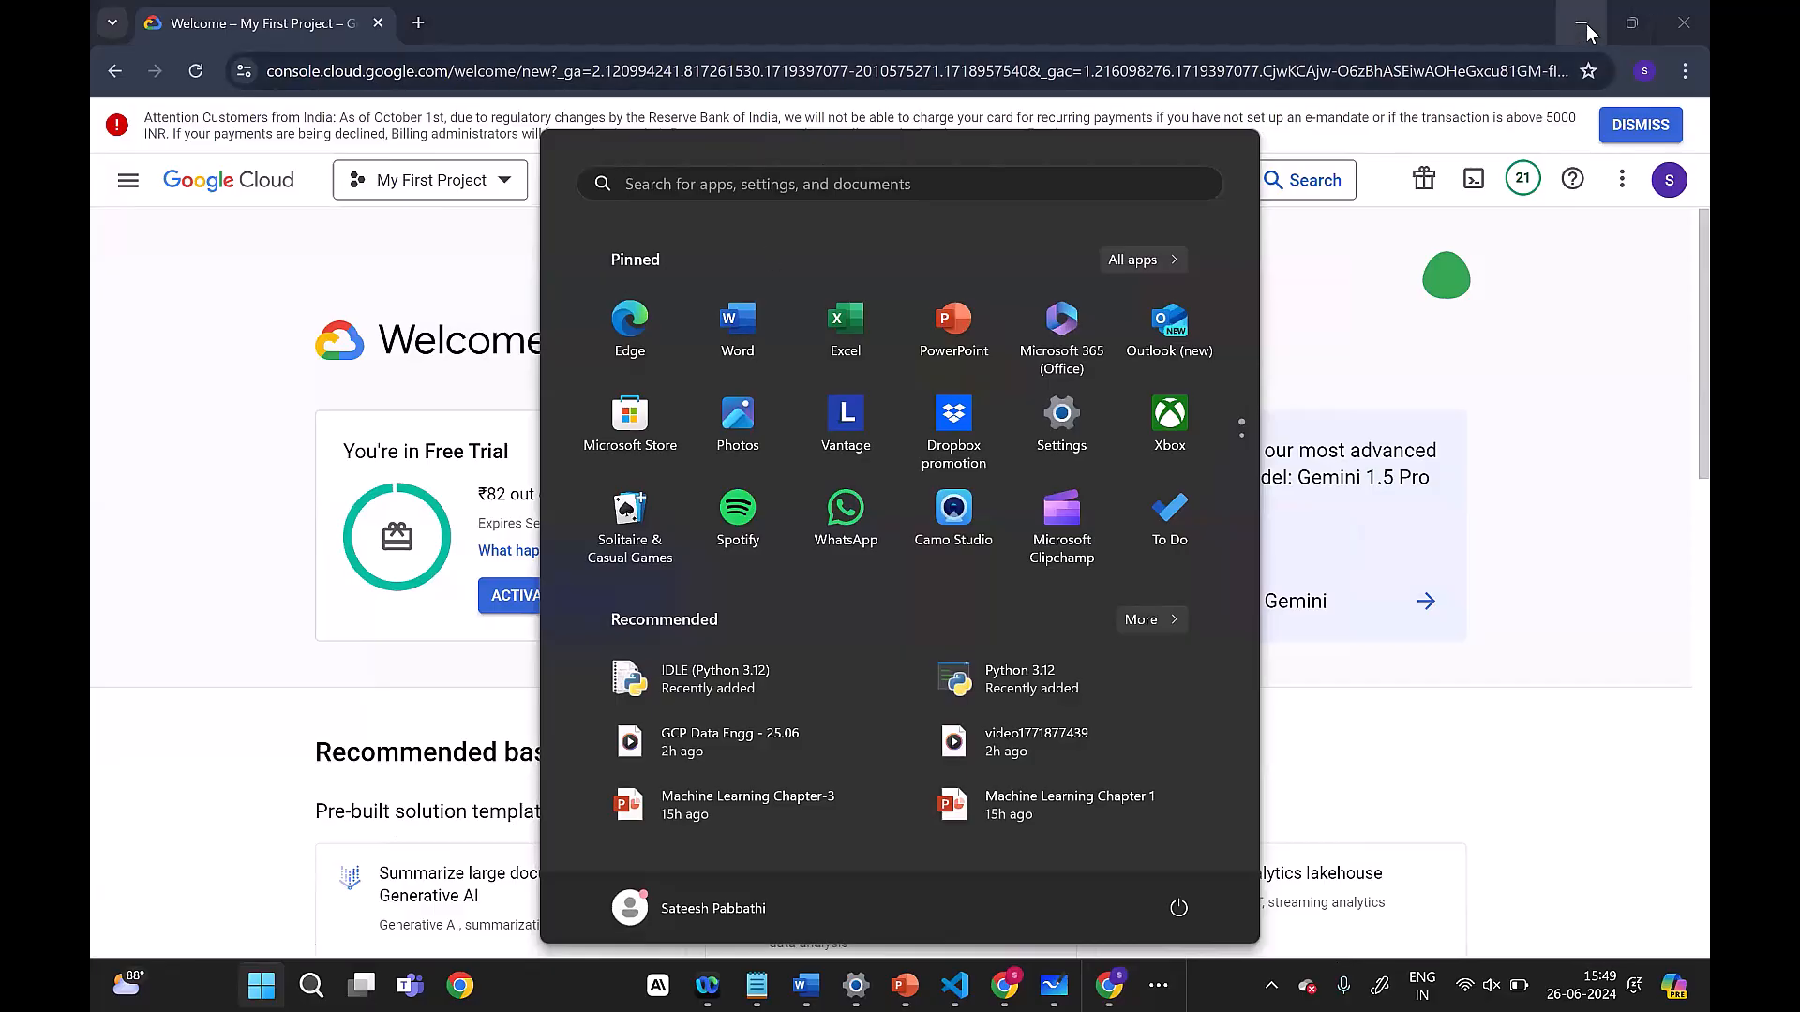
click(811, 183)
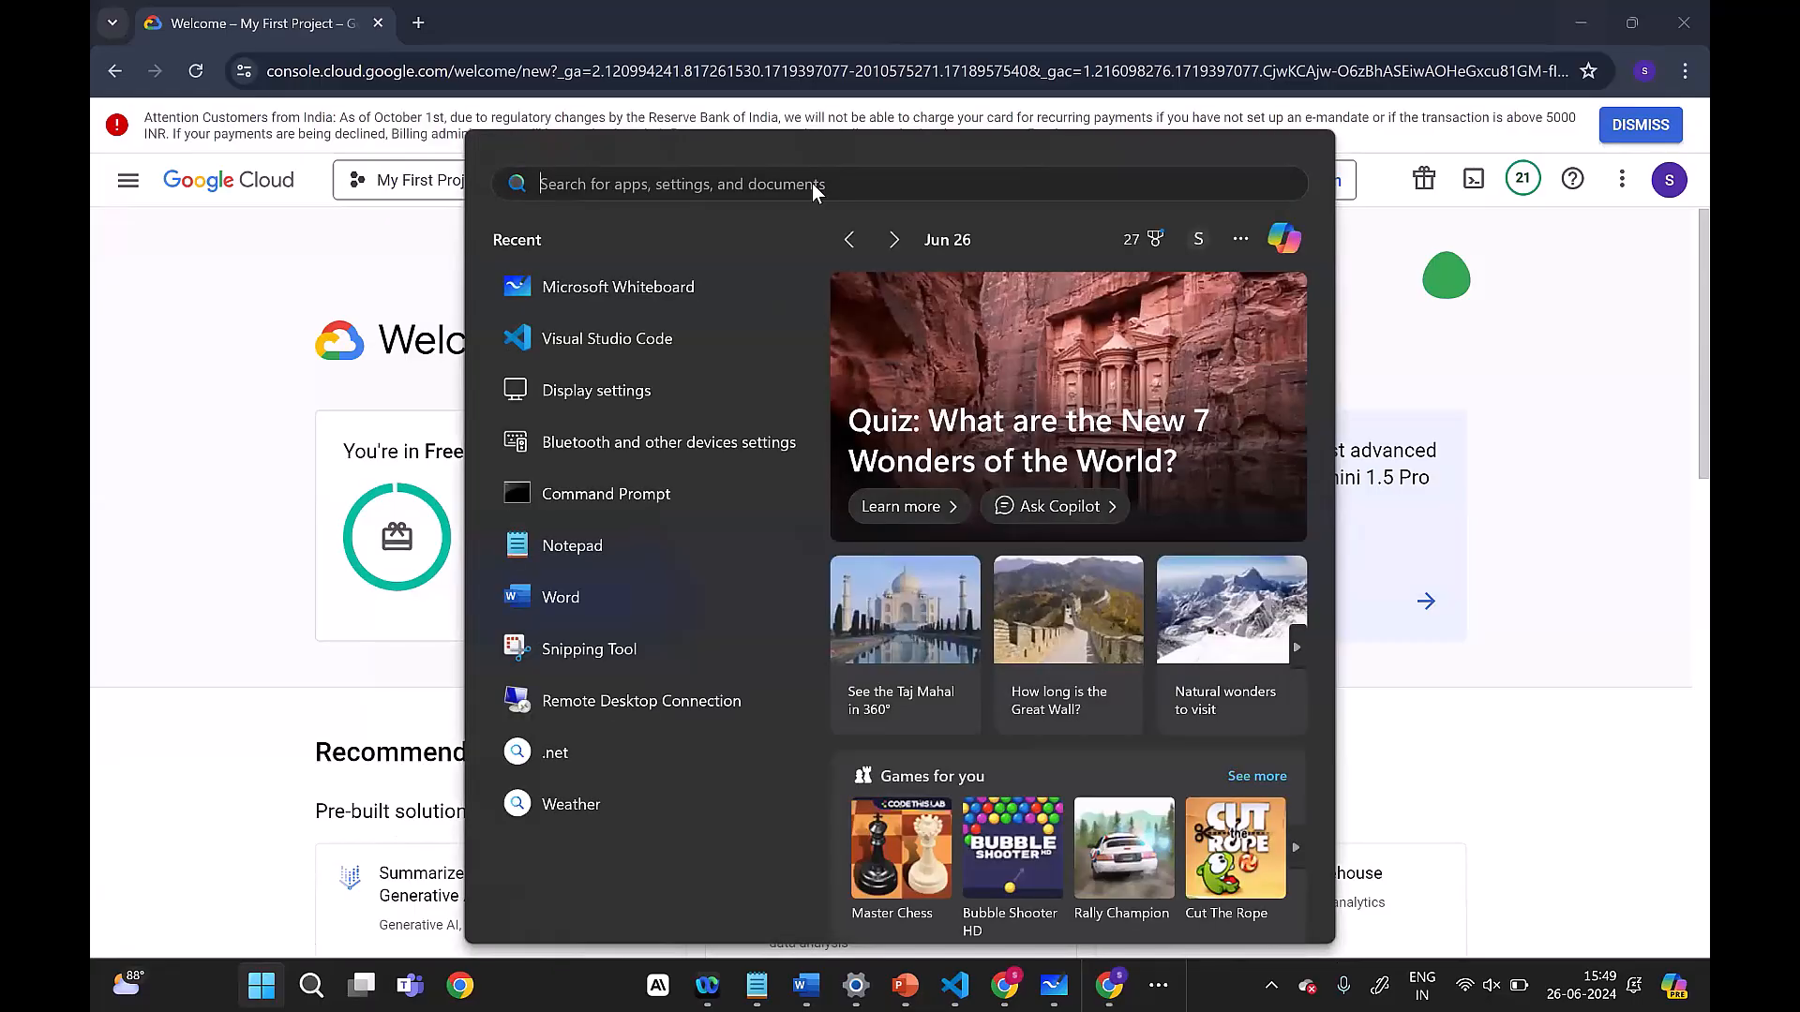
text(display settings)
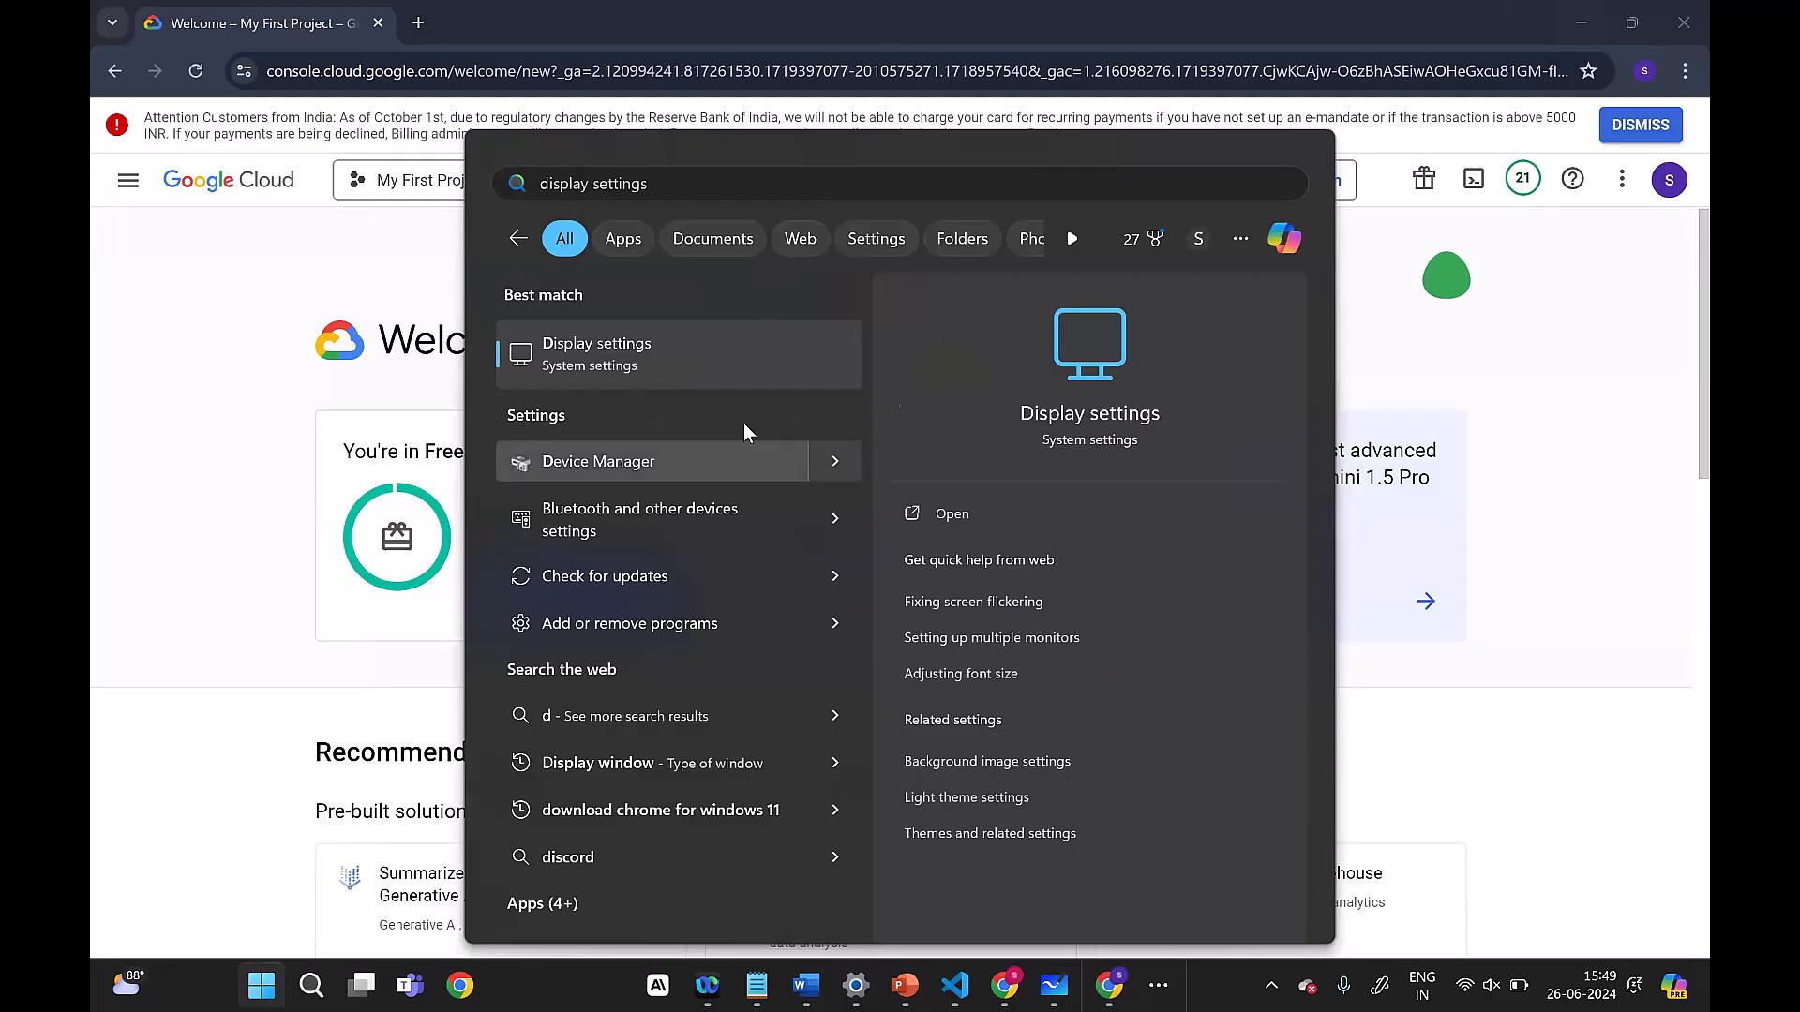
Step: Dismiss the Windows search and minimize the open windows to show the desktop
click(1577, 22)
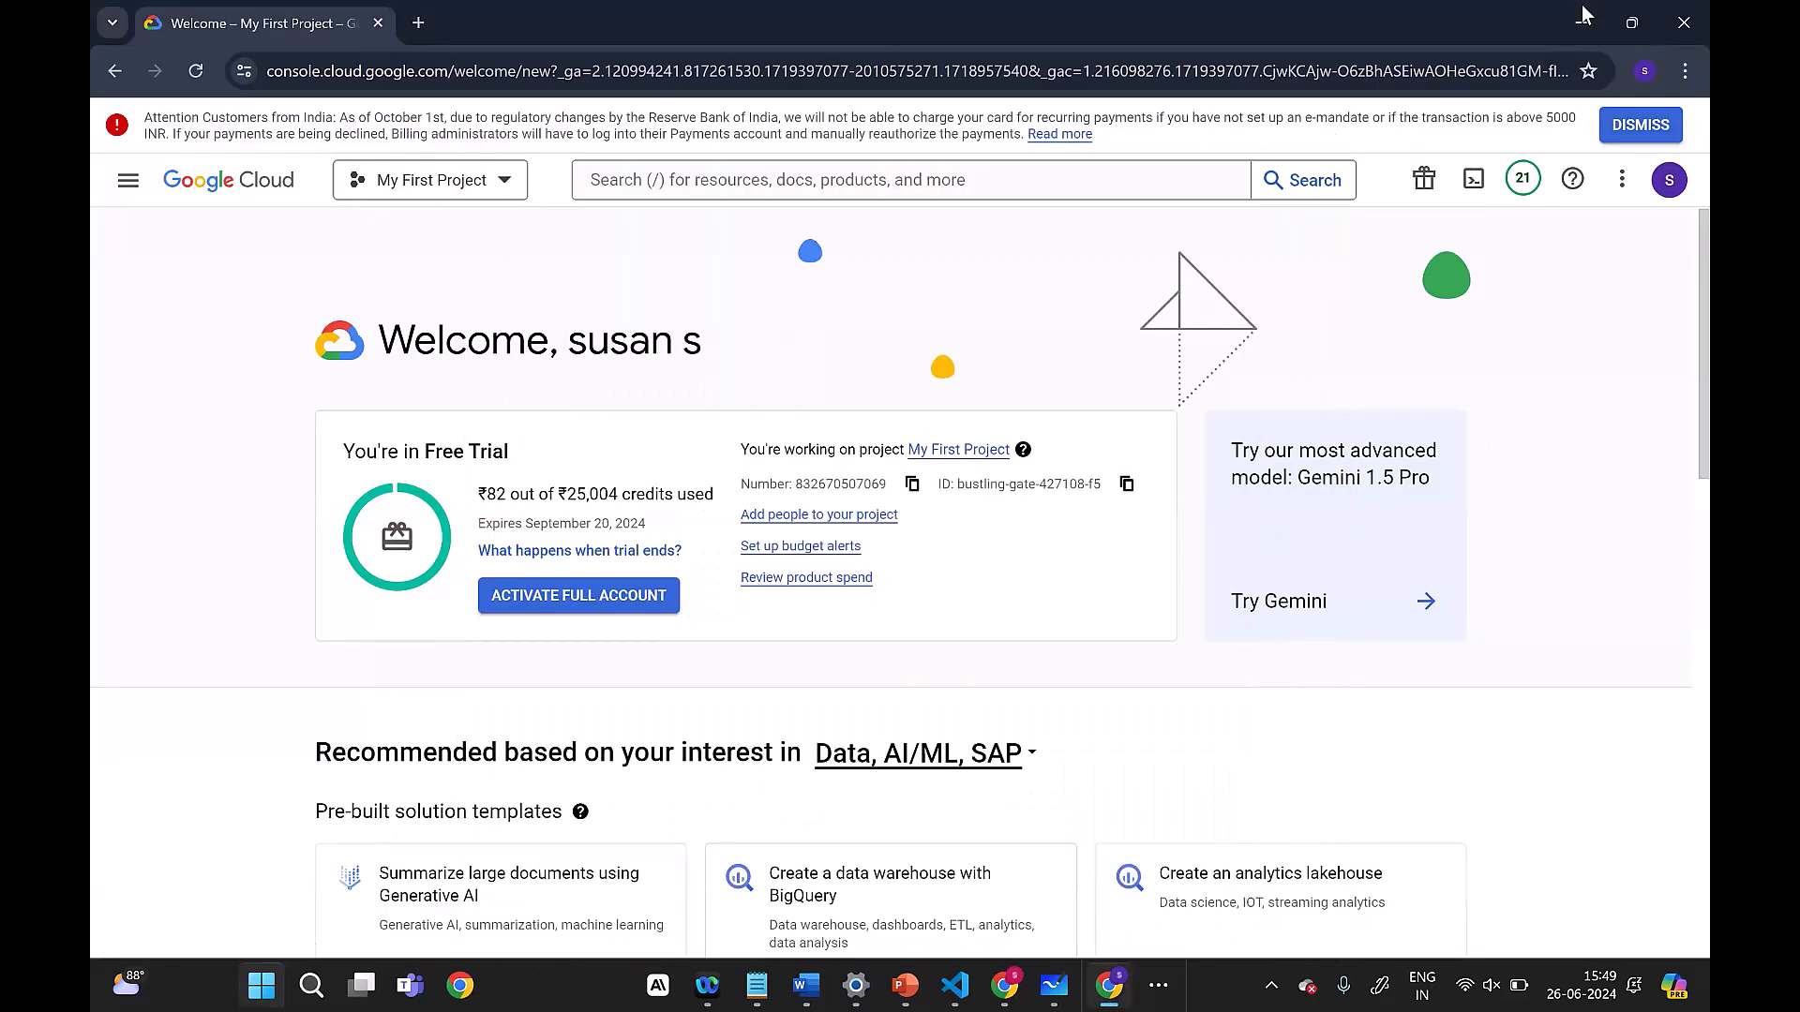
click(1587, 12)
click(1441, 23)
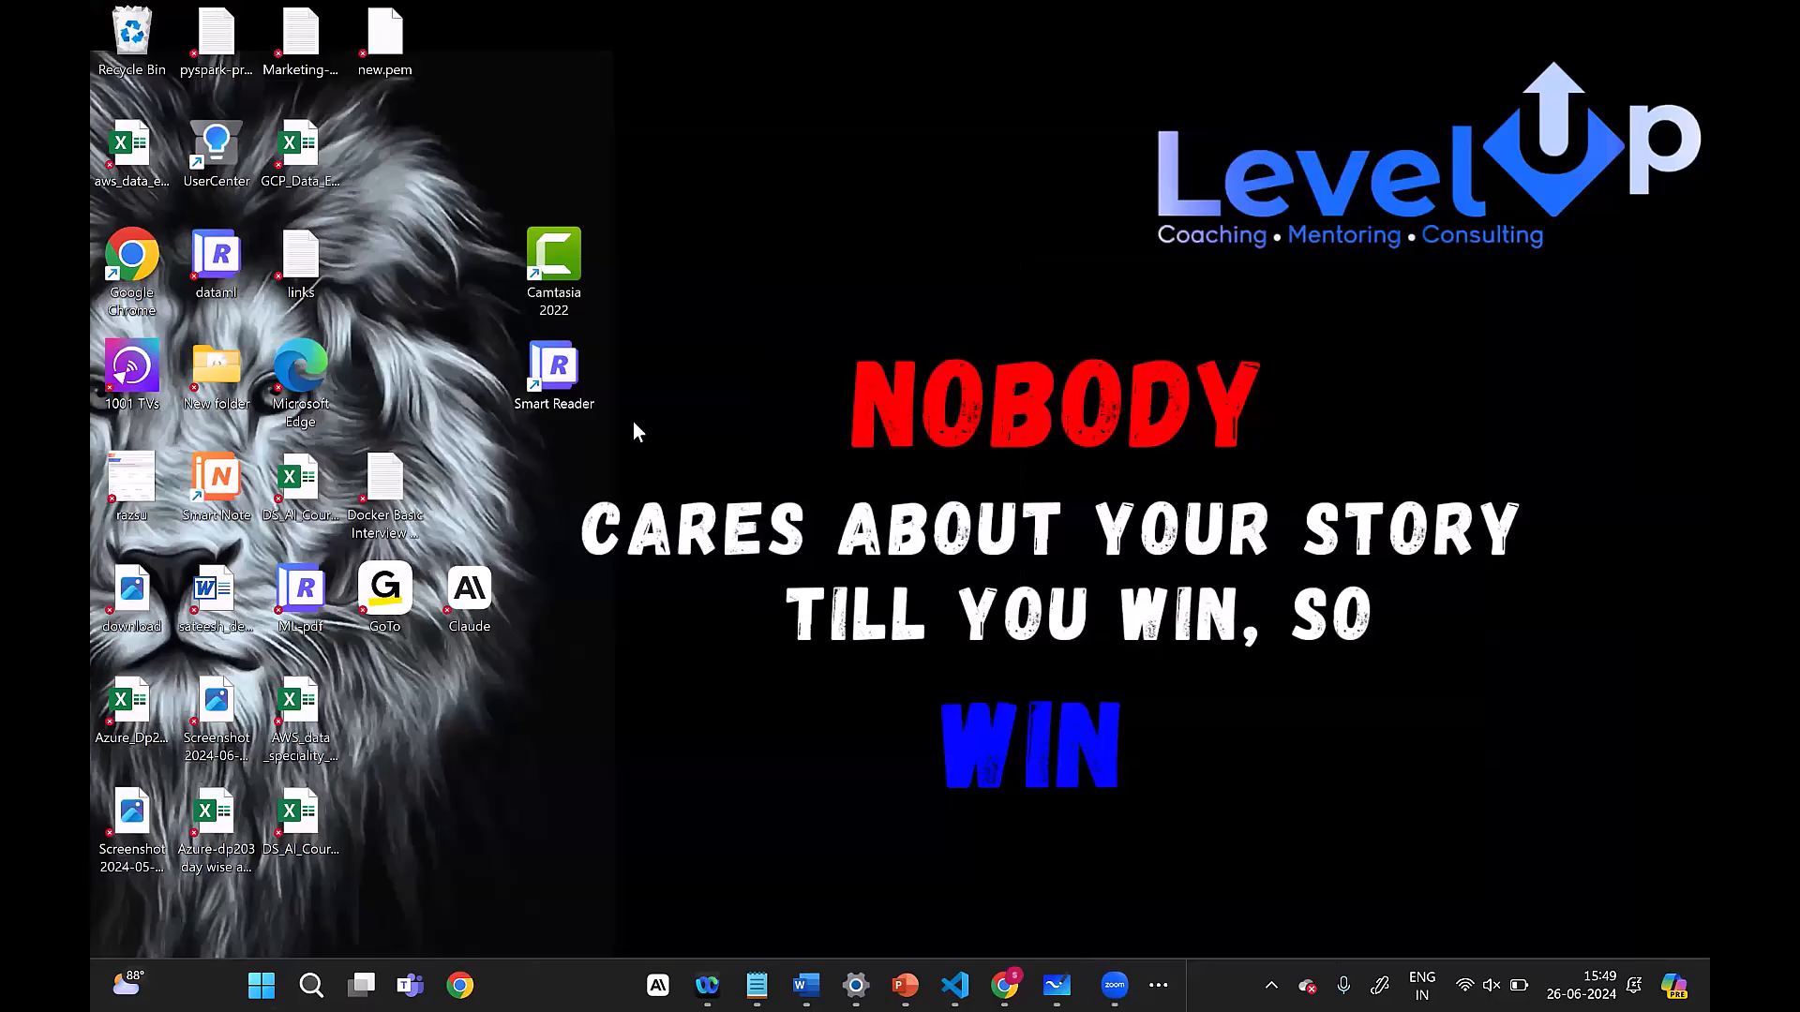
right_click(634, 430)
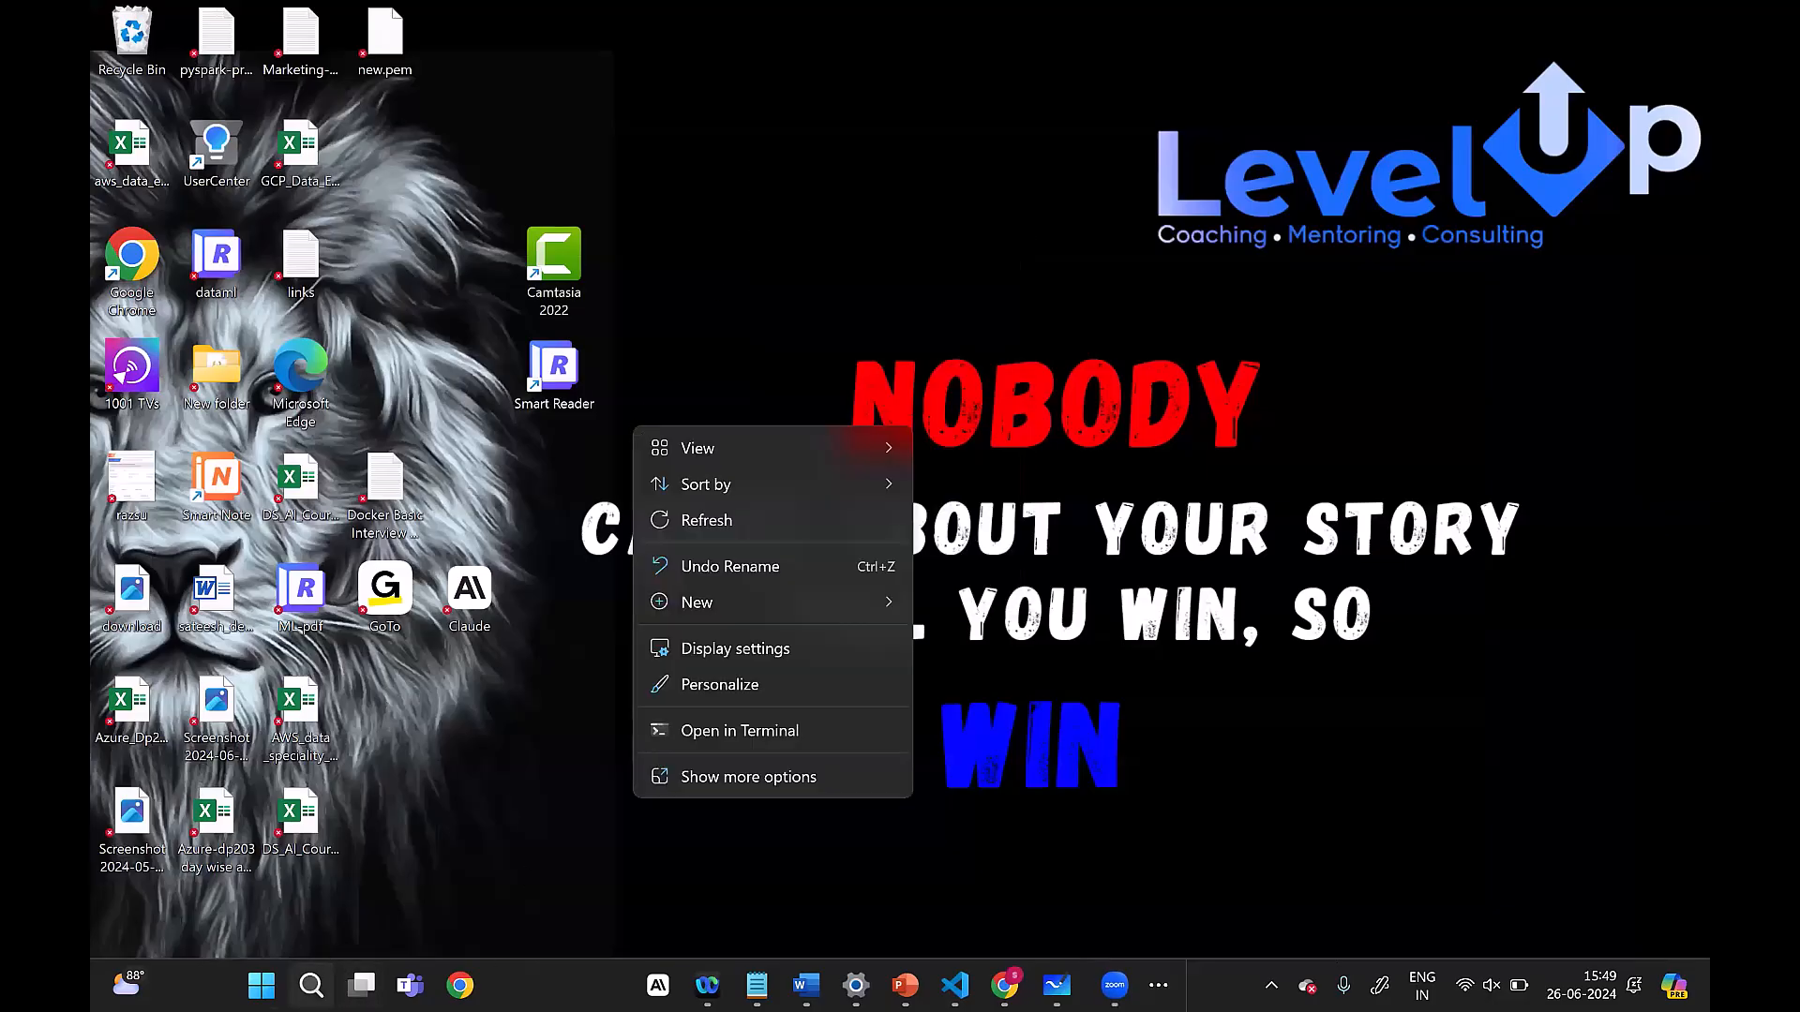
click(311, 985)
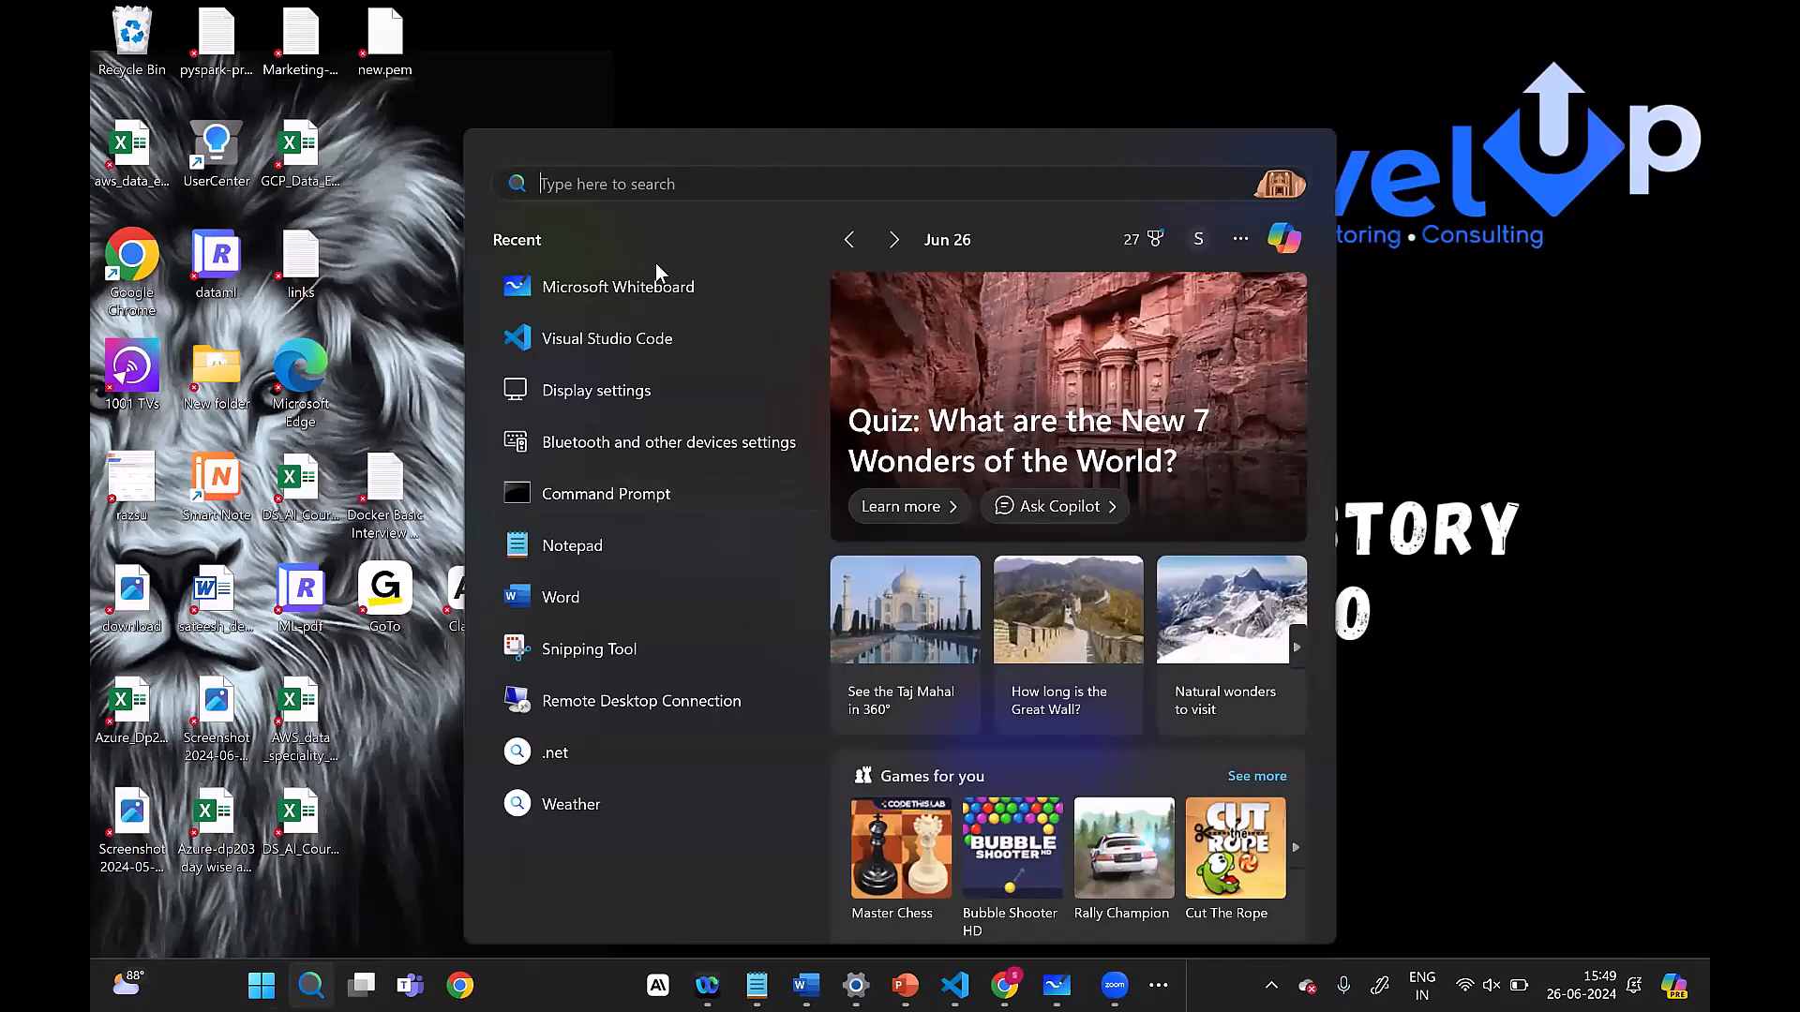
click(1514, 259)
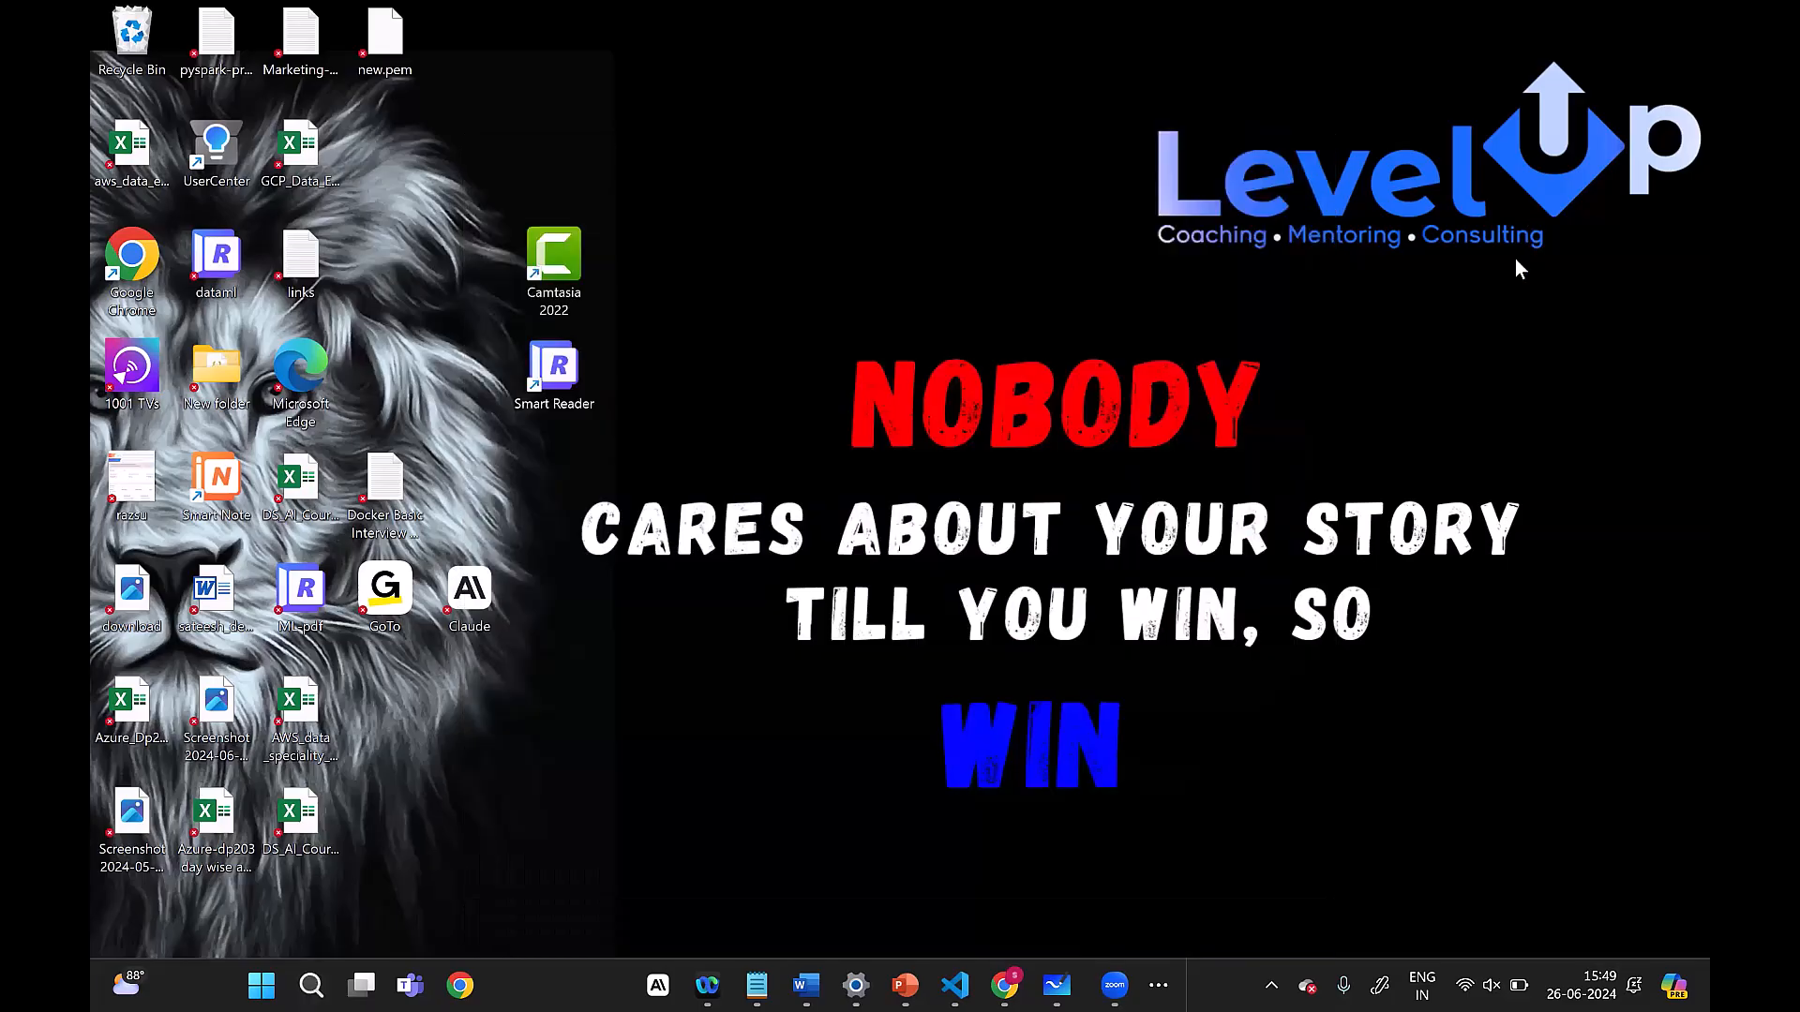
right_click(1515, 258)
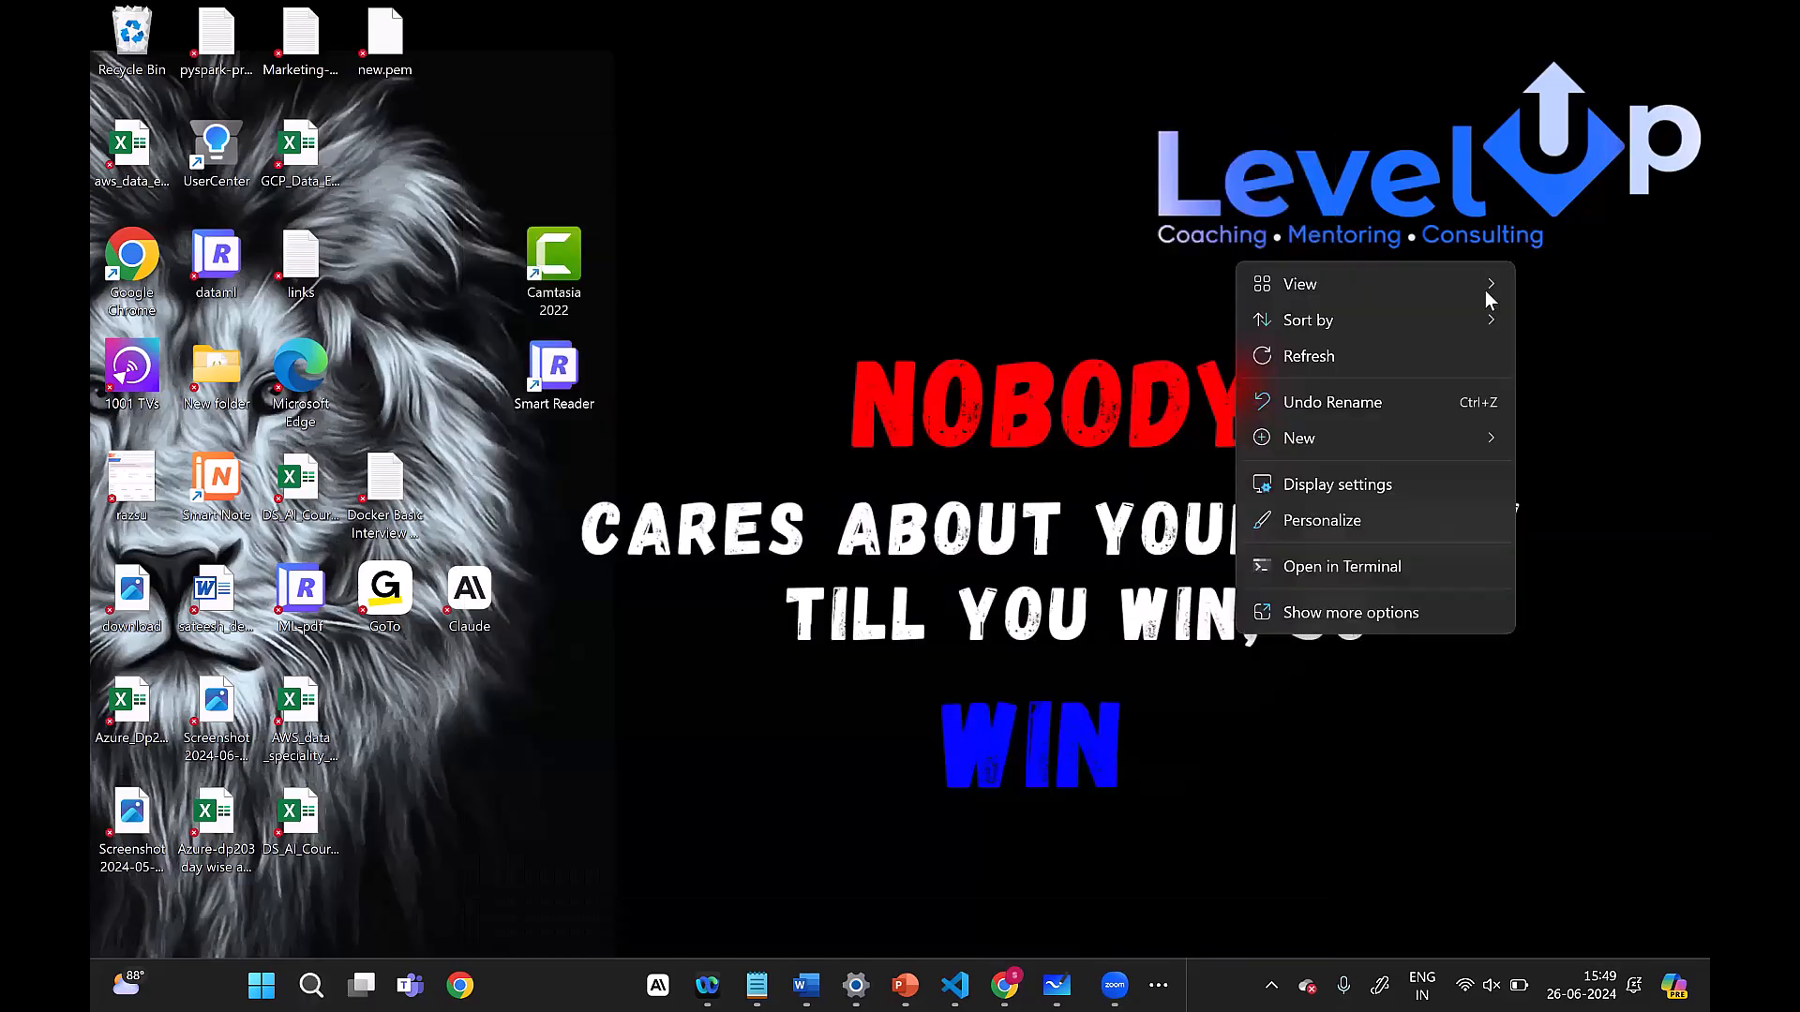
click(1363, 446)
click(600, 774)
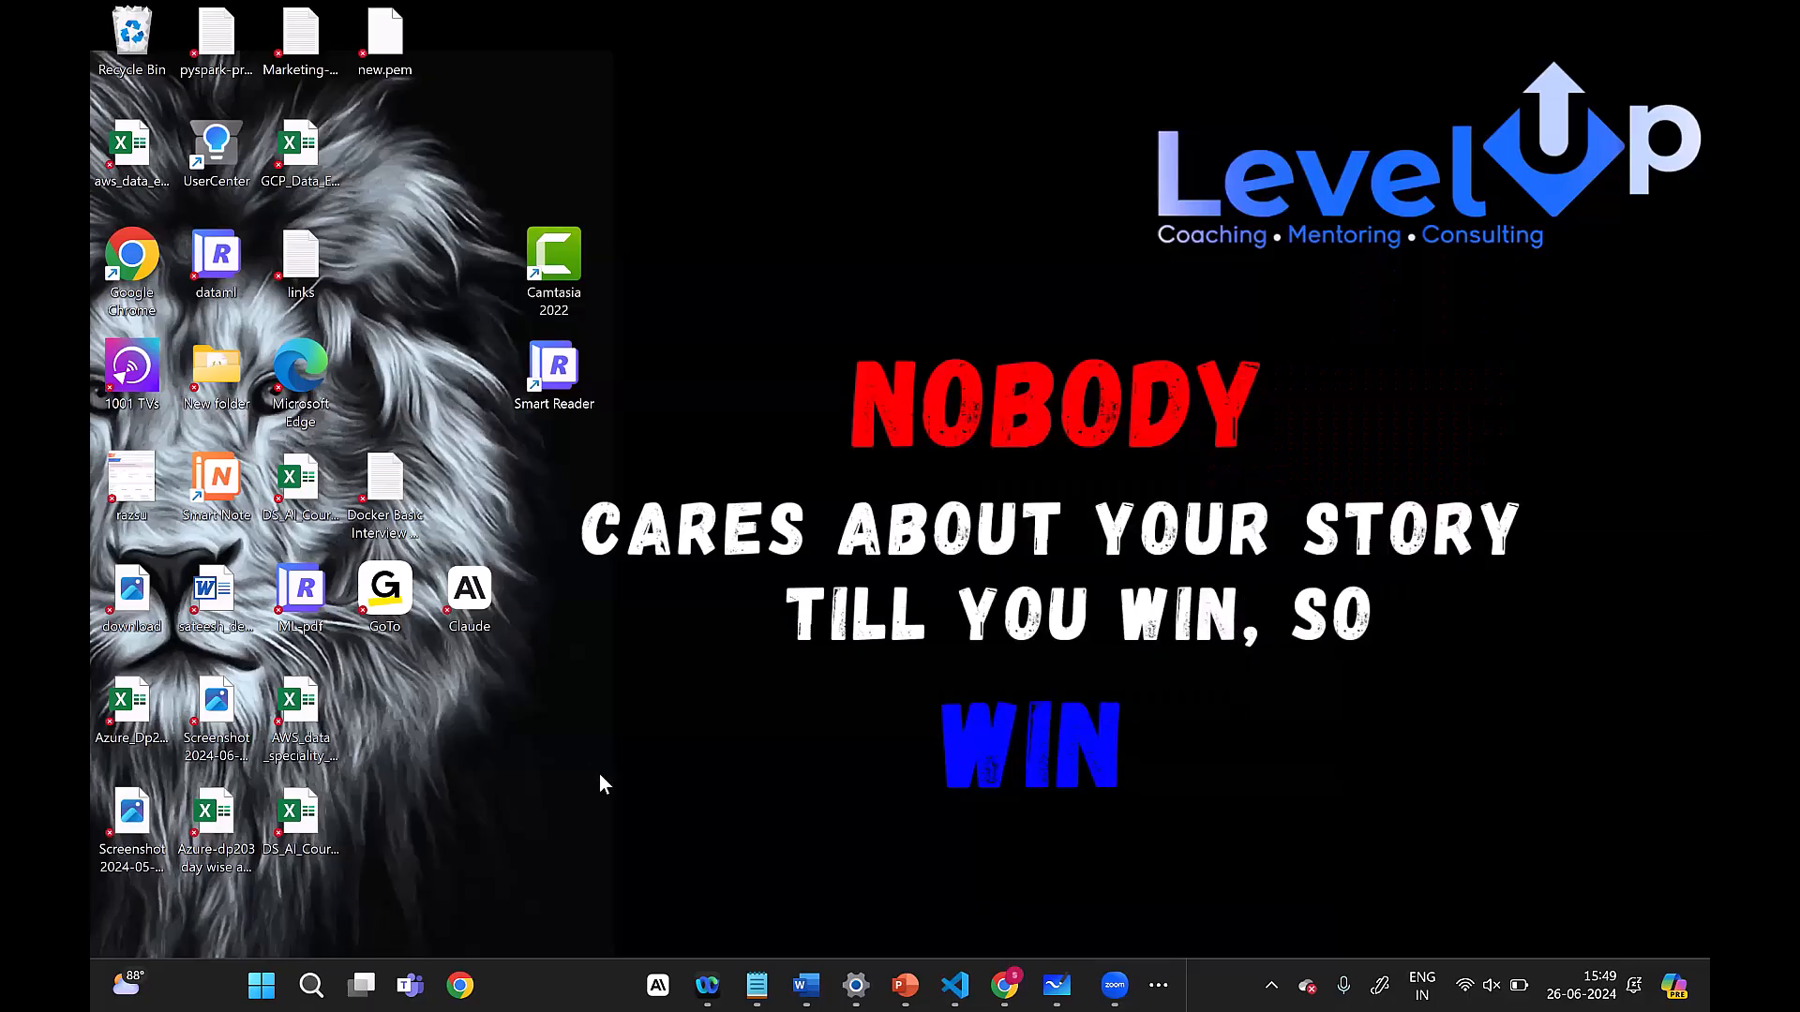
click(264, 982)
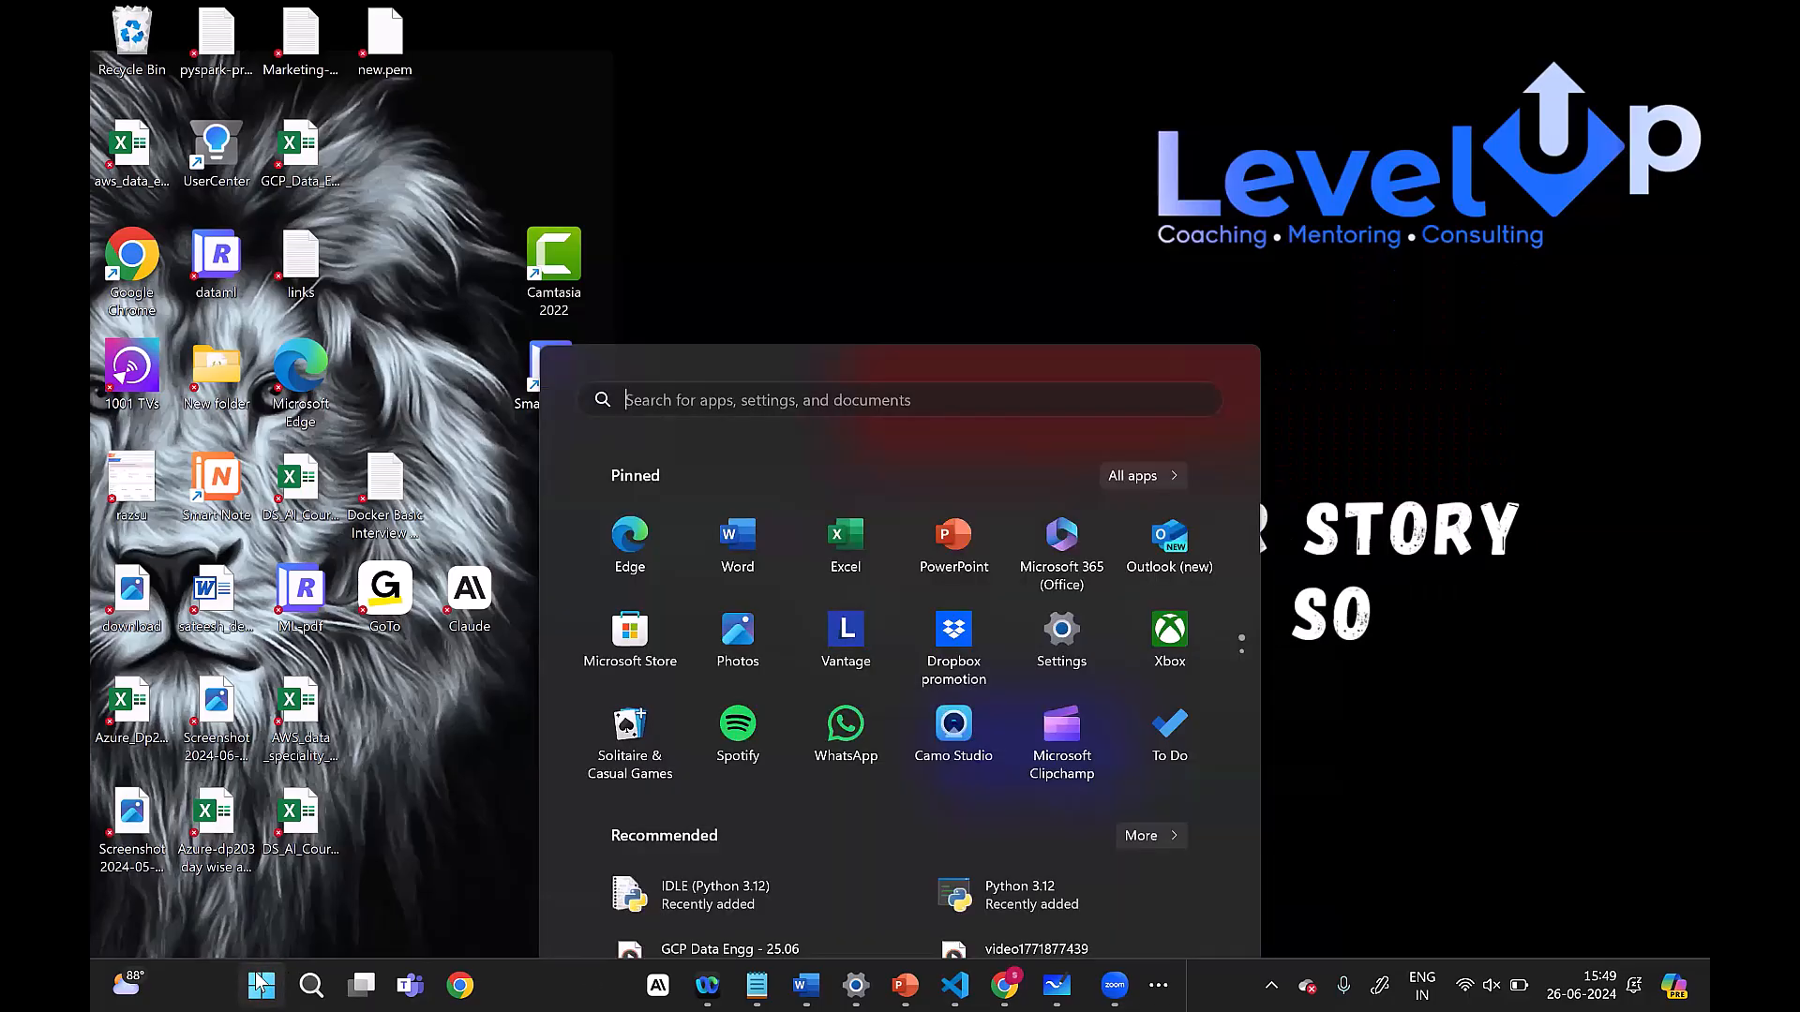
click(736, 907)
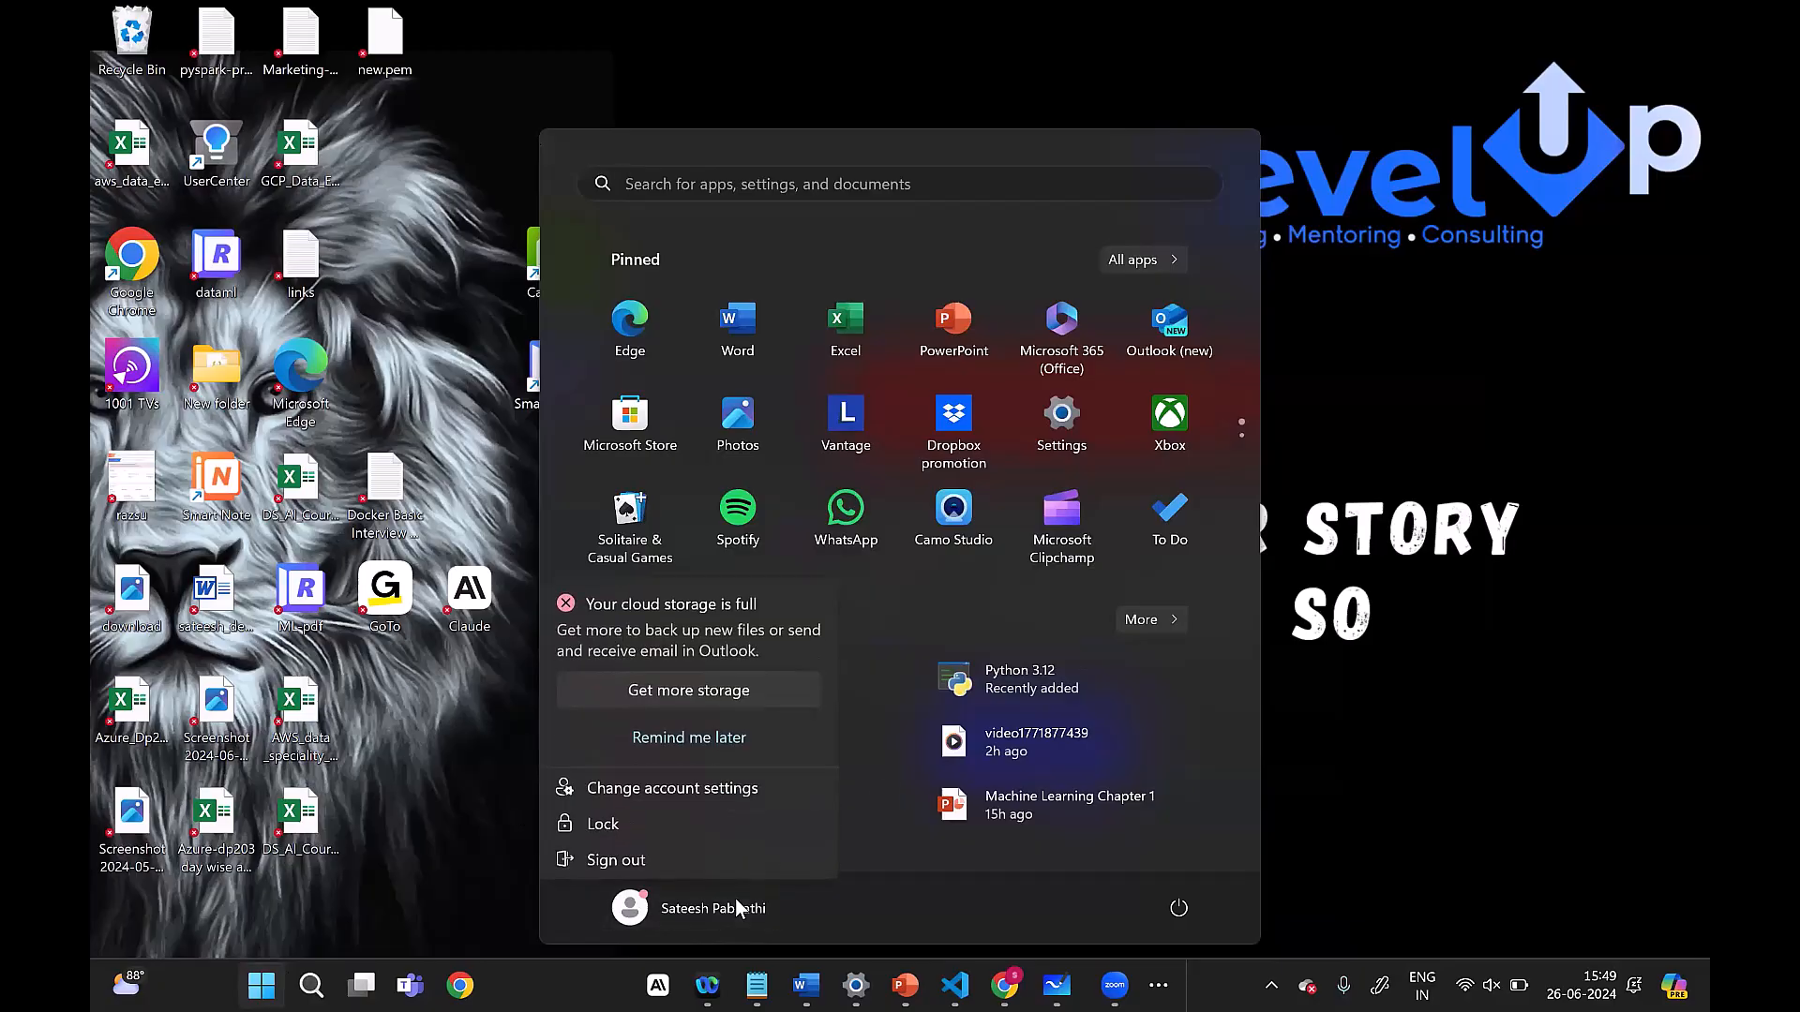
click(1228, 730)
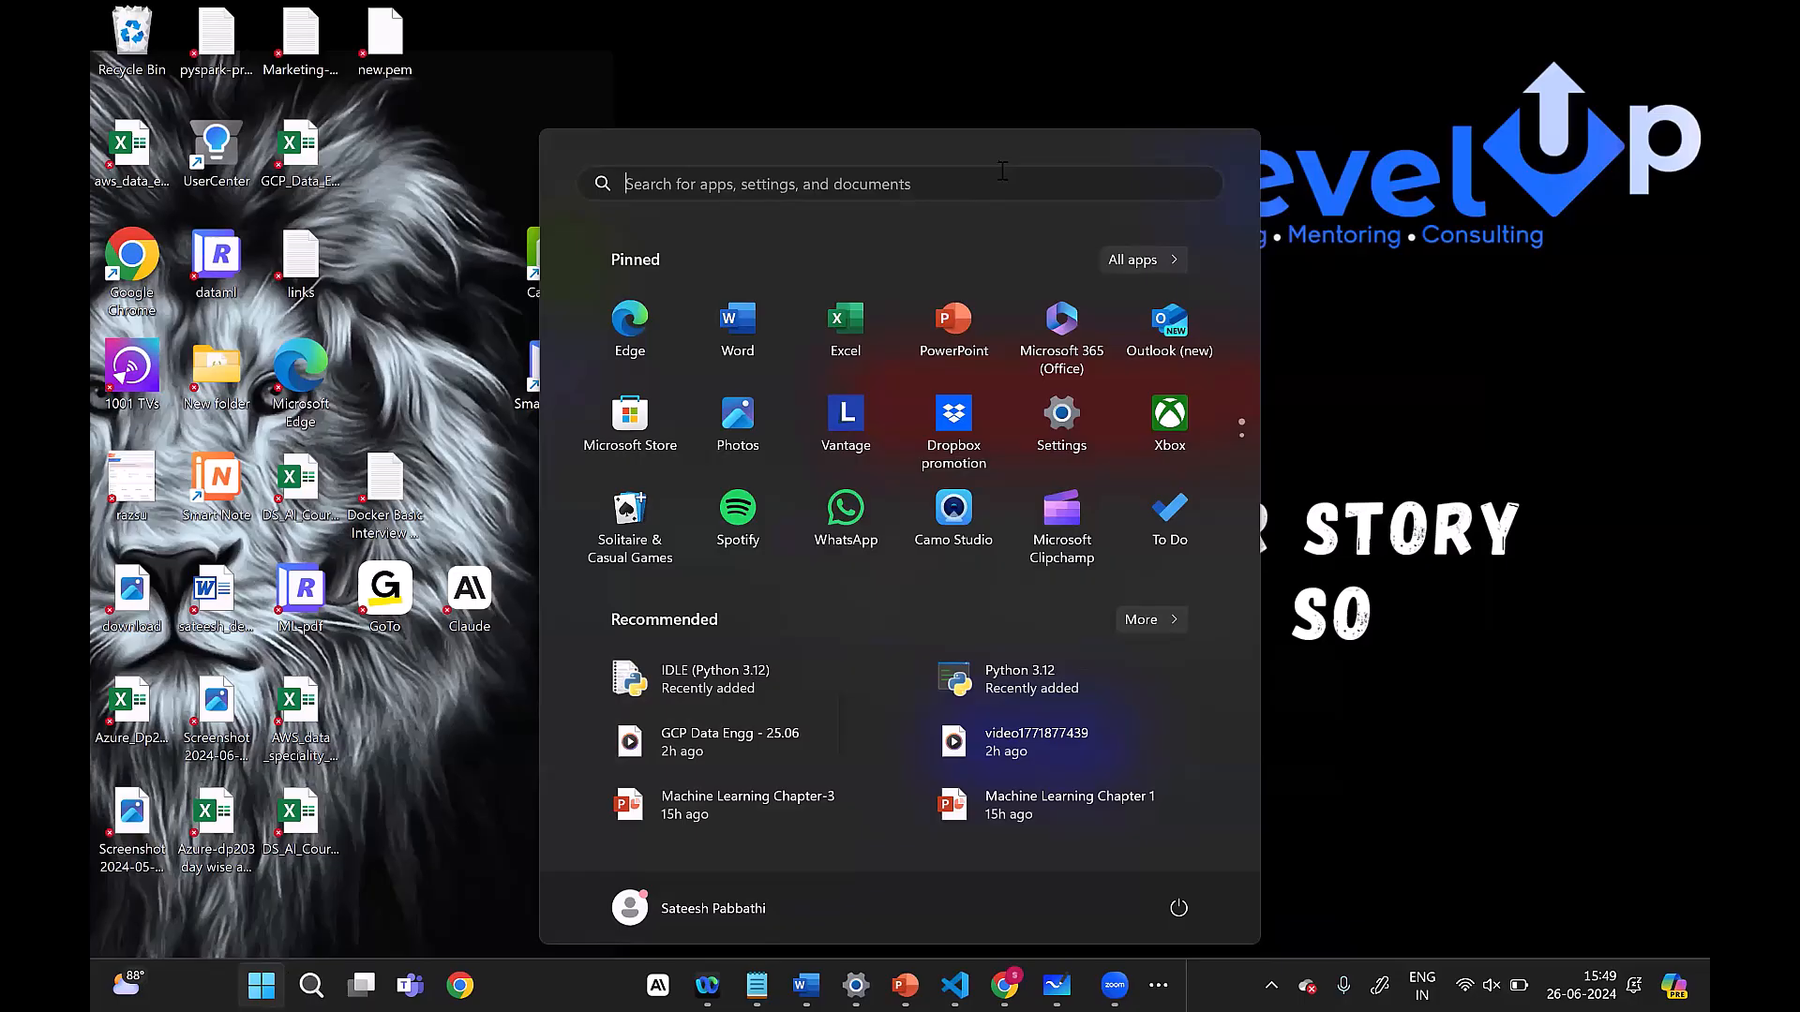
text(d)
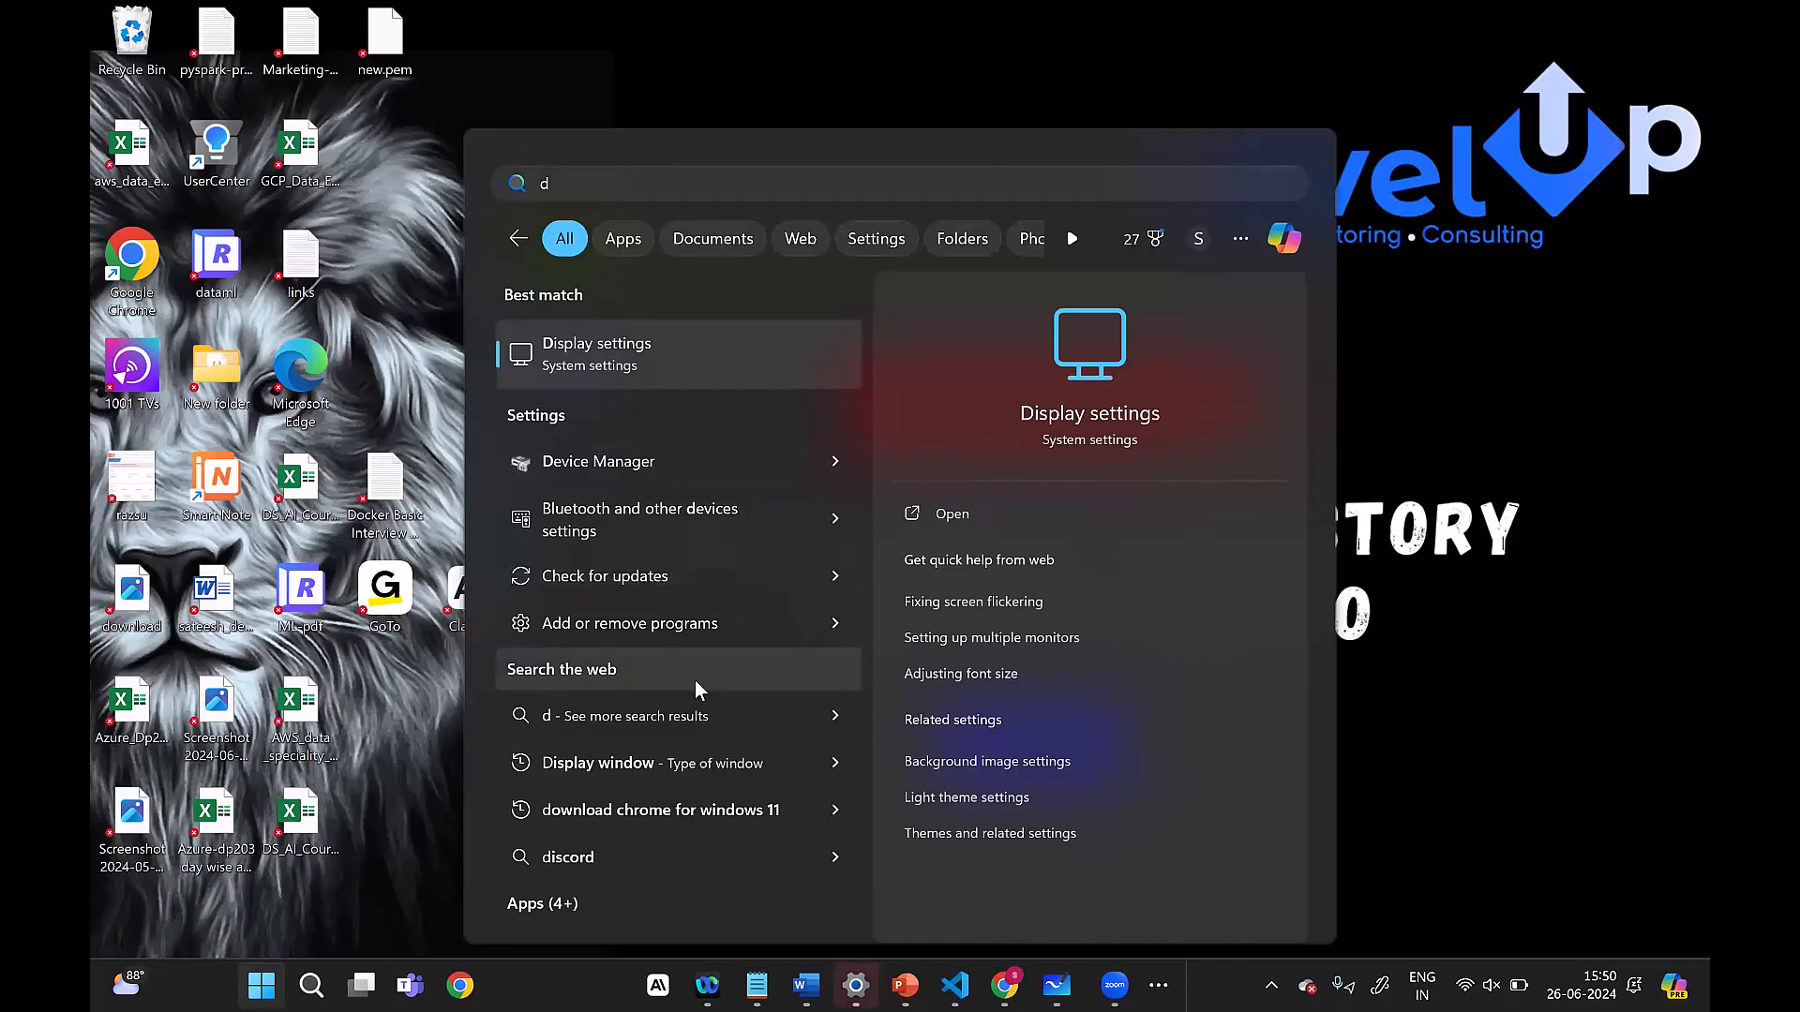
click(1584, 414)
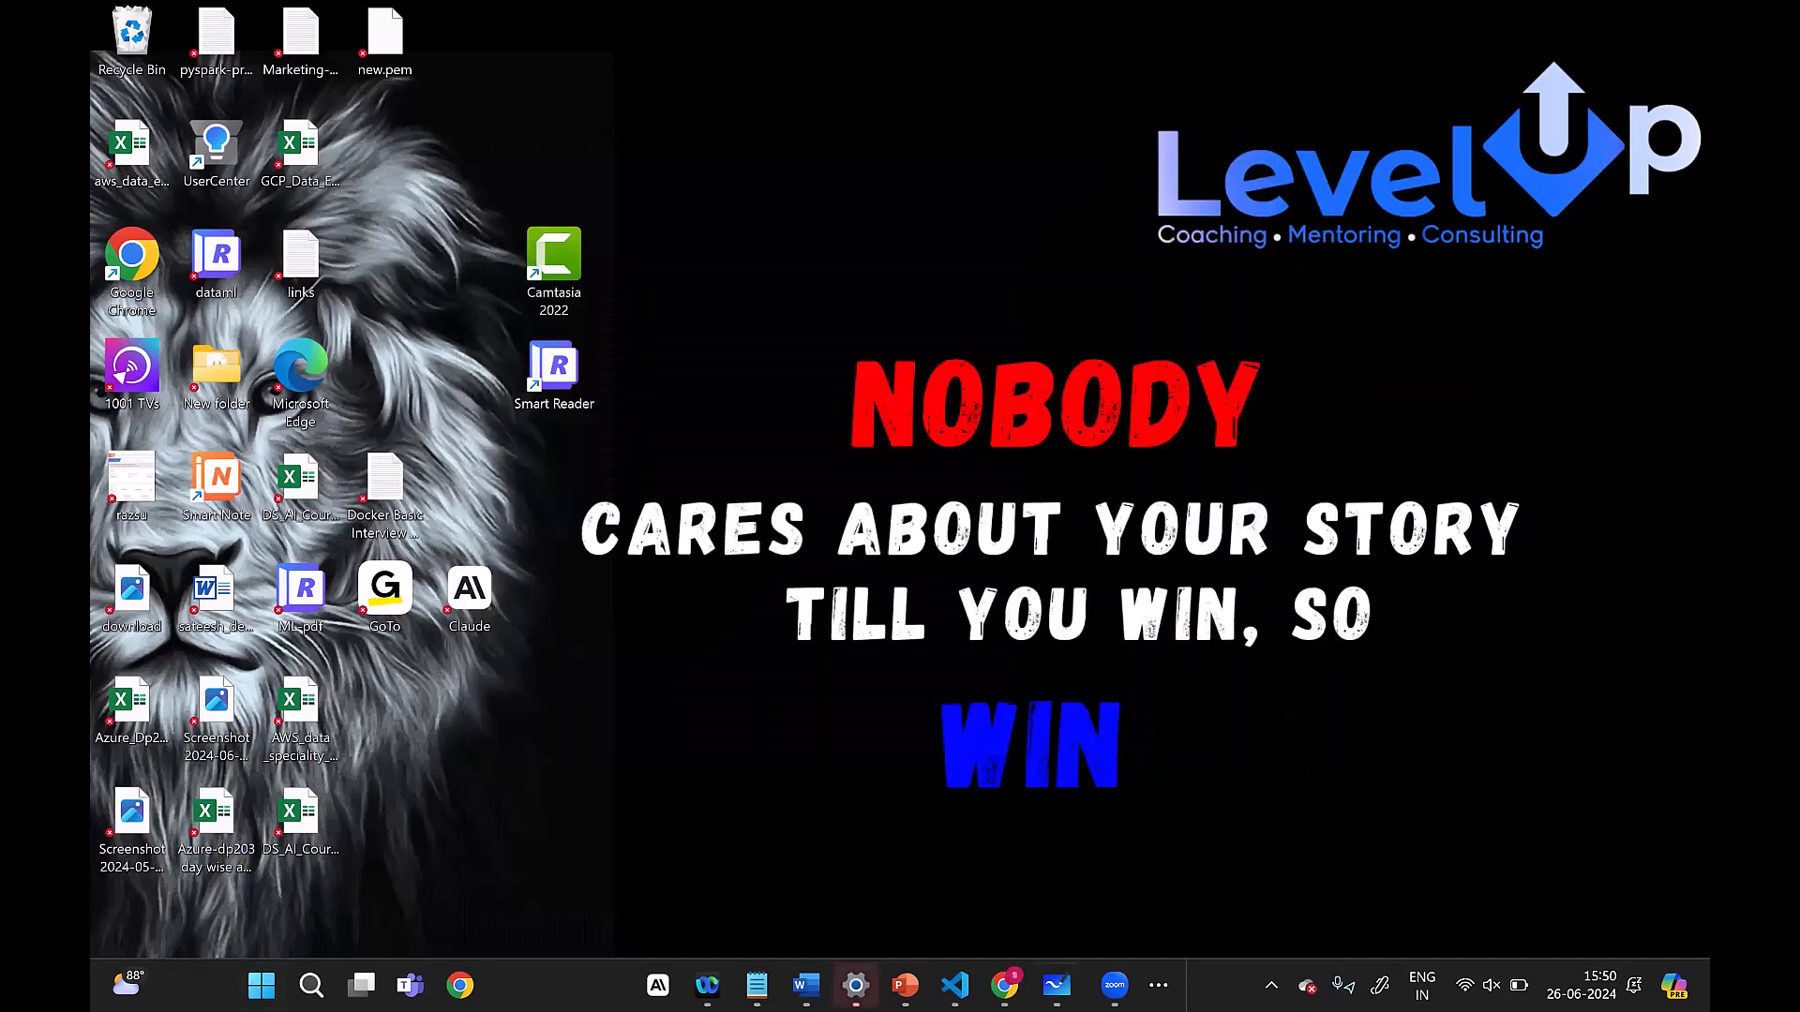
Step: Open a File Explorer window at its Home page
click(1015, 877)
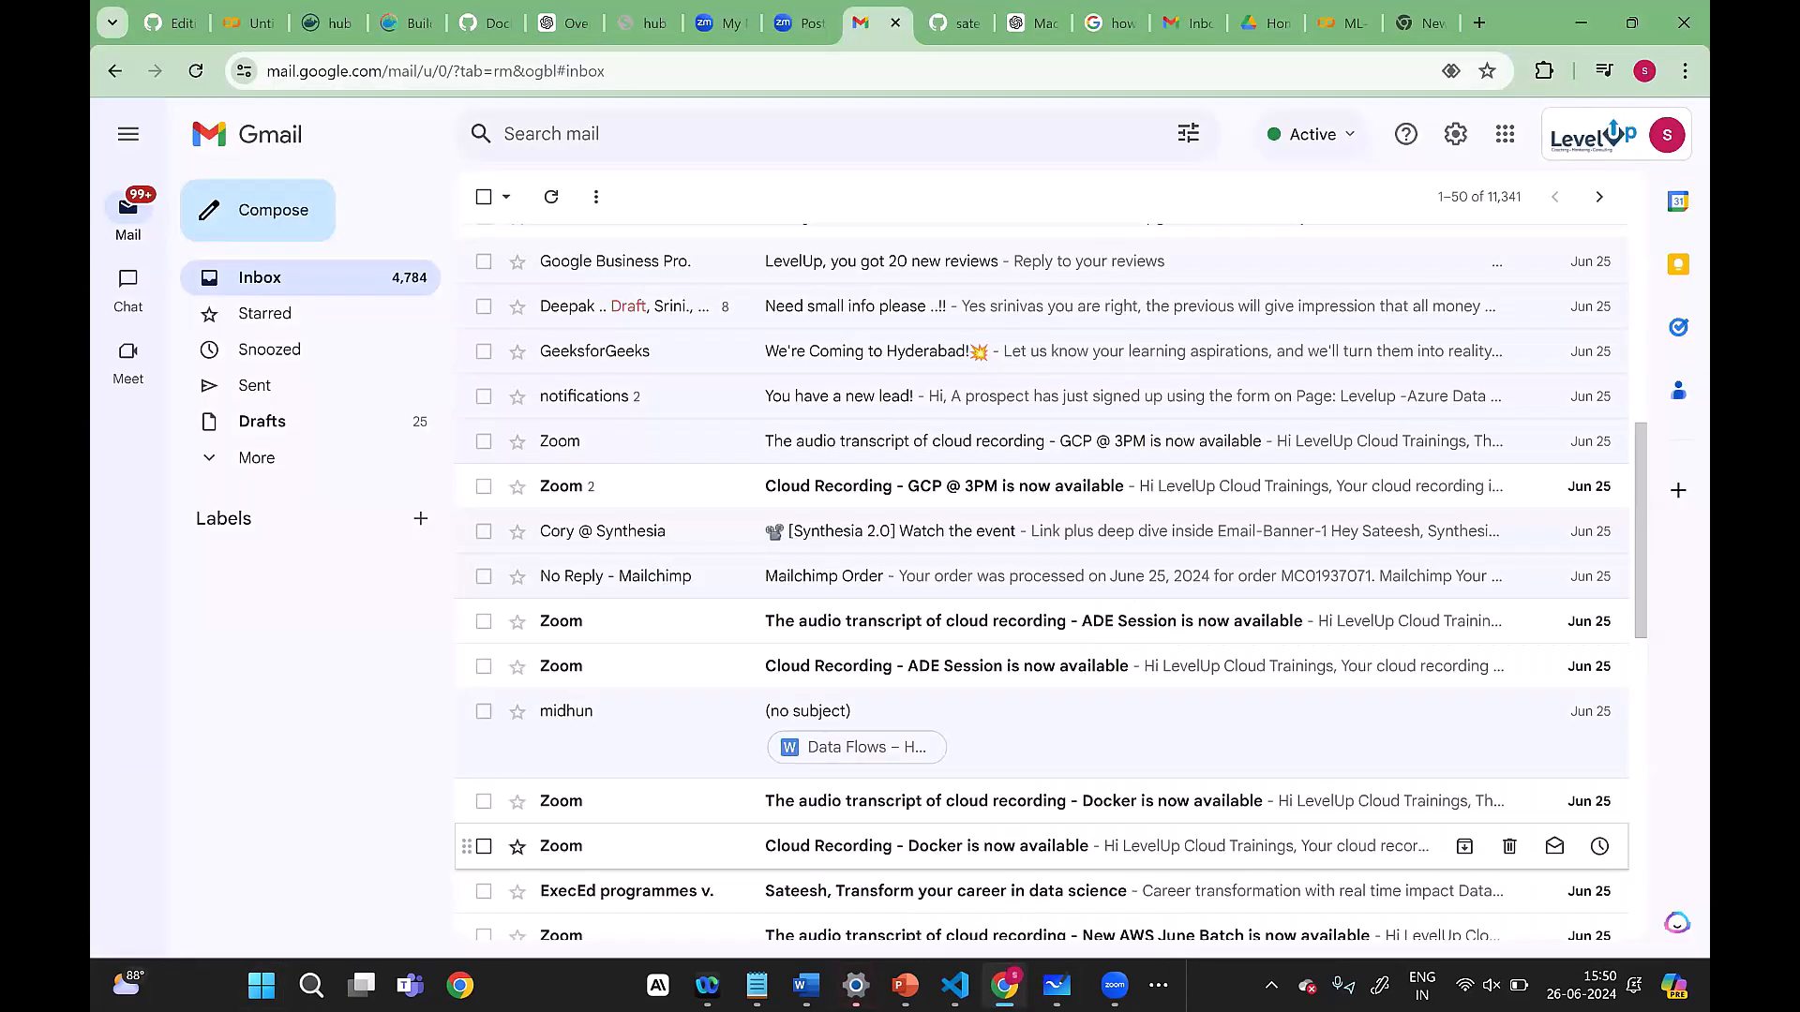
click(1158, 985)
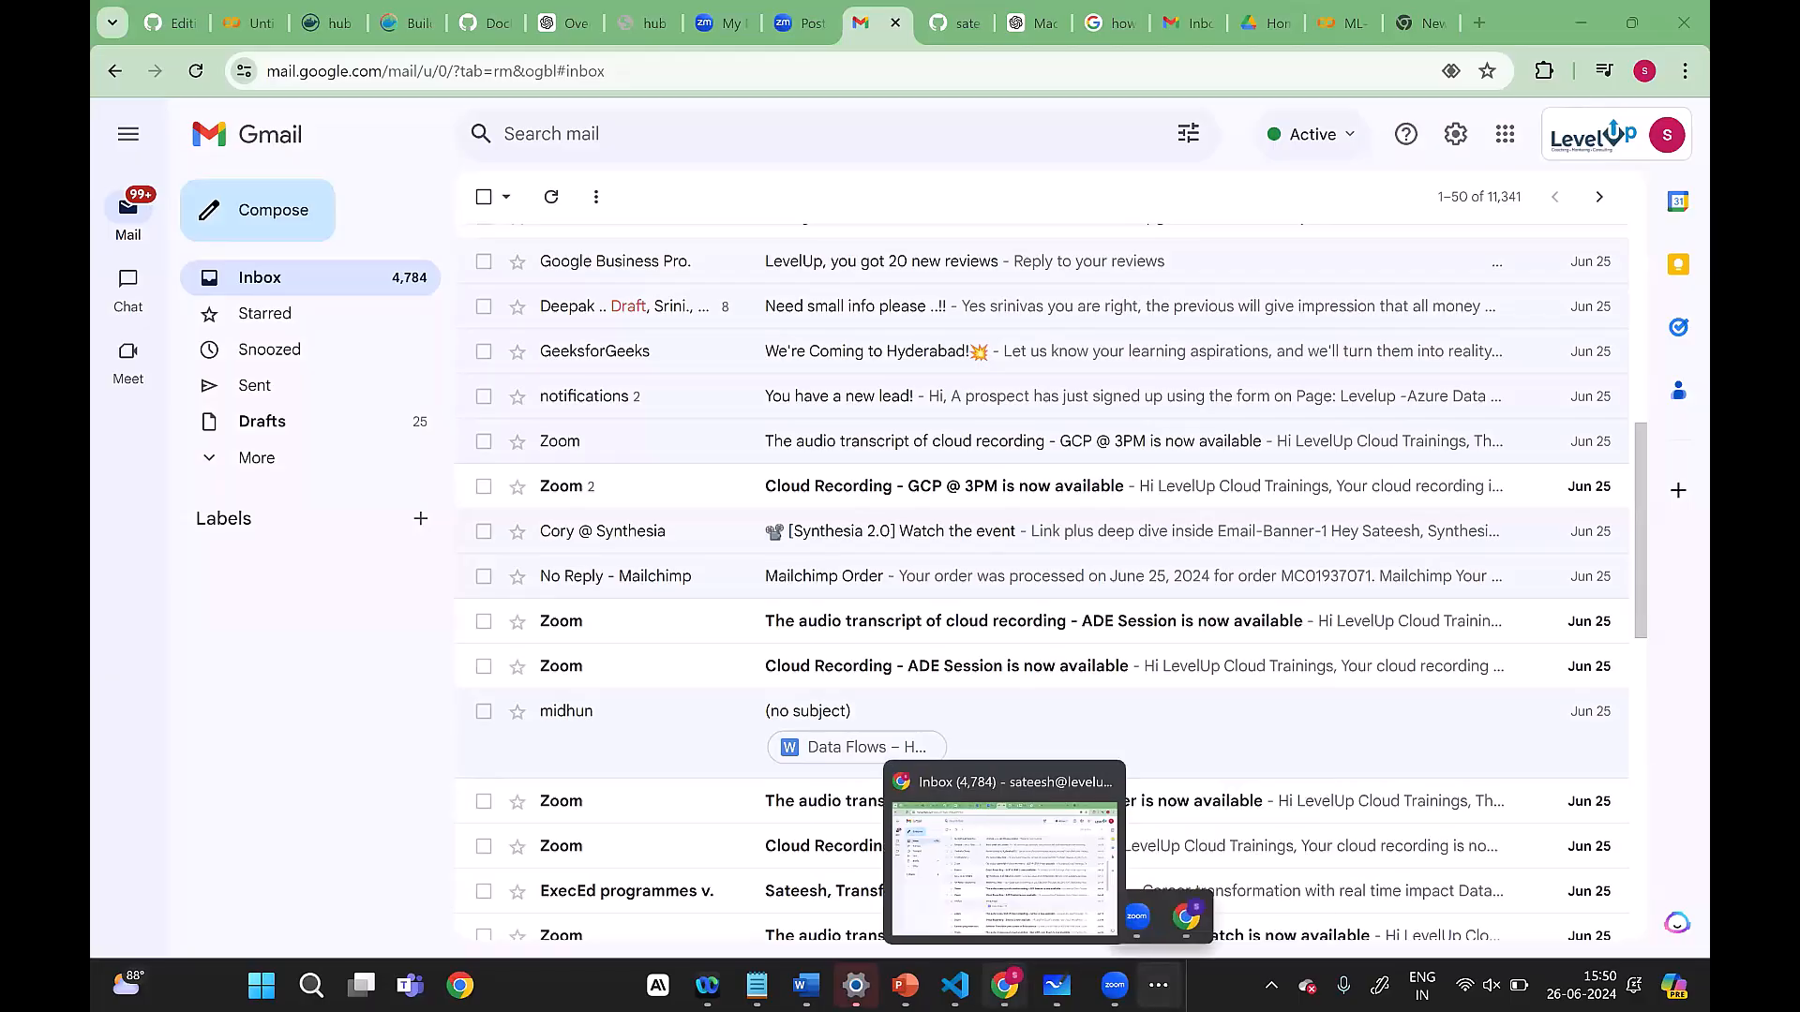
click(460, 985)
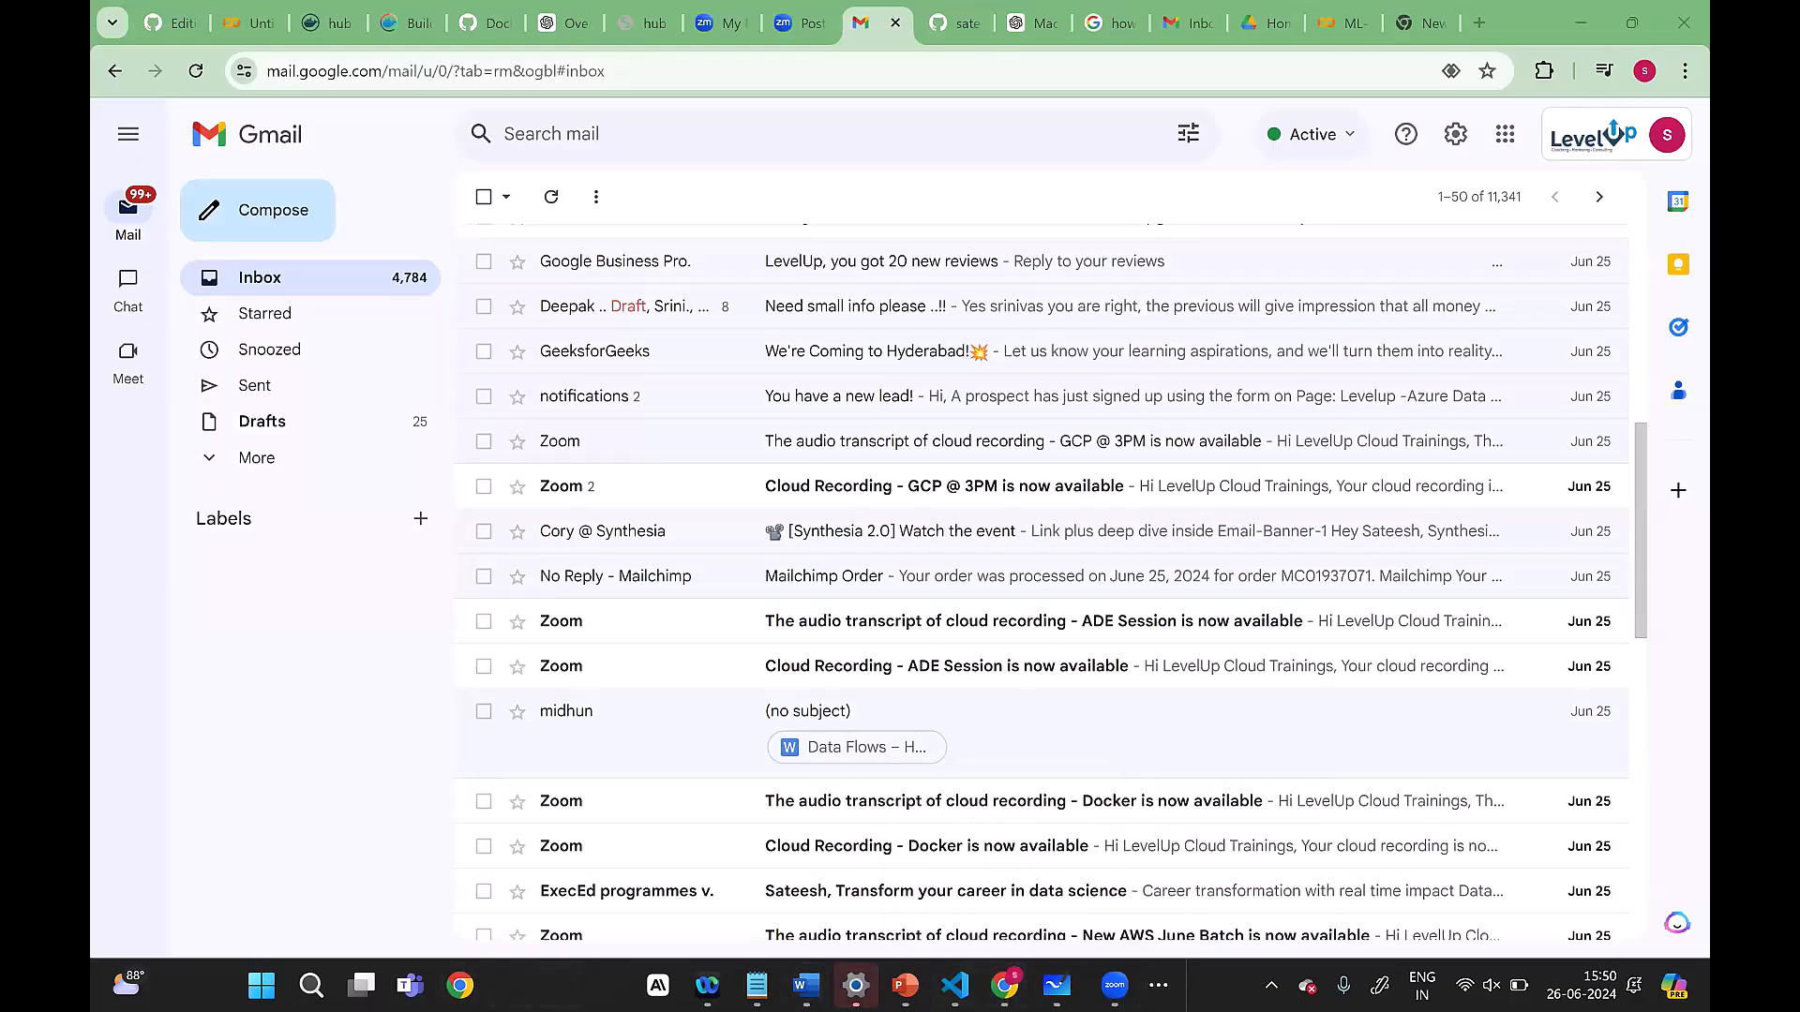
right_click(509, 986)
click(509, 985)
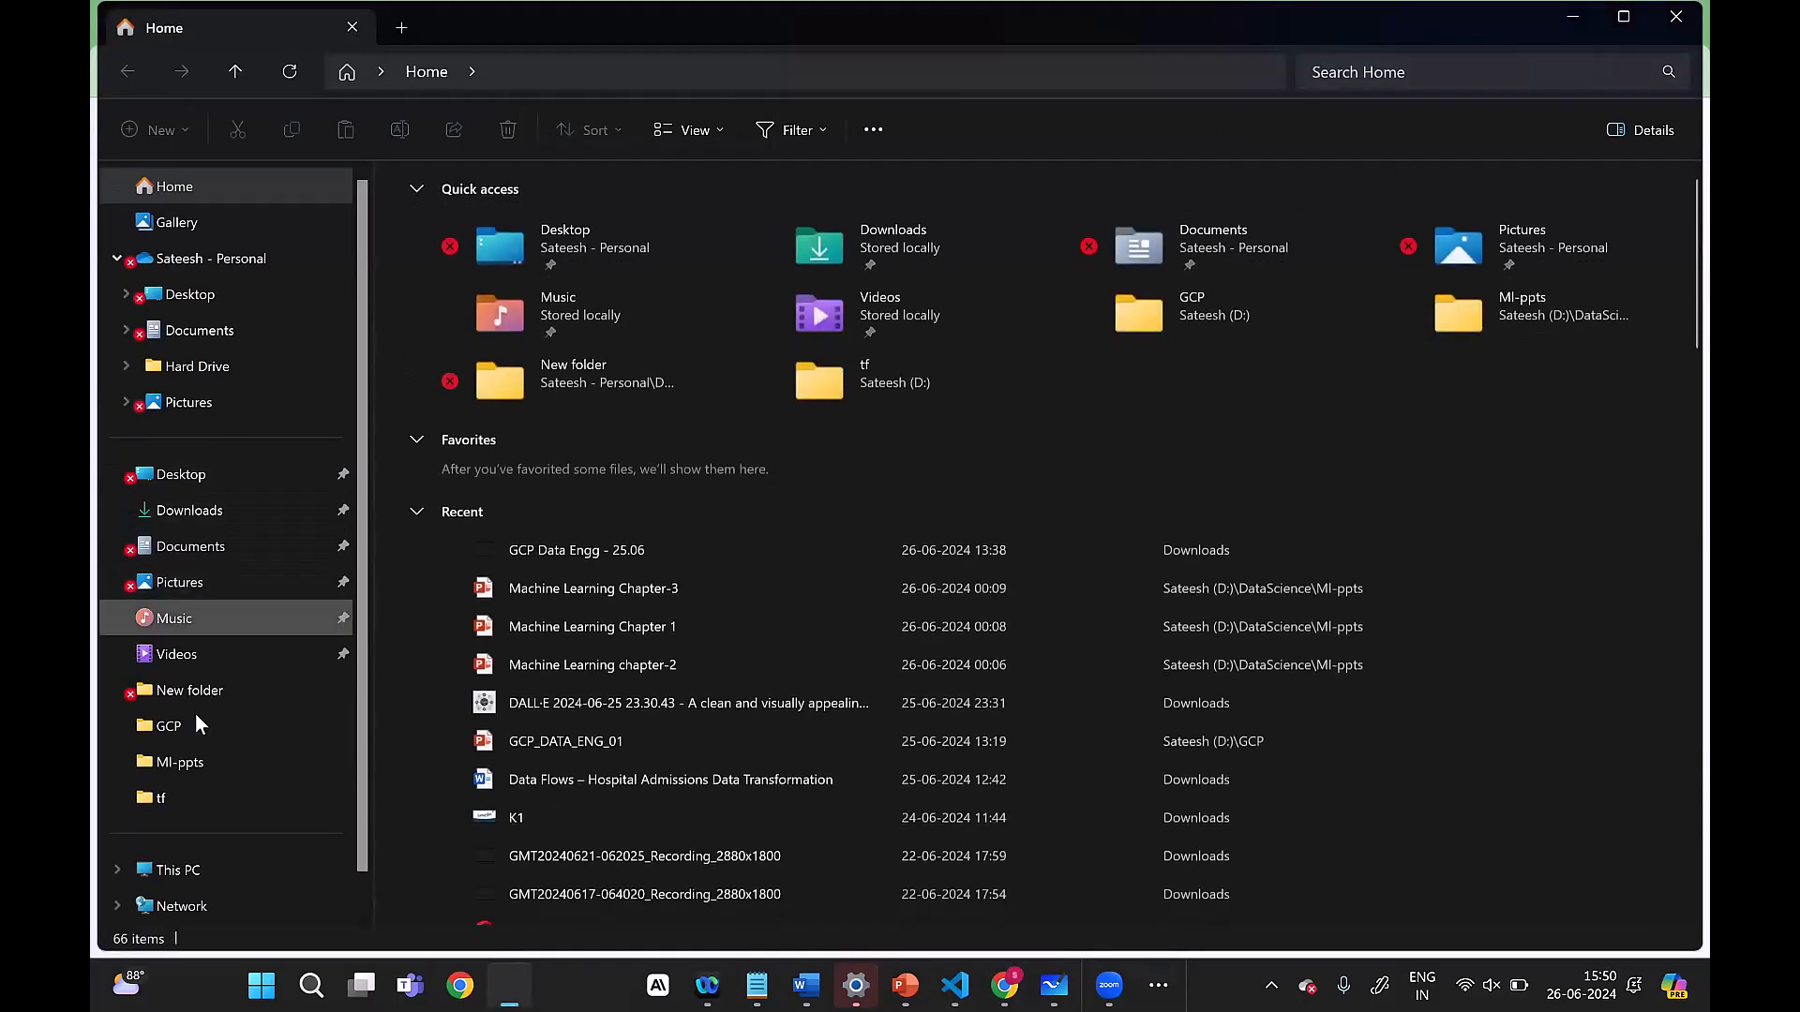
Step: Look inside the GCP folder on drive D and return to the Home page
scroll(212, 701, down, 1)
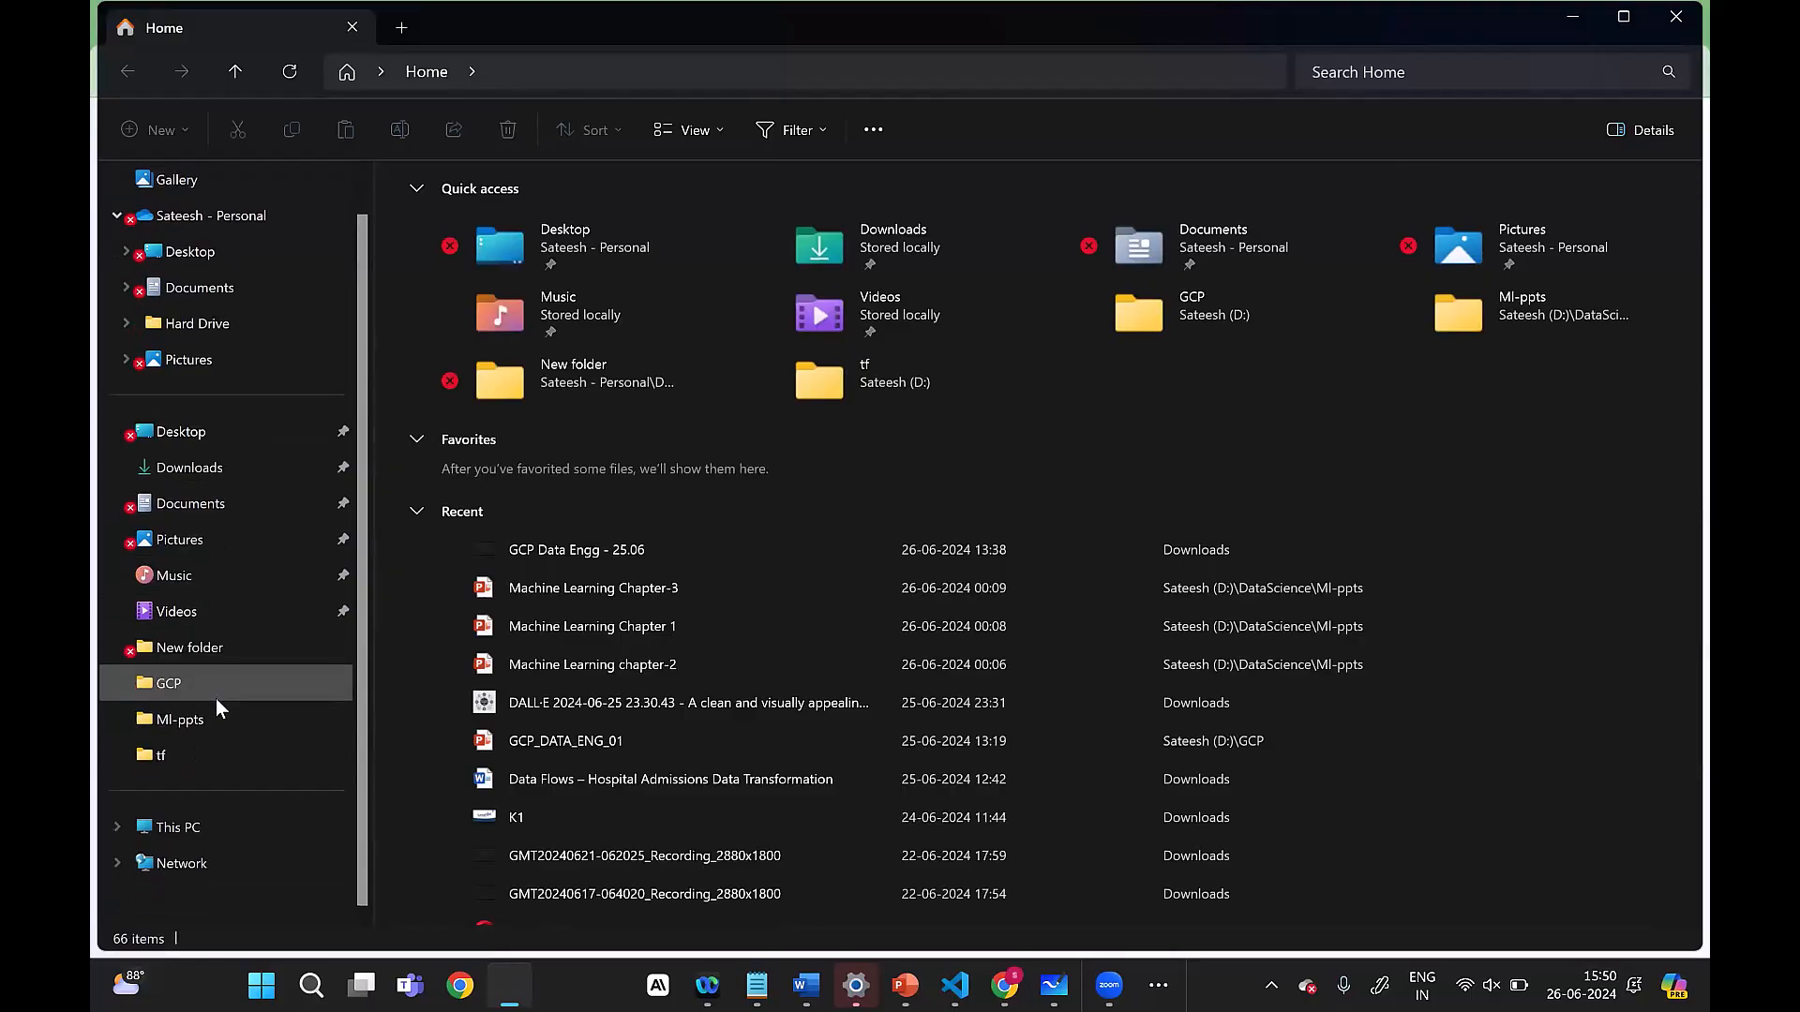
scroll(215, 700, up, 1)
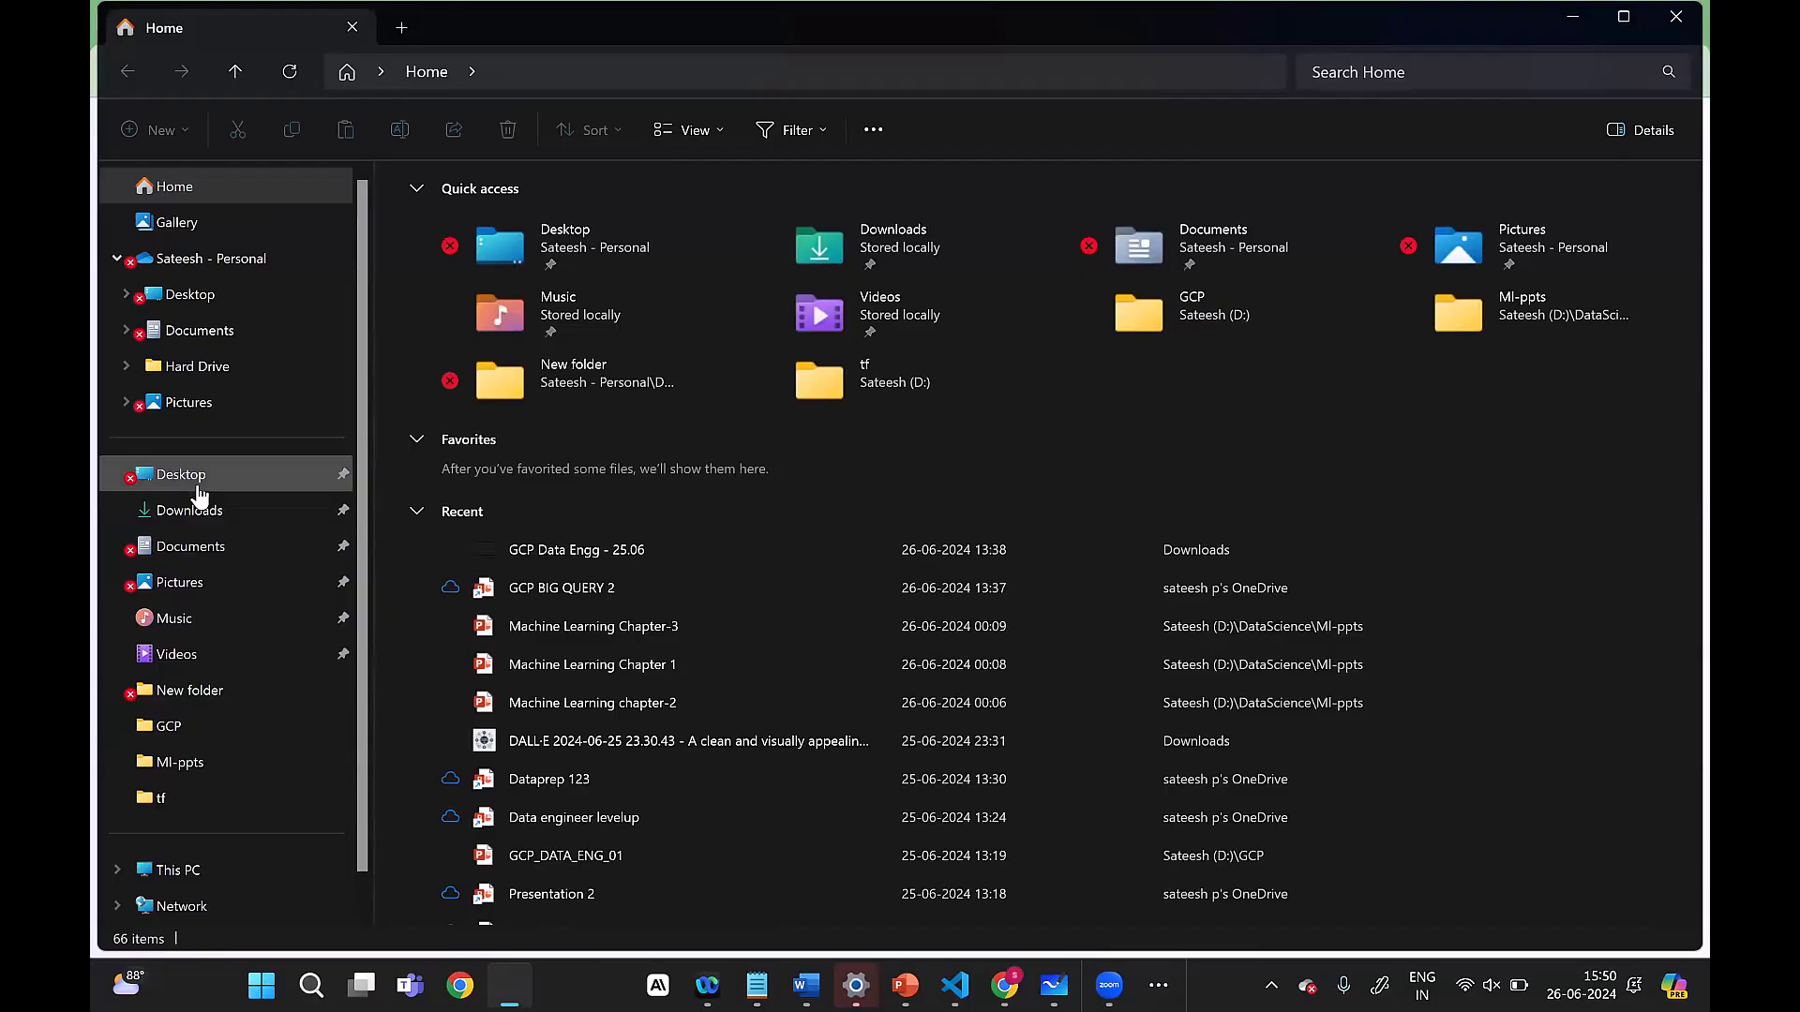
click(1232, 291)
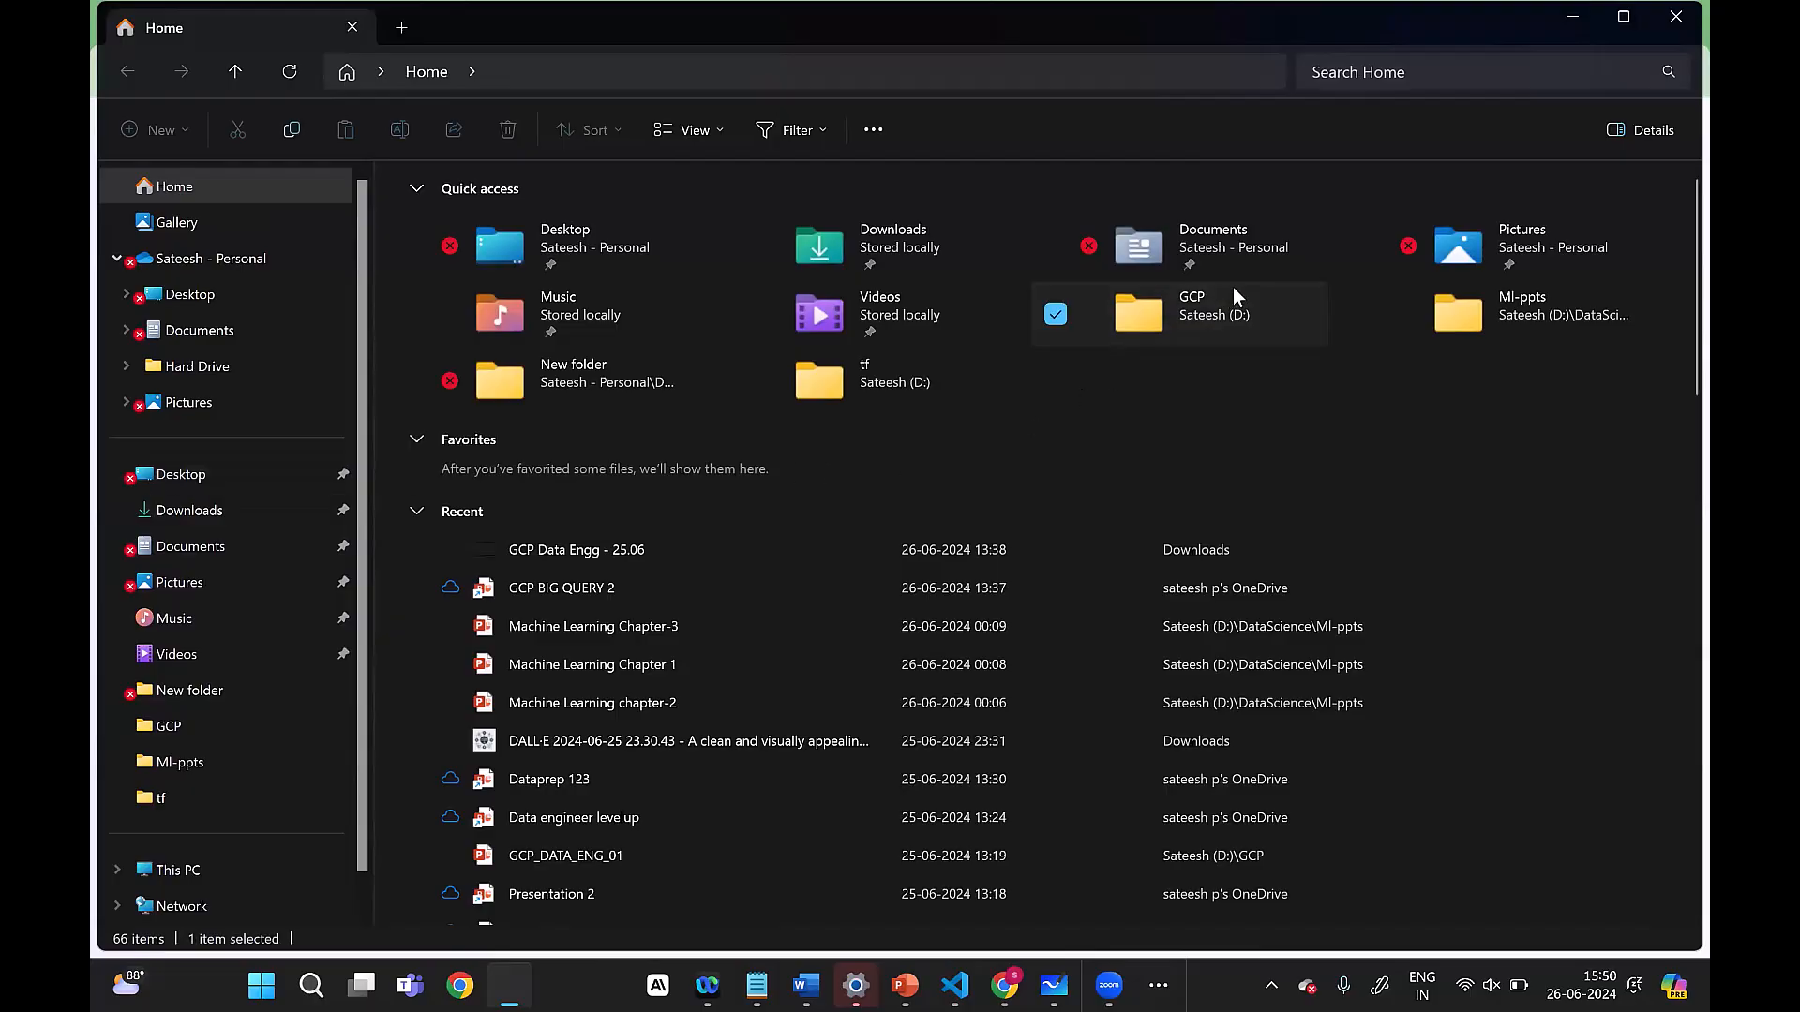
double_click(1213, 312)
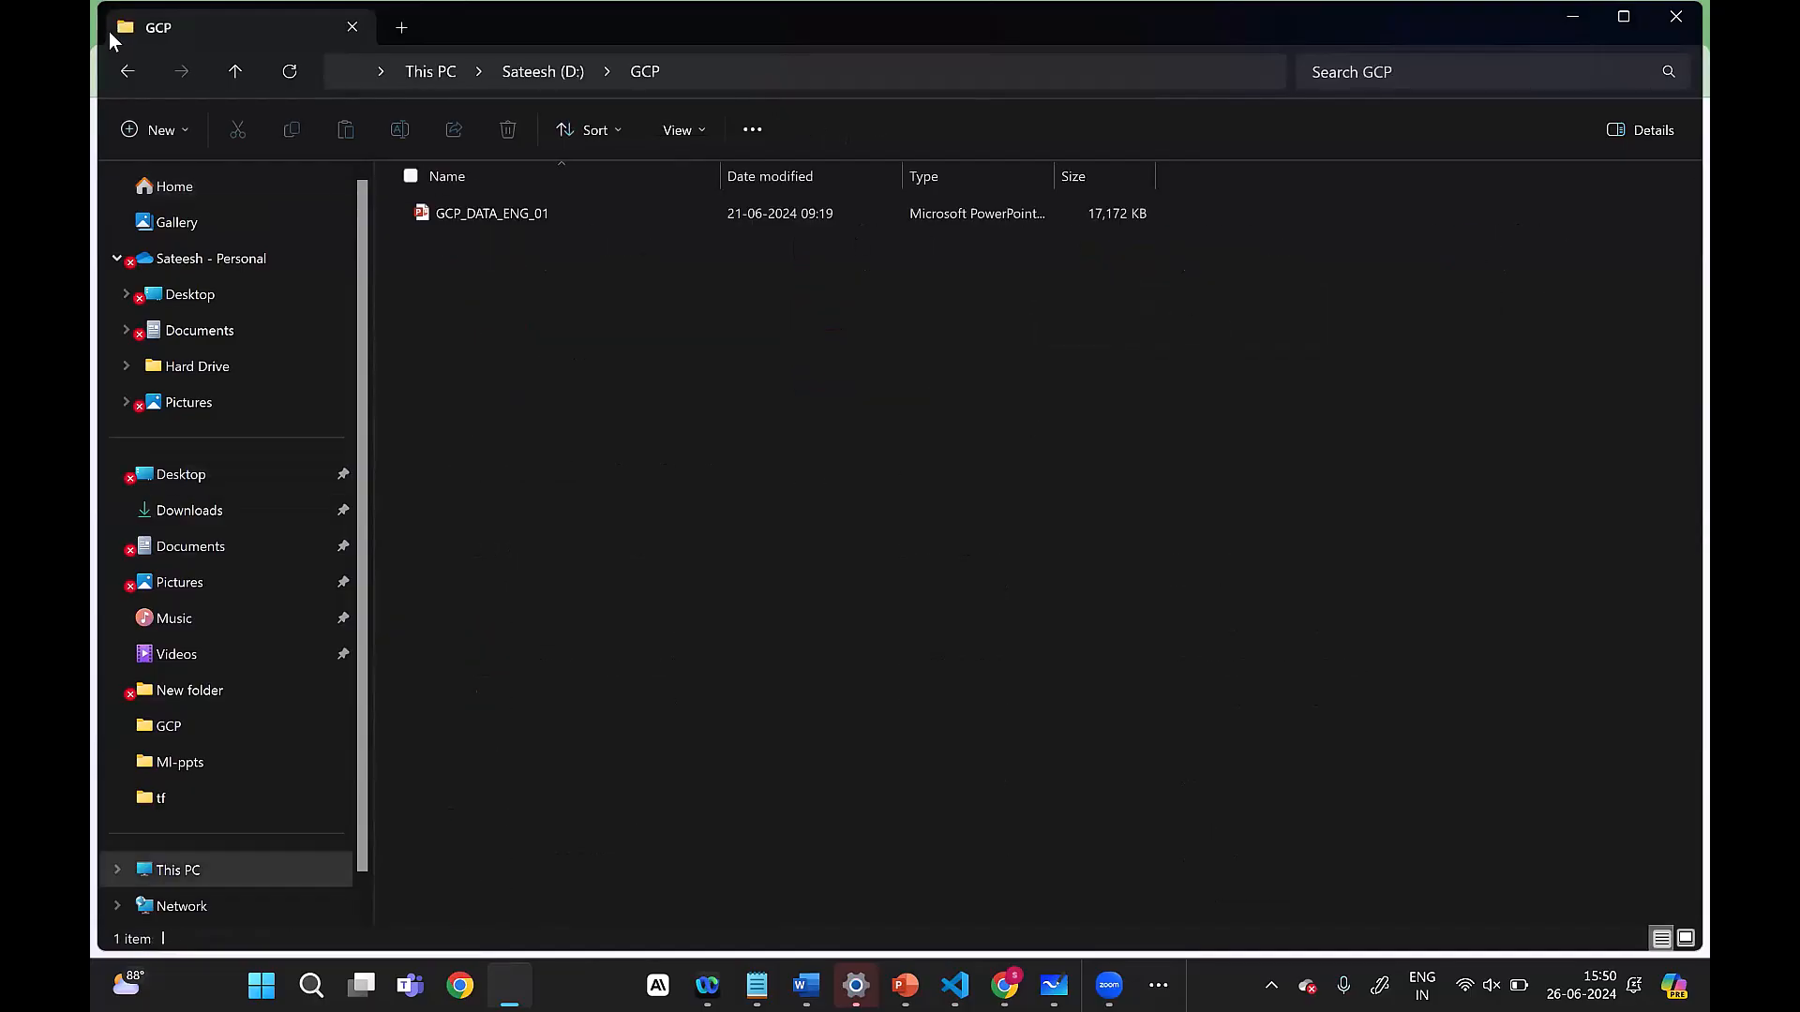
click(112, 77)
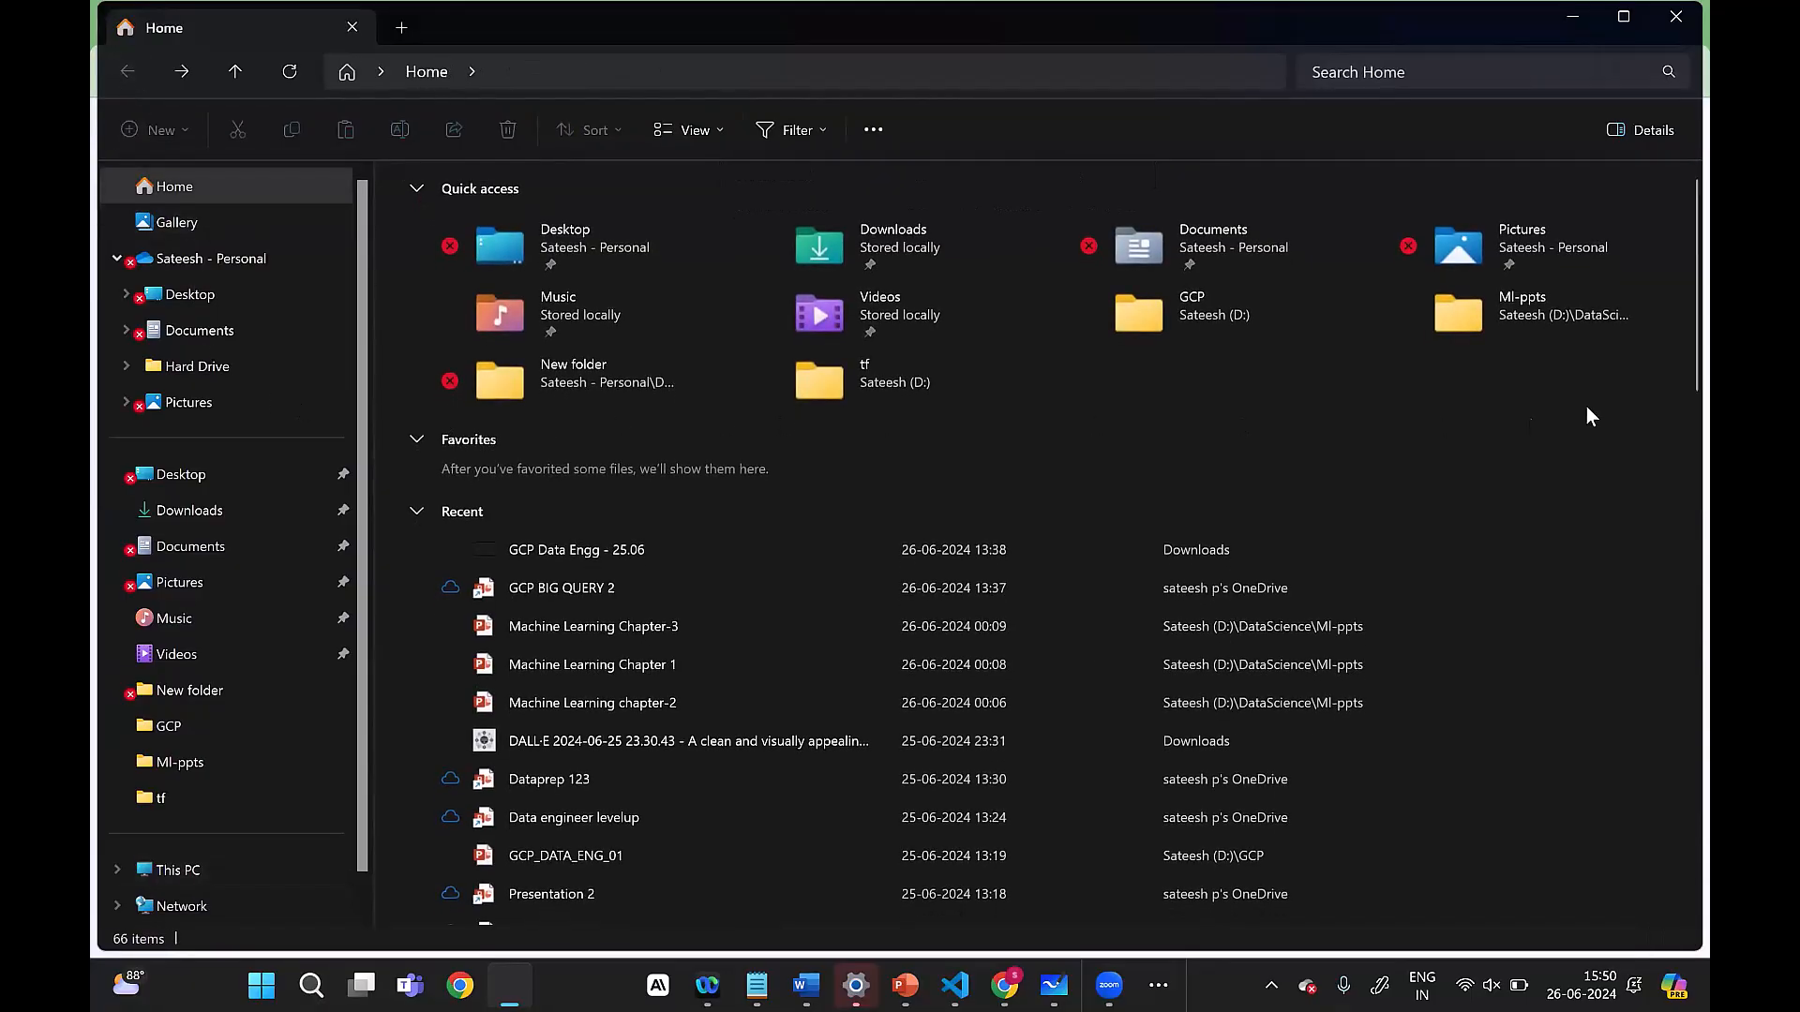
Step: Look inside the tf folder on drive D and return to the Home page
click(904, 399)
double_click(902, 401)
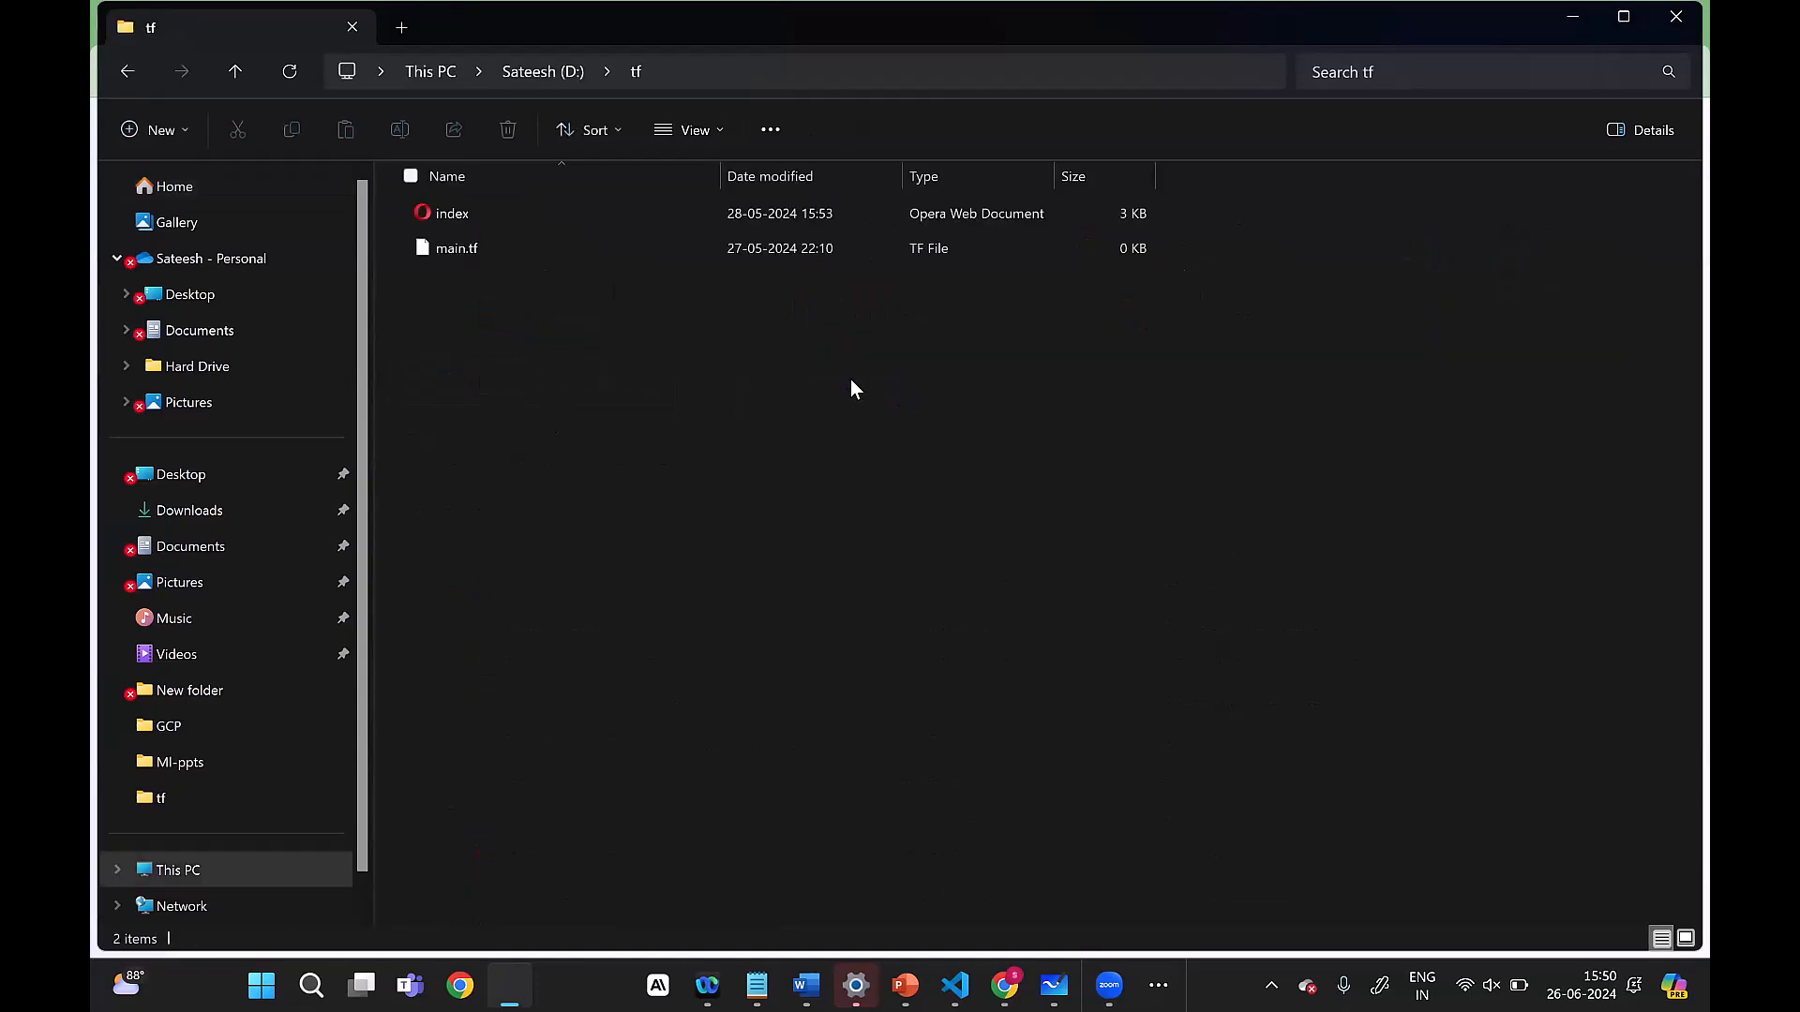
click(128, 71)
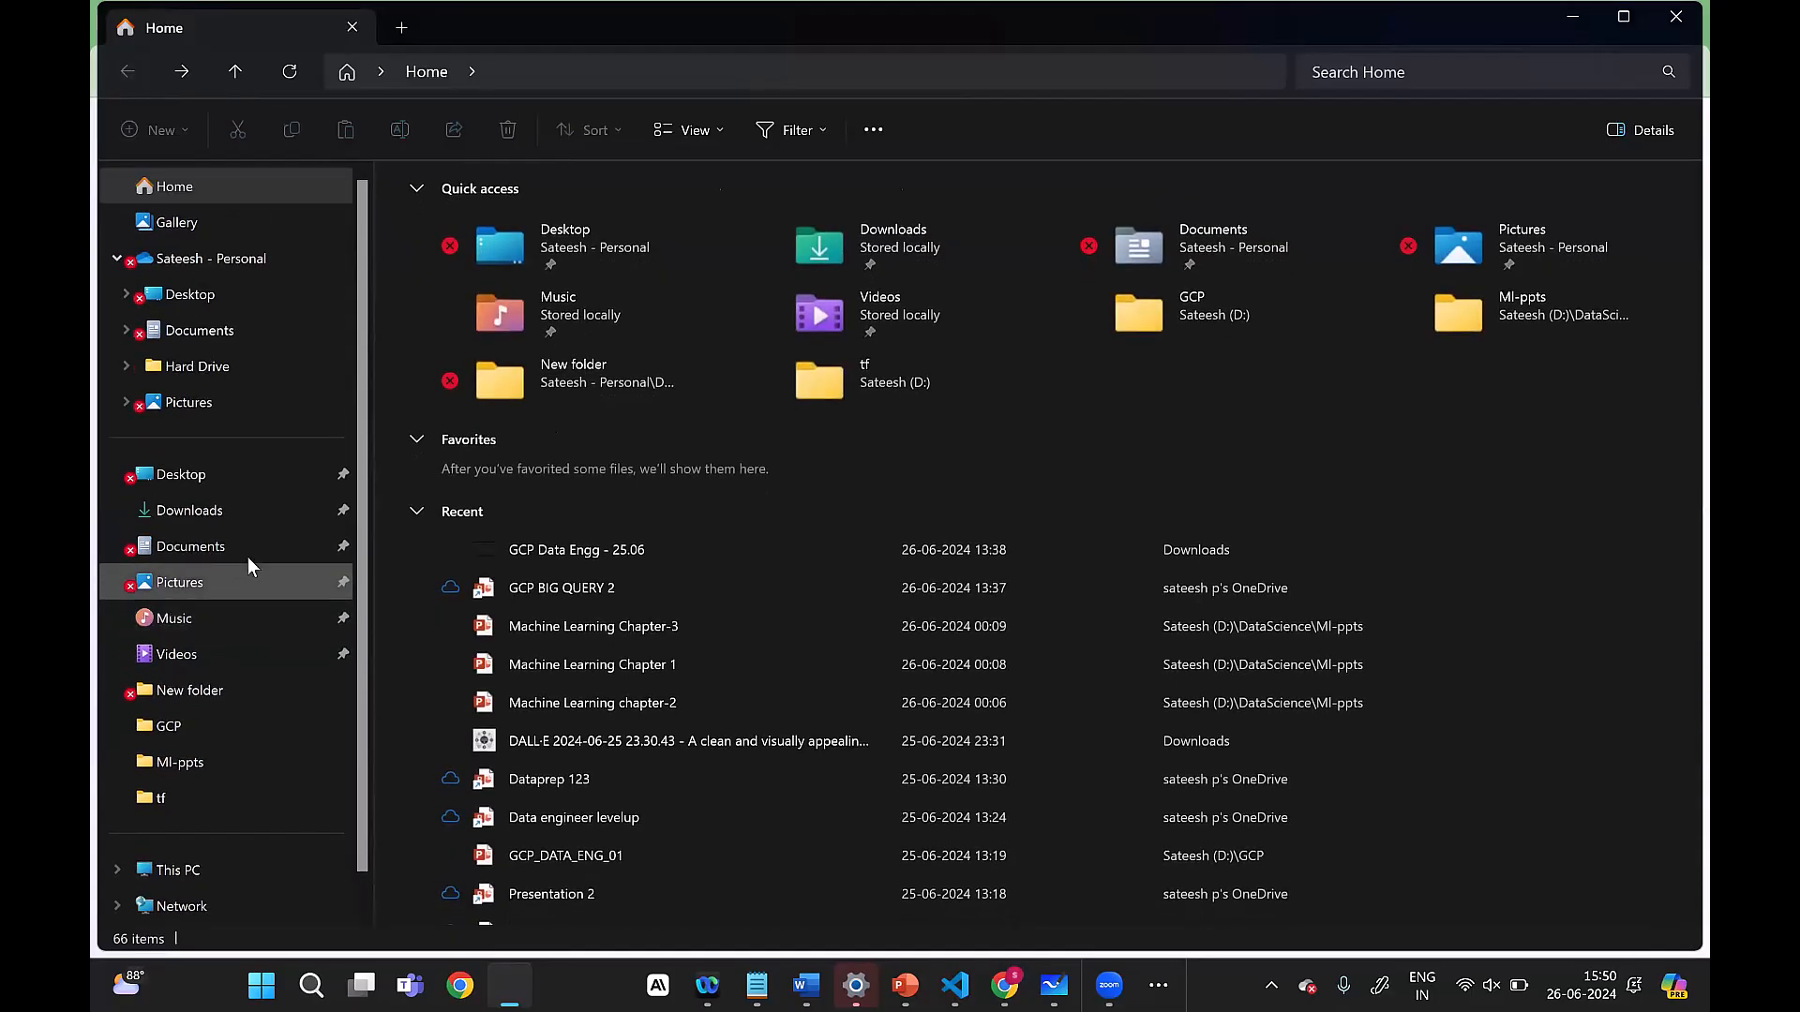
Step: Check the contents of New folder, and open the D Drive folder inside Hard Drive
click(208, 694)
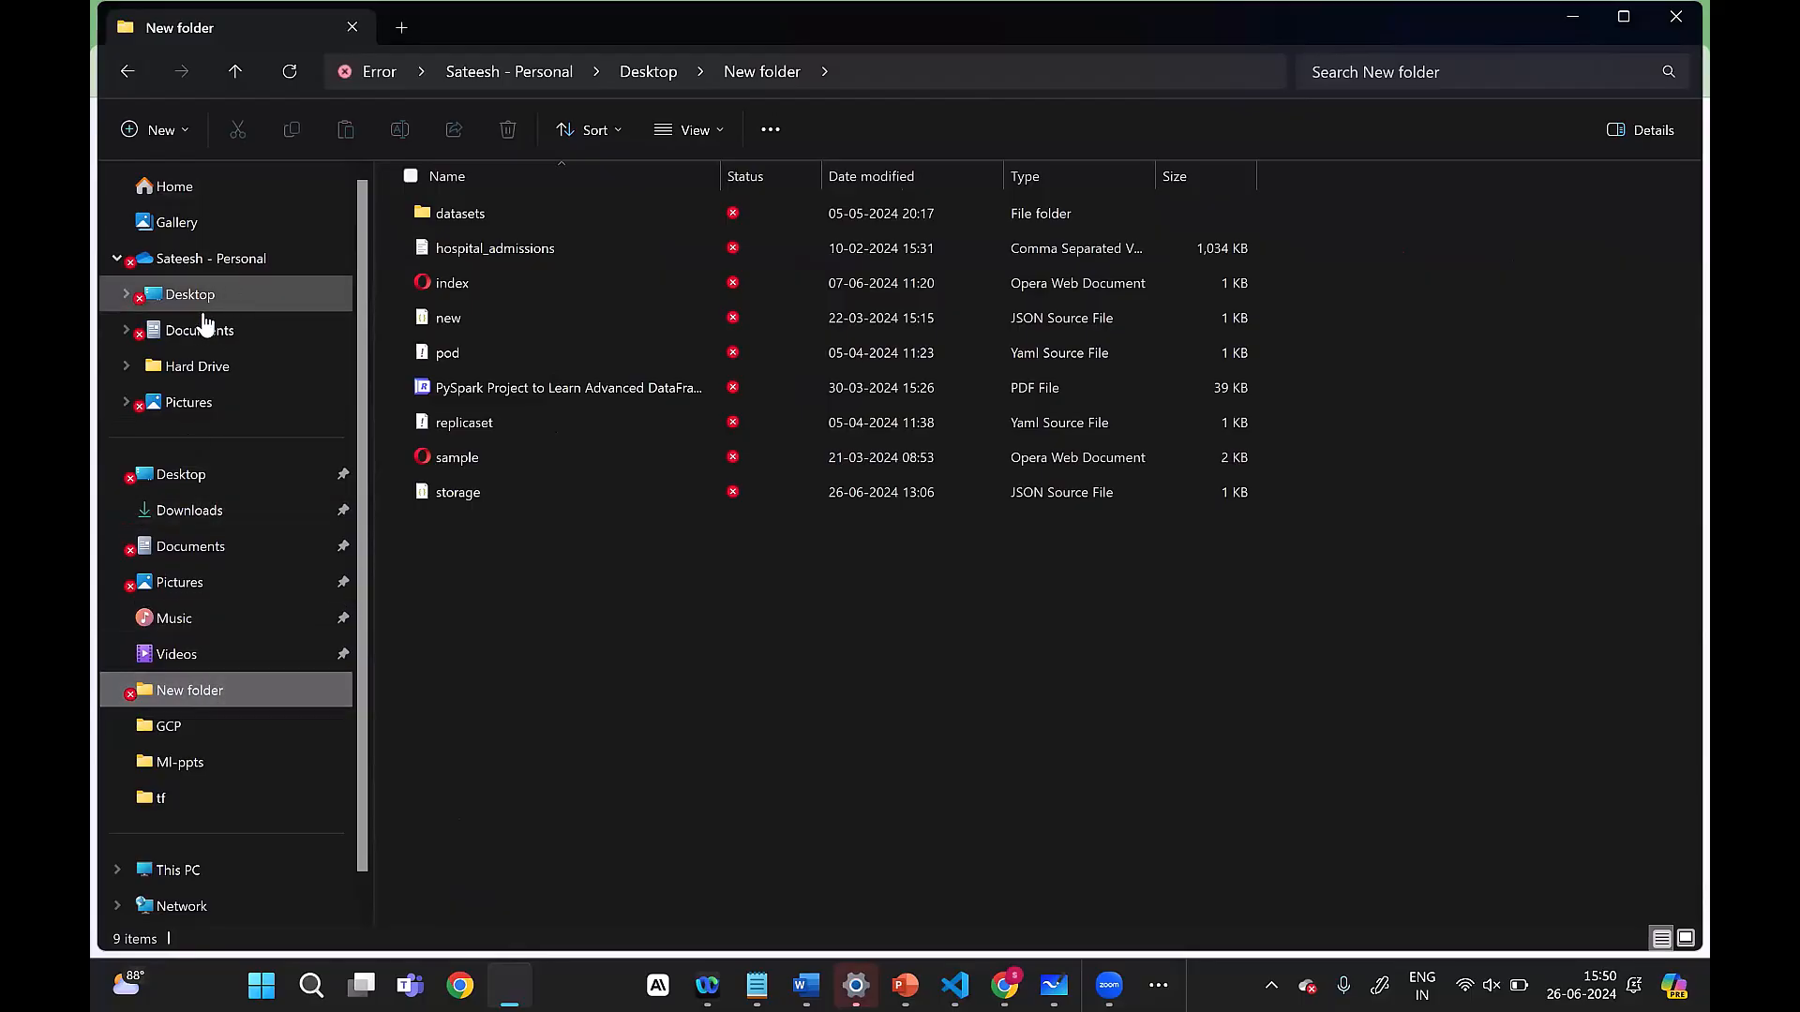
click(218, 369)
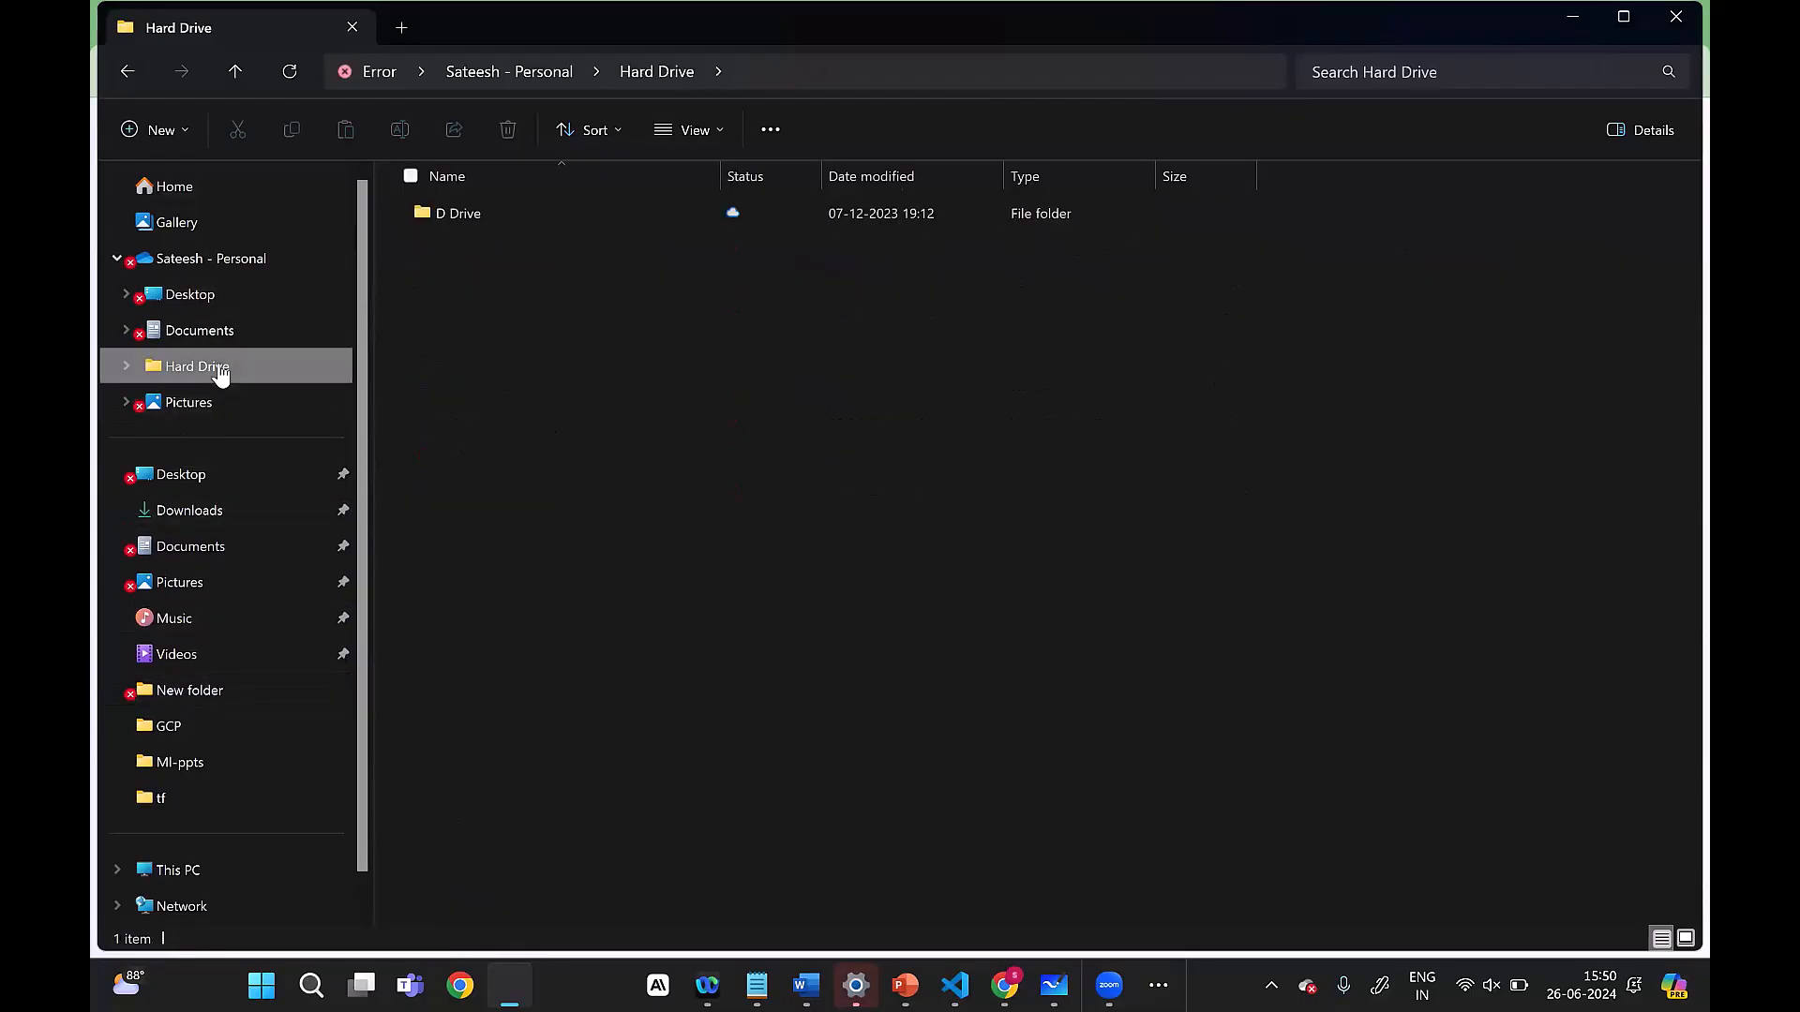
click(454, 215)
double_click(452, 213)
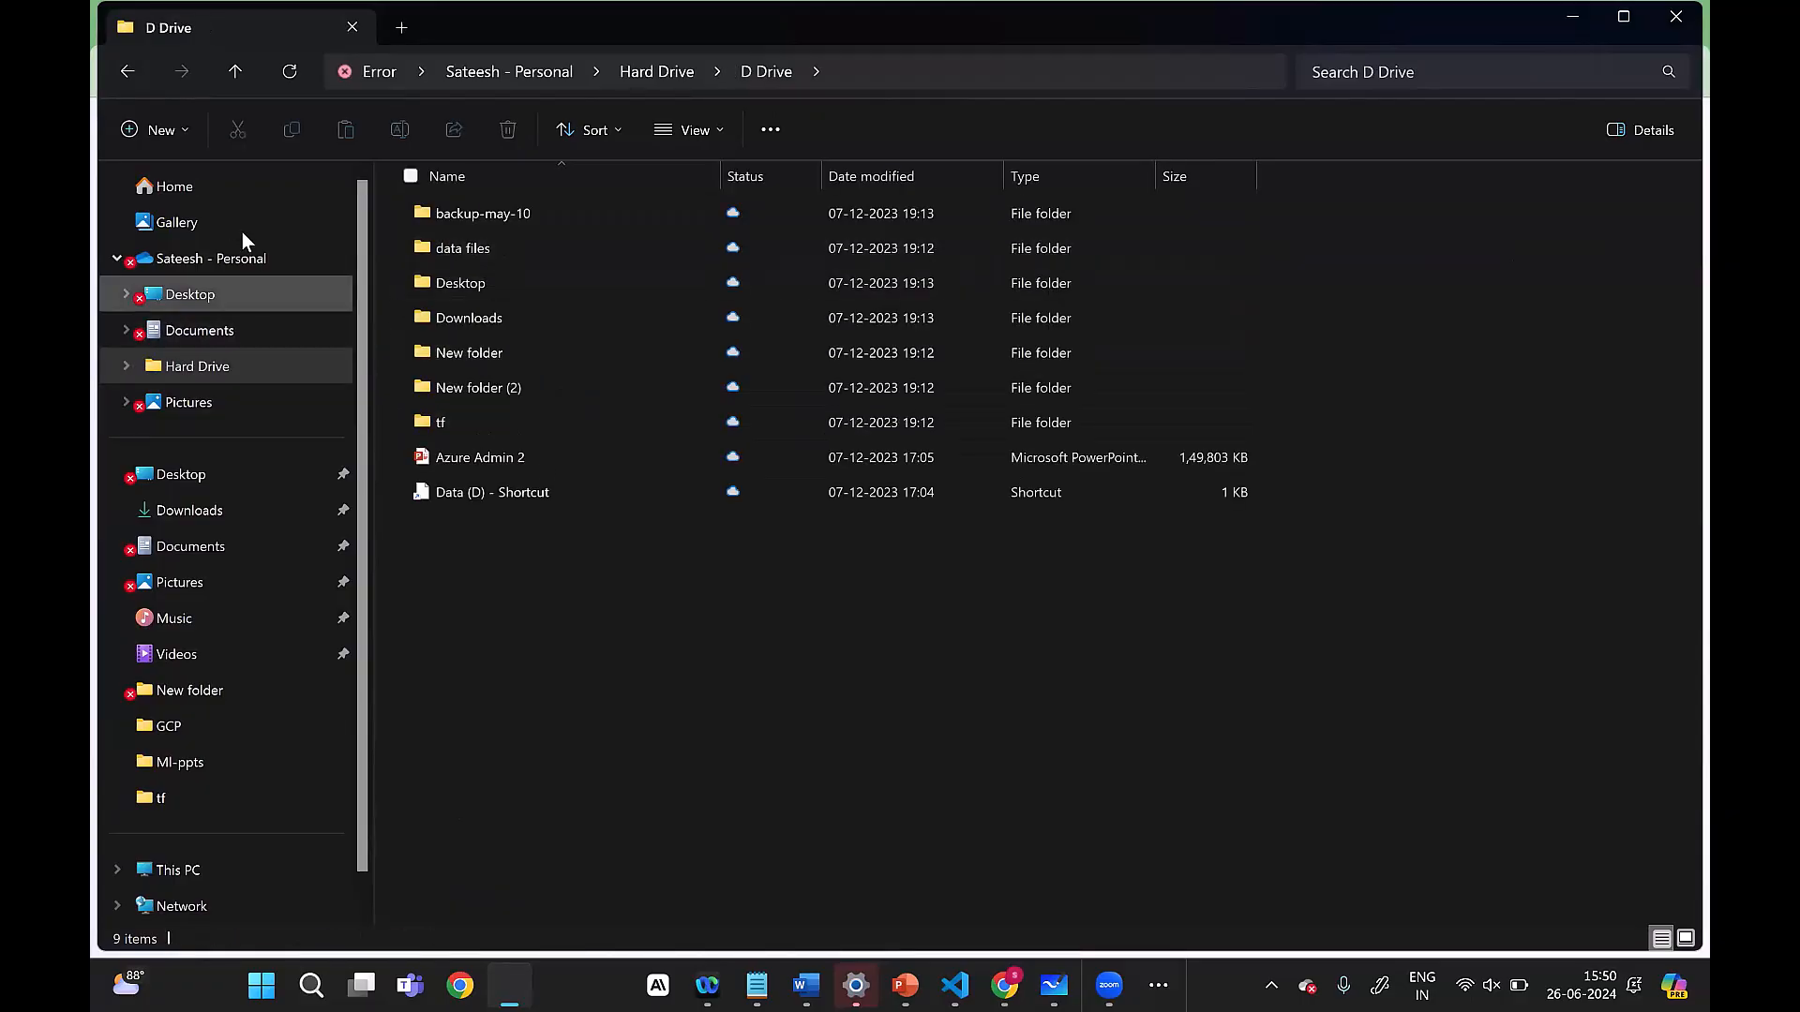
Step: Look through the personal OneDrive folder and the locations available in the folder tree
click(169, 268)
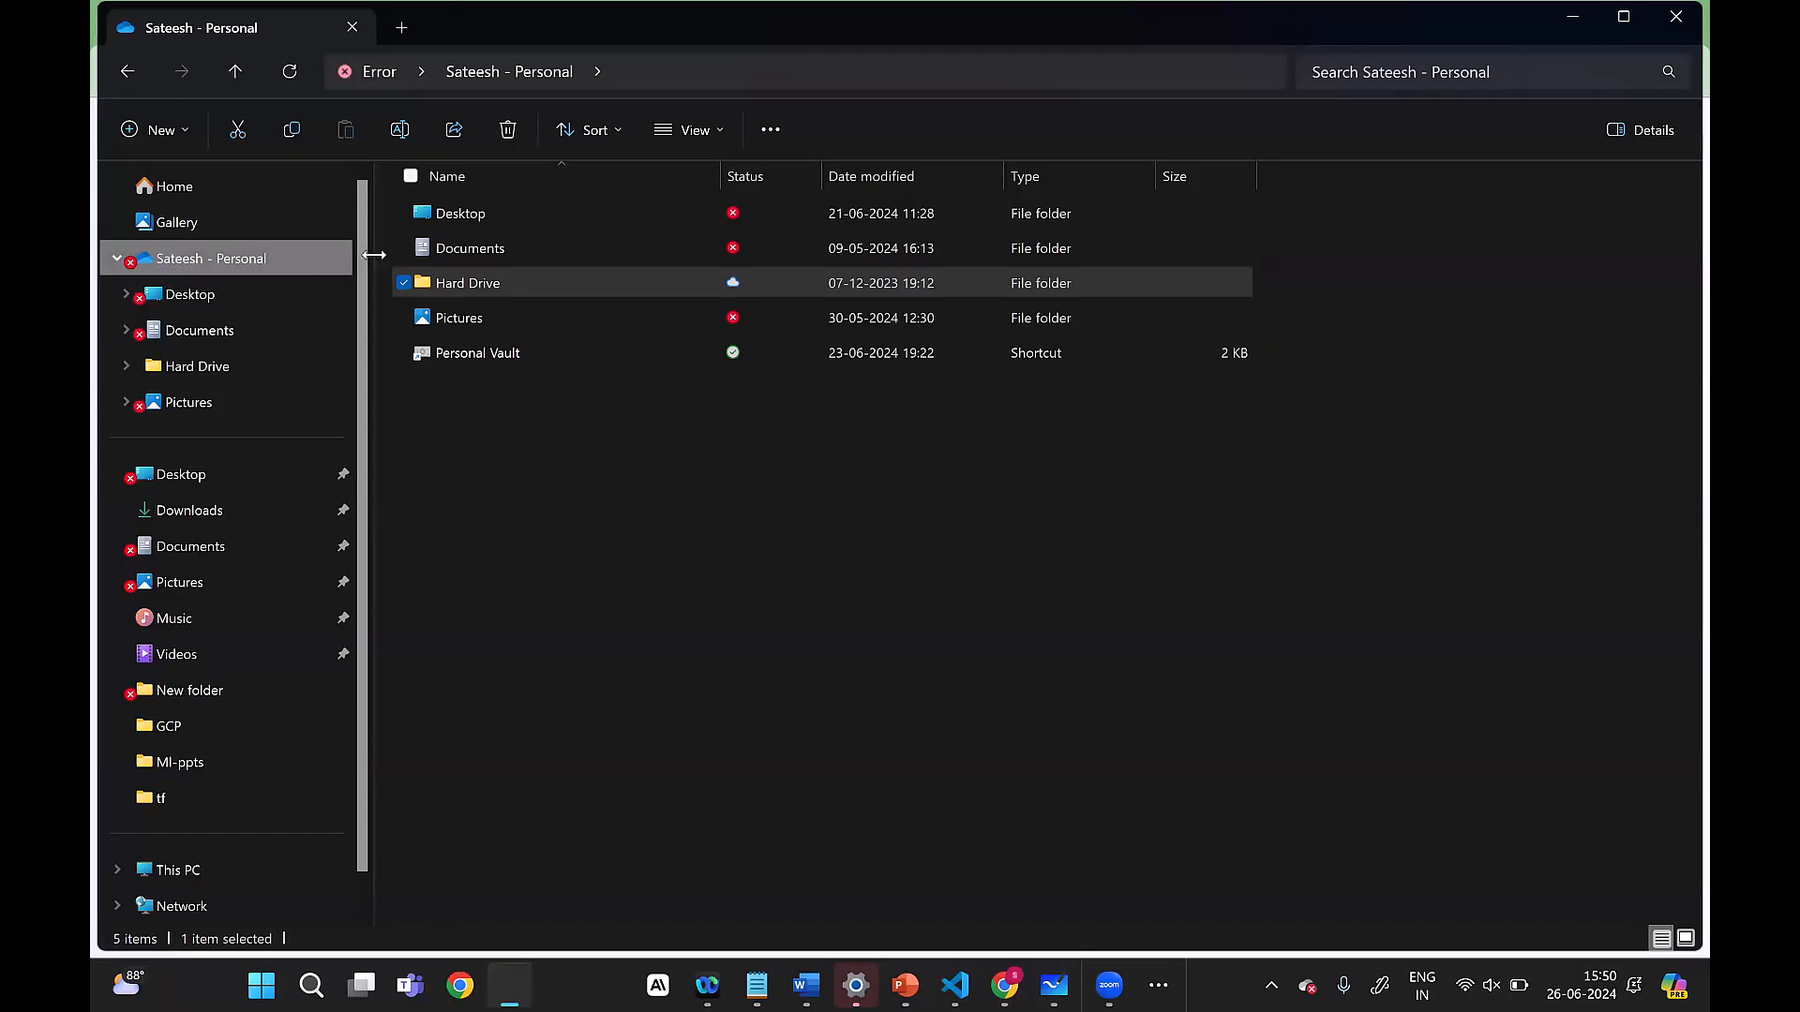
scroll(193, 401, down, 1)
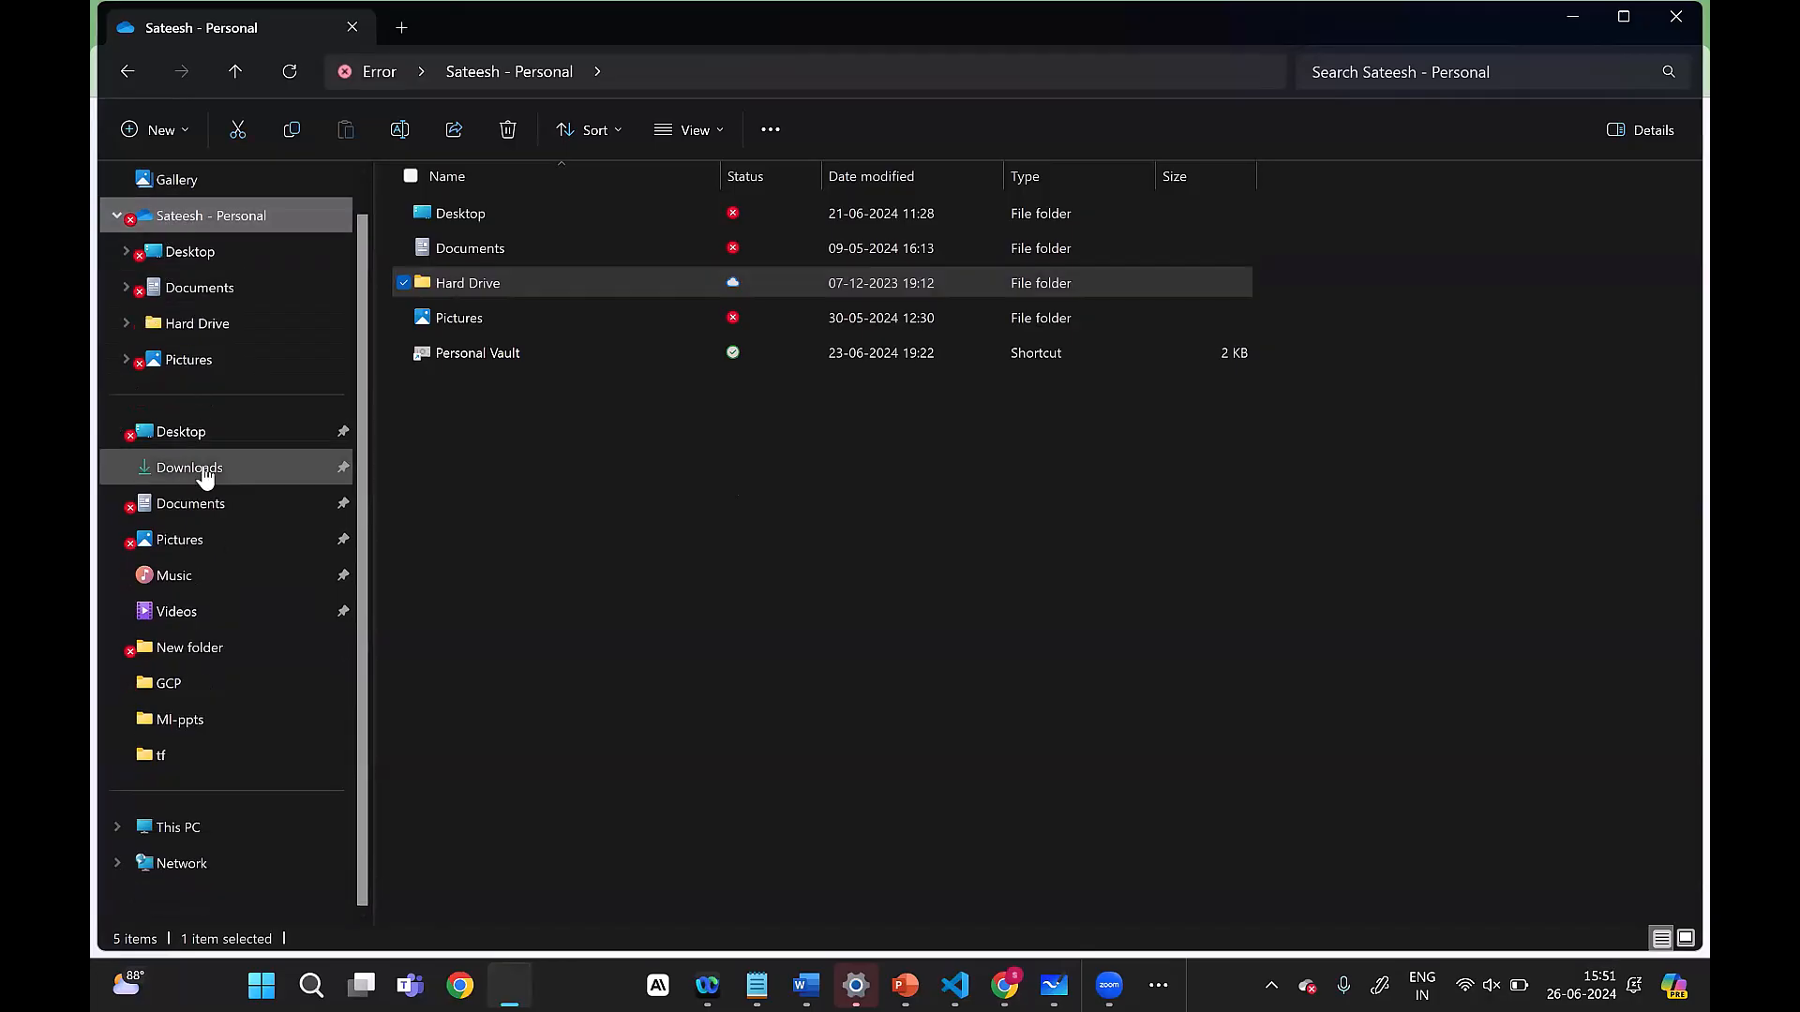
scroll(189, 732, up, 1)
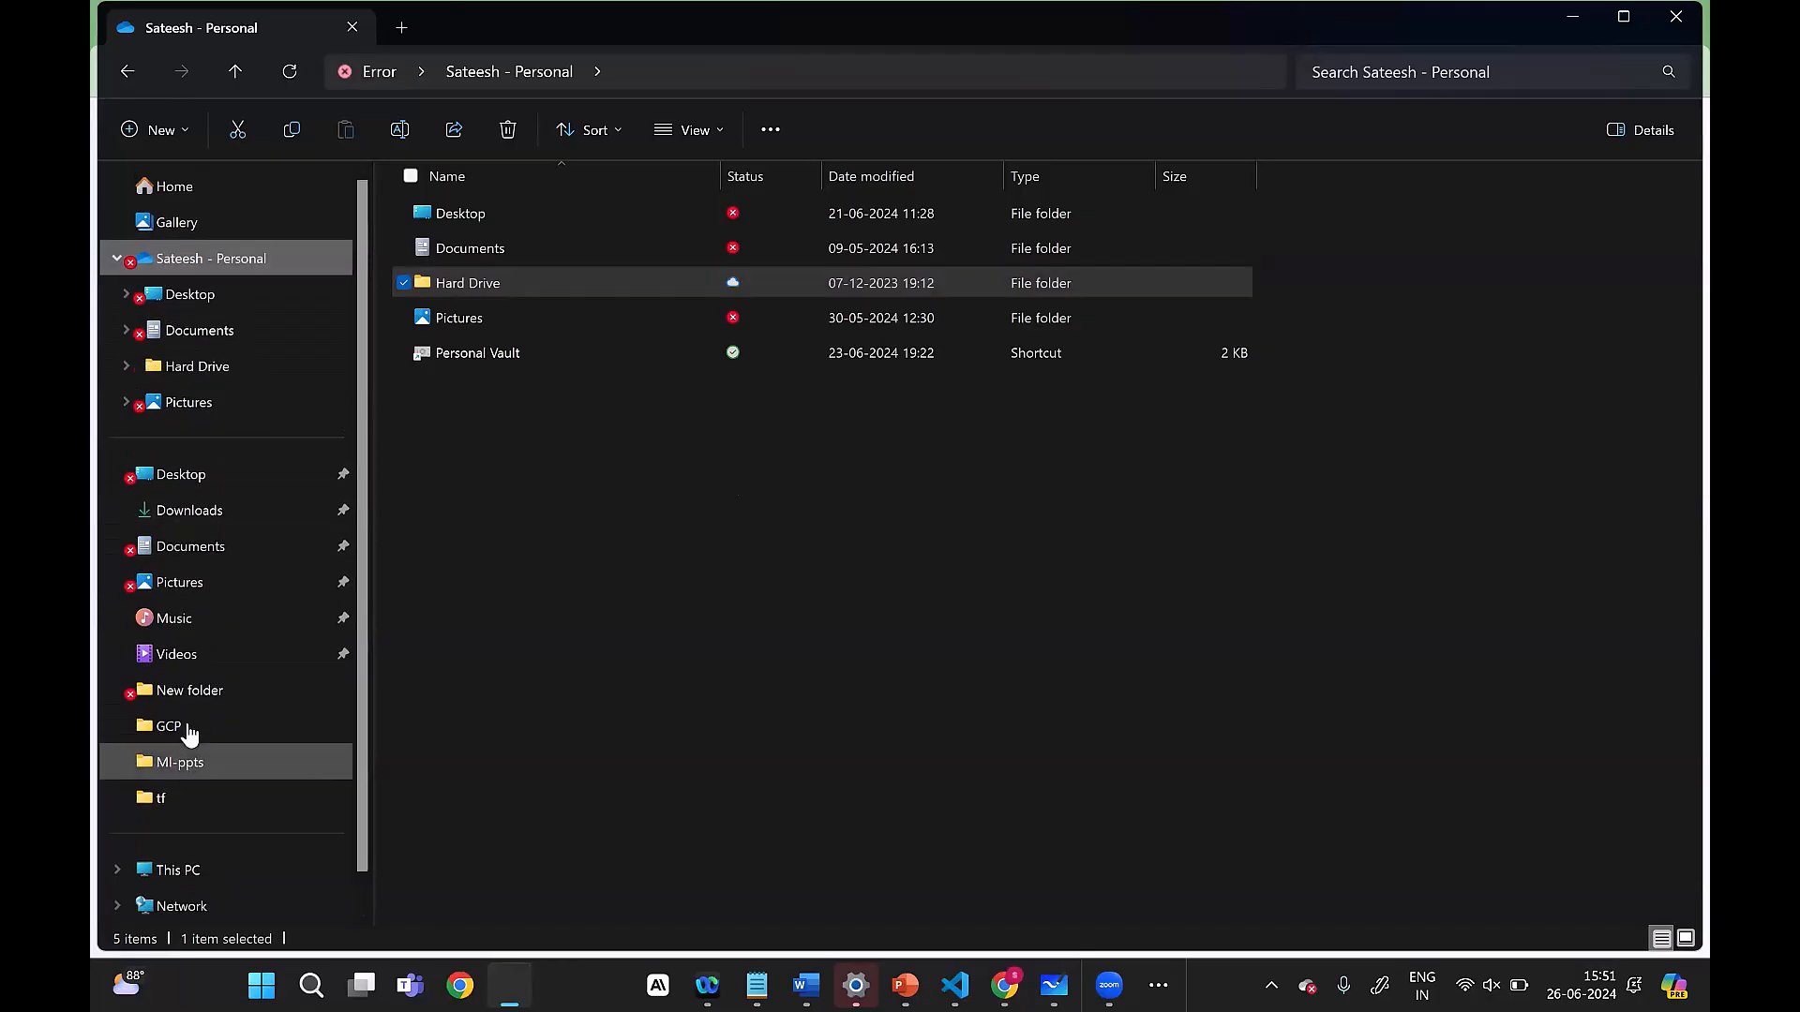
Step: Look inside the Spark-Bigdata folder on drive C and return to the drive's root
click(197, 870)
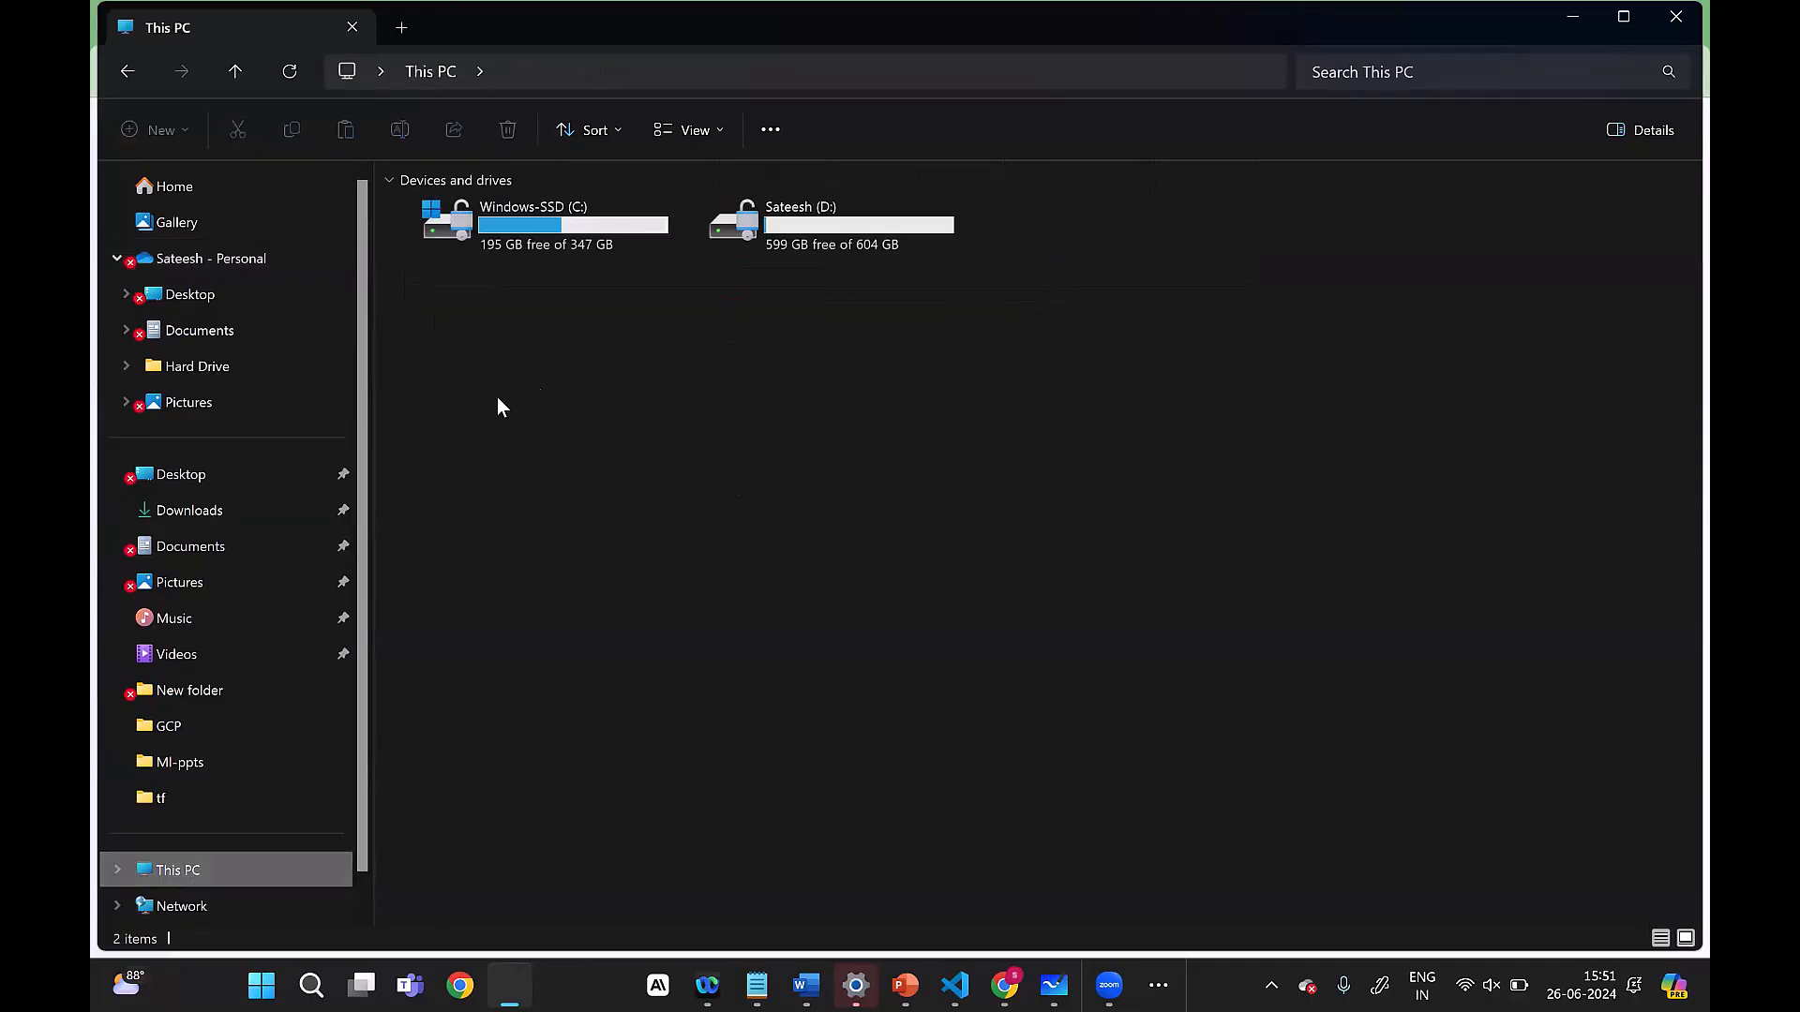
double_click(587, 234)
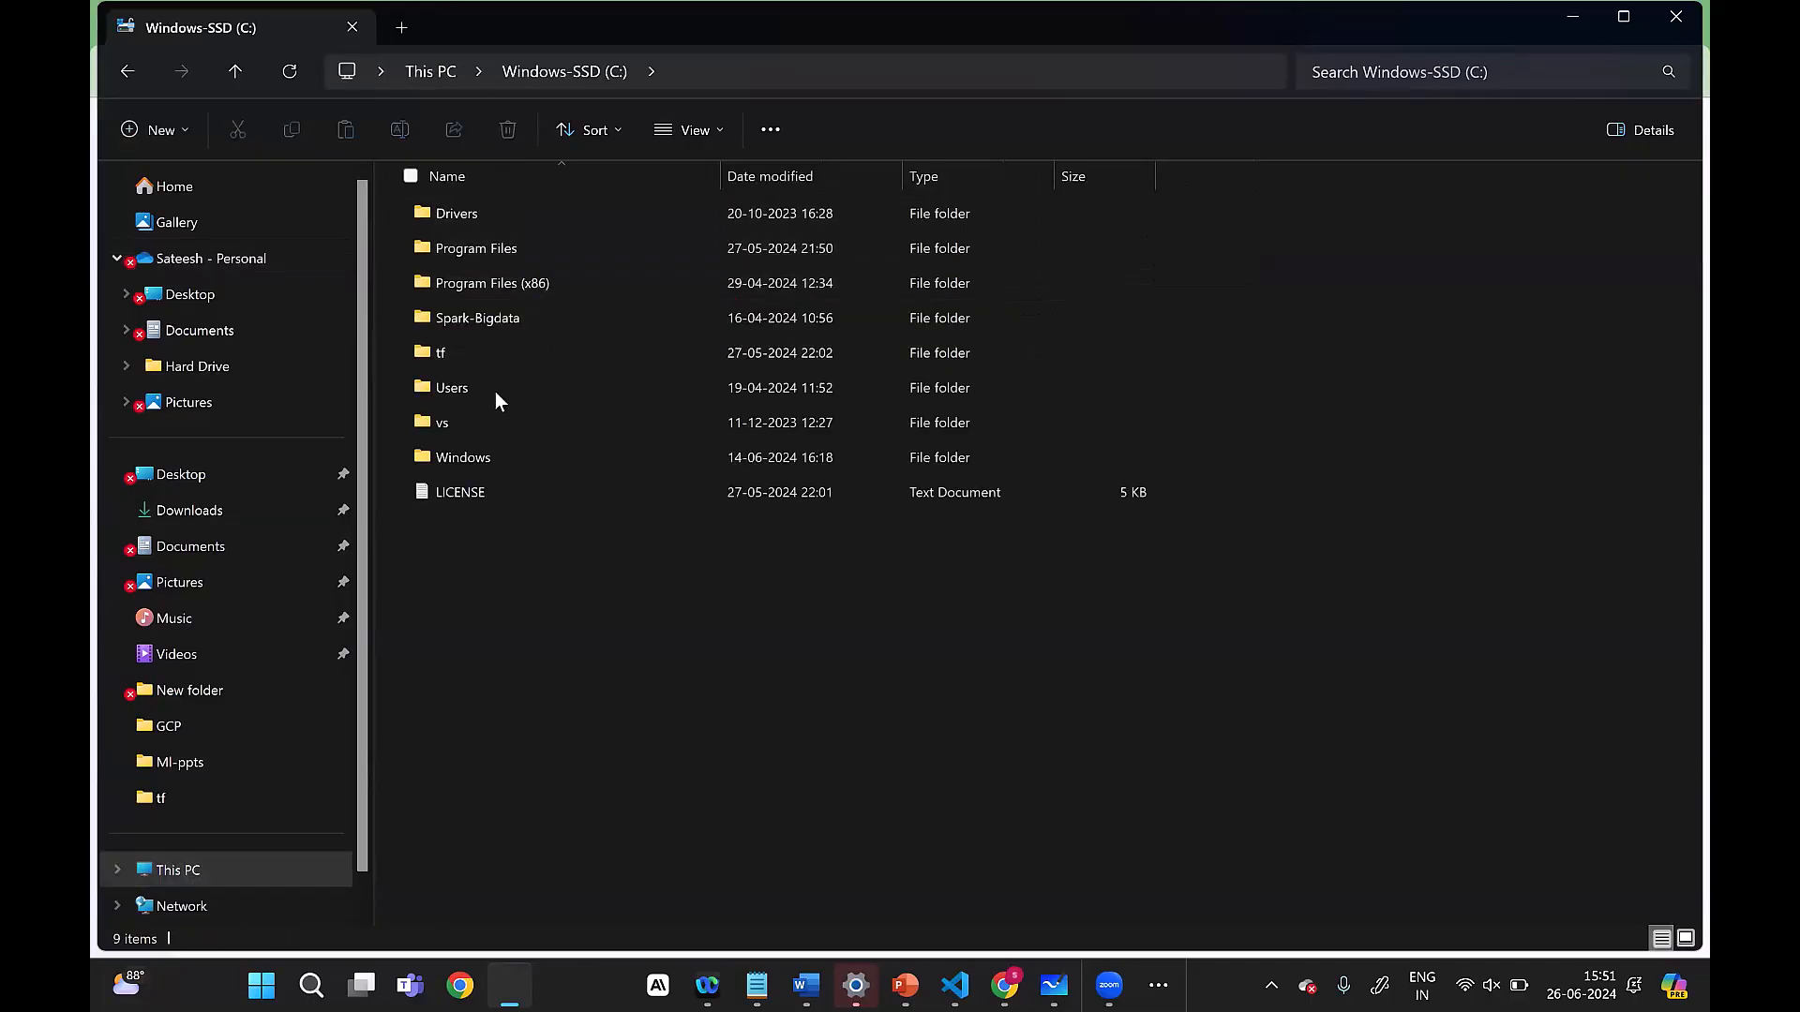
double_click(549, 315)
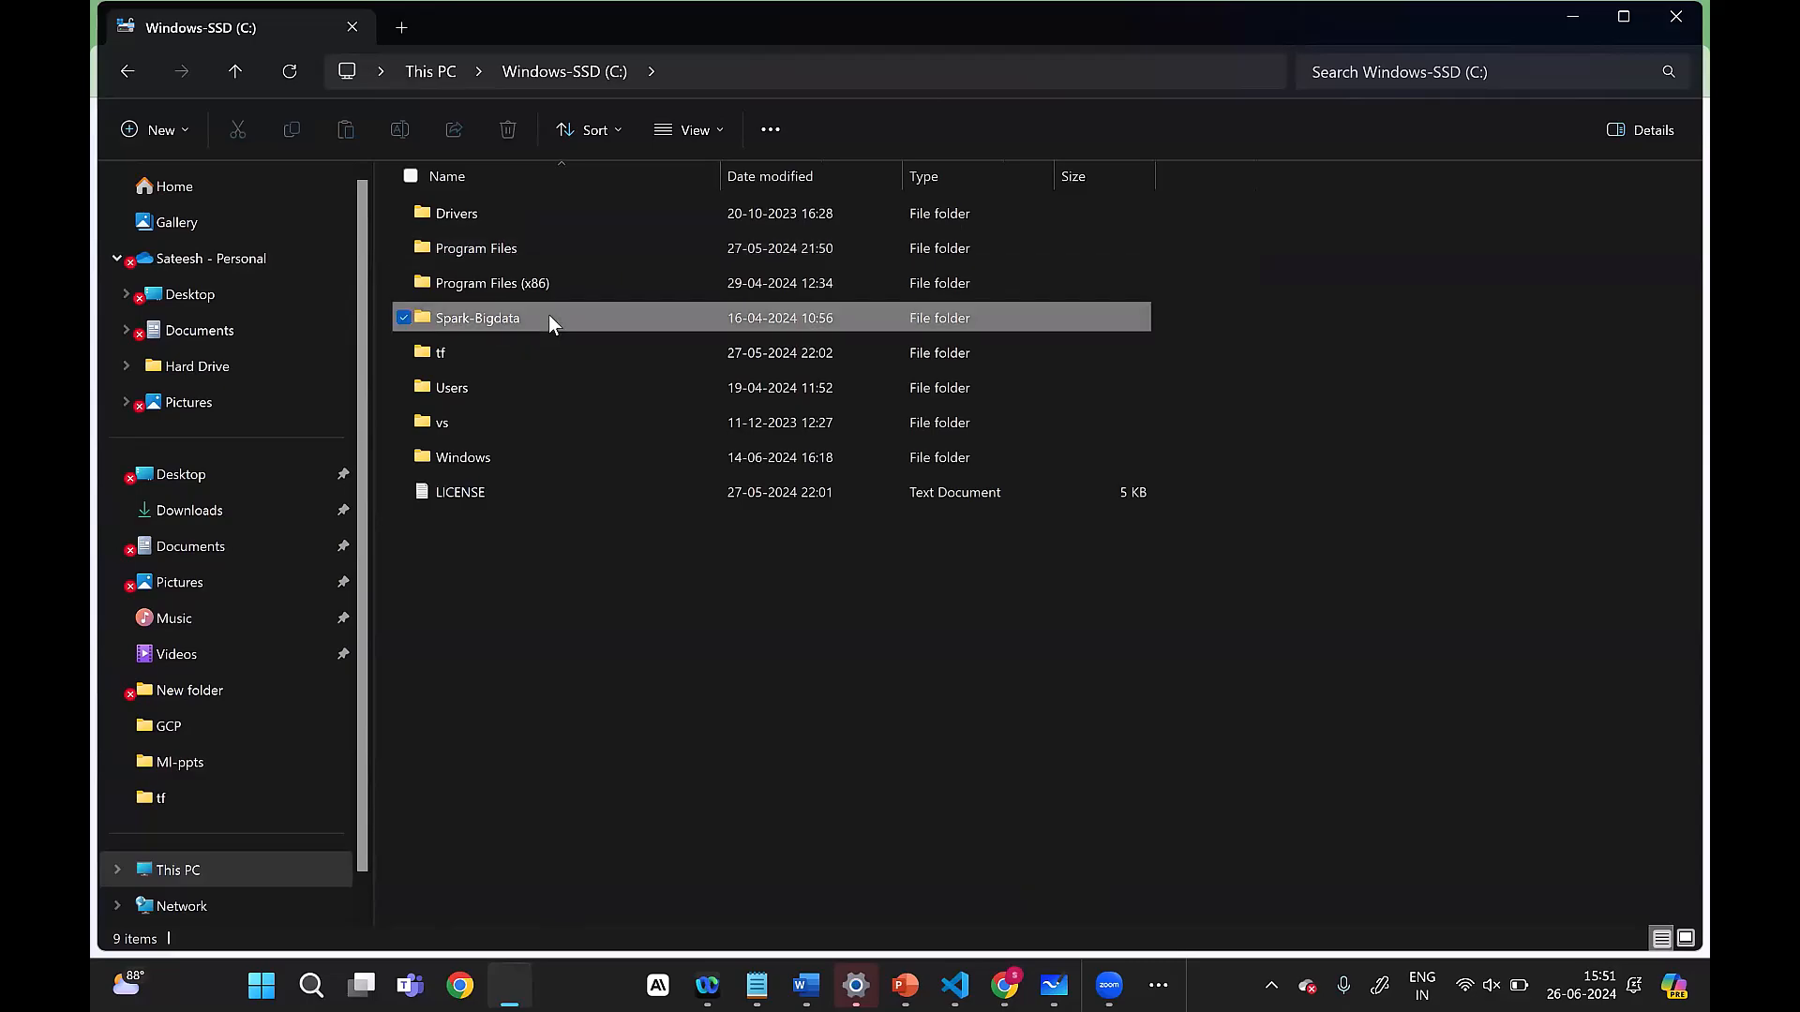
click(132, 81)
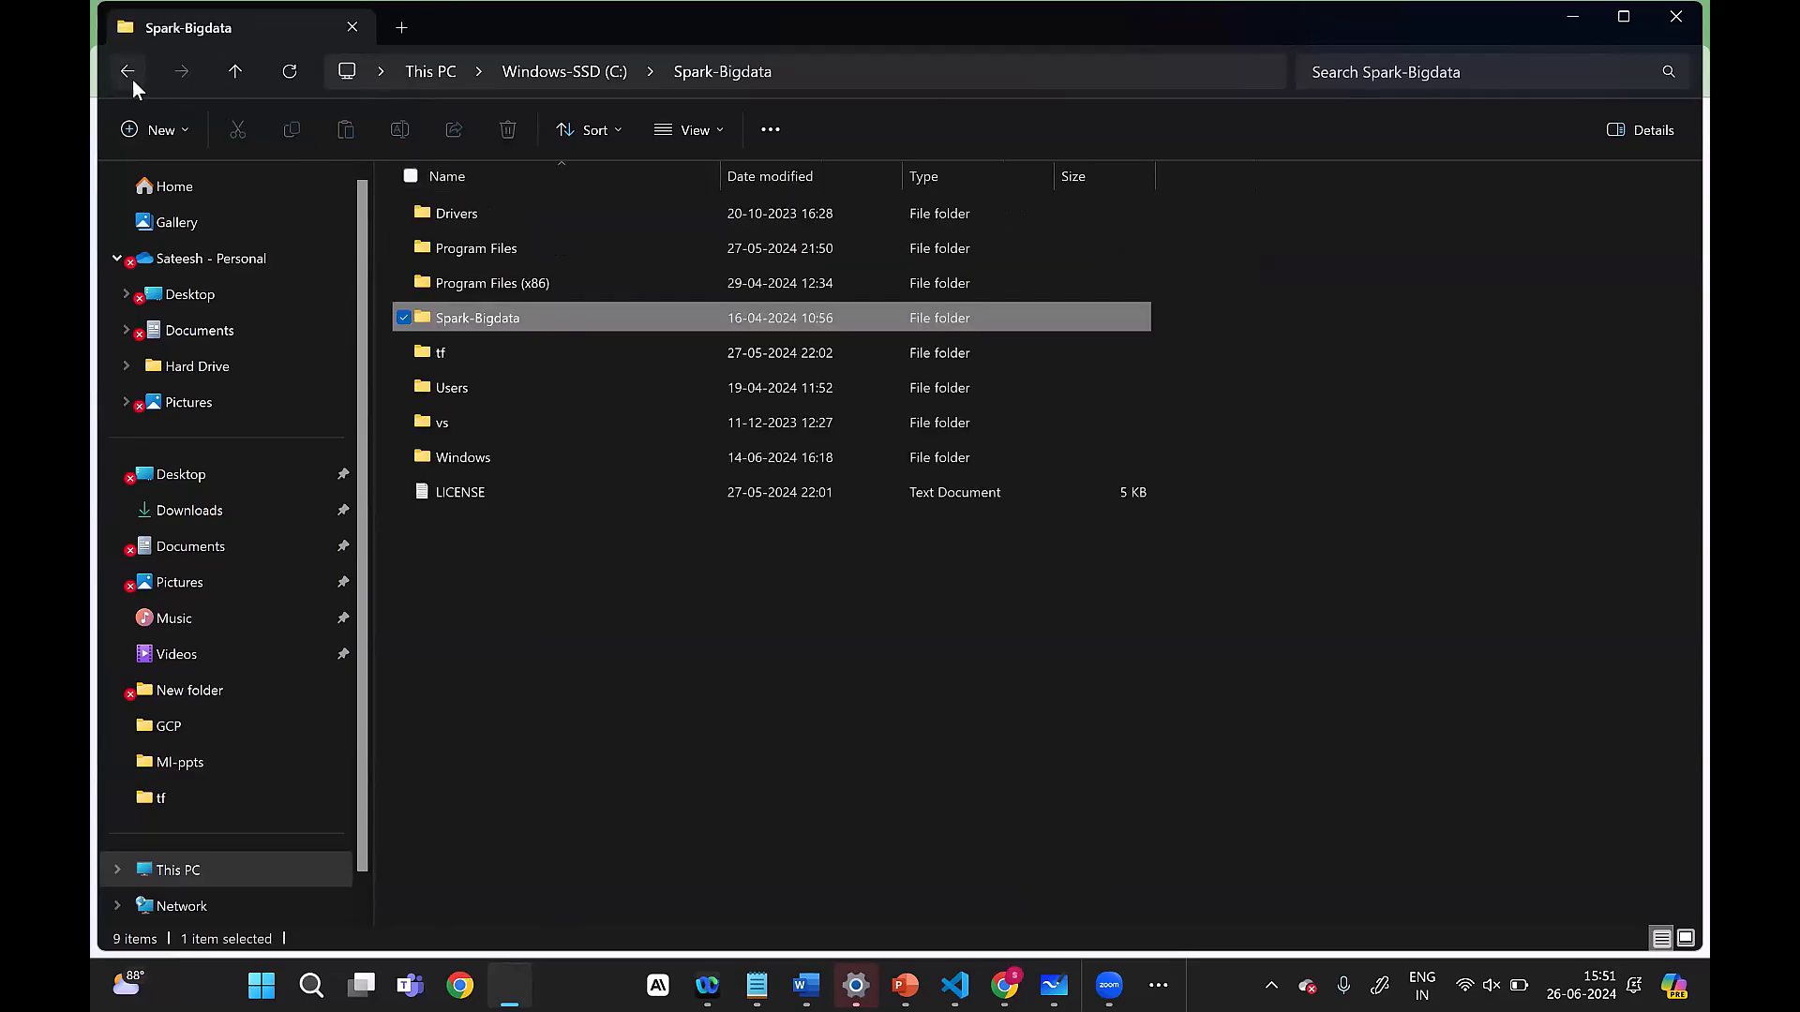
Step: Look inside the Users folder on drive C, and check the contents of drive D from This PC
click(481, 394)
double_click(481, 397)
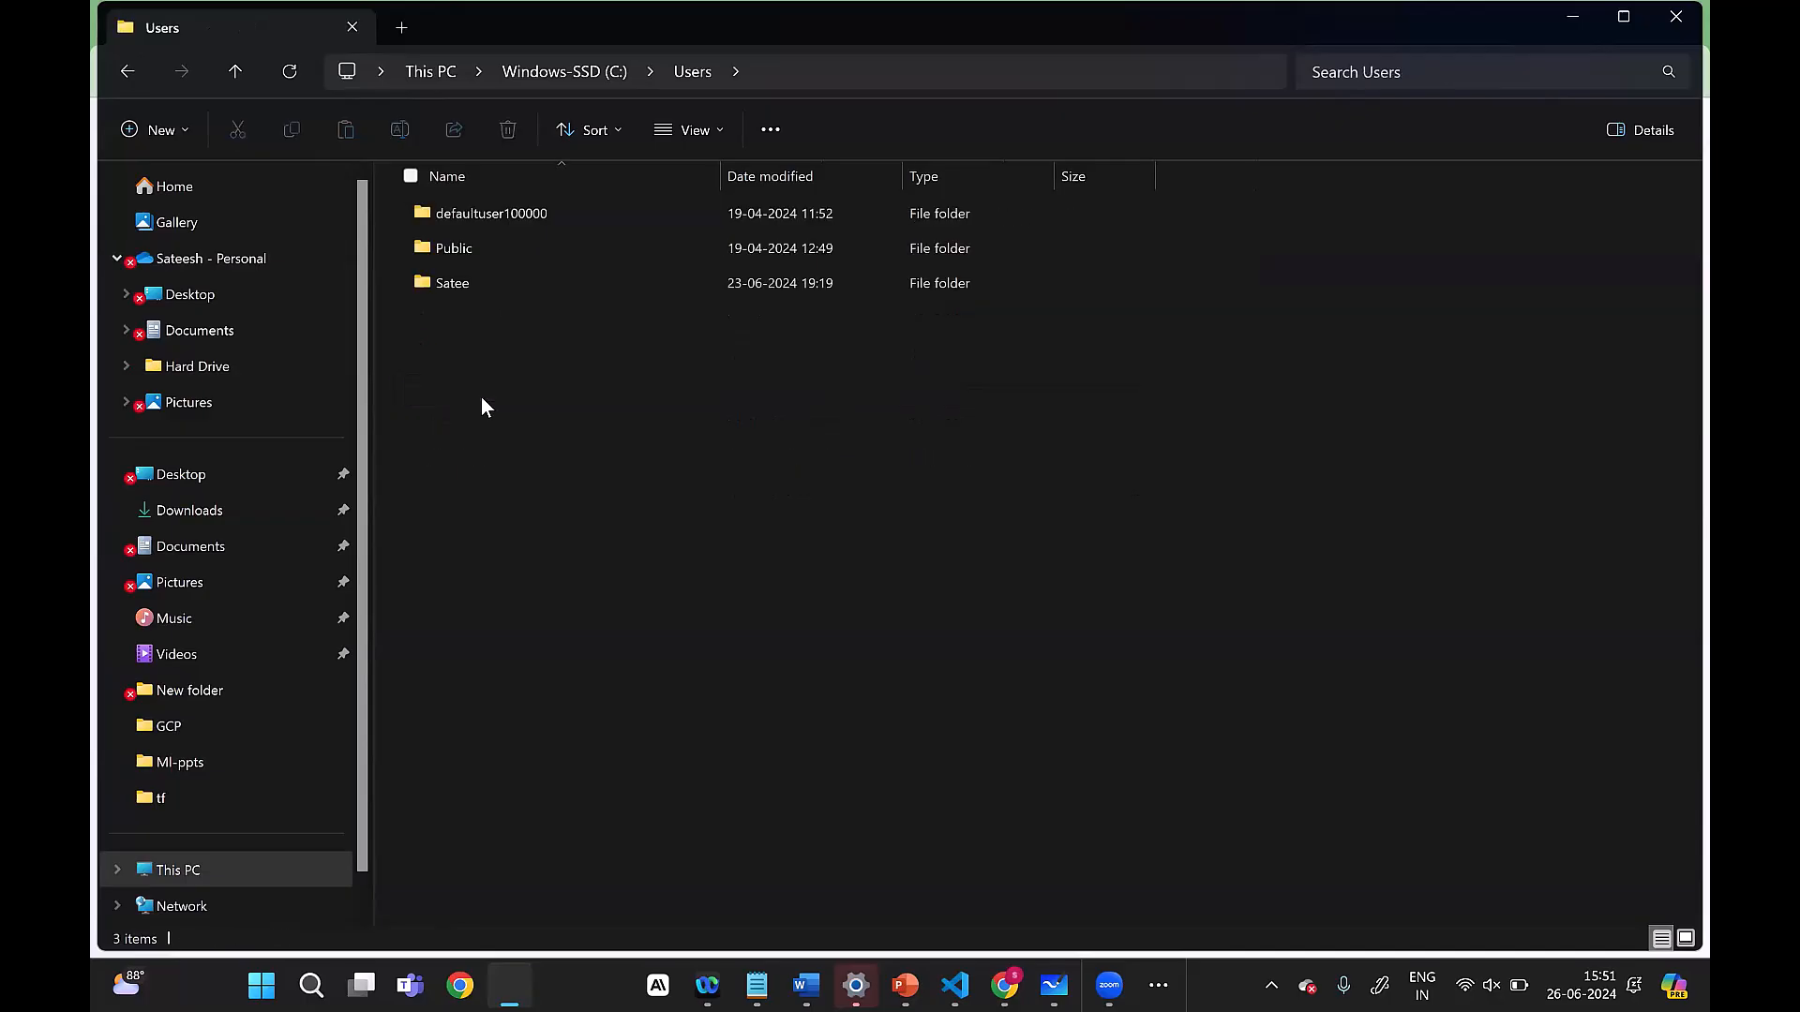
click(127, 71)
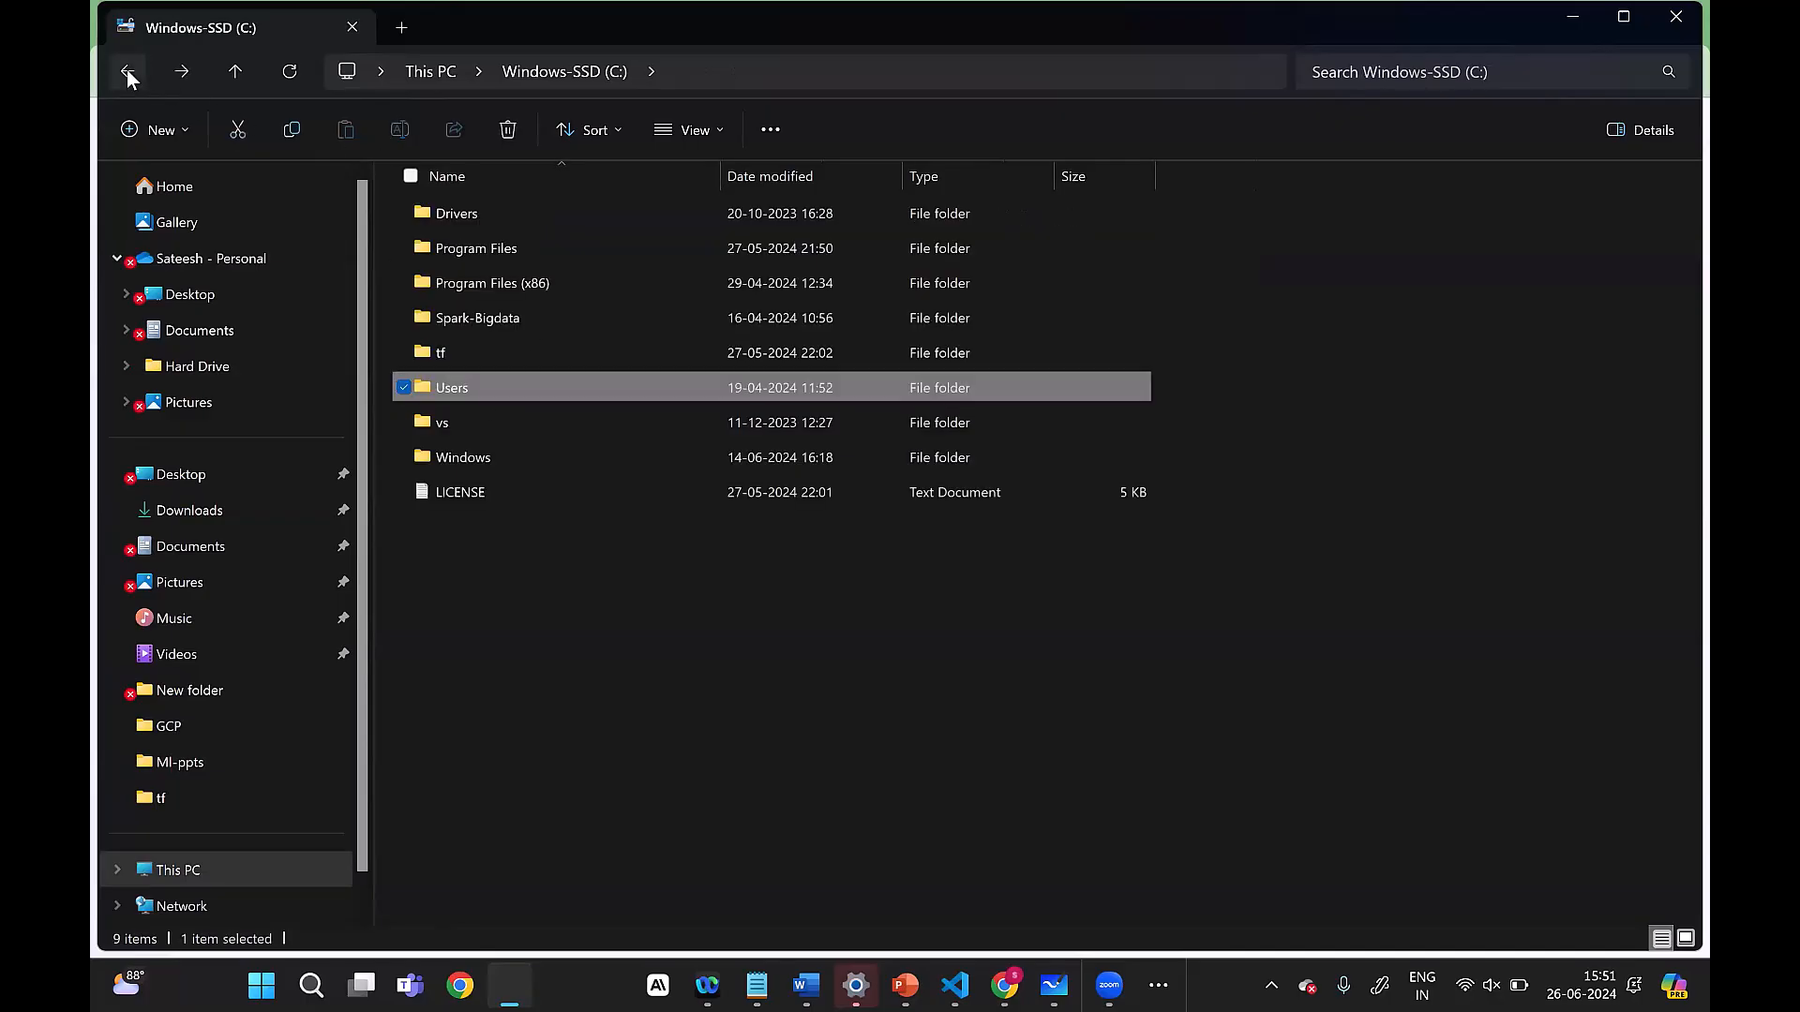
click(127, 71)
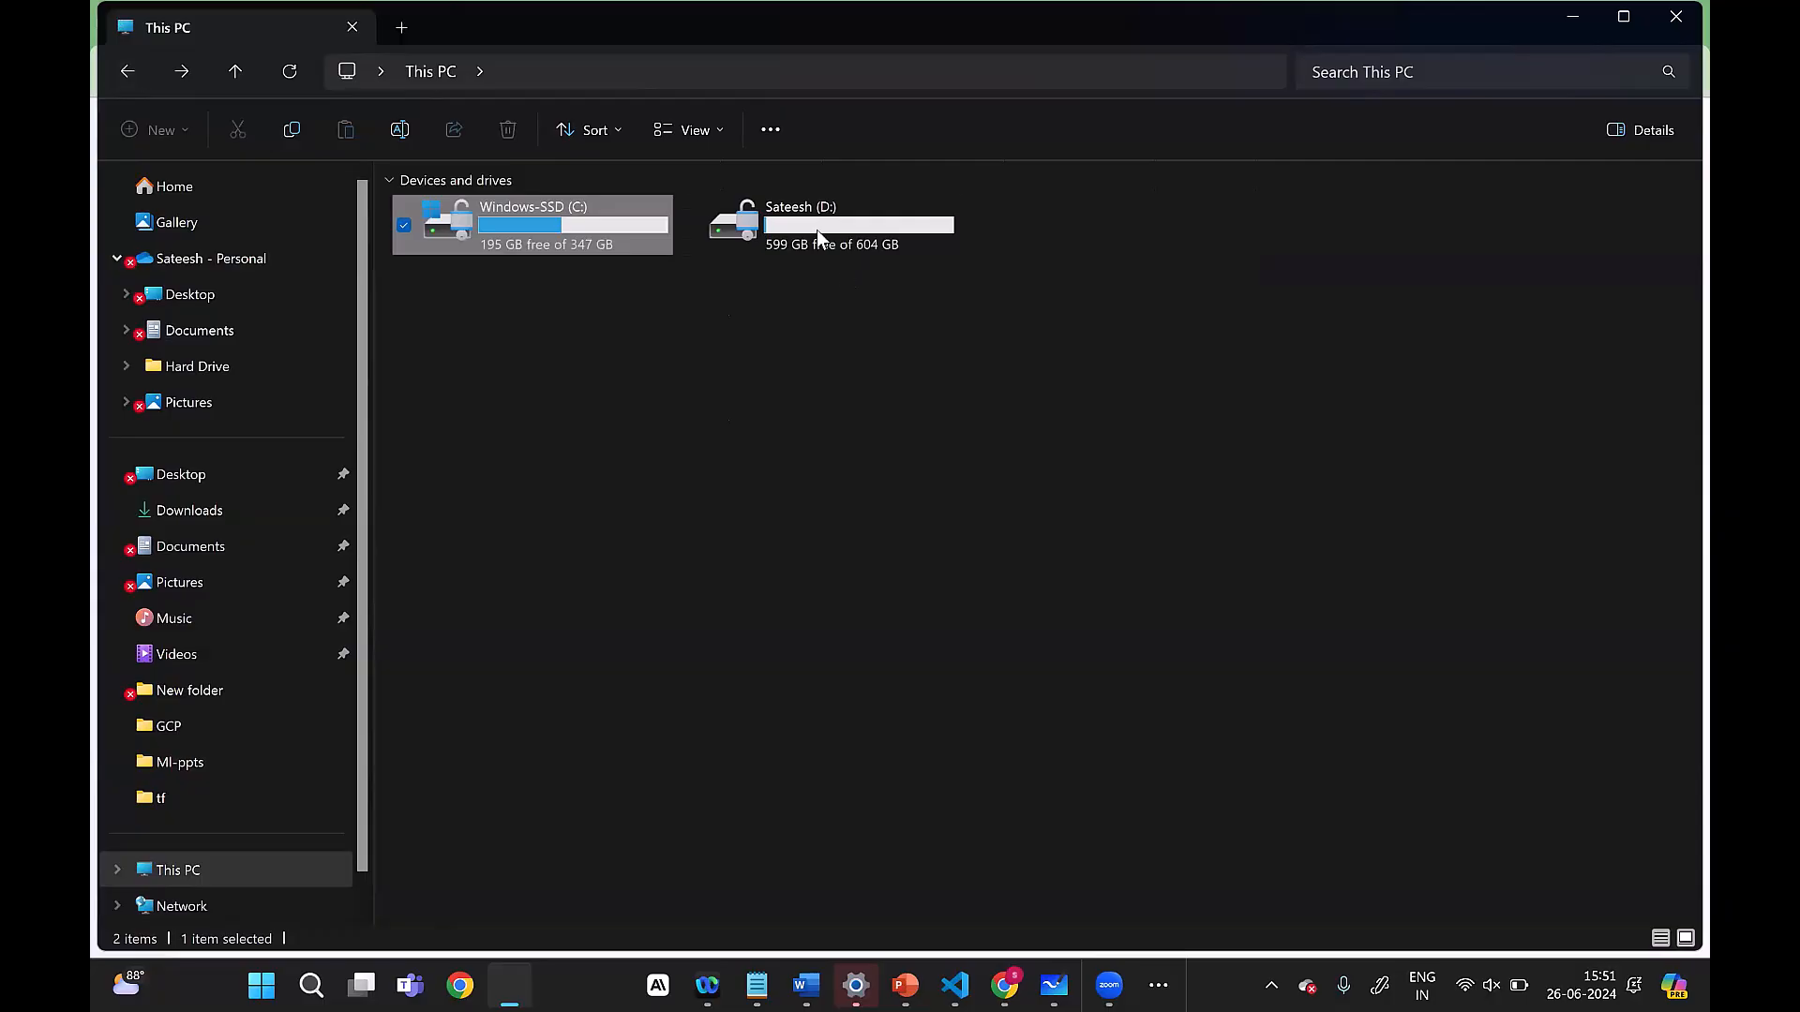
double_click(818, 236)
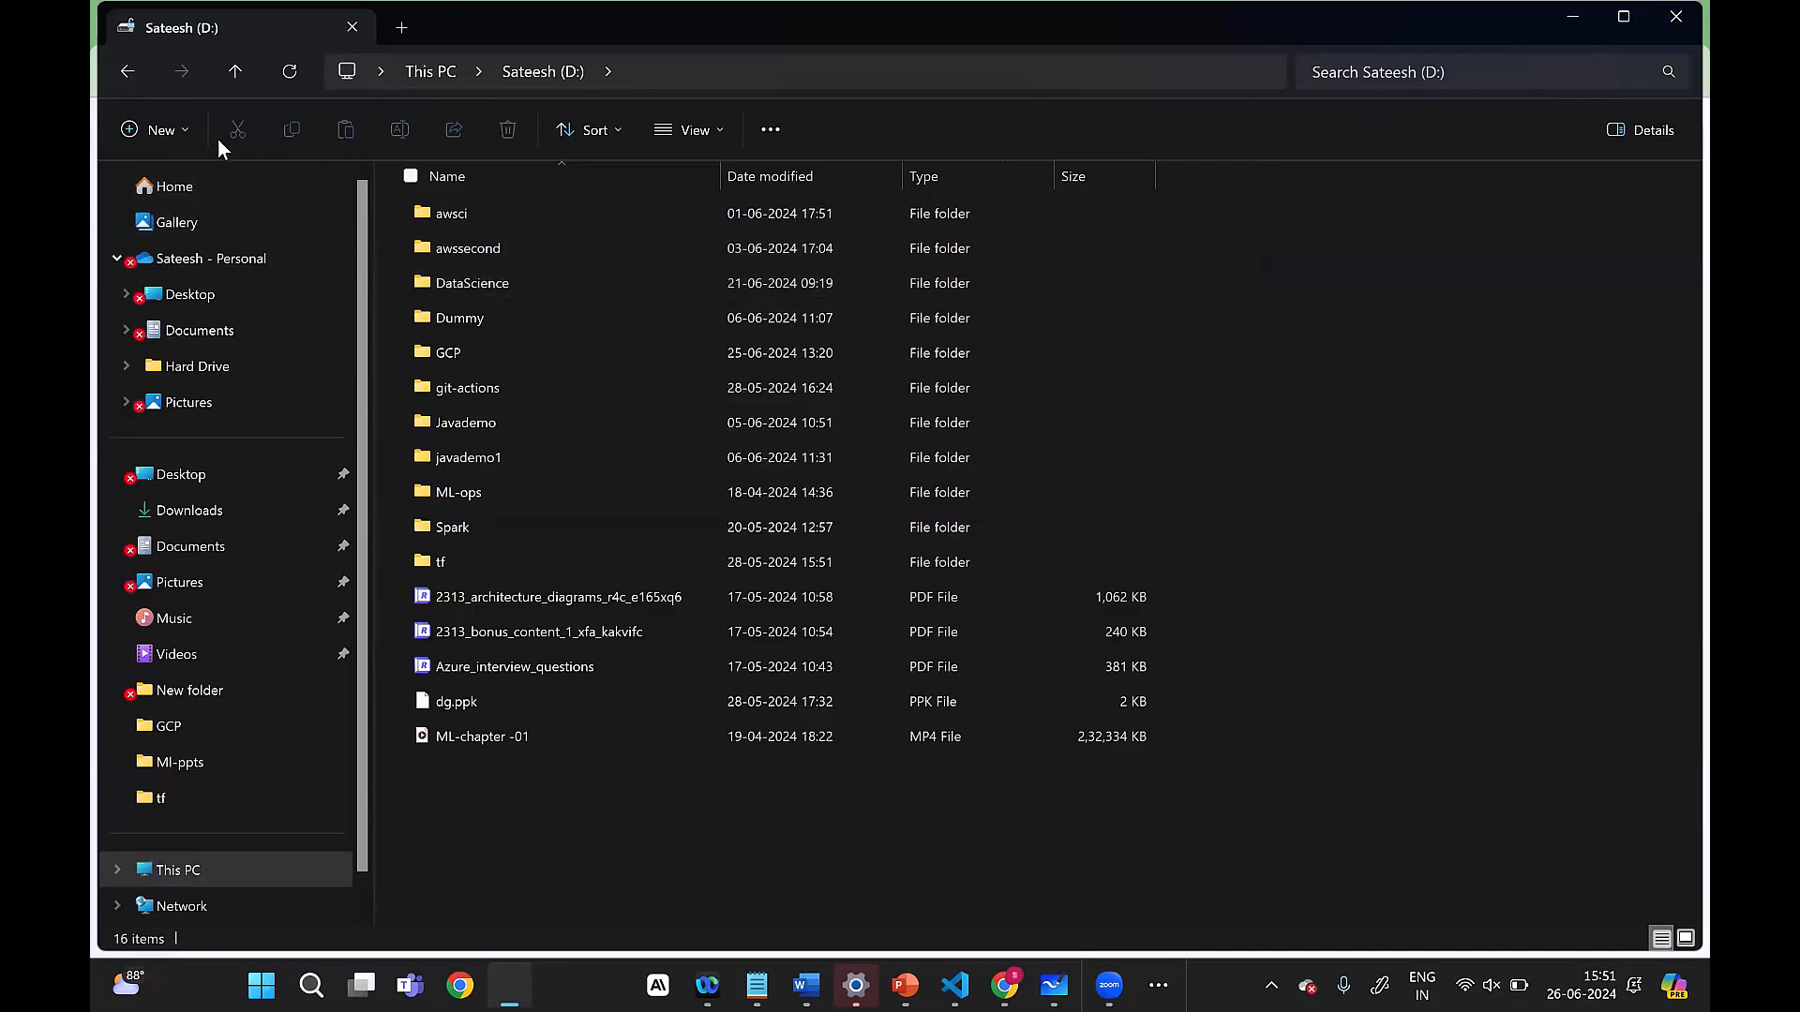
click(127, 73)
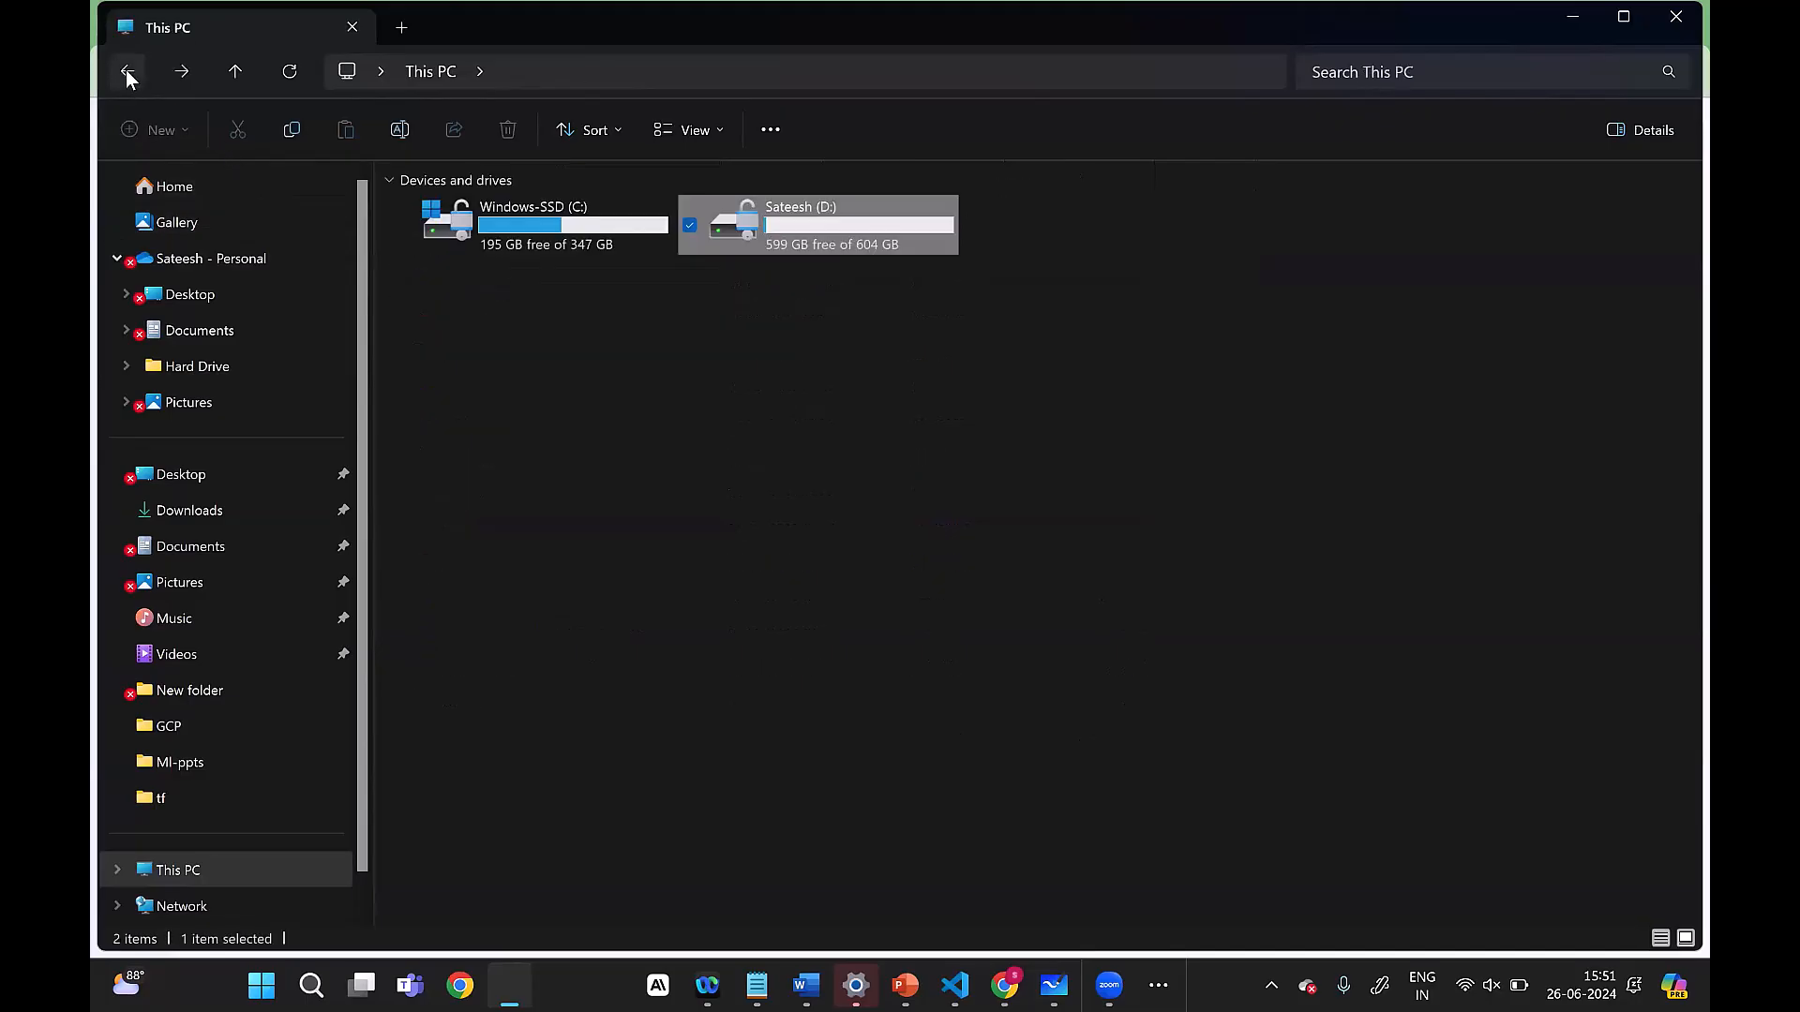
Step: Look through the personal profile folder under Users on drive C, and close the File Explorer window
double_click(602, 238)
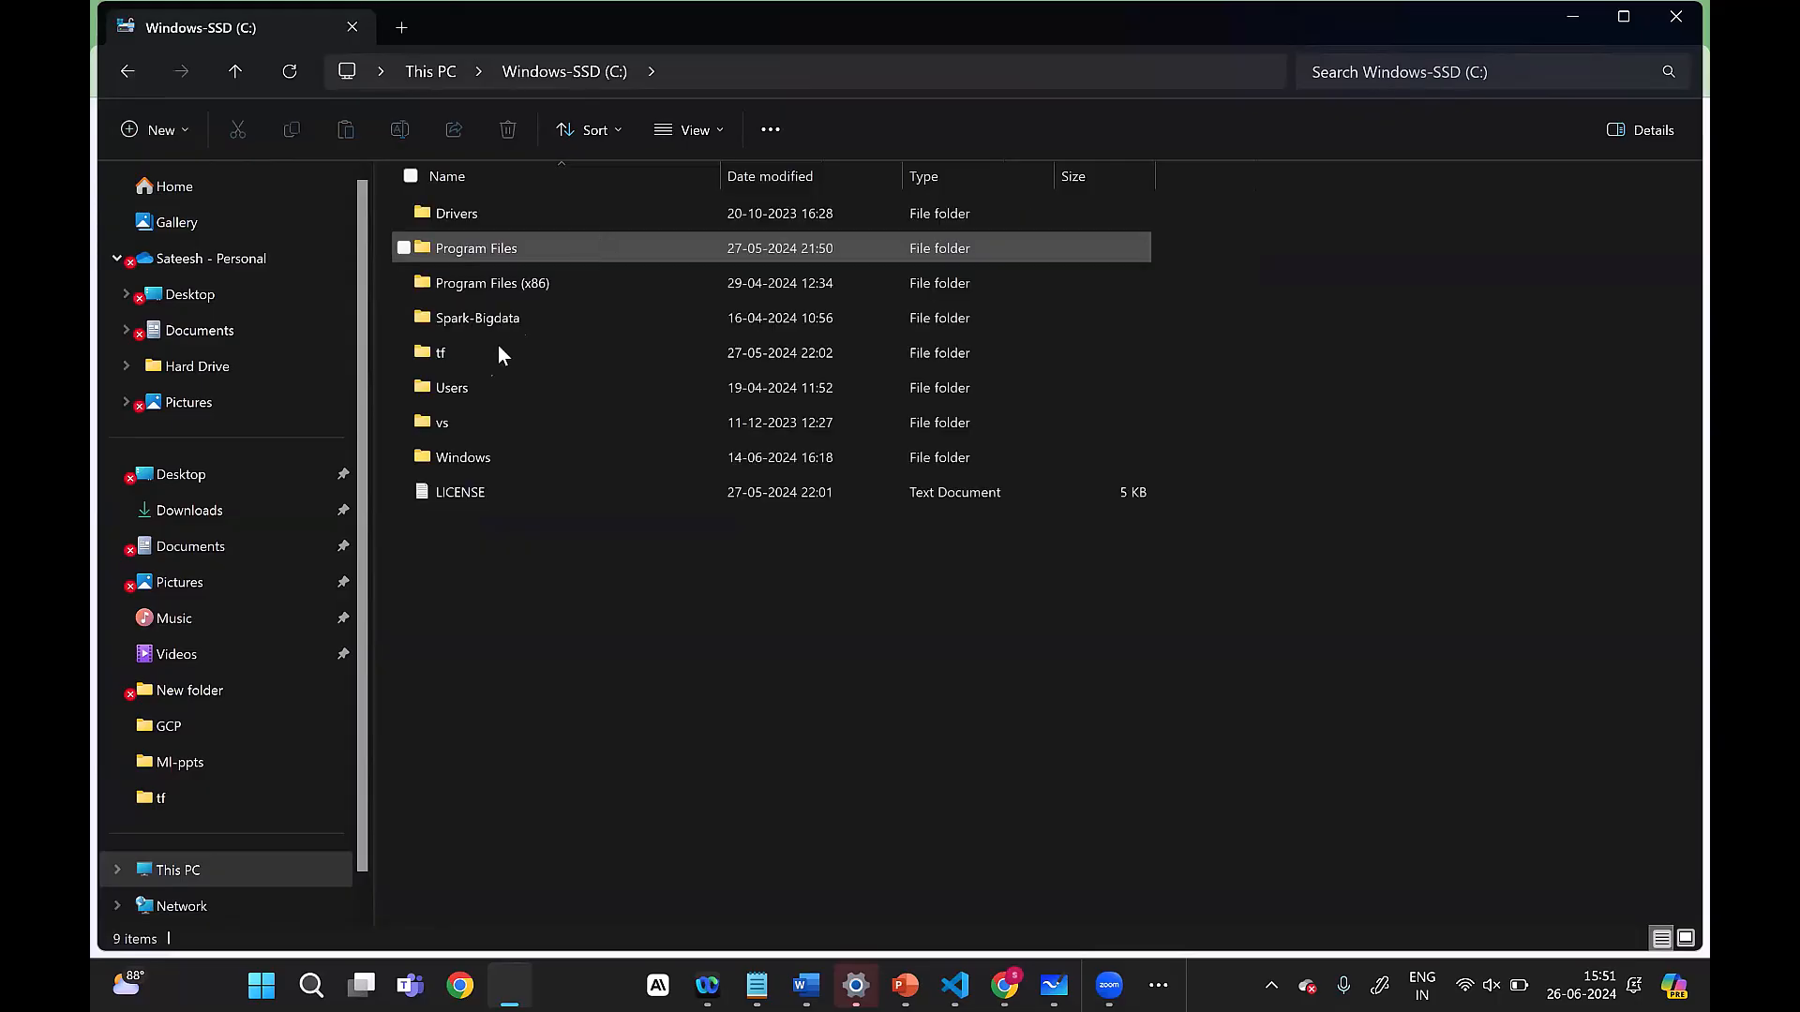
double_click(452, 387)
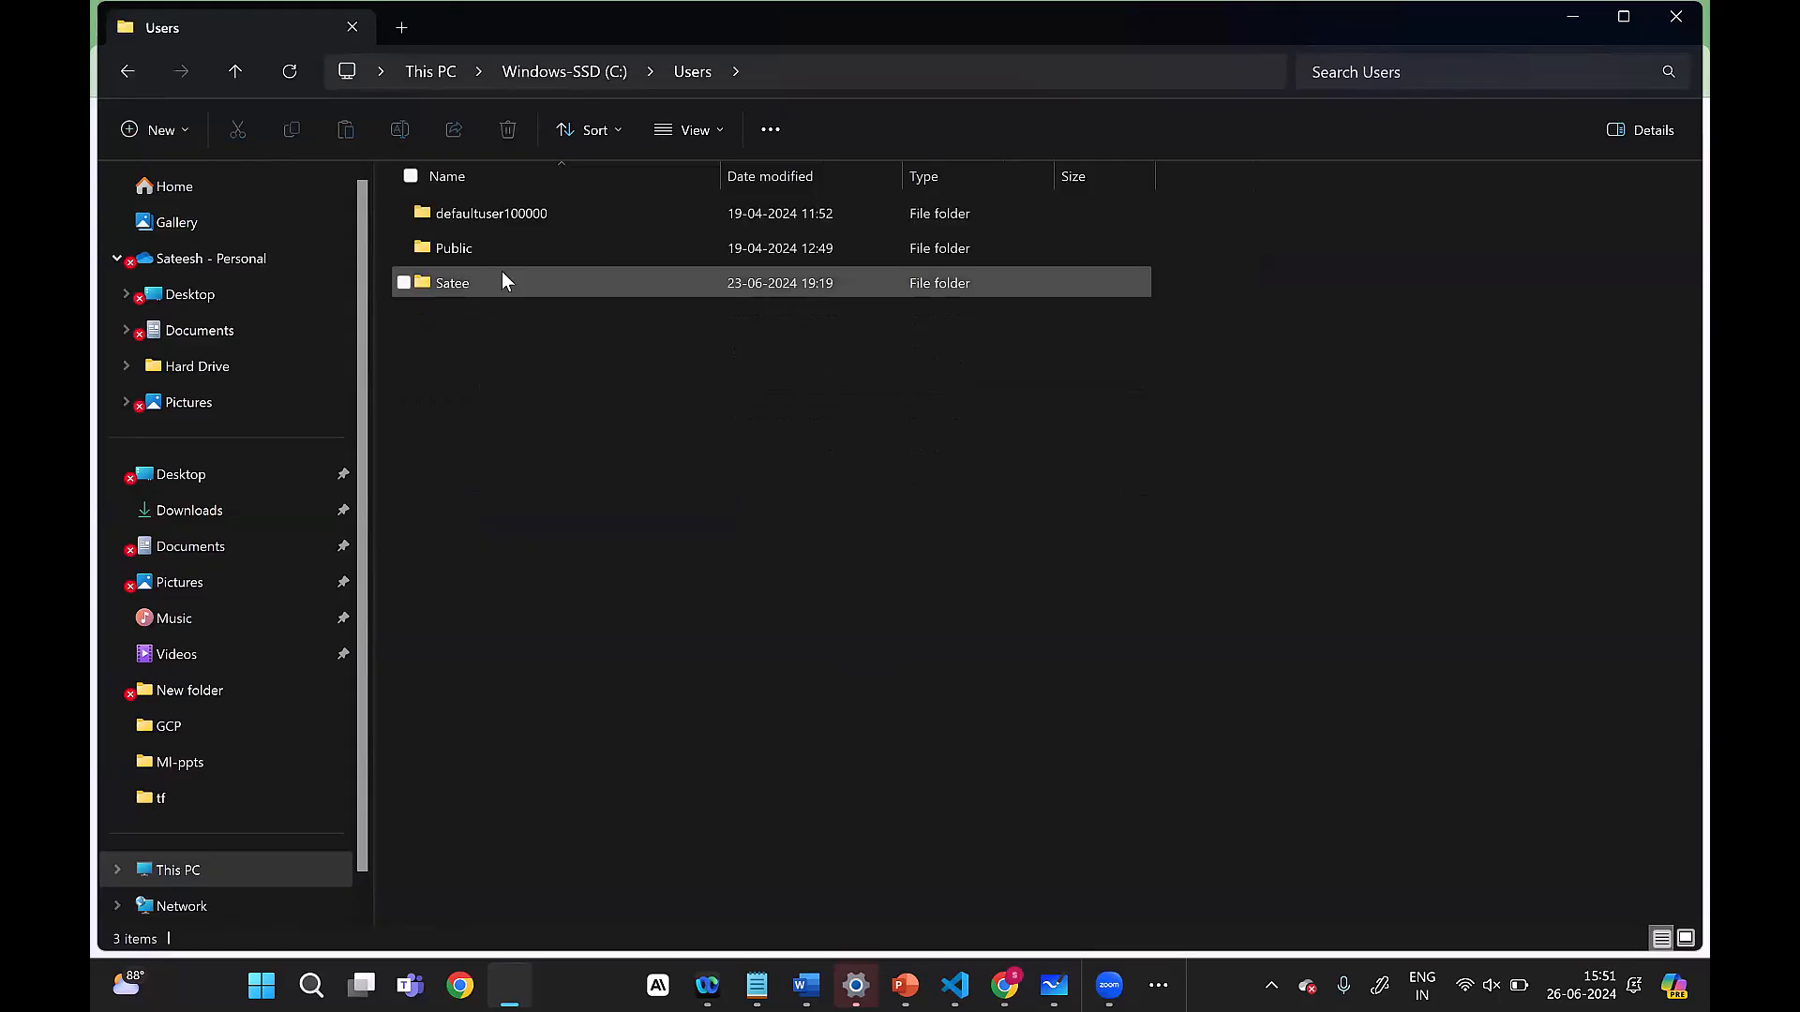
double_click(480, 280)
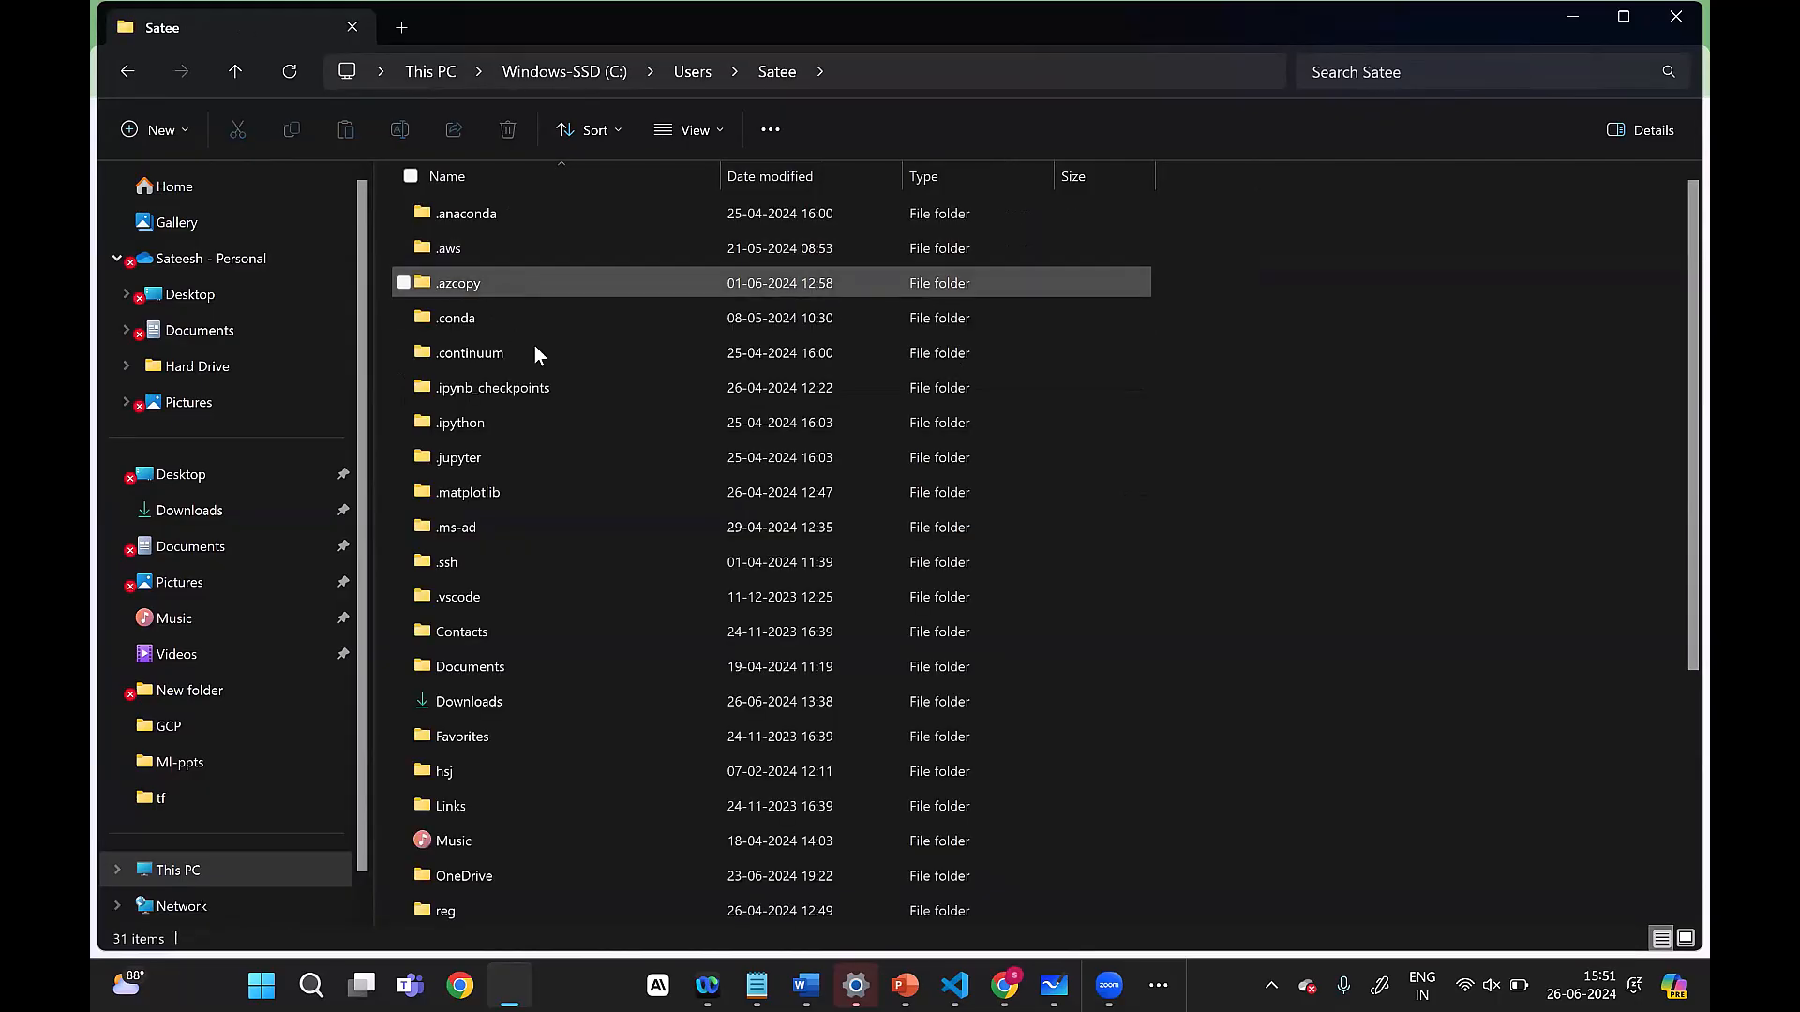
scroll(586, 512, down, 4)
scroll(586, 514, up, 4)
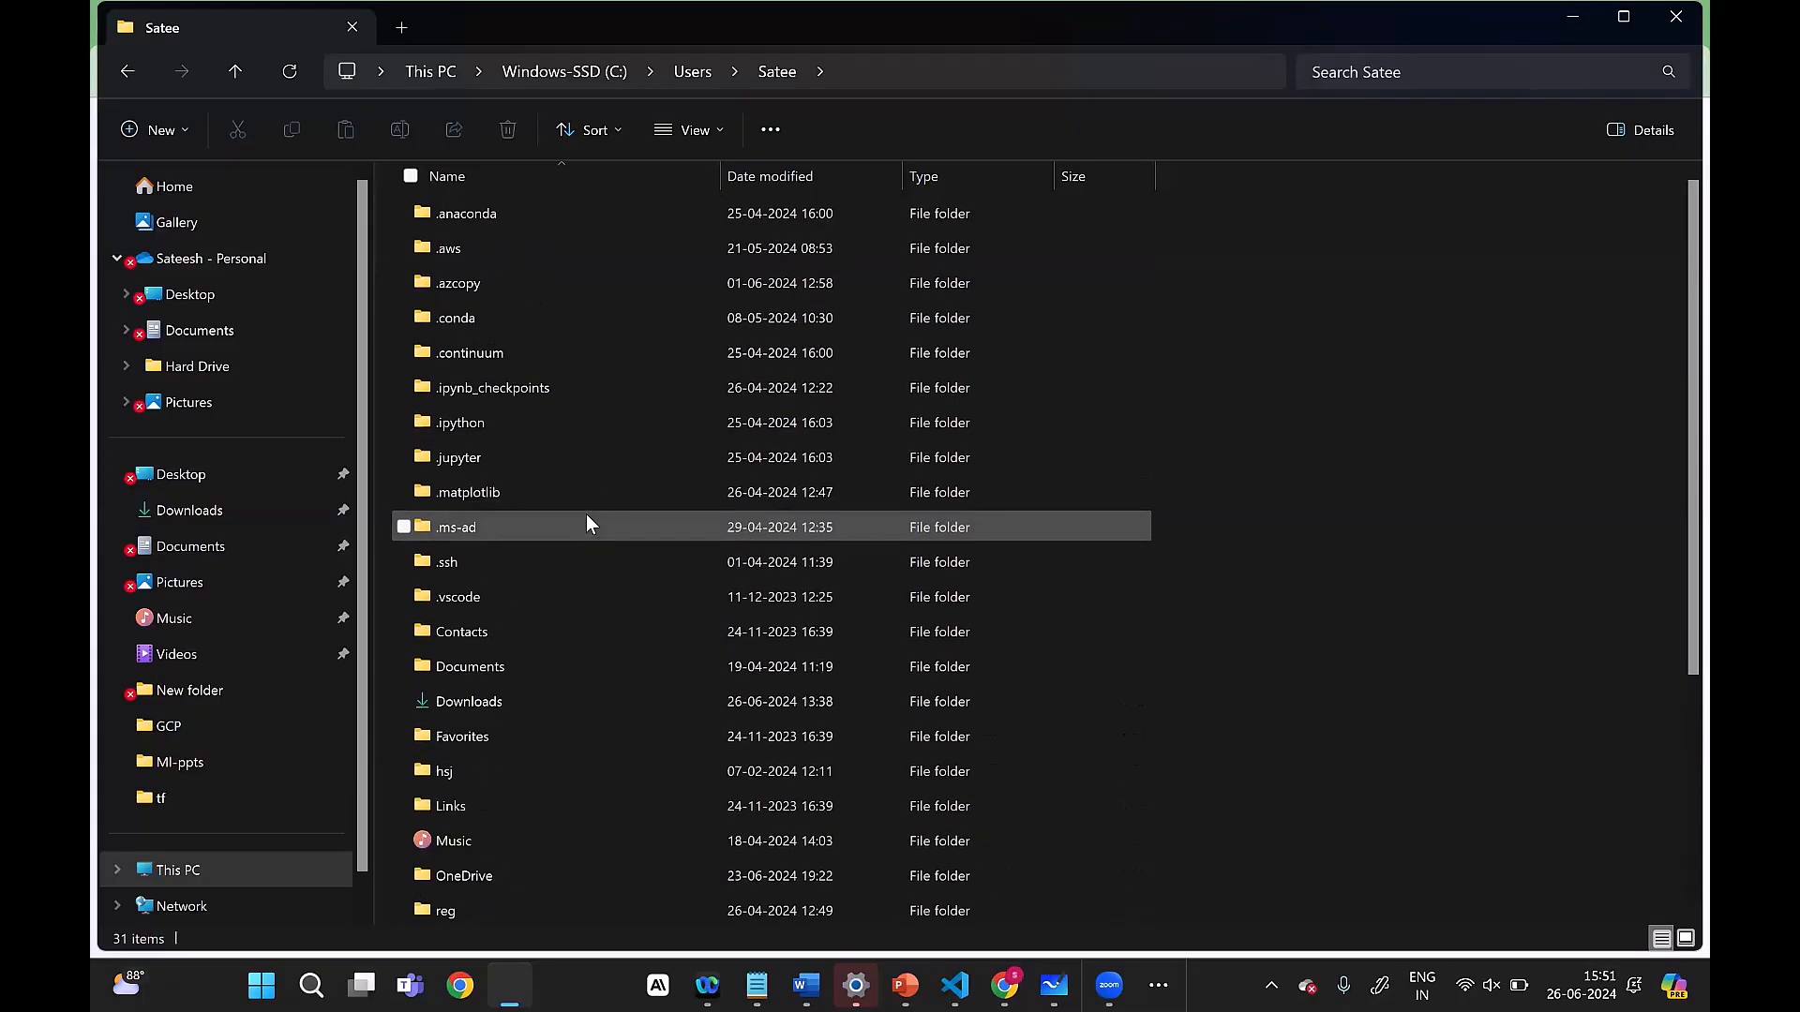
click(128, 67)
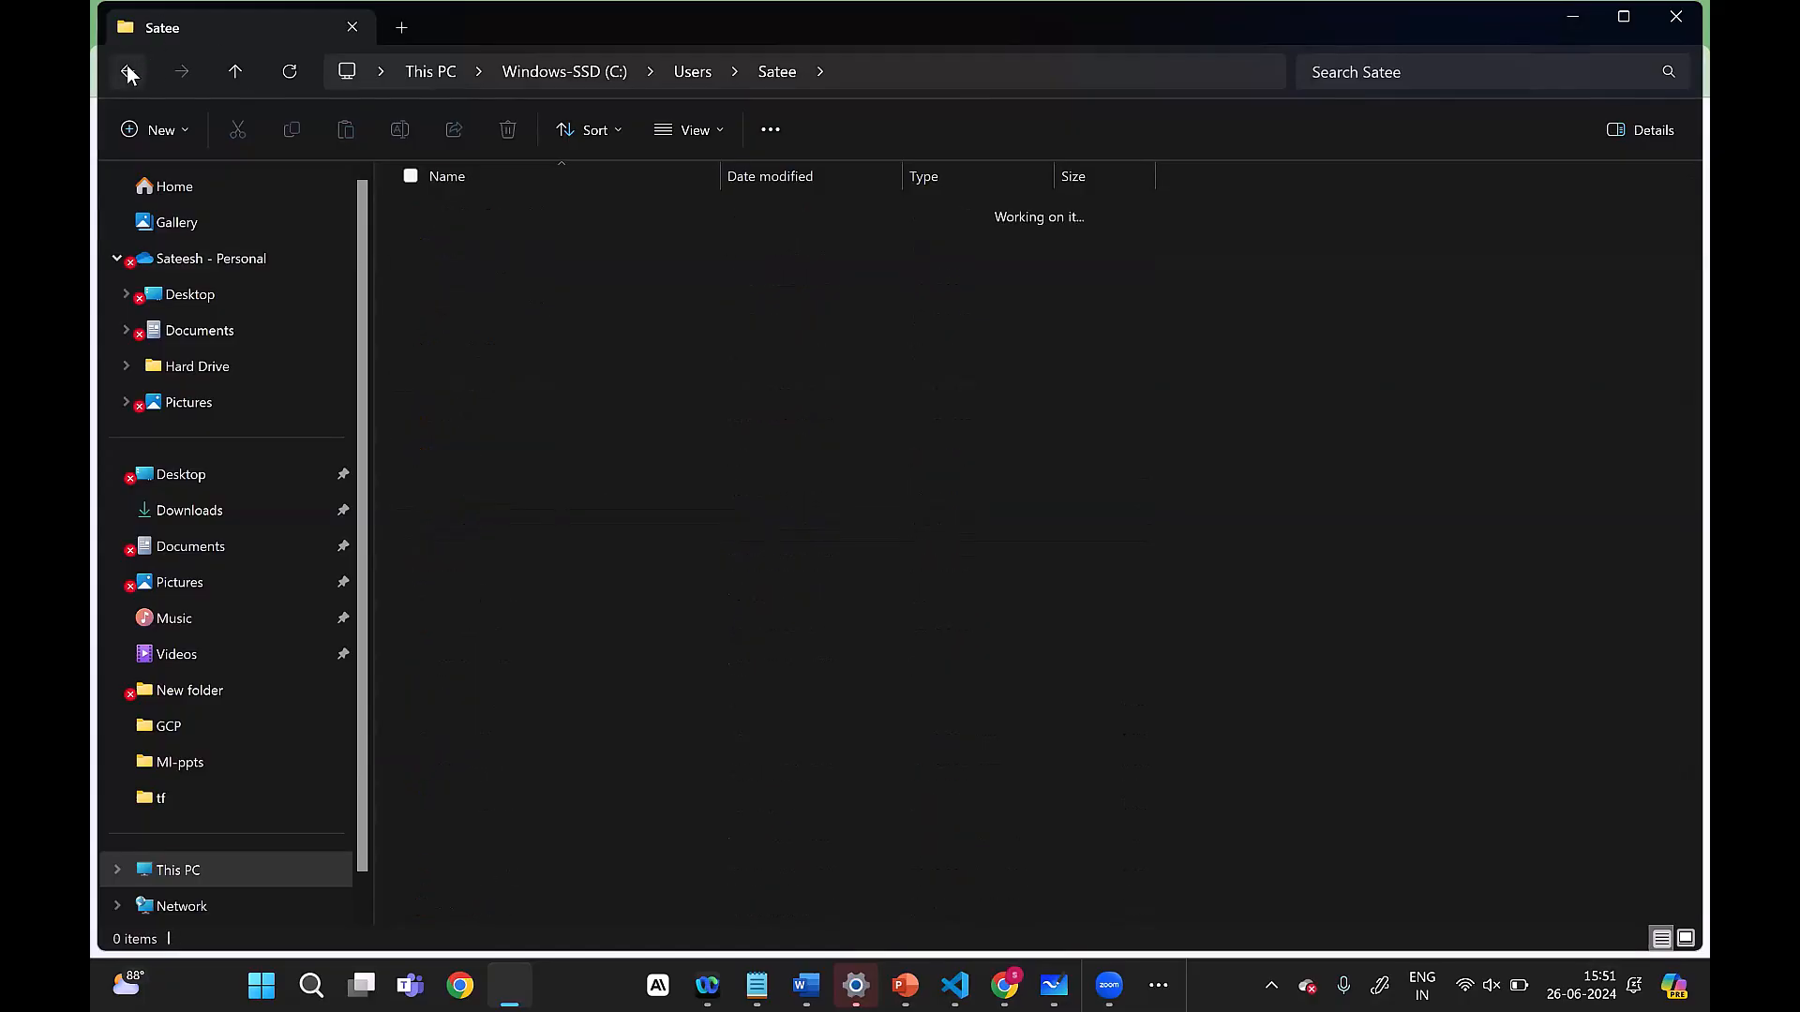
click(128, 71)
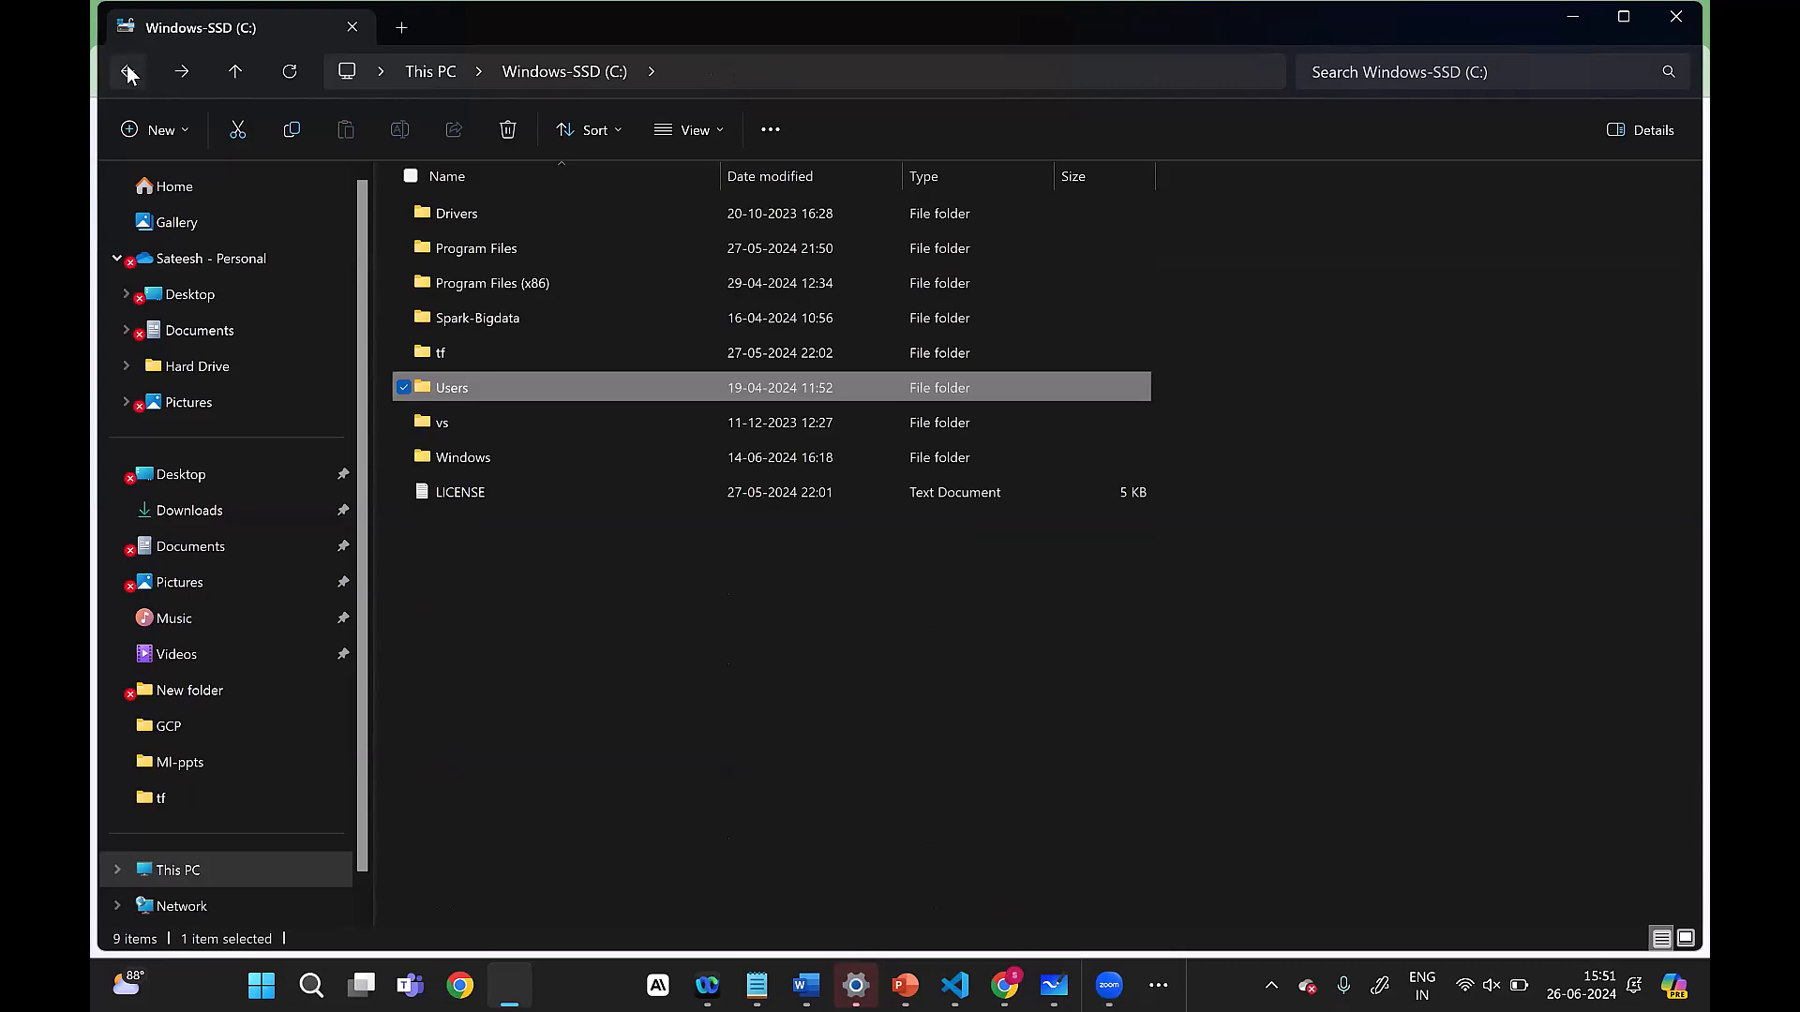
click(128, 72)
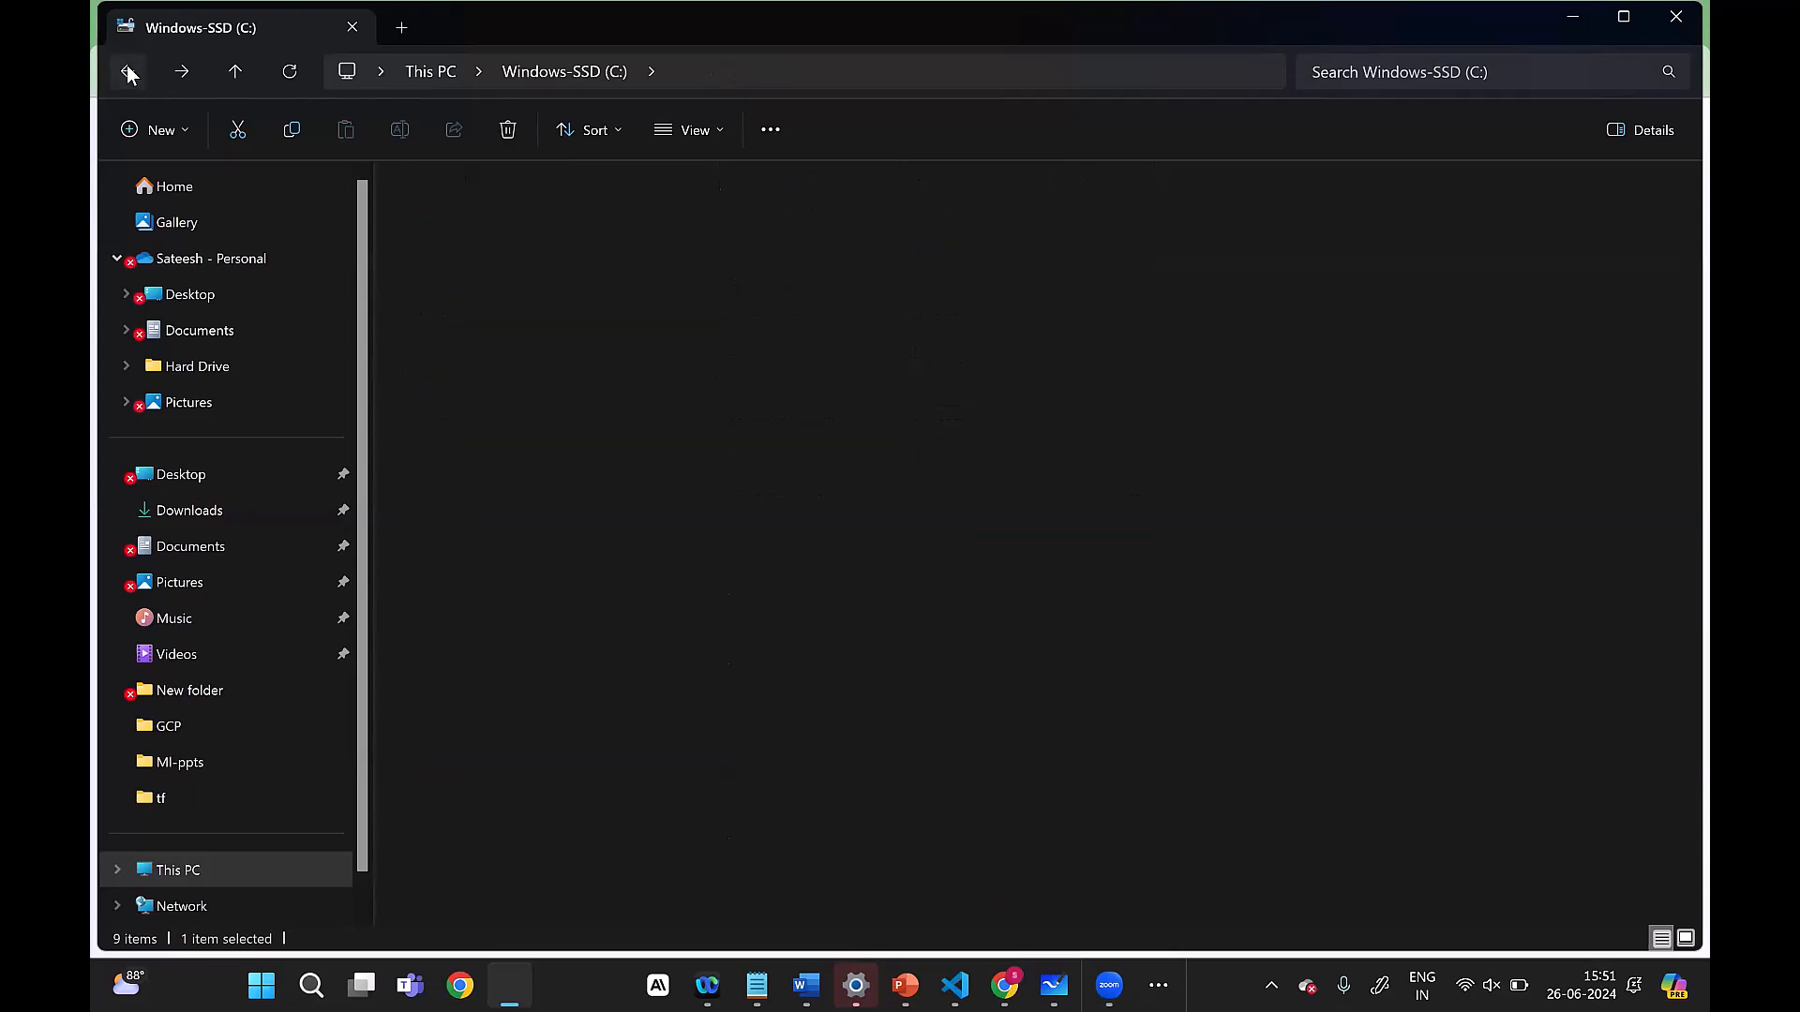
click(1676, 15)
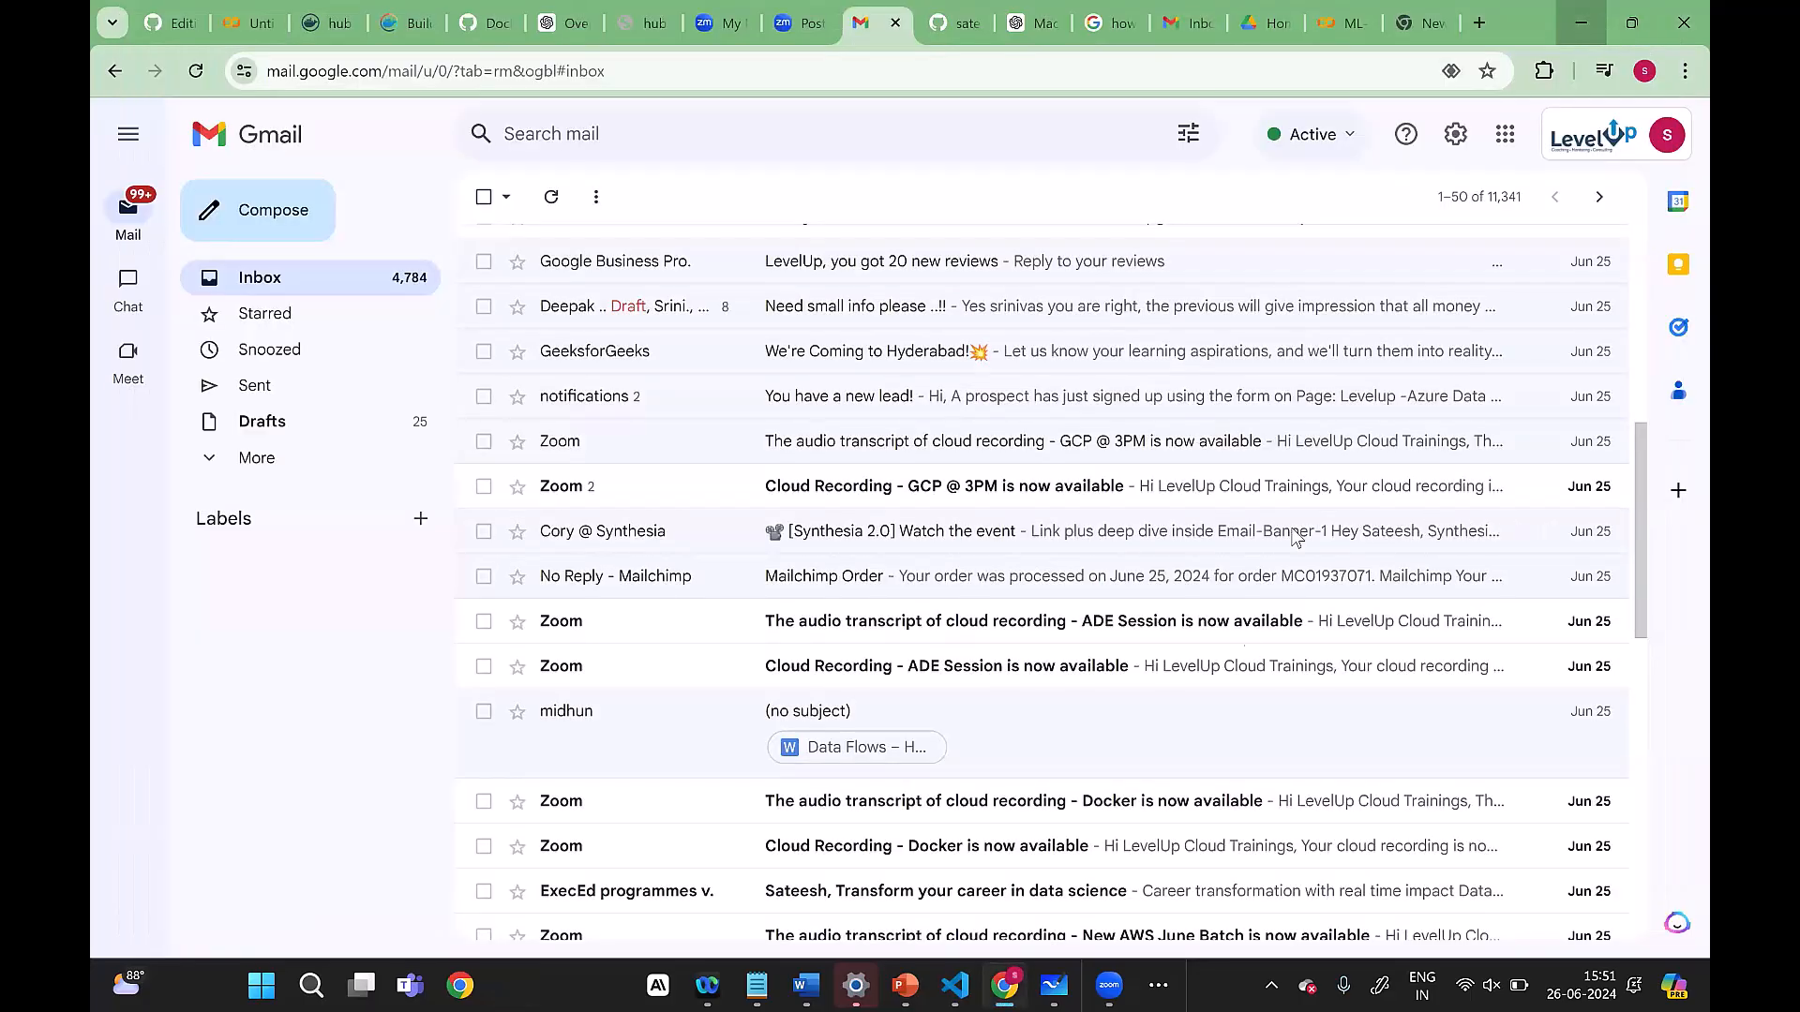
Step: Minimize the Gmail window and switch to the Chrome window with the Google Cloud console
click(1004, 984)
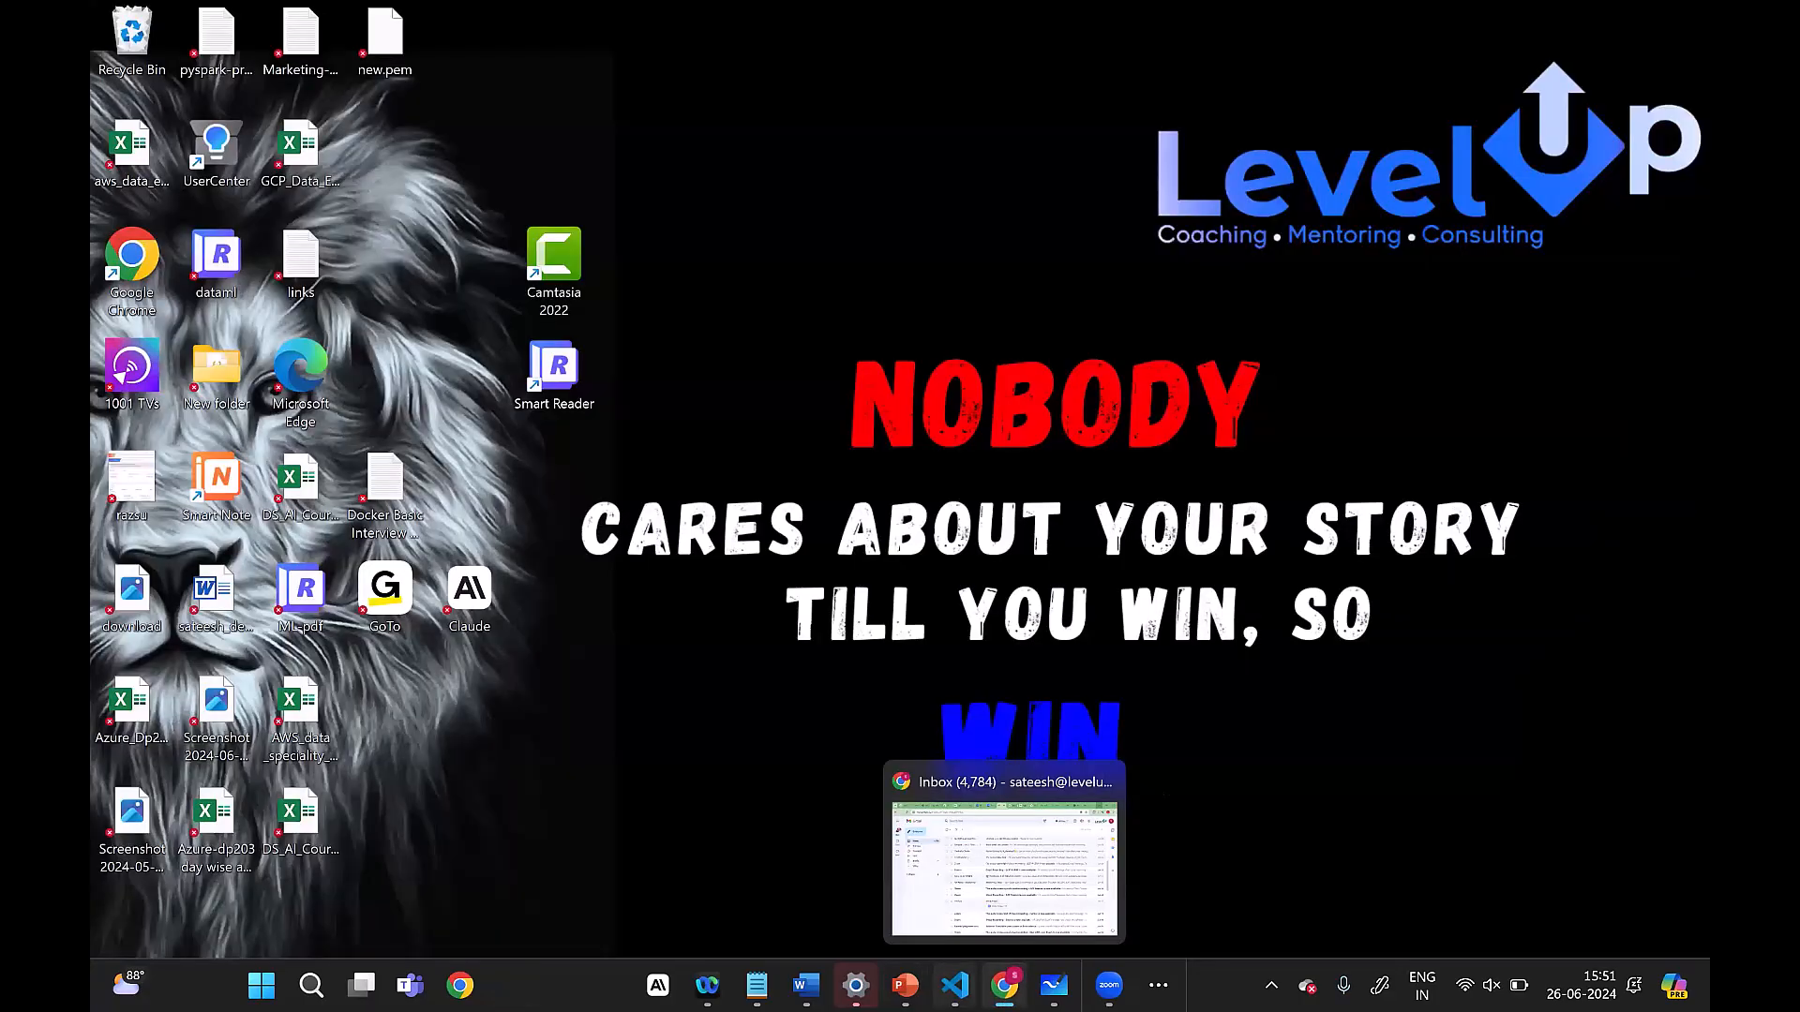
mouse_move(905, 985)
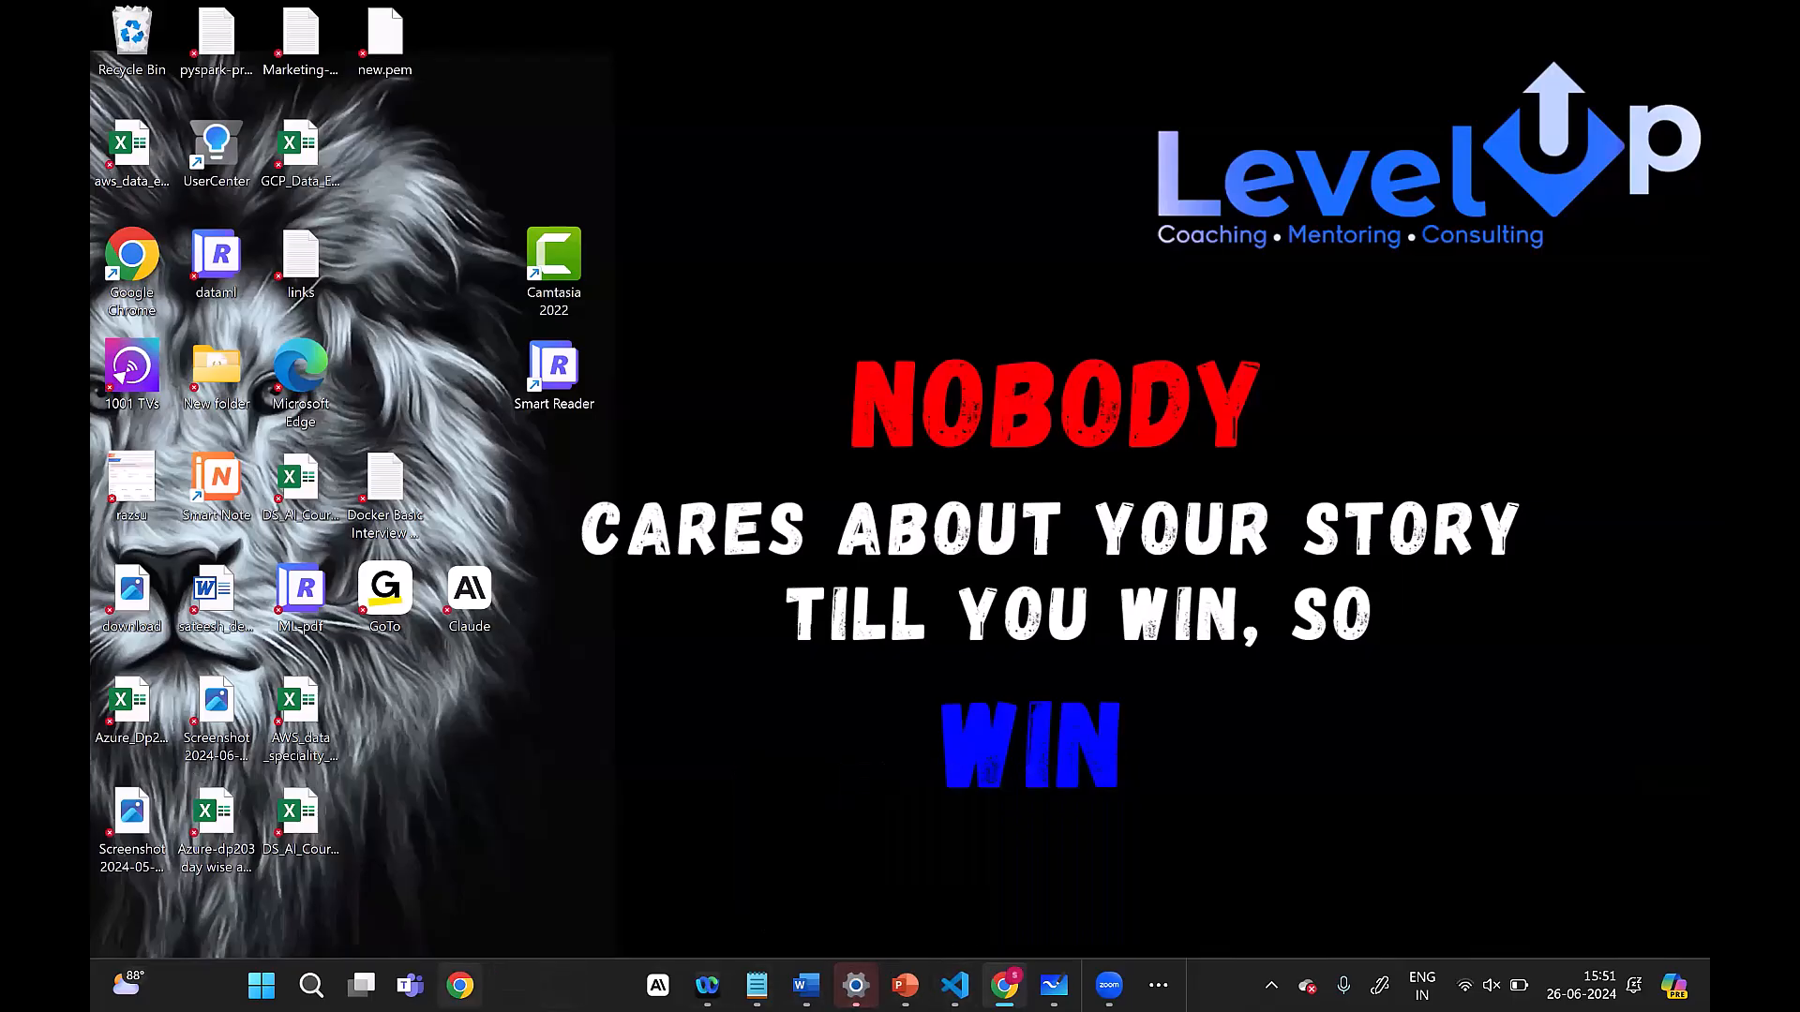
click(1158, 984)
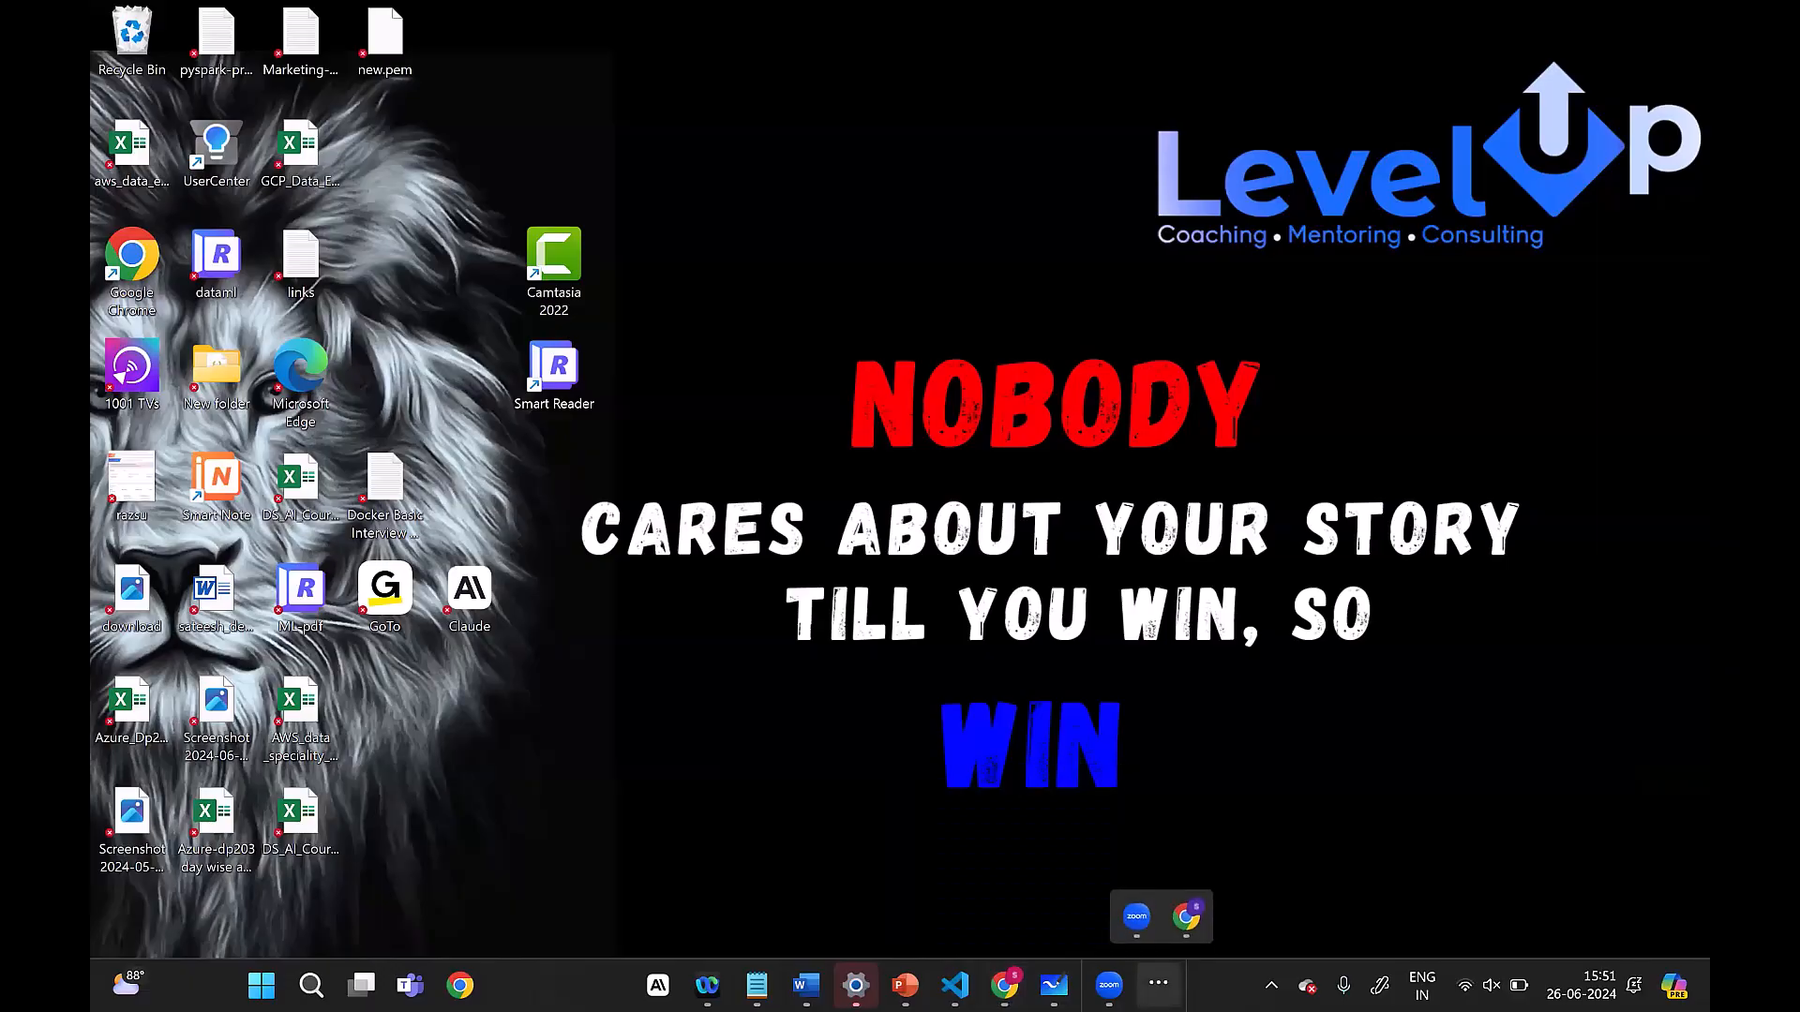
click(1187, 920)
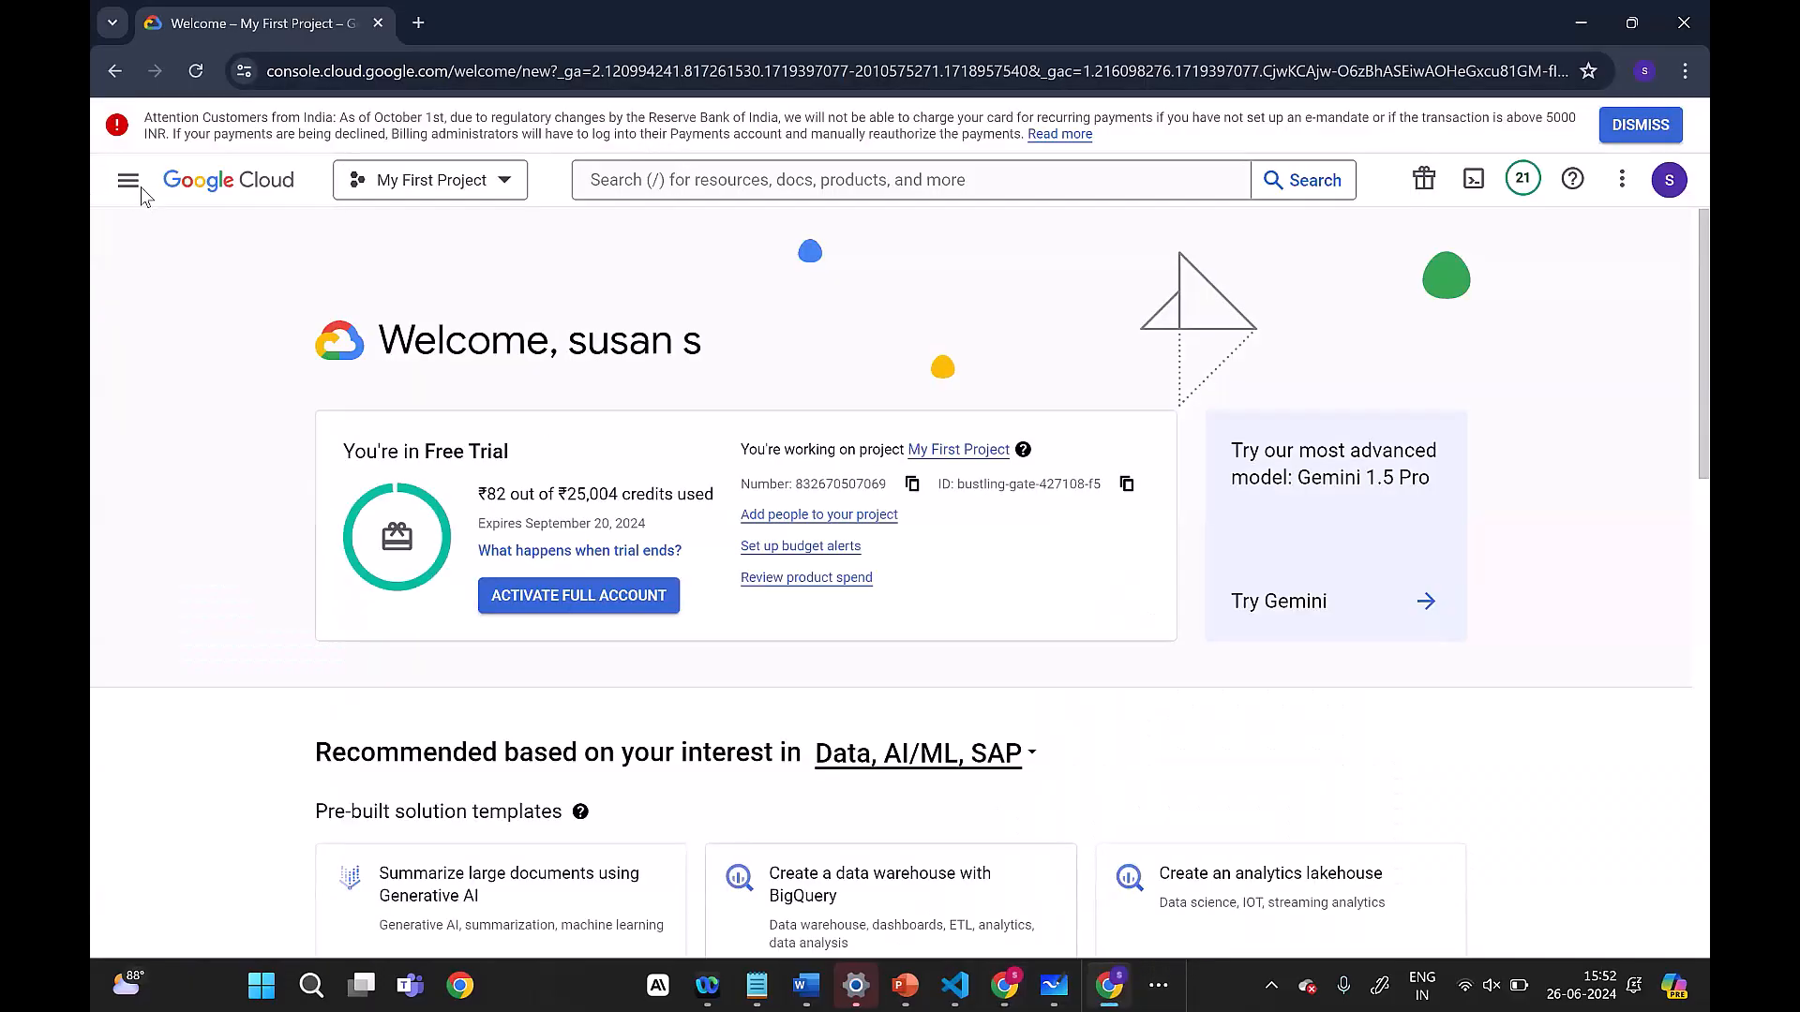
Step: Display the full list of Google Cloud products
click(129, 180)
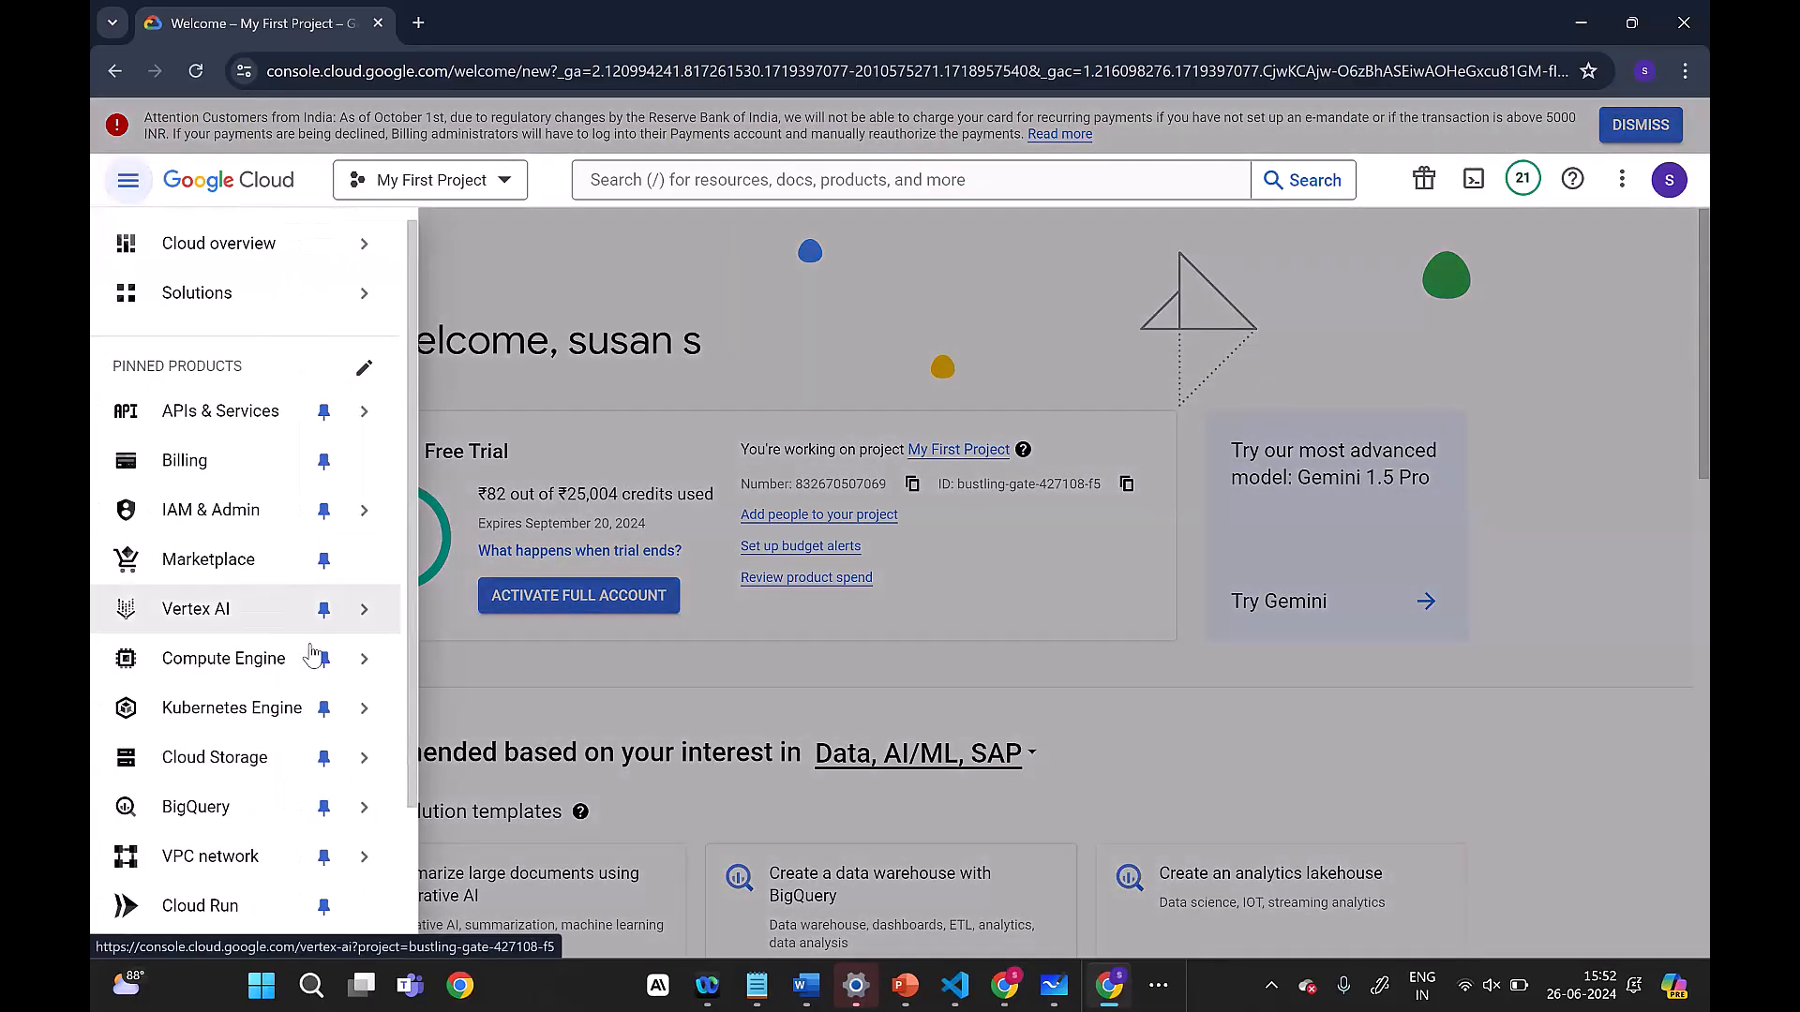
scroll(290, 844, down, 2)
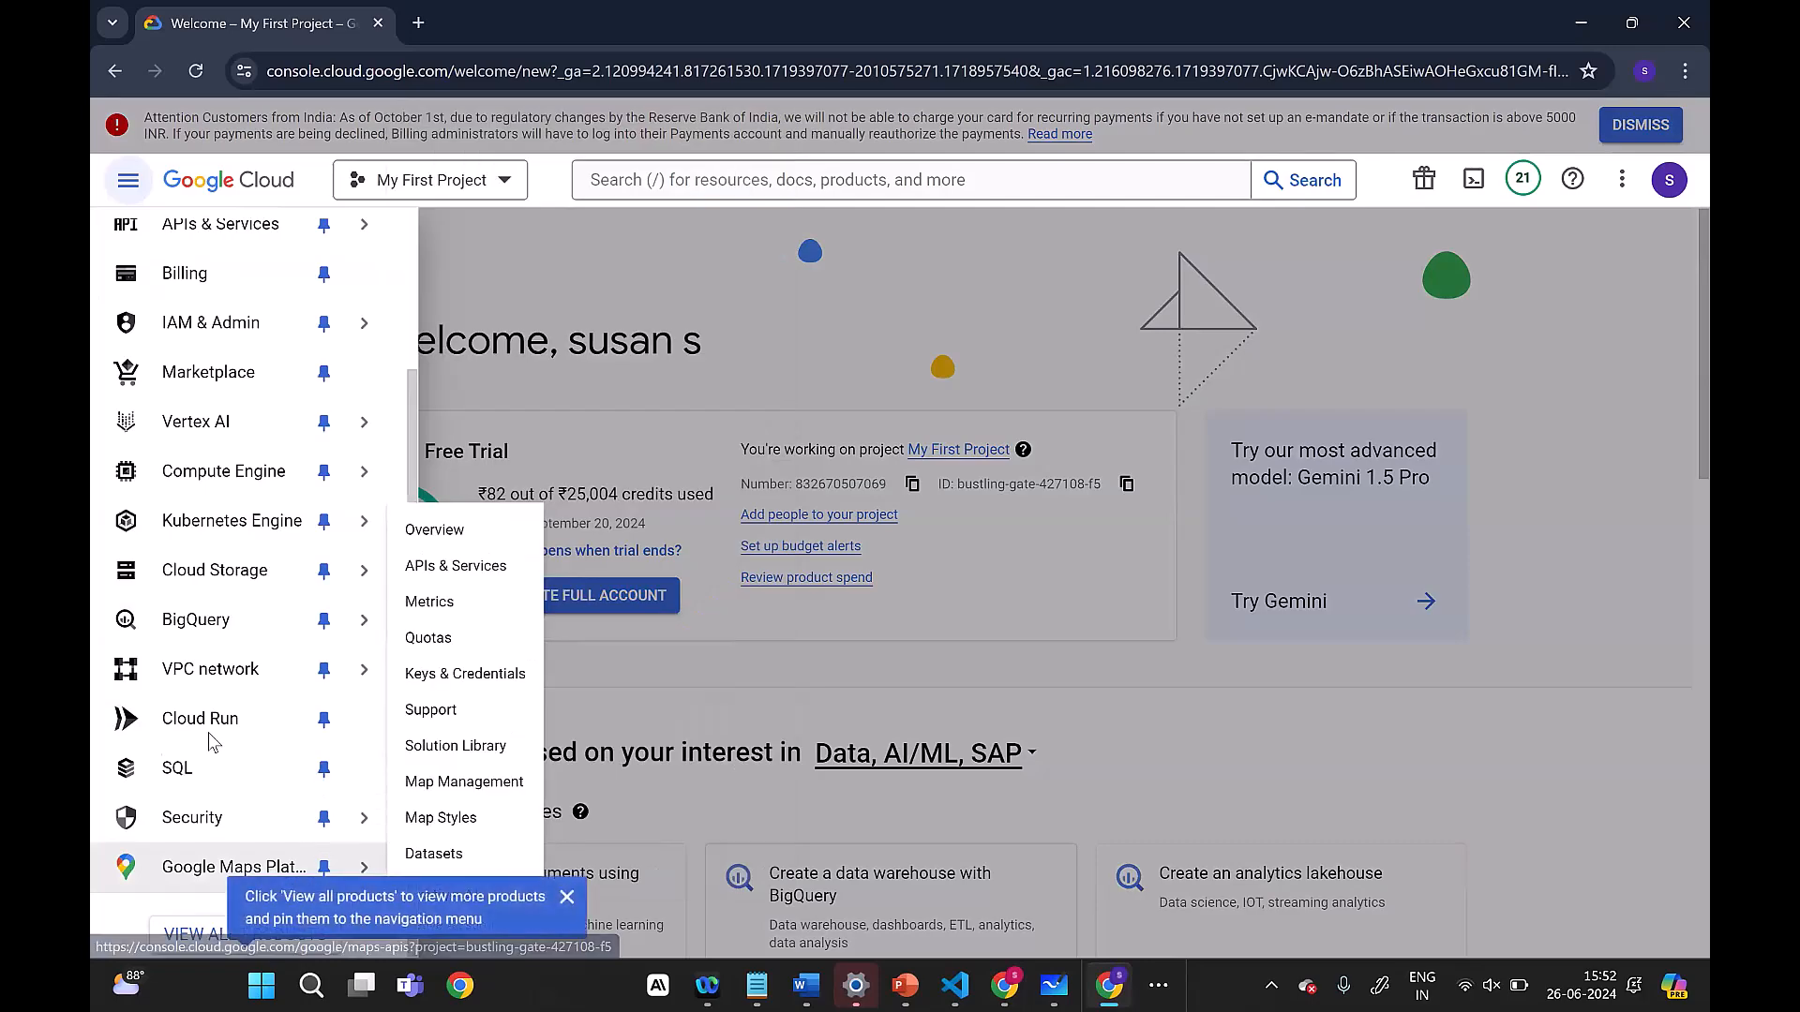
click(246, 934)
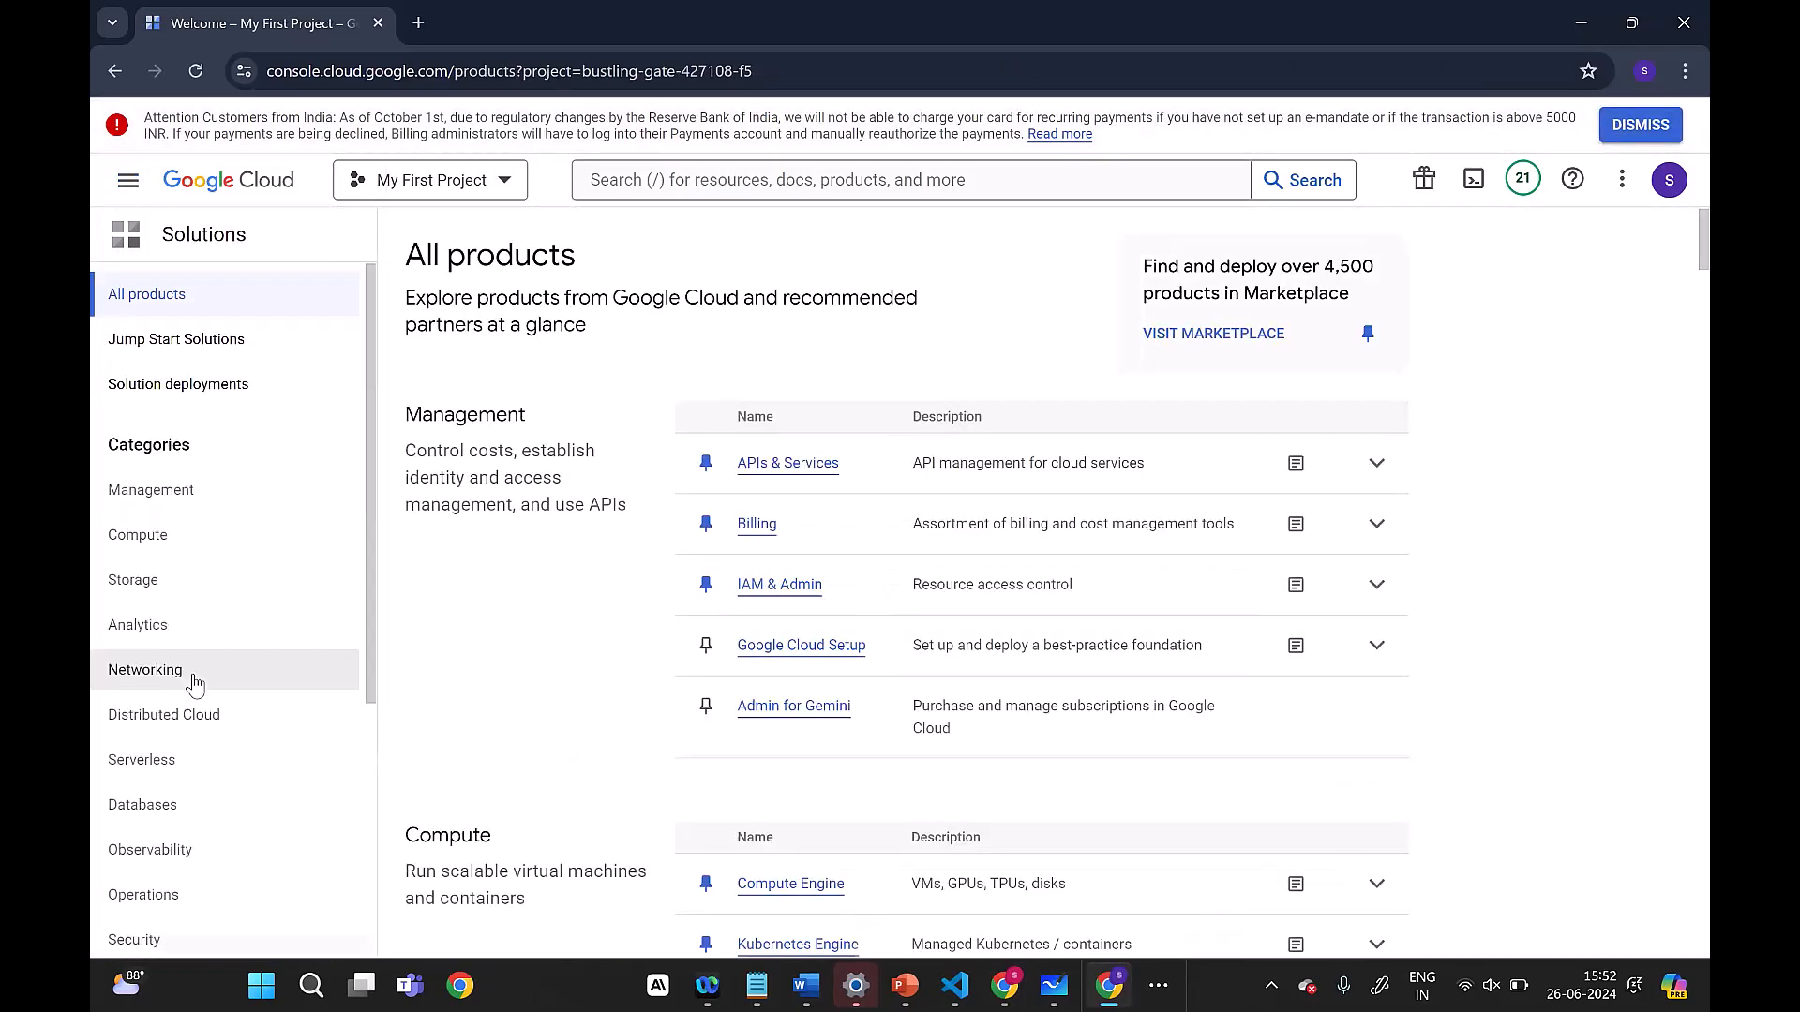
Step: Go to the Databases category of the product list and open the SQL service
scroll(188, 689, down, 1)
click(189, 694)
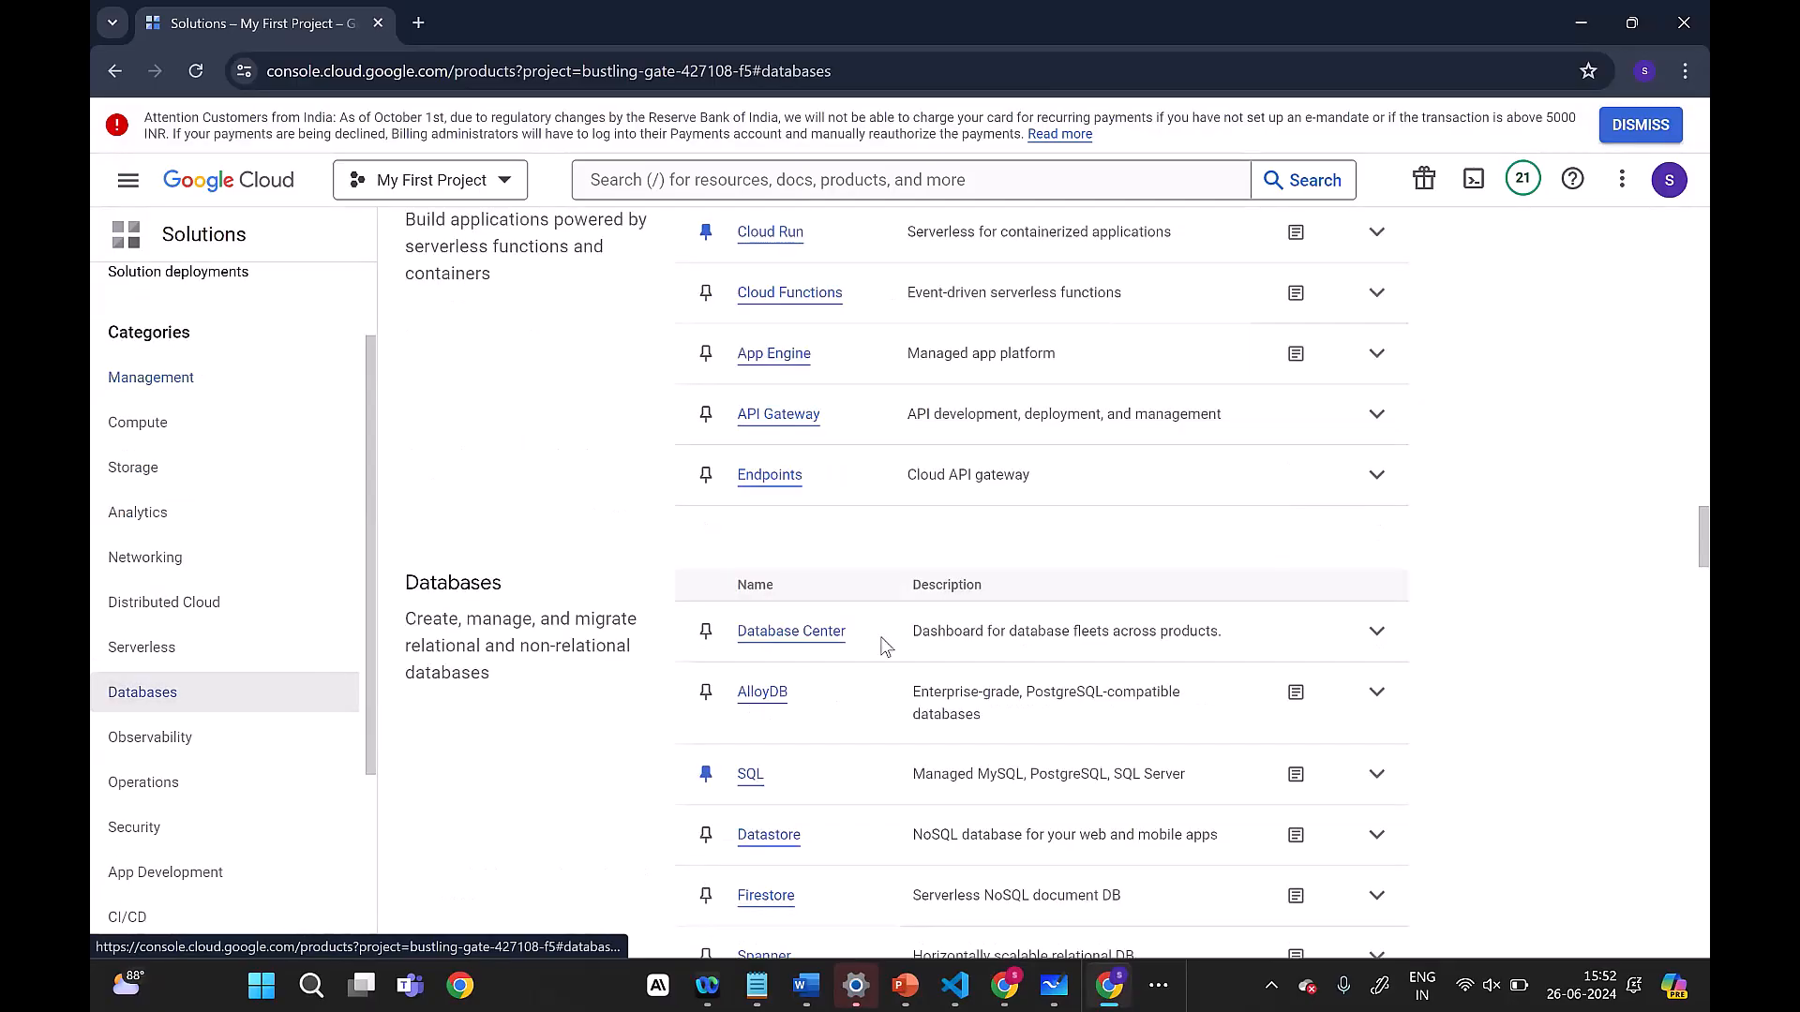
scroll(773, 722, down, 1)
scroll(773, 722, down, 1)
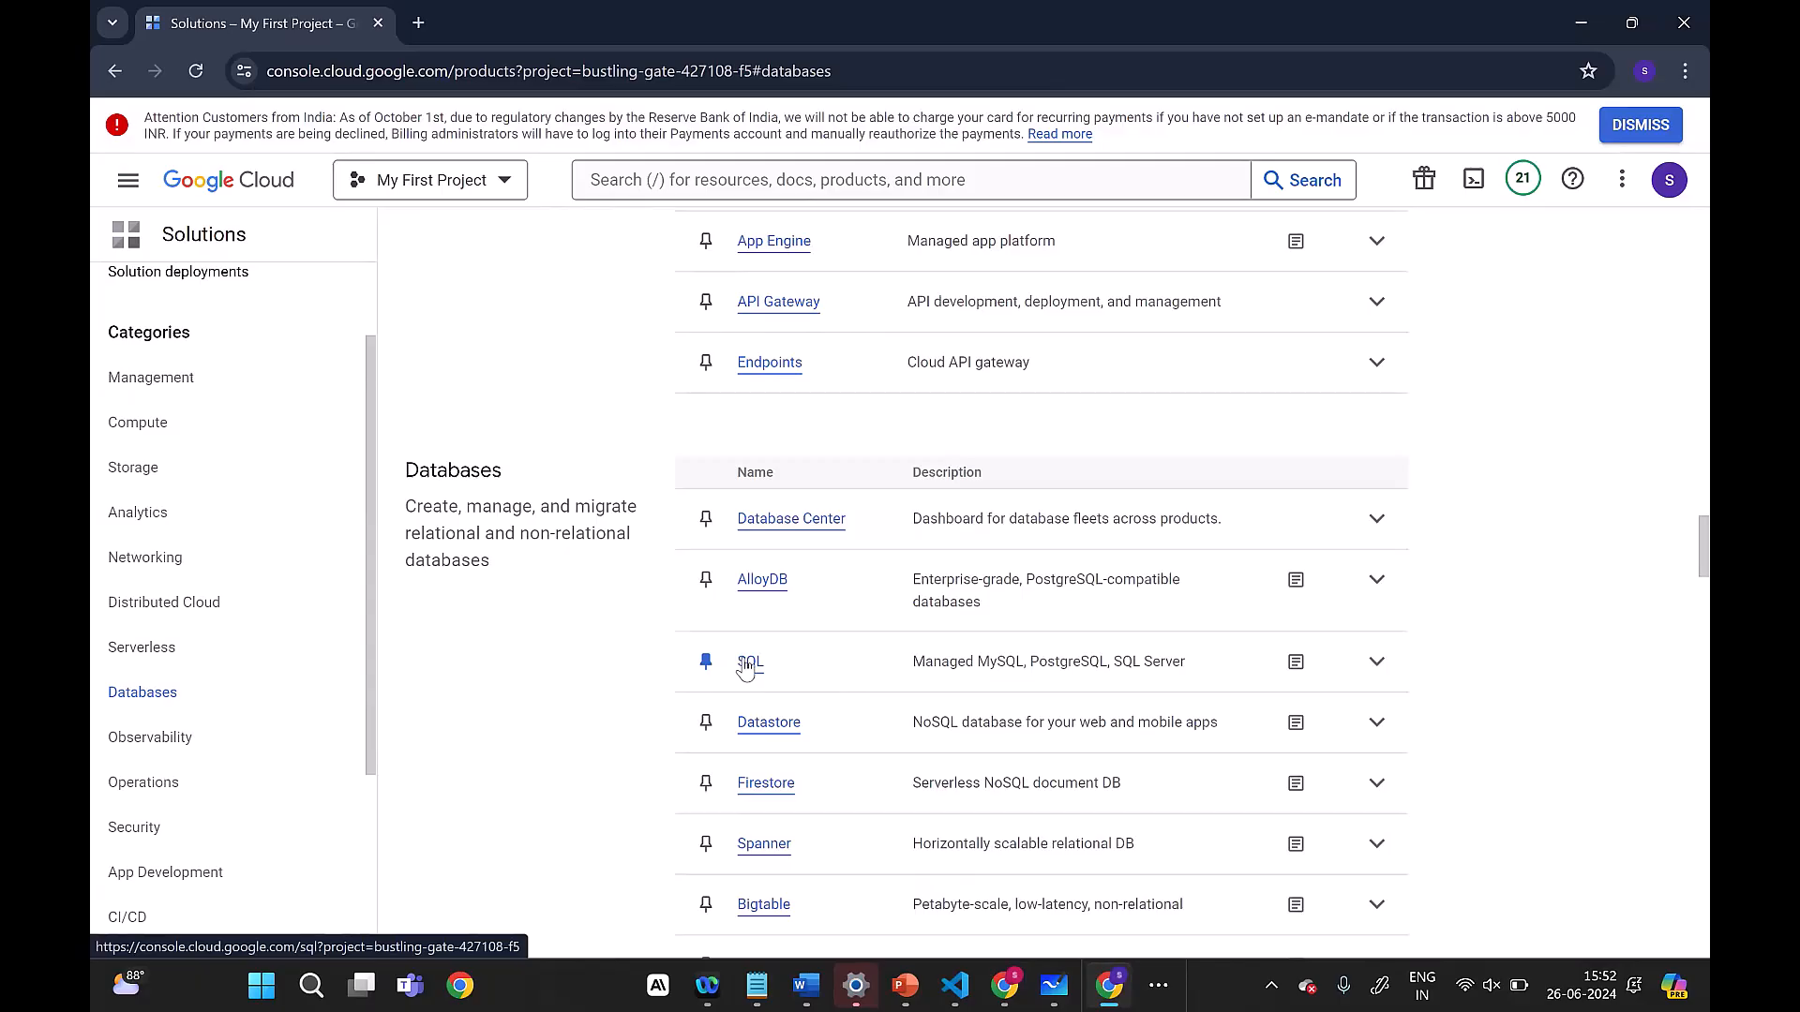
click(749, 663)
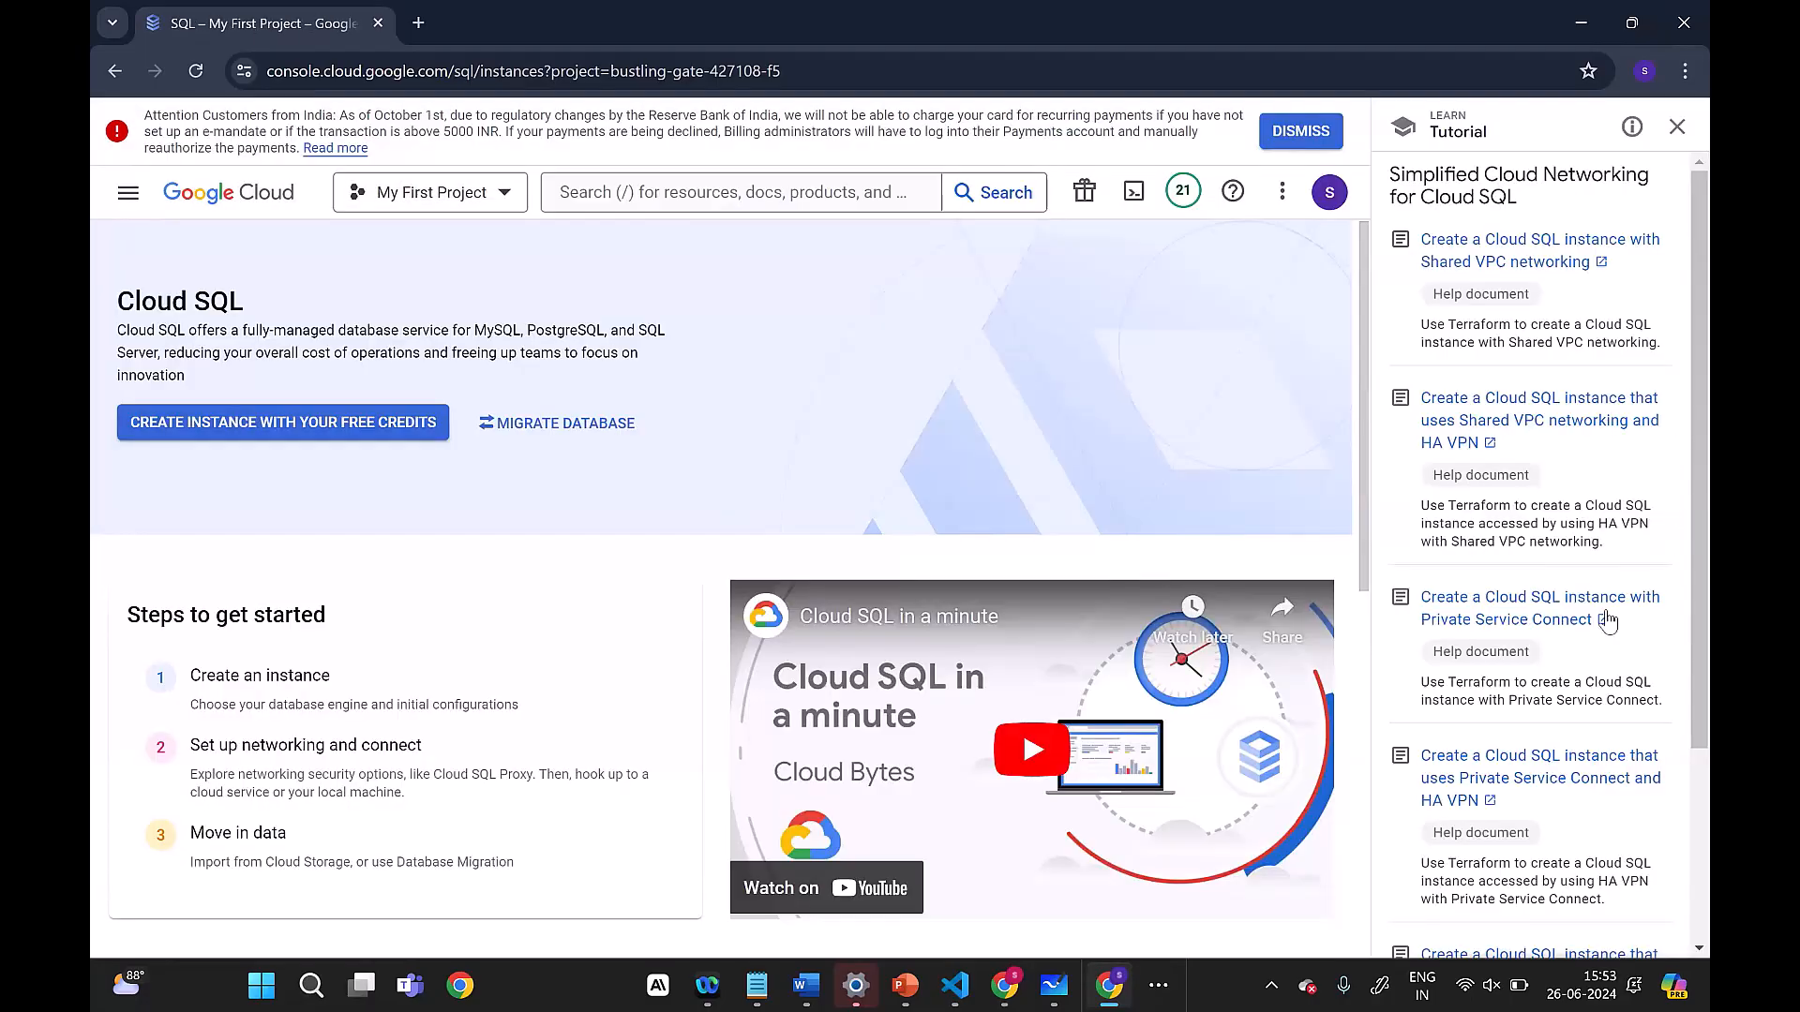
Step: Dismiss the payment notice on the Cloud SQL page and start creating an instance with the free credits
scroll(1606, 620, down, 3)
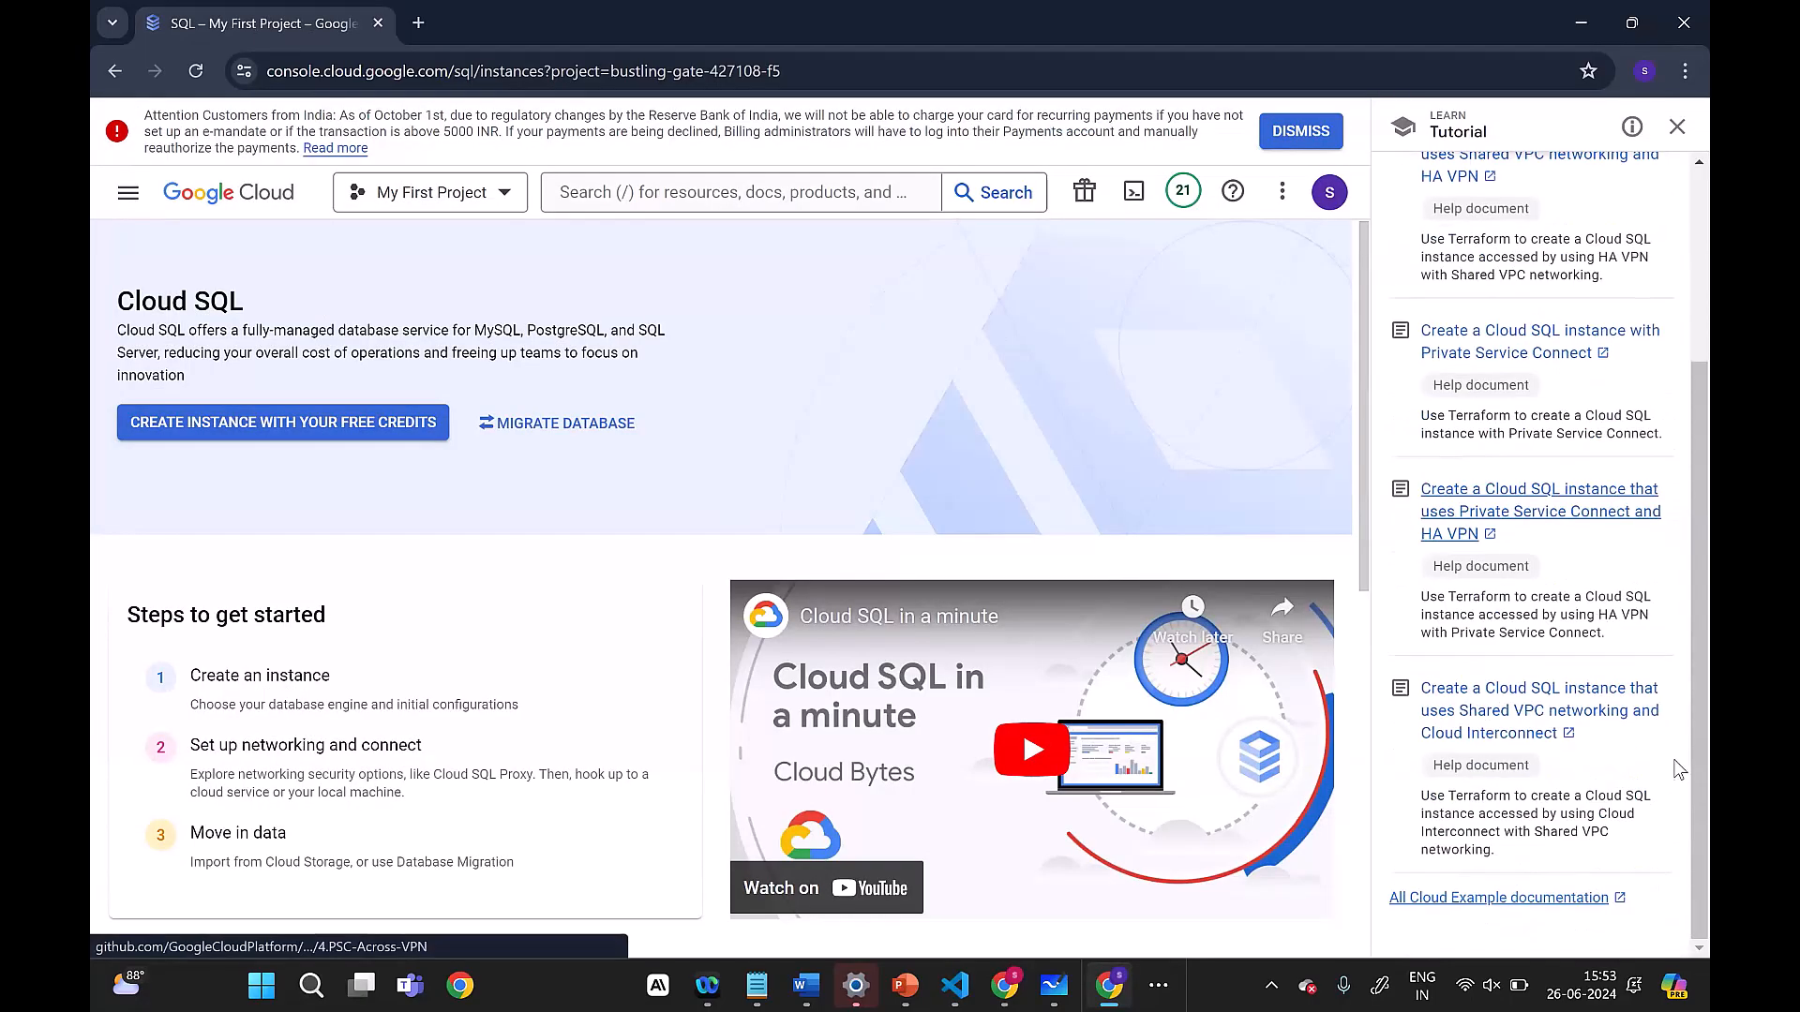
scroll(1582, 753, up, 3)
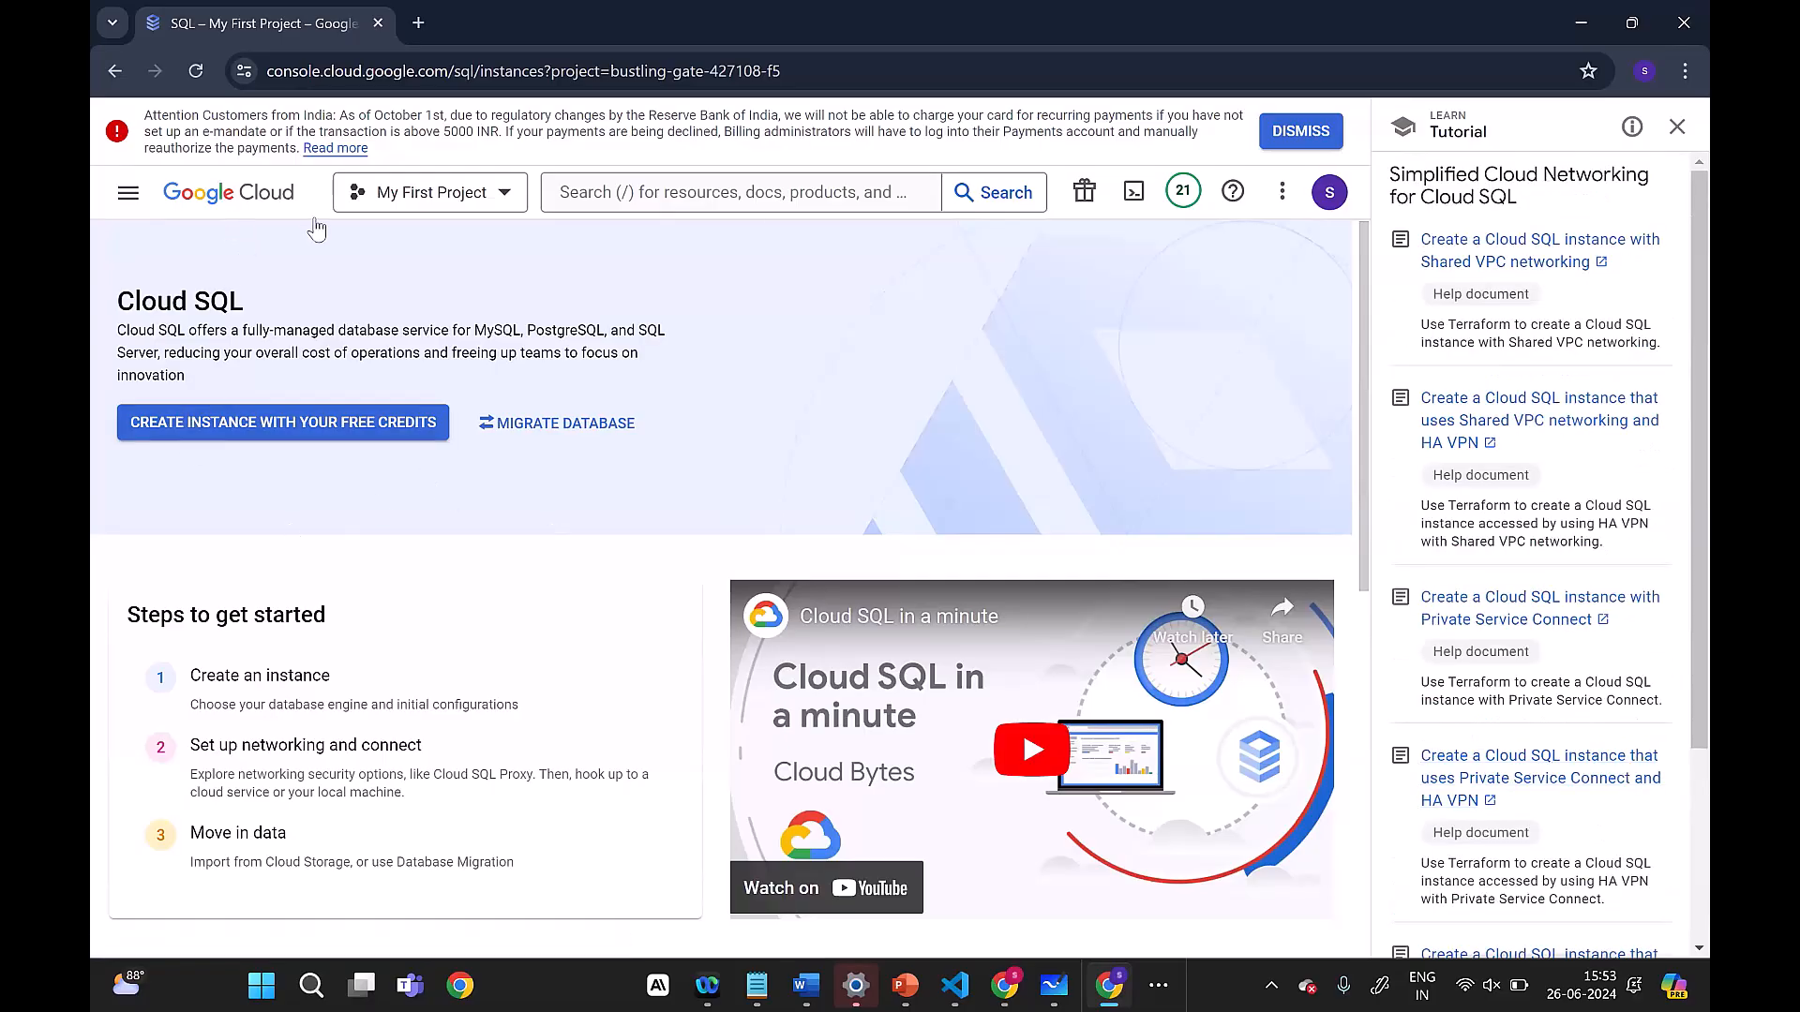
click(1300, 130)
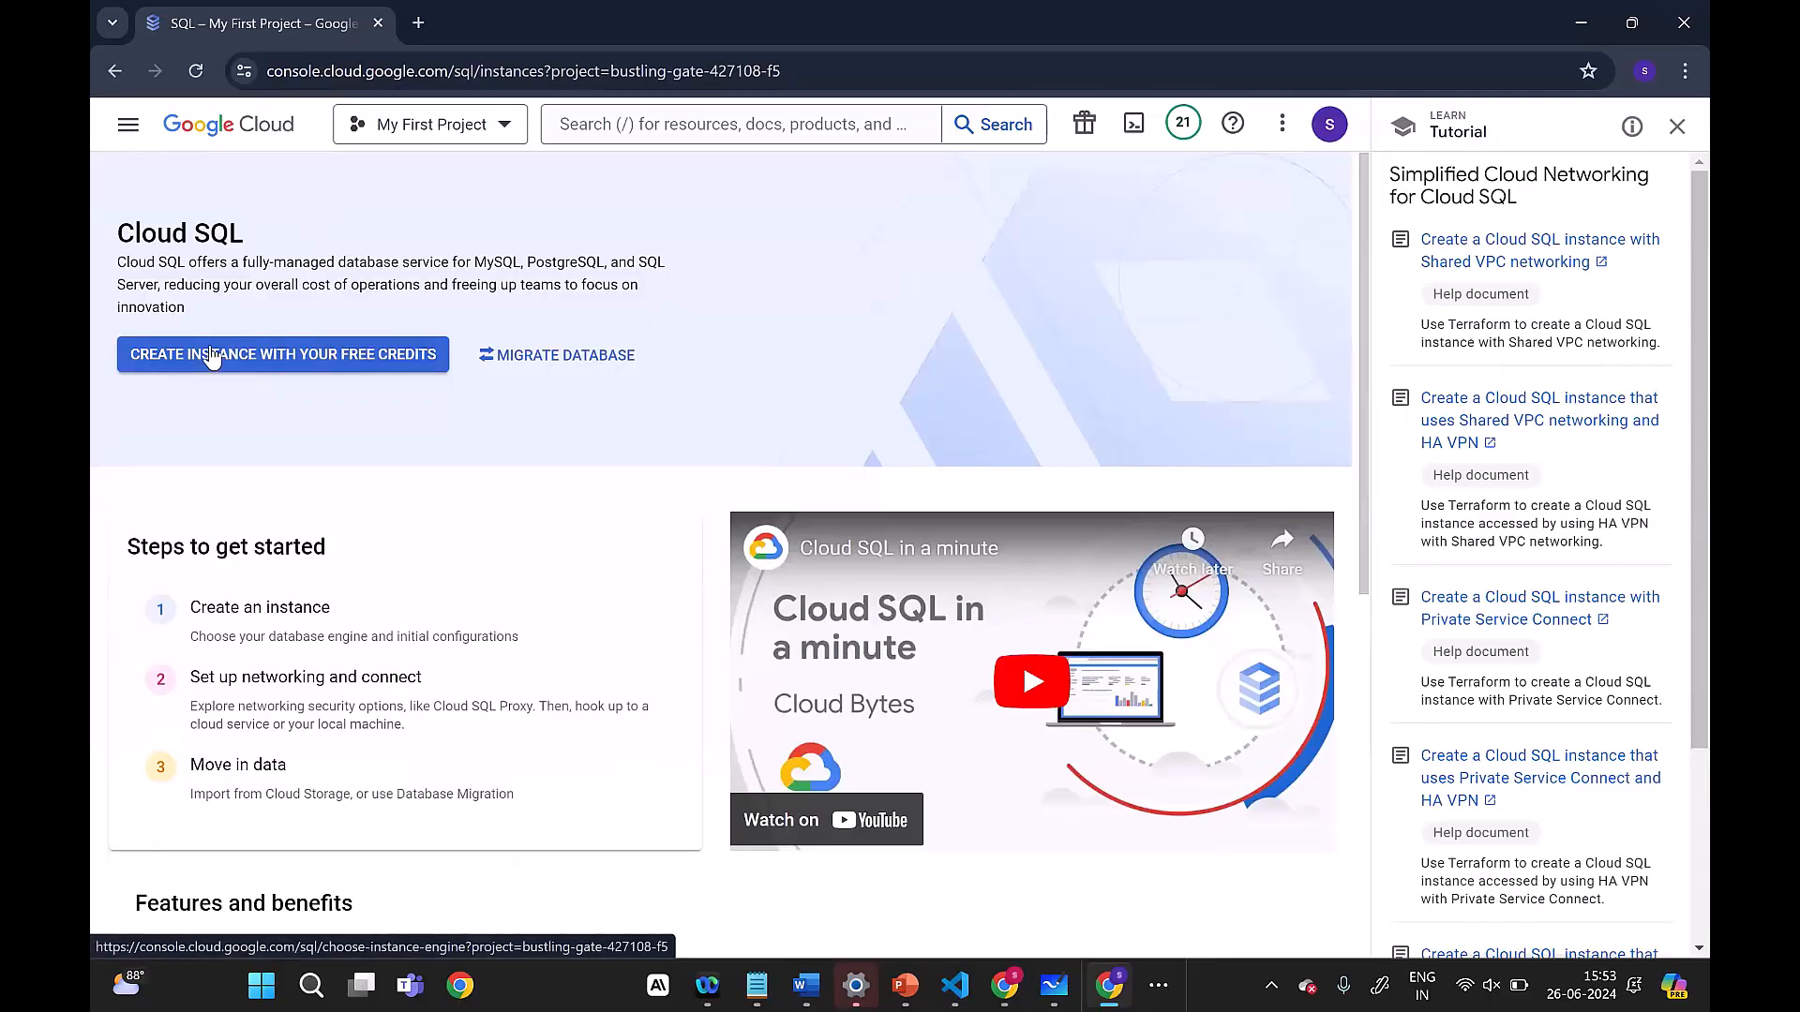
click(211, 356)
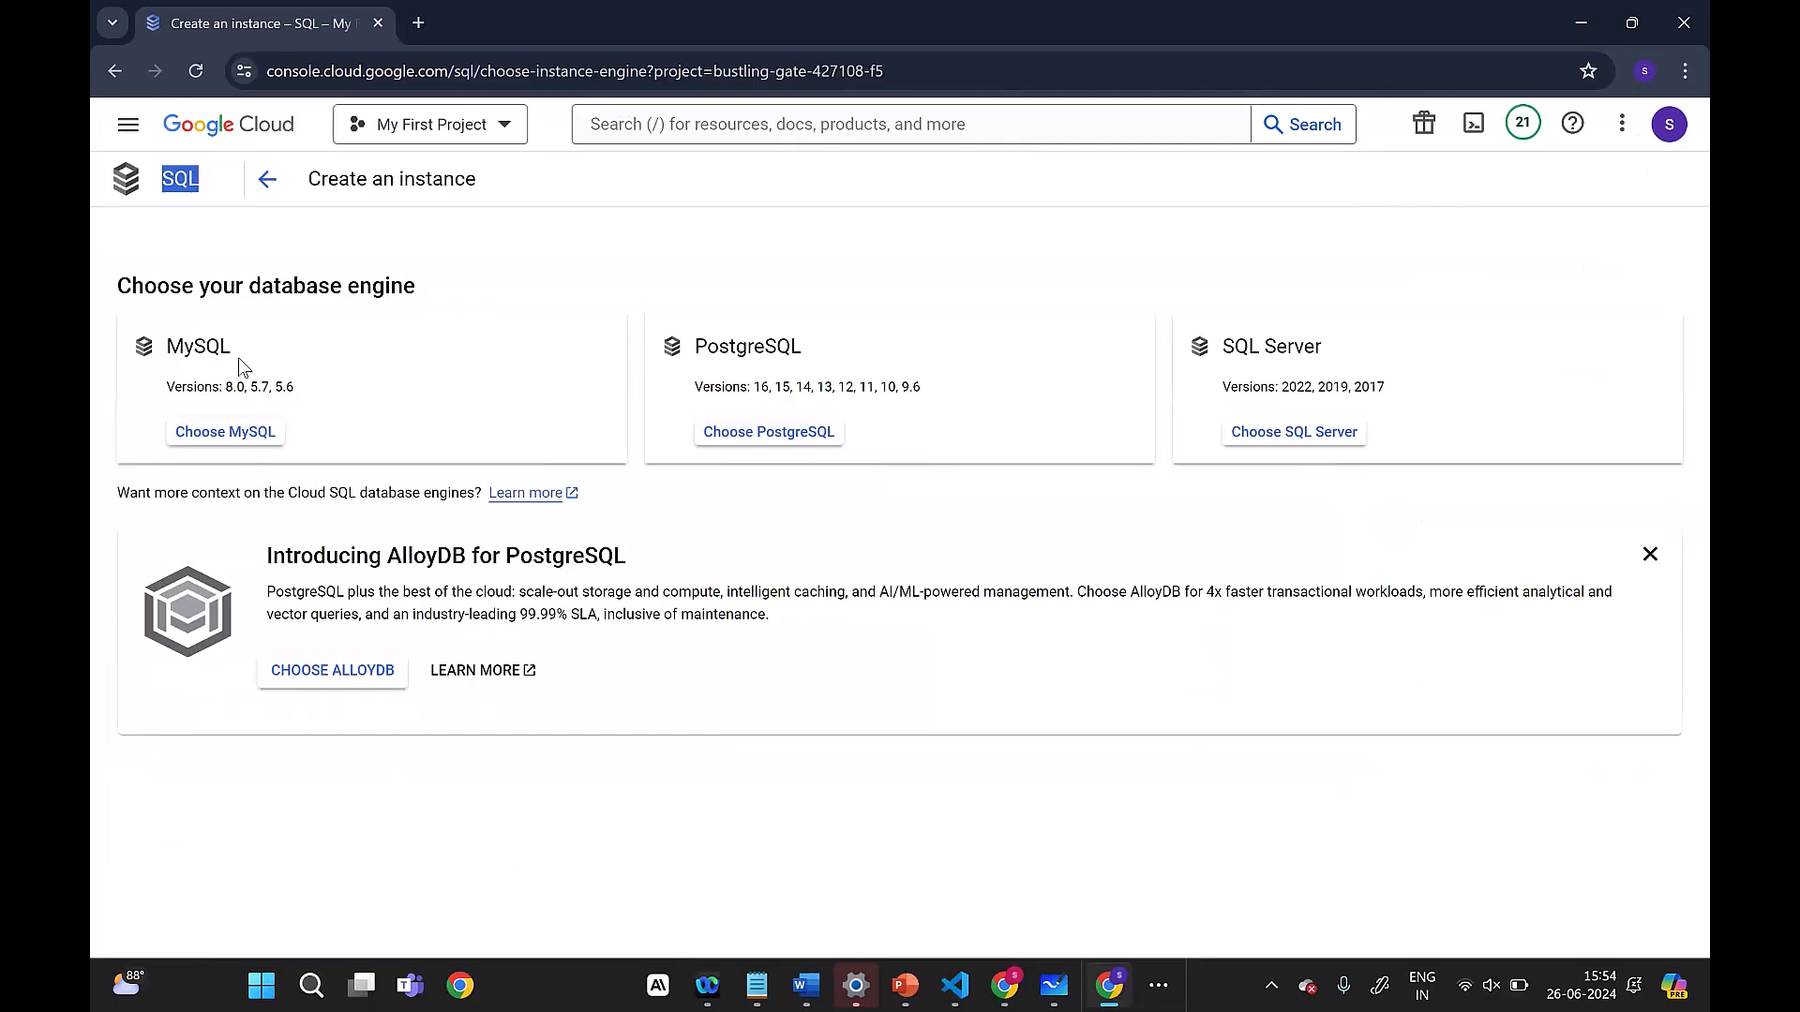
Step: Look over the MySQL, PostgreSQL and SQL Server engine options and choose MySQL for the instance
drag(238, 359, 143, 349)
drag(863, 346, 683, 328)
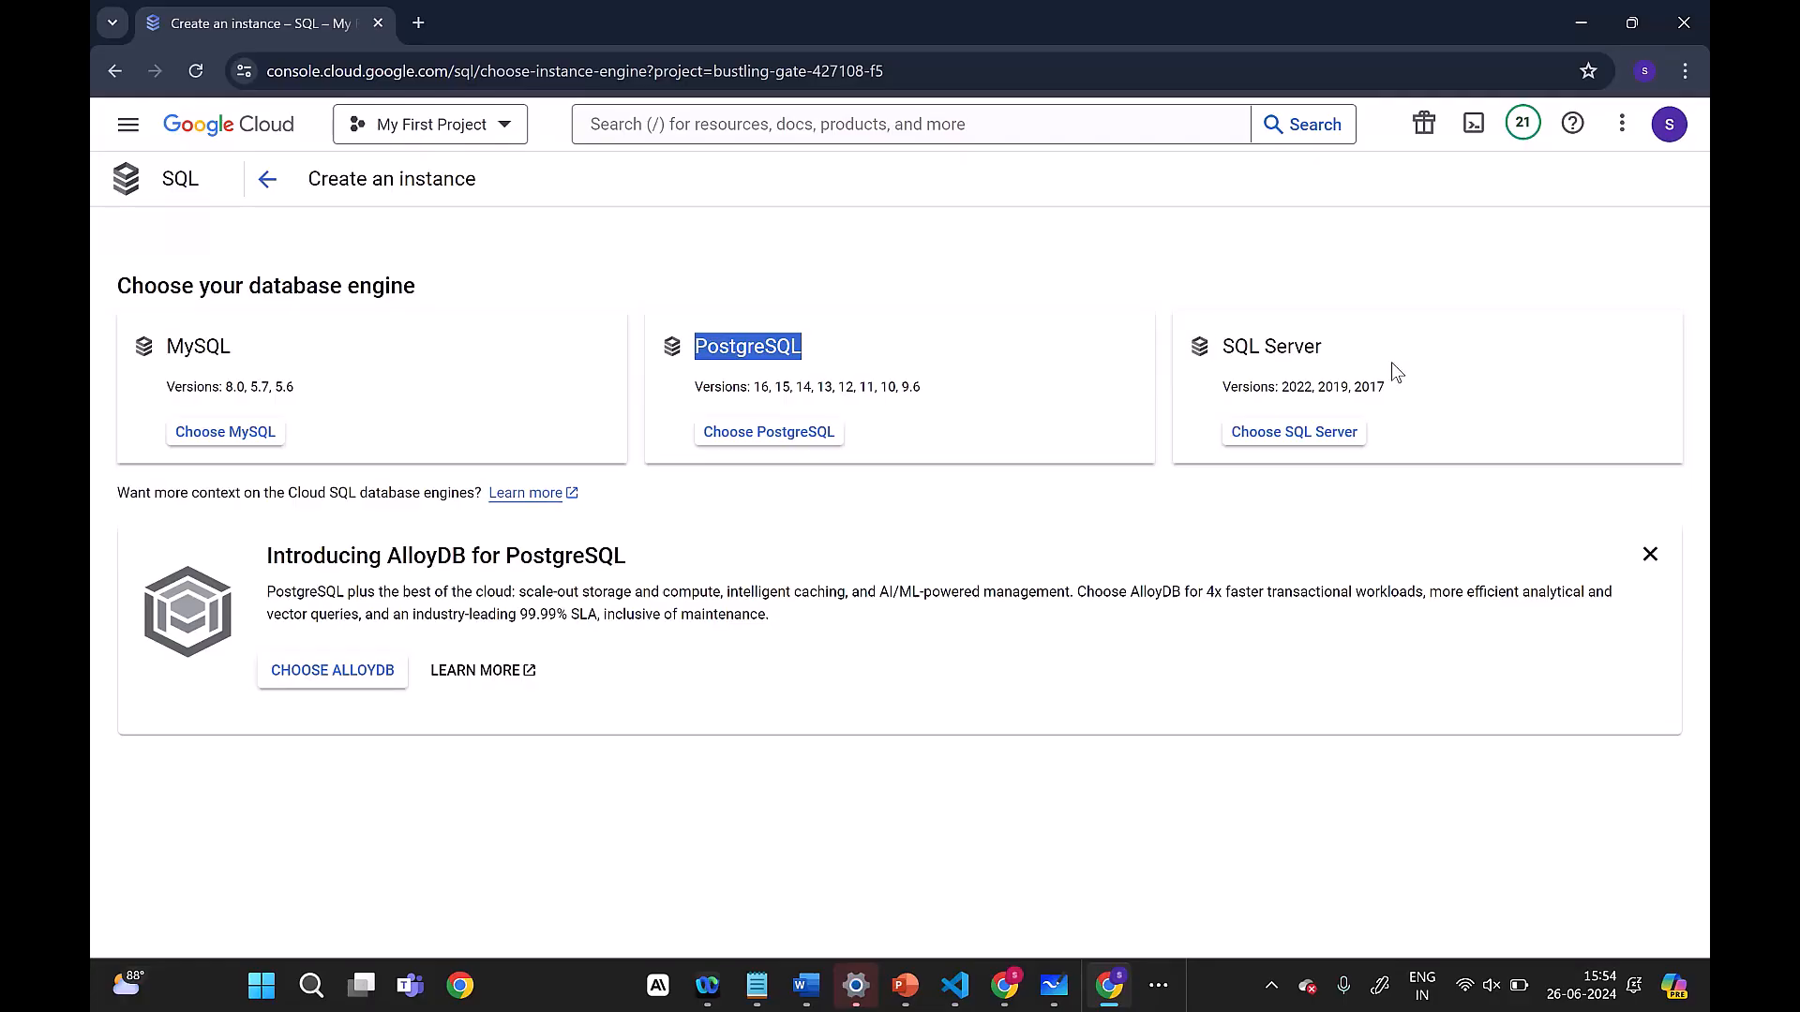
drag(1324, 342, 1201, 328)
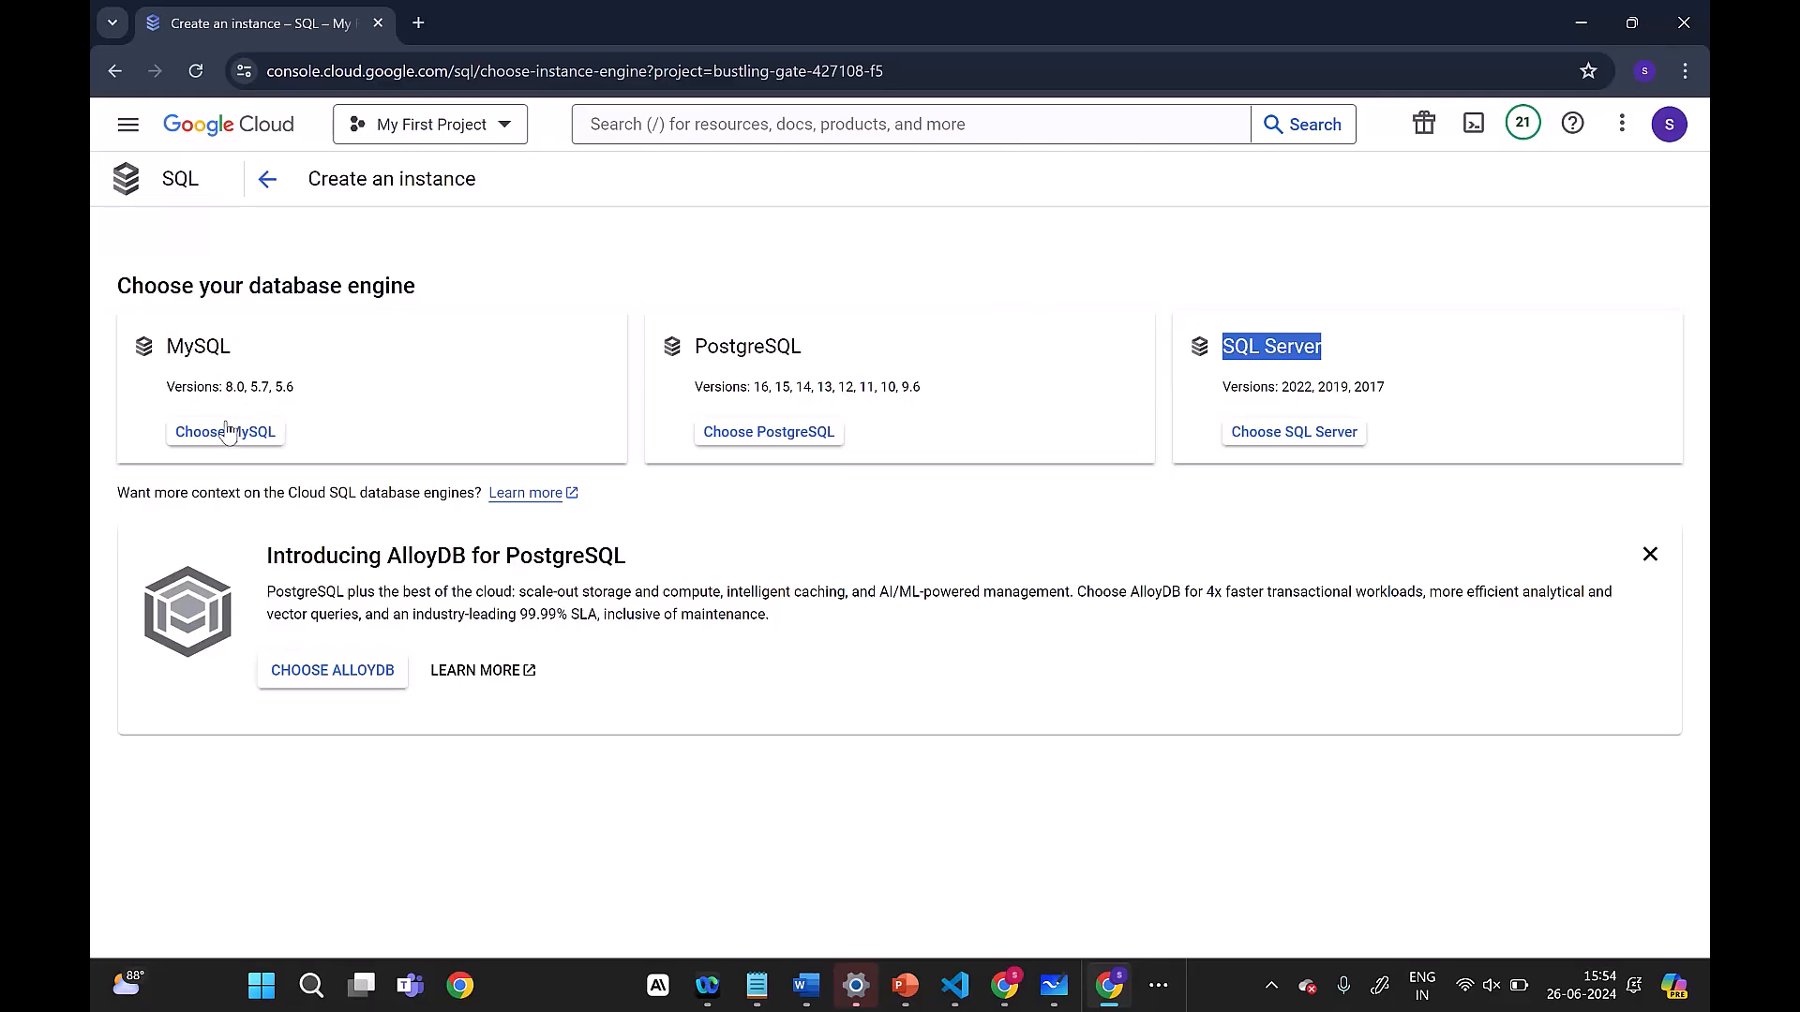
click(254, 444)
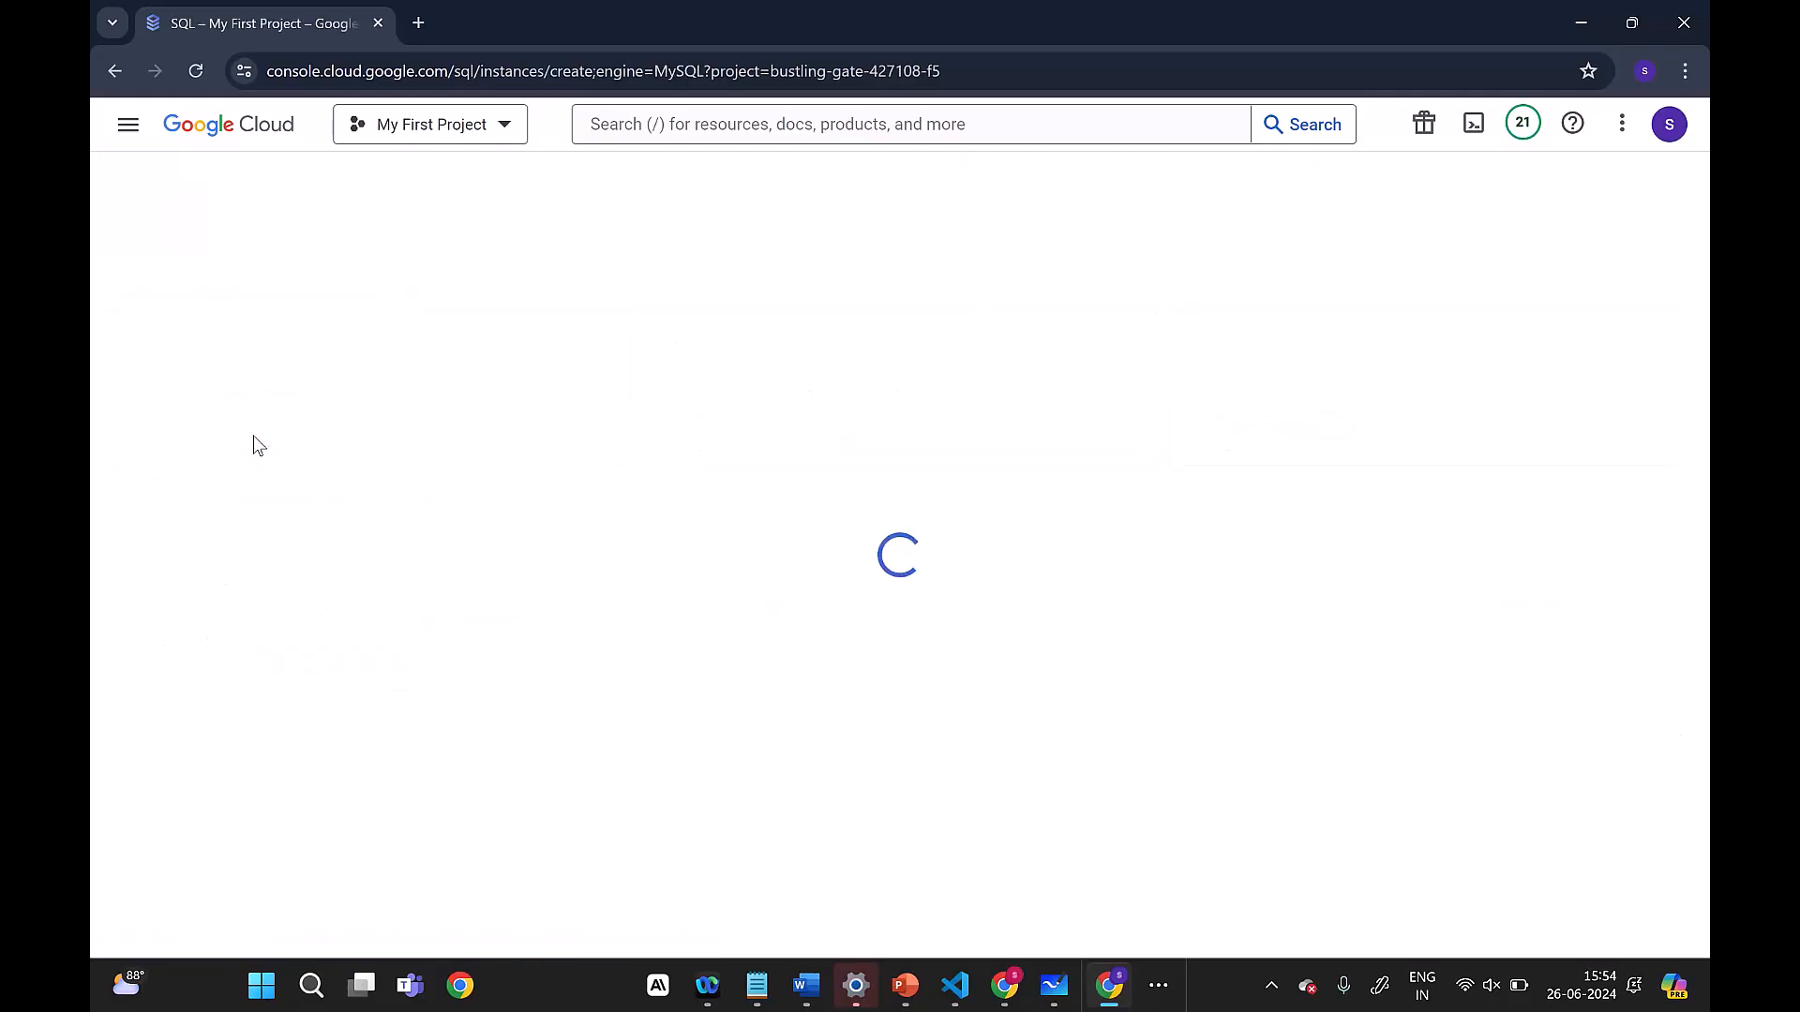
Step: Set the Instance ID to mynewistance
click(236, 298)
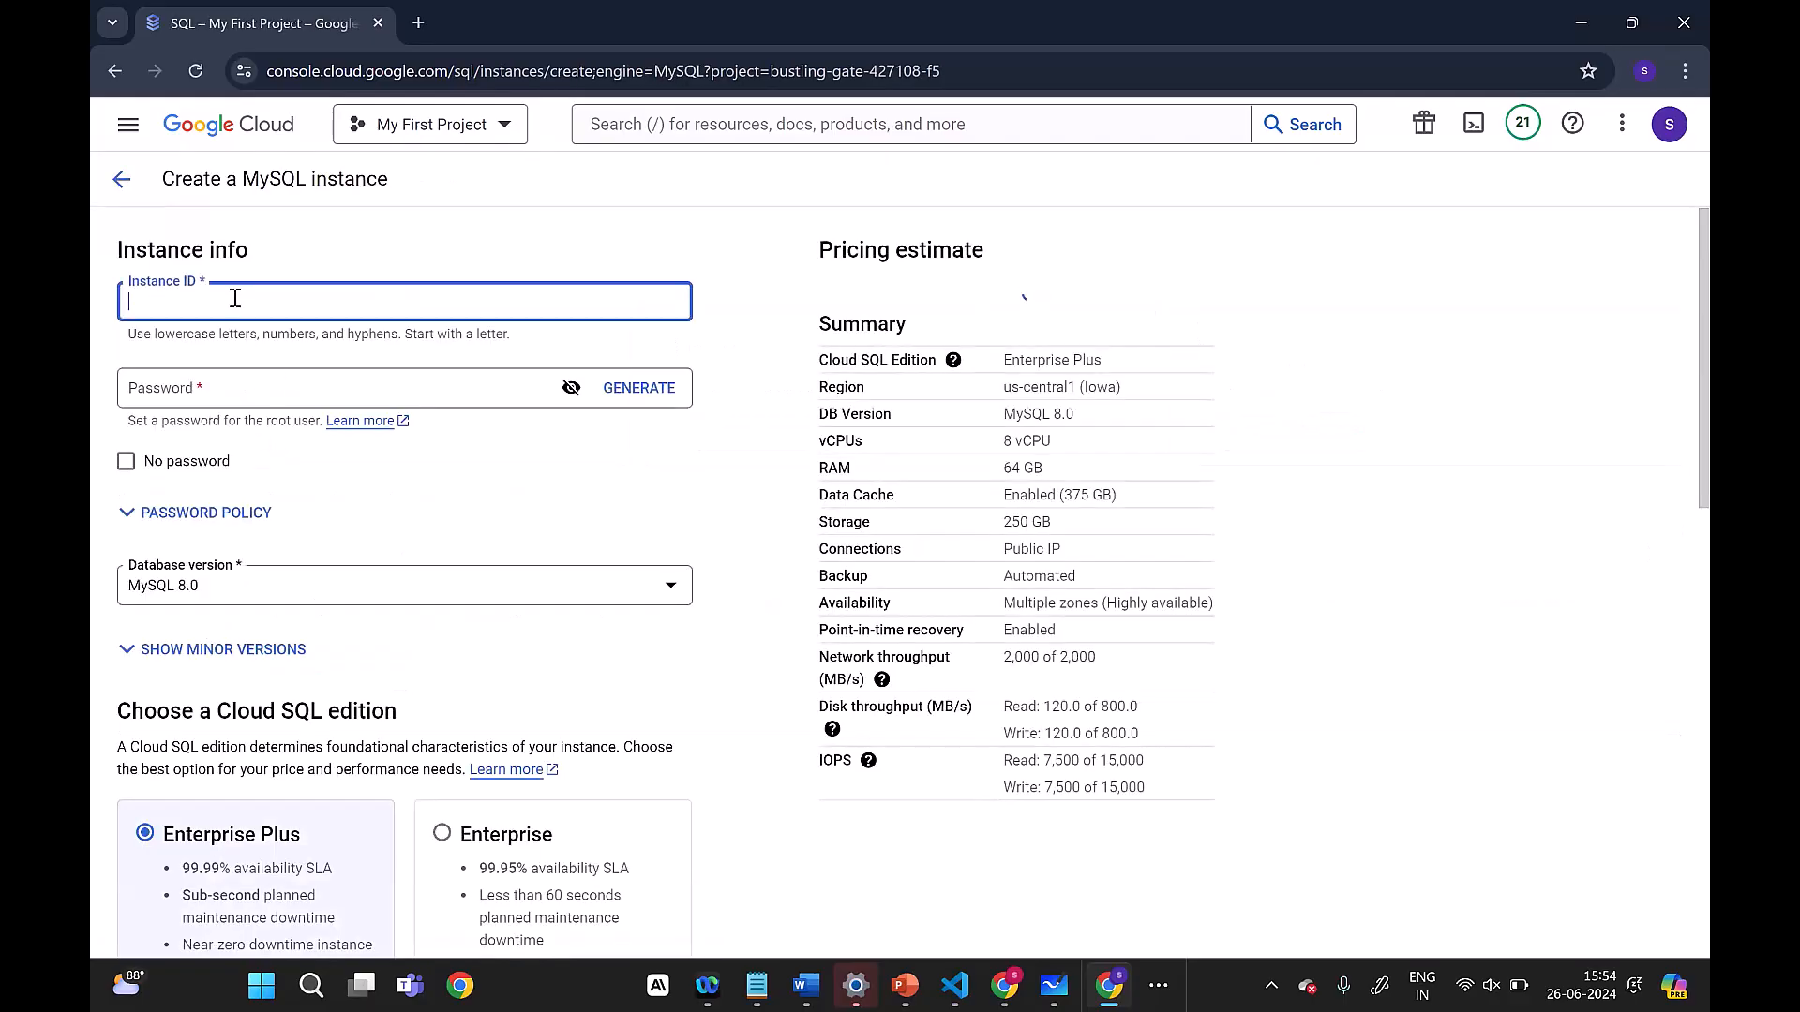
text(mynewistance)
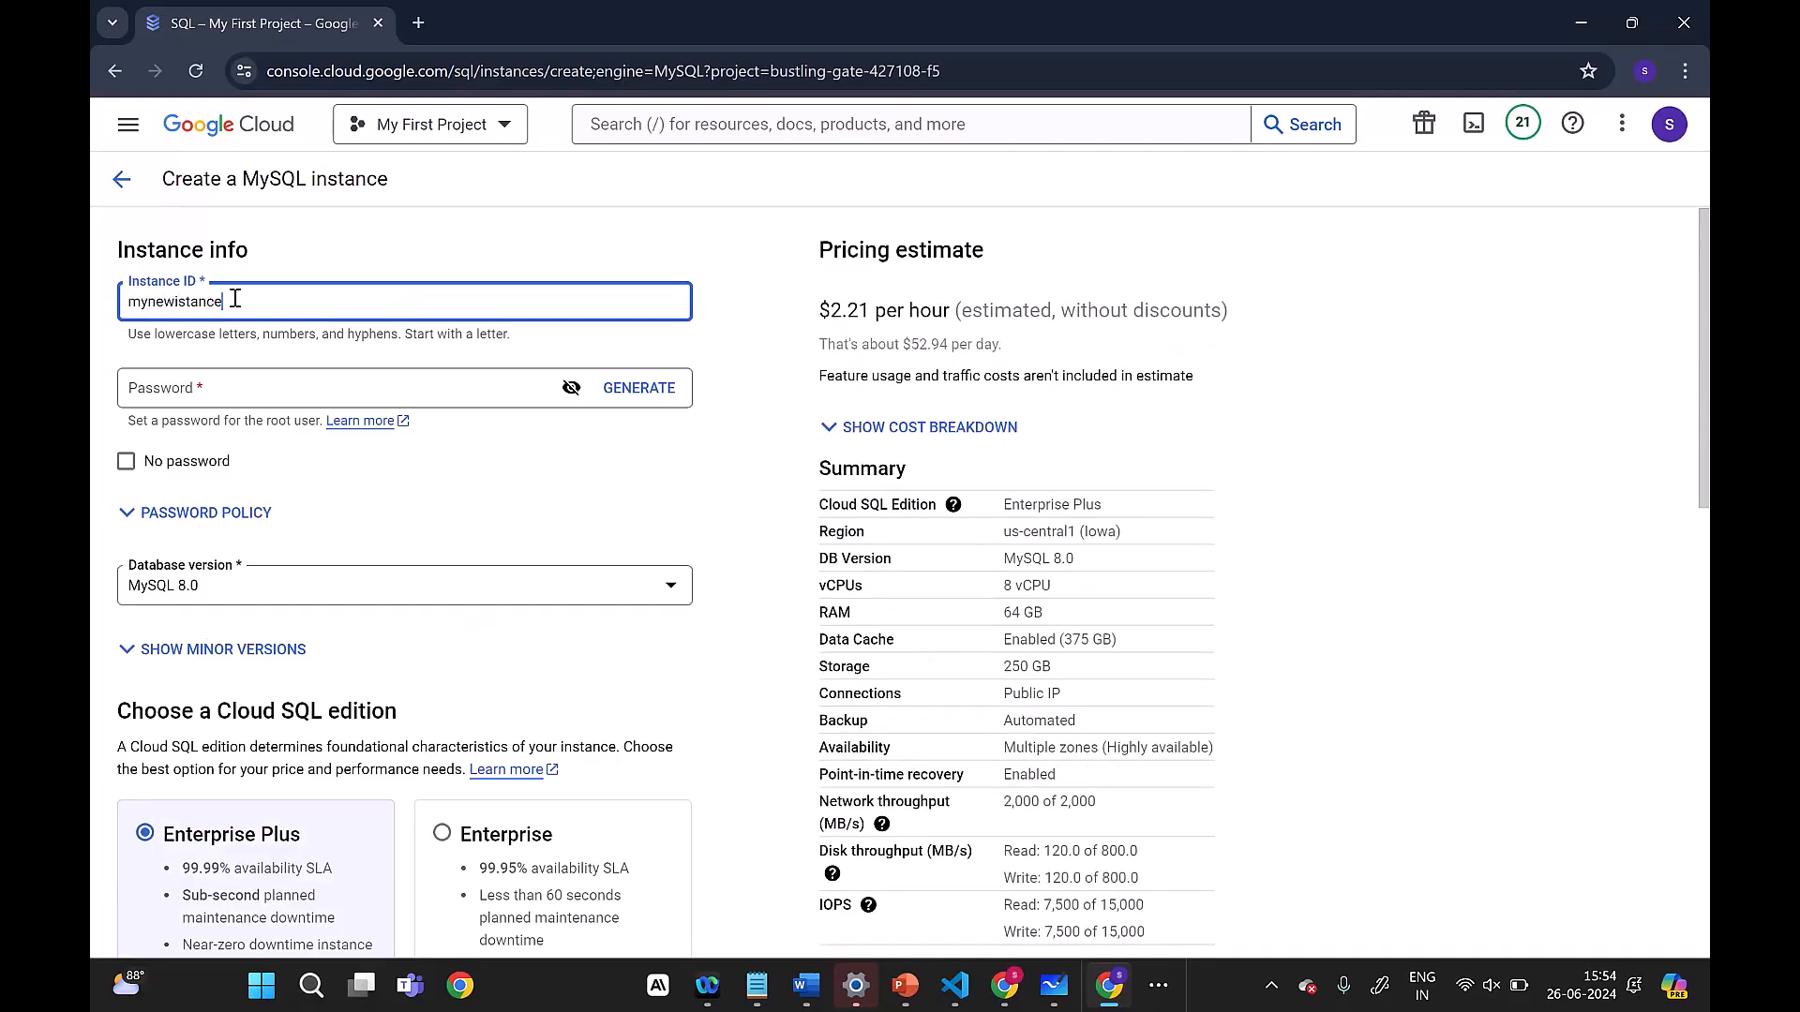
Step: Fill the root user's Password field with a generated password and reveal its characters
click(269, 390)
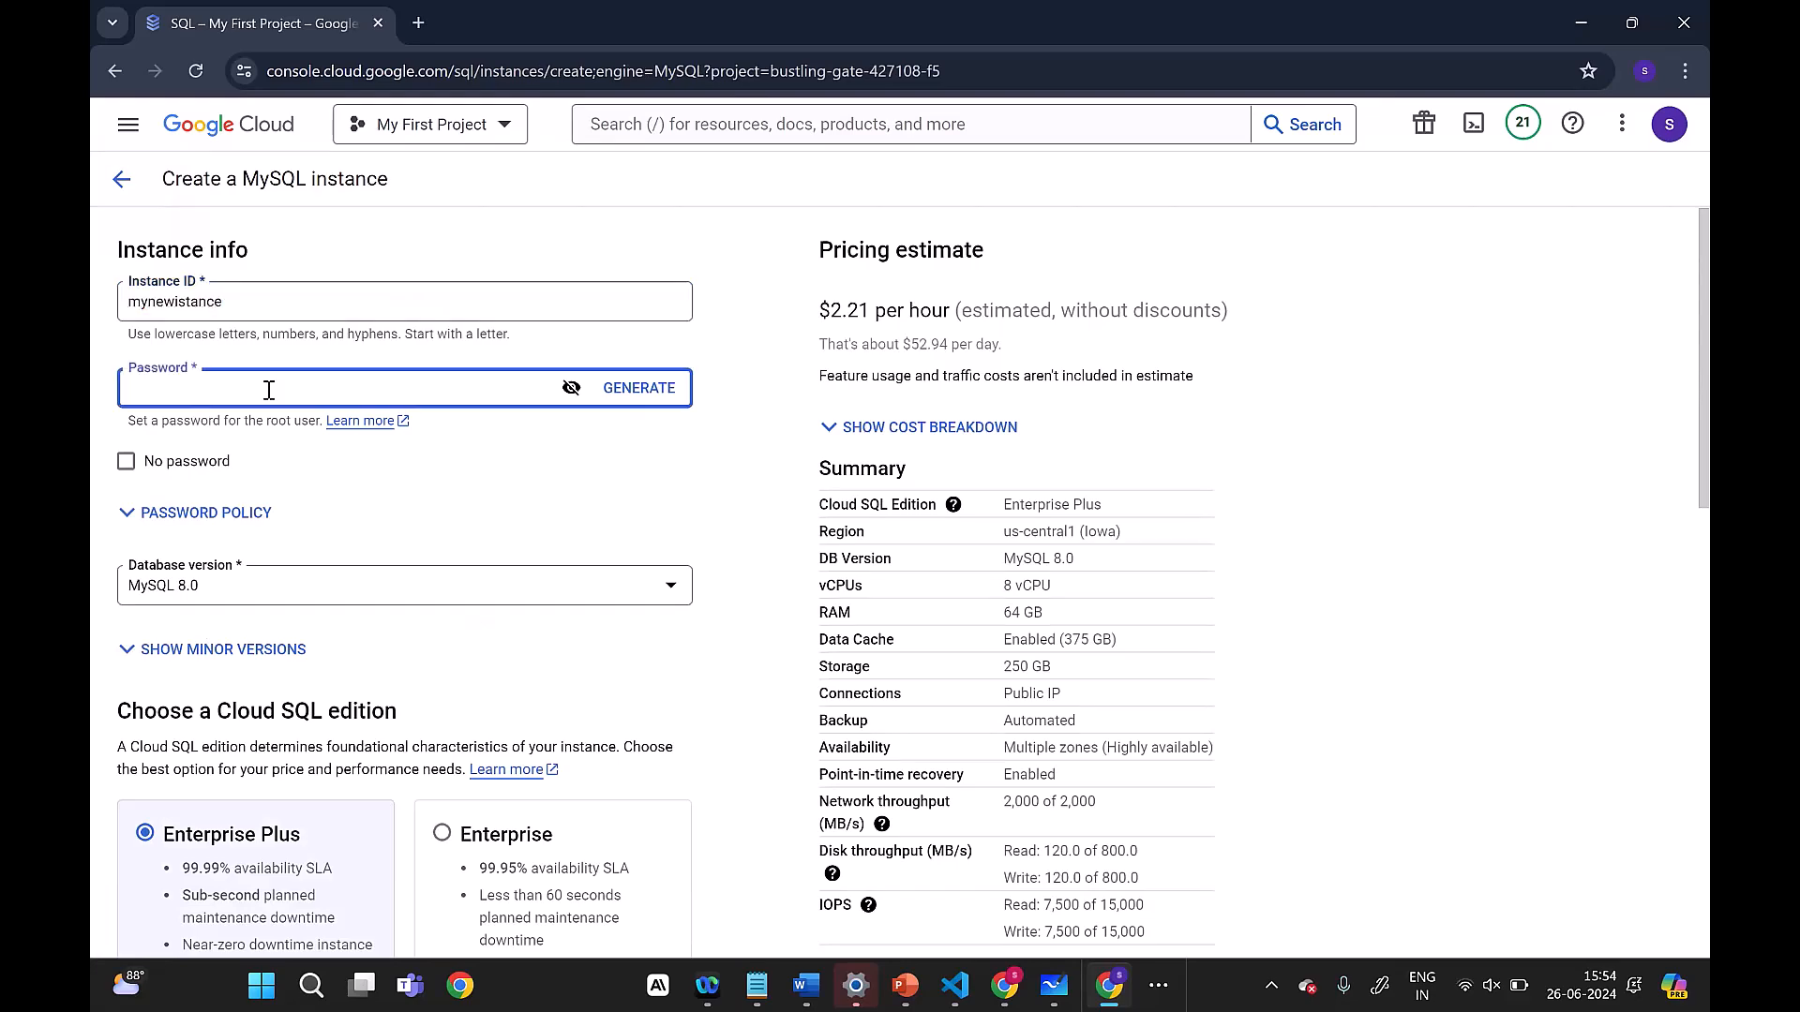
text(••)
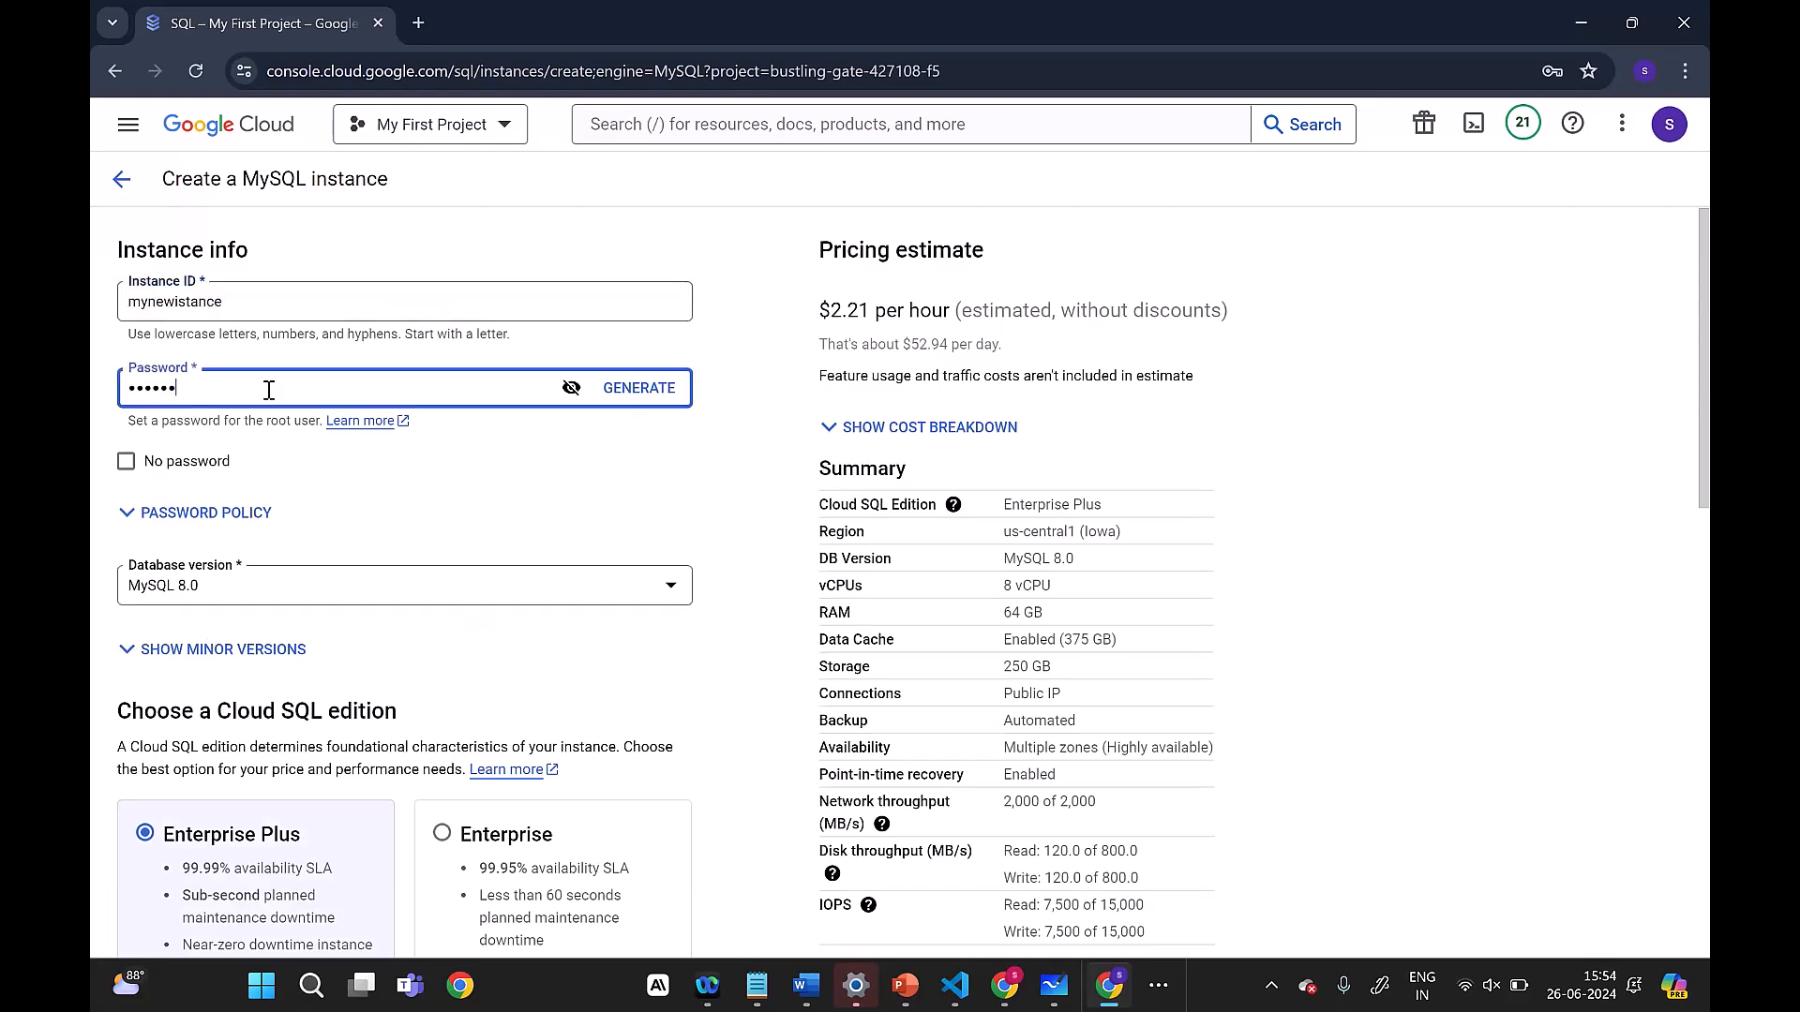
text(••••••••••••)
click(570, 387)
click(497, 388)
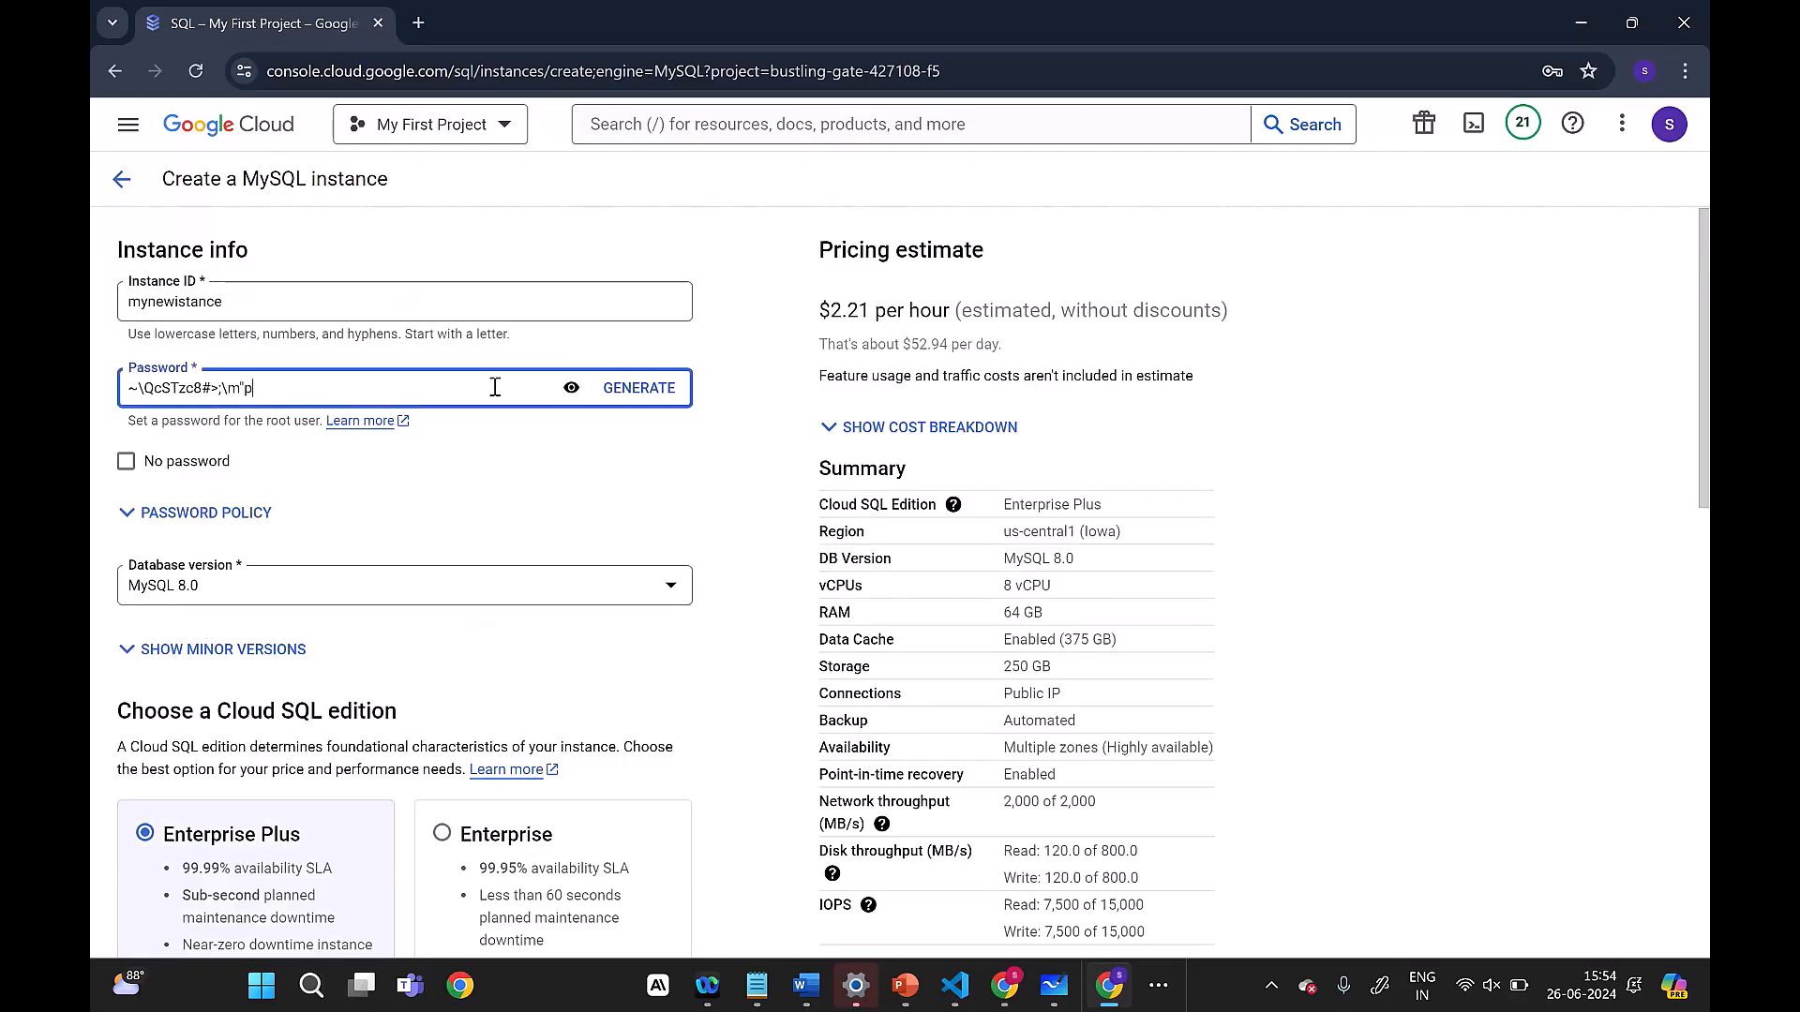
Step: Replace the generated value in the Password field with a custom root password and hide its characters
key(BackSpace)
key(BackSpace)
key(BackSpace)
key(BackSpace)
key(BackSpace)
key(BackSpace)
key(BackSpace)
key(BackSpace)
key(BackSpace)
key(BackSpace)
key(BackSpace)
key(BackSpace)
key(BackSpace)
key(BackSpace)
key(BackSpace)
click(571, 387)
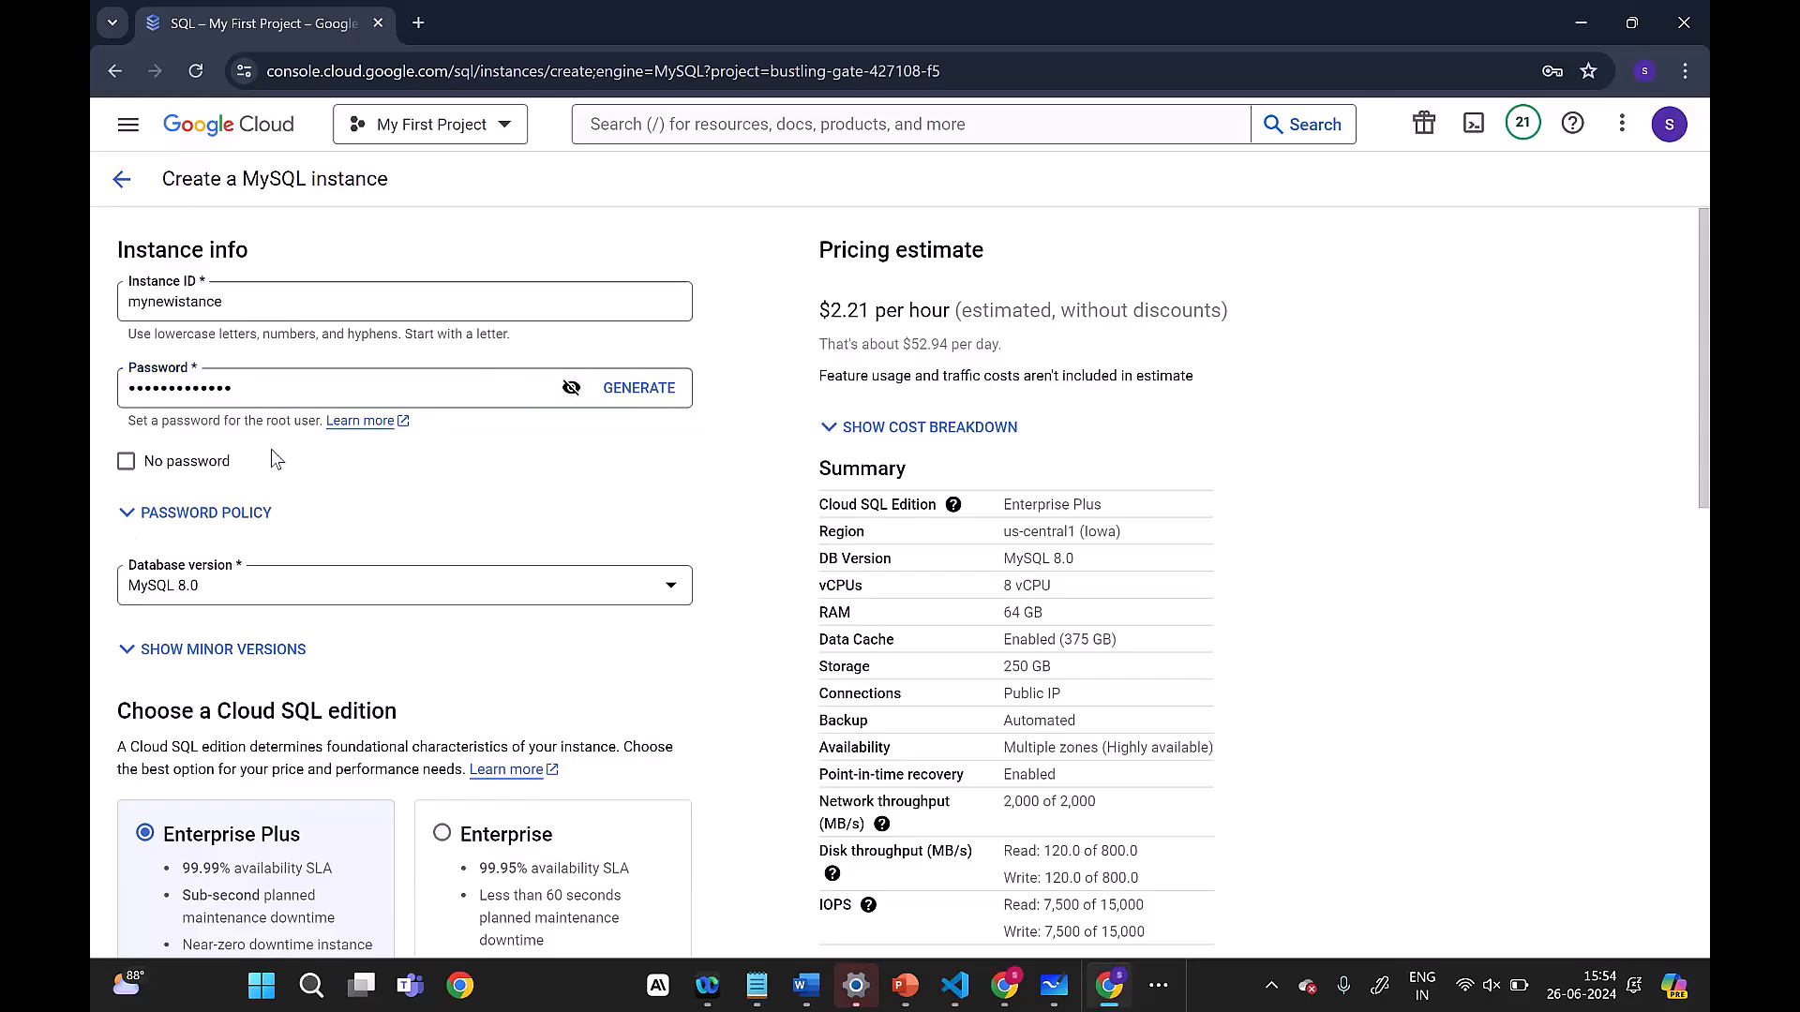
Step: Enable the No password option for the root user and choose MySQL 8.0 as the database version
click(125, 462)
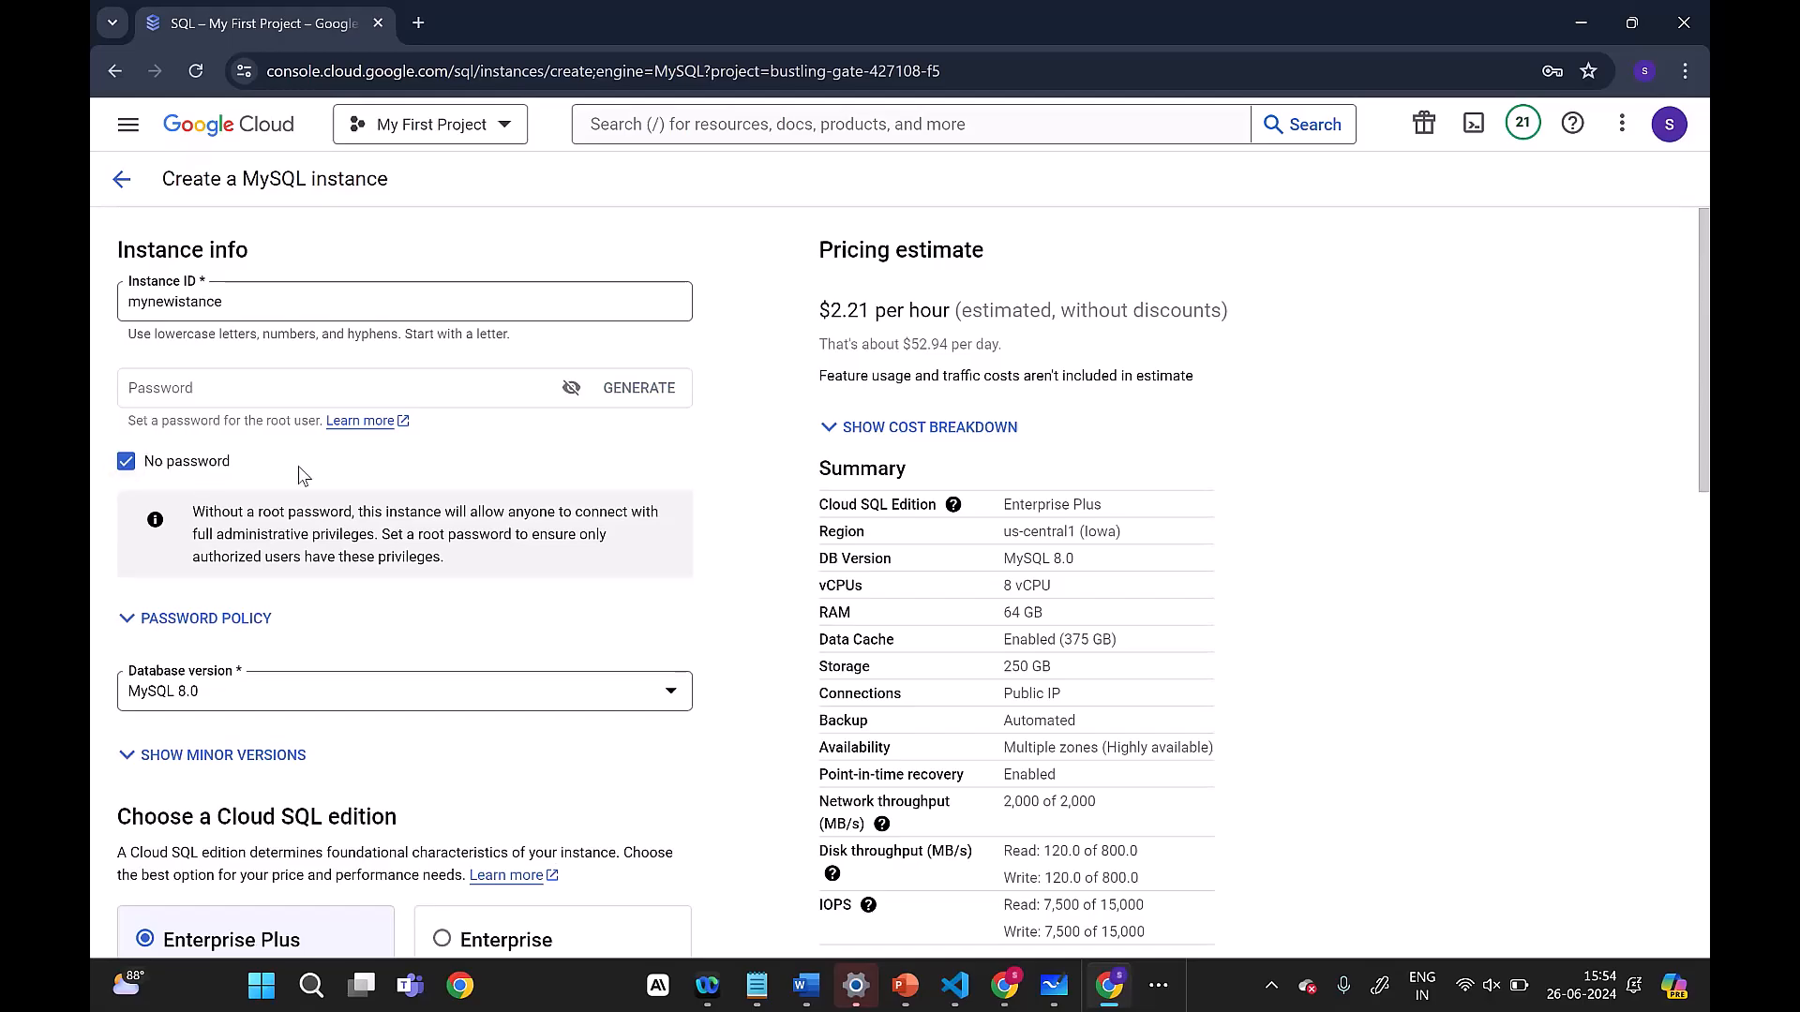
scroll(303, 476, down, 1)
scroll(303, 476, down, 1)
scroll(294, 623, up, 3)
click(255, 698)
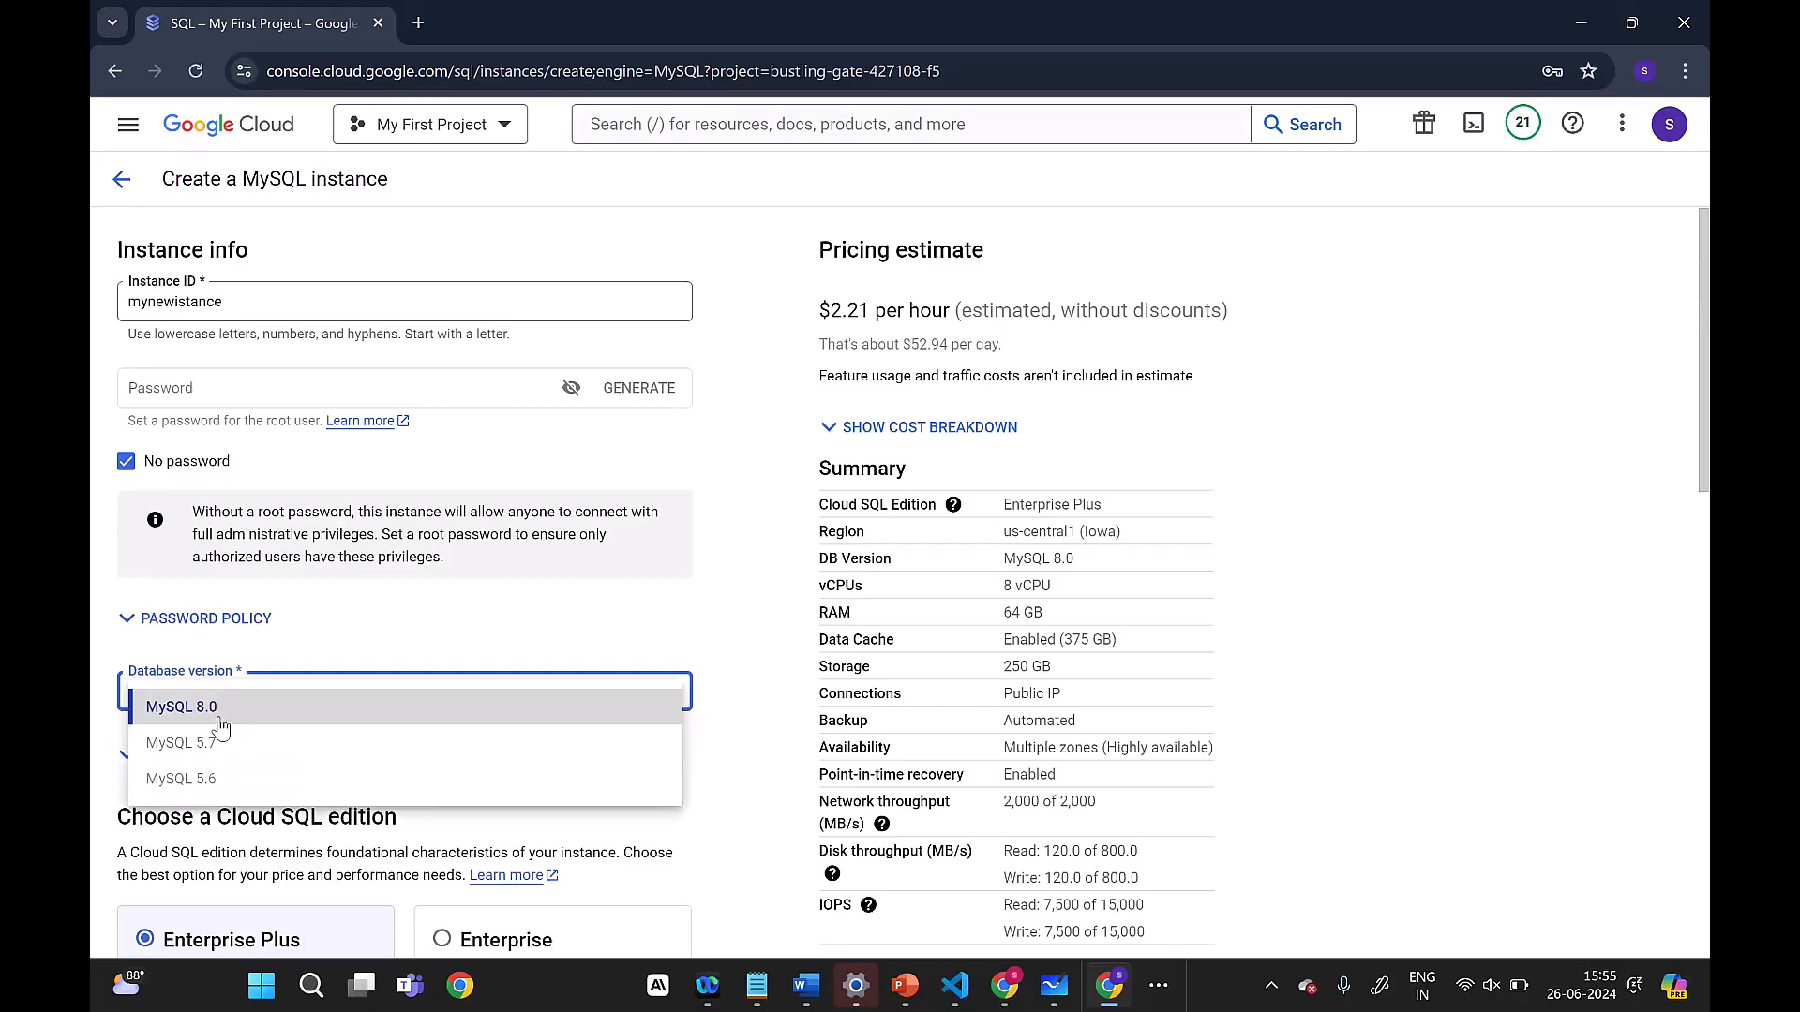
click(220, 718)
Step: Compare the availability SLA and planned maintenance downtime of the Enterprise Plus and Enterprise editions
scroll(401, 677, down, 2)
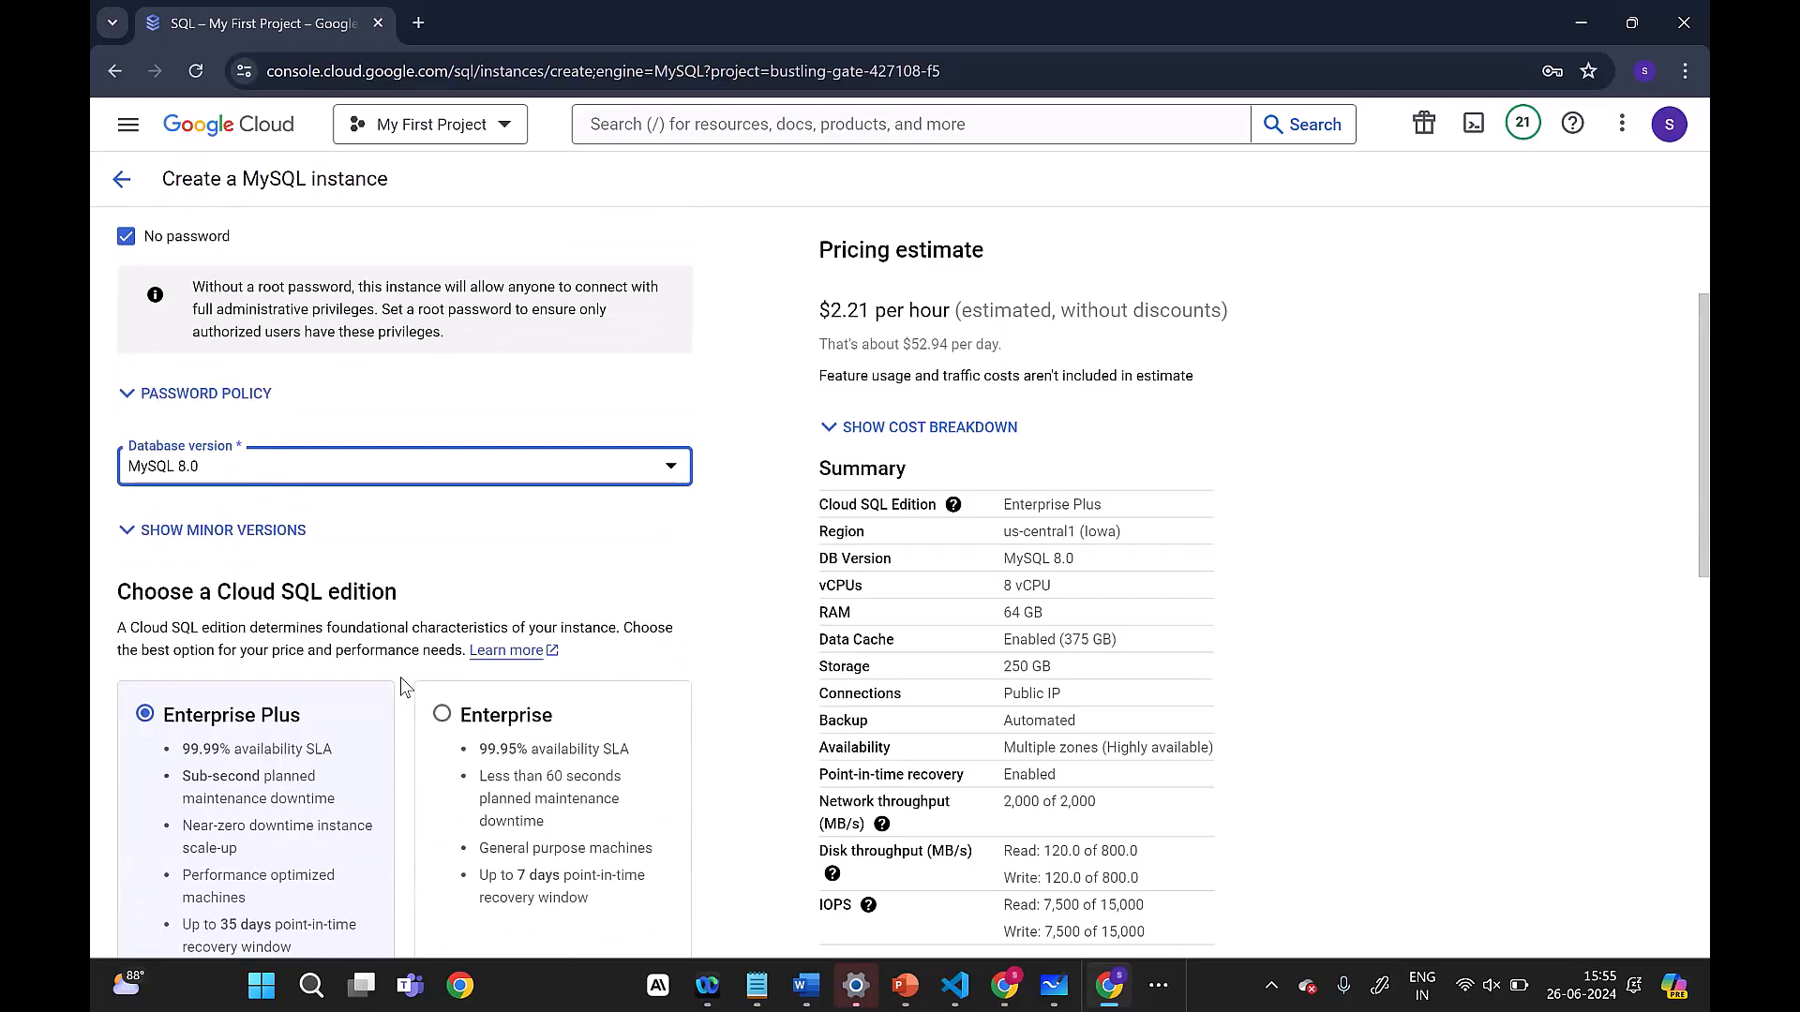
scroll(402, 682, down, 3)
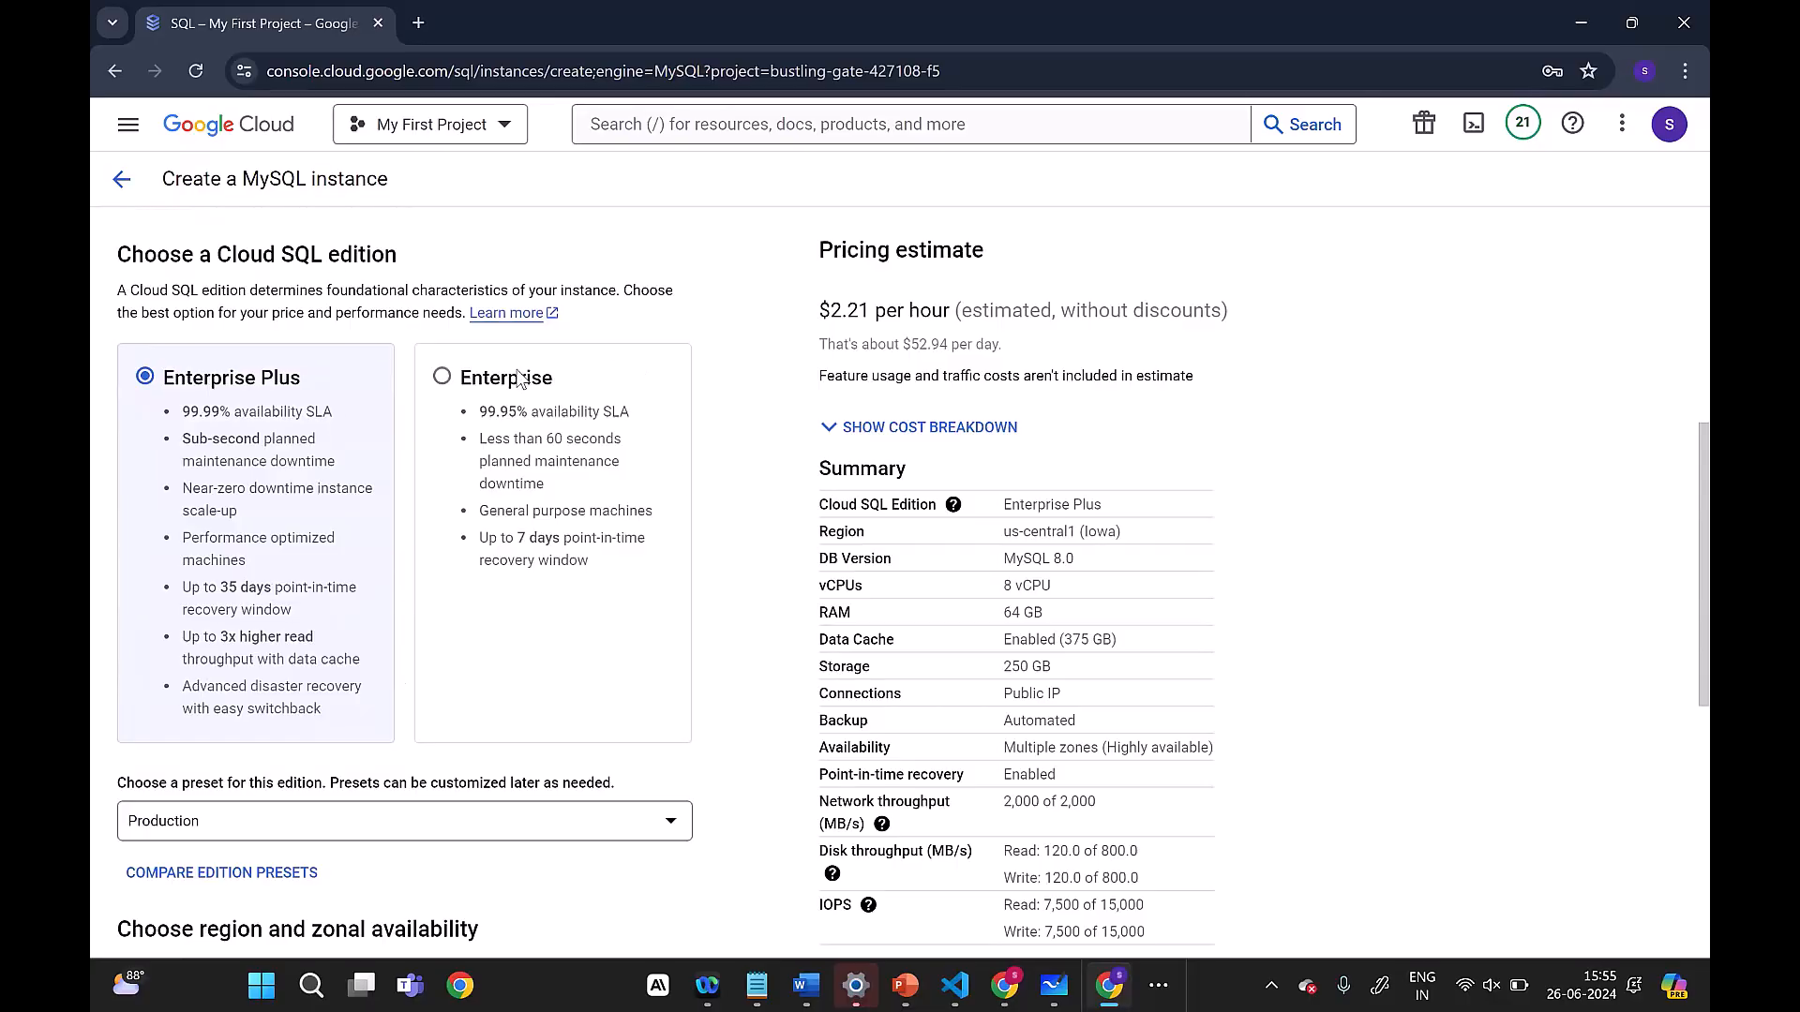
mouse_move(233, 416)
mouse_down()
mouse_move(178, 417)
mouse_move(253, 430)
mouse_up()
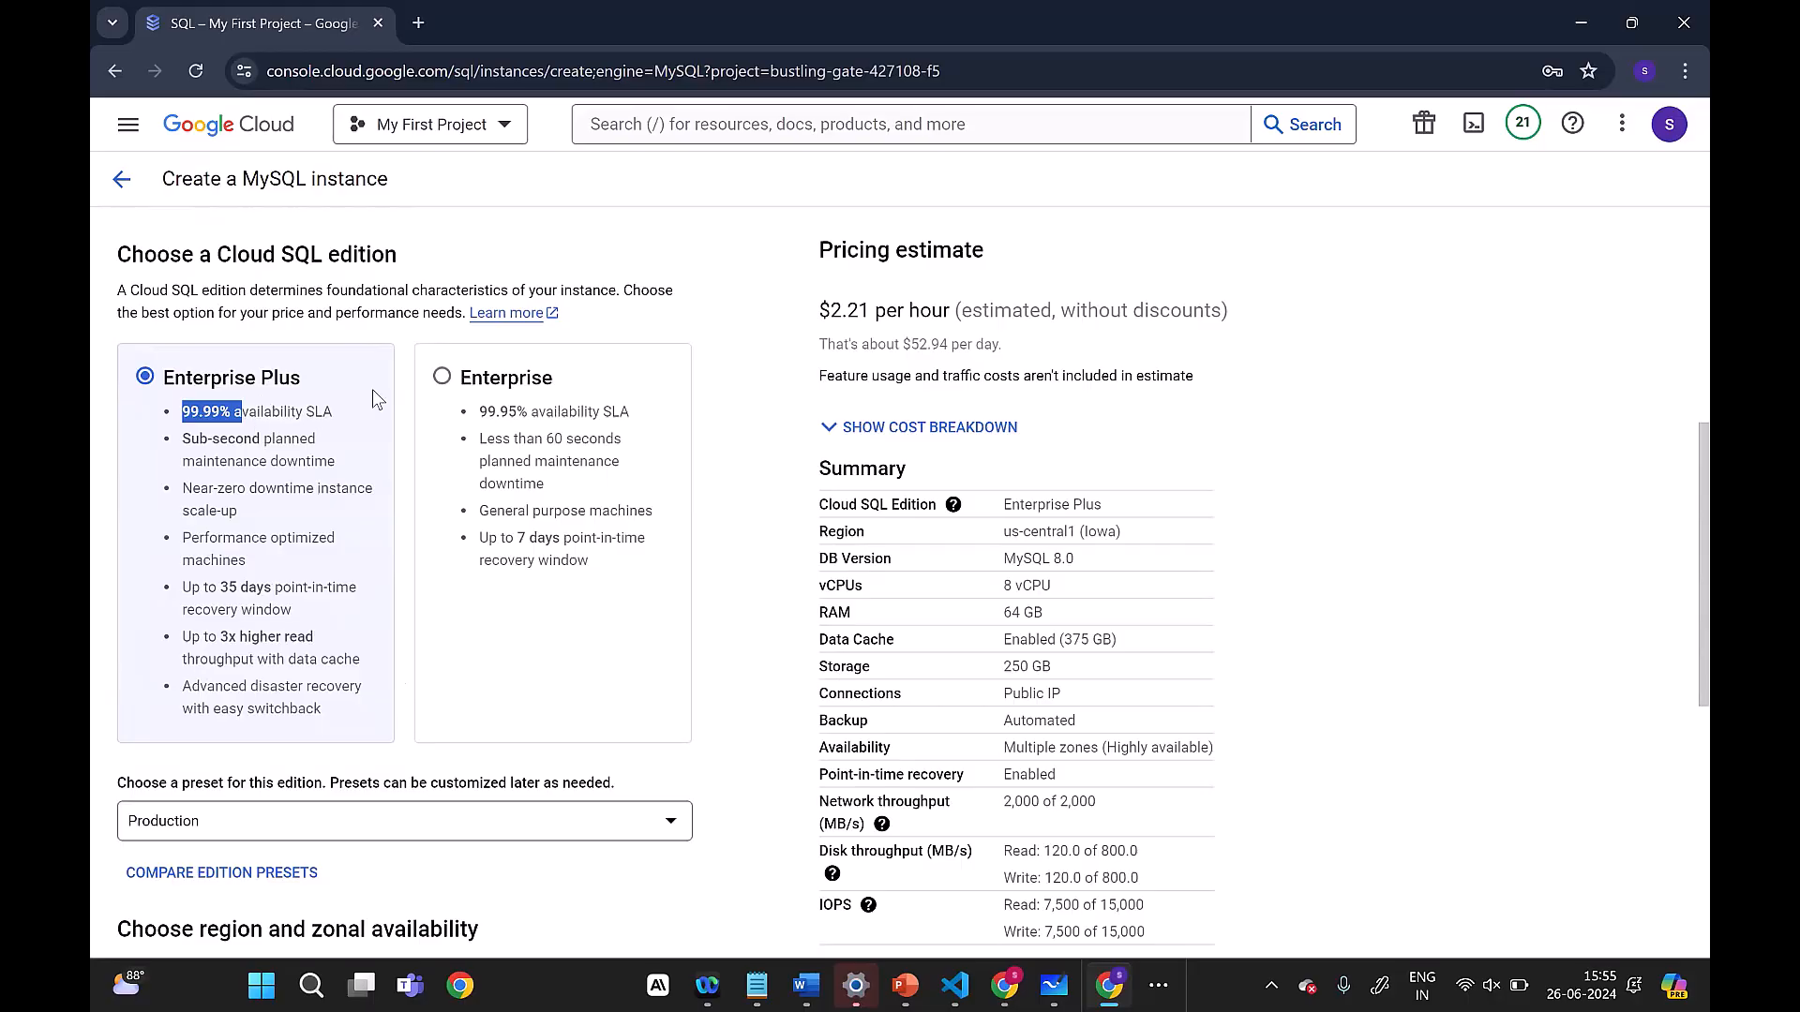
drag(477, 419, 517, 421)
click(656, 403)
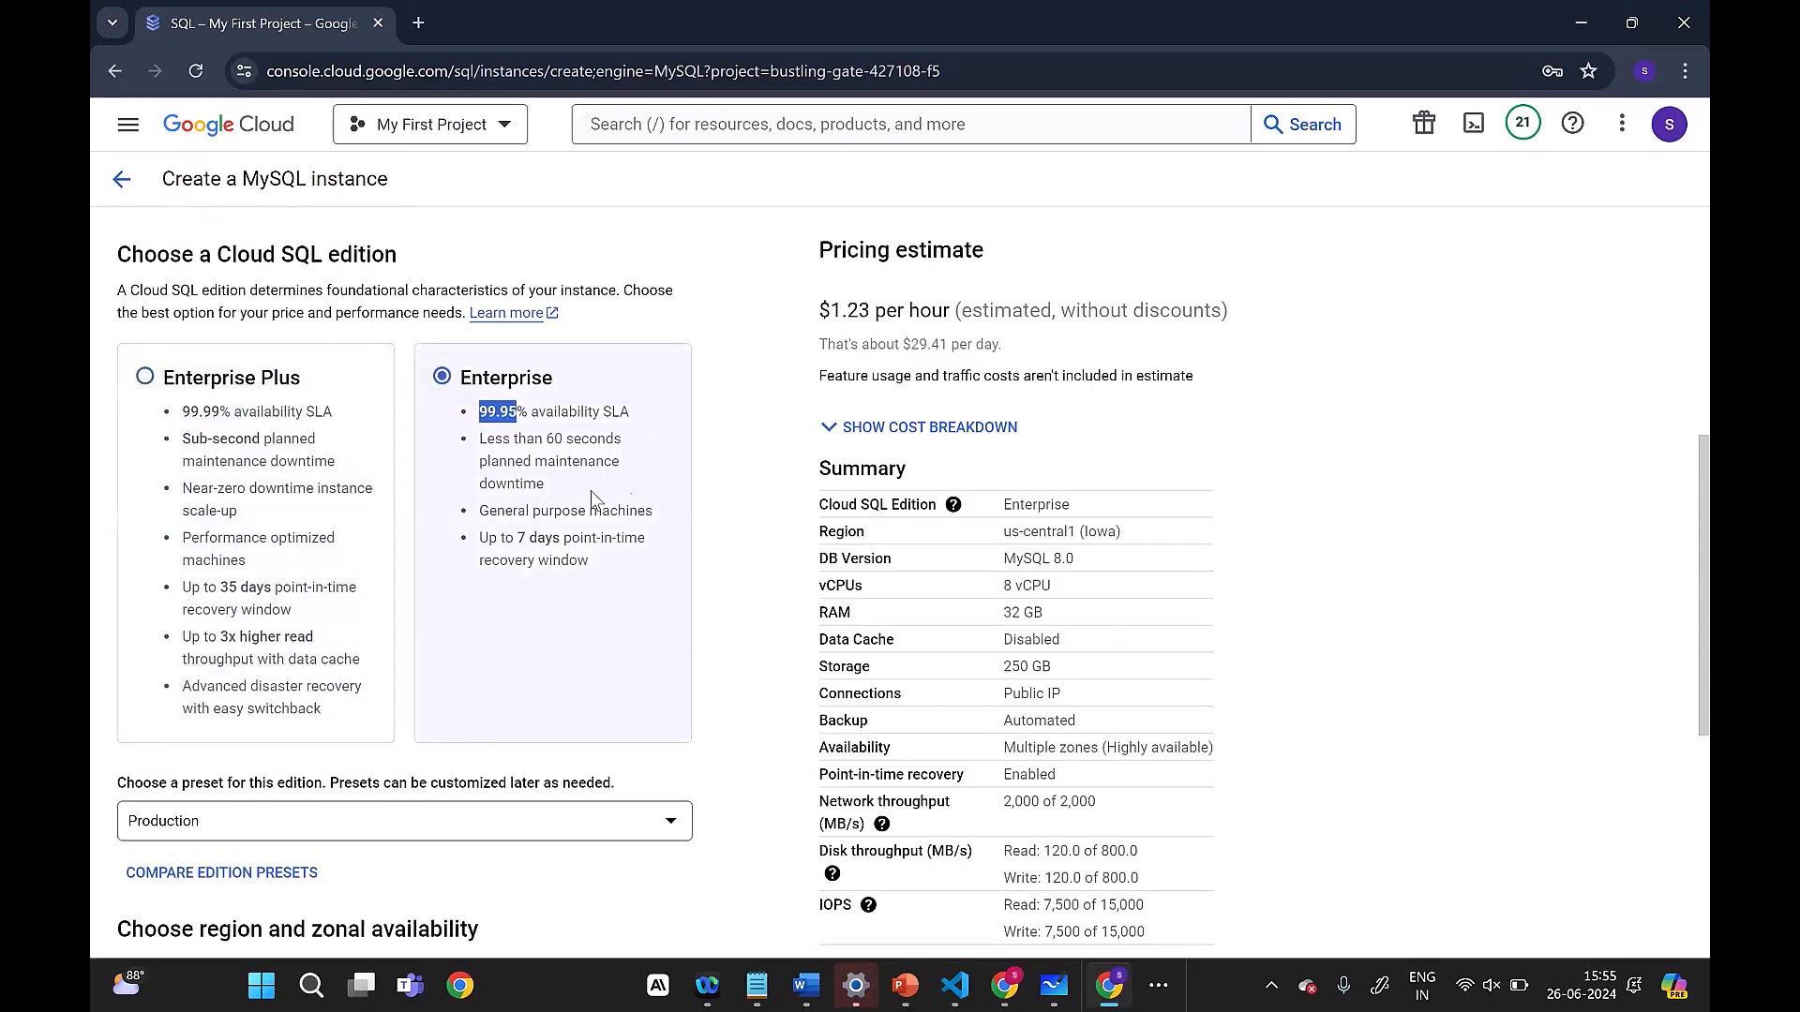
drag(481, 446, 596, 488)
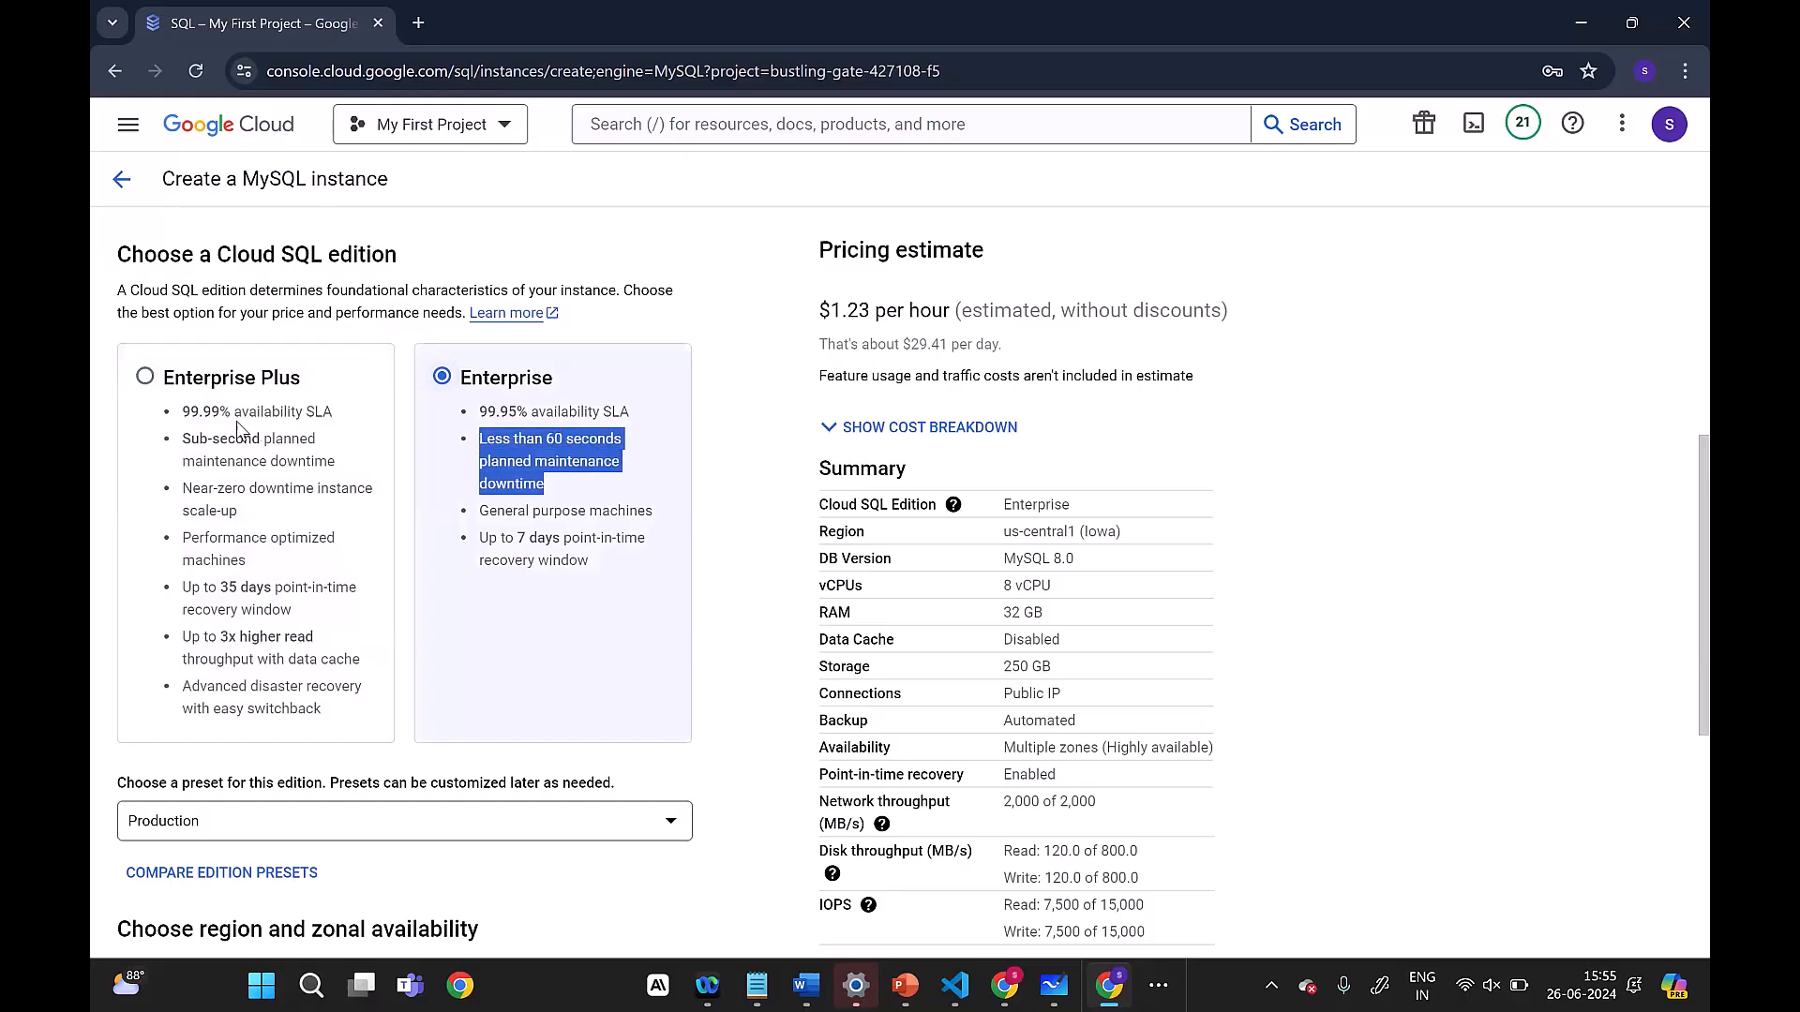
drag(184, 439, 356, 457)
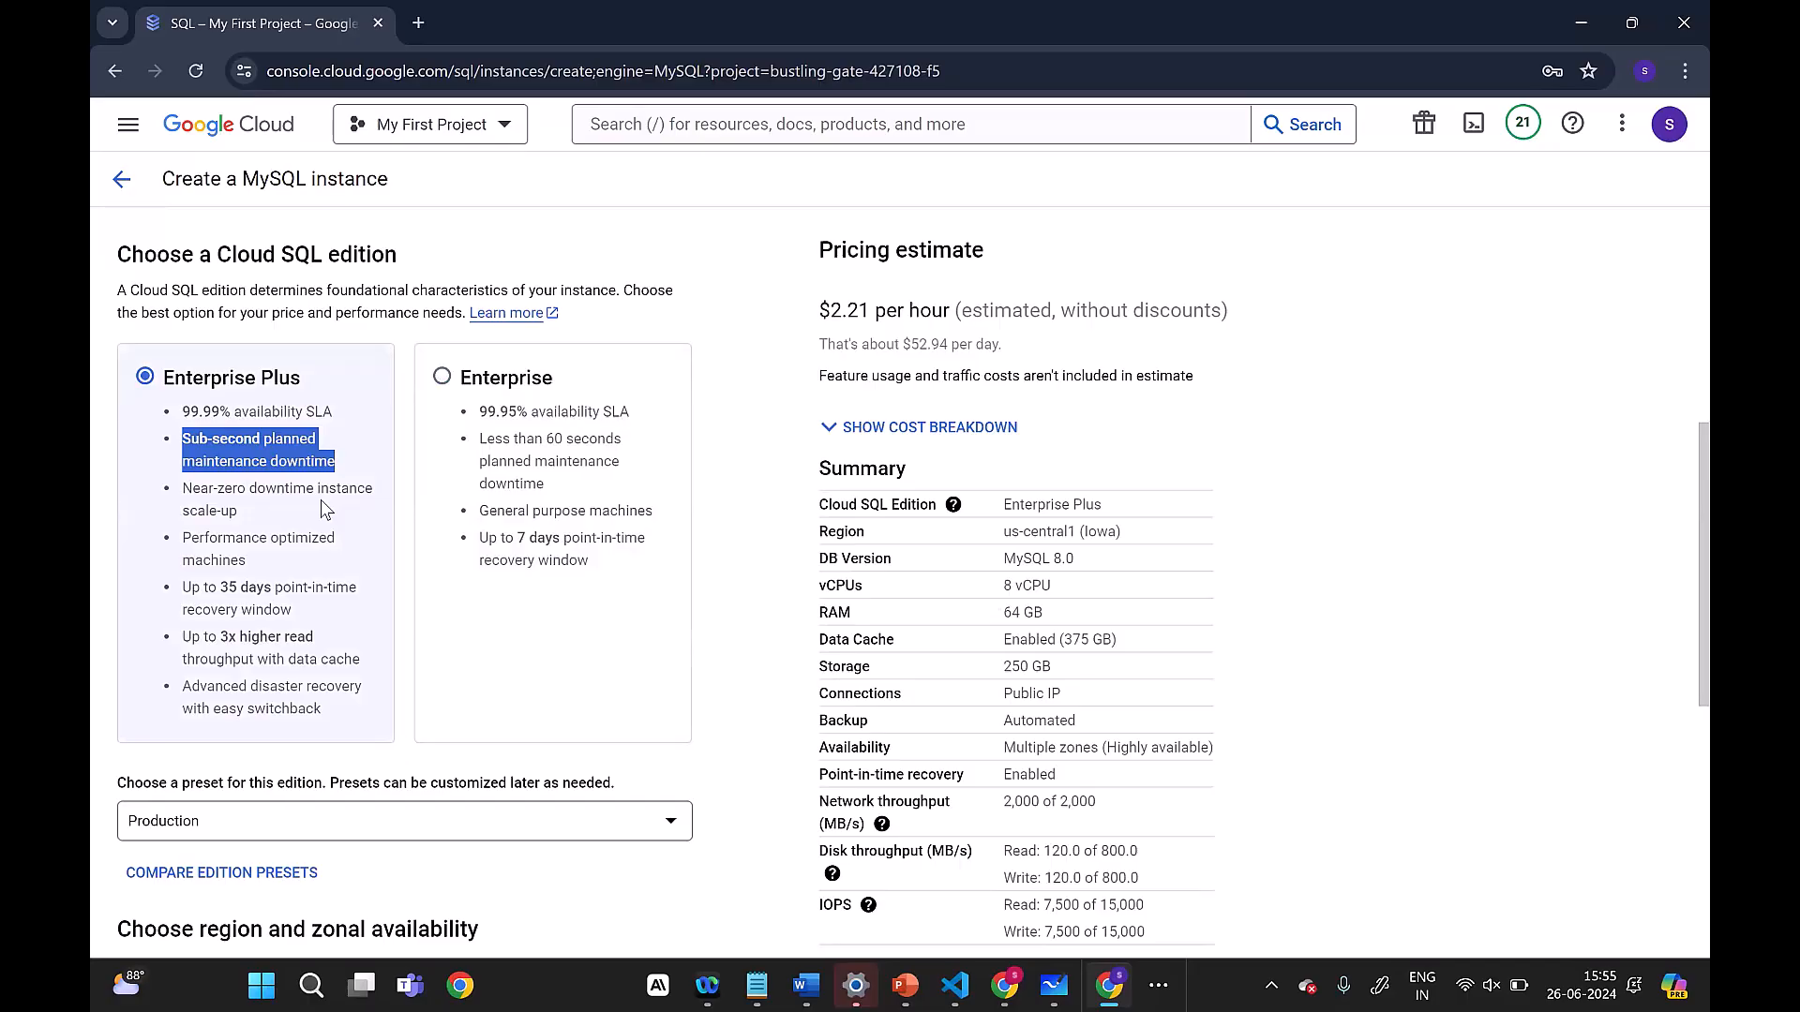
drag(551, 480, 476, 438)
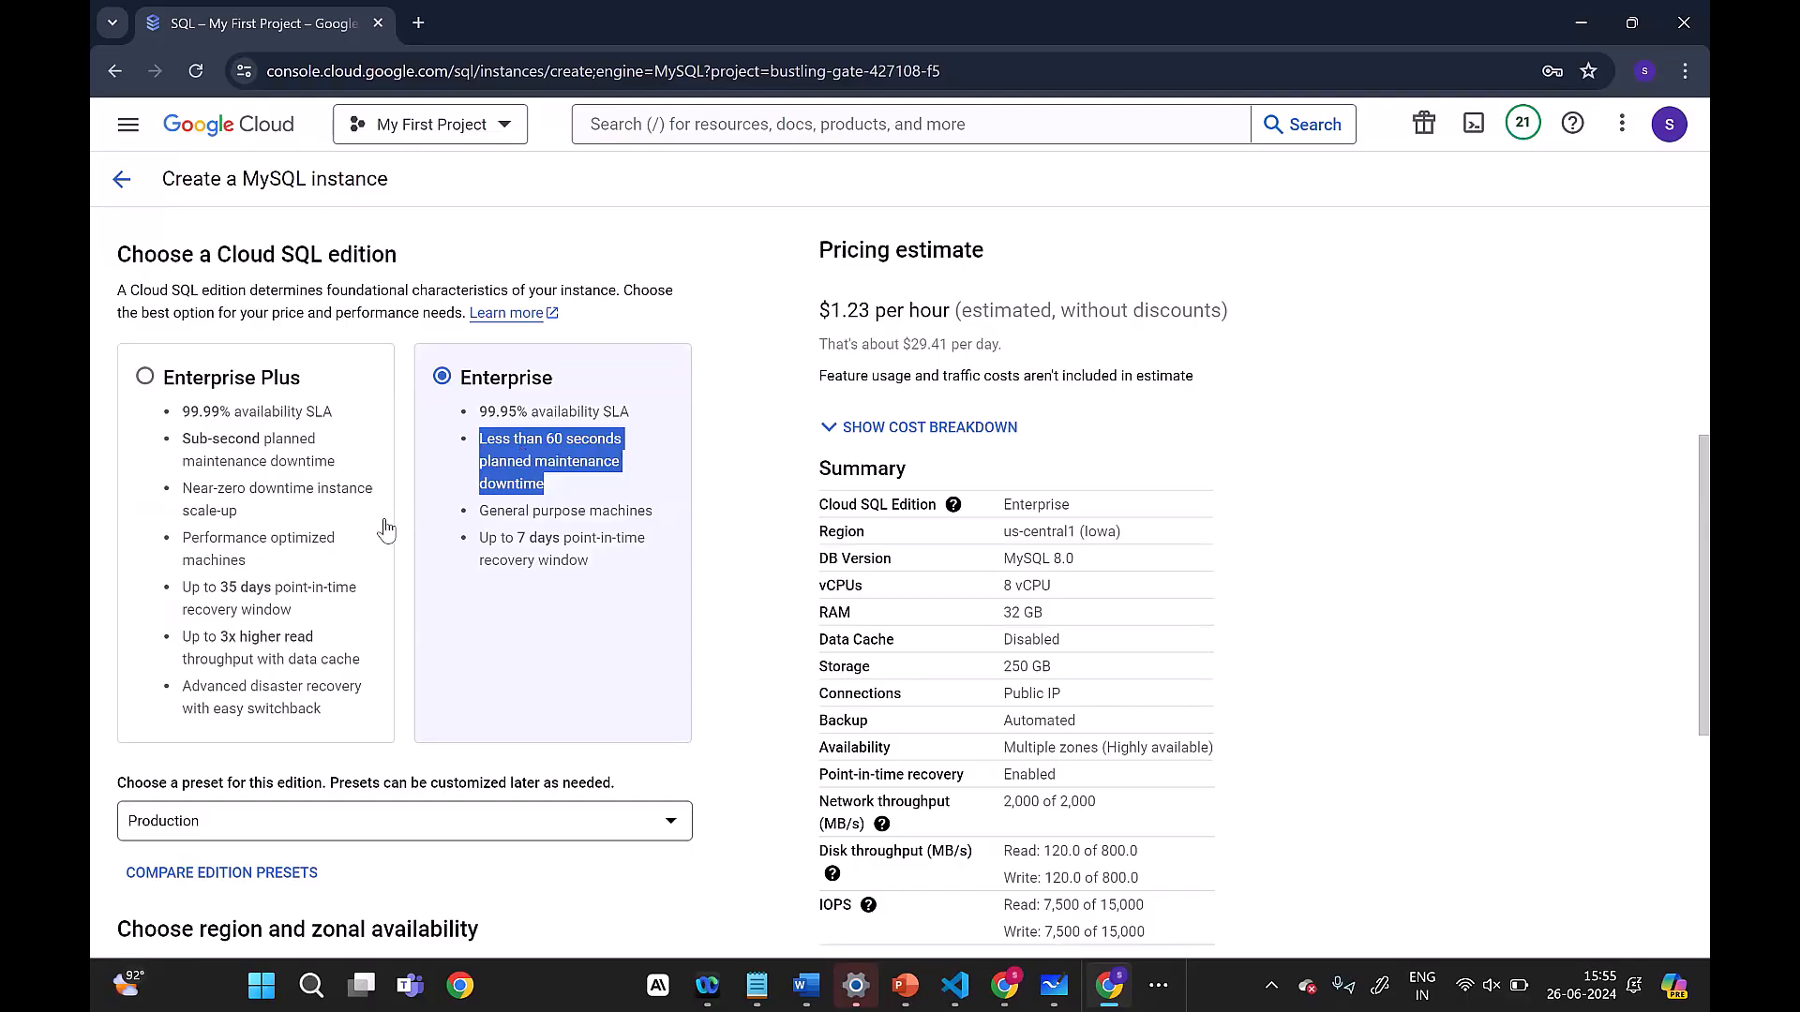
Step: Compare the editions' point-in-time recovery windows and read throughput, and select the Enterprise edition
drag(257, 589, 193, 540)
drag(319, 613, 146, 584)
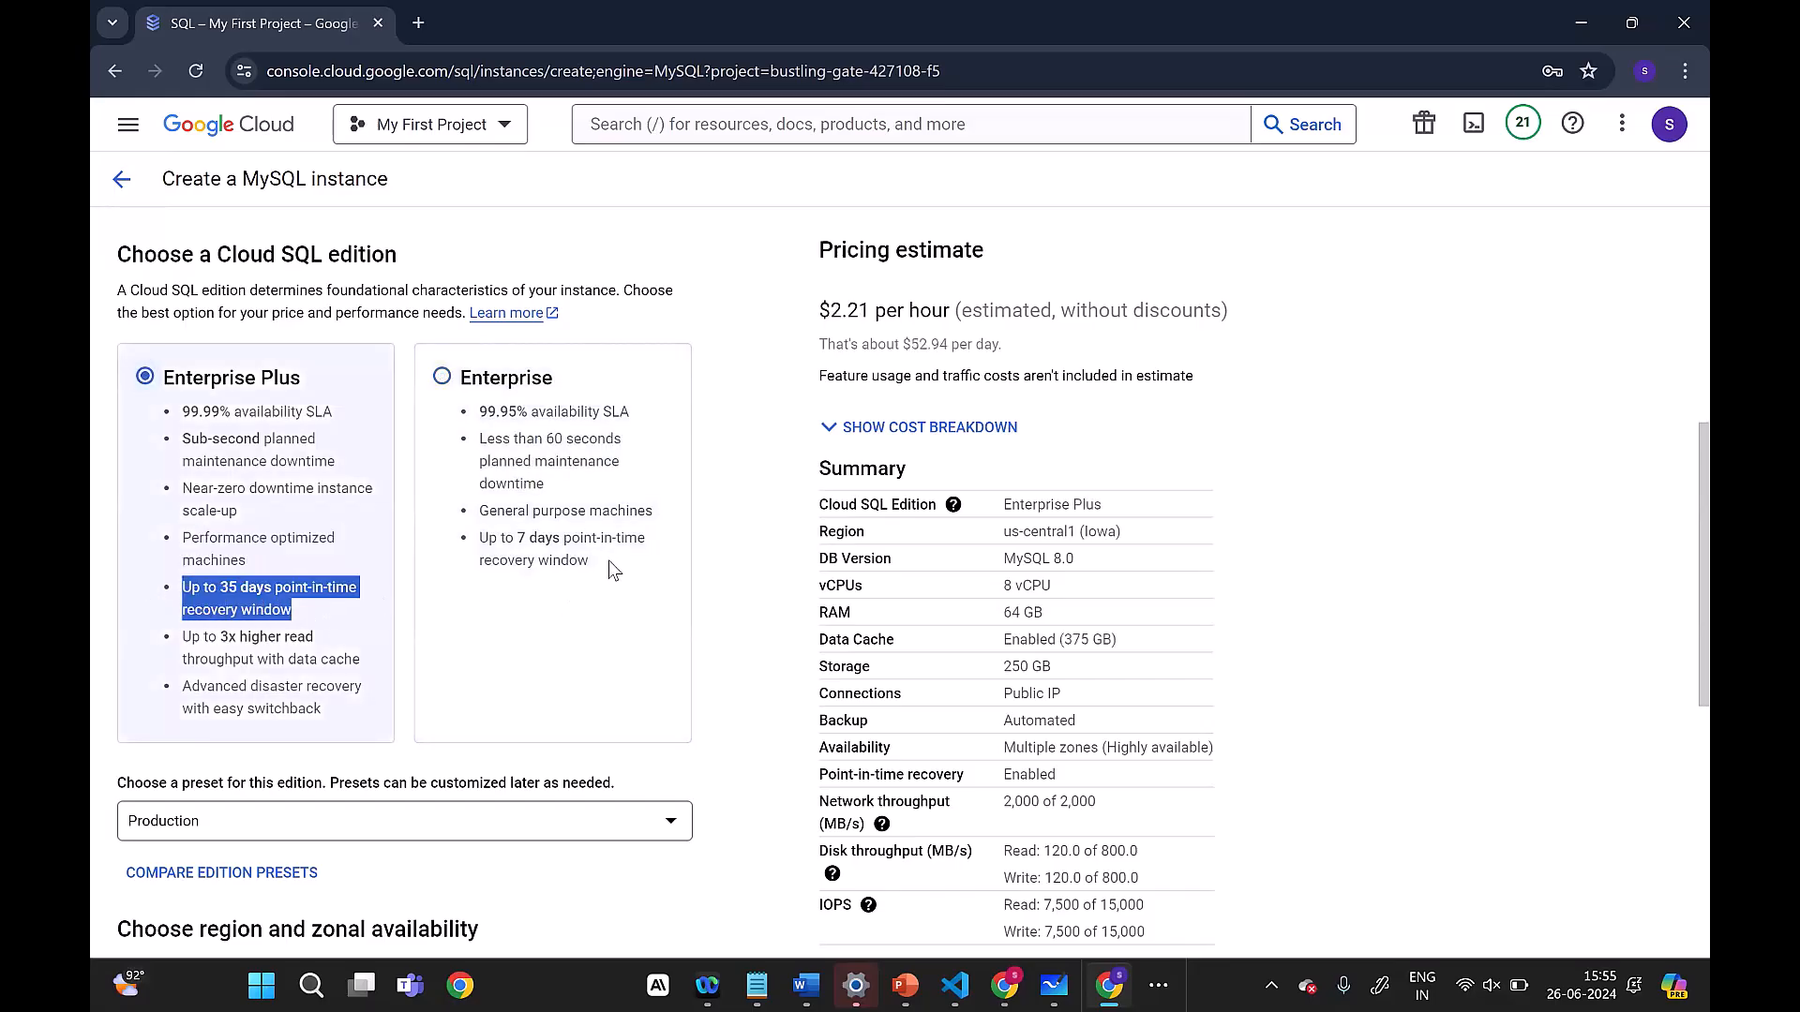
drag(615, 565, 461, 536)
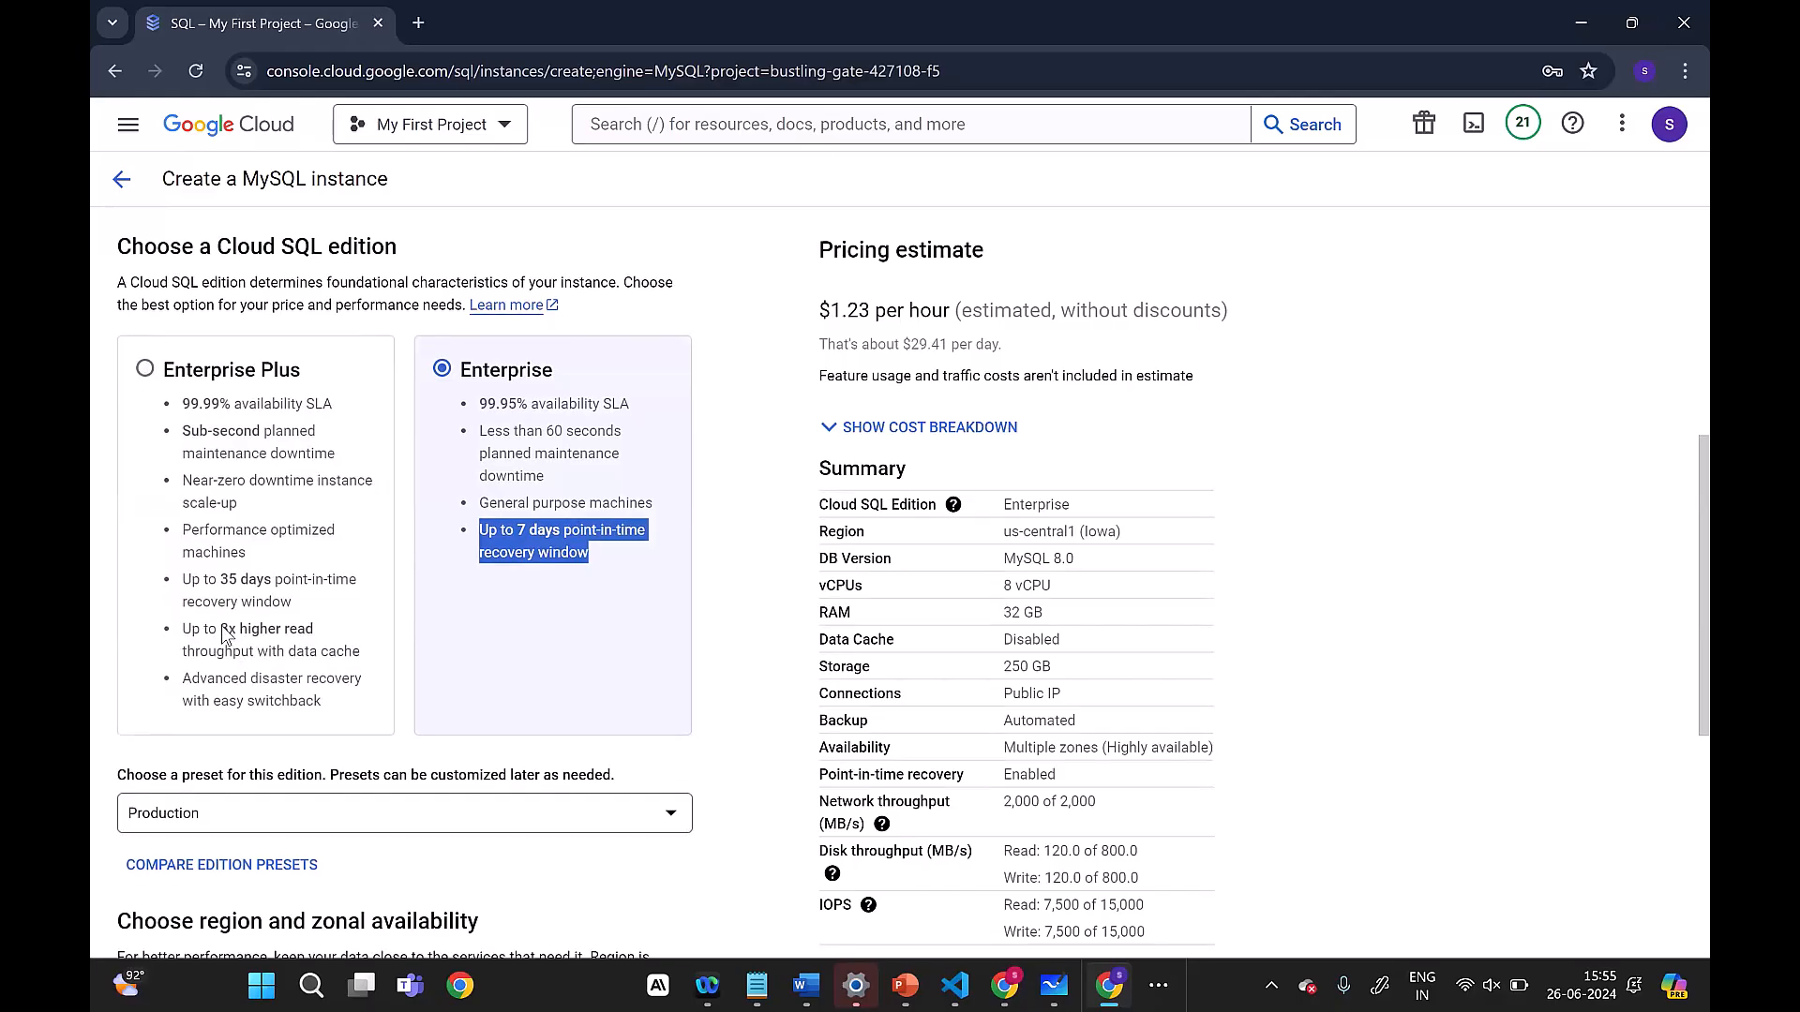
scroll(225, 645, down, 1)
drag(190, 525, 364, 563)
click(444, 583)
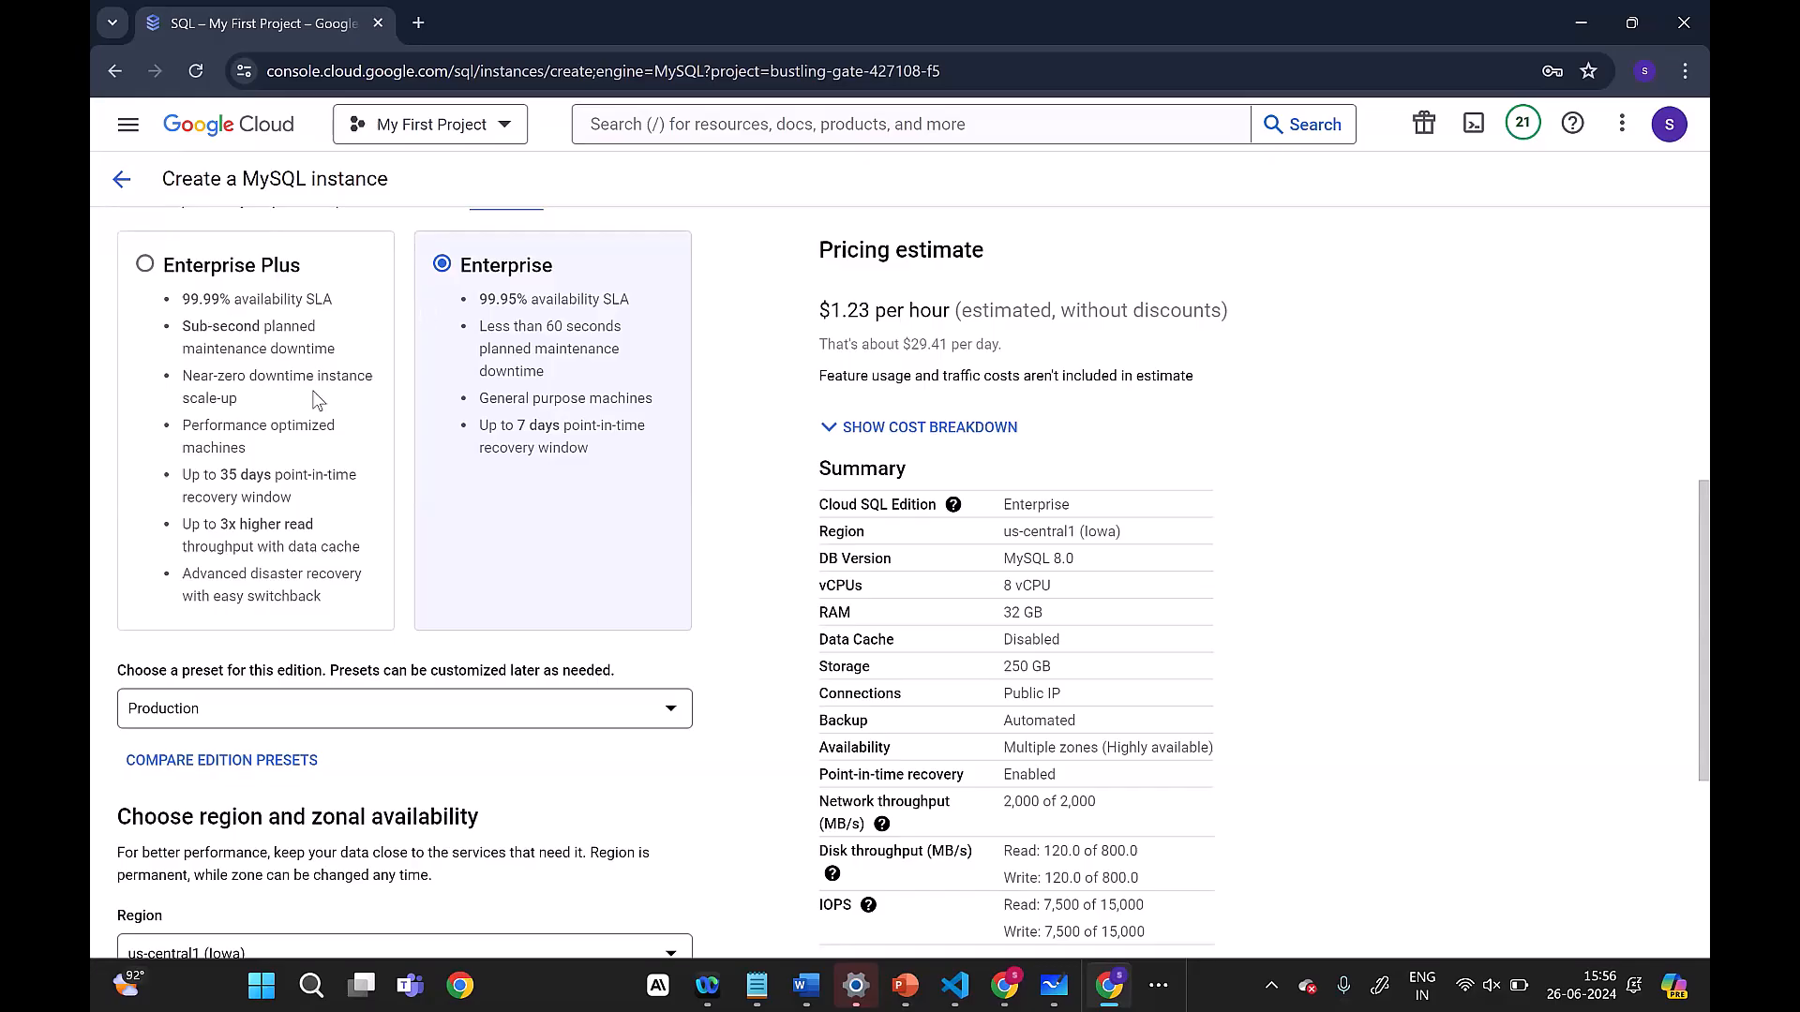
Step: Set the edition preset to Sandbox with 2 vCPU, 8 GB RAM, 10 GB storage and a single zone
scroll(319, 398, down, 2)
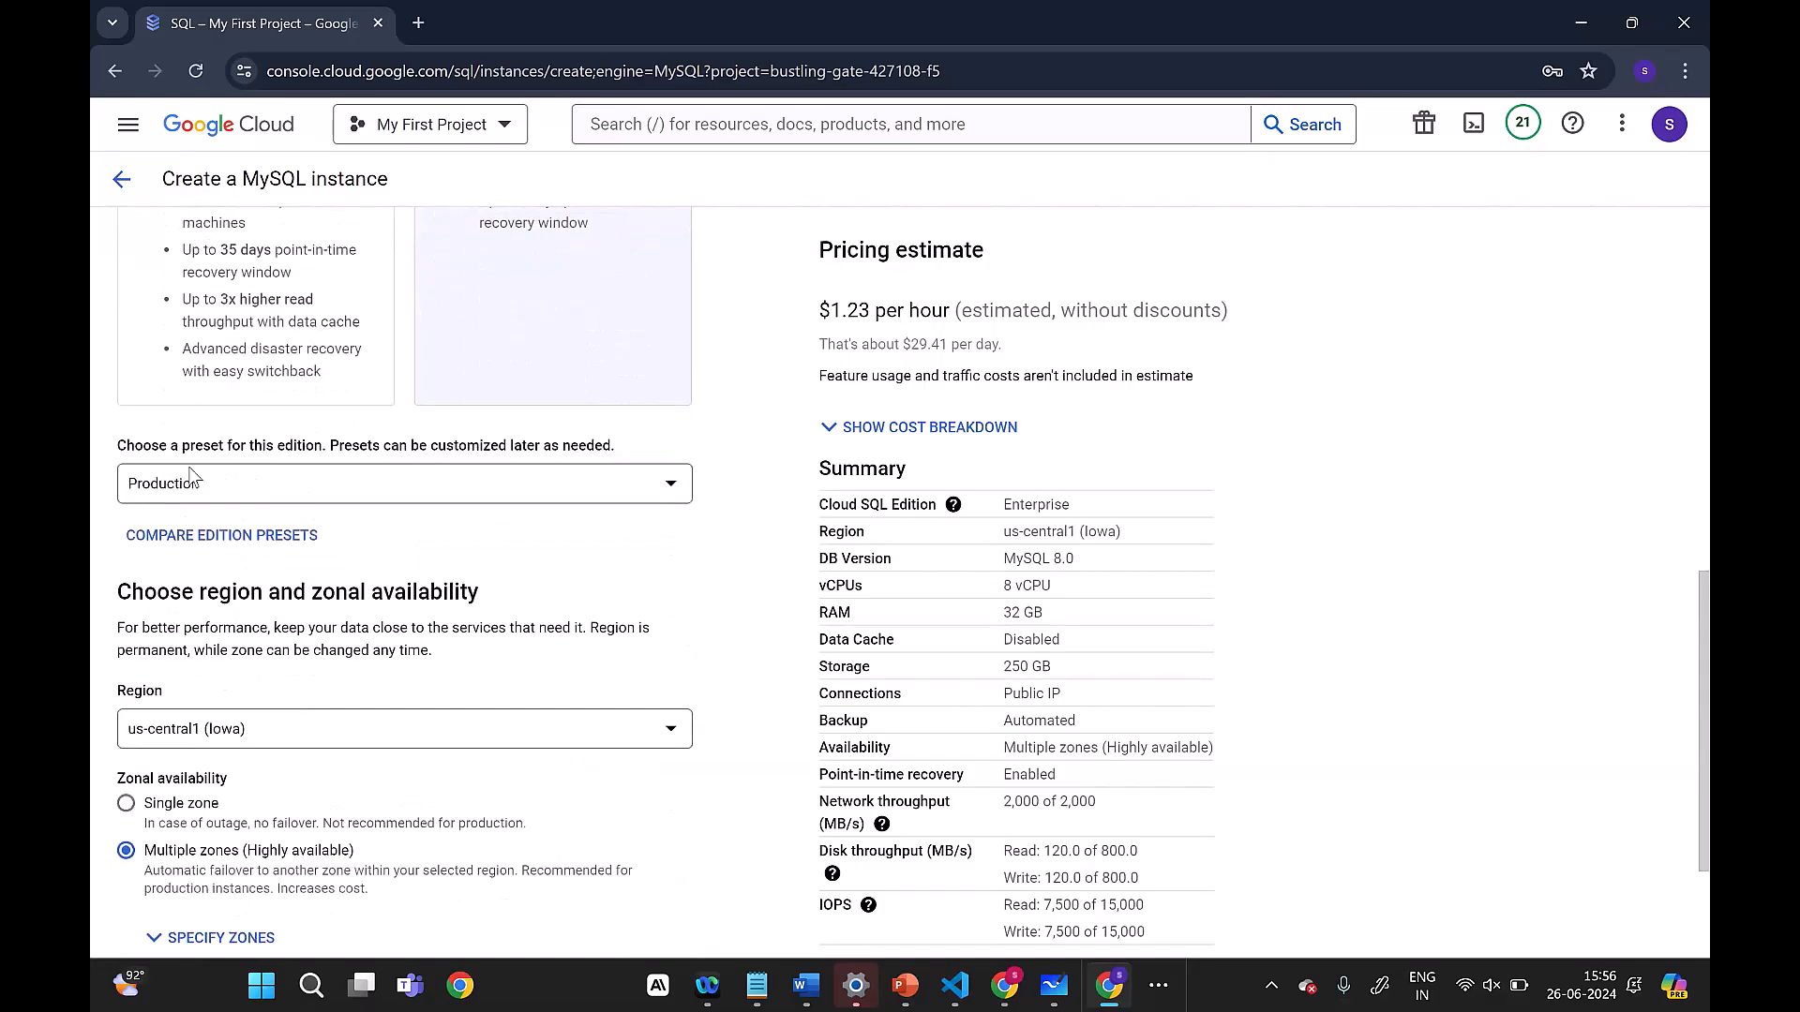
click(296, 506)
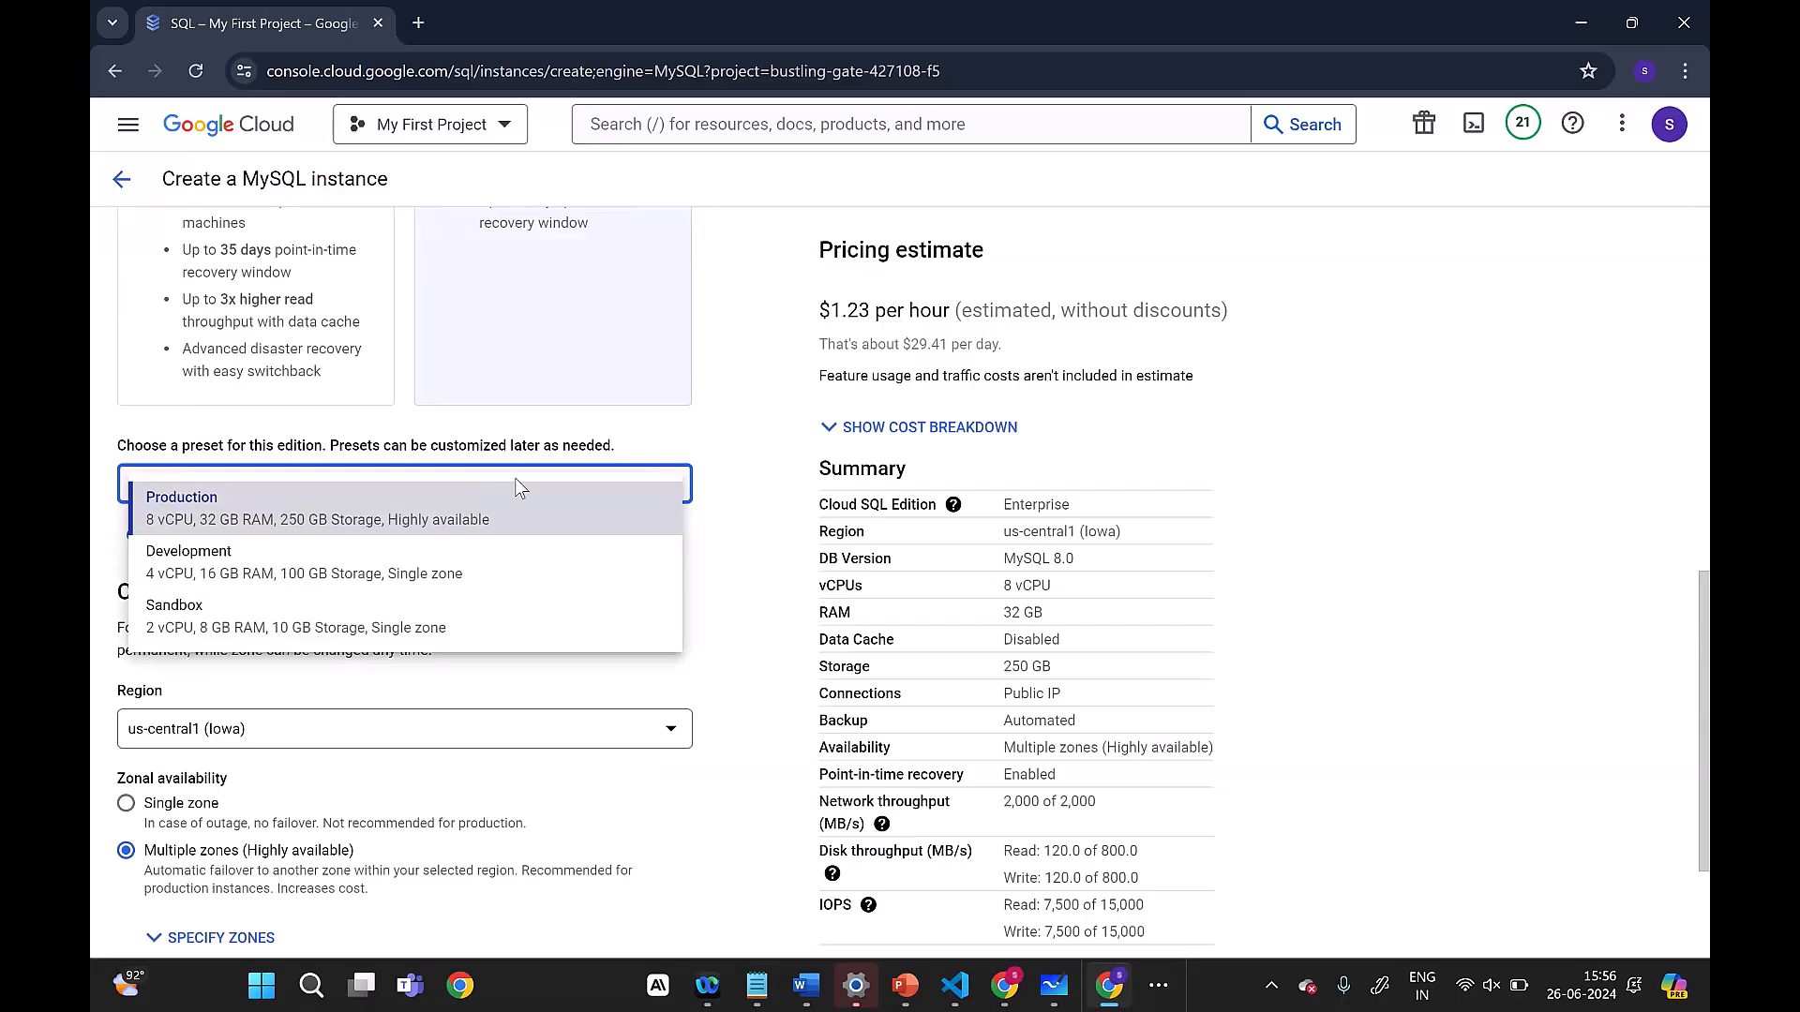
click(327, 608)
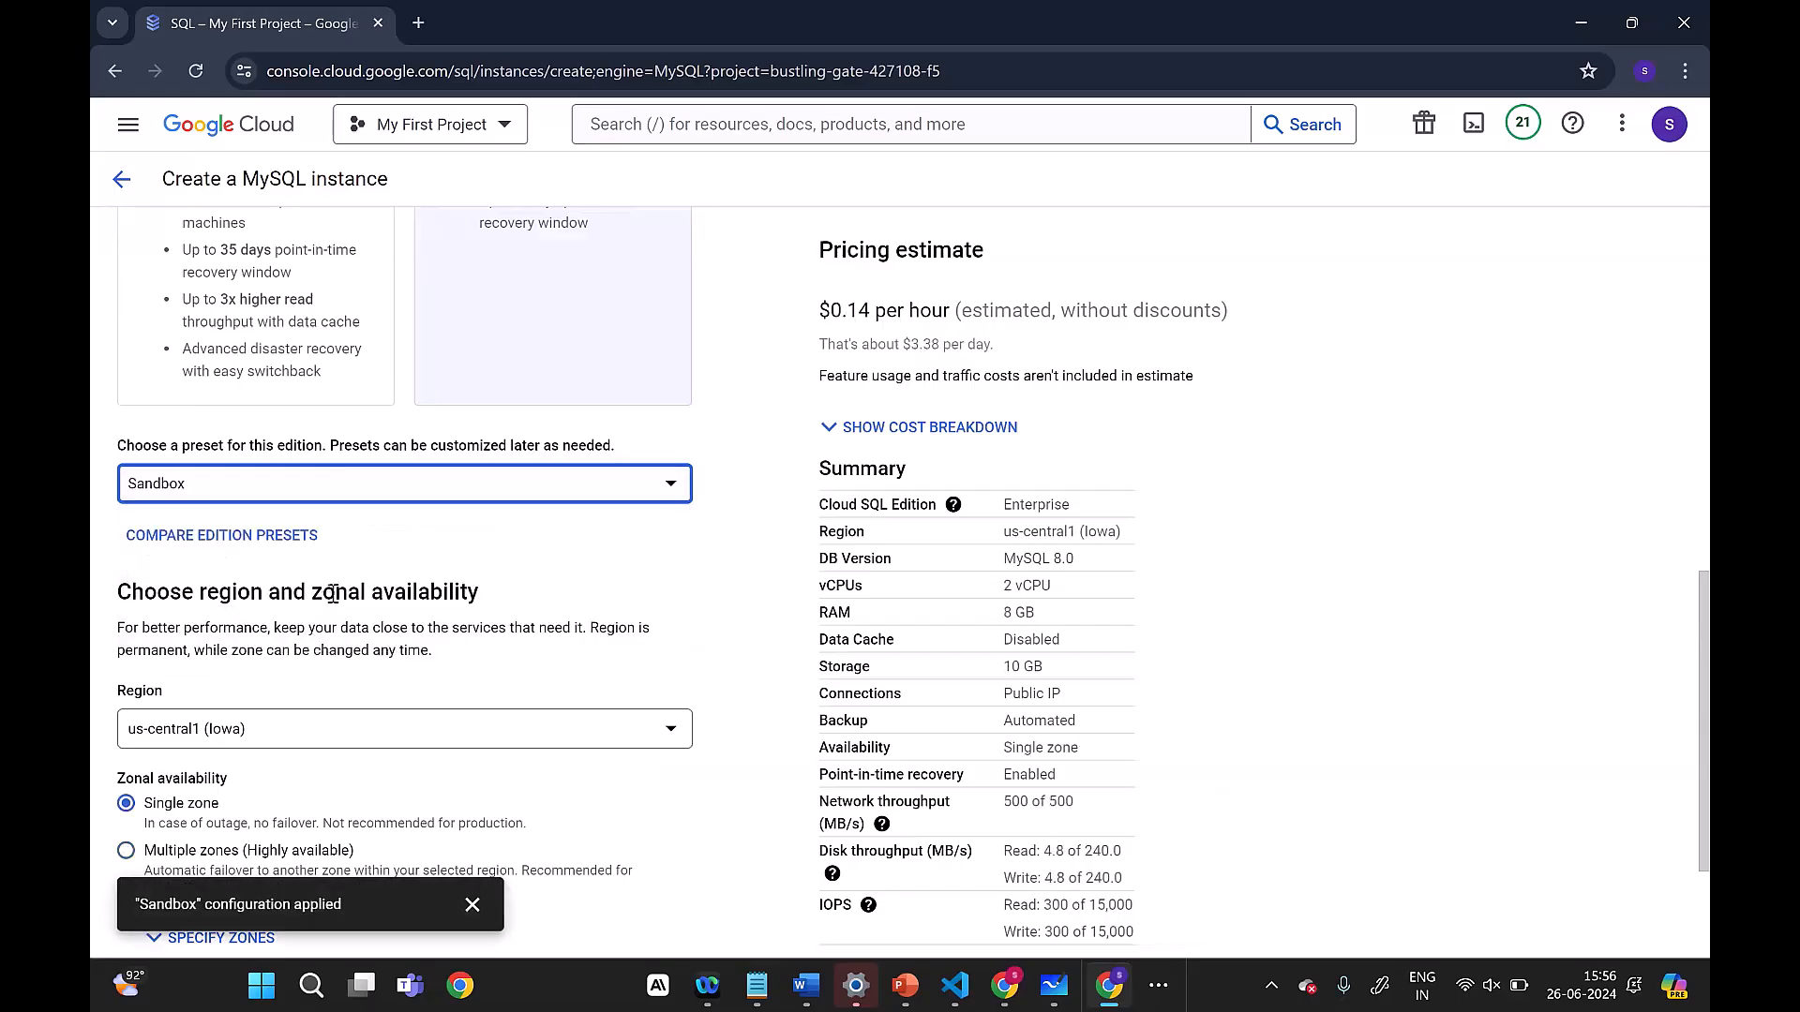
click(291, 487)
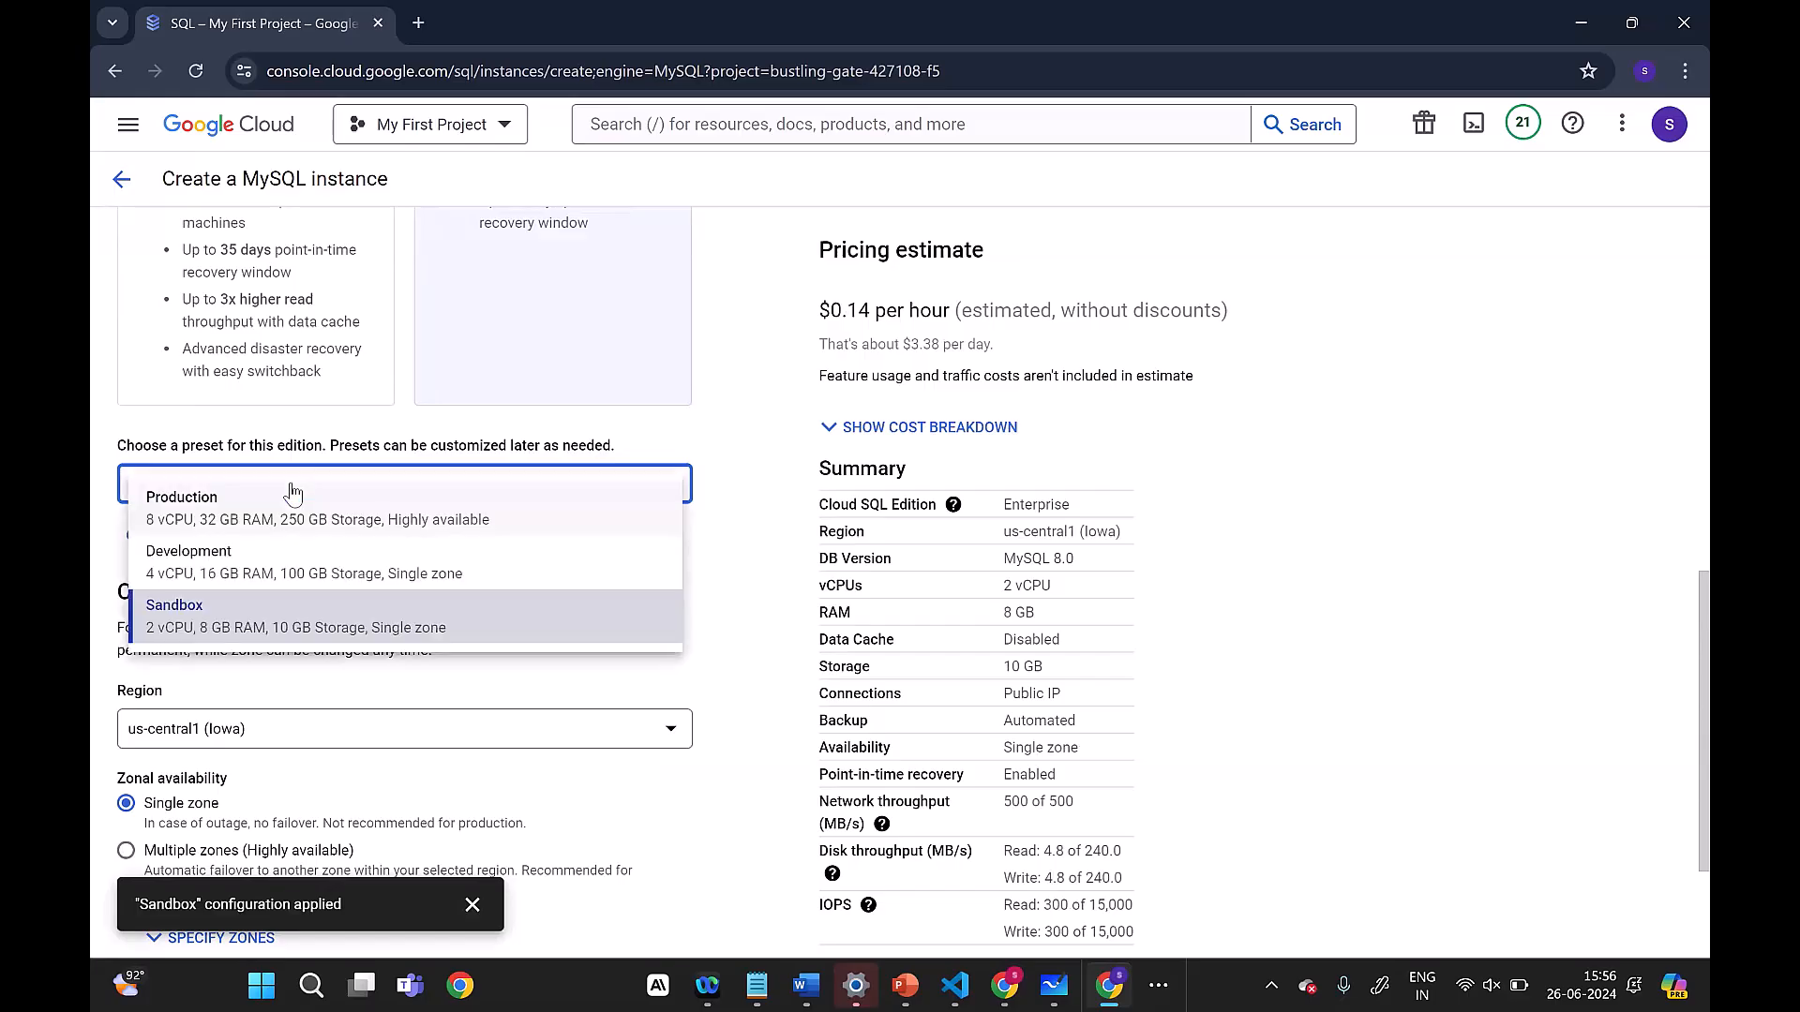
click(337, 630)
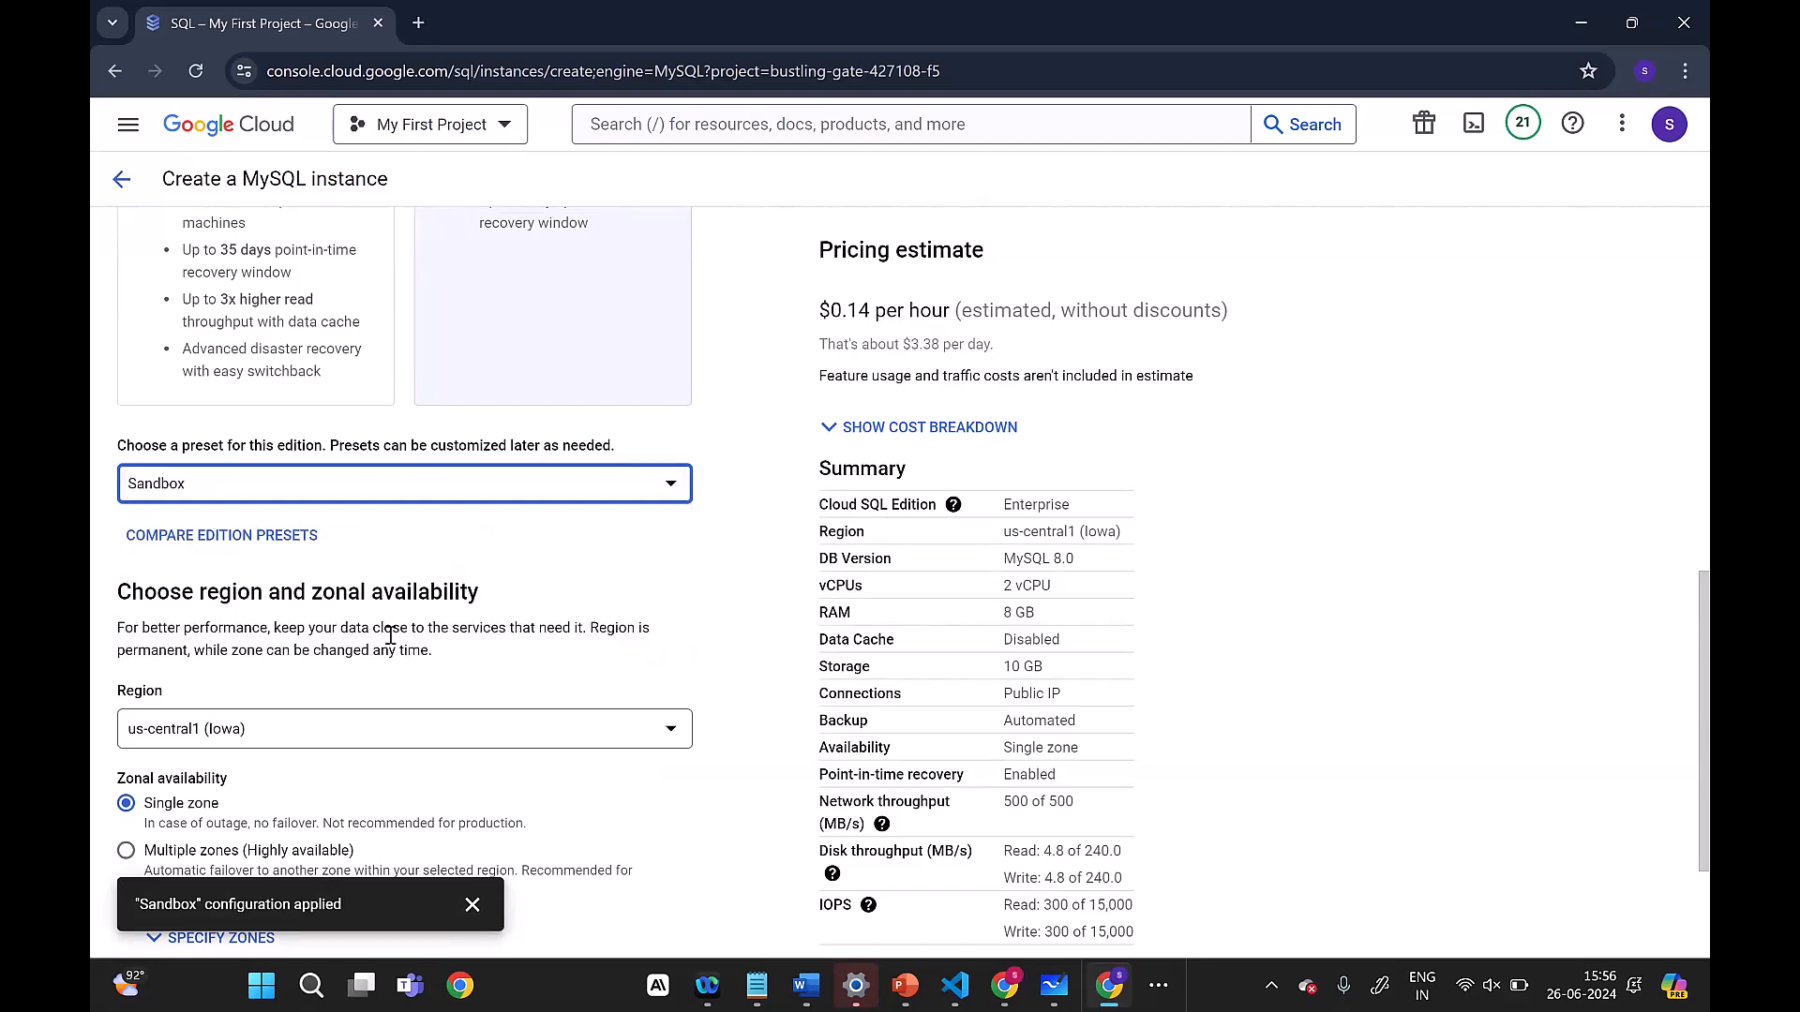
Step: Examine the list of available regions for the instance and close it, keeping us-central1 (Iowa)
scroll(389, 635, down, 1)
scroll(389, 633, up, 2)
scroll(401, 643, down, 2)
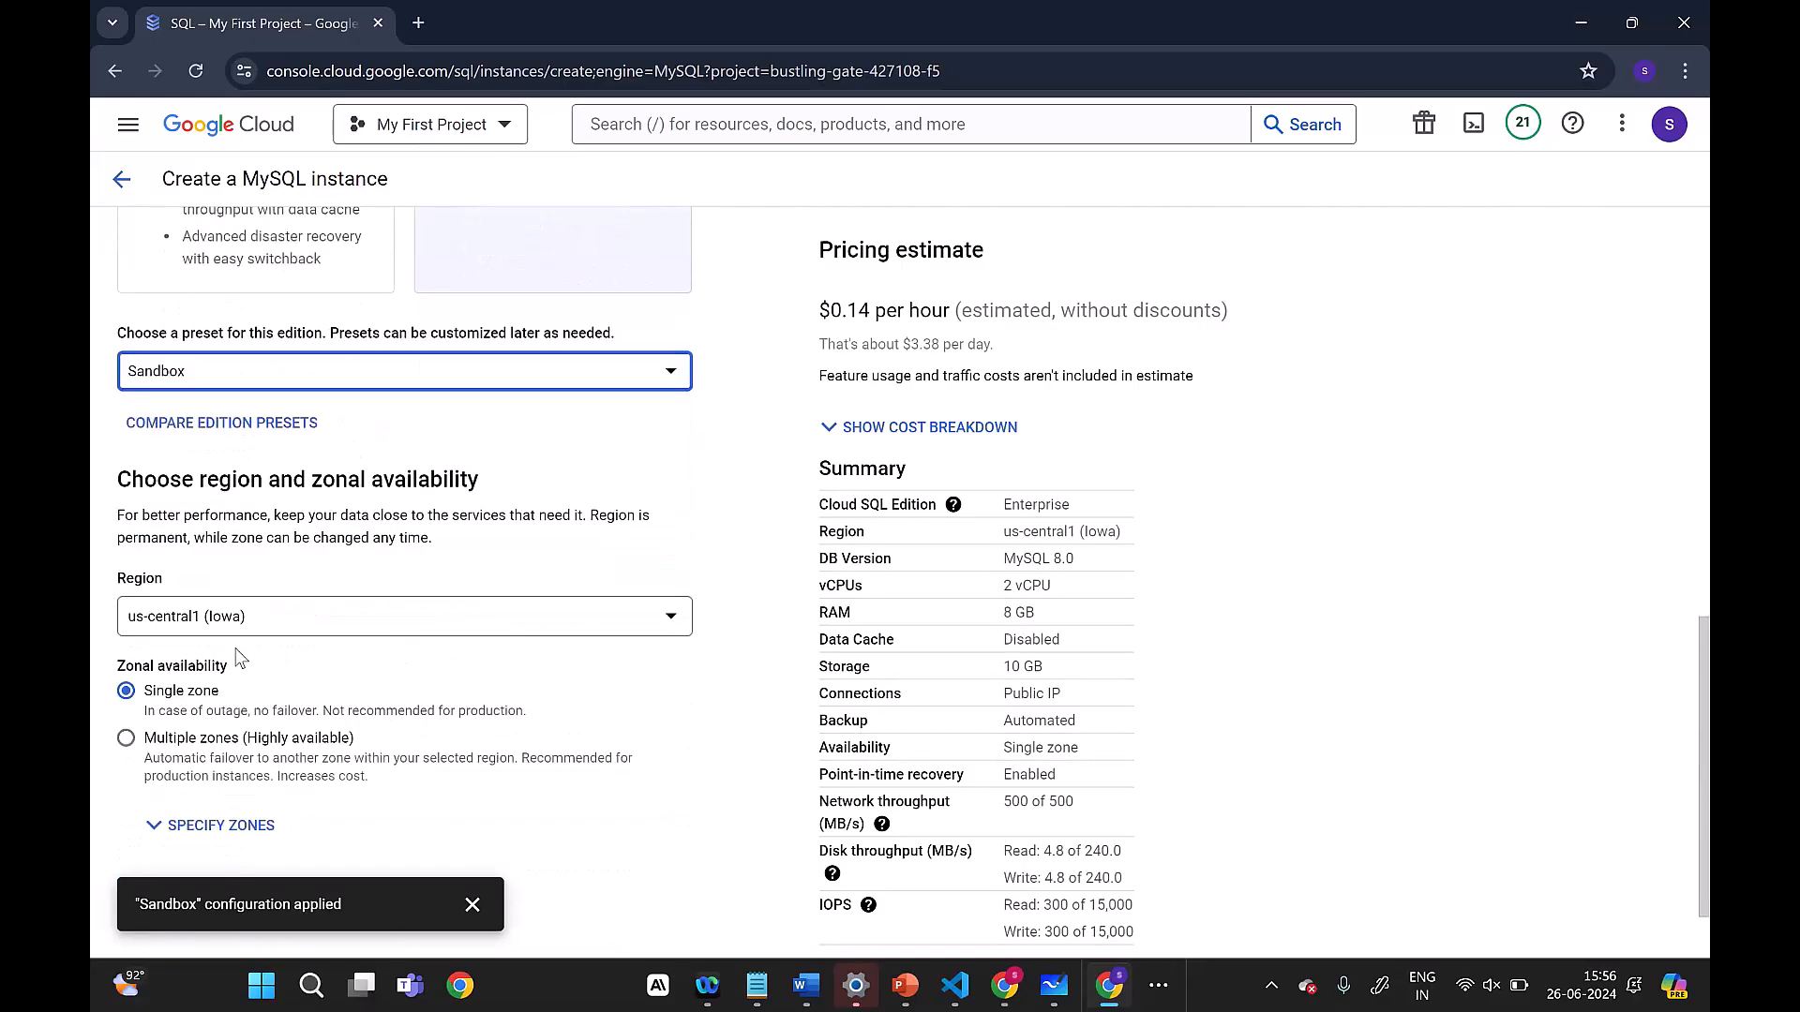
drag(480, 478, 146, 472)
click(318, 635)
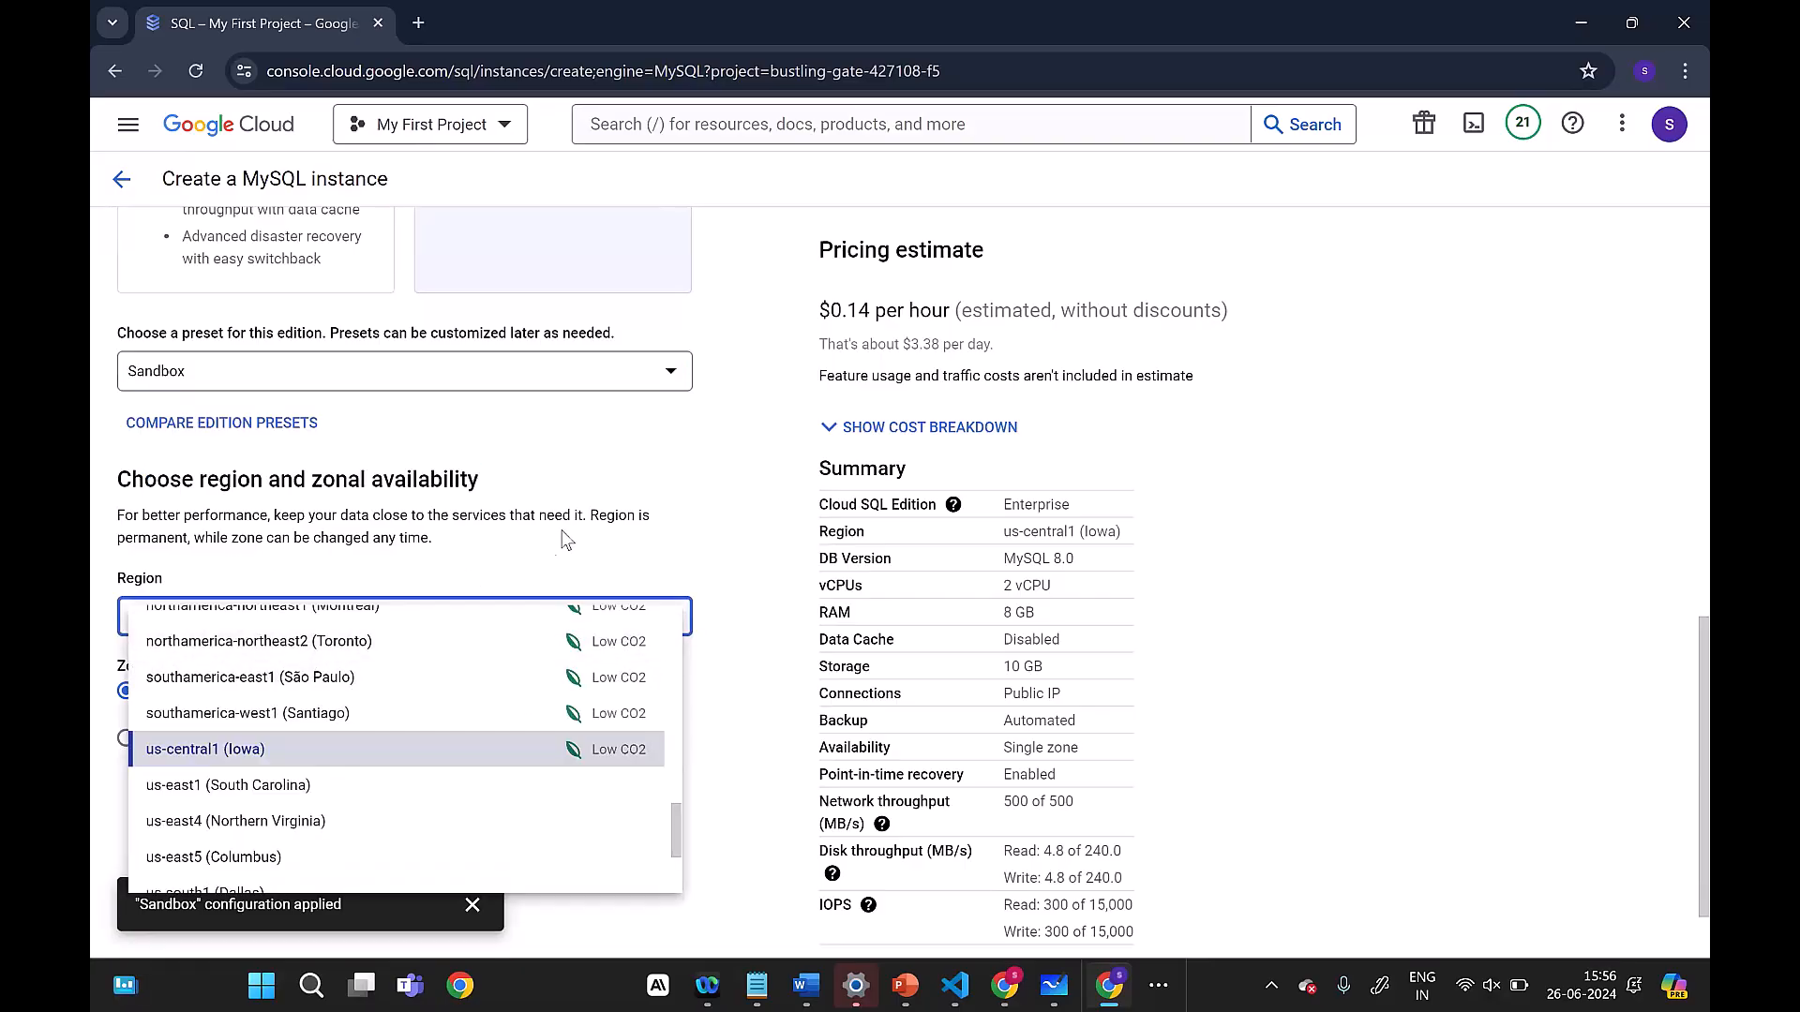
click(619, 489)
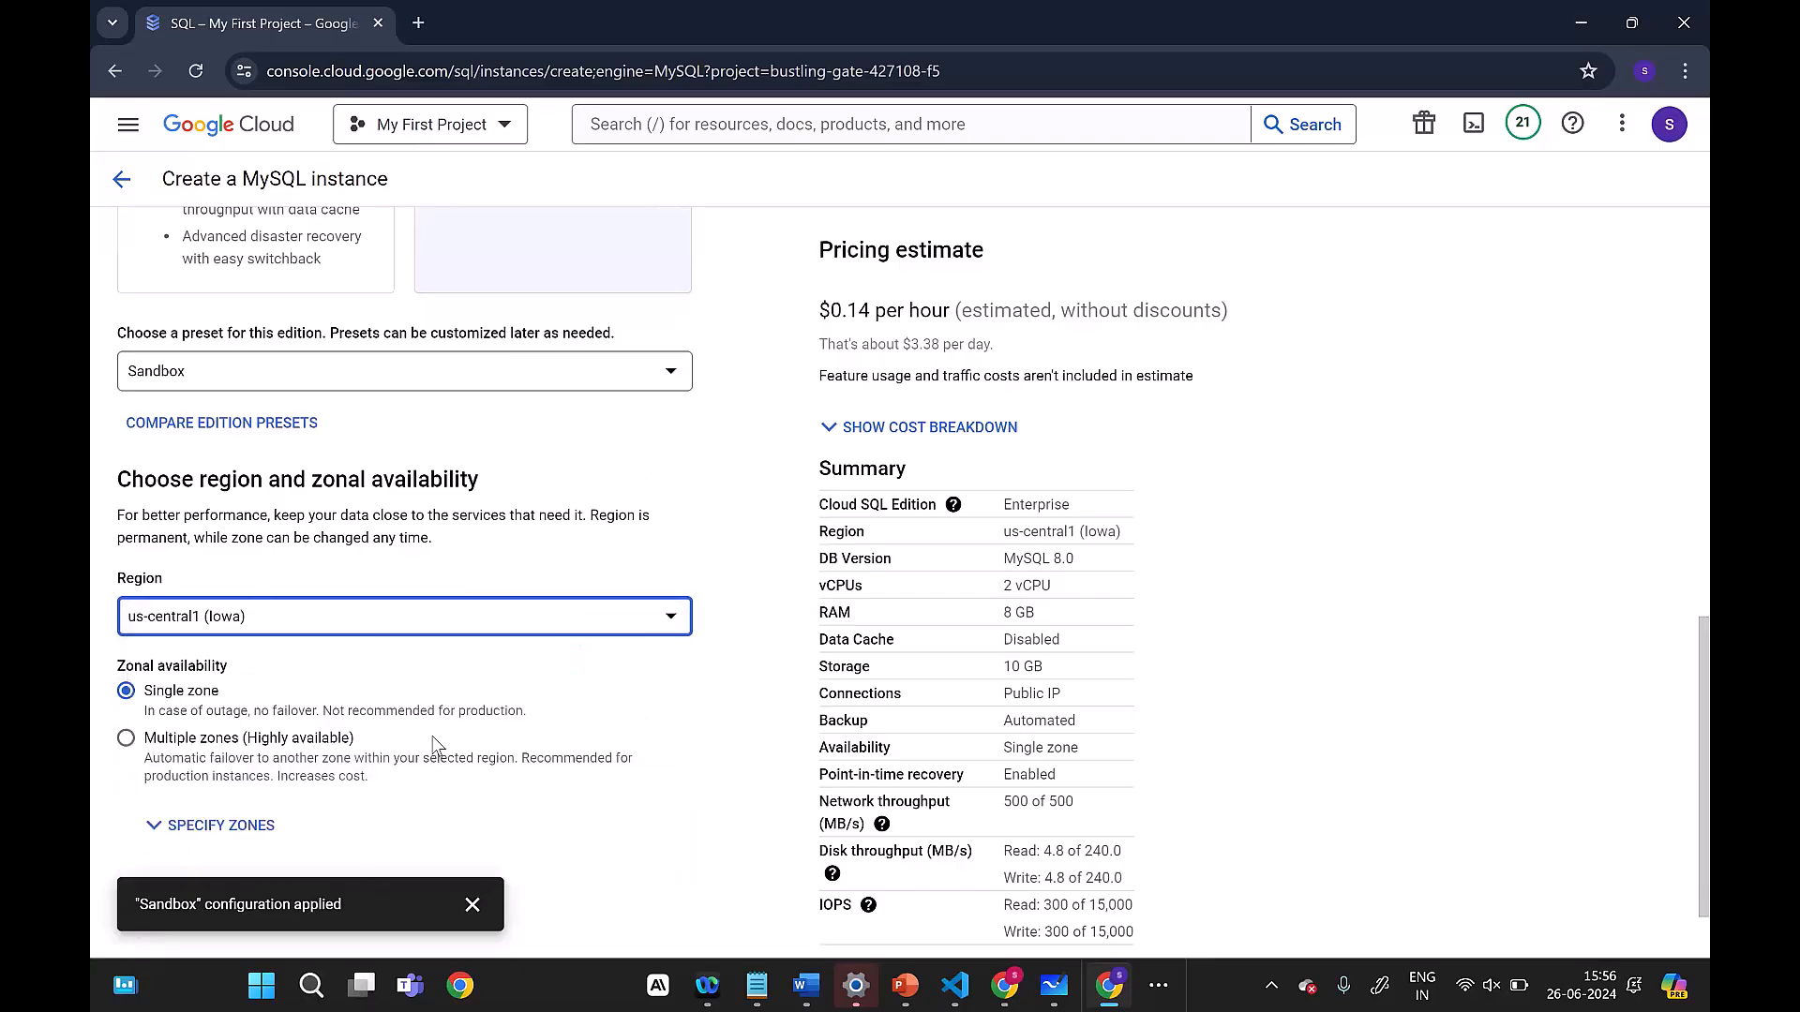
Step: Try the Multiple zones availability, return to Single zone, and dismiss the preset notification
scroll(433, 743, down, 1)
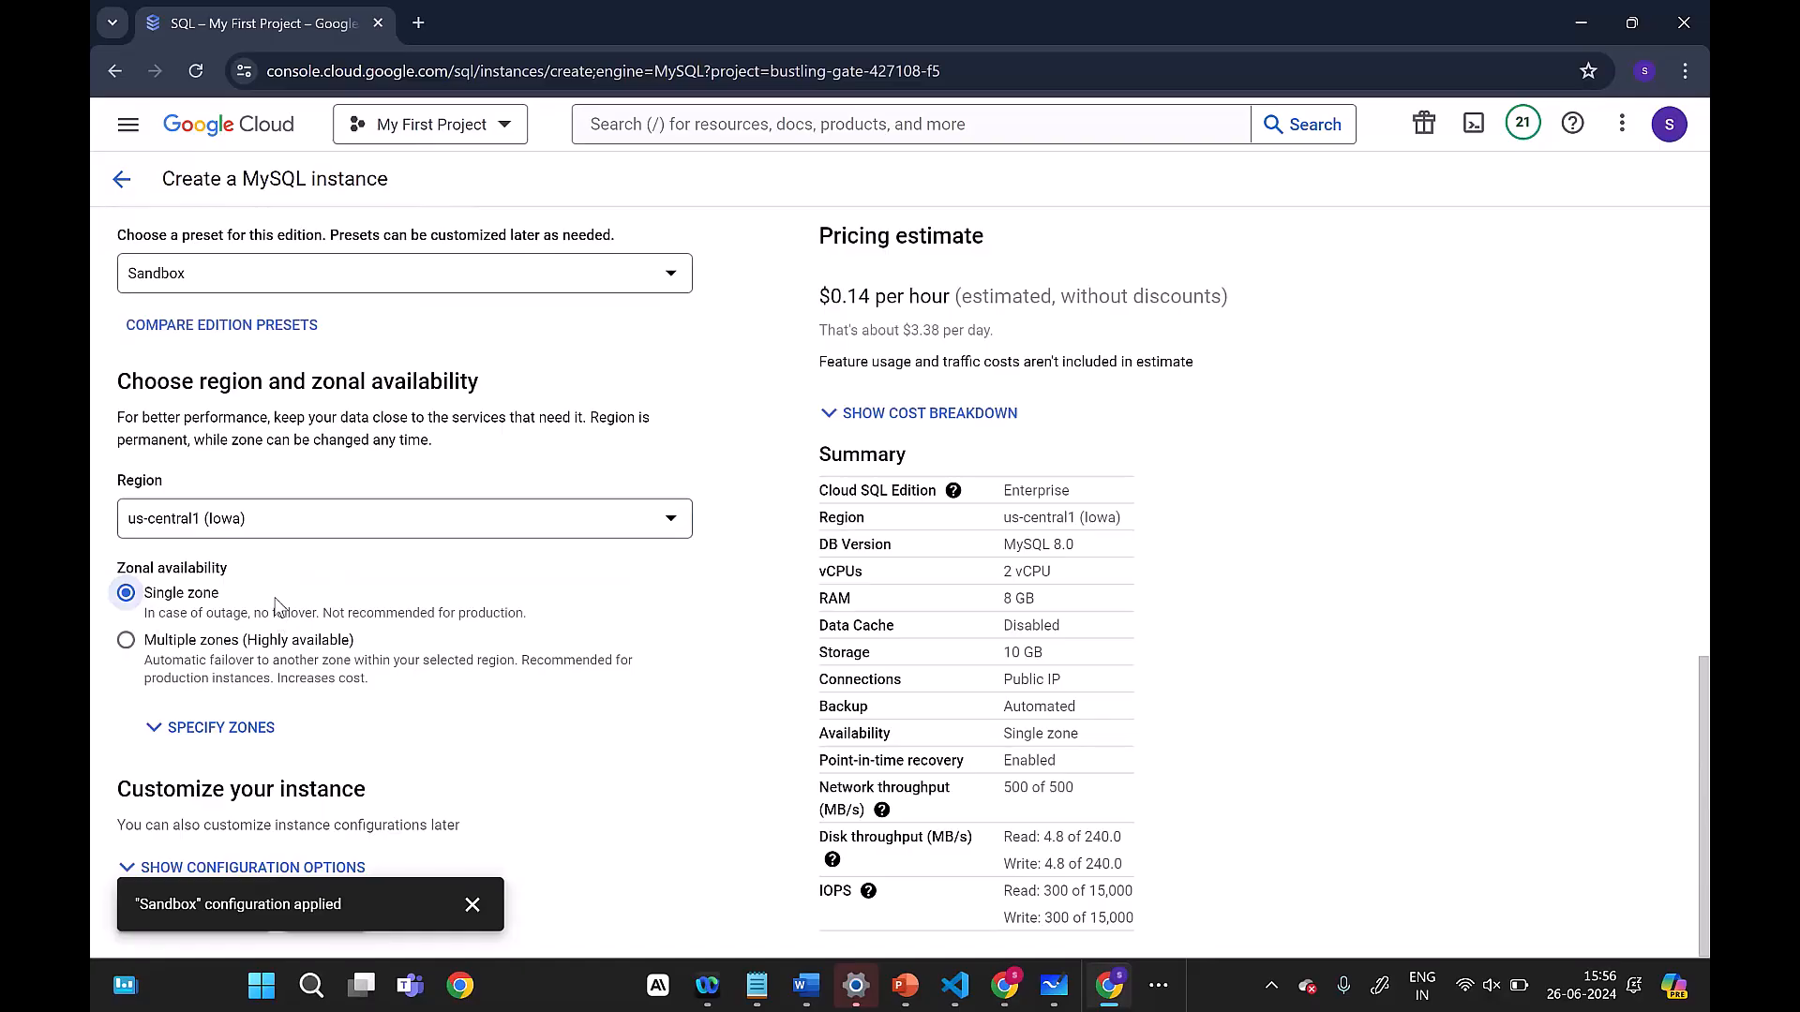
click(126, 640)
click(126, 669)
click(456, 871)
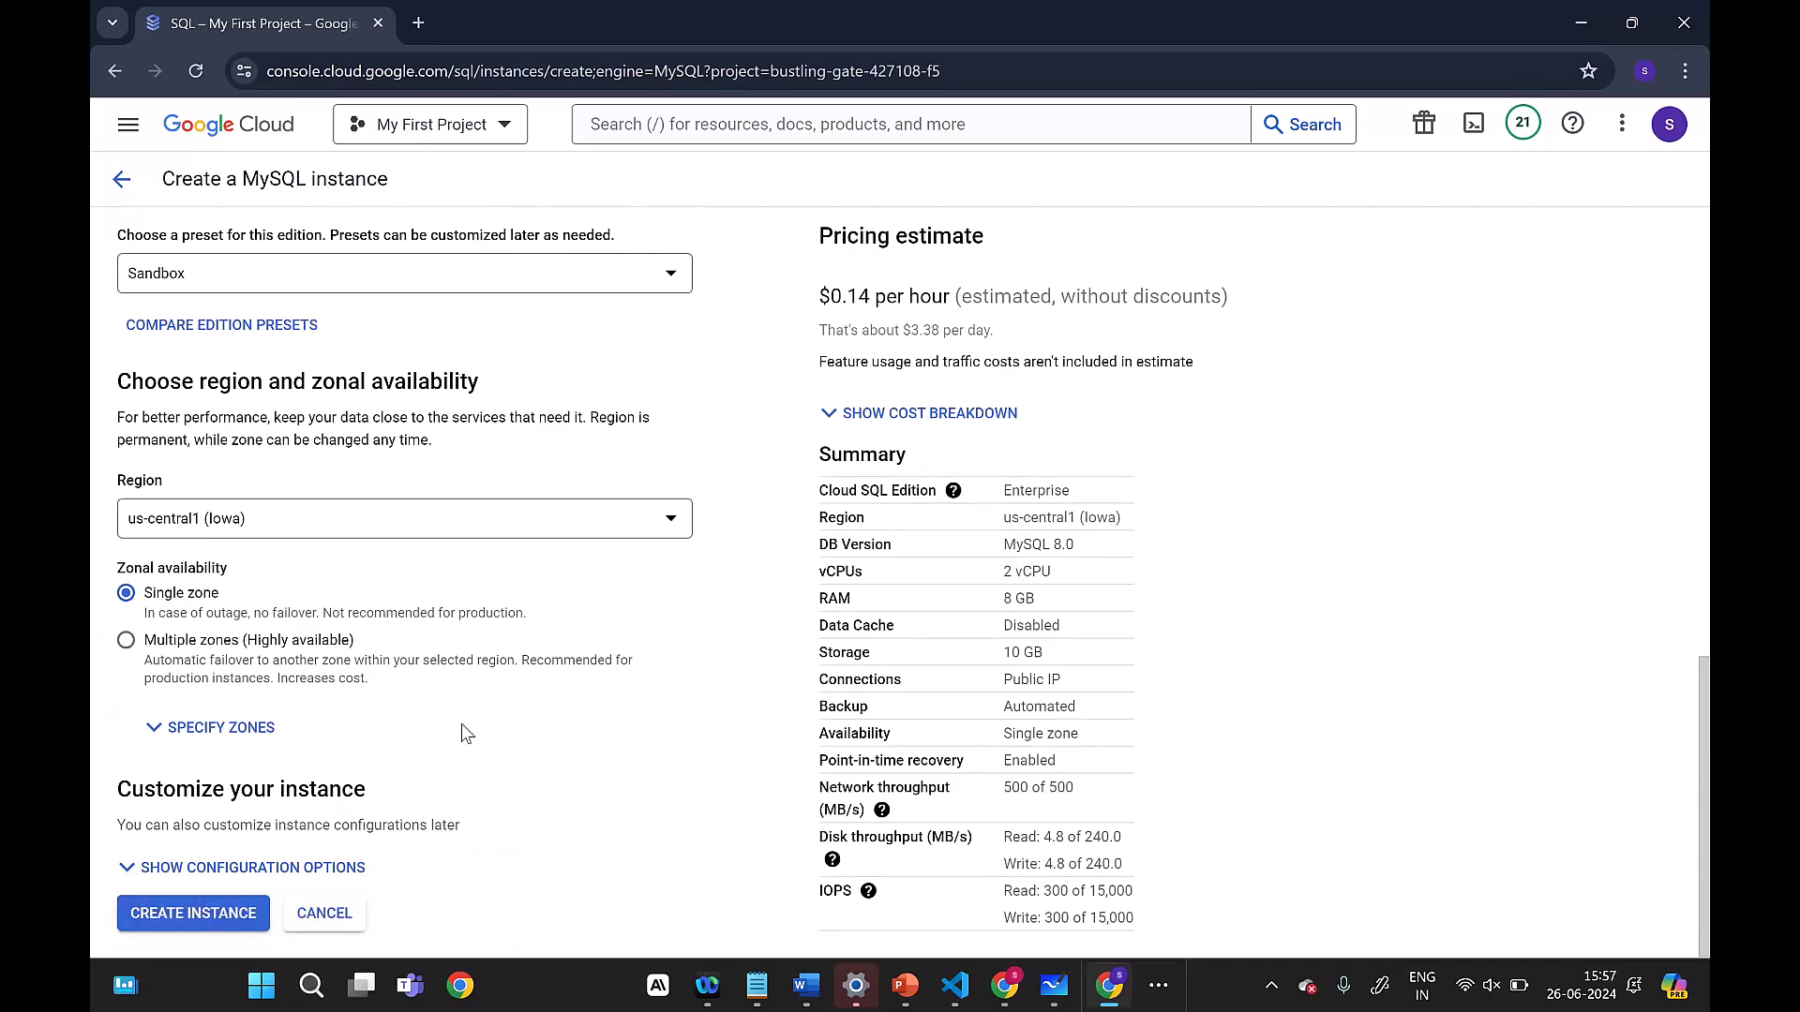
Step: Show the instance's configuration options and examine the Storage settings and the remaining customization sections
click(131, 872)
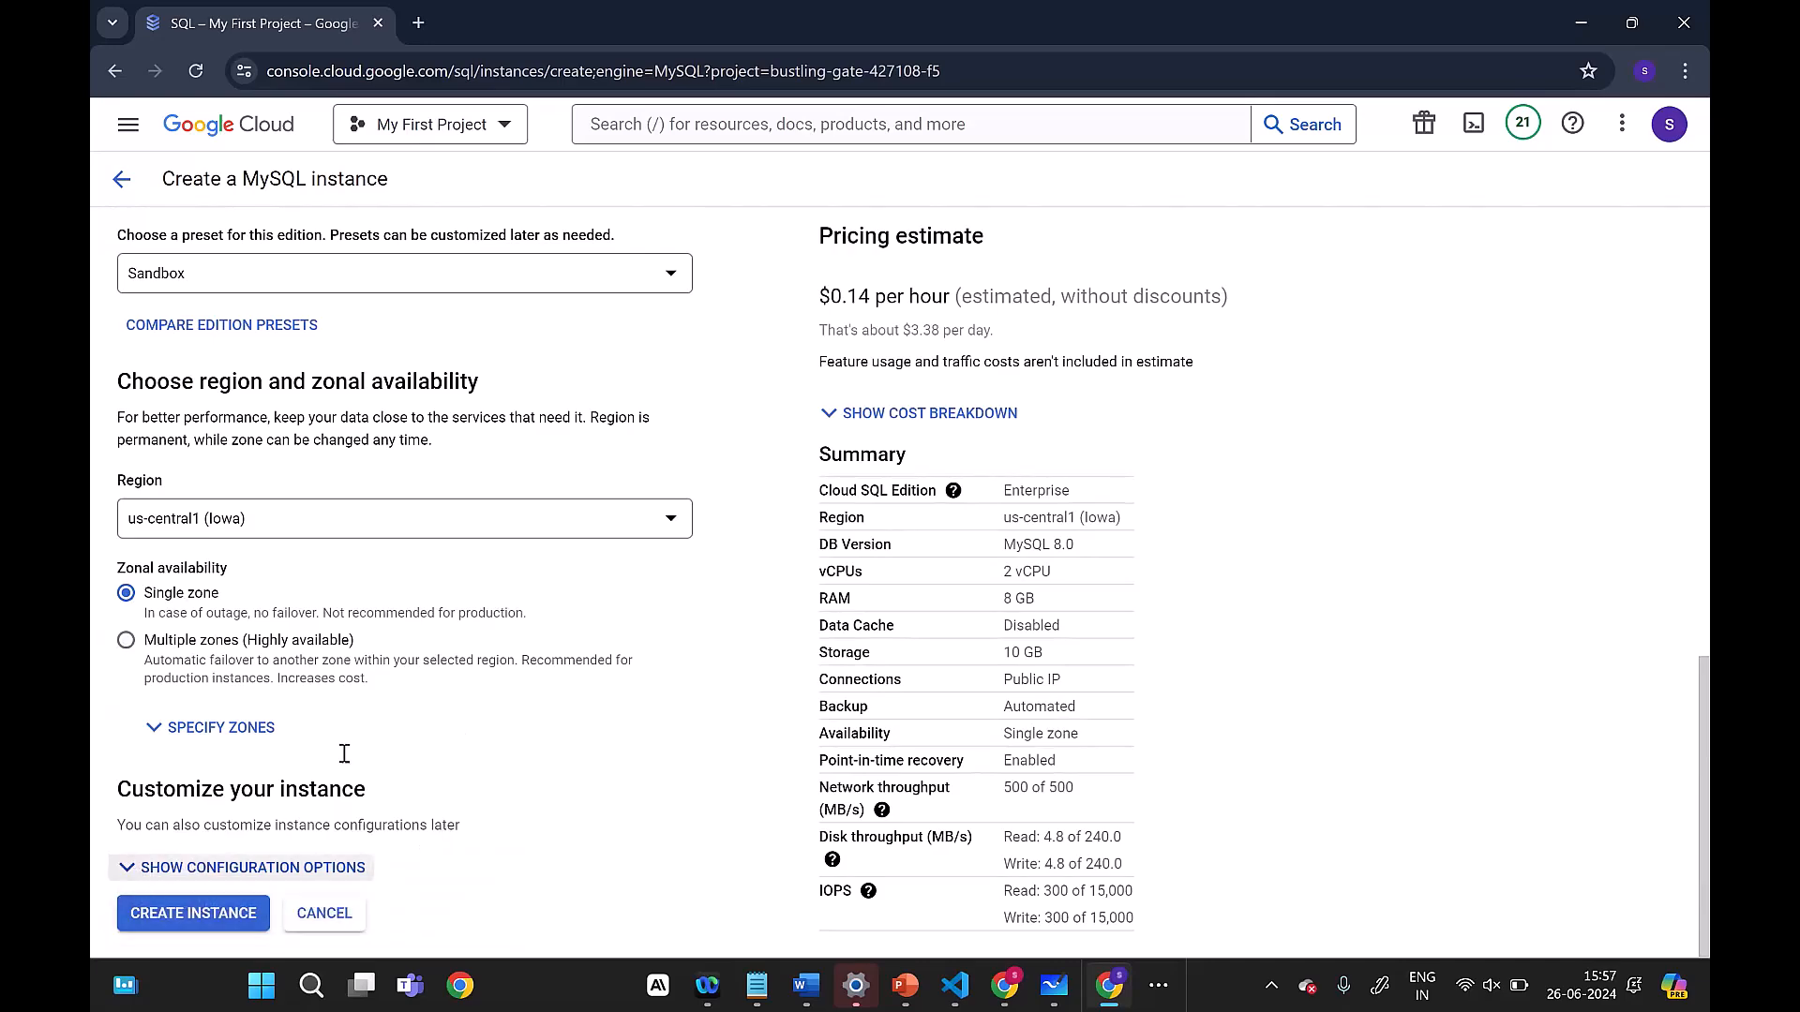
scroll(500, 723, down, 3)
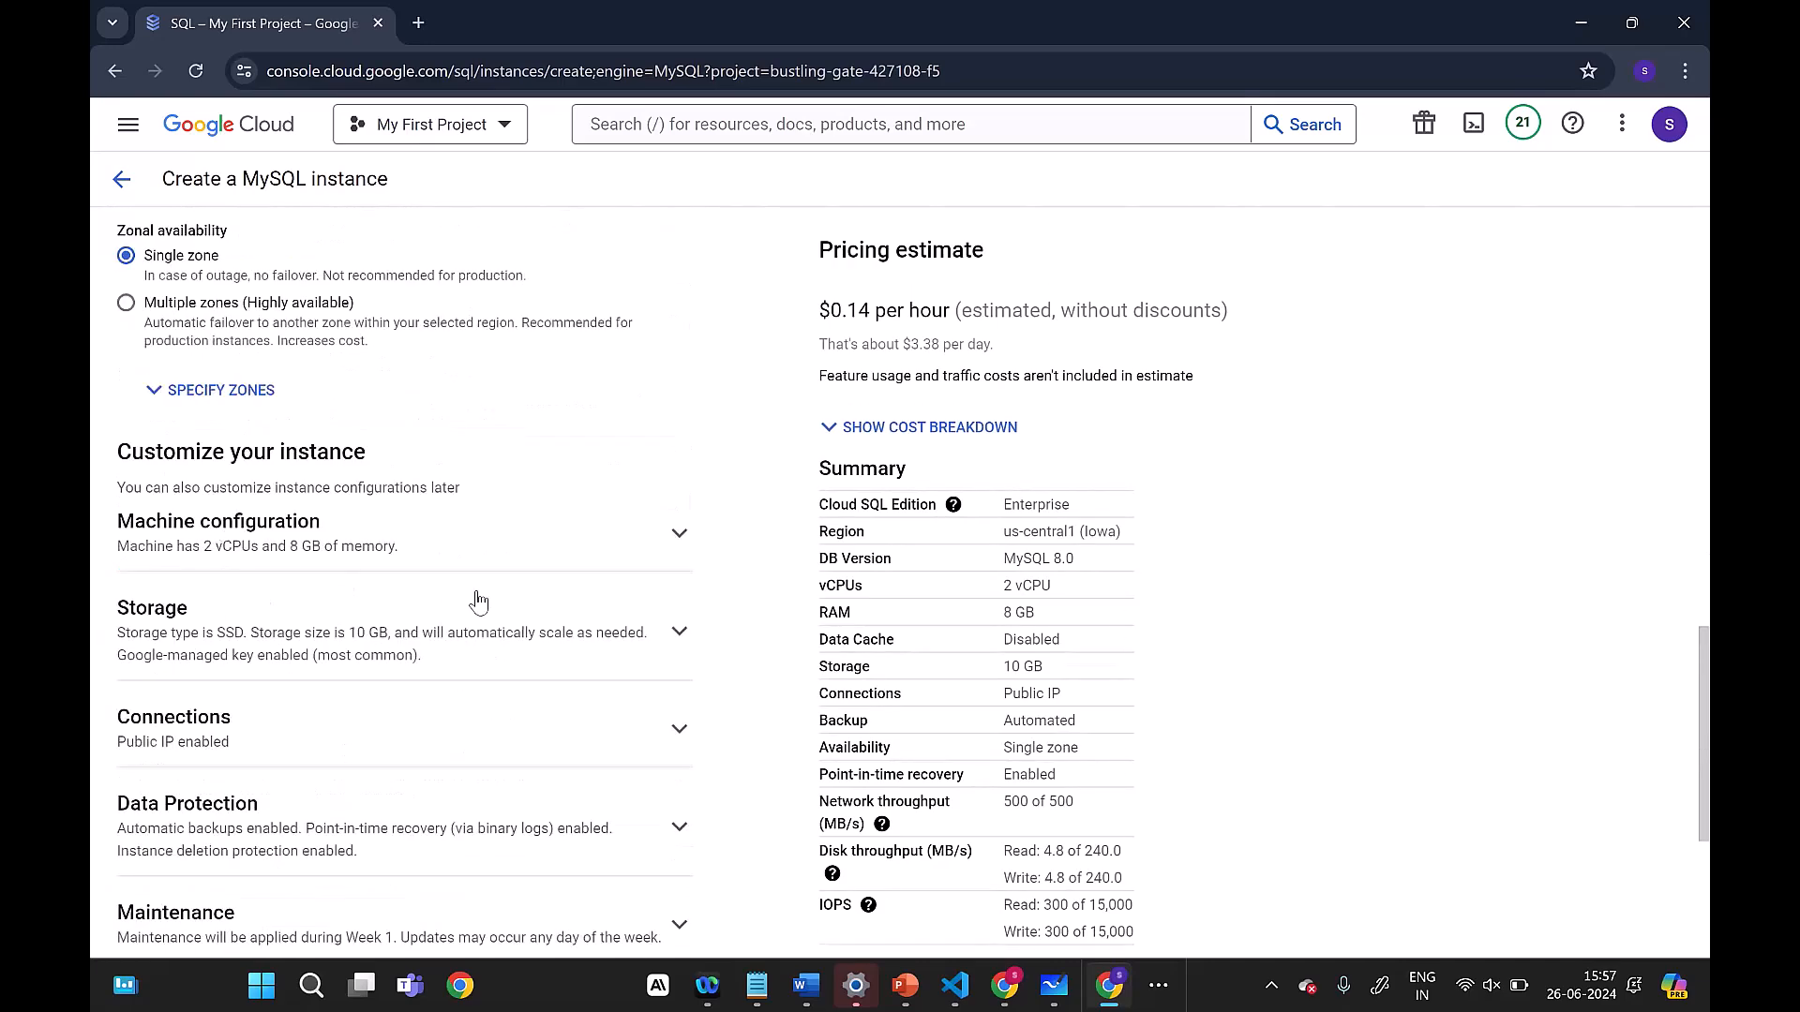
scroll(474, 603, down, 2)
click(680, 404)
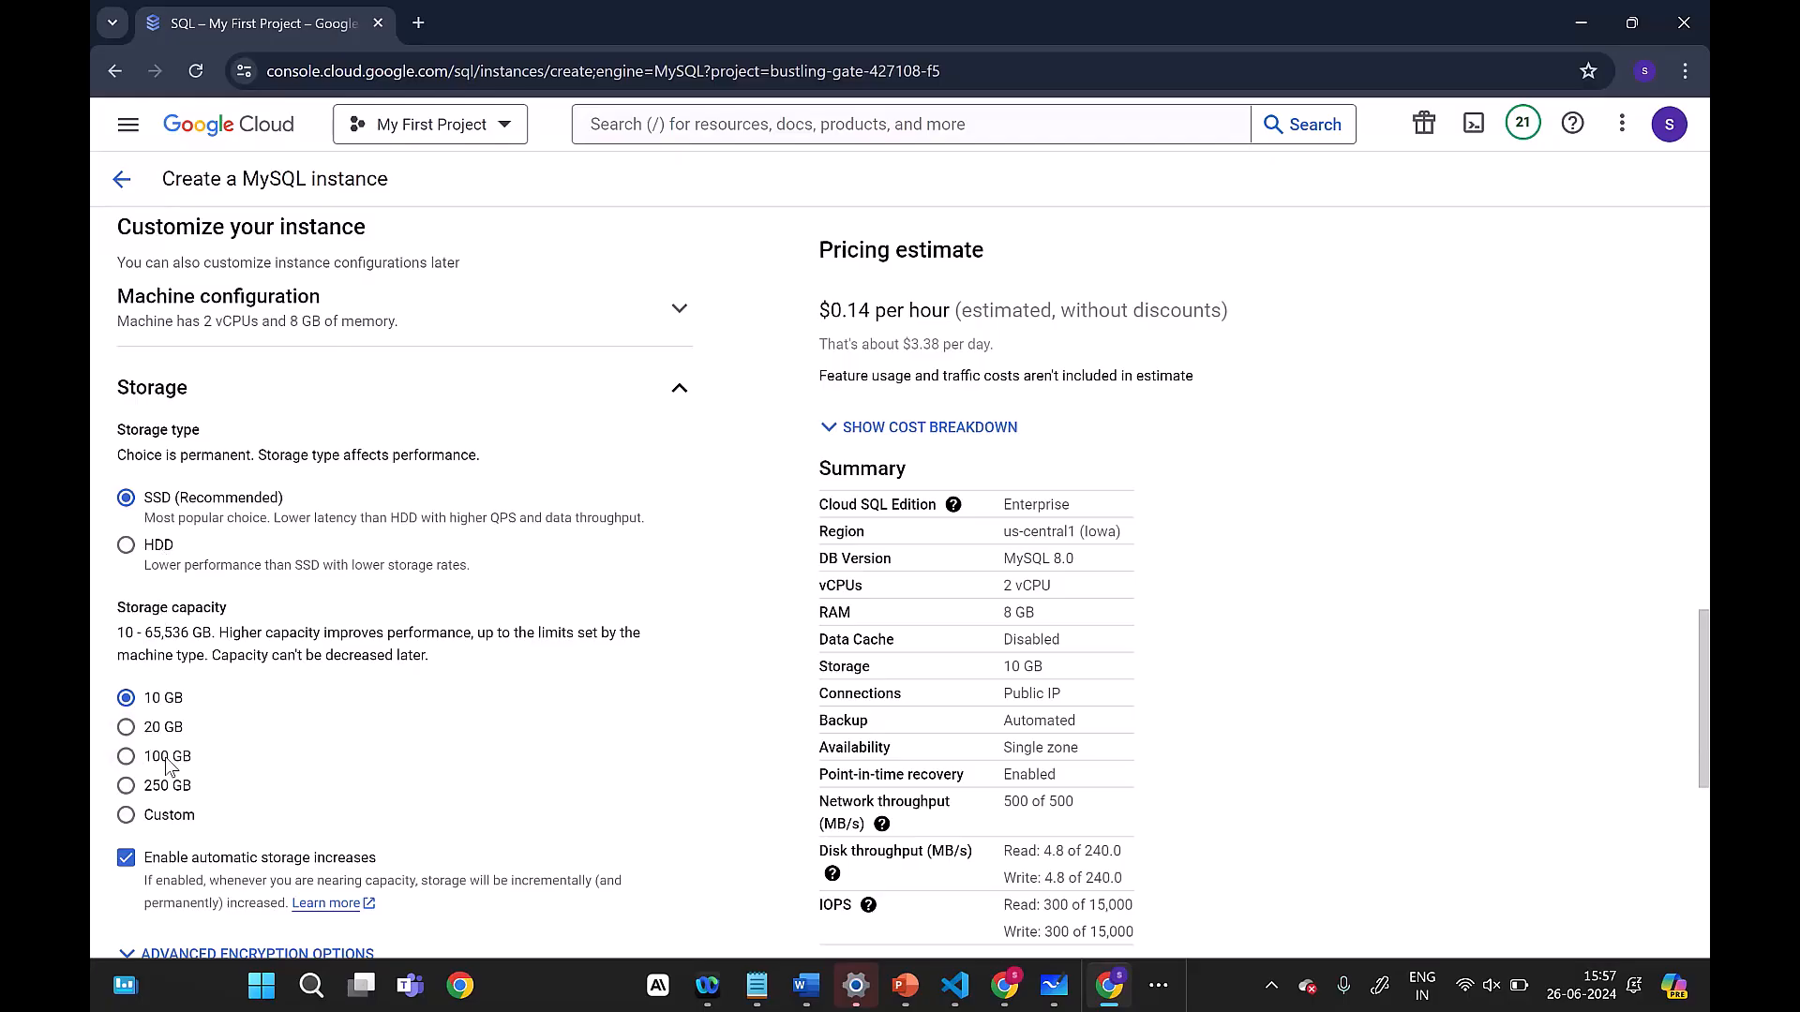
click(679, 392)
scroll(464, 595, down, 3)
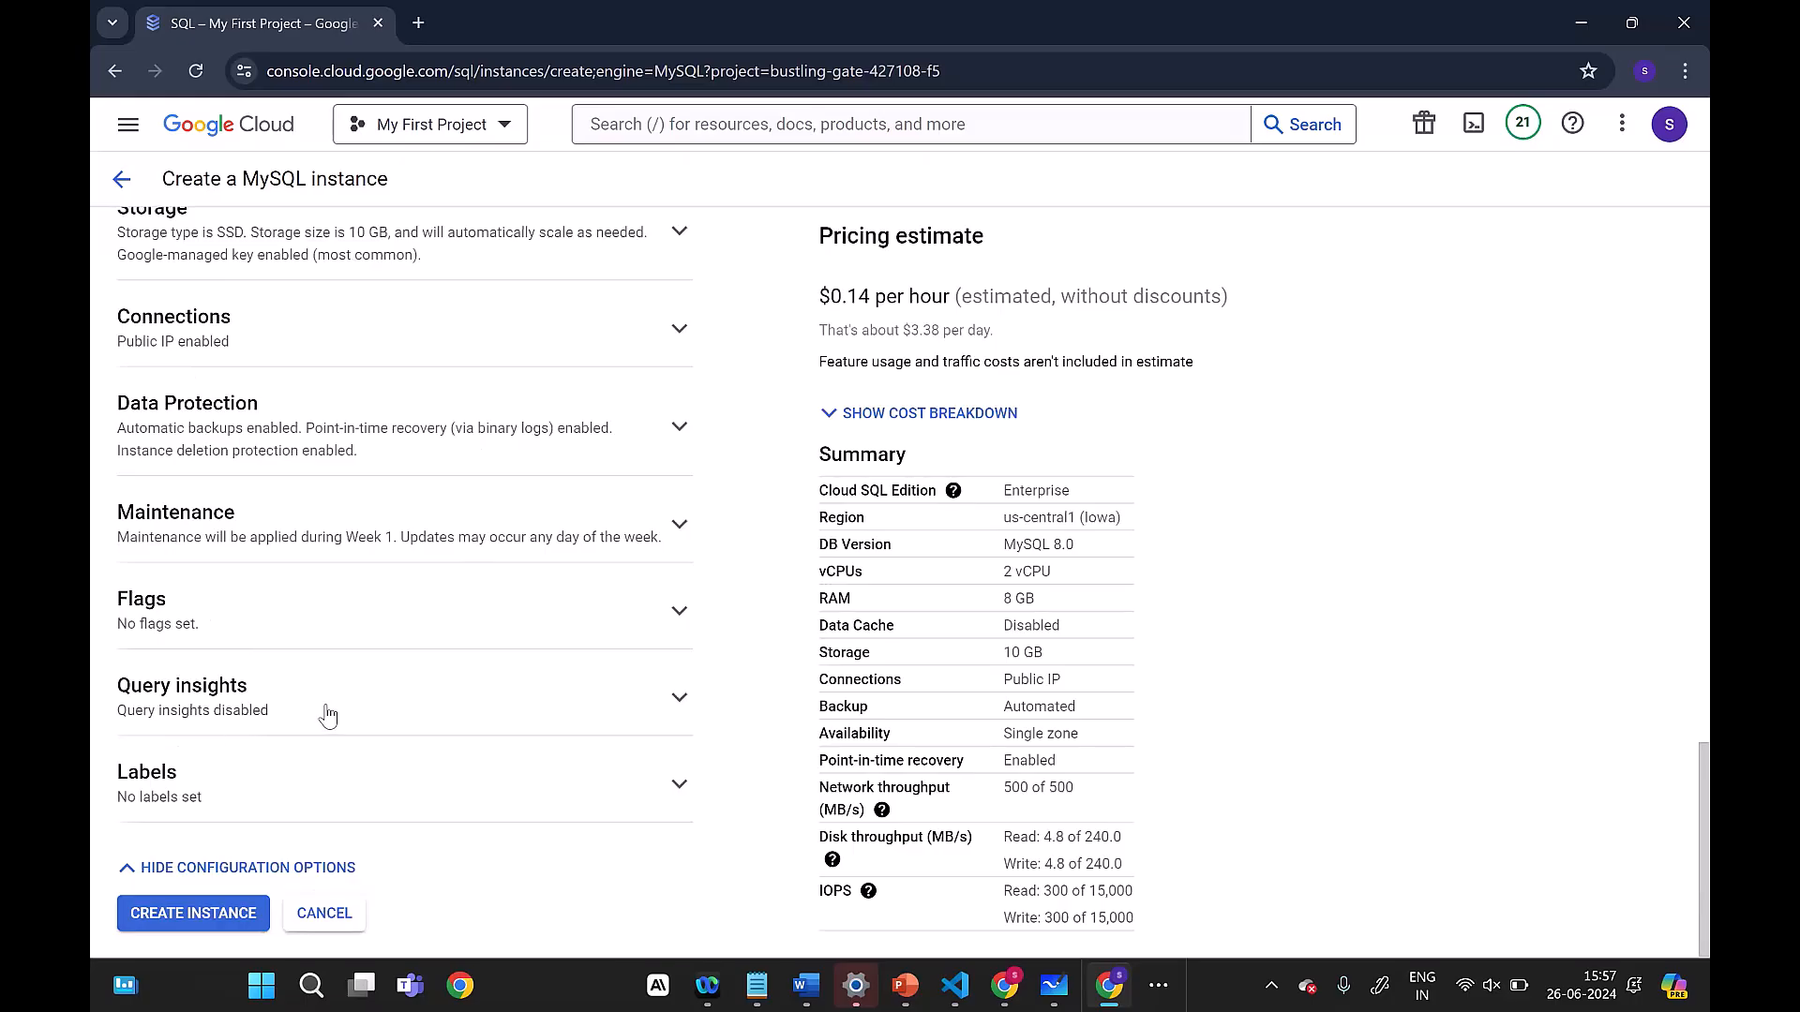
Step: Create the MySQL instance with the chosen configuration and dismiss the creation notification
click(212, 917)
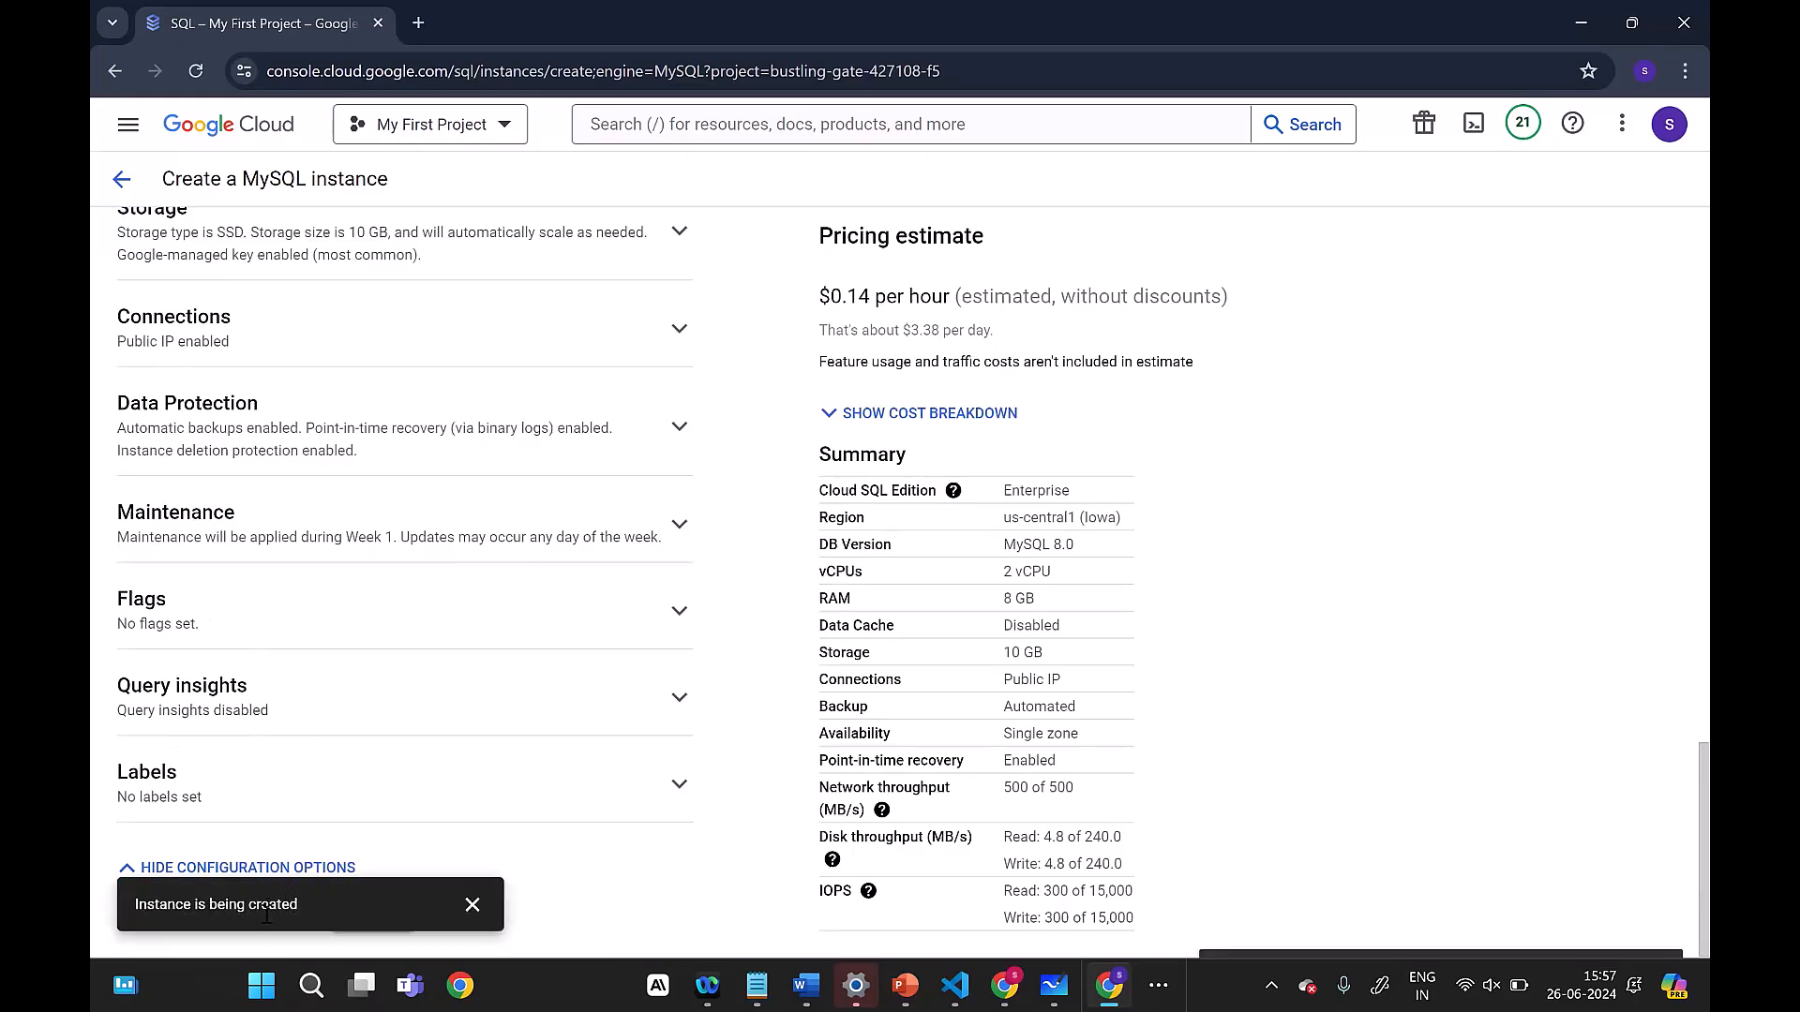
click(480, 924)
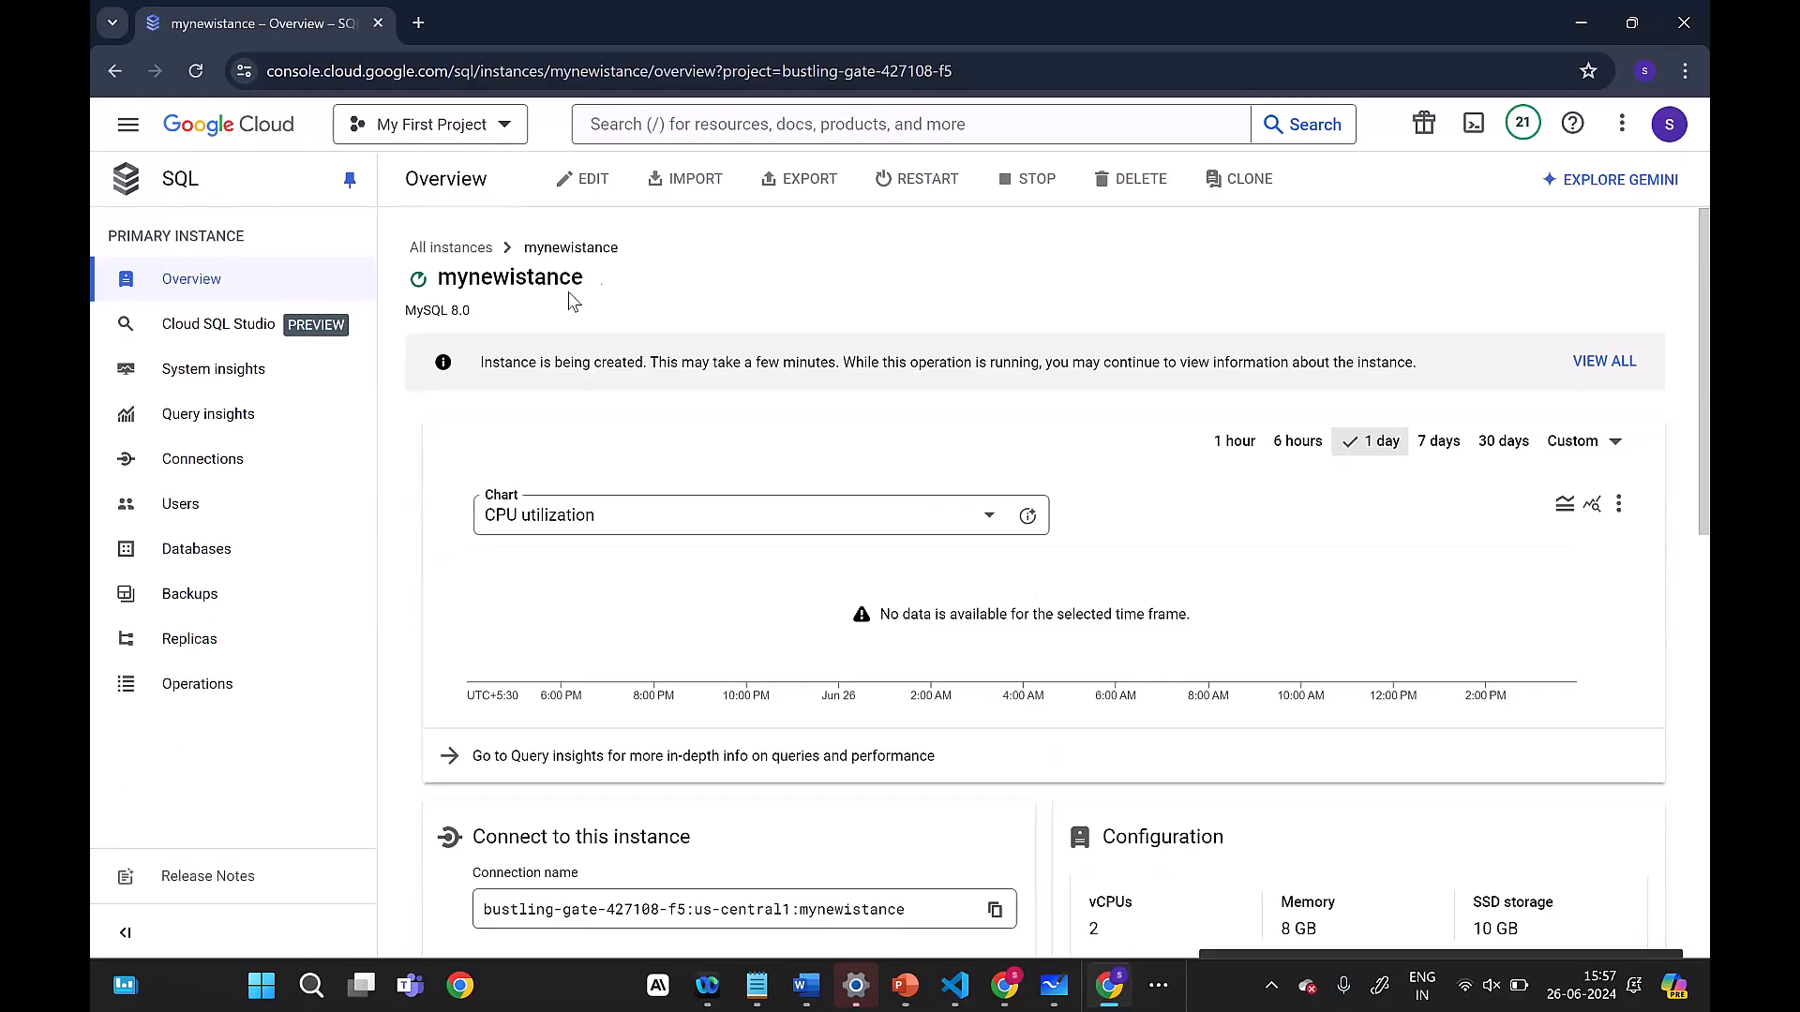
Step: Review the overview page of mynewistance and view all of its running operations
mouse_move(417, 286)
click(692, 180)
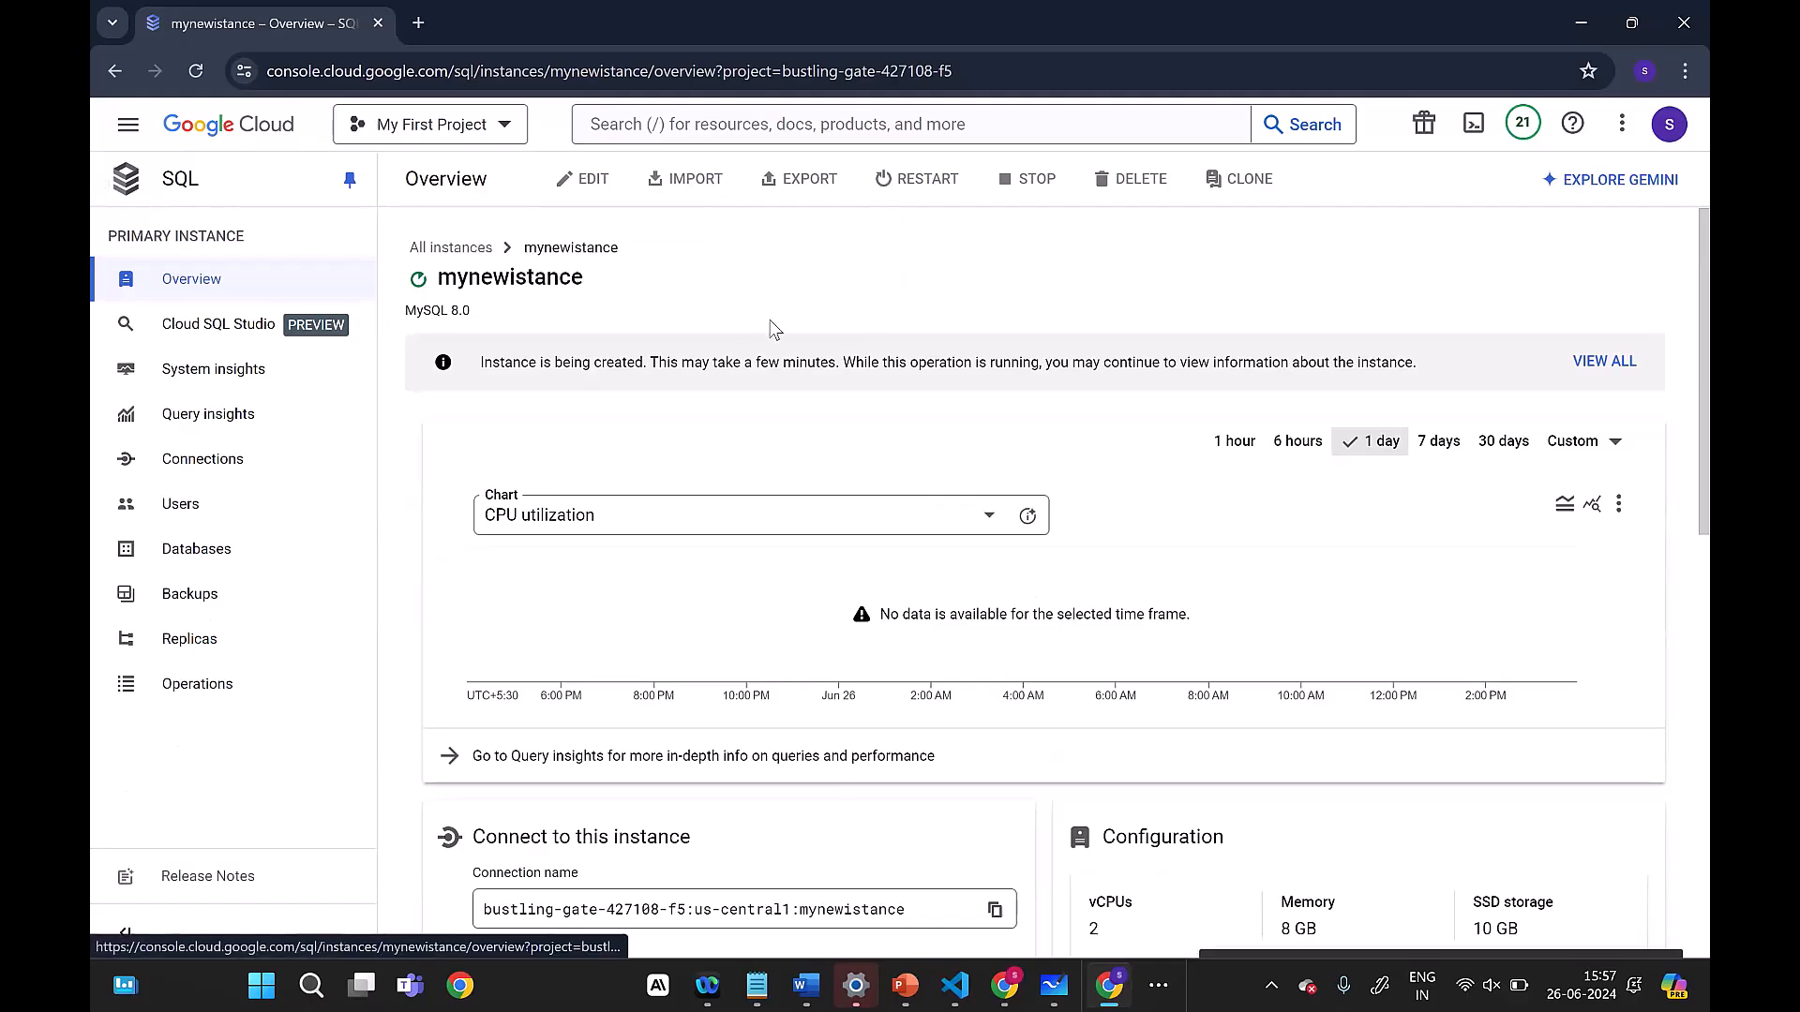
scroll(1424, 548, down, 3)
scroll(1437, 547, up, 3)
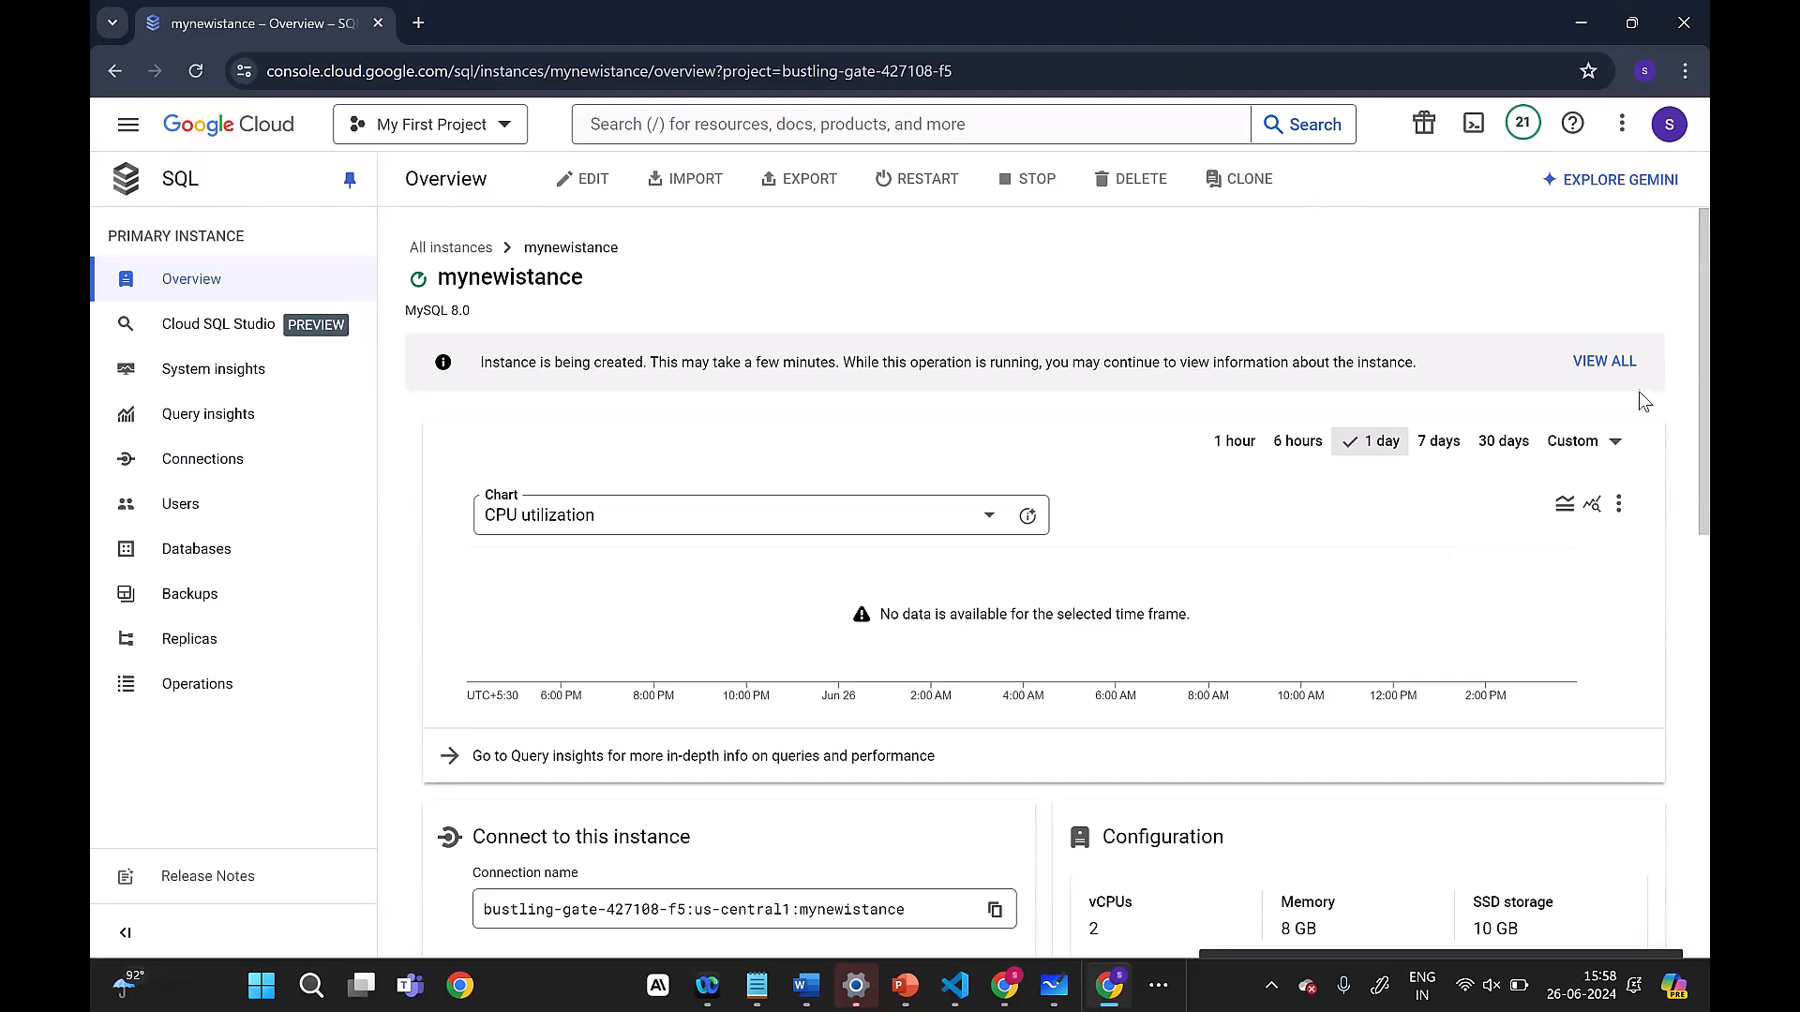
click(1604, 362)
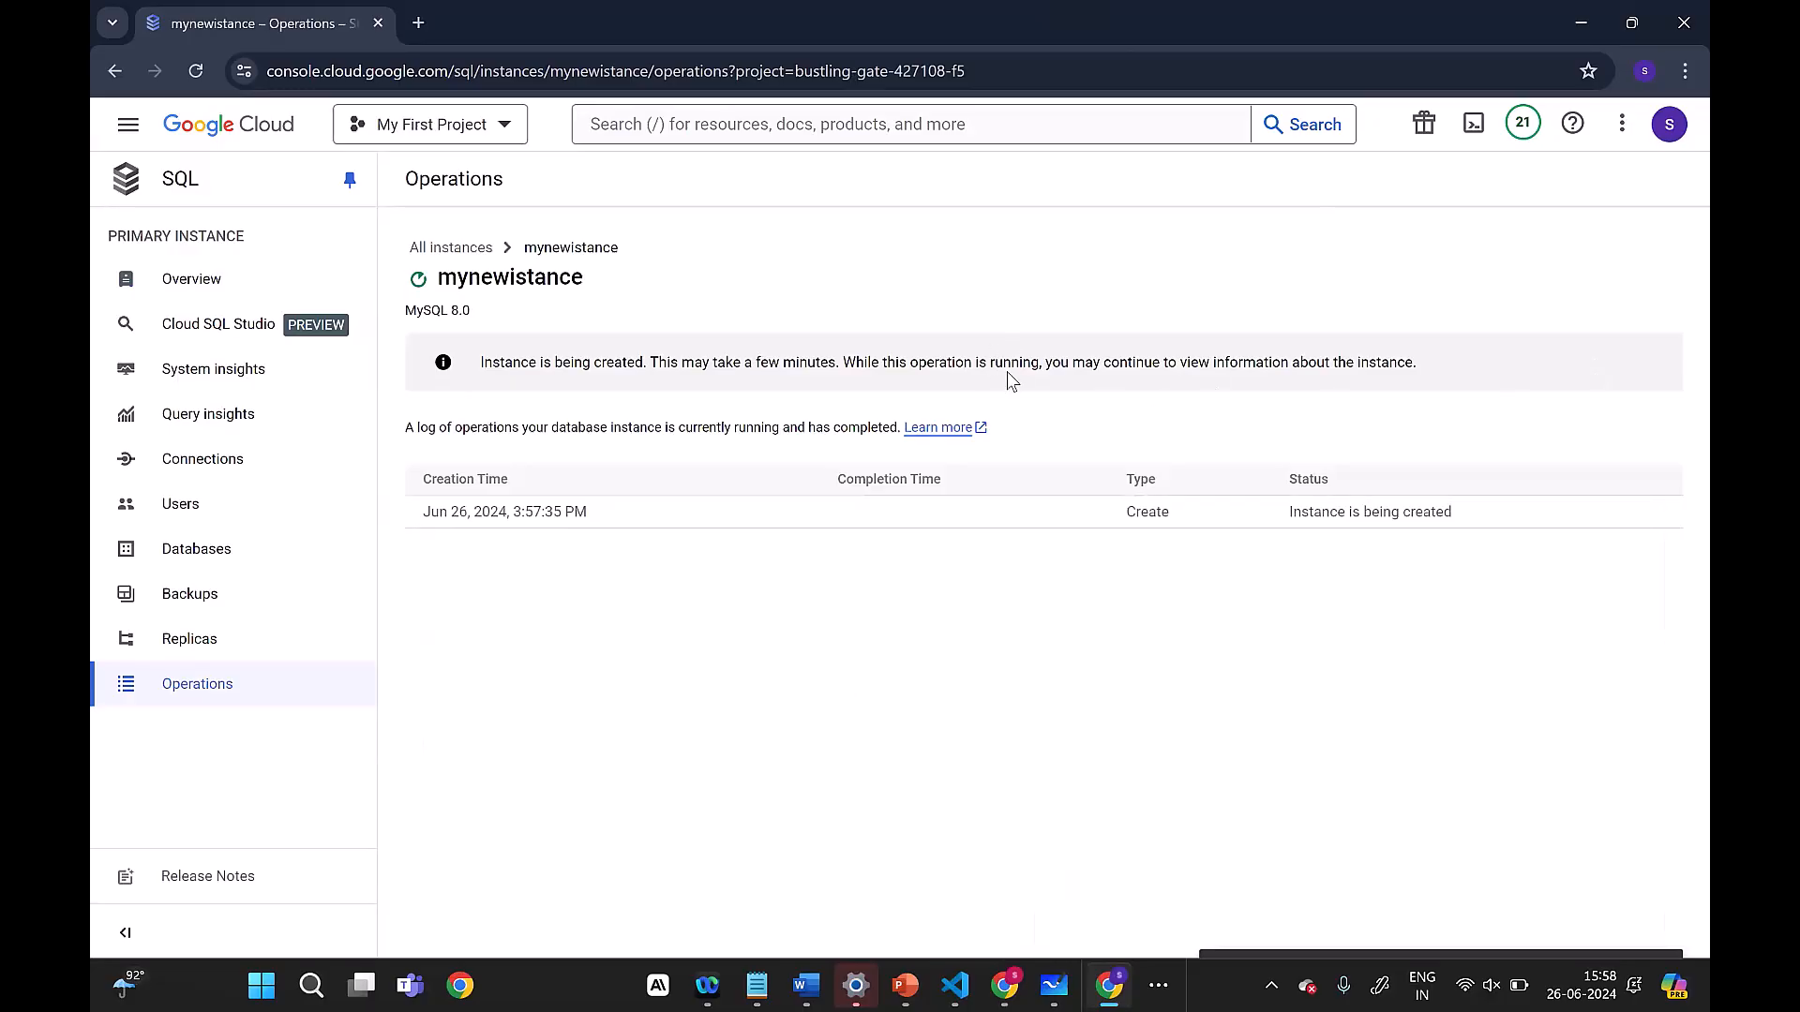
Step: Go back to the list of all instances, close the tutorial and info panels, and examine the remaining columns
click(432, 248)
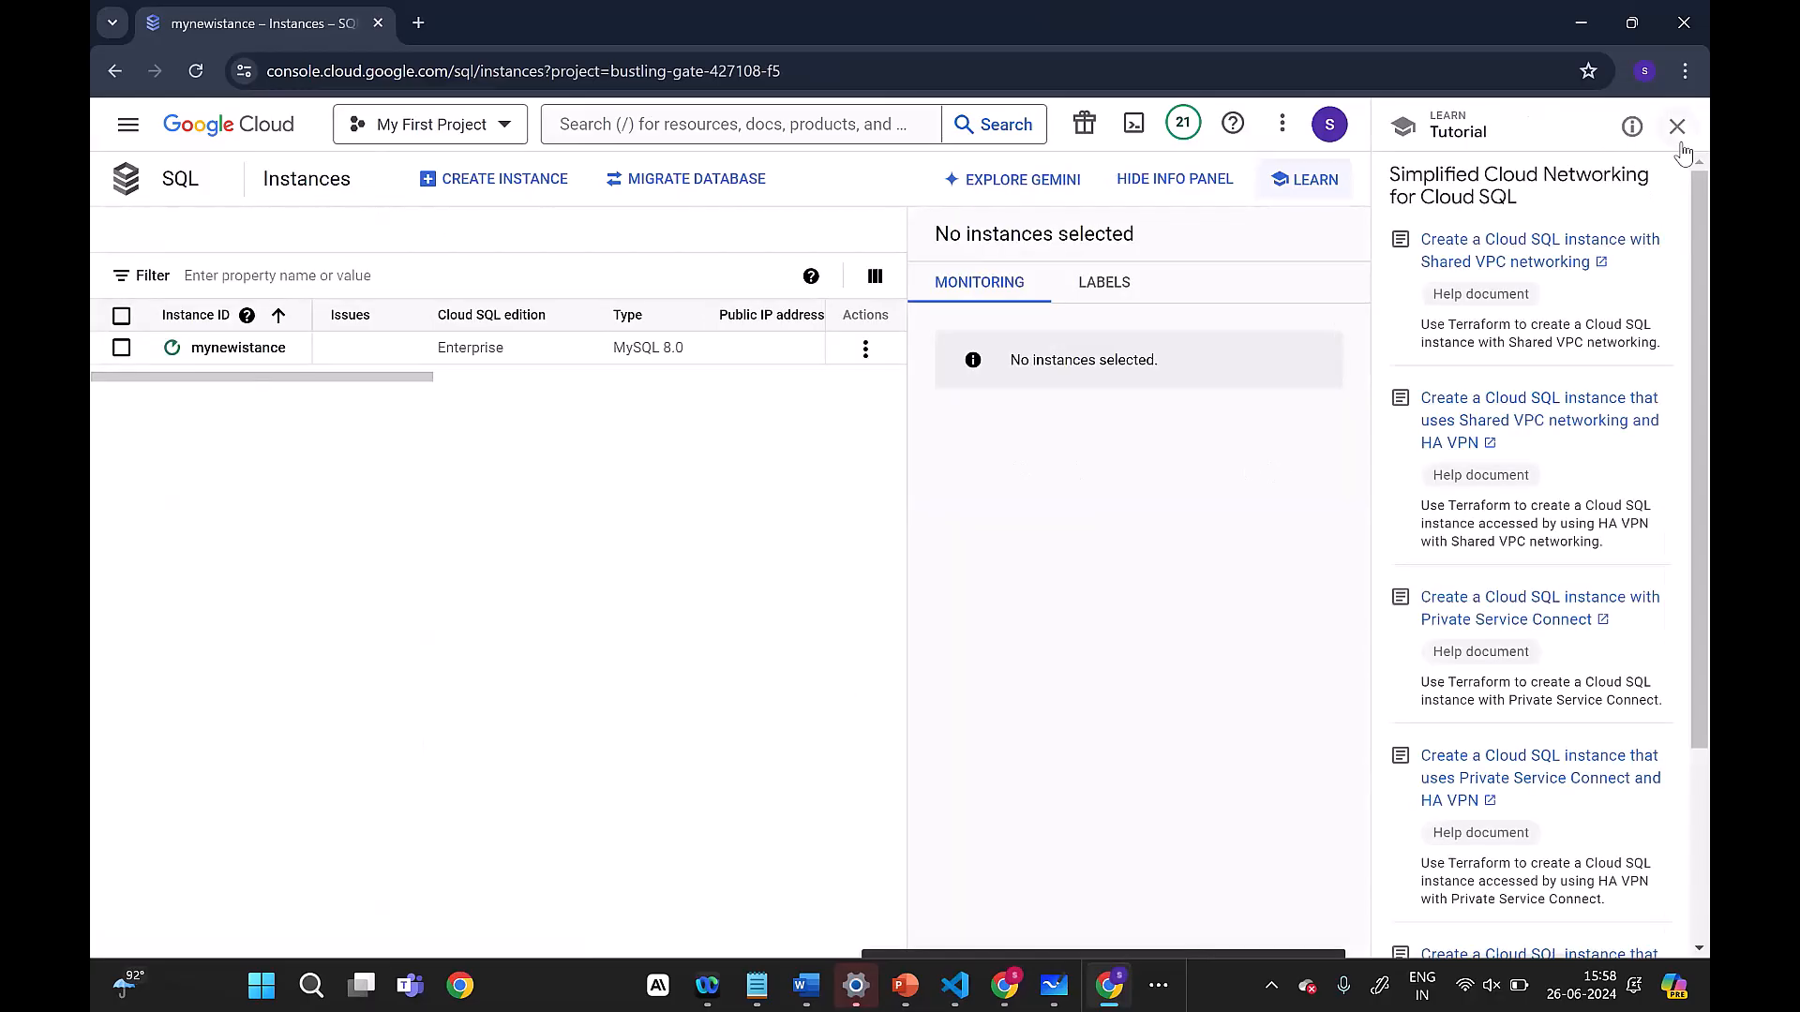
click(1677, 126)
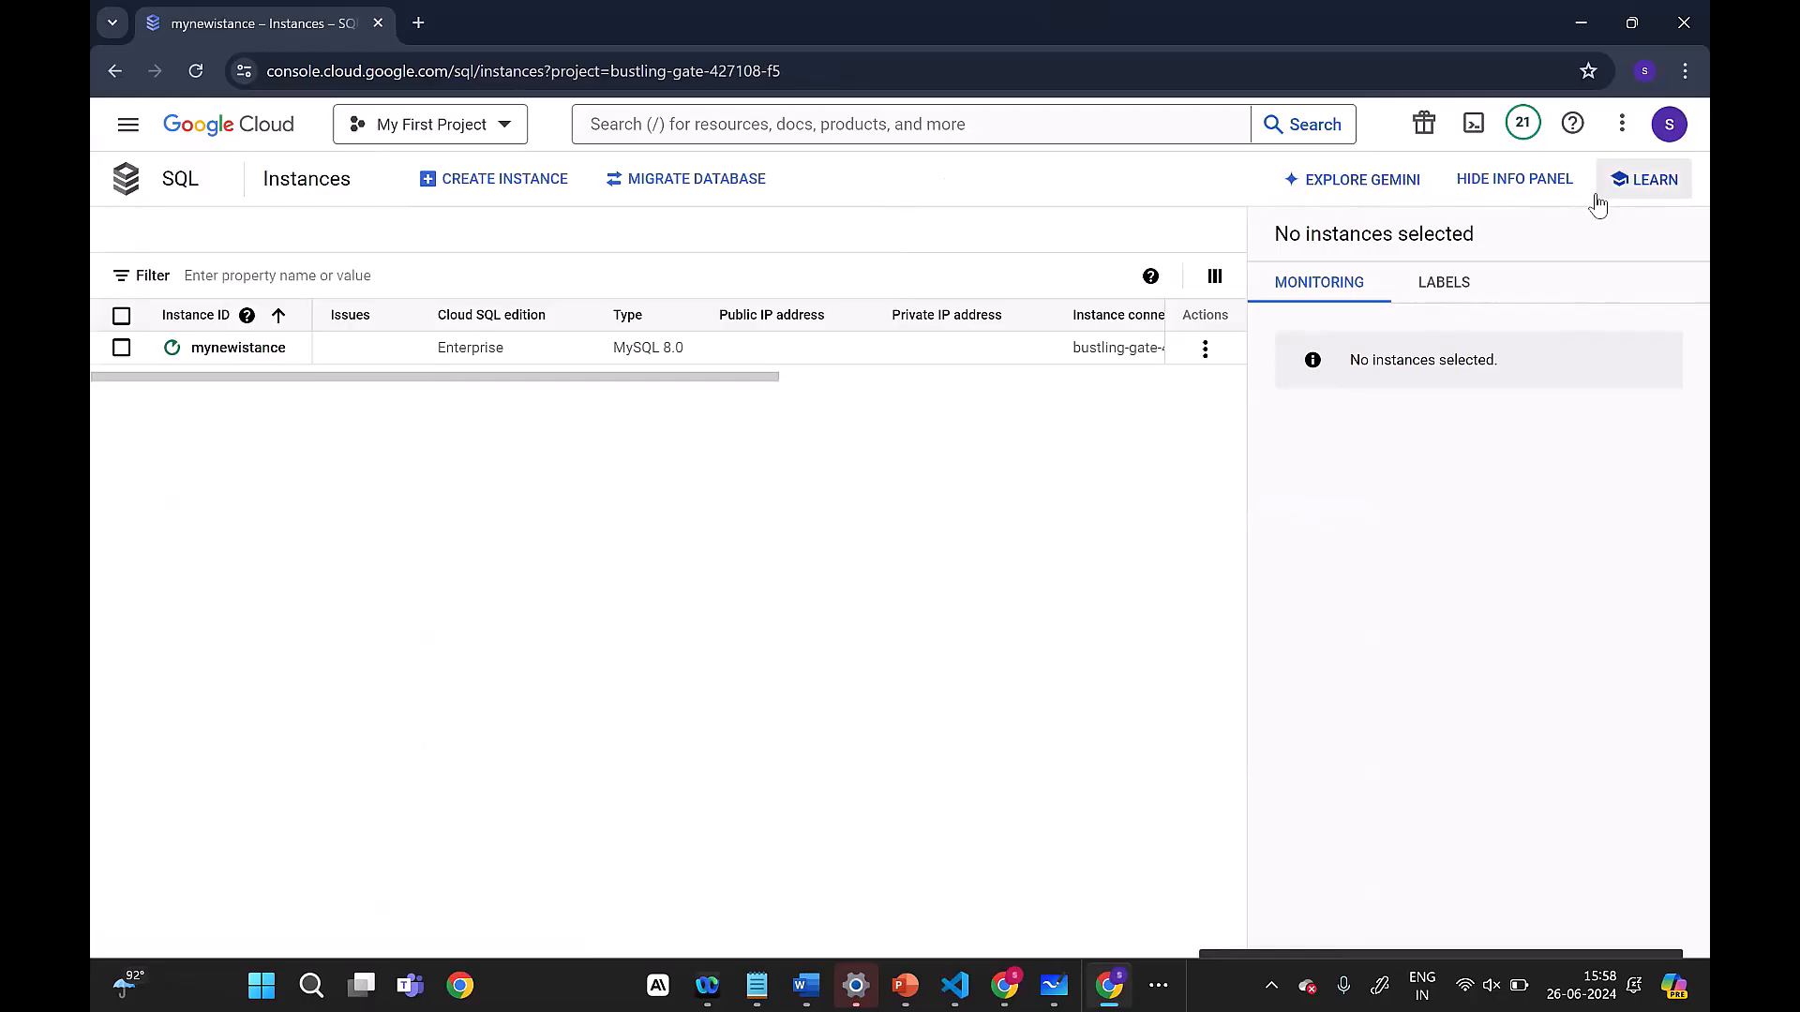
click(1535, 191)
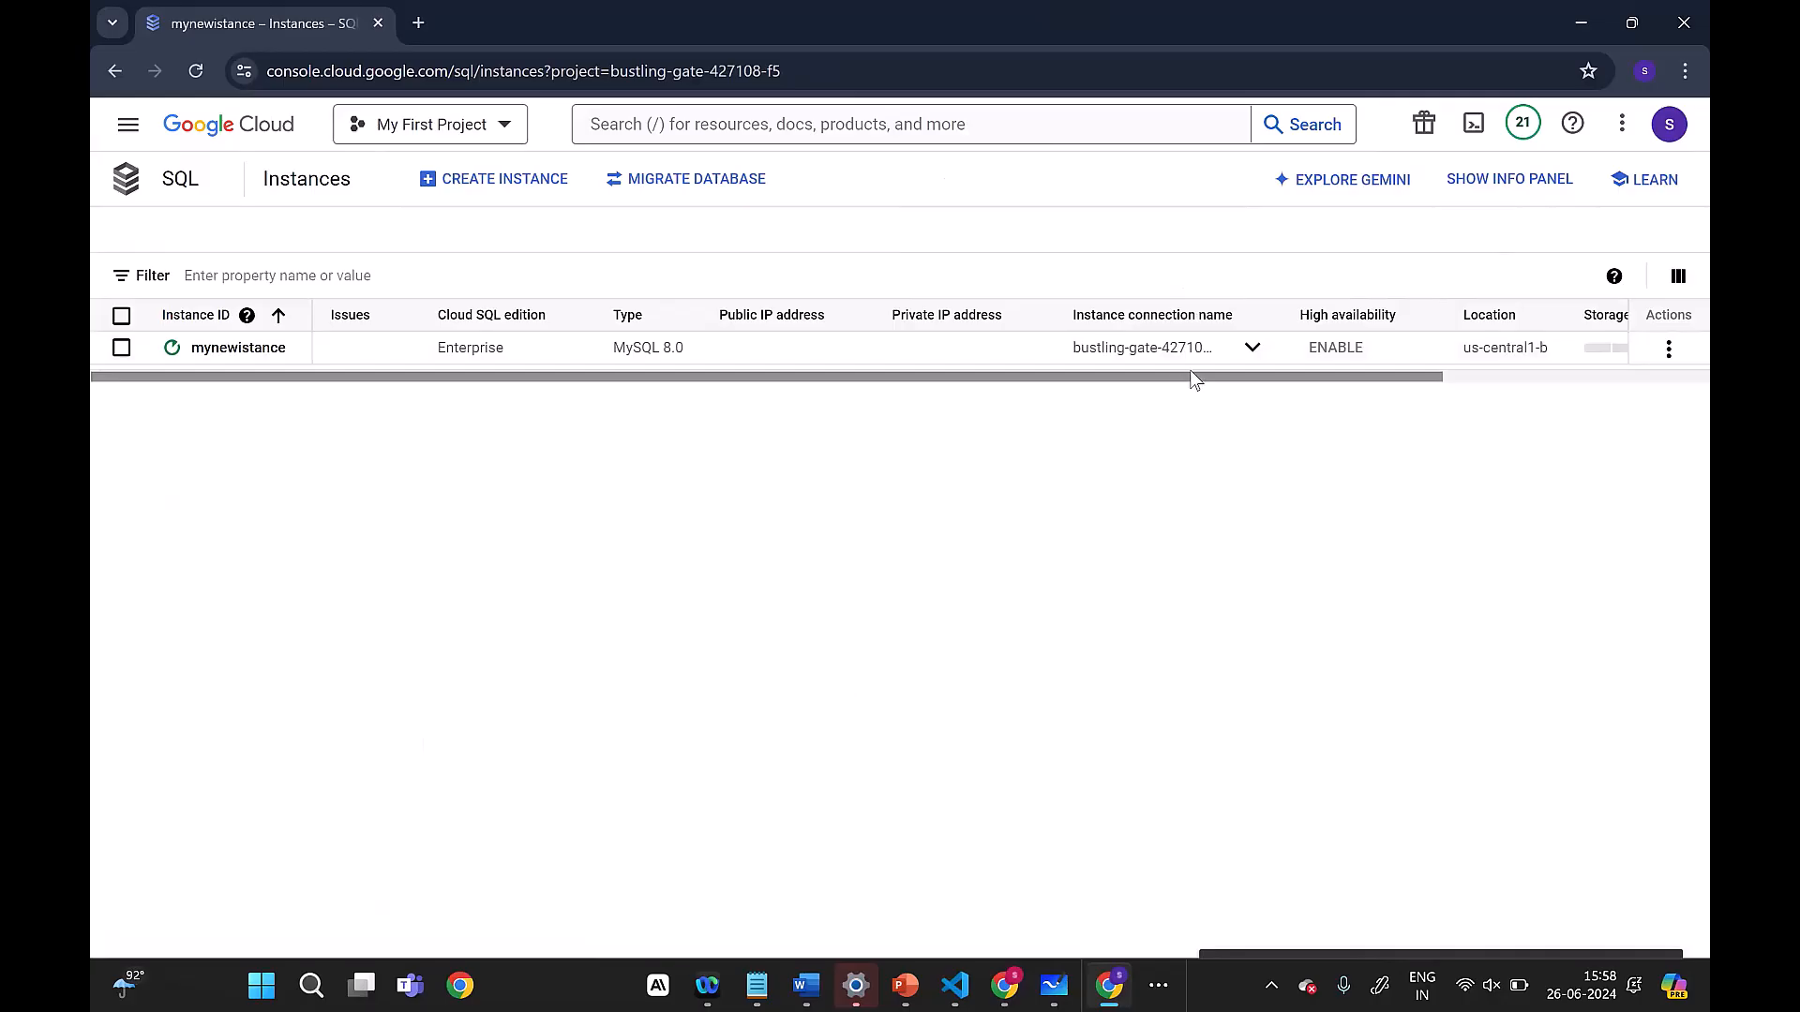
drag(1237, 378, 1470, 387)
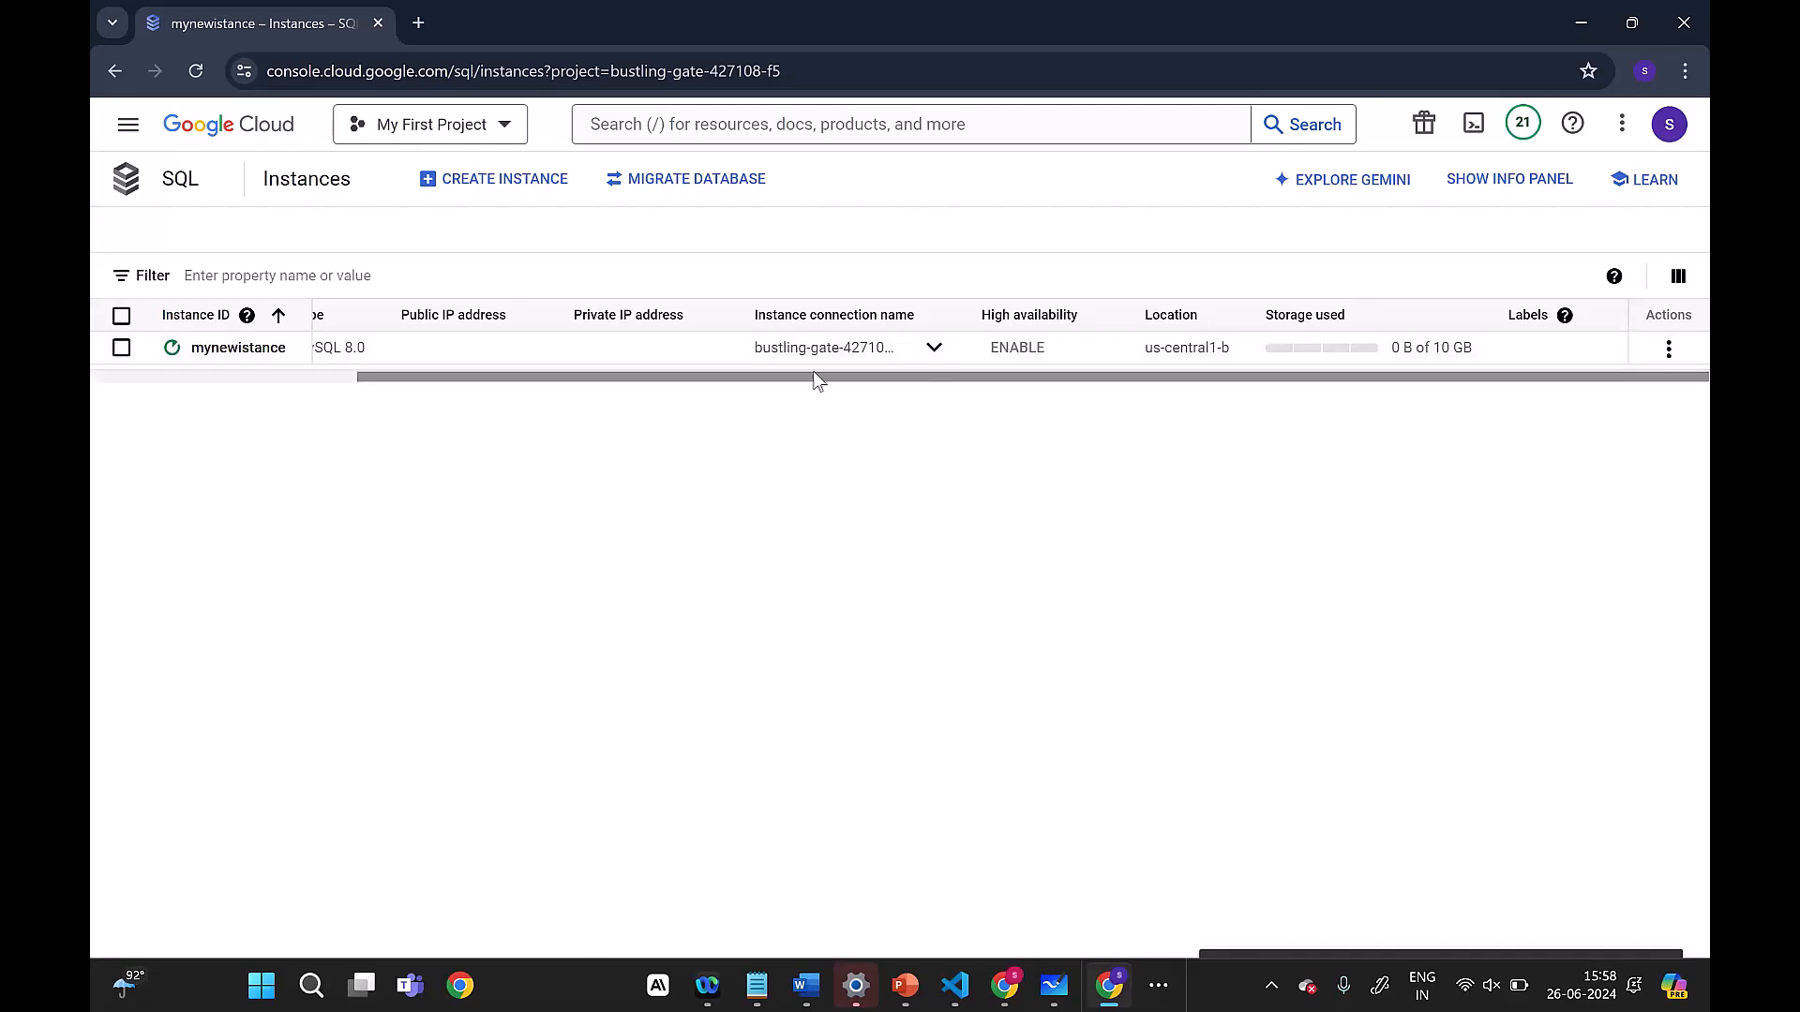
drag(525, 377, 182, 375)
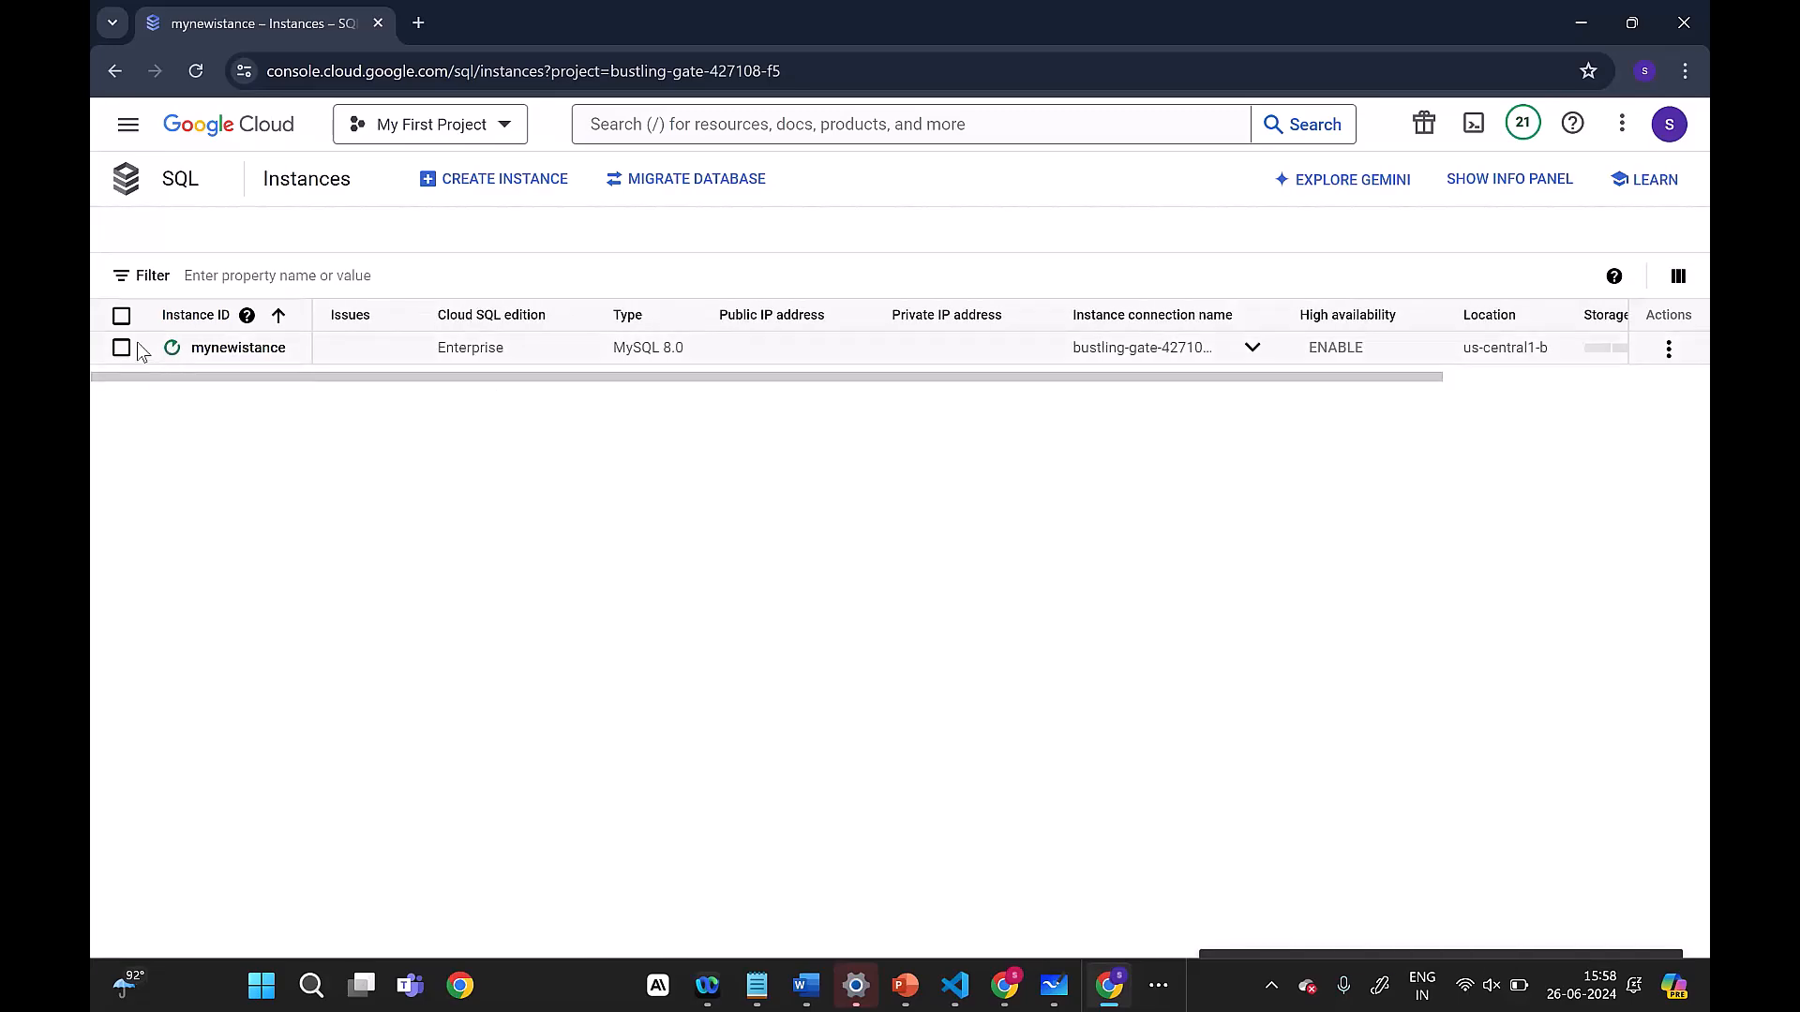
Step: Select mynewistance in the list, hide its monitoring info panel, and clear the selection
click(165, 351)
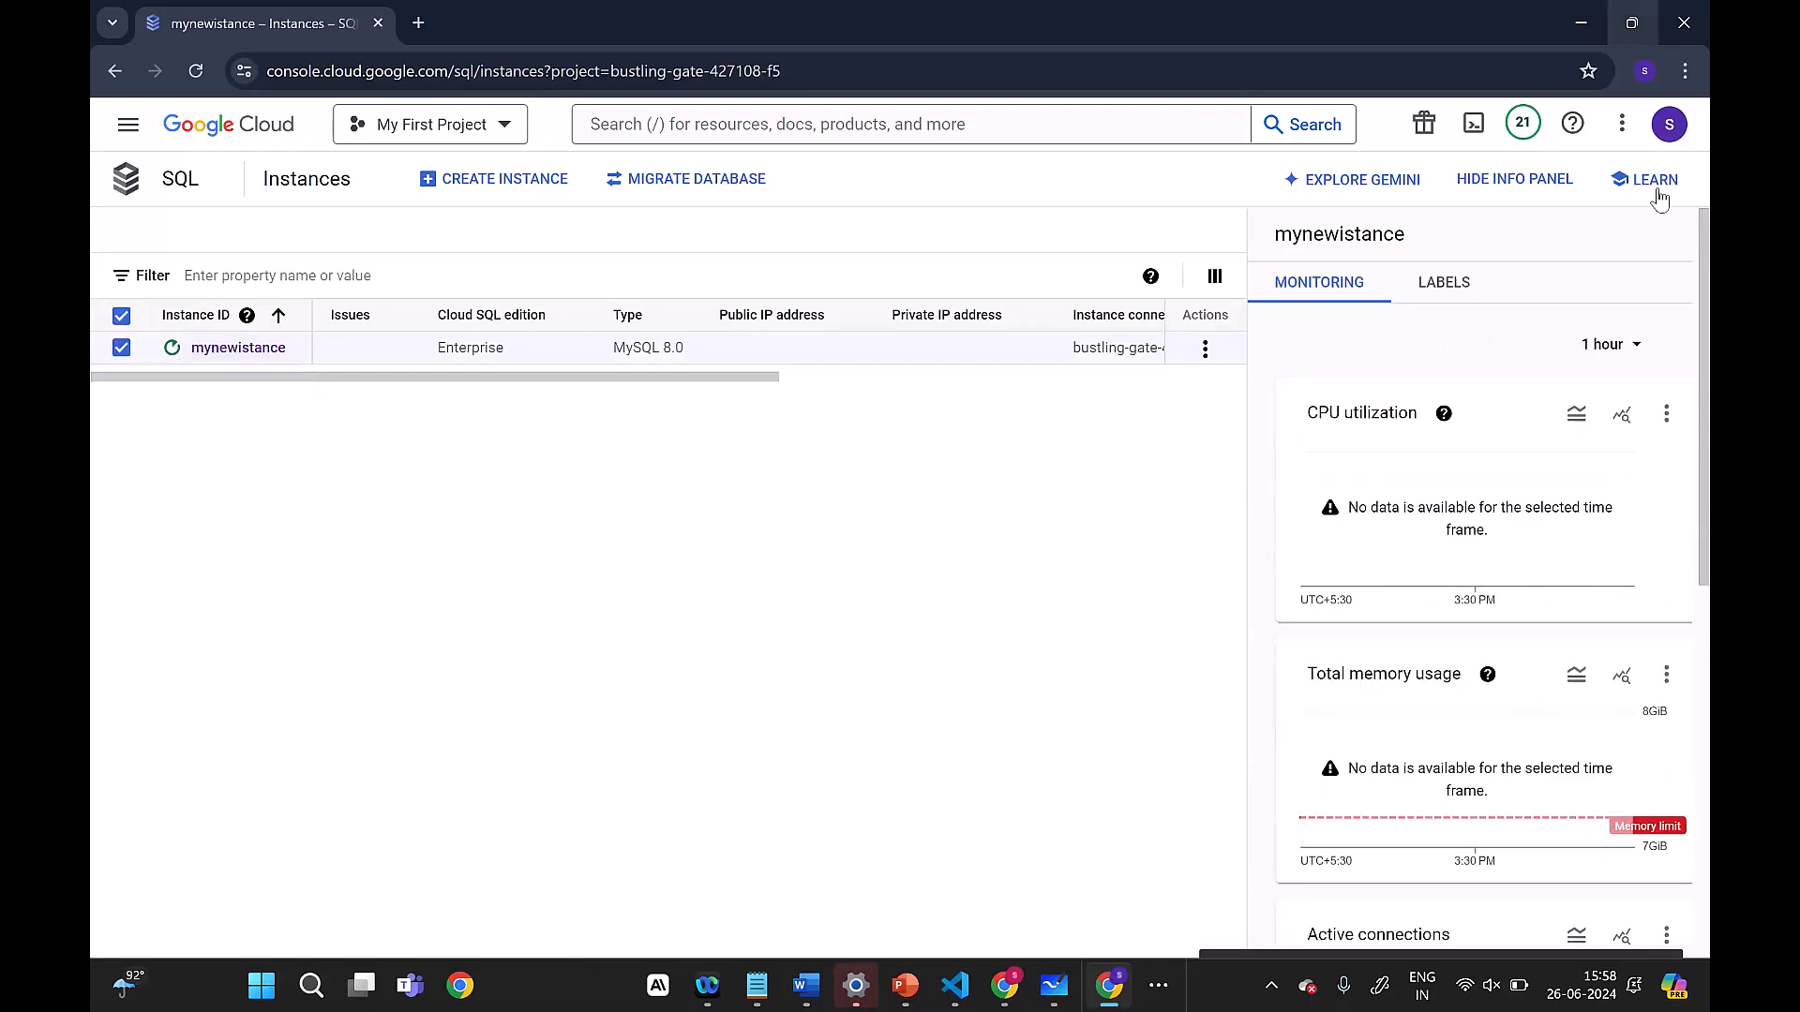
click(1486, 185)
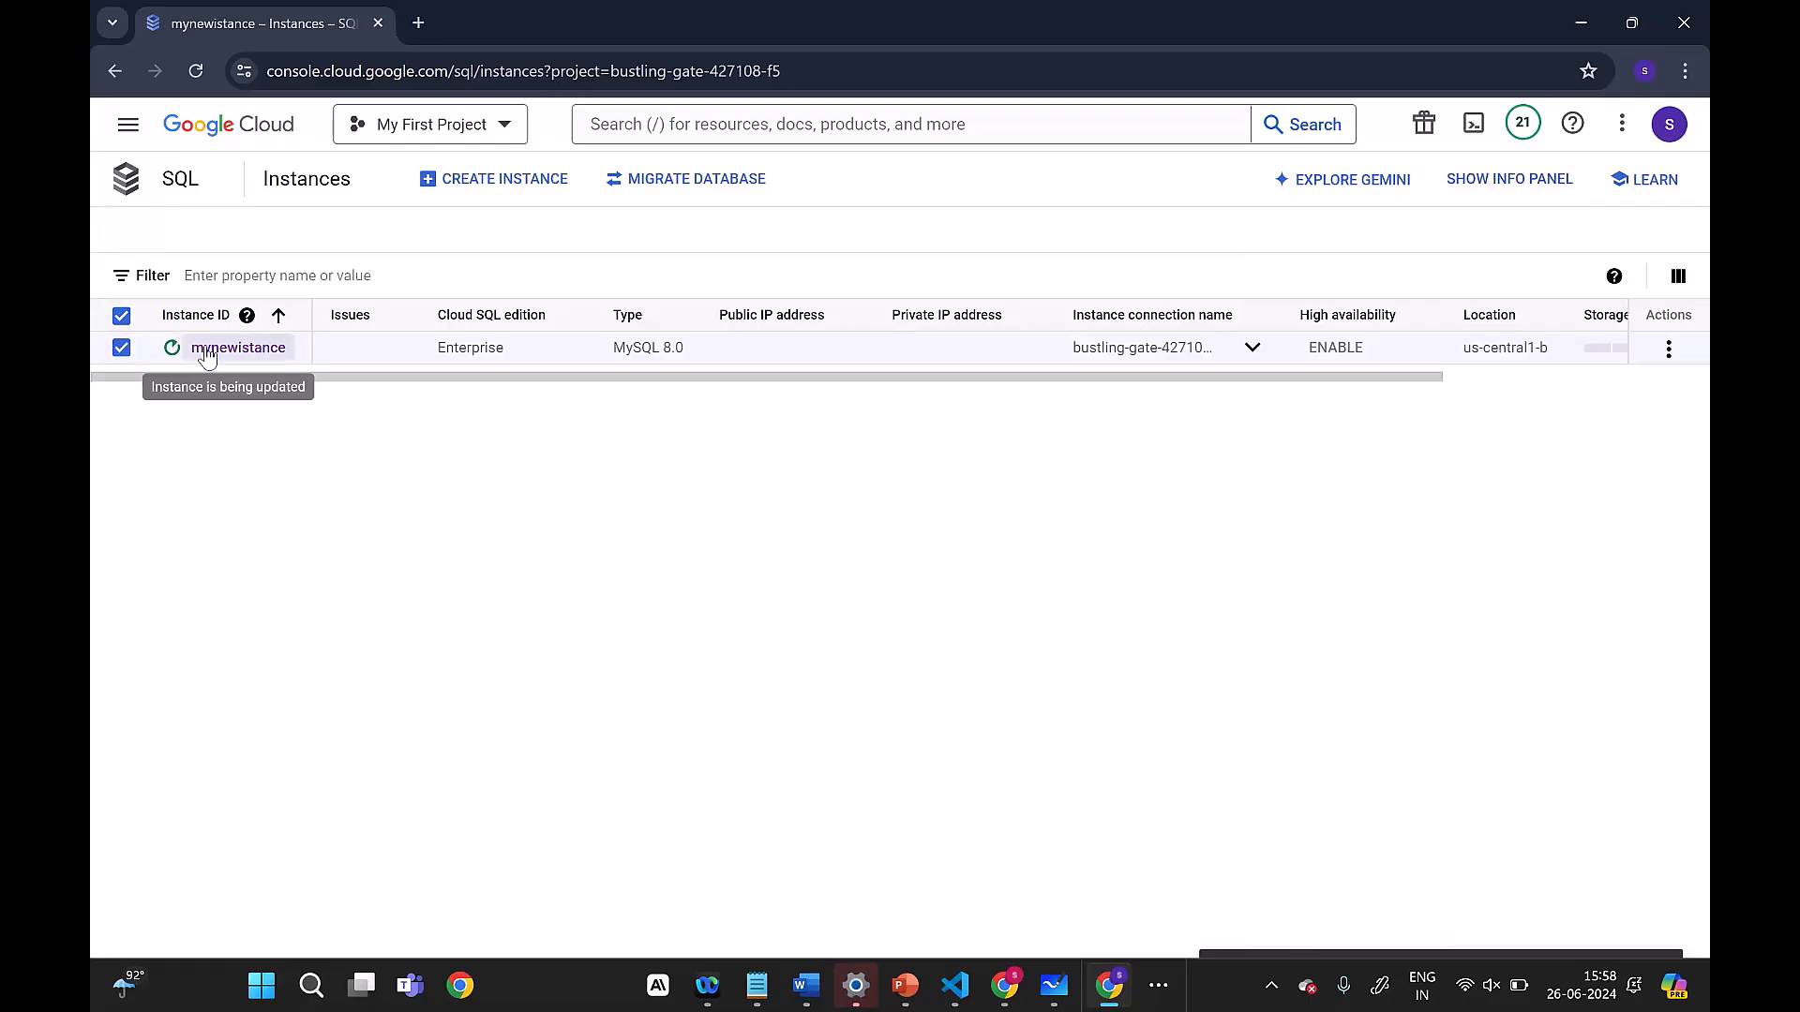
click(123, 353)
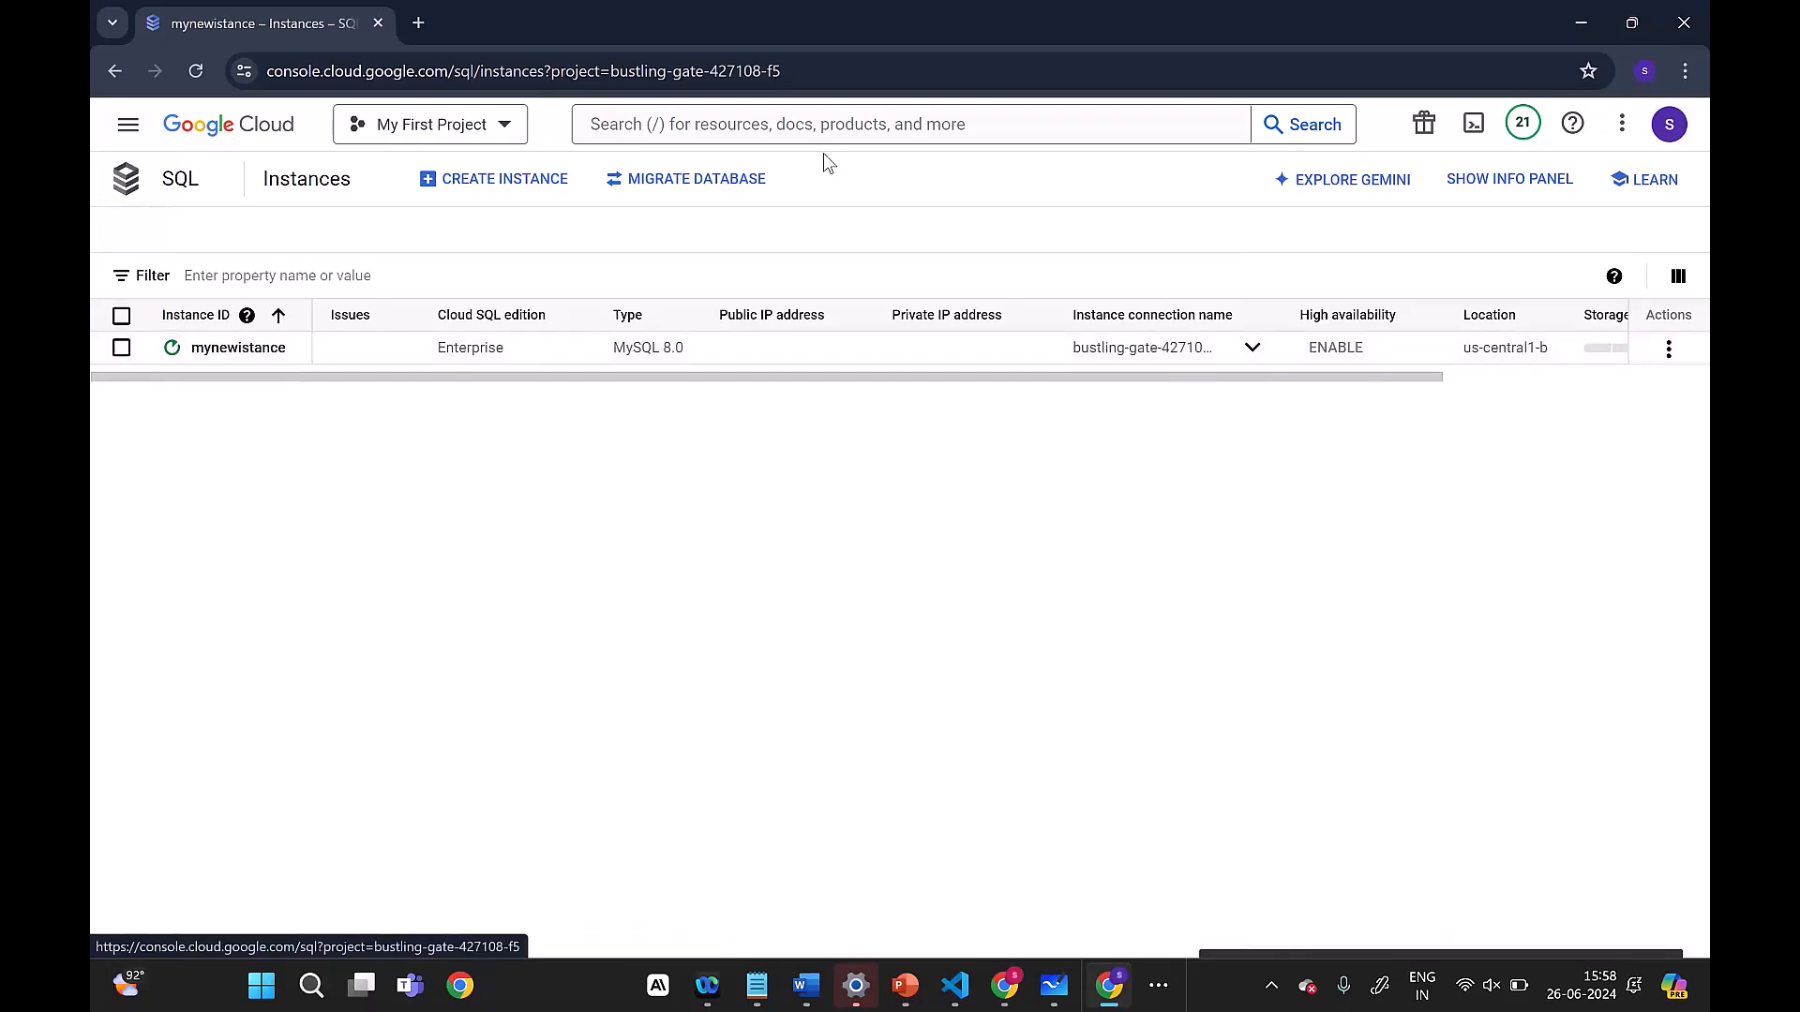
Step: Expand the full connection name of mynewistance in the list and open its overview to read the creation status
click(1250, 351)
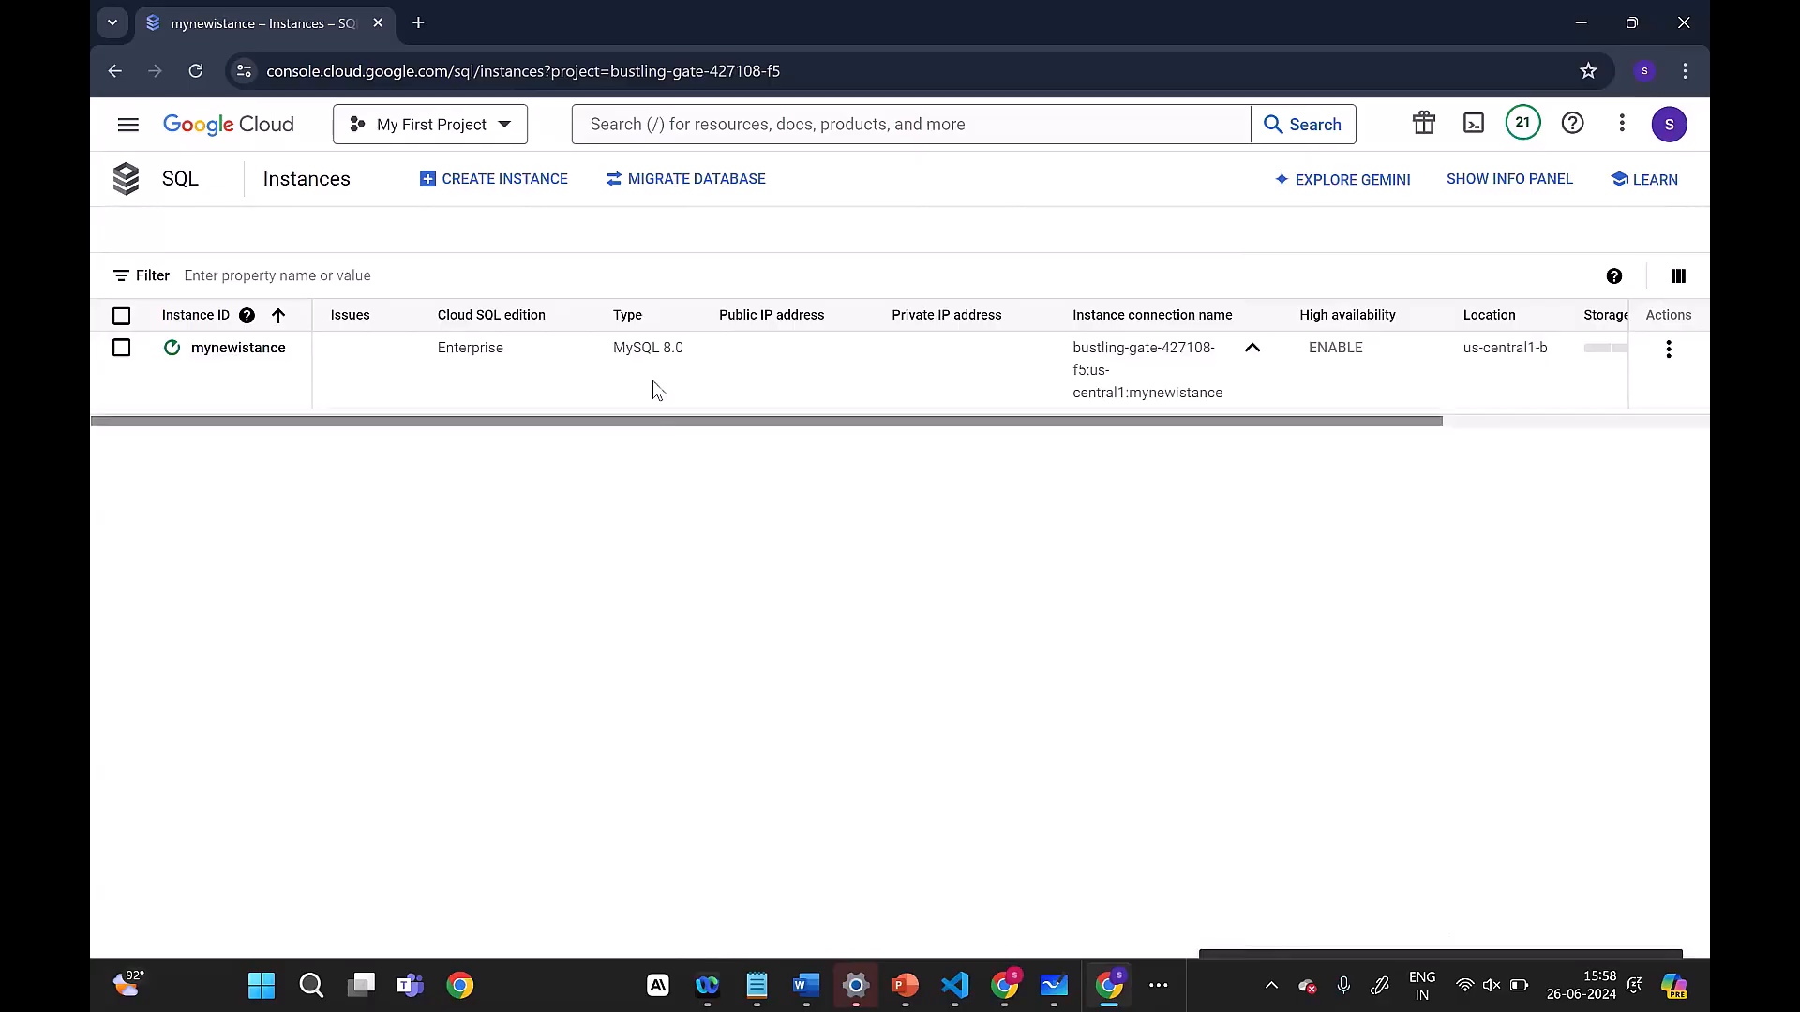
click(273, 349)
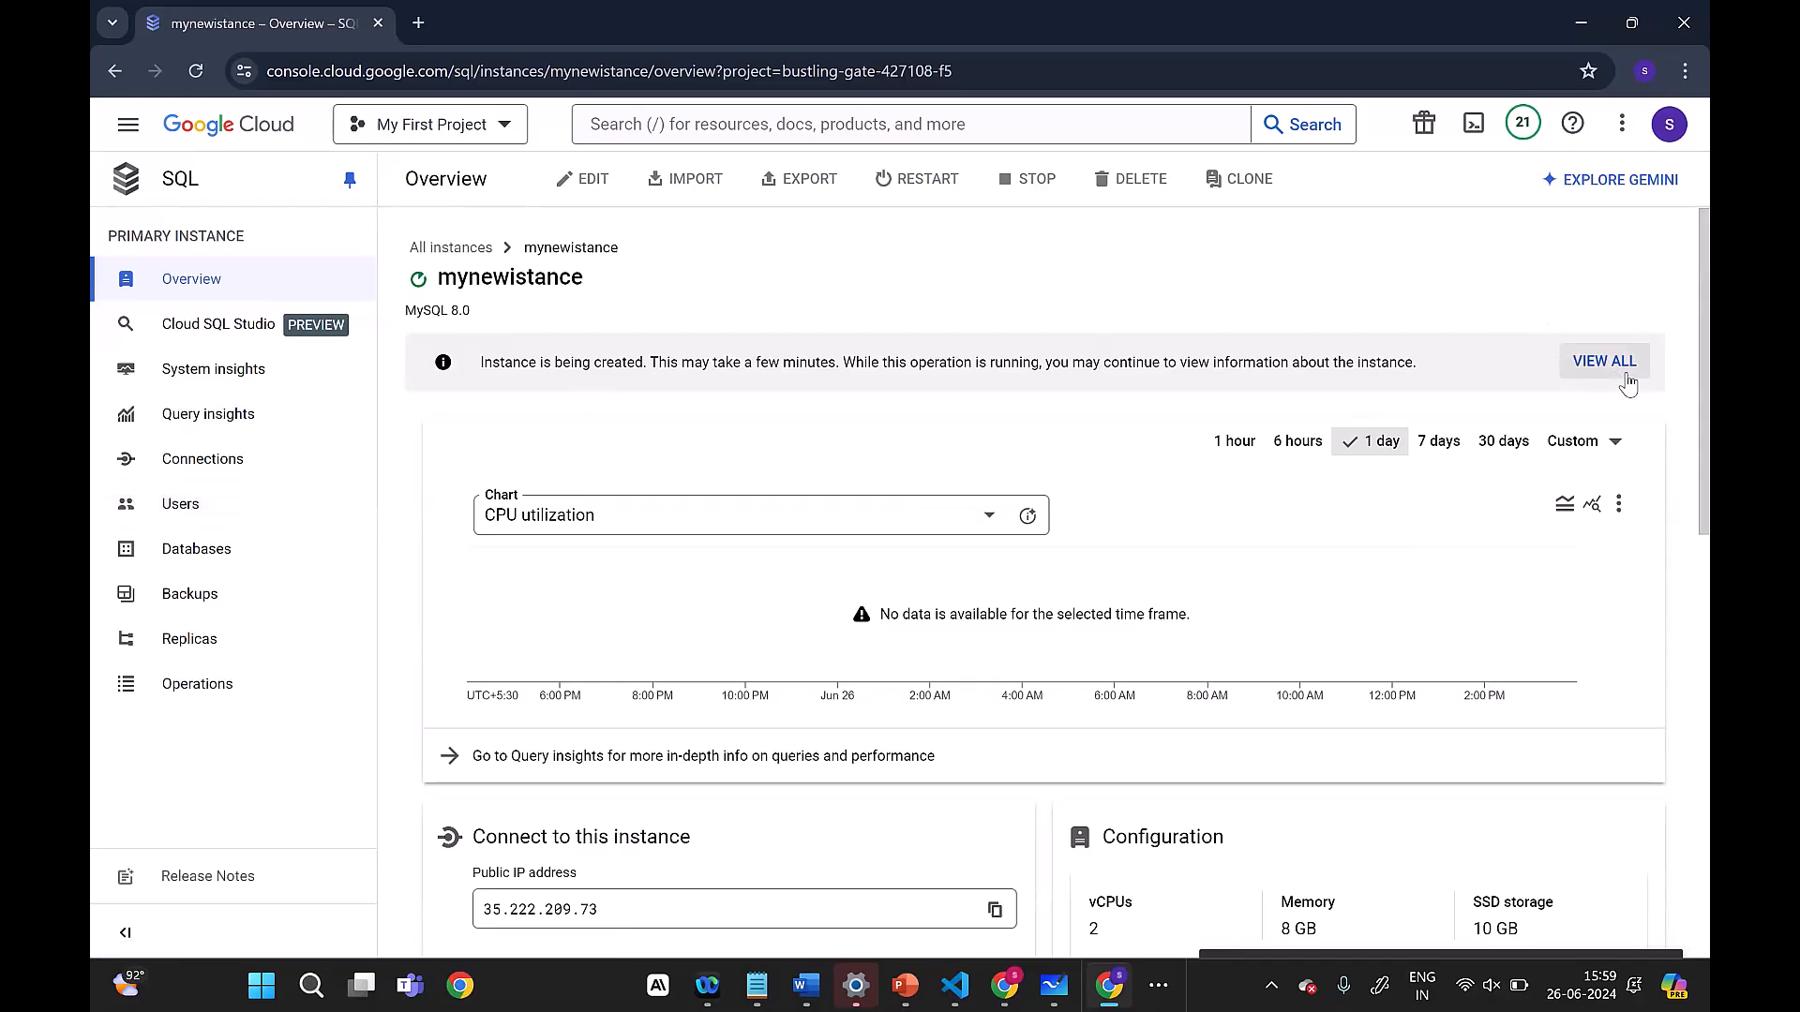
drag(461, 366, 1419, 367)
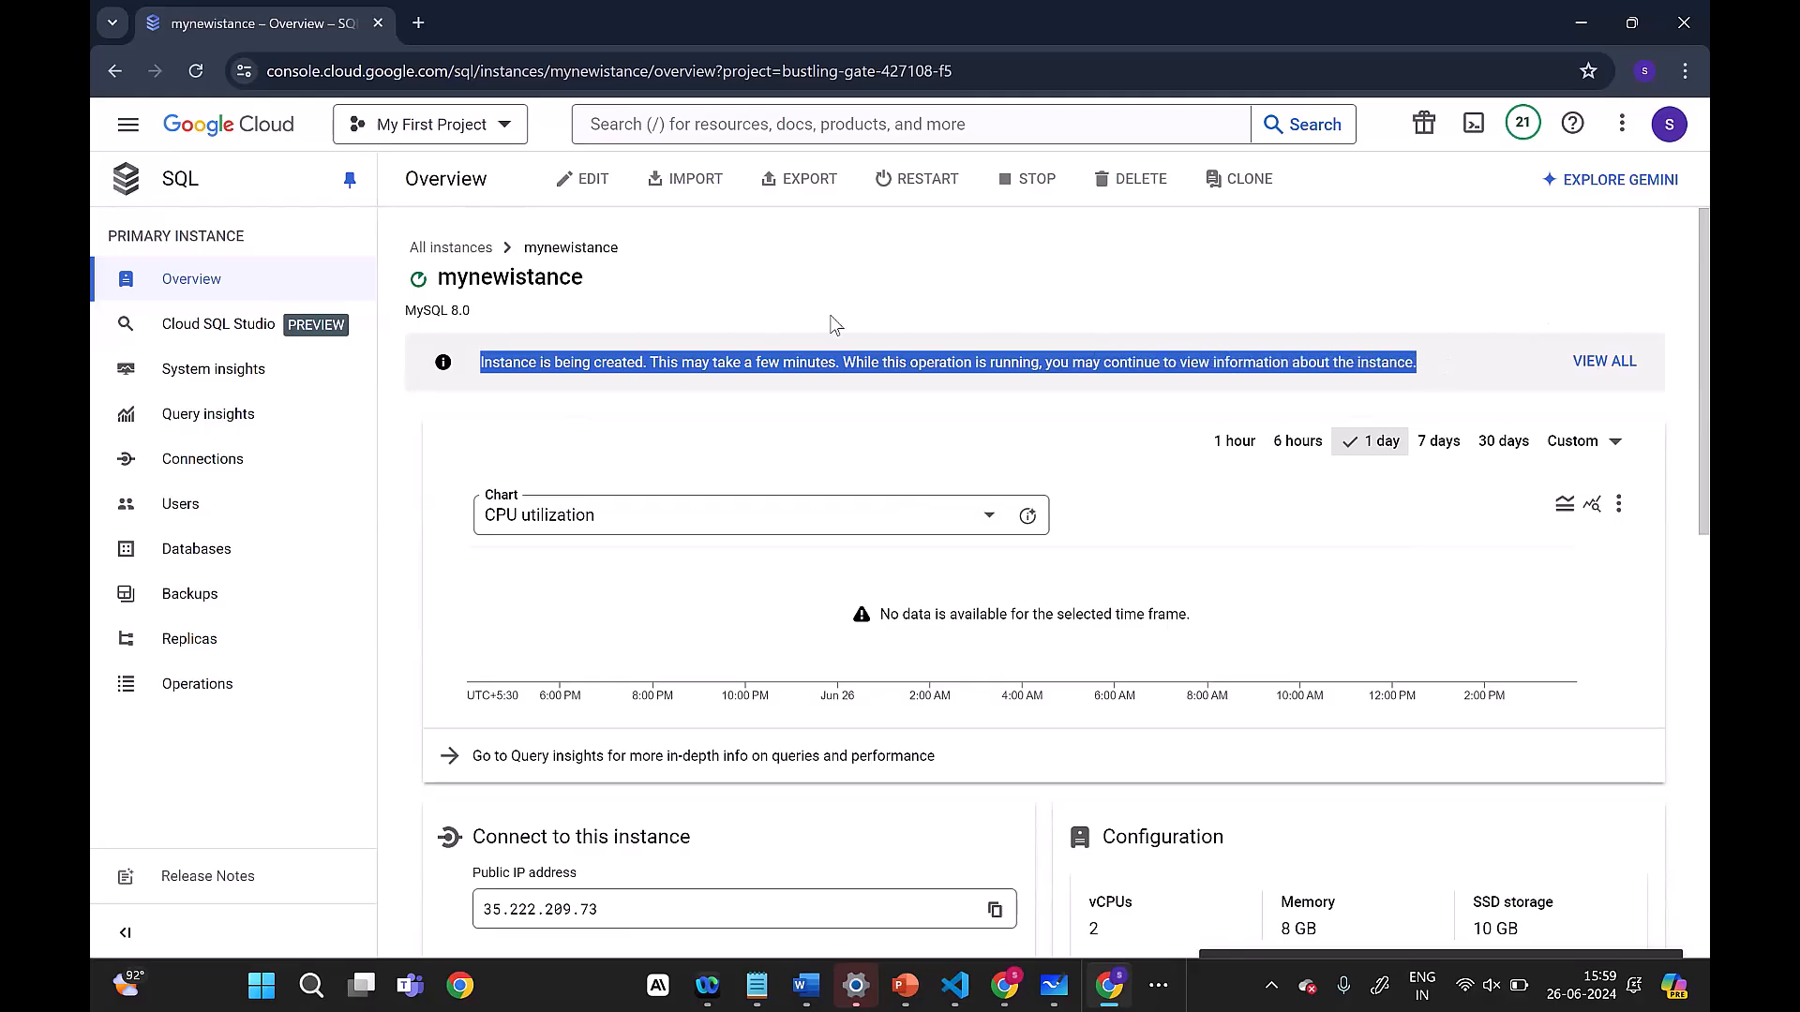
click(419, 277)
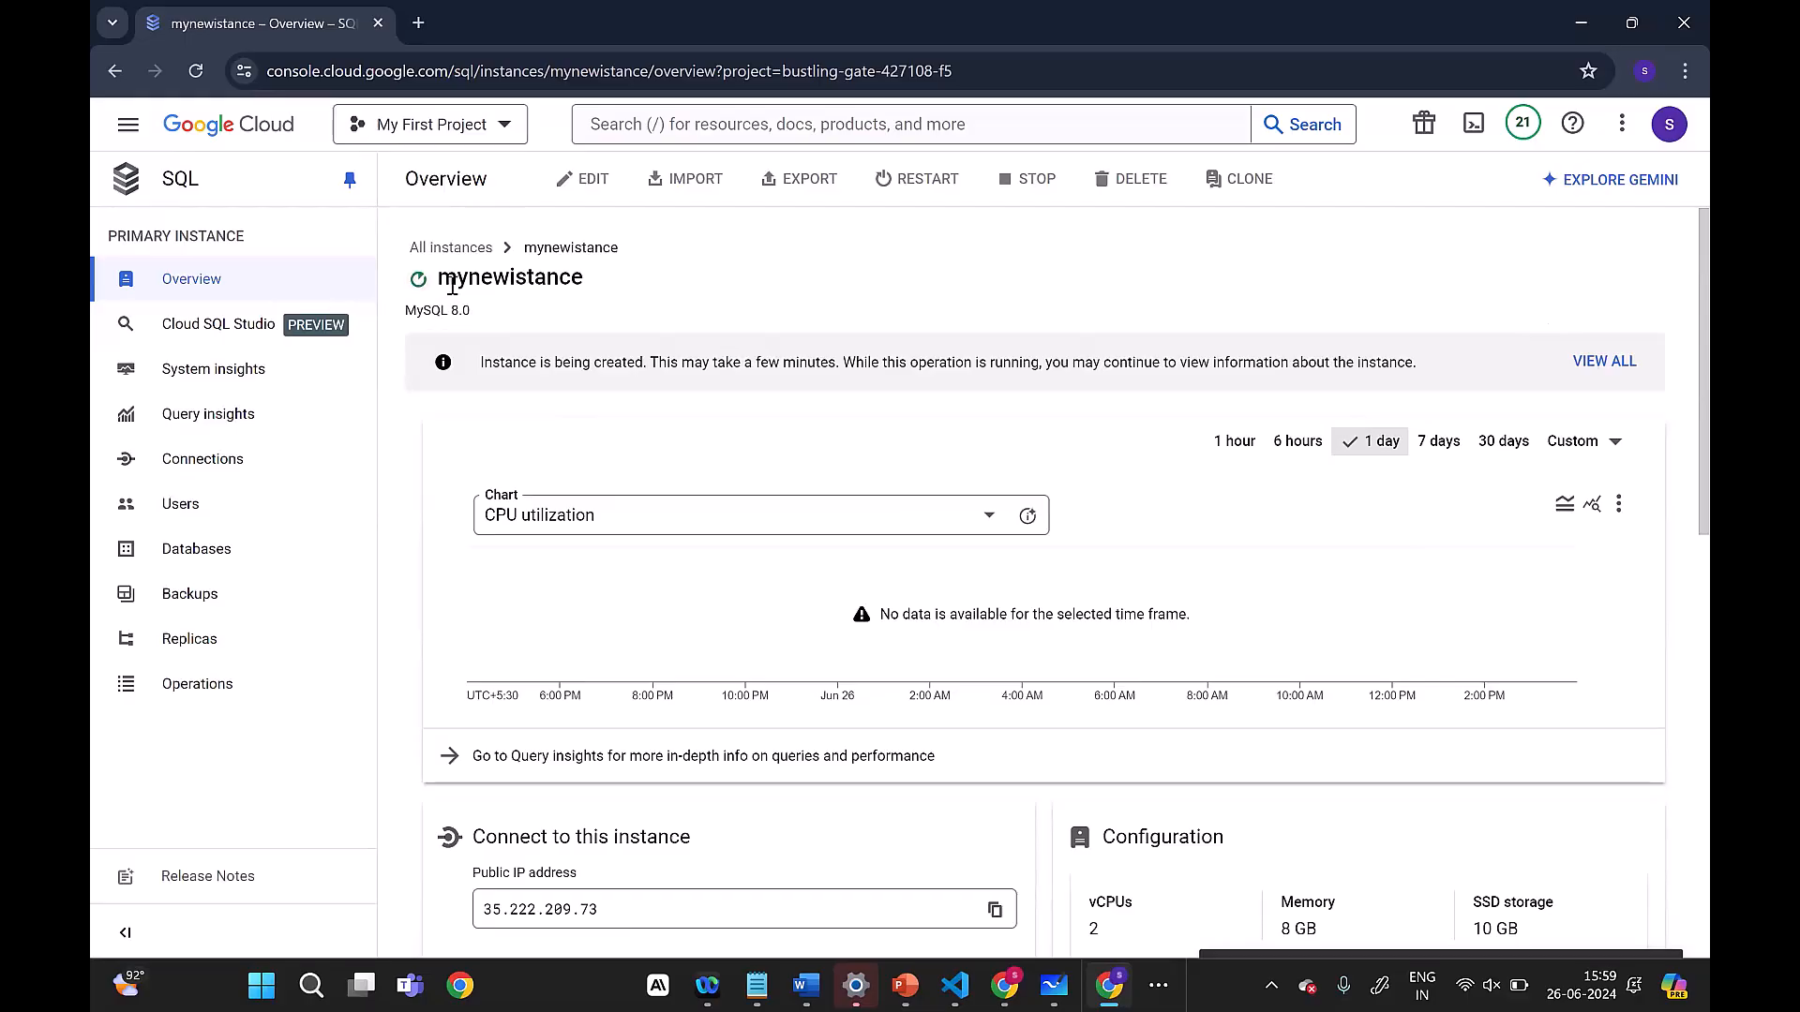
mouse_move(419, 280)
Step: Return to the list of all instances and reopen the overview of mynewistance
click(440, 248)
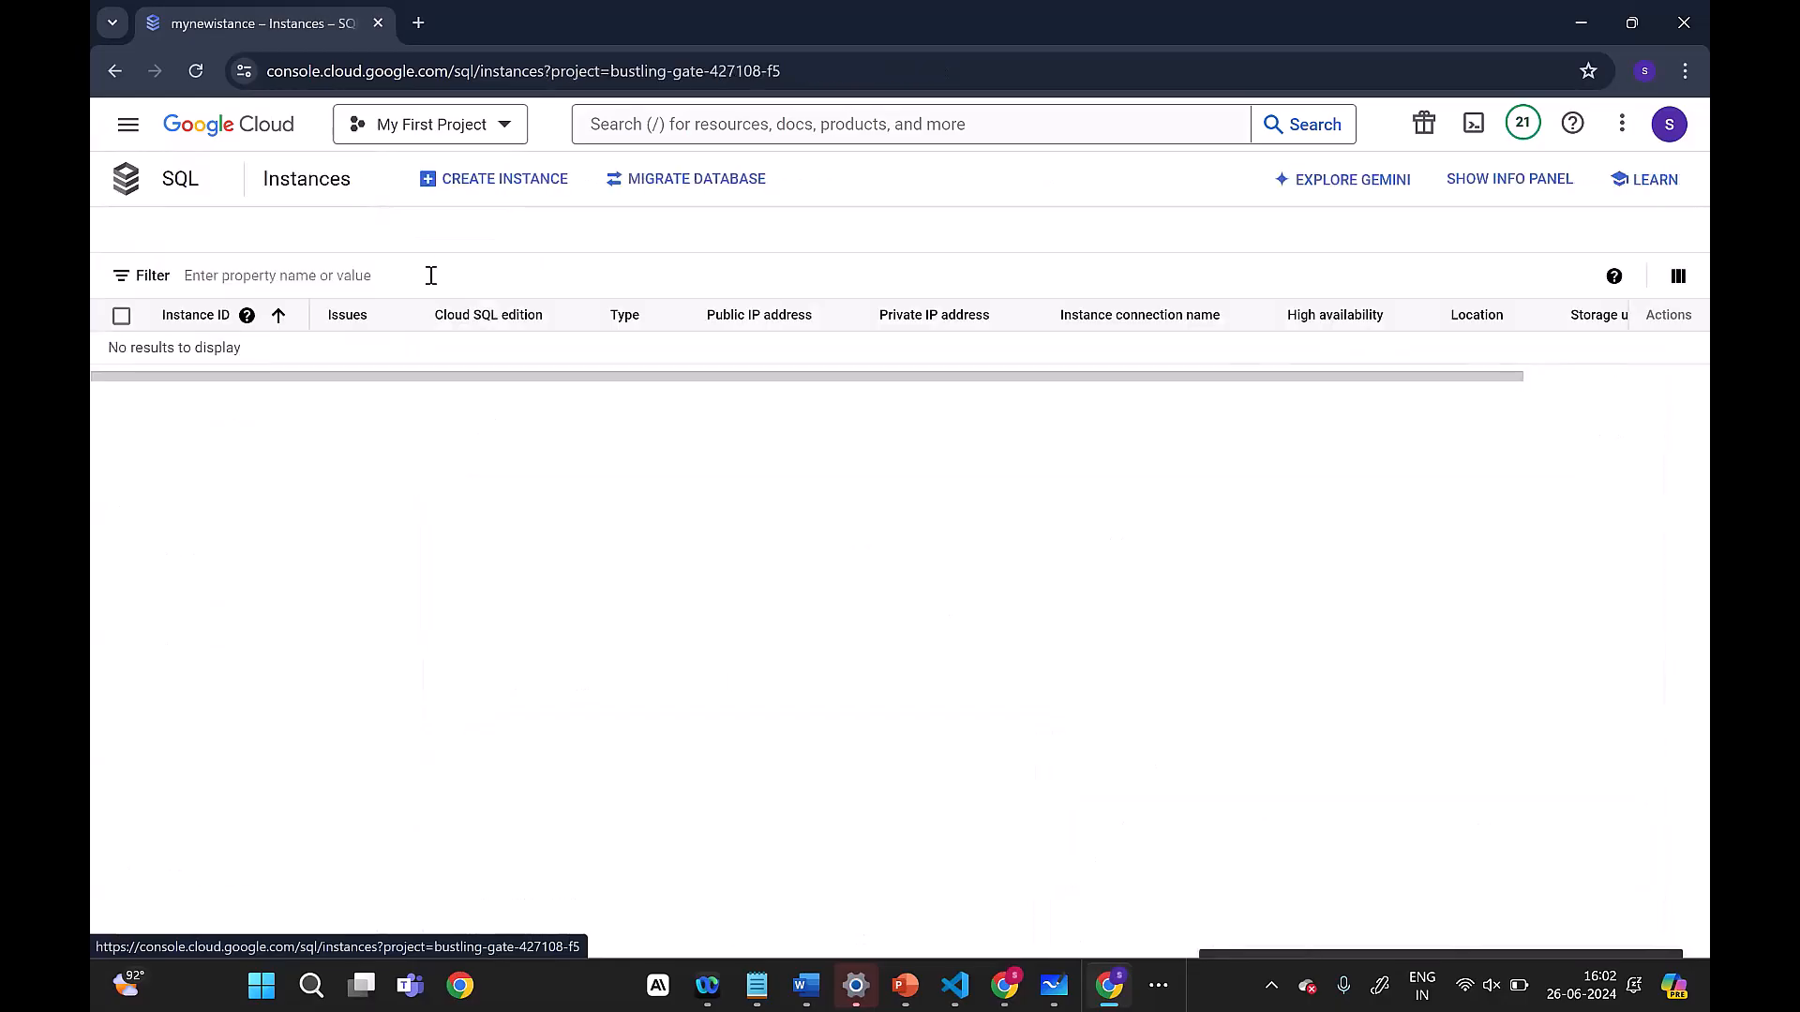
click(265, 357)
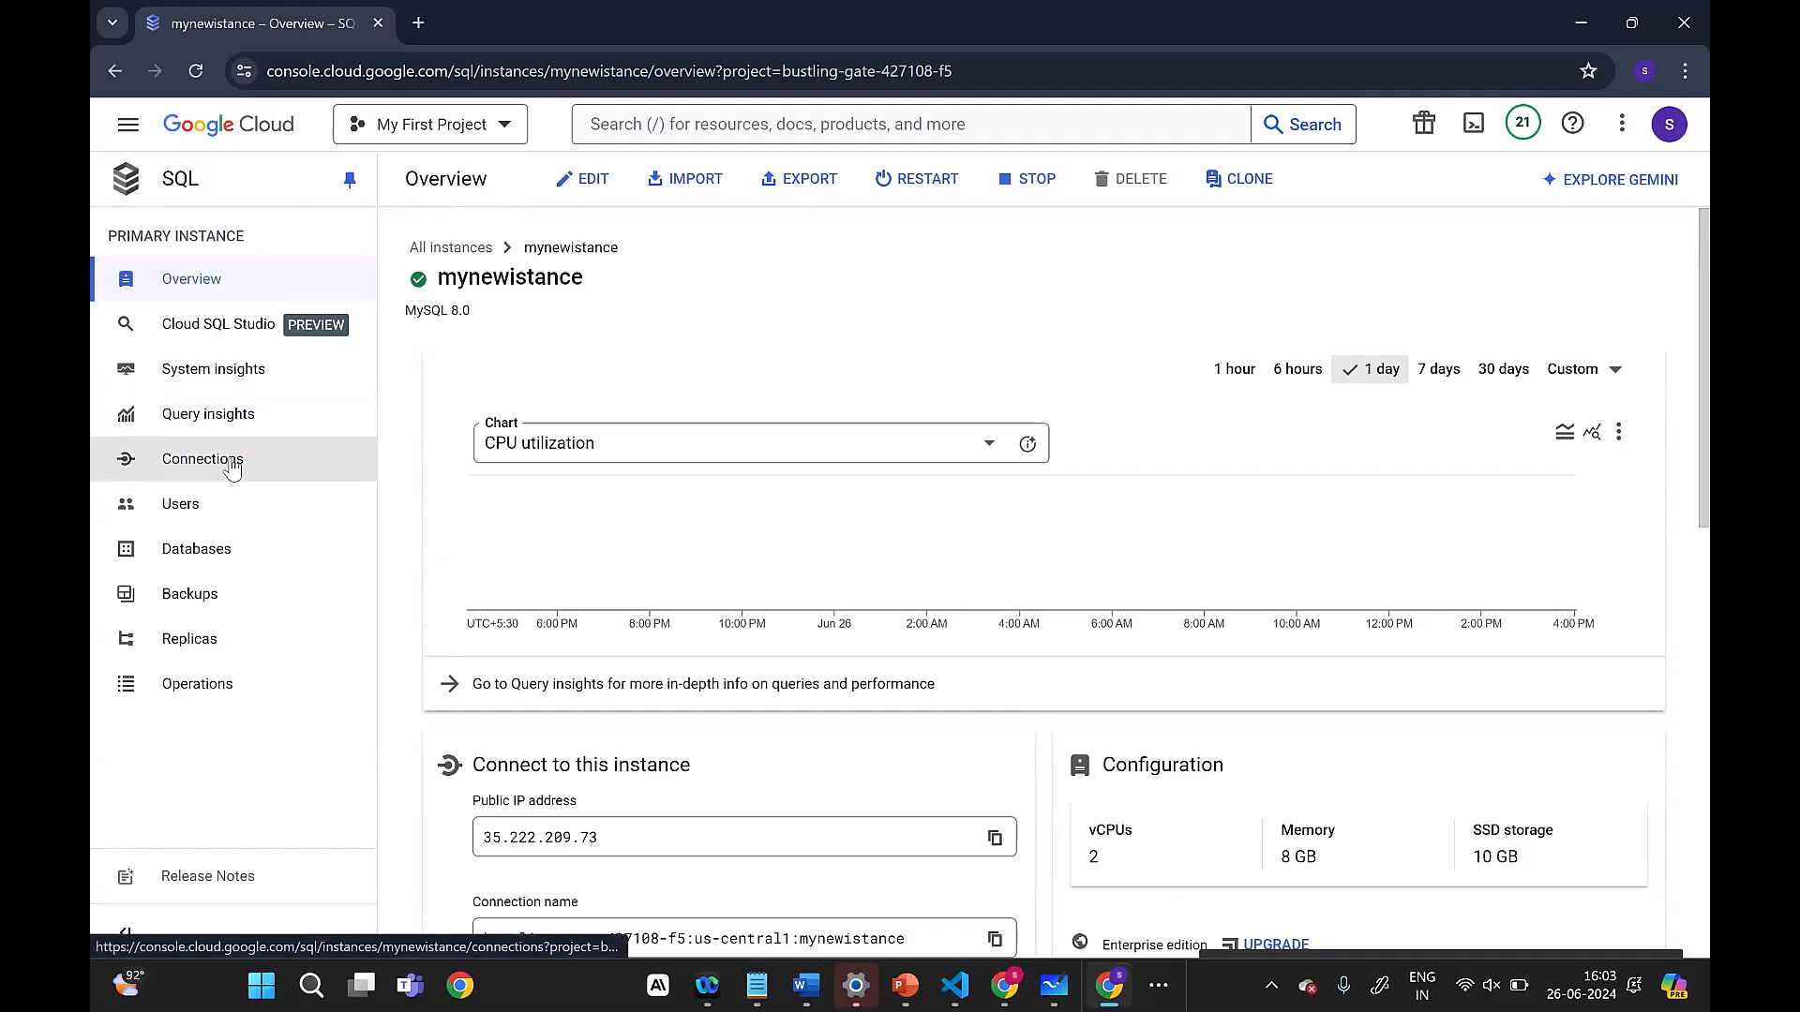
Step: Try to sign in to Cloud SQL Studio with the mysql database and check which users are offered
click(210, 335)
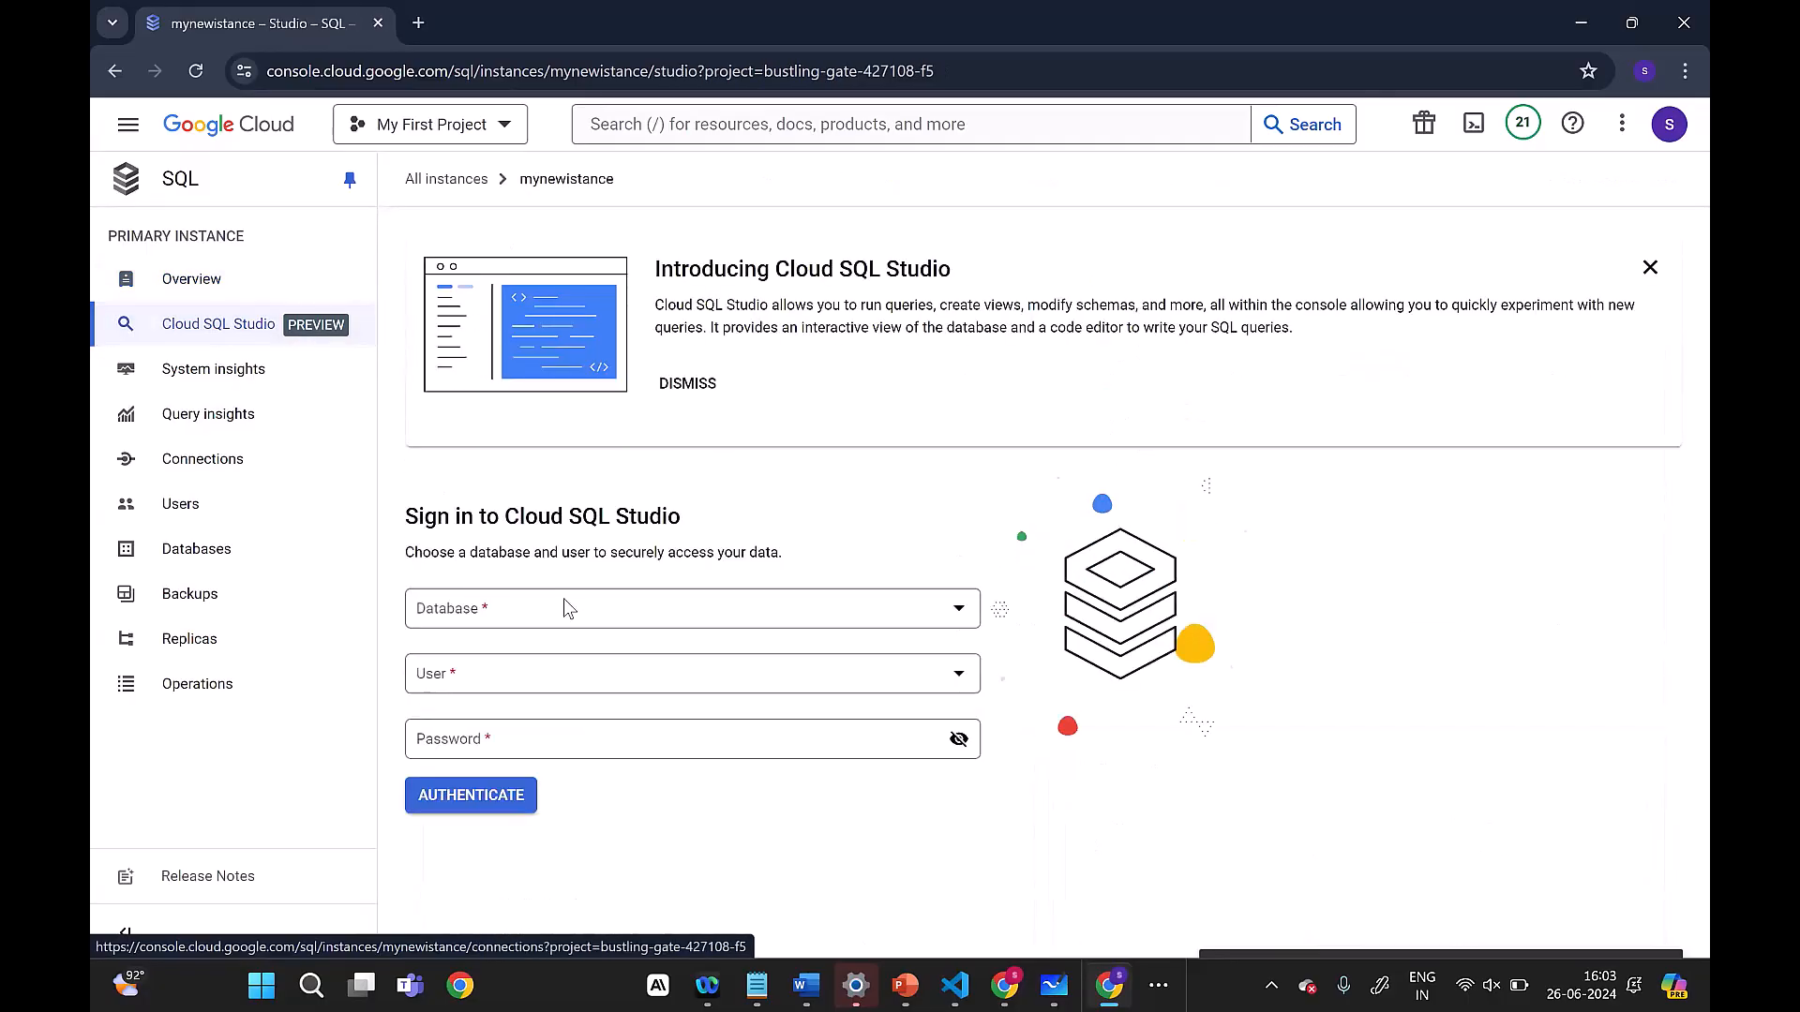
click(576, 605)
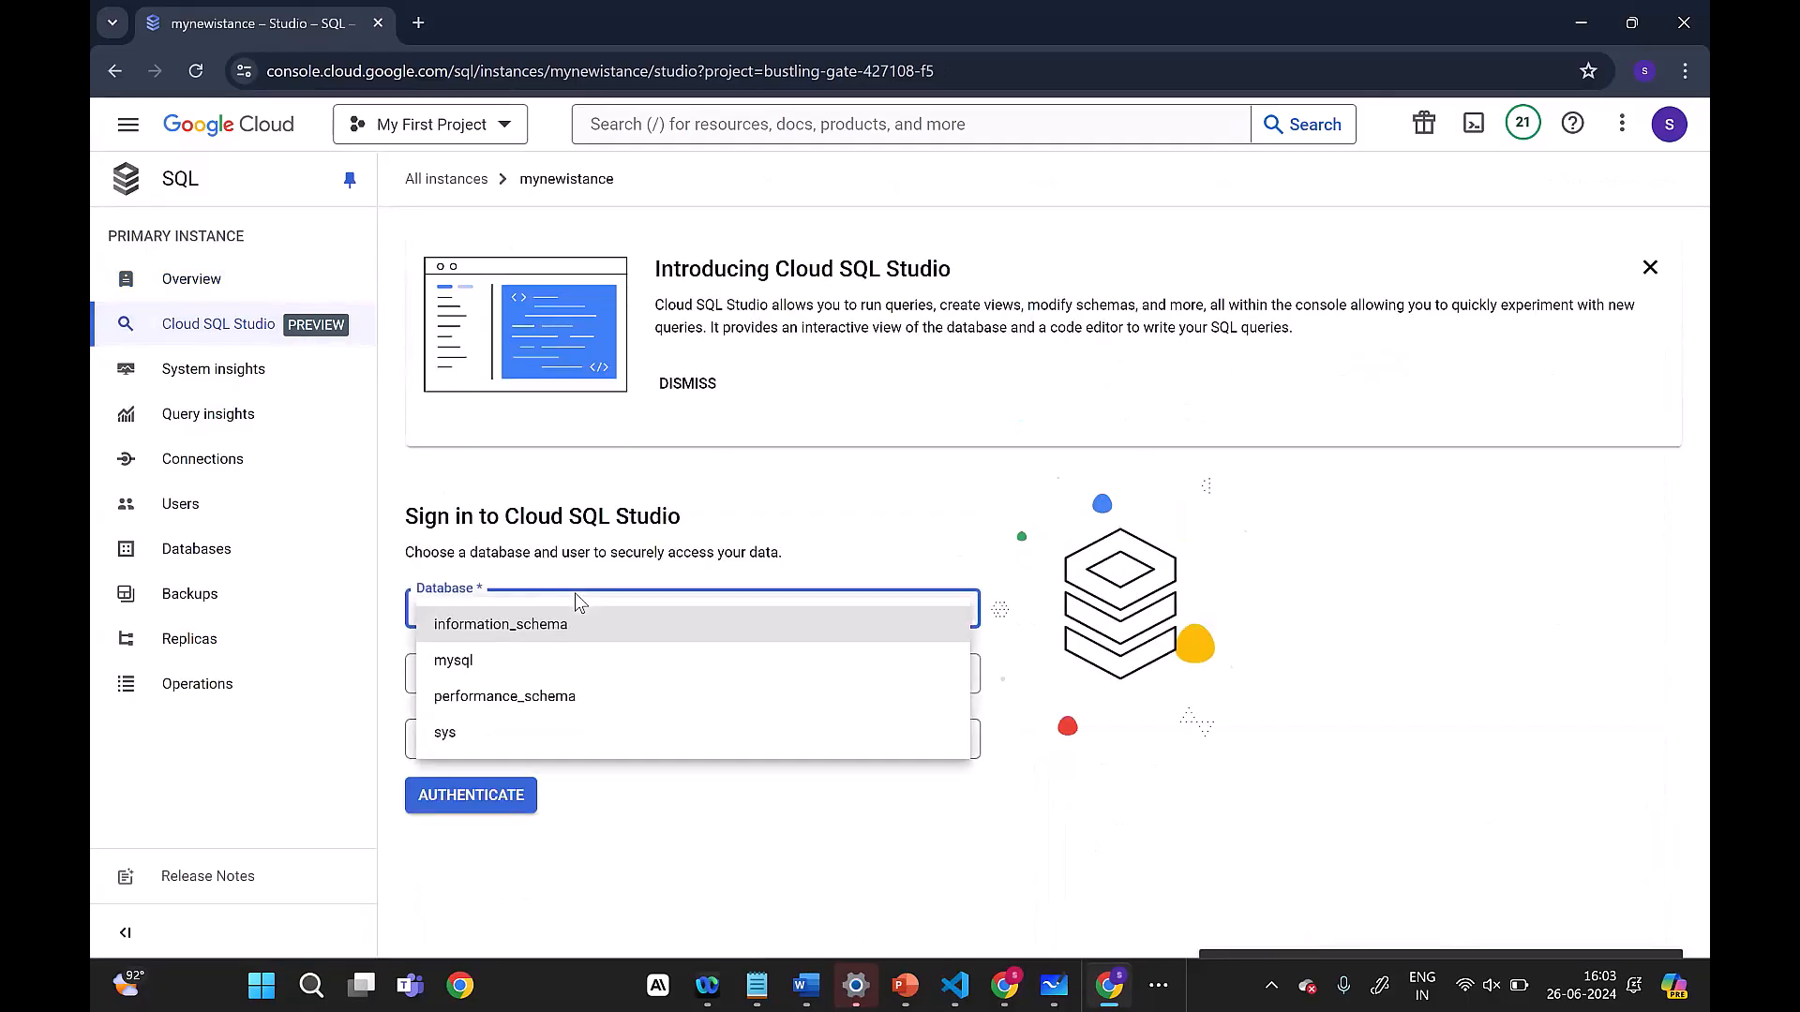
click(524, 663)
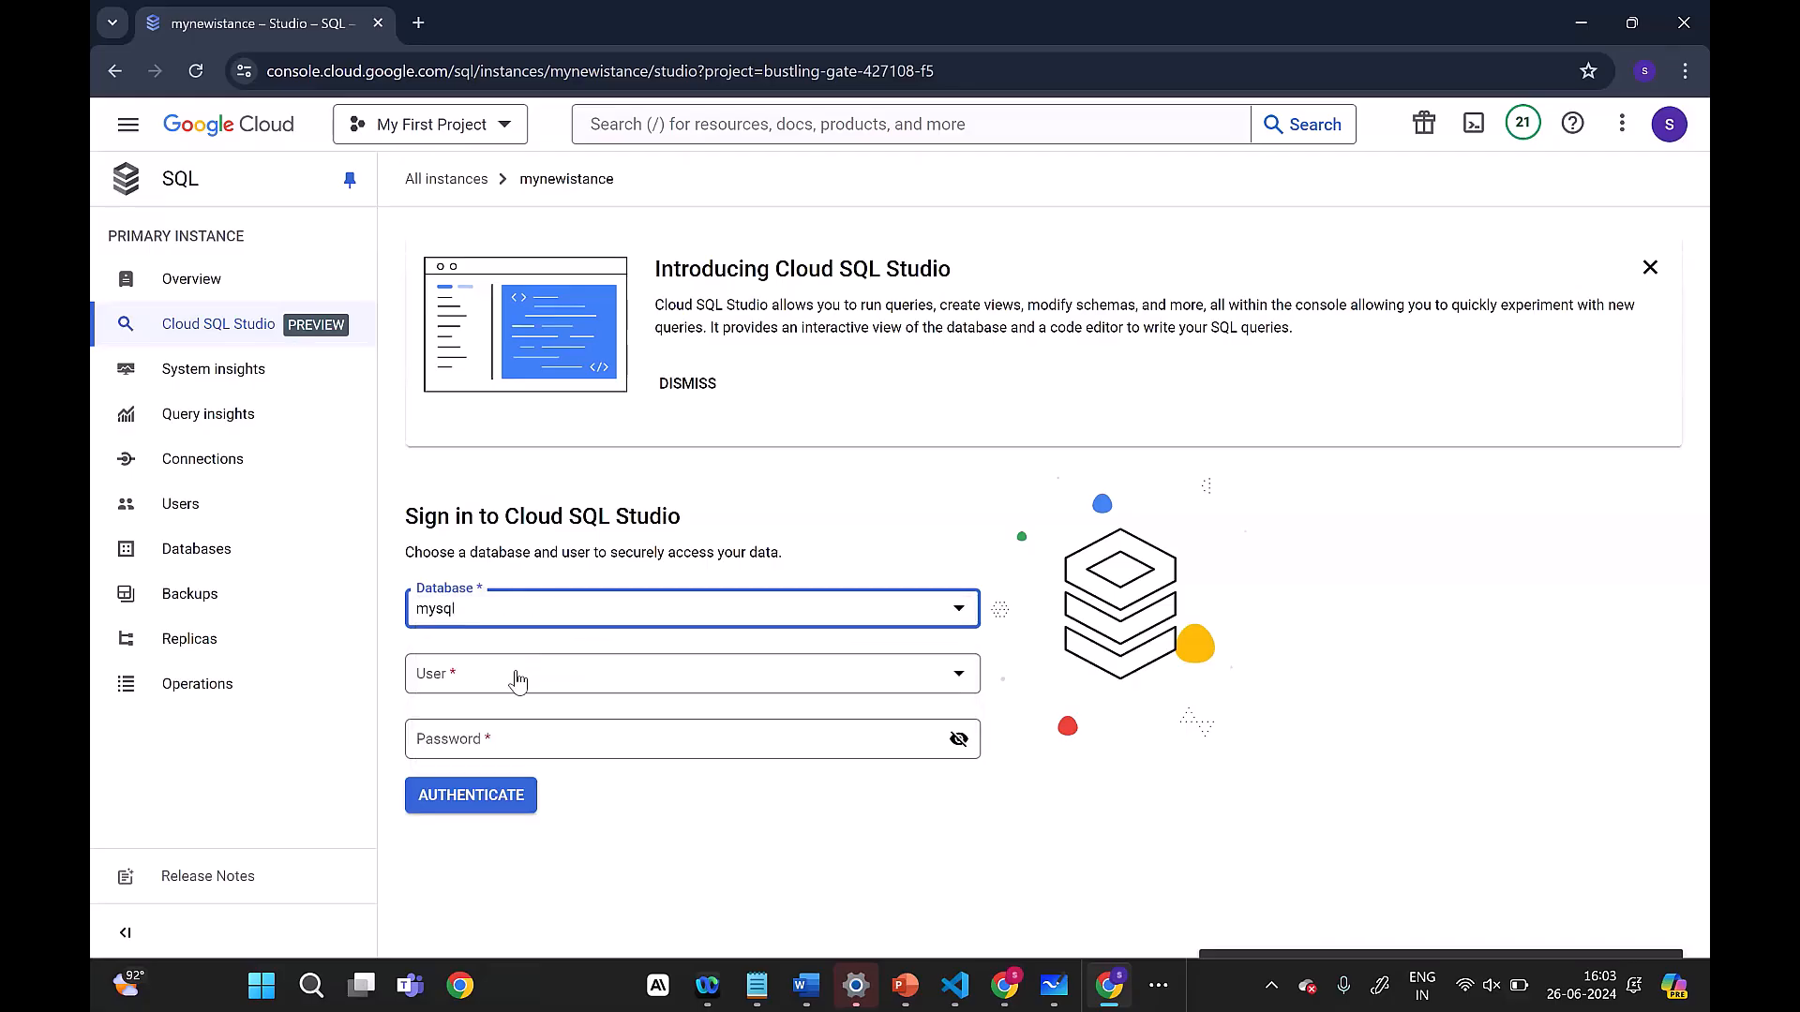
click(518, 675)
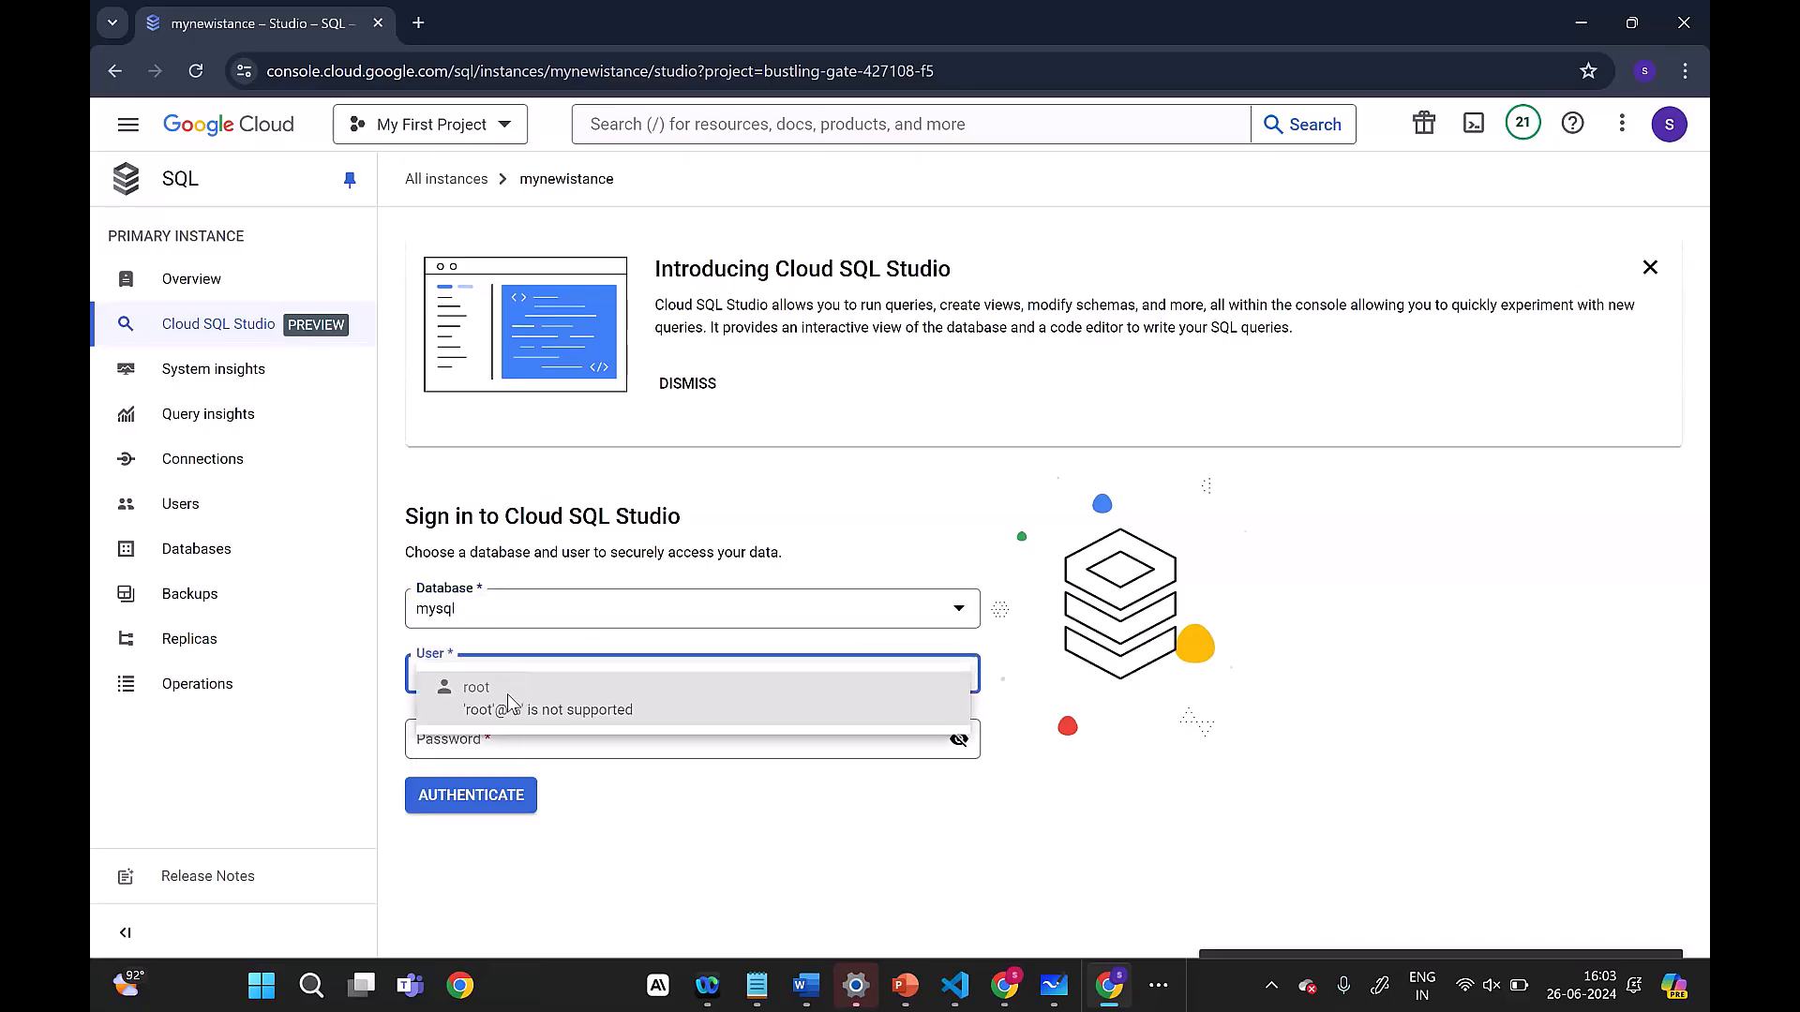
click(1244, 765)
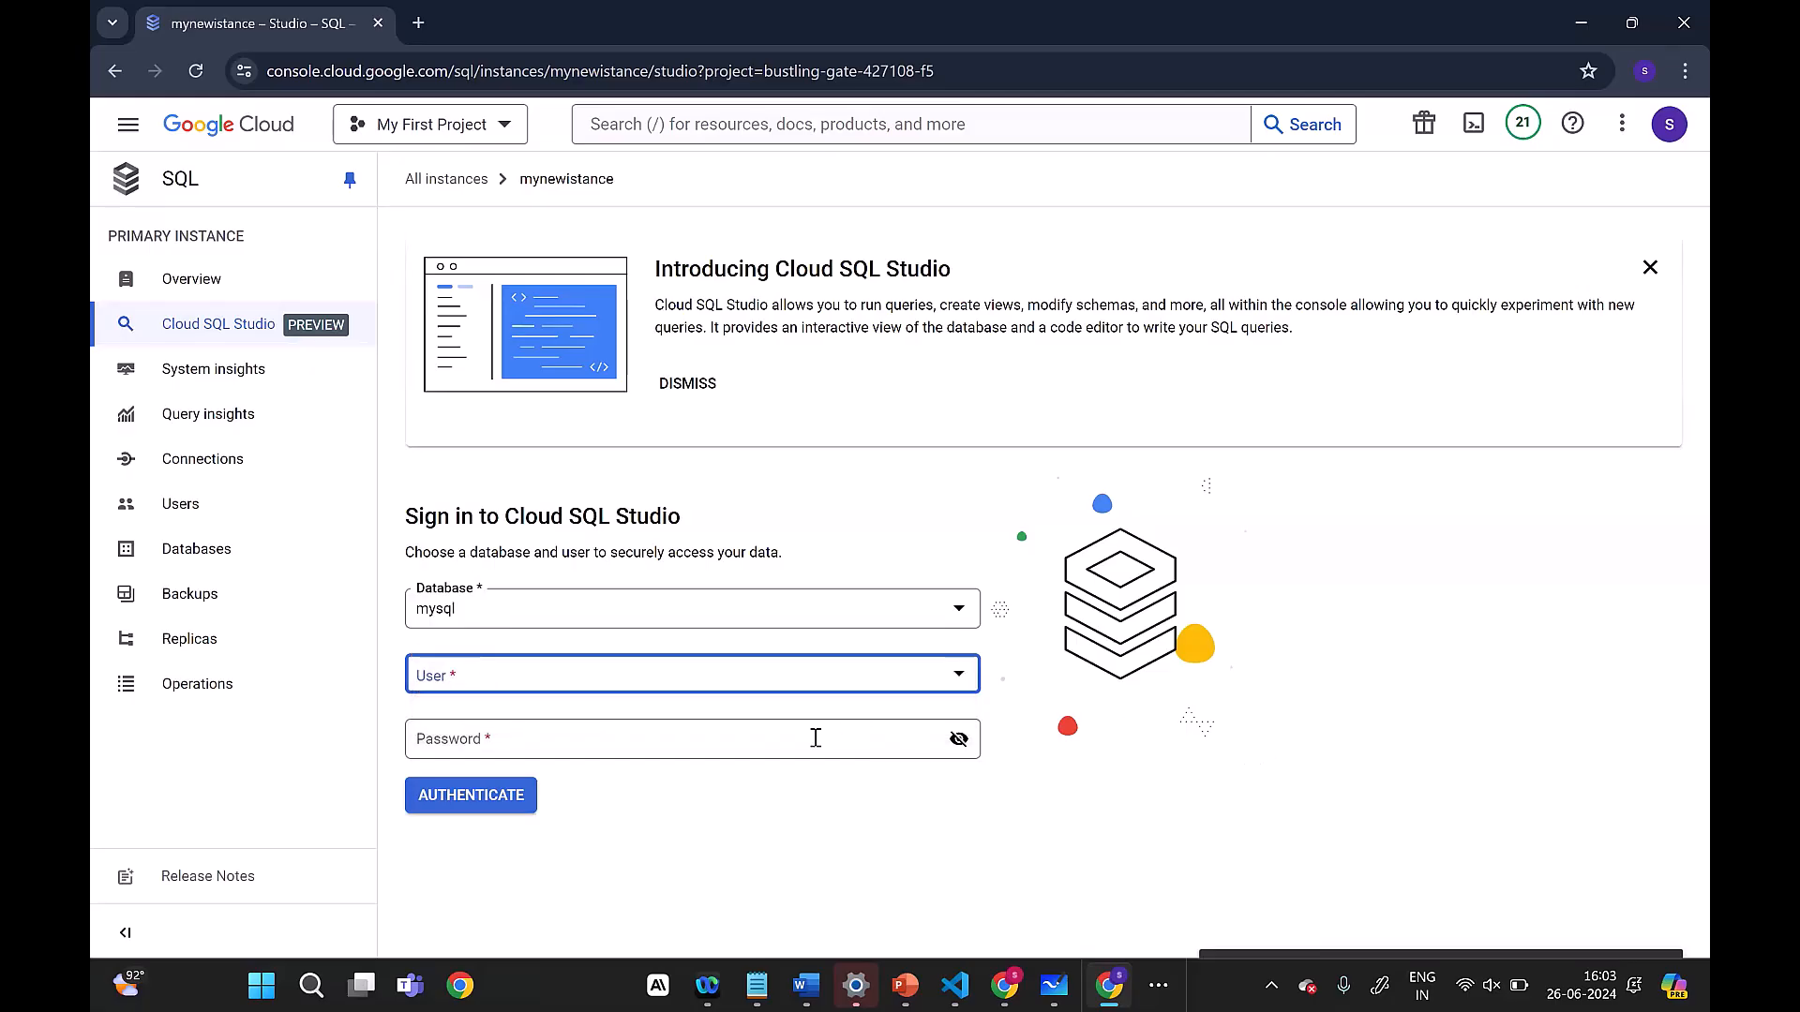
click(814, 736)
click(508, 834)
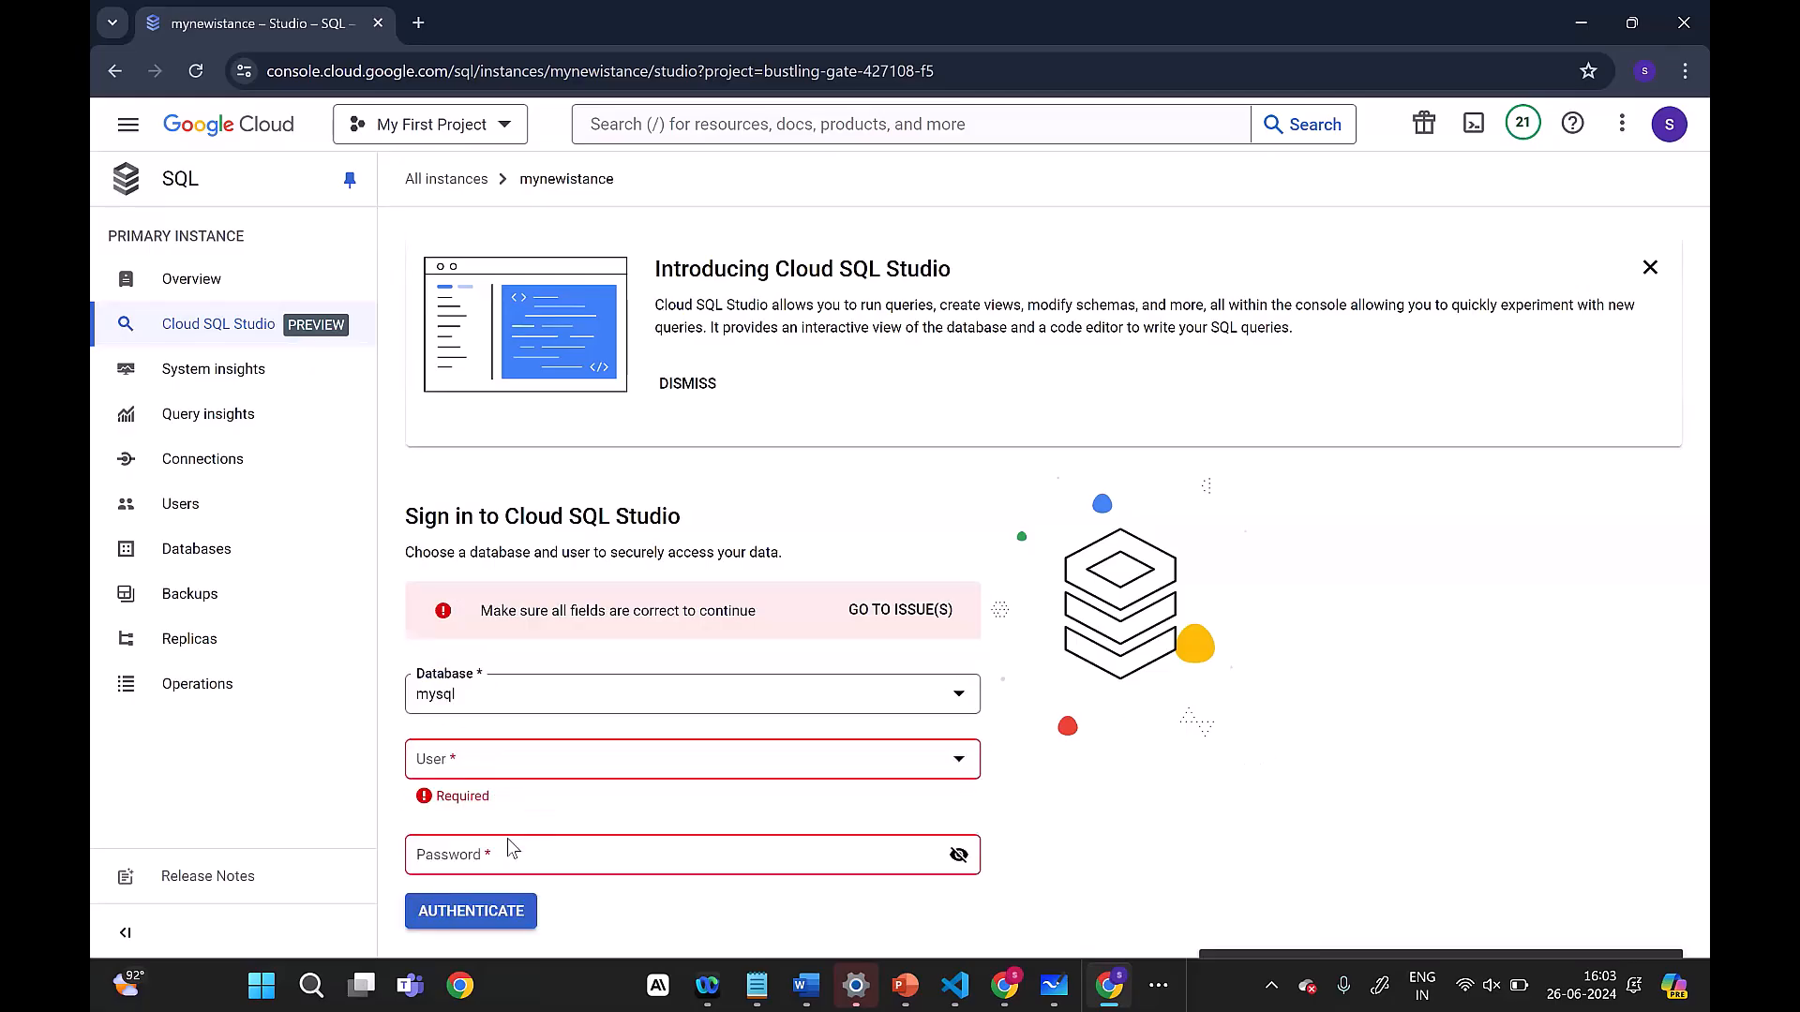
click(575, 779)
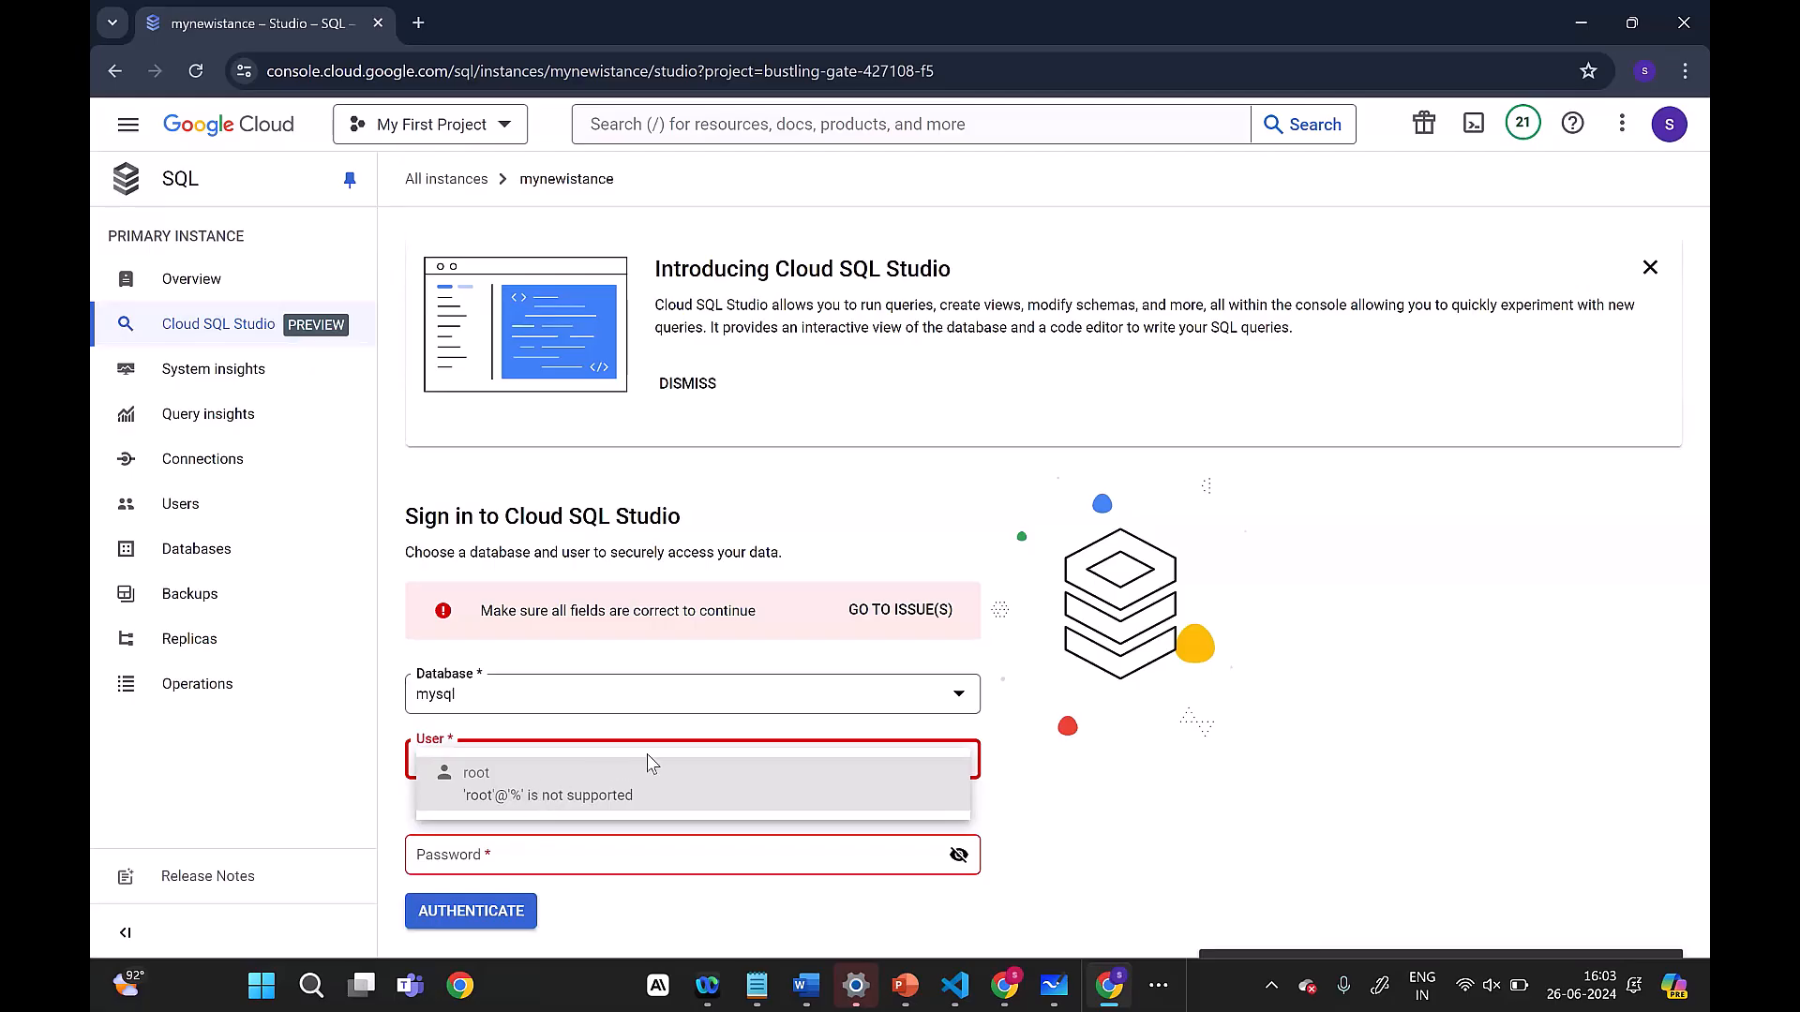
click(1001, 816)
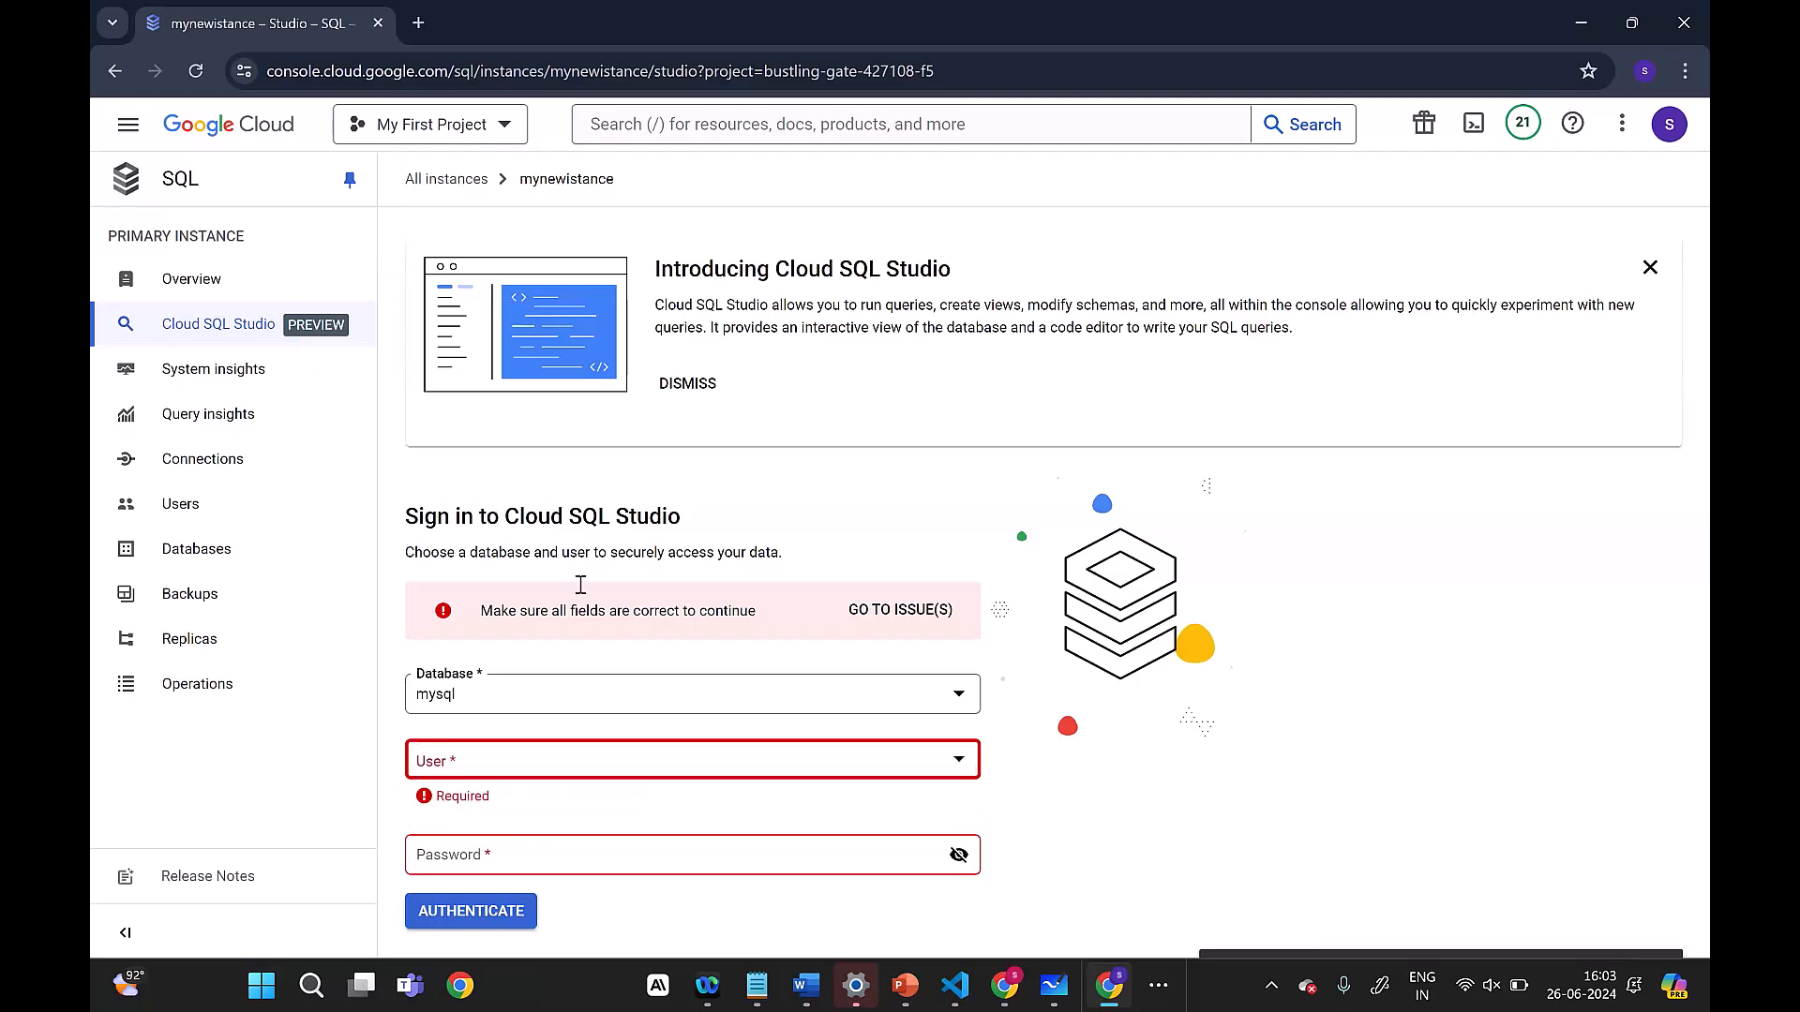
Step: Review the instance's overview and System insights dashboard, and return to the overview
click(186, 281)
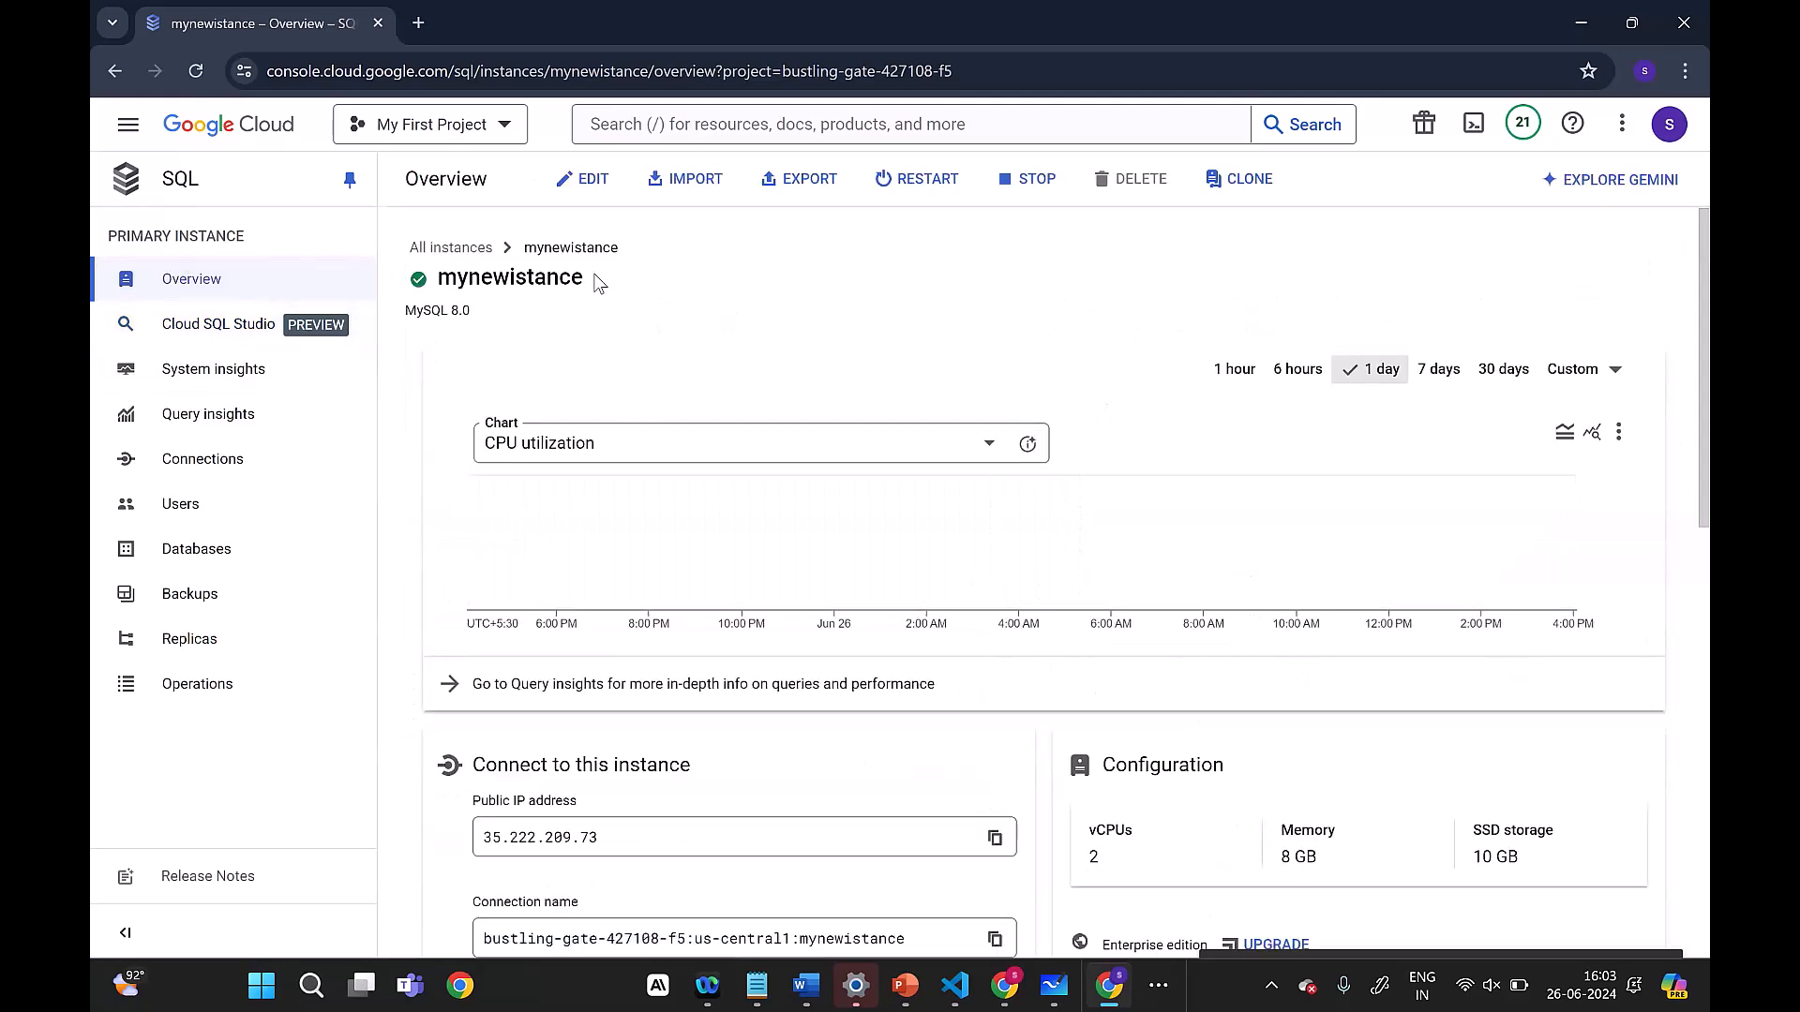
scroll(431, 346, down, 1)
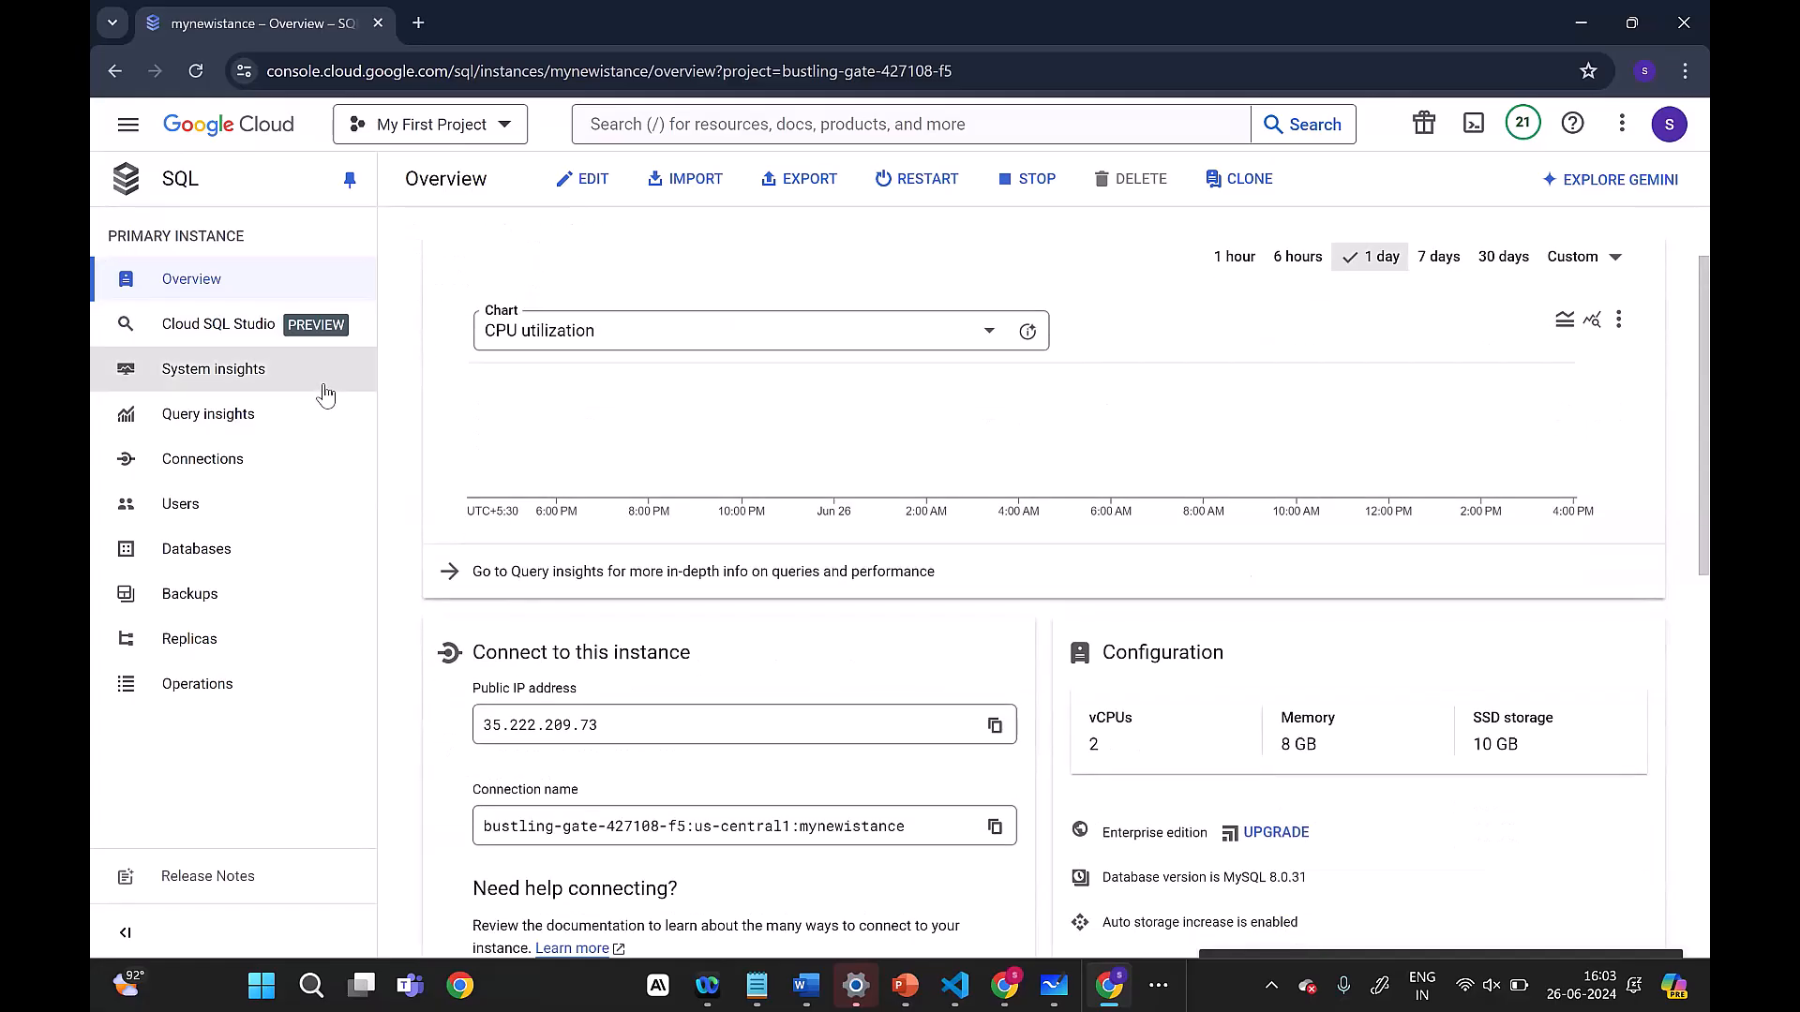
click(255, 375)
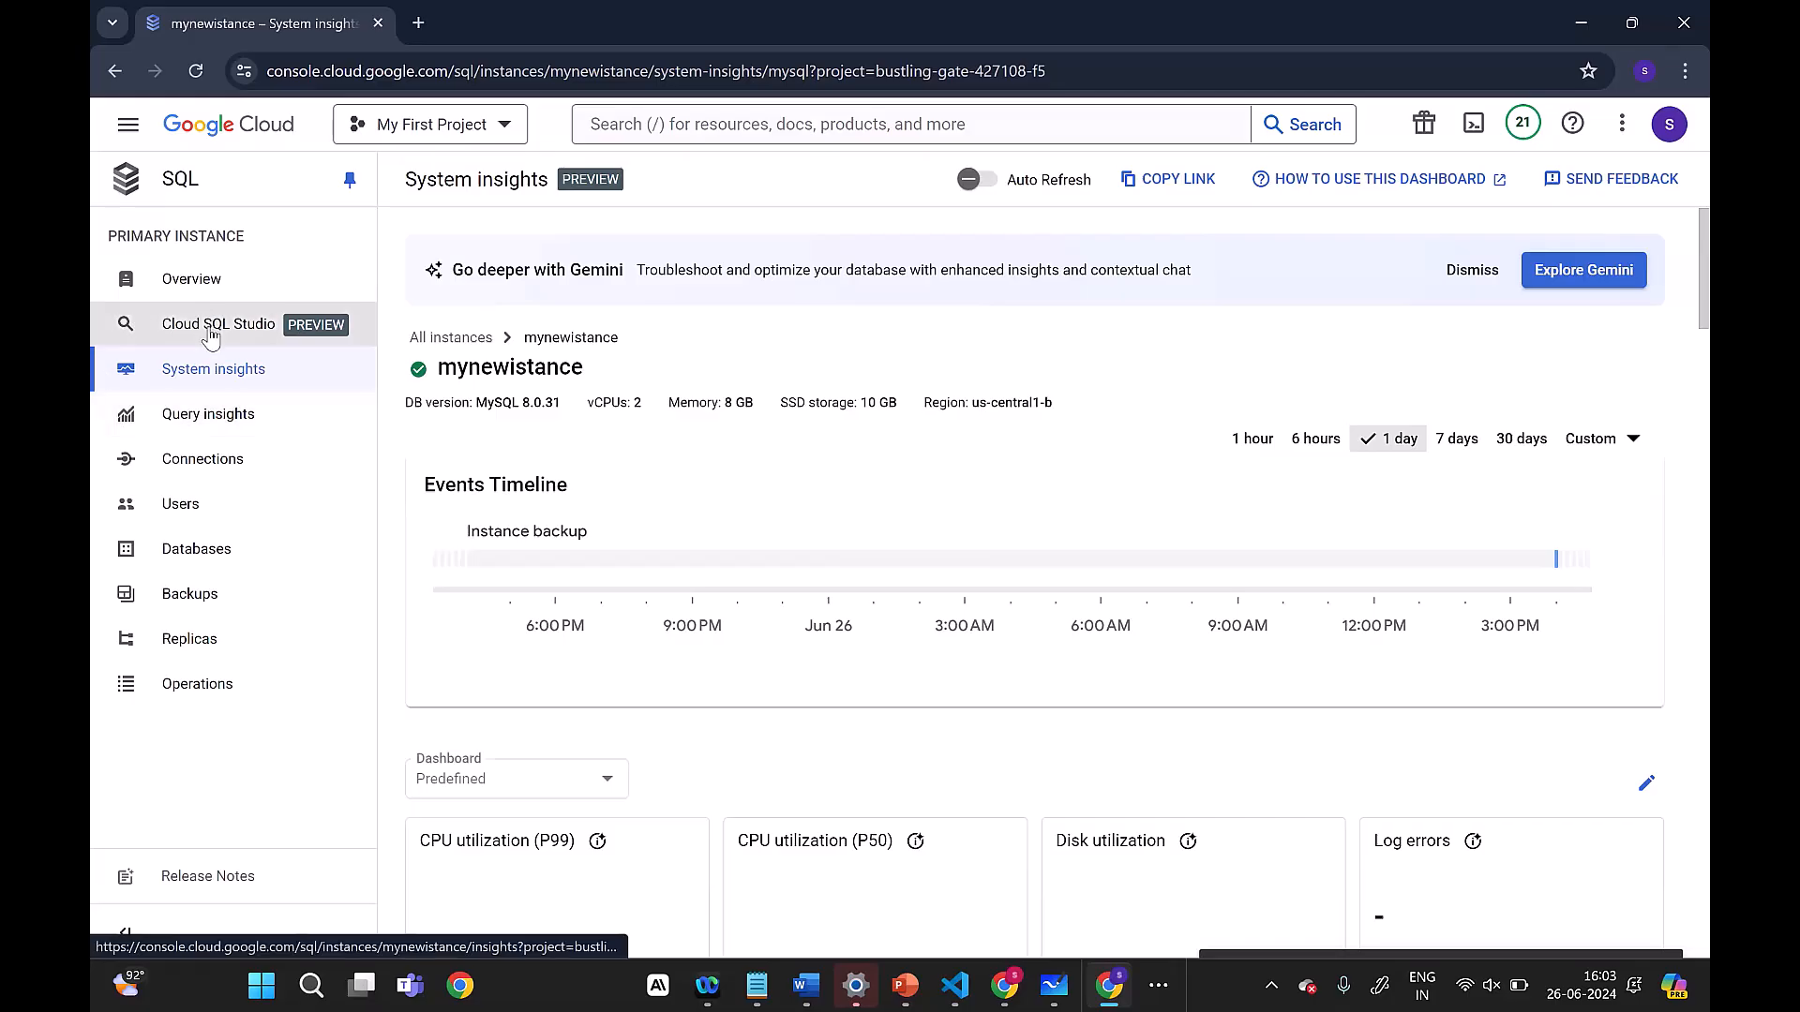
click(197, 286)
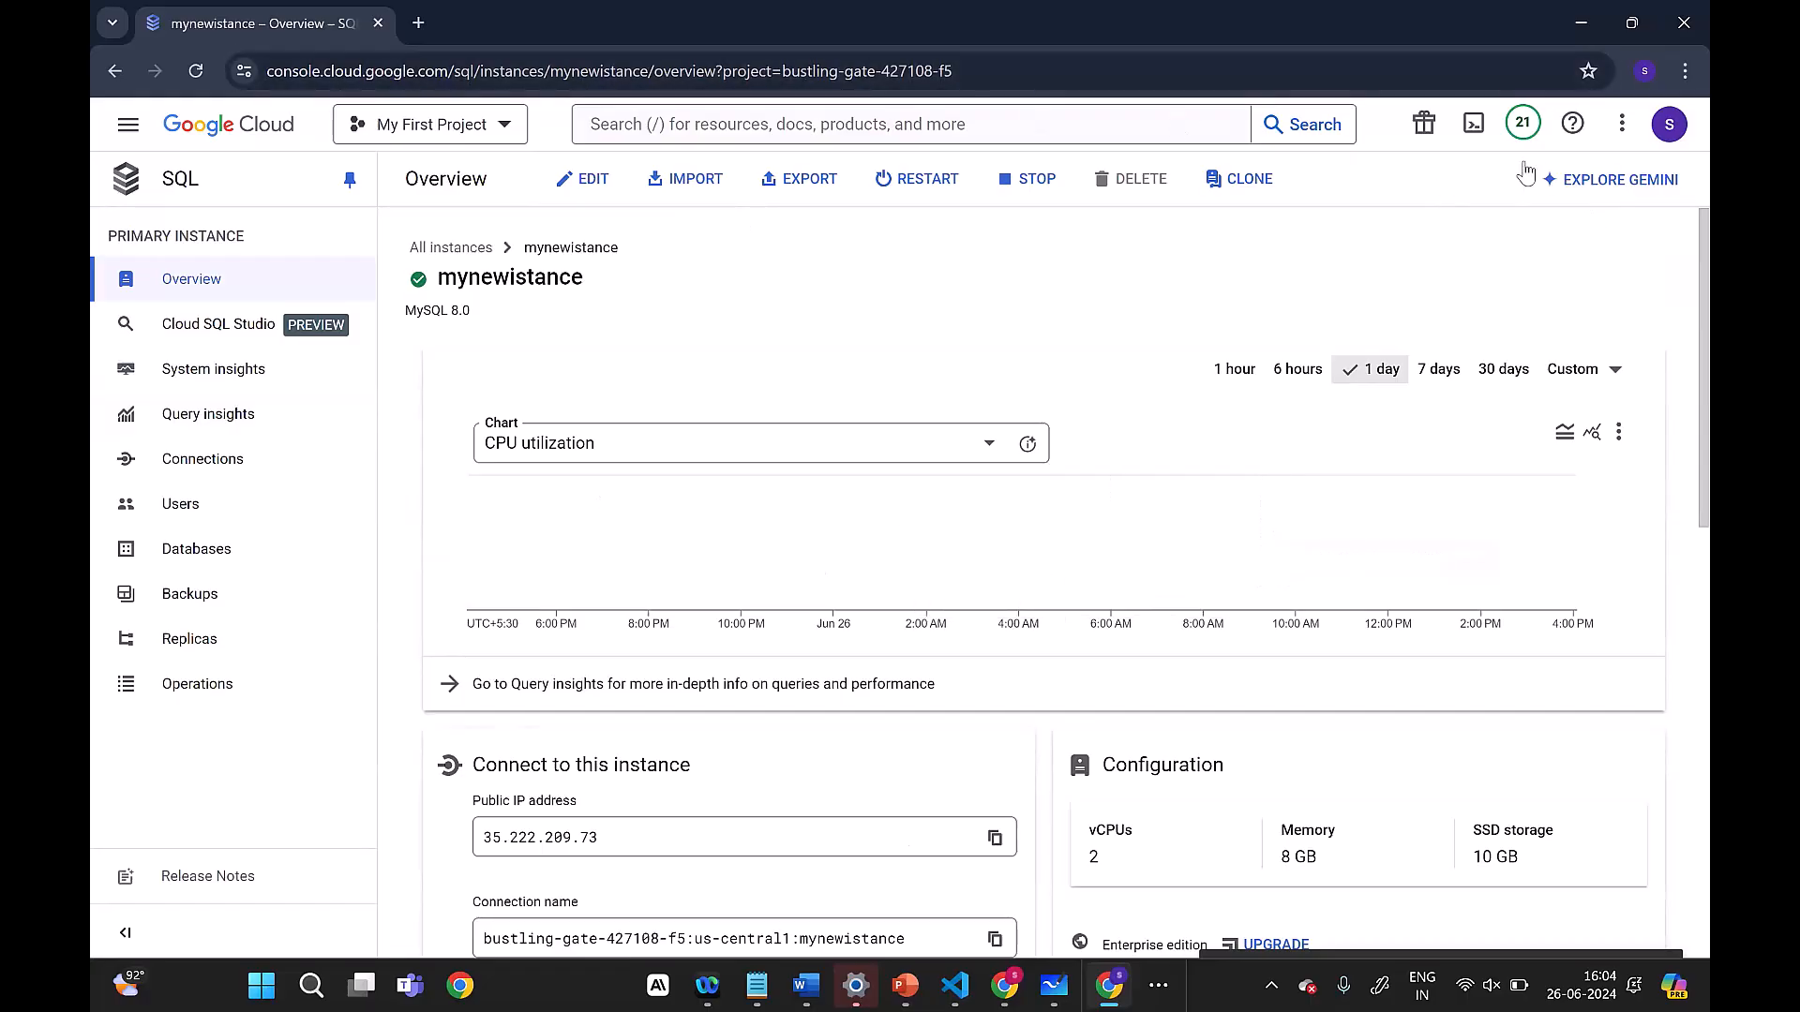
Step: Start a Cloud Shell terminal session for the project and accept its introduction
click(1474, 133)
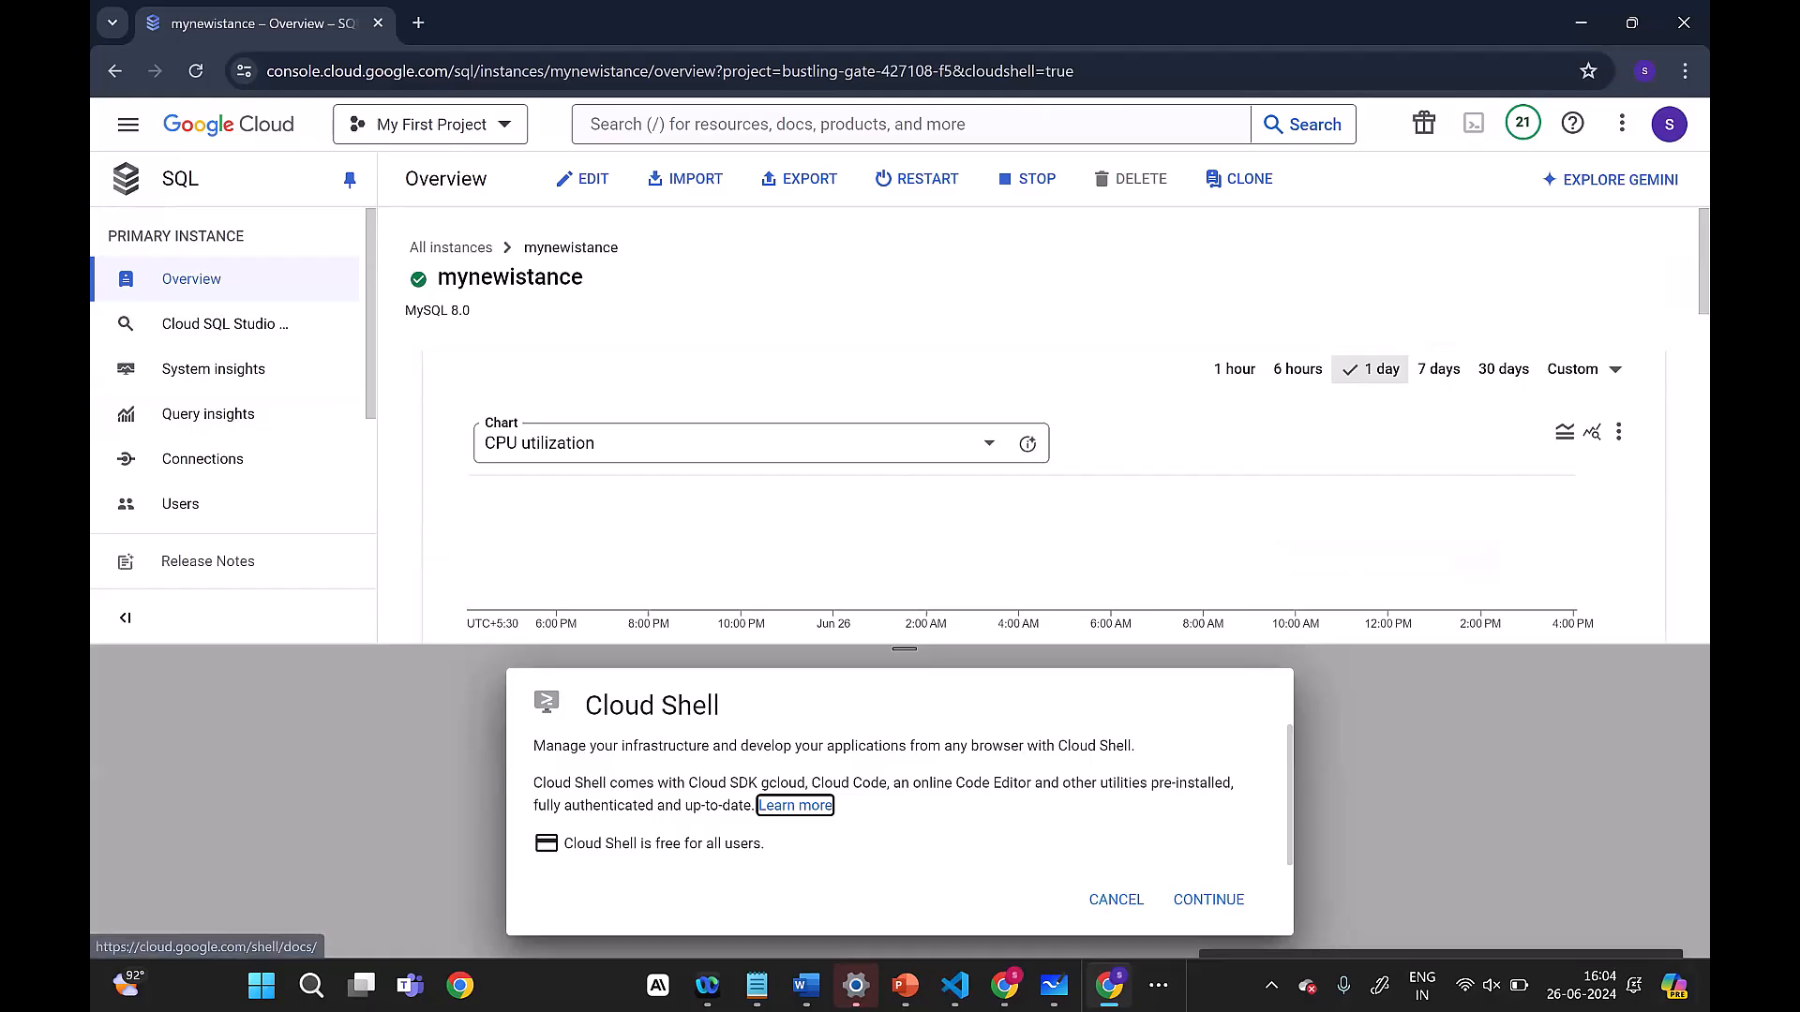
click(1203, 889)
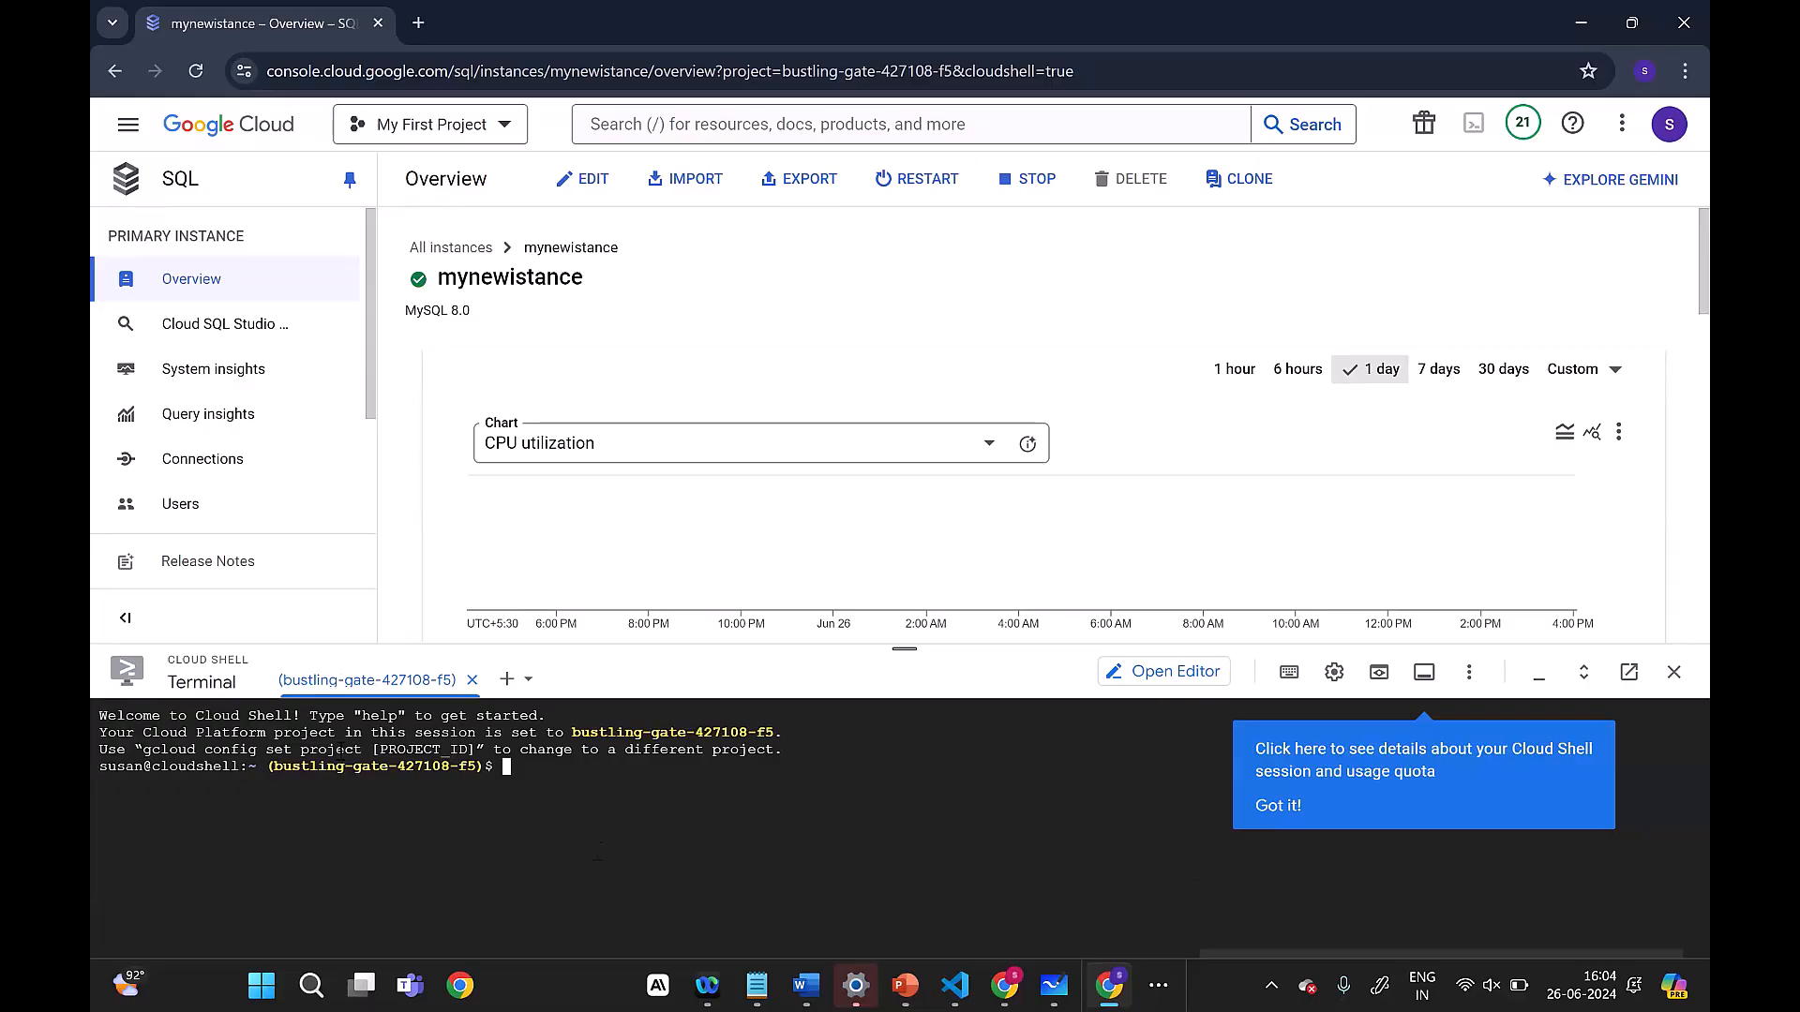
Step: Enable the Network Management API from the instance's connectivity tests page and make more room for the page above the terminal
click(231, 455)
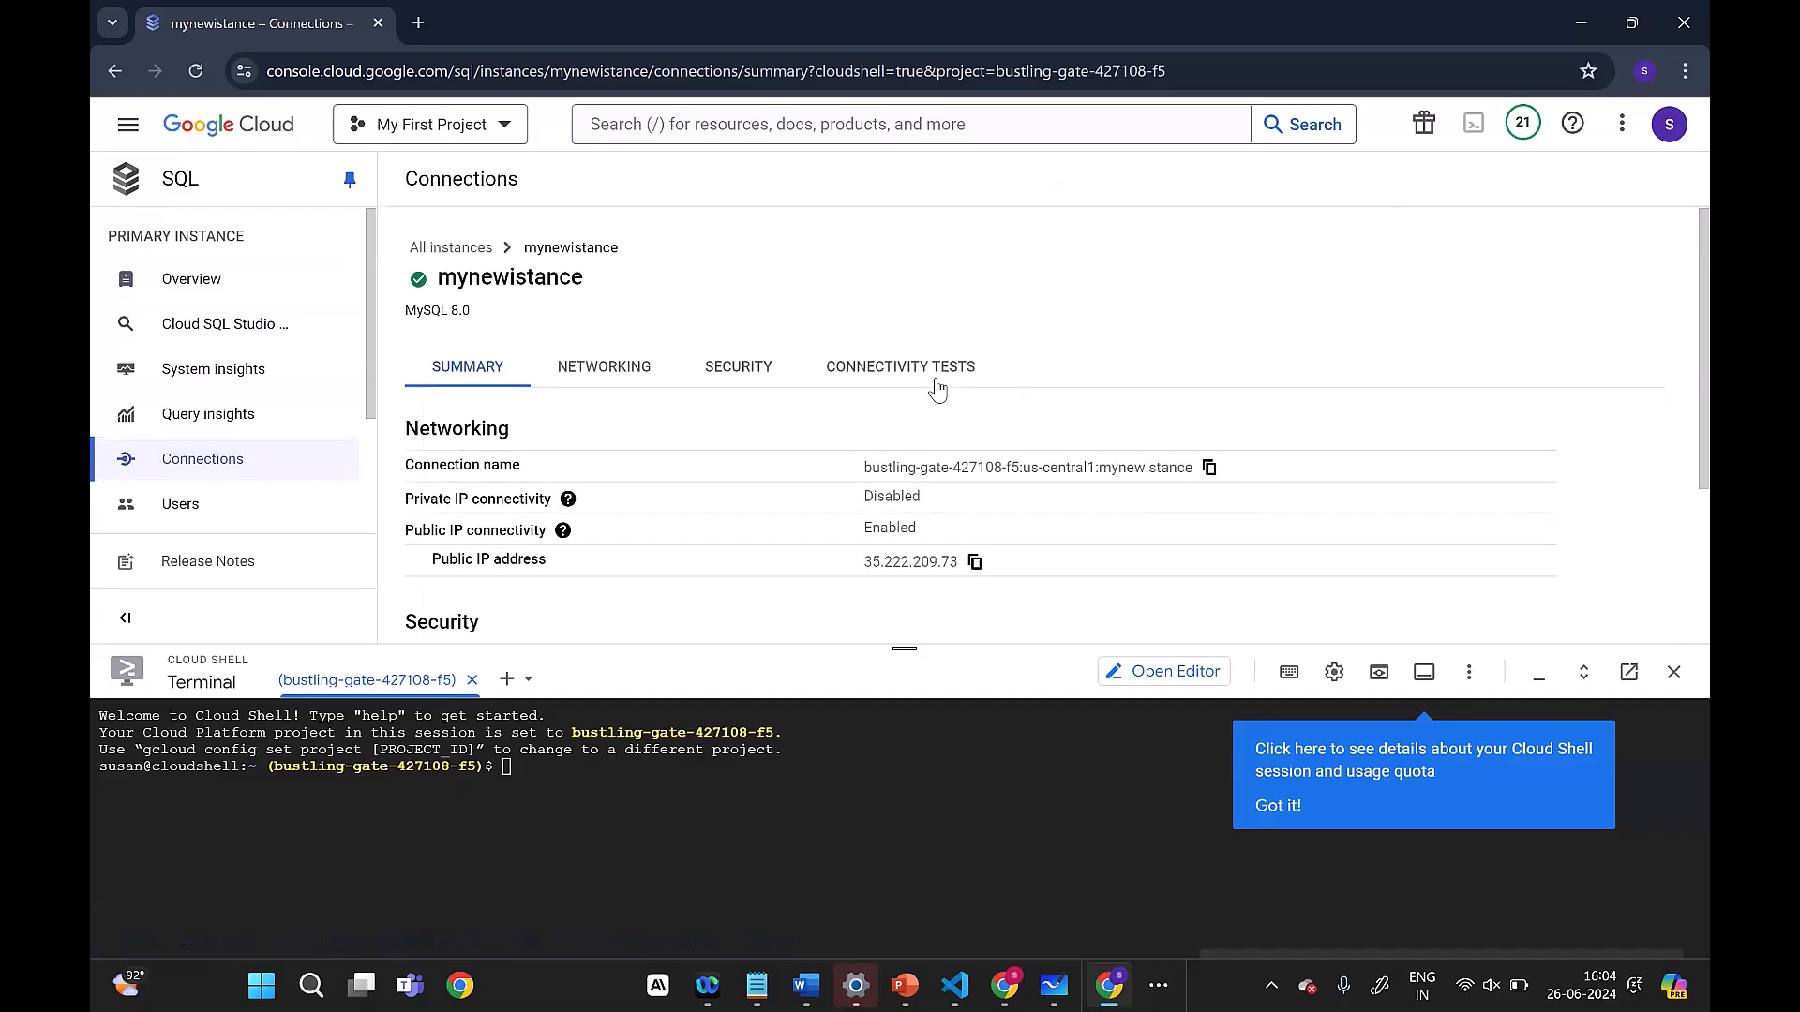
click(937, 387)
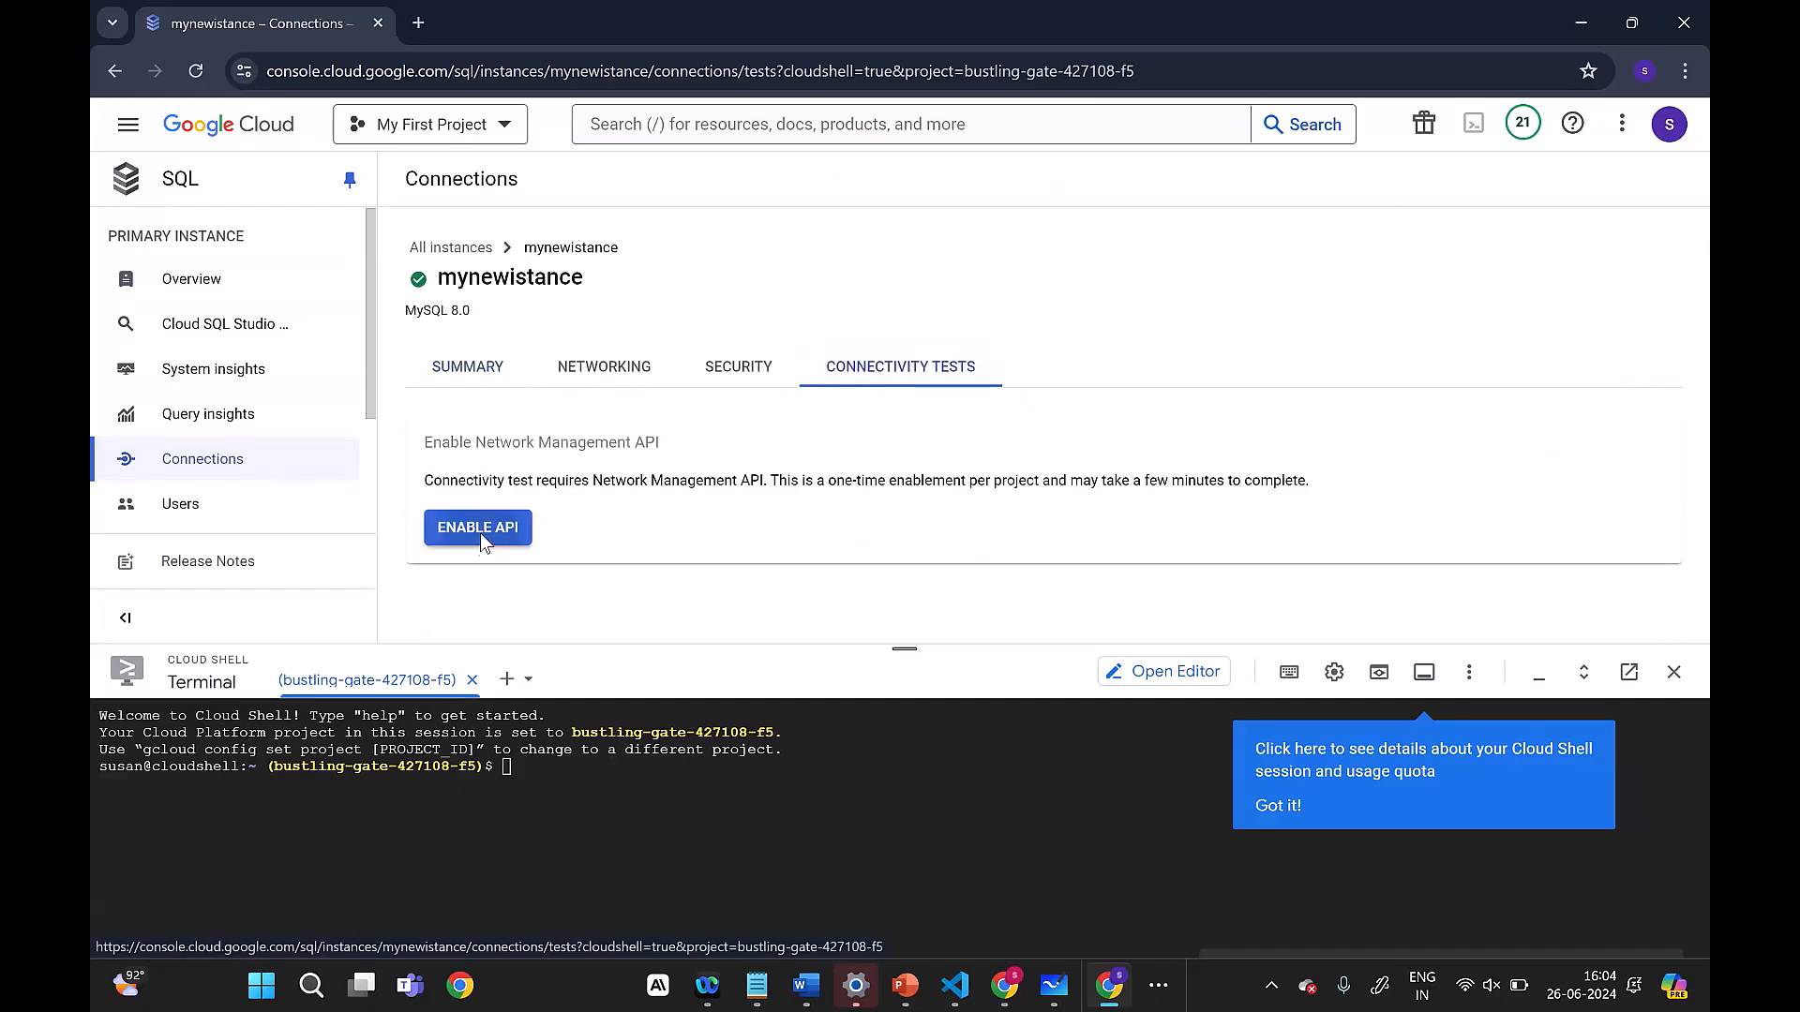
click(479, 529)
drag(905, 666, 906, 757)
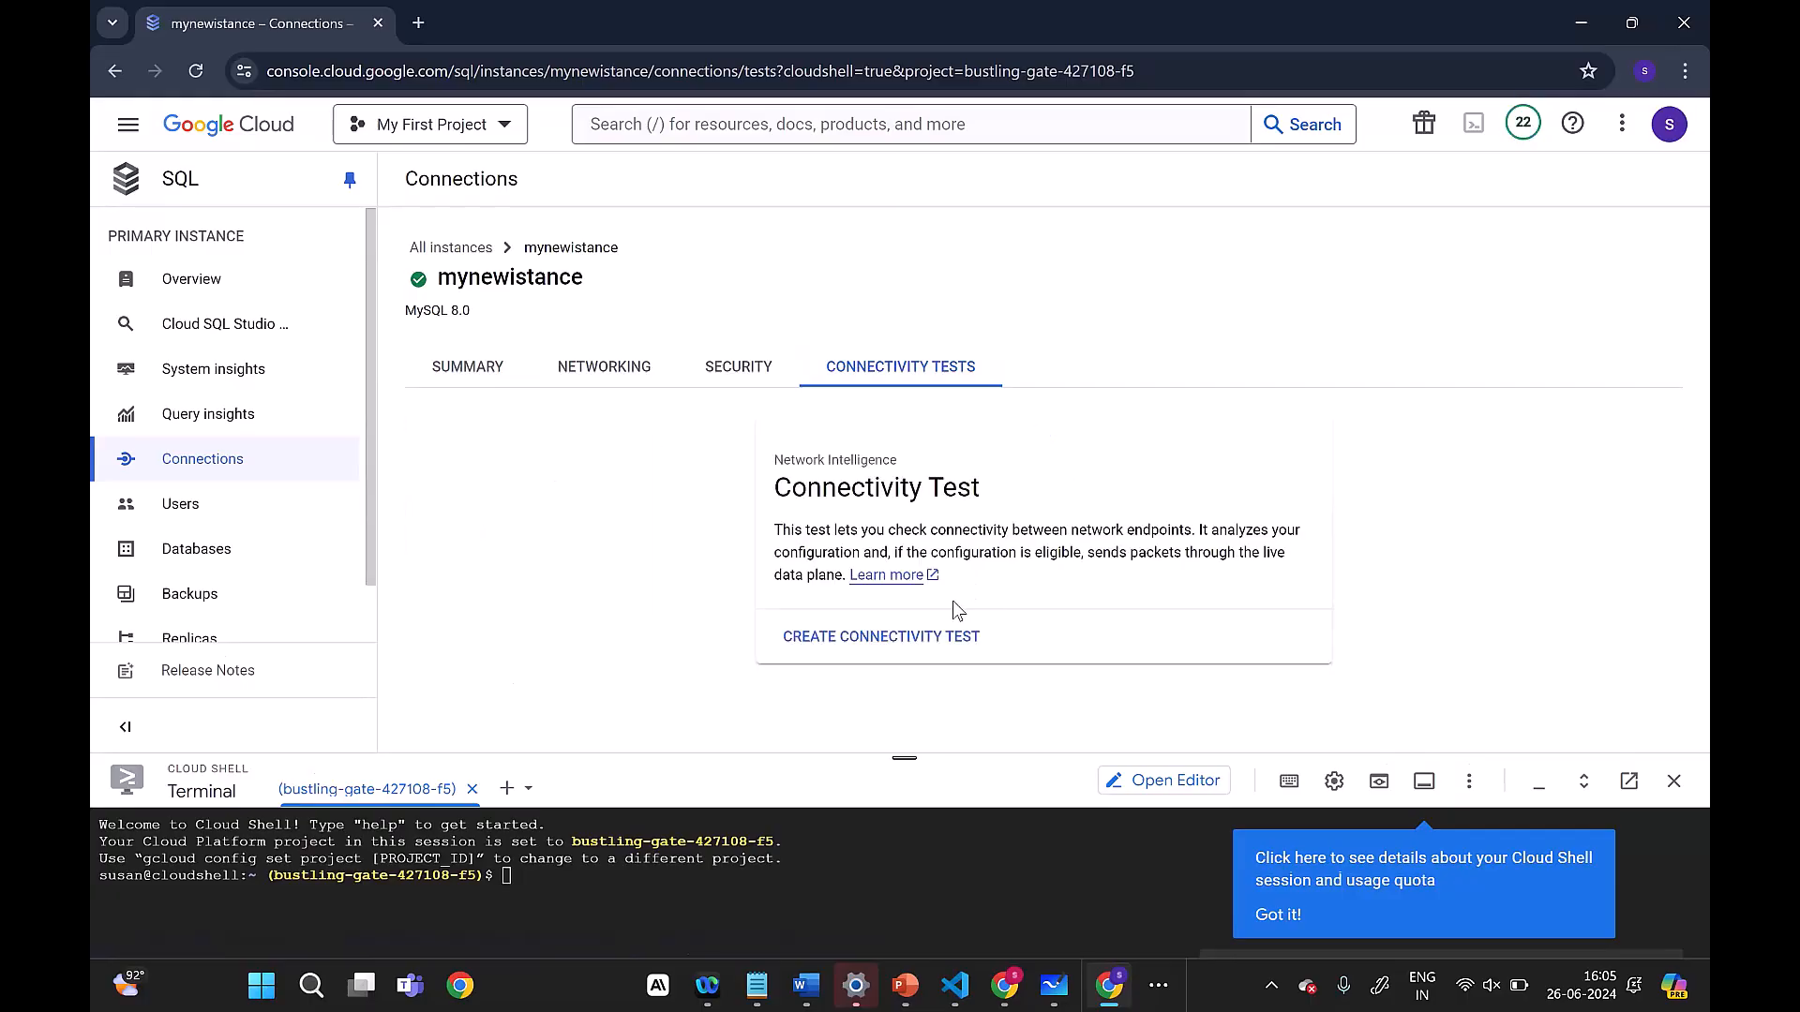
Step: Start a connectivity test named new, with the current Cloud SQL instance as source and Other as destination
click(916, 649)
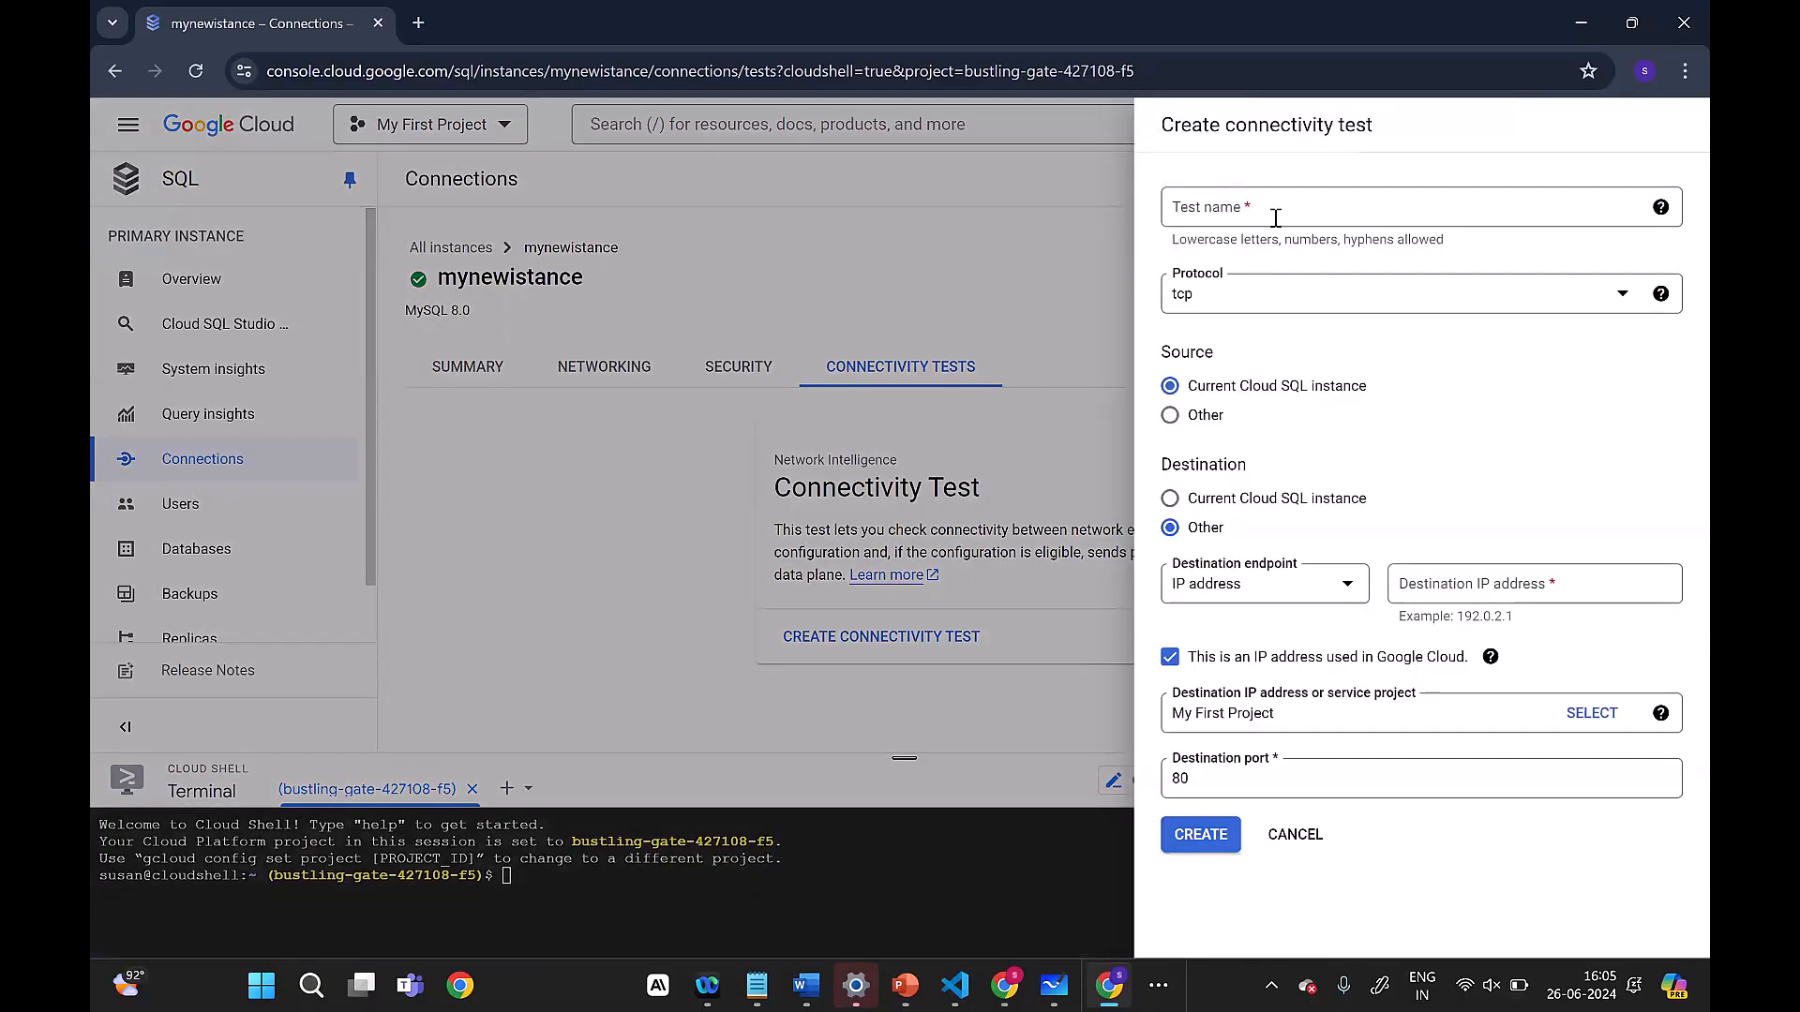
click(1276, 212)
text(new)
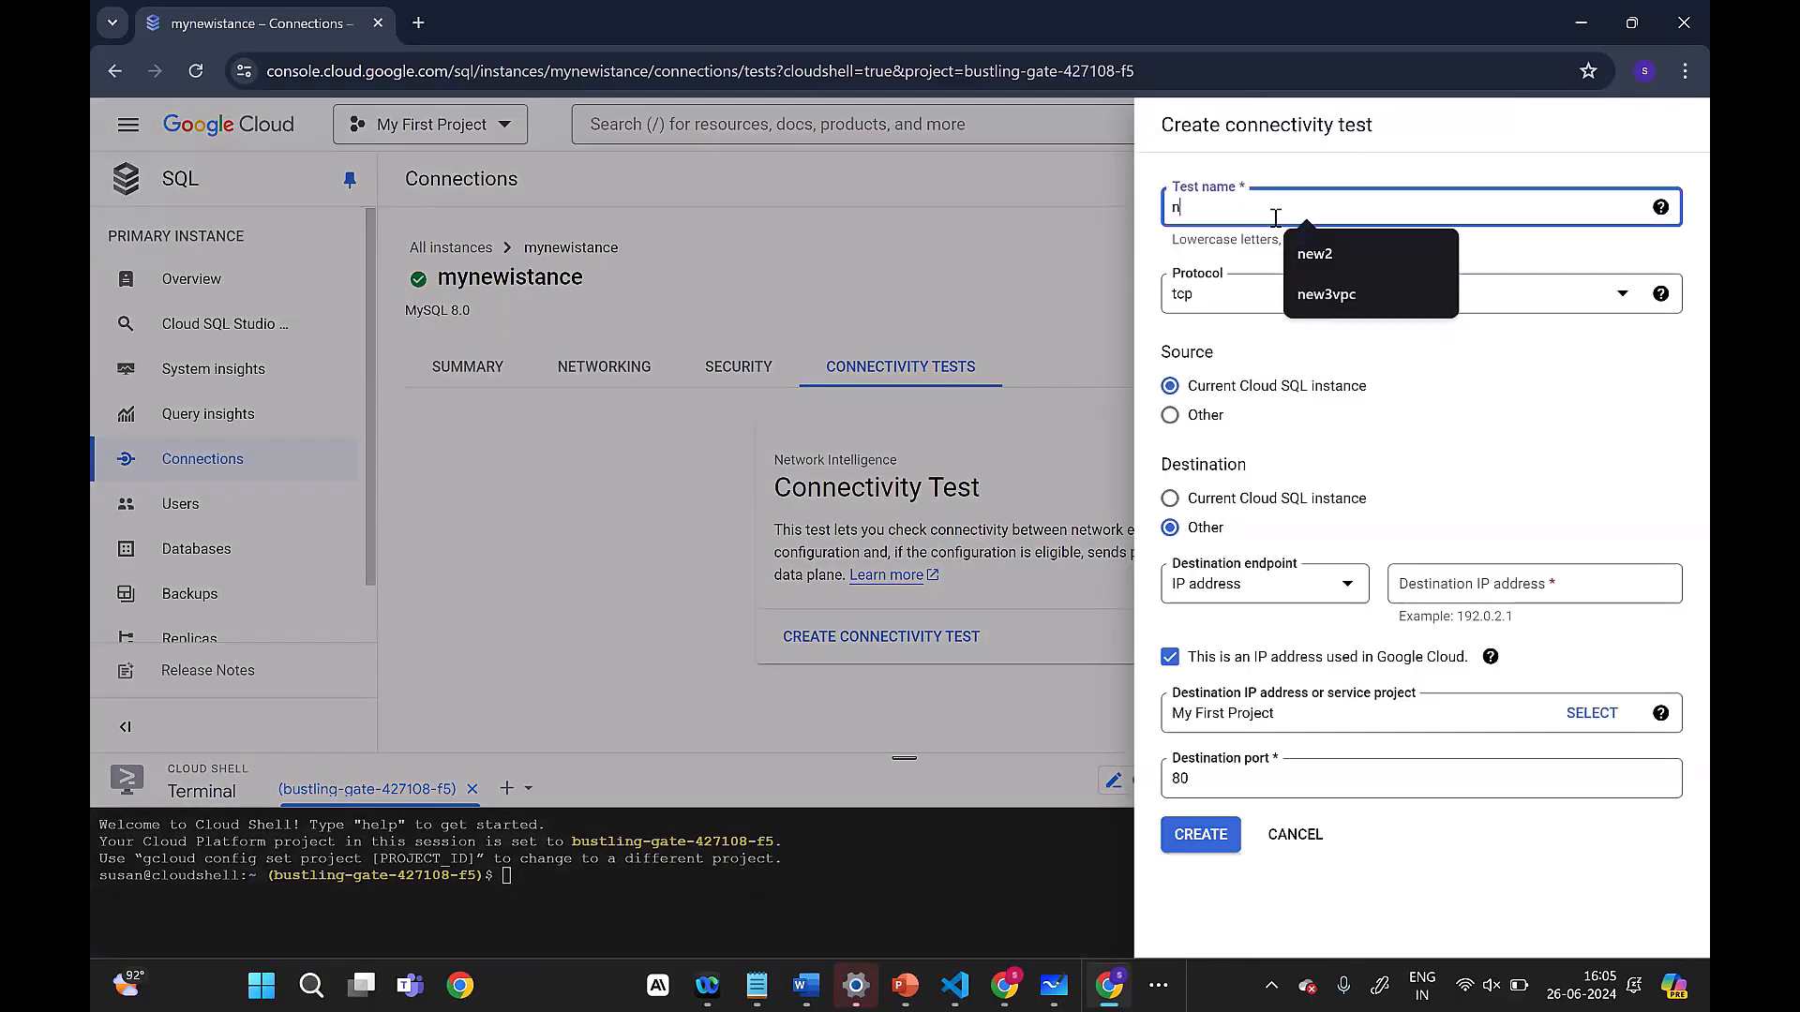
click(1493, 423)
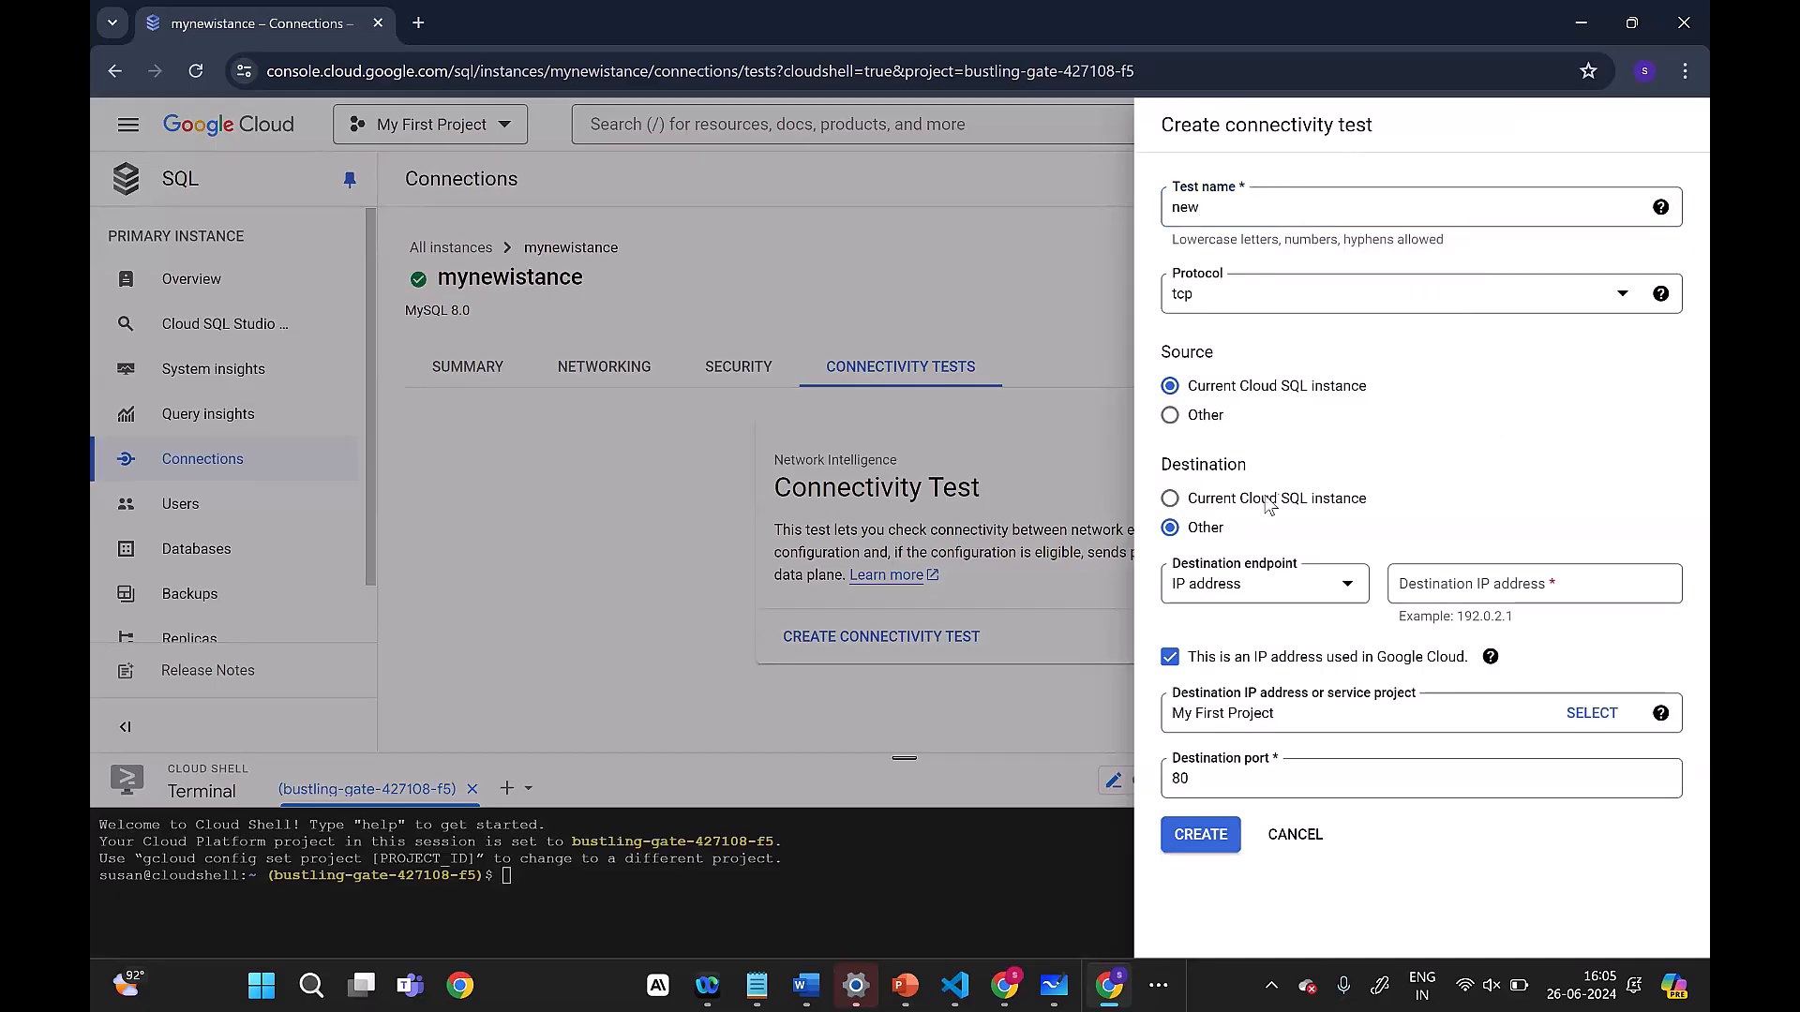
click(1191, 500)
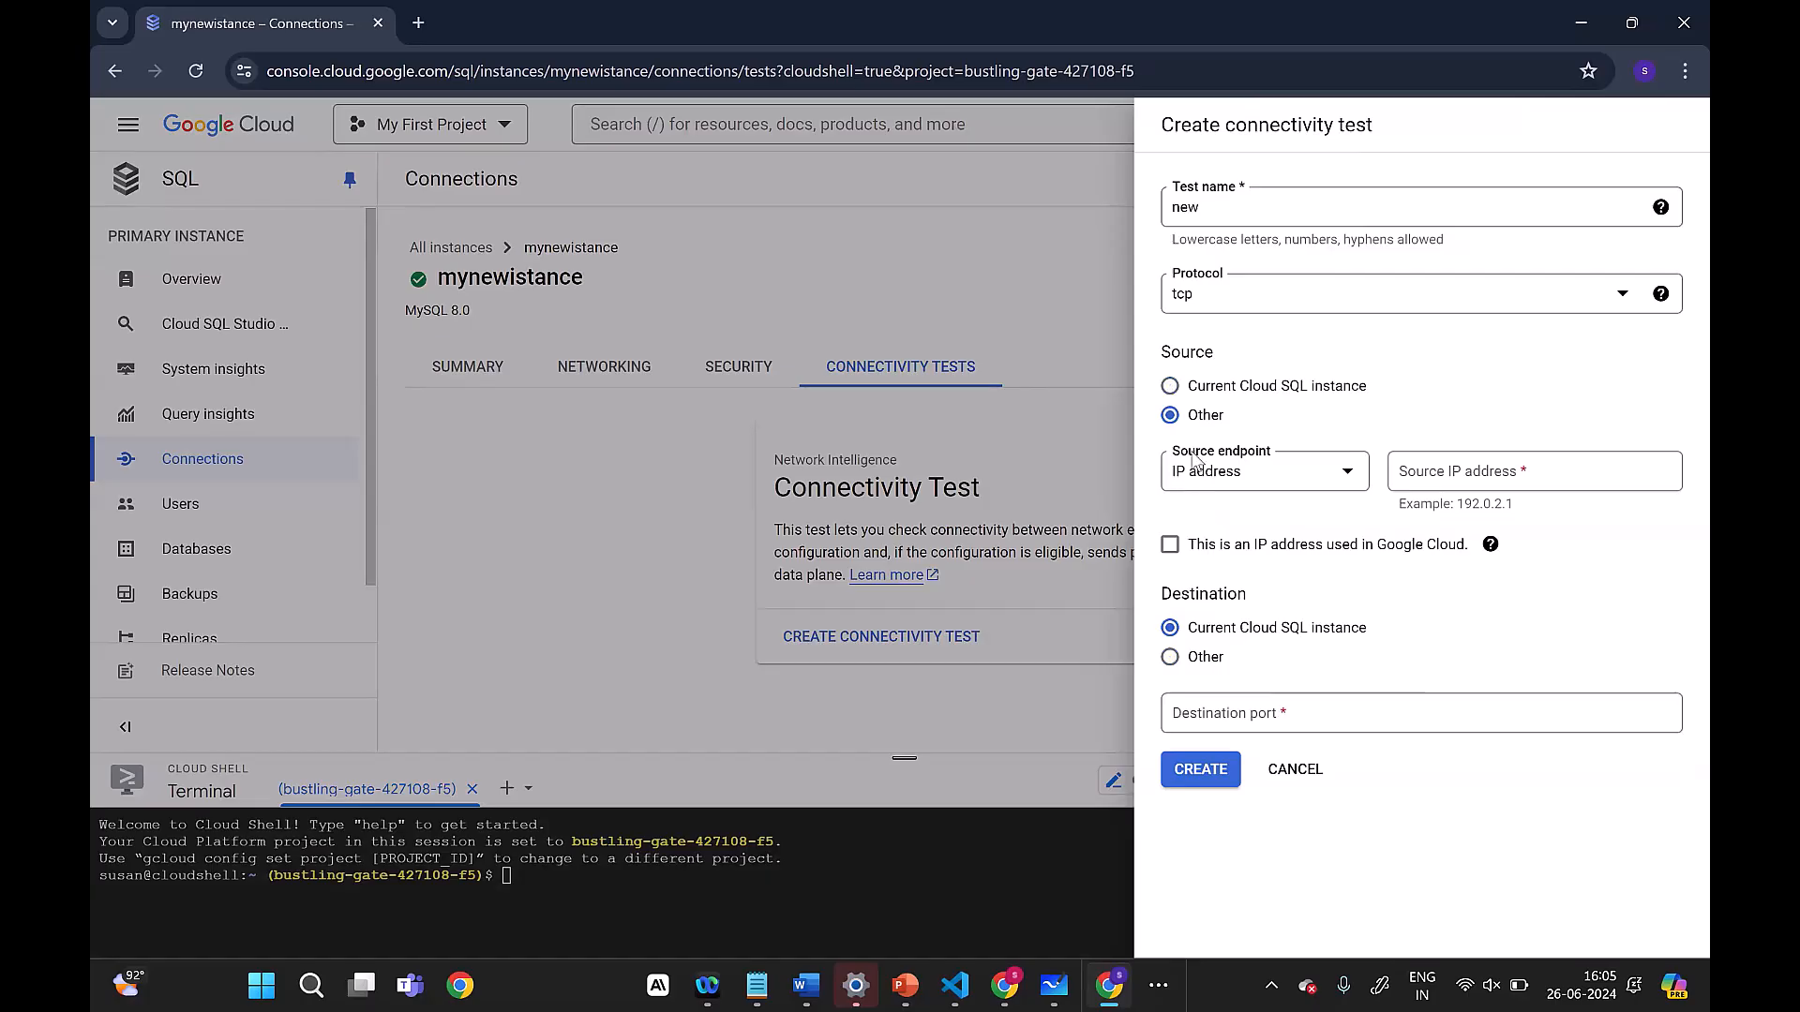
click(1171, 401)
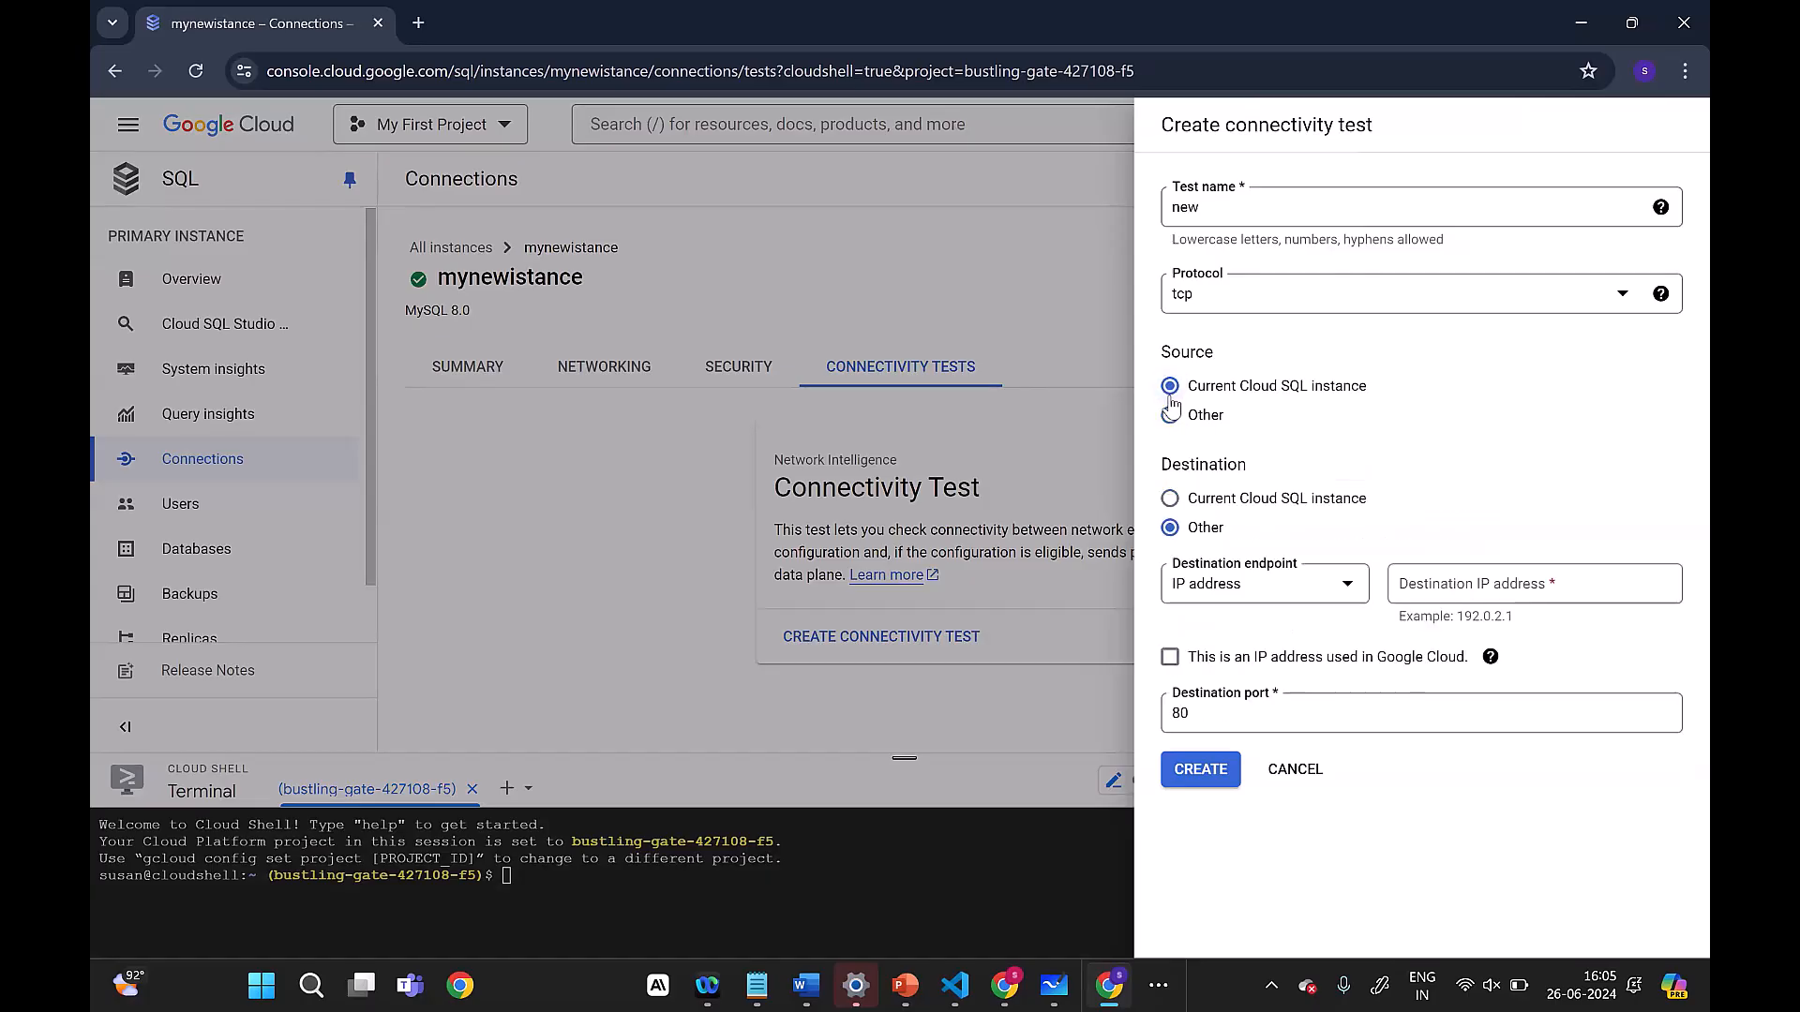
click(1169, 499)
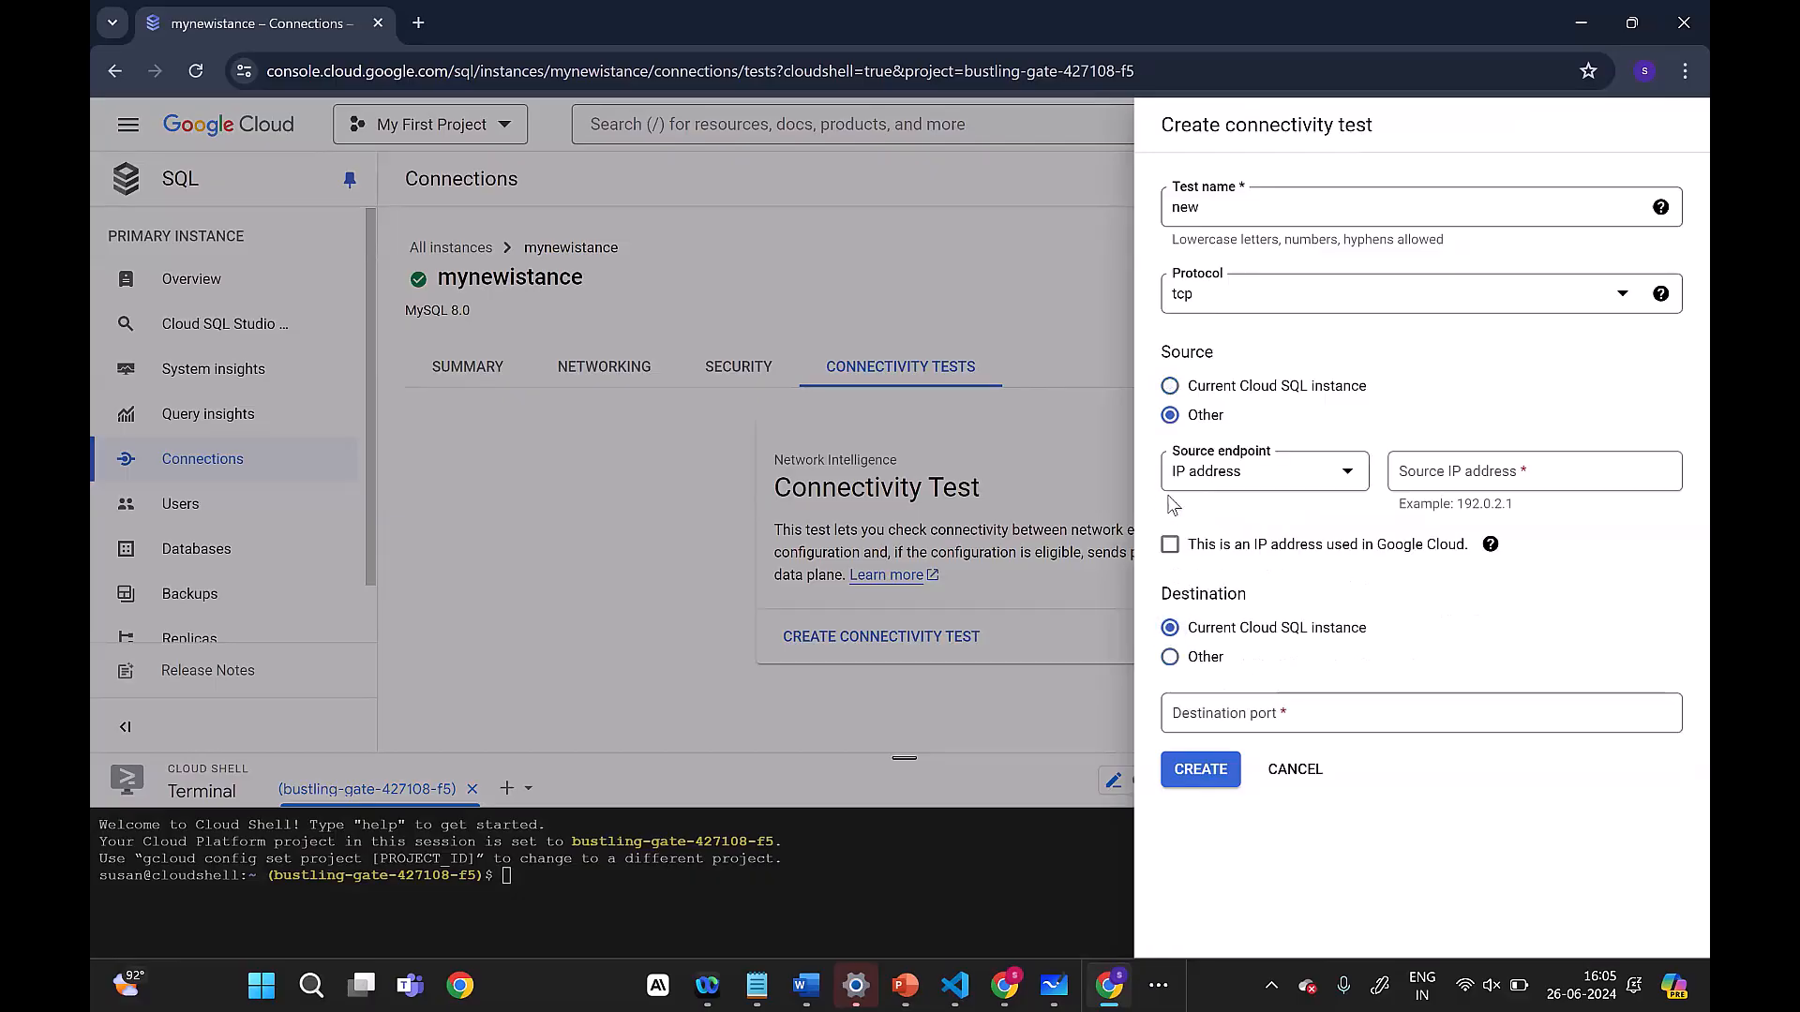
click(1171, 393)
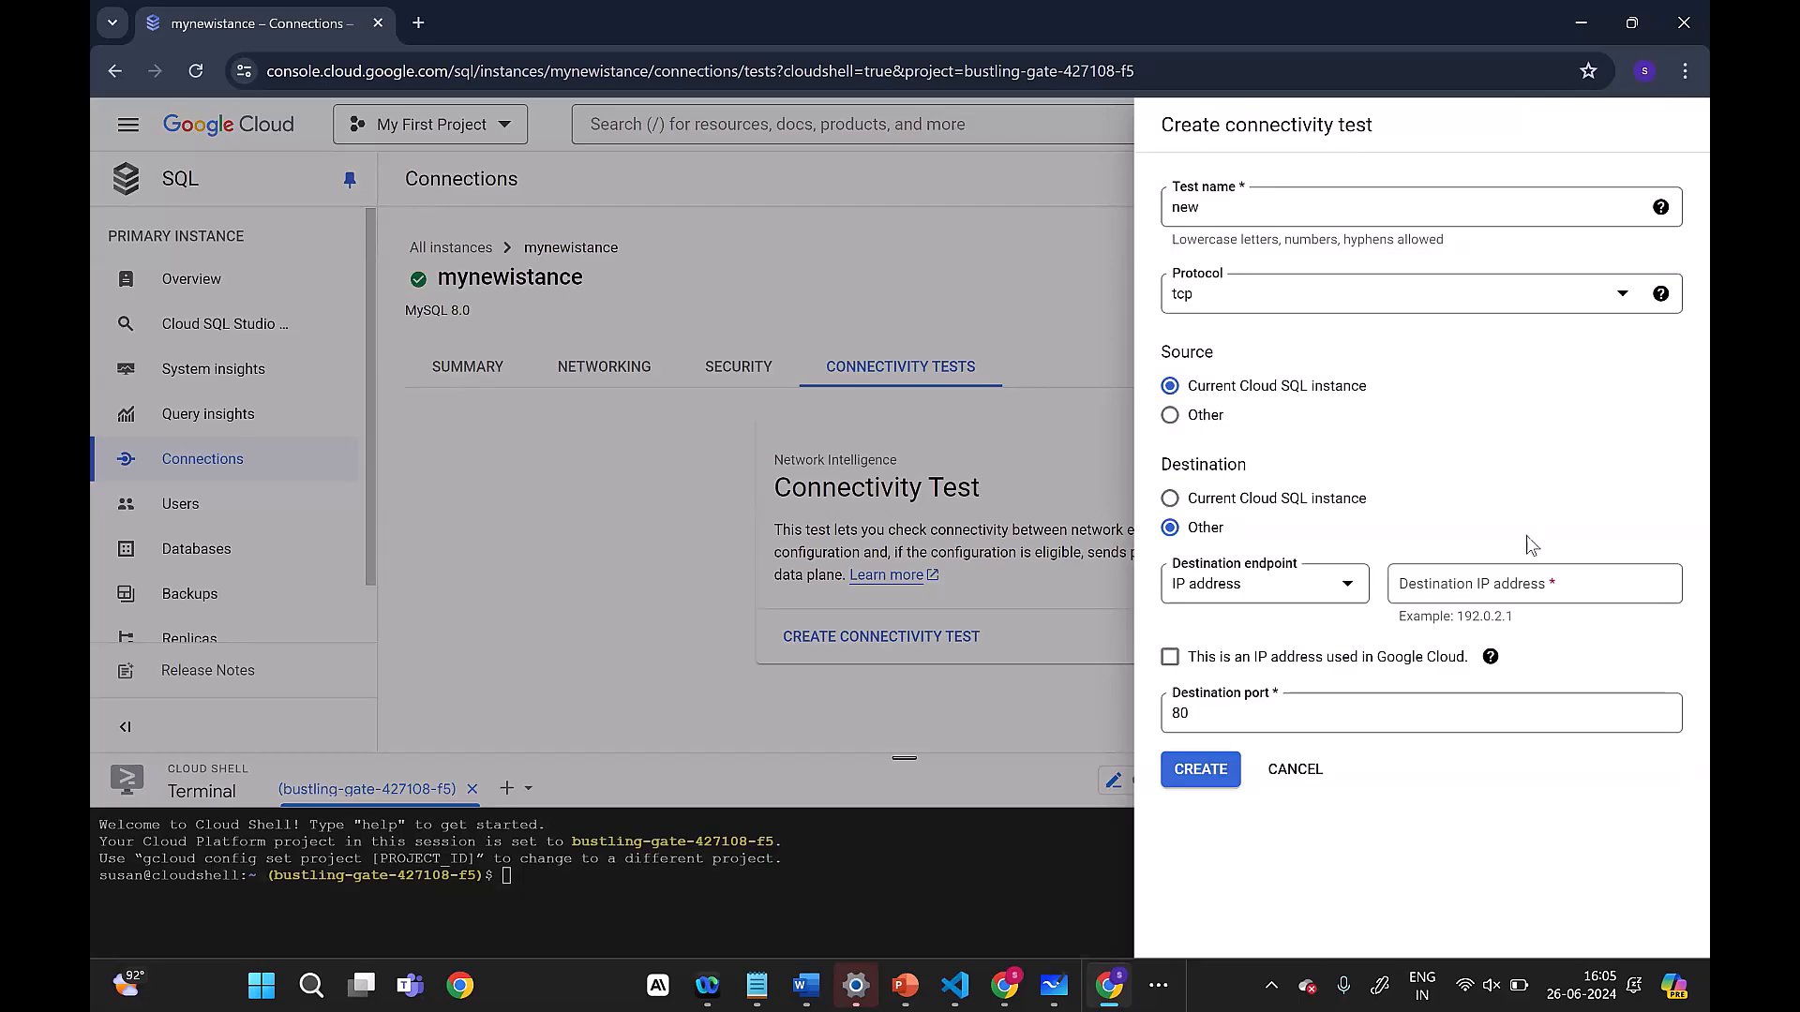
Step: Set the test's destination IP address to 0.0.0.0, create the test and dismiss its notification
click(1480, 583)
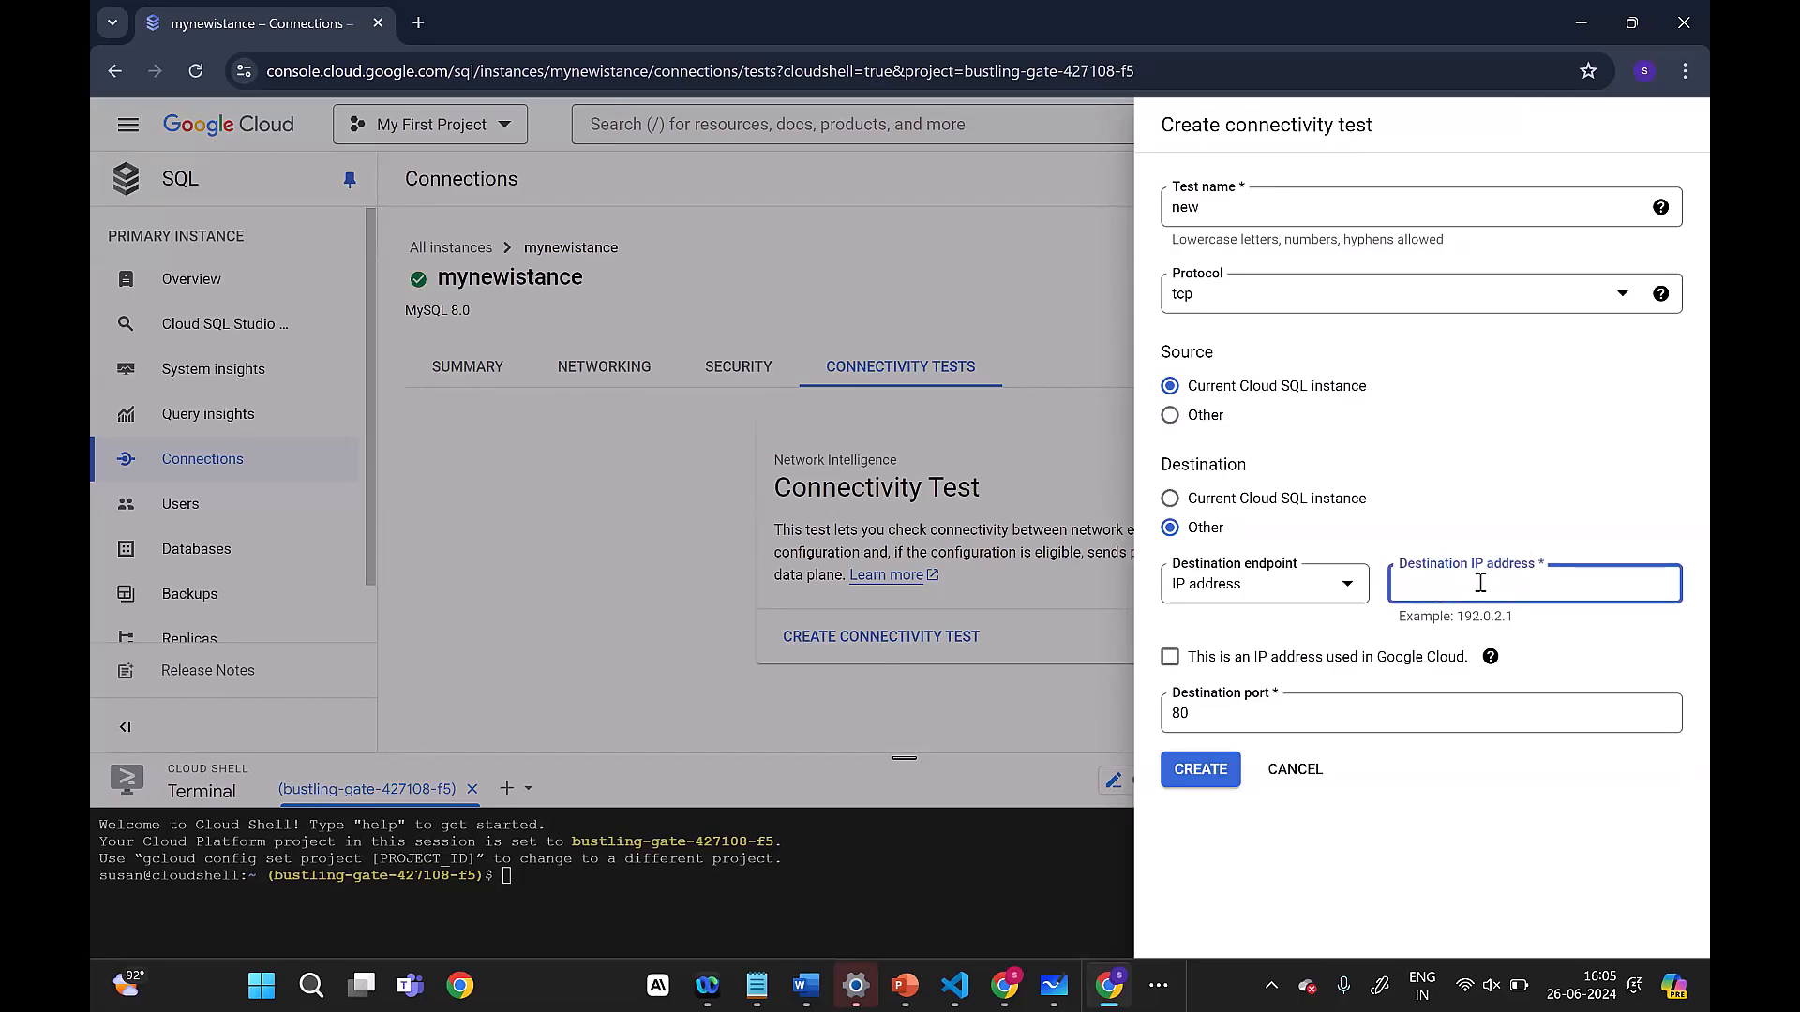
text(0.0.0.0/0)
click(1293, 867)
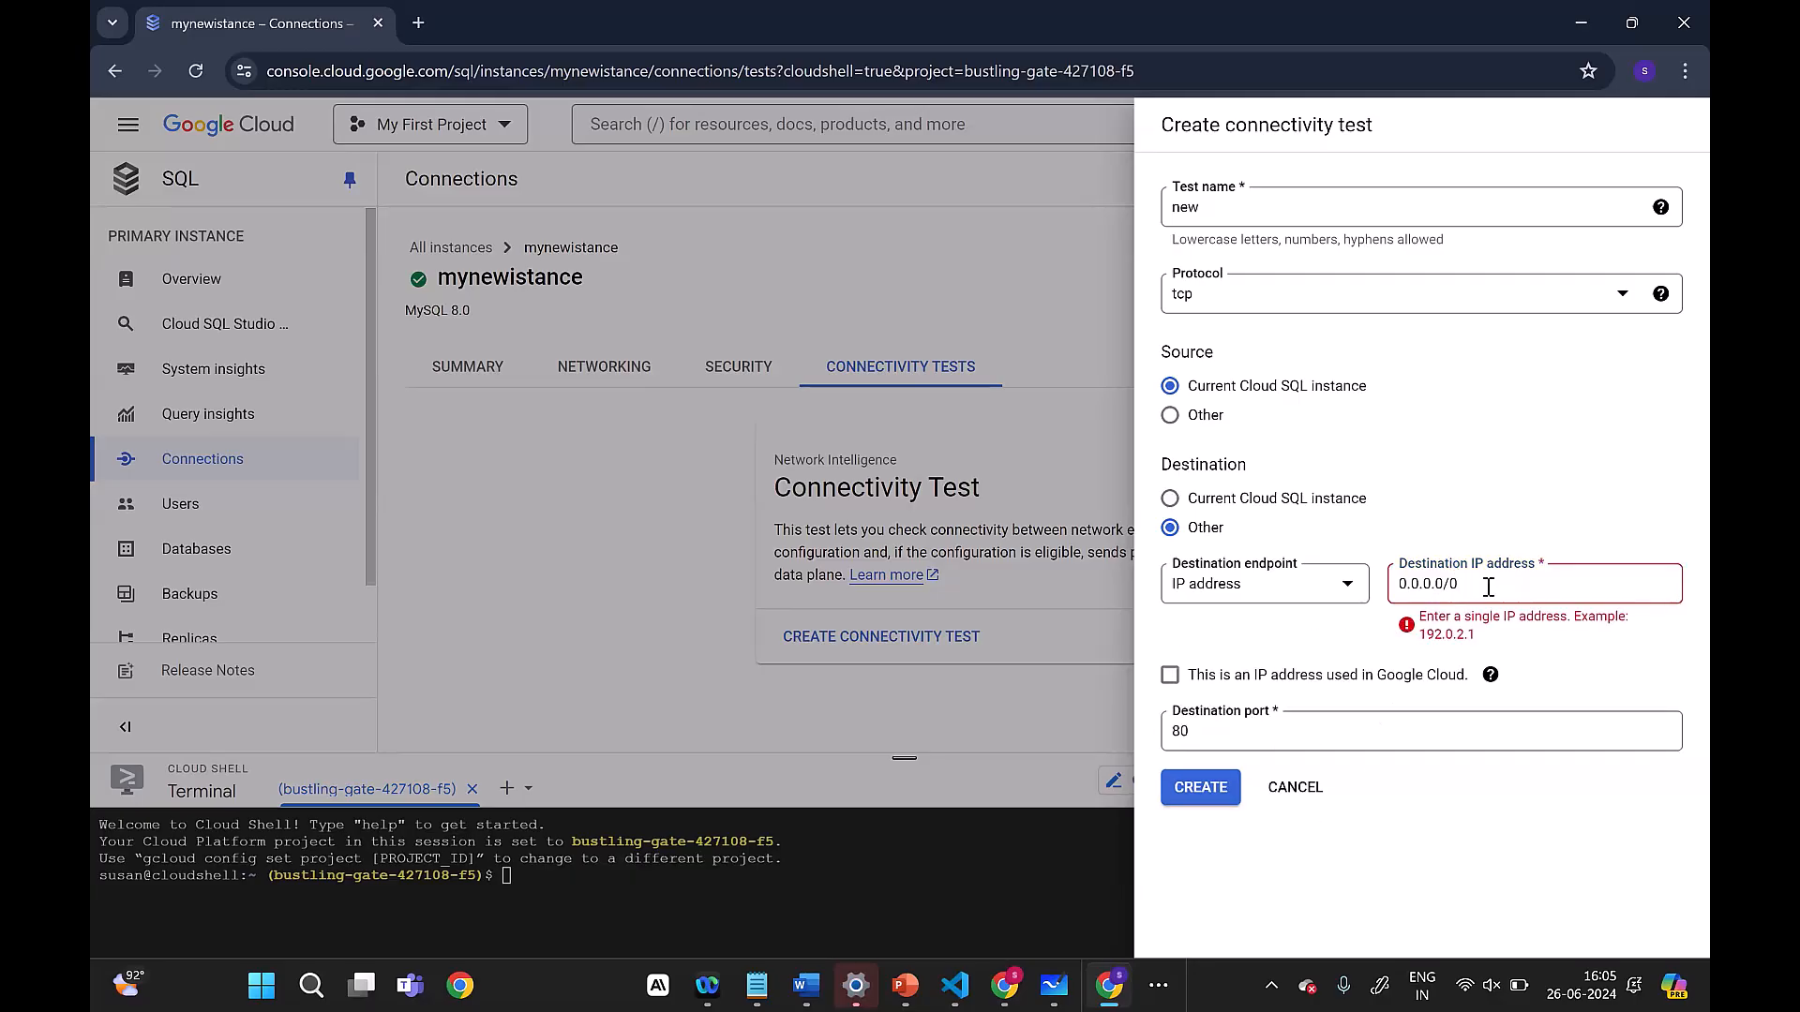
click(1520, 285)
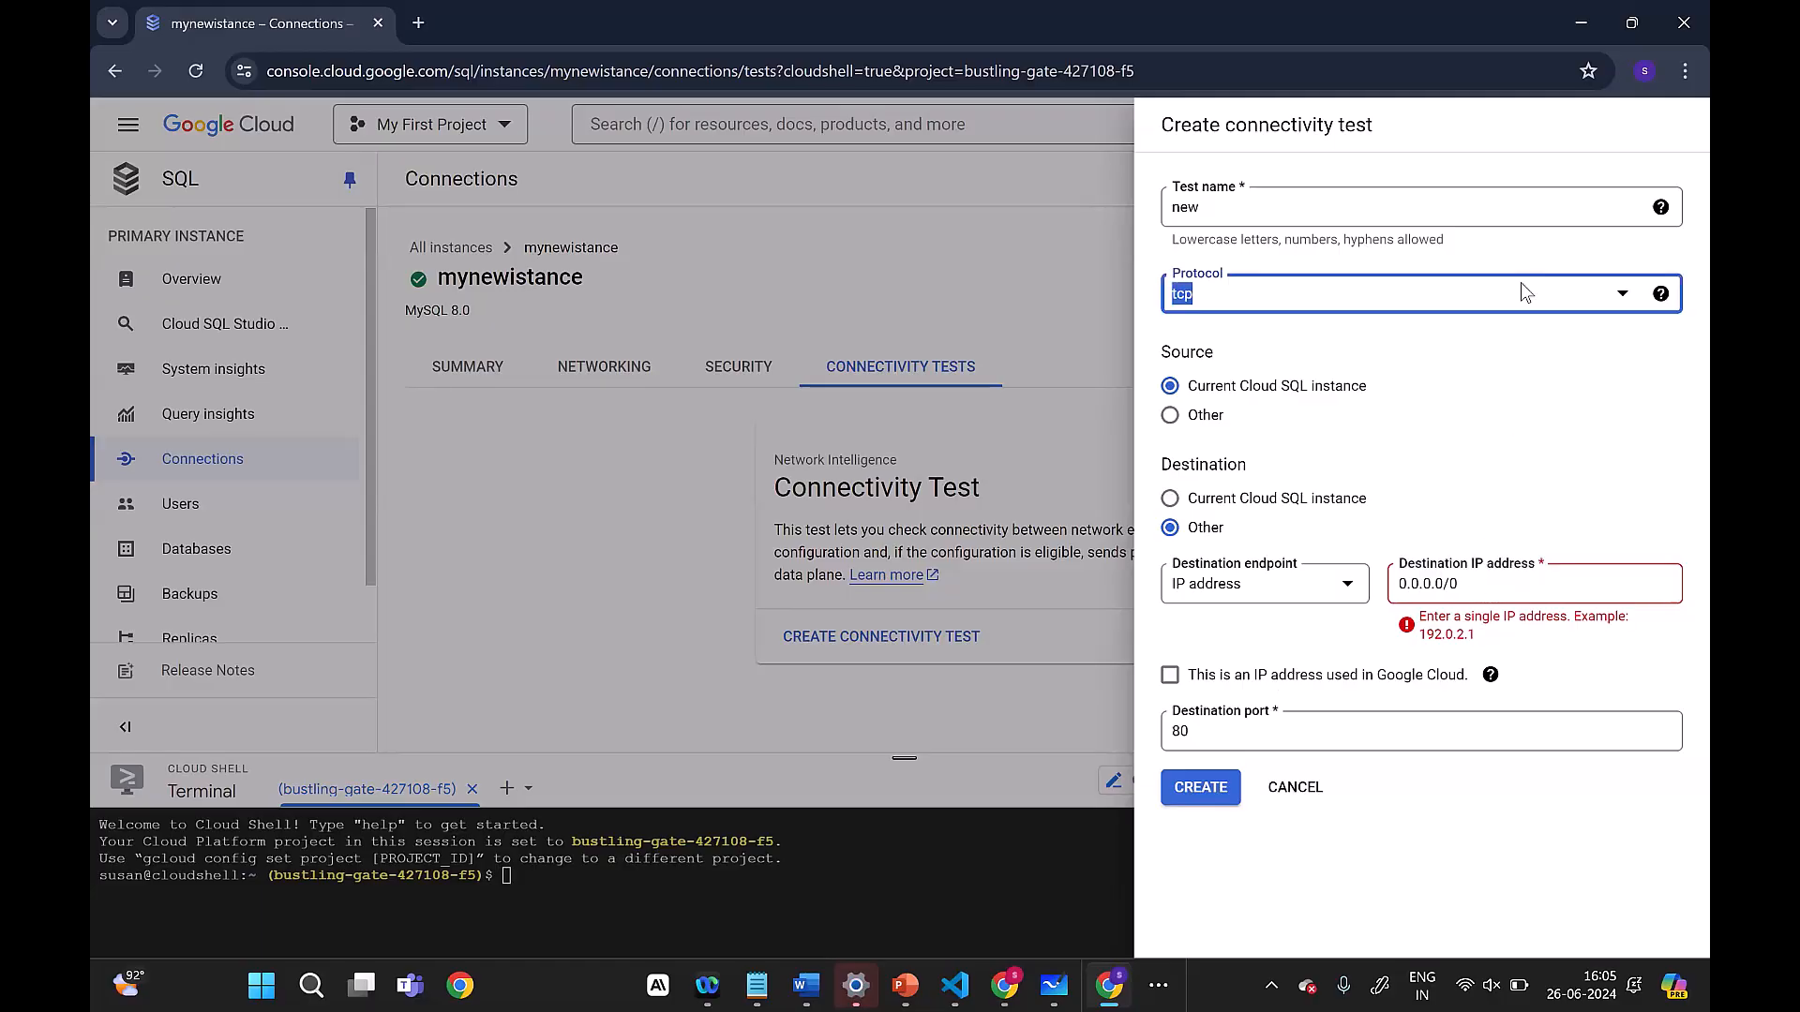
click(1677, 374)
click(1519, 583)
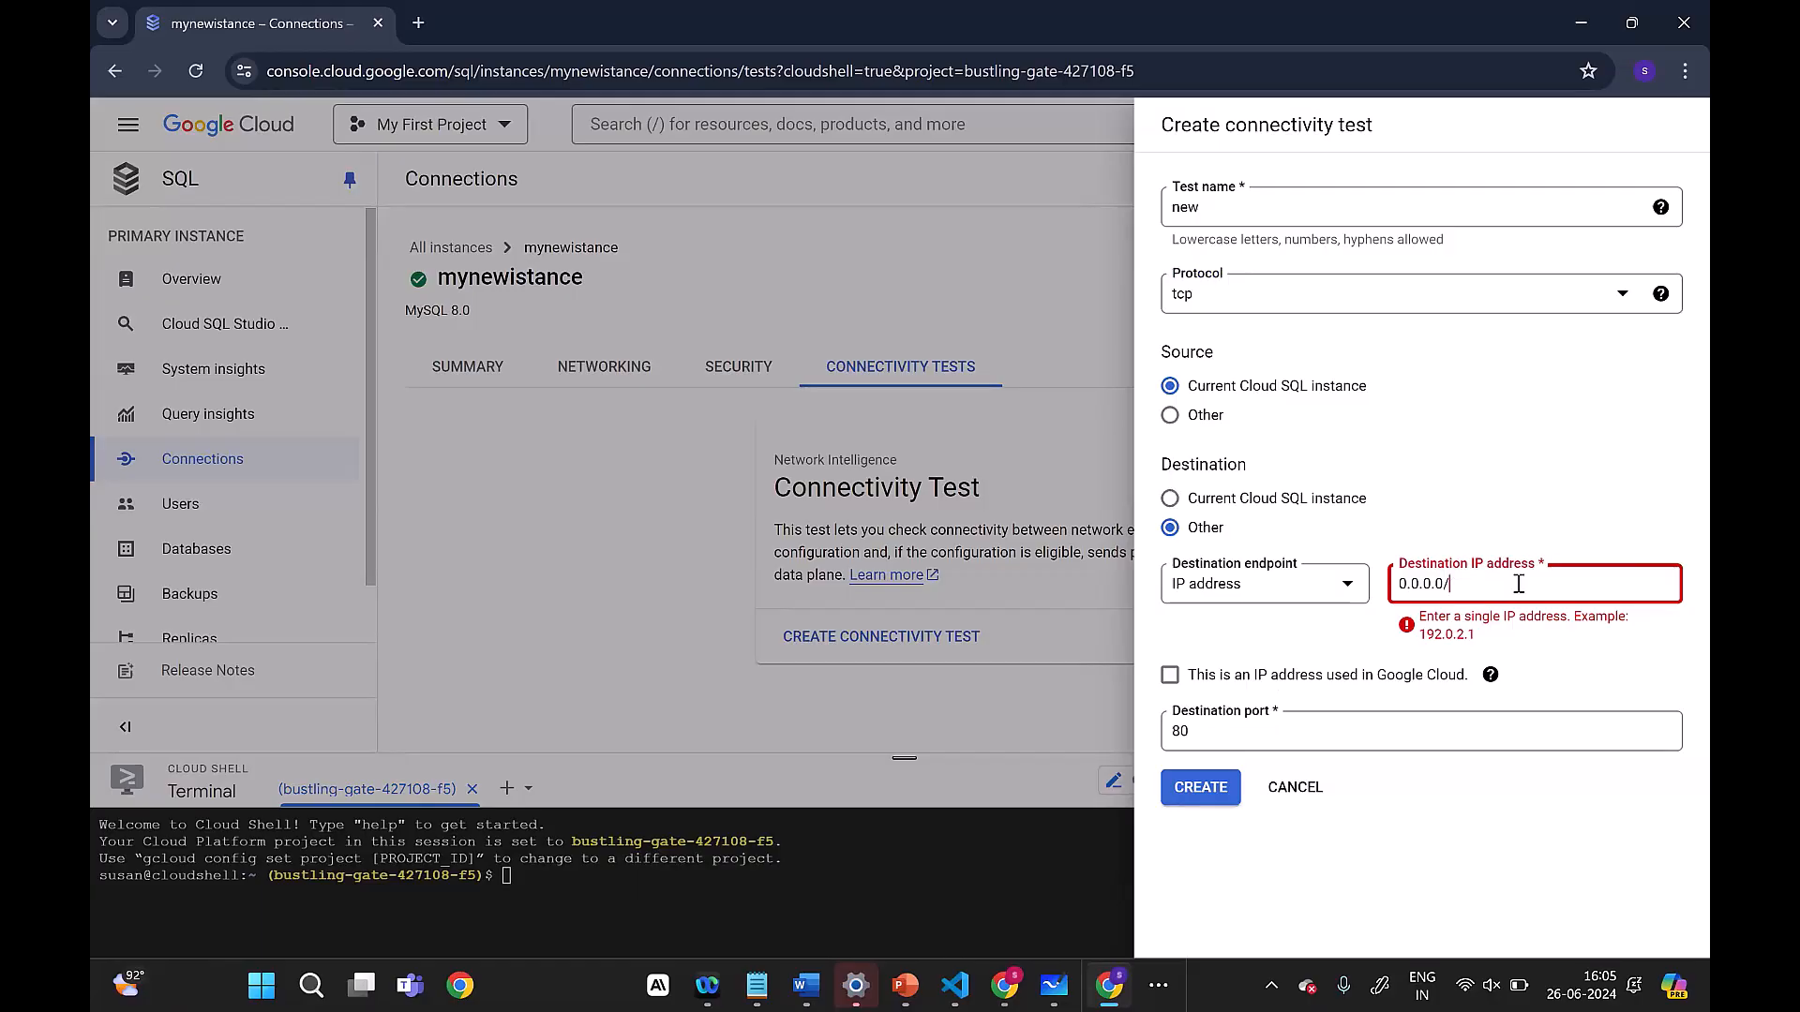
key(BackSpace)
key(BackSpace)
click(1203, 771)
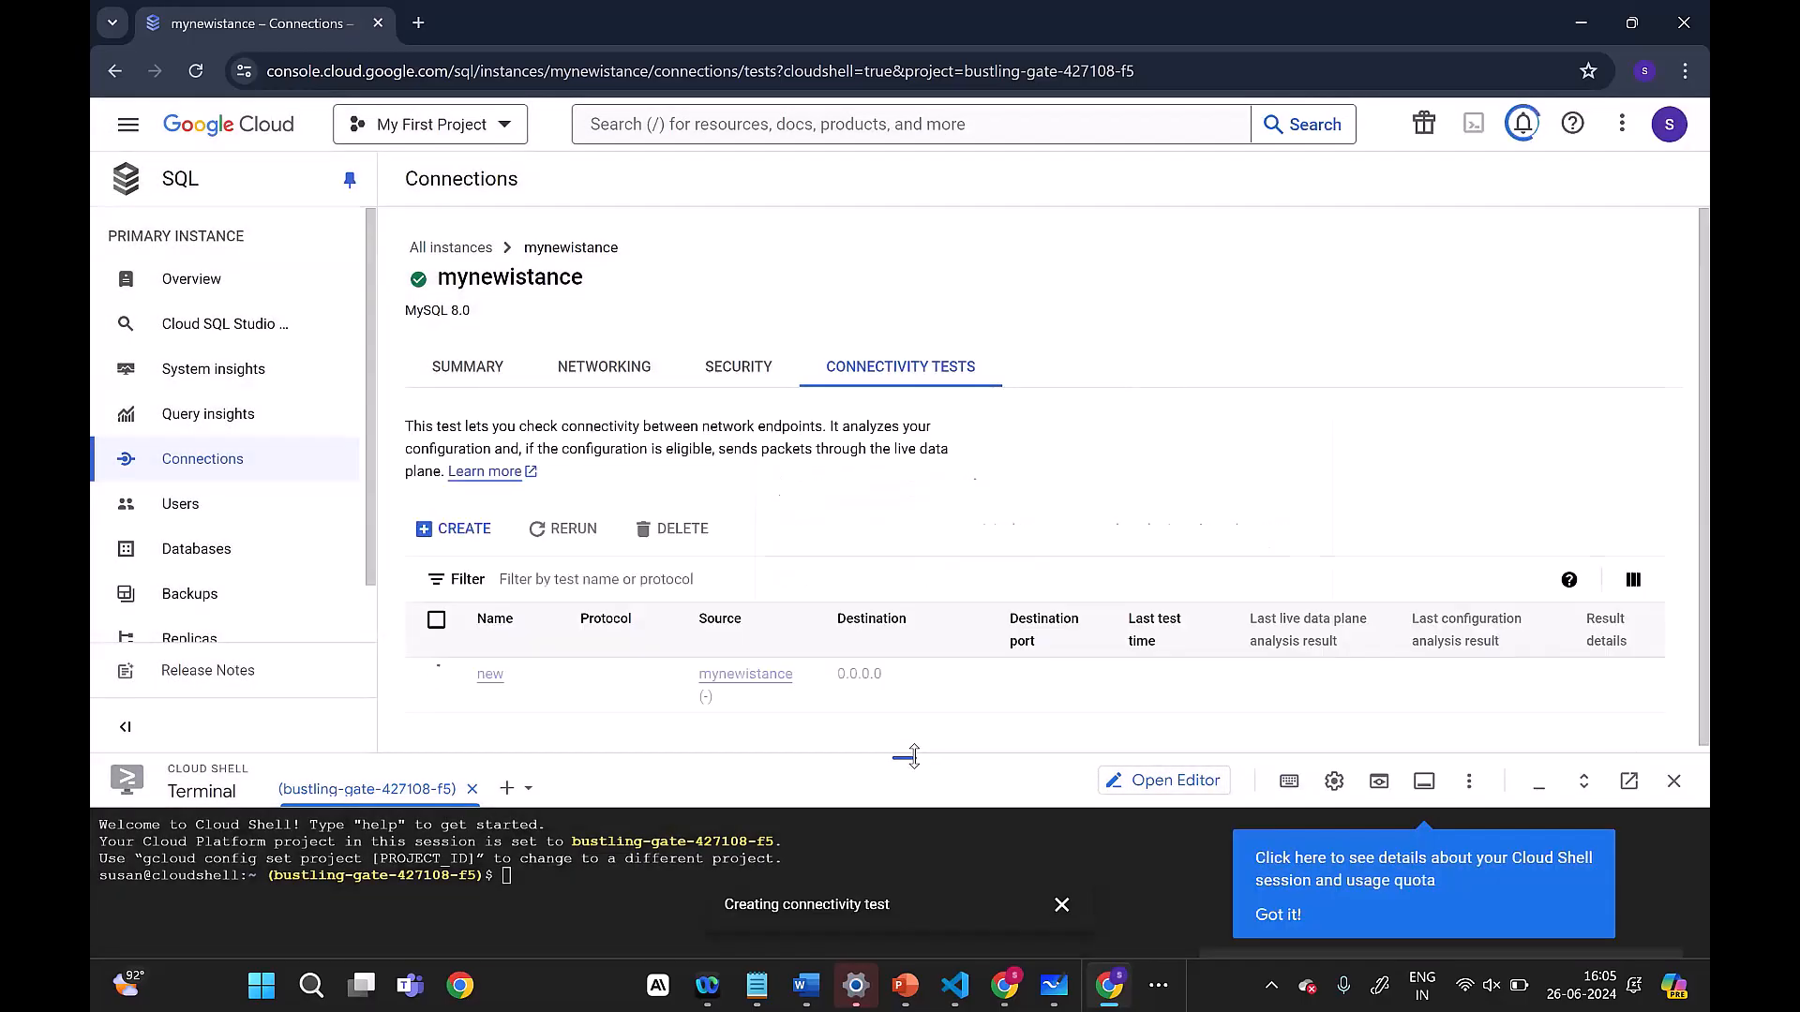
mouse_move(912, 757)
mouse_down()
mouse_move(912, 712)
mouse_move(912, 778)
mouse_up()
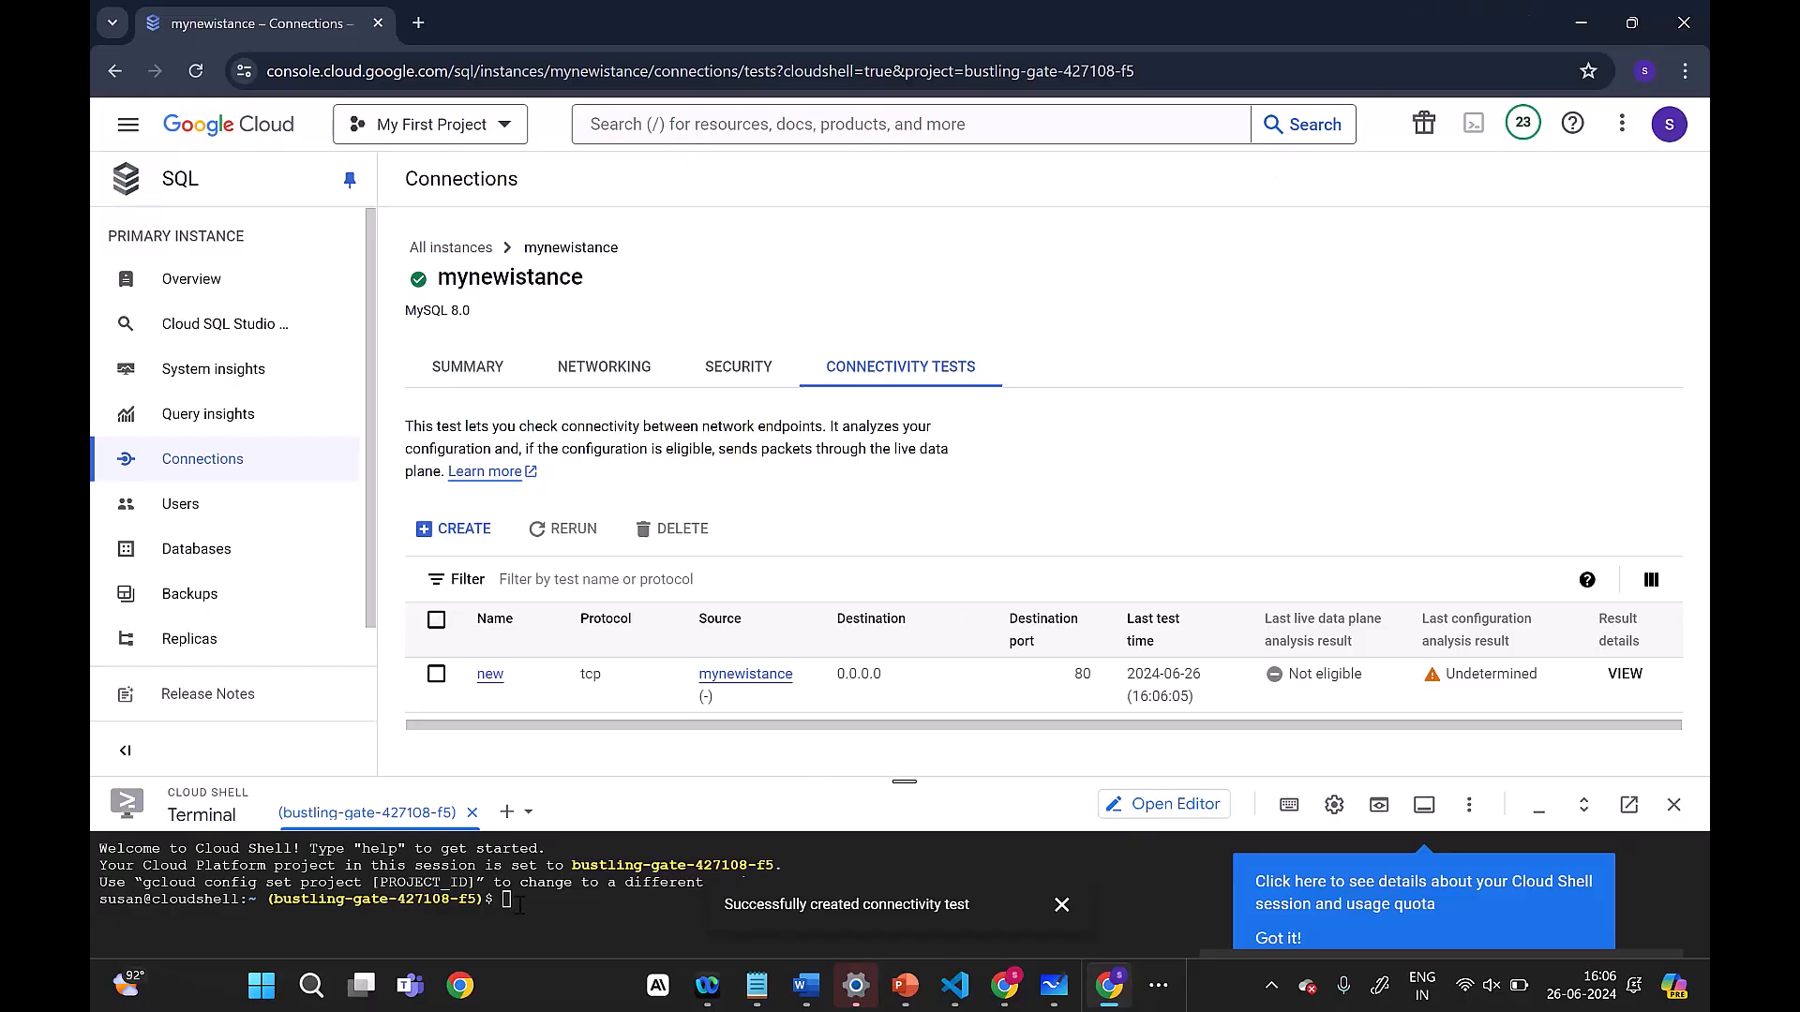
click(1061, 904)
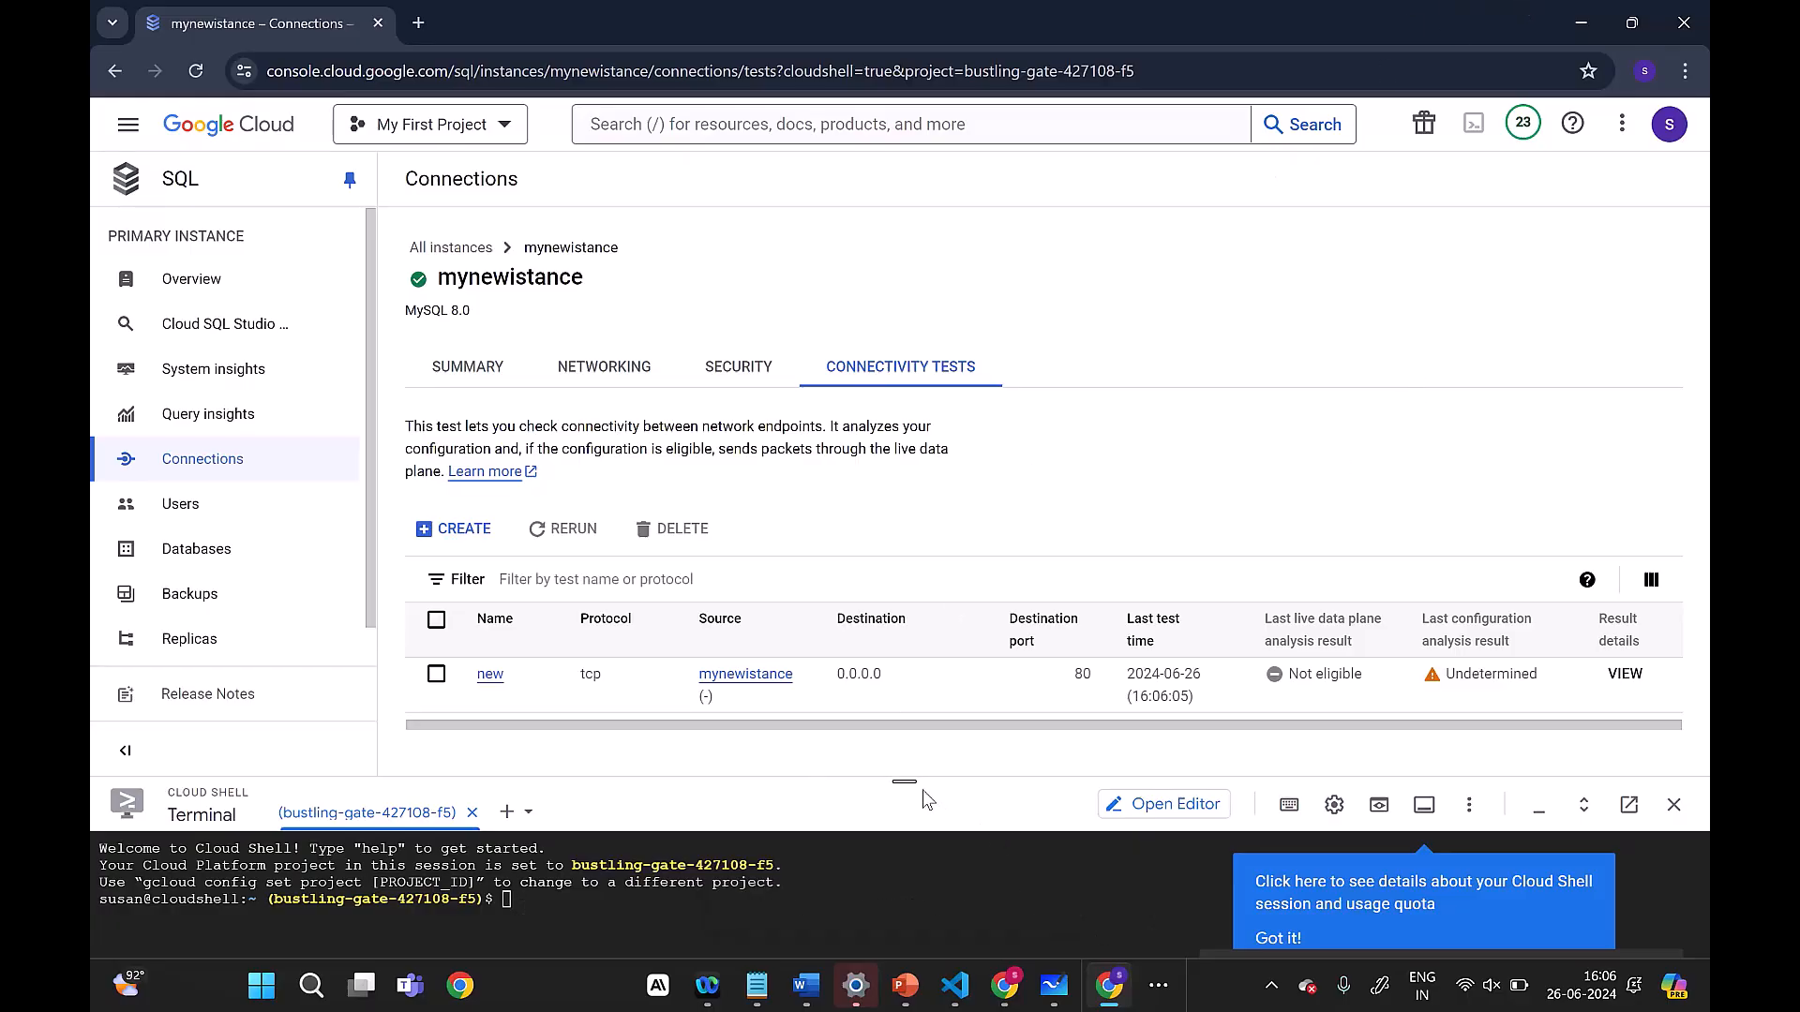
Step: Run gcloud sql connect mynewistance --user=root --quiet in an enlarged Cloud Shell and authorize the use of credentials
drag(912, 782, 906, 600)
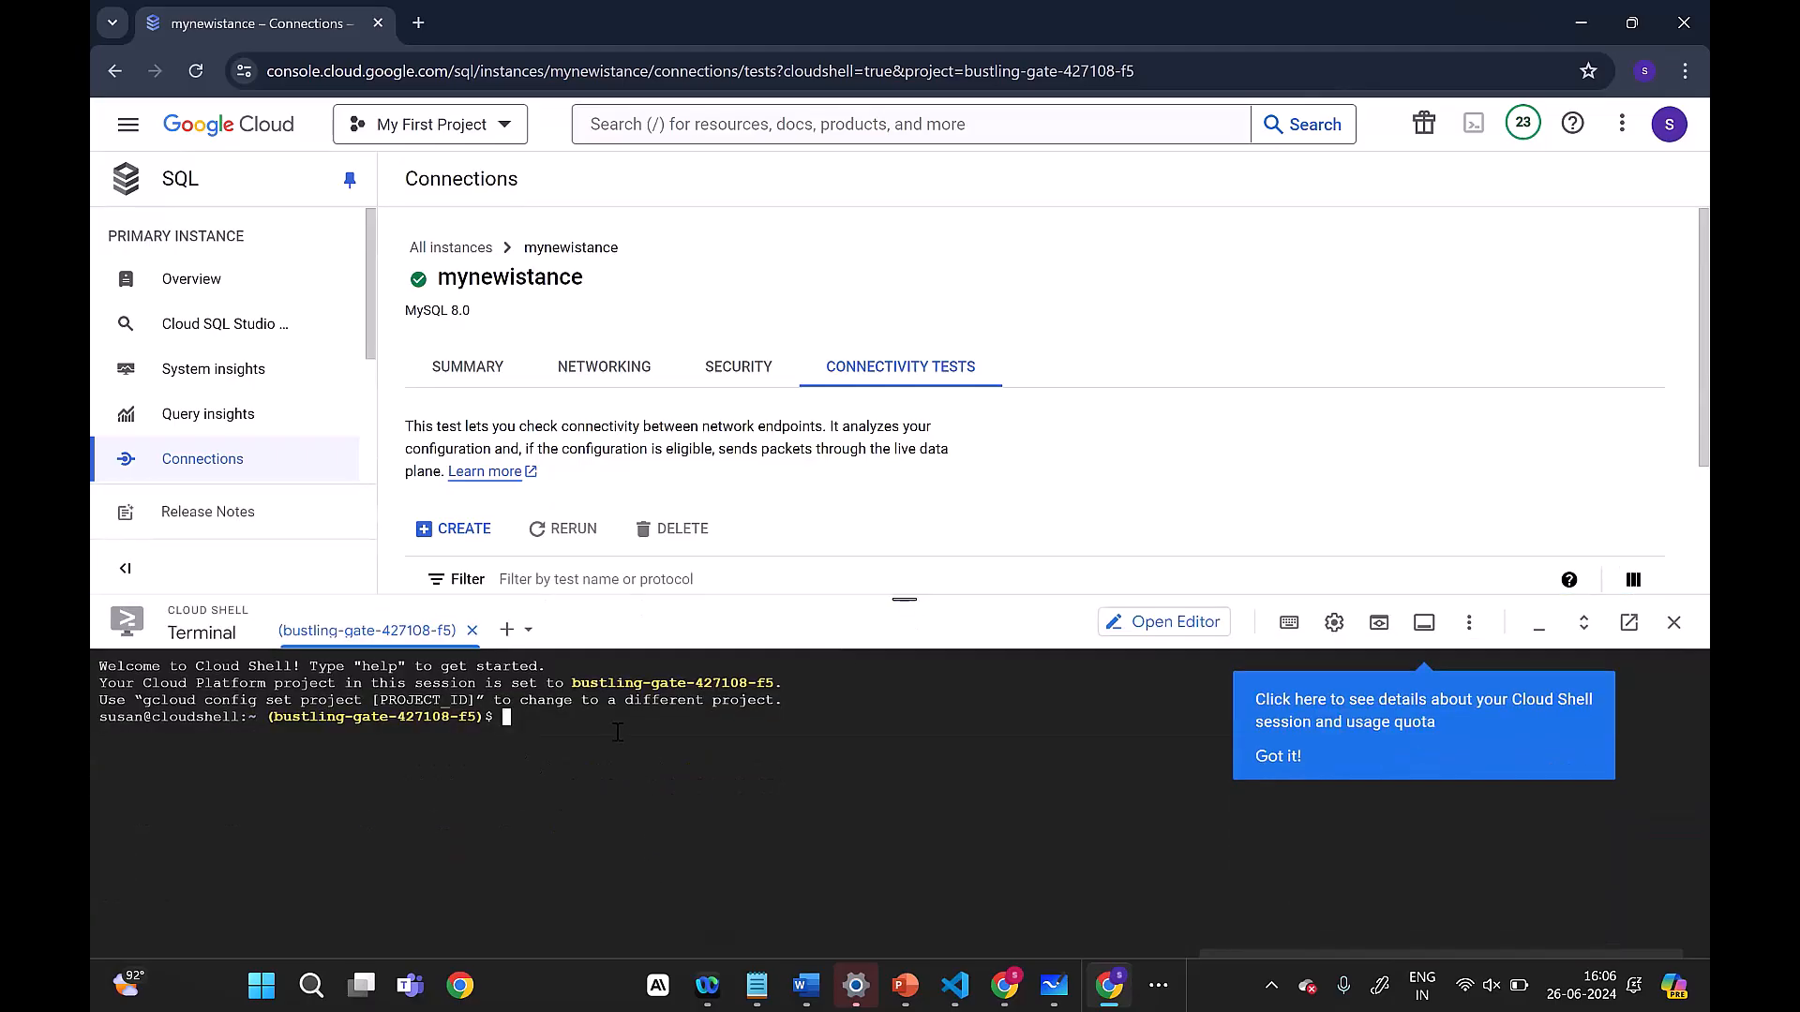
text(gcloud sql connect mynew)
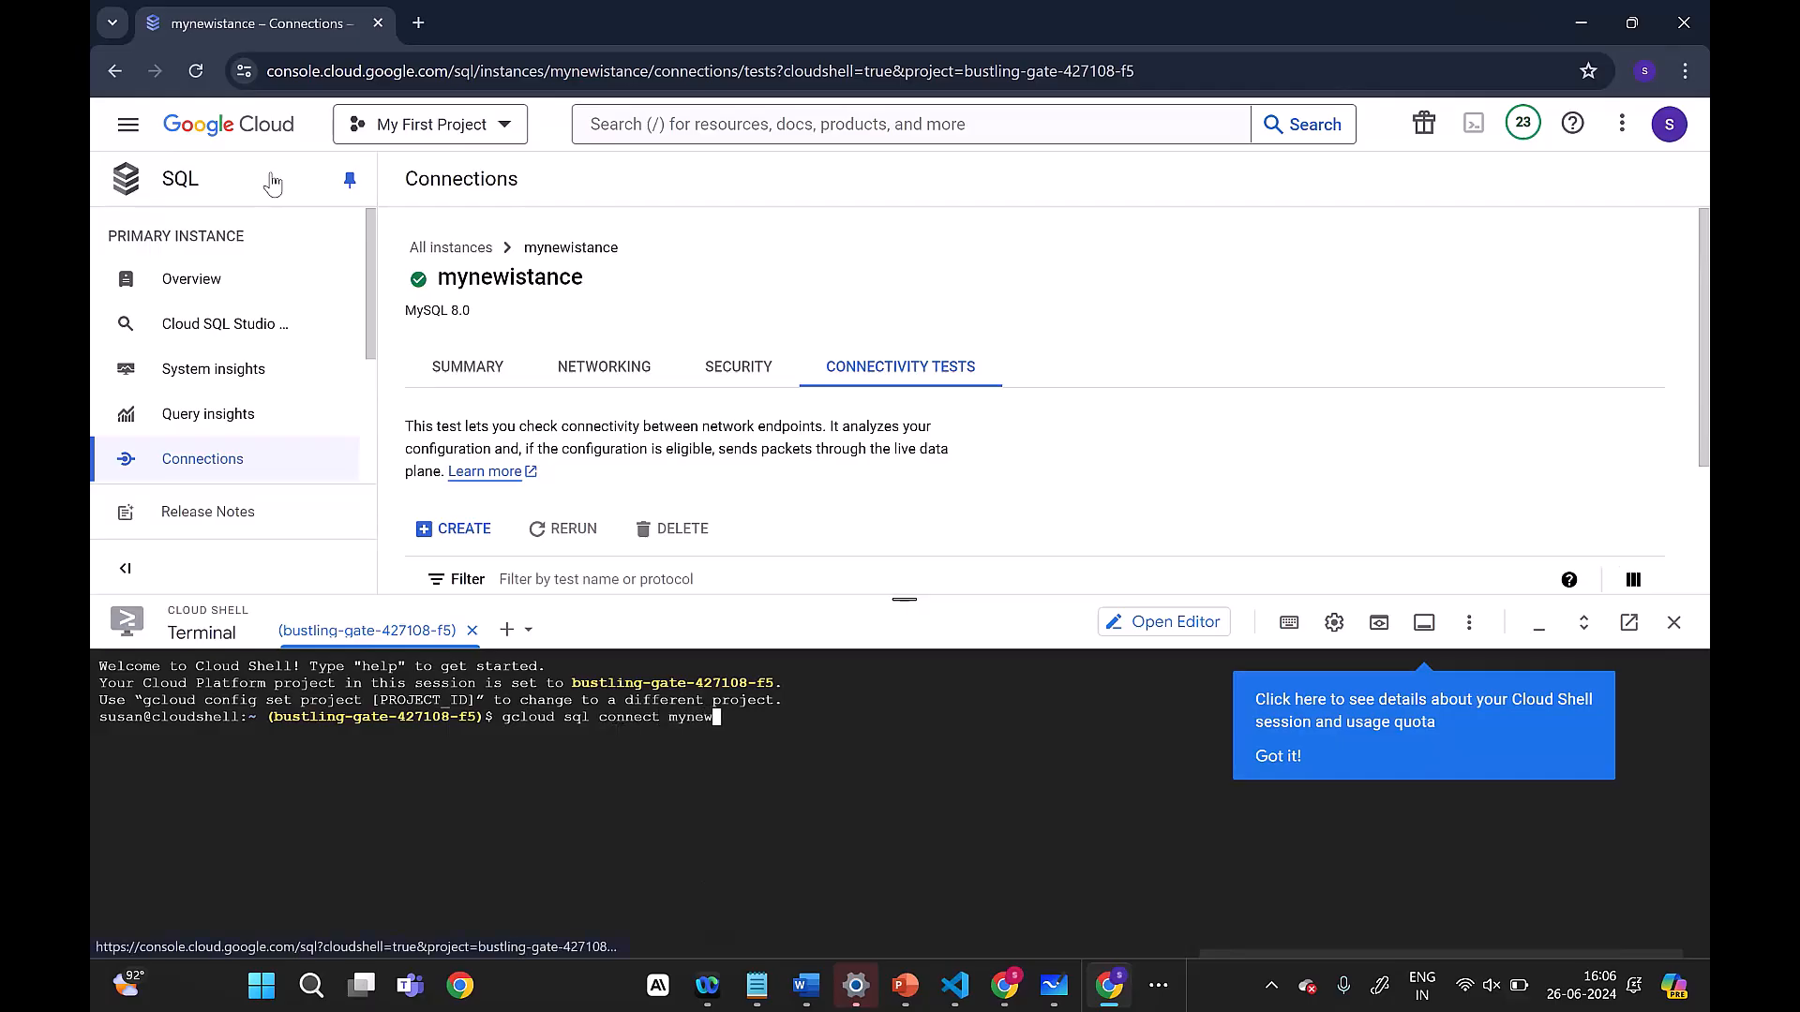
text(istance)
text(--user=root --quiet)
key(Return)
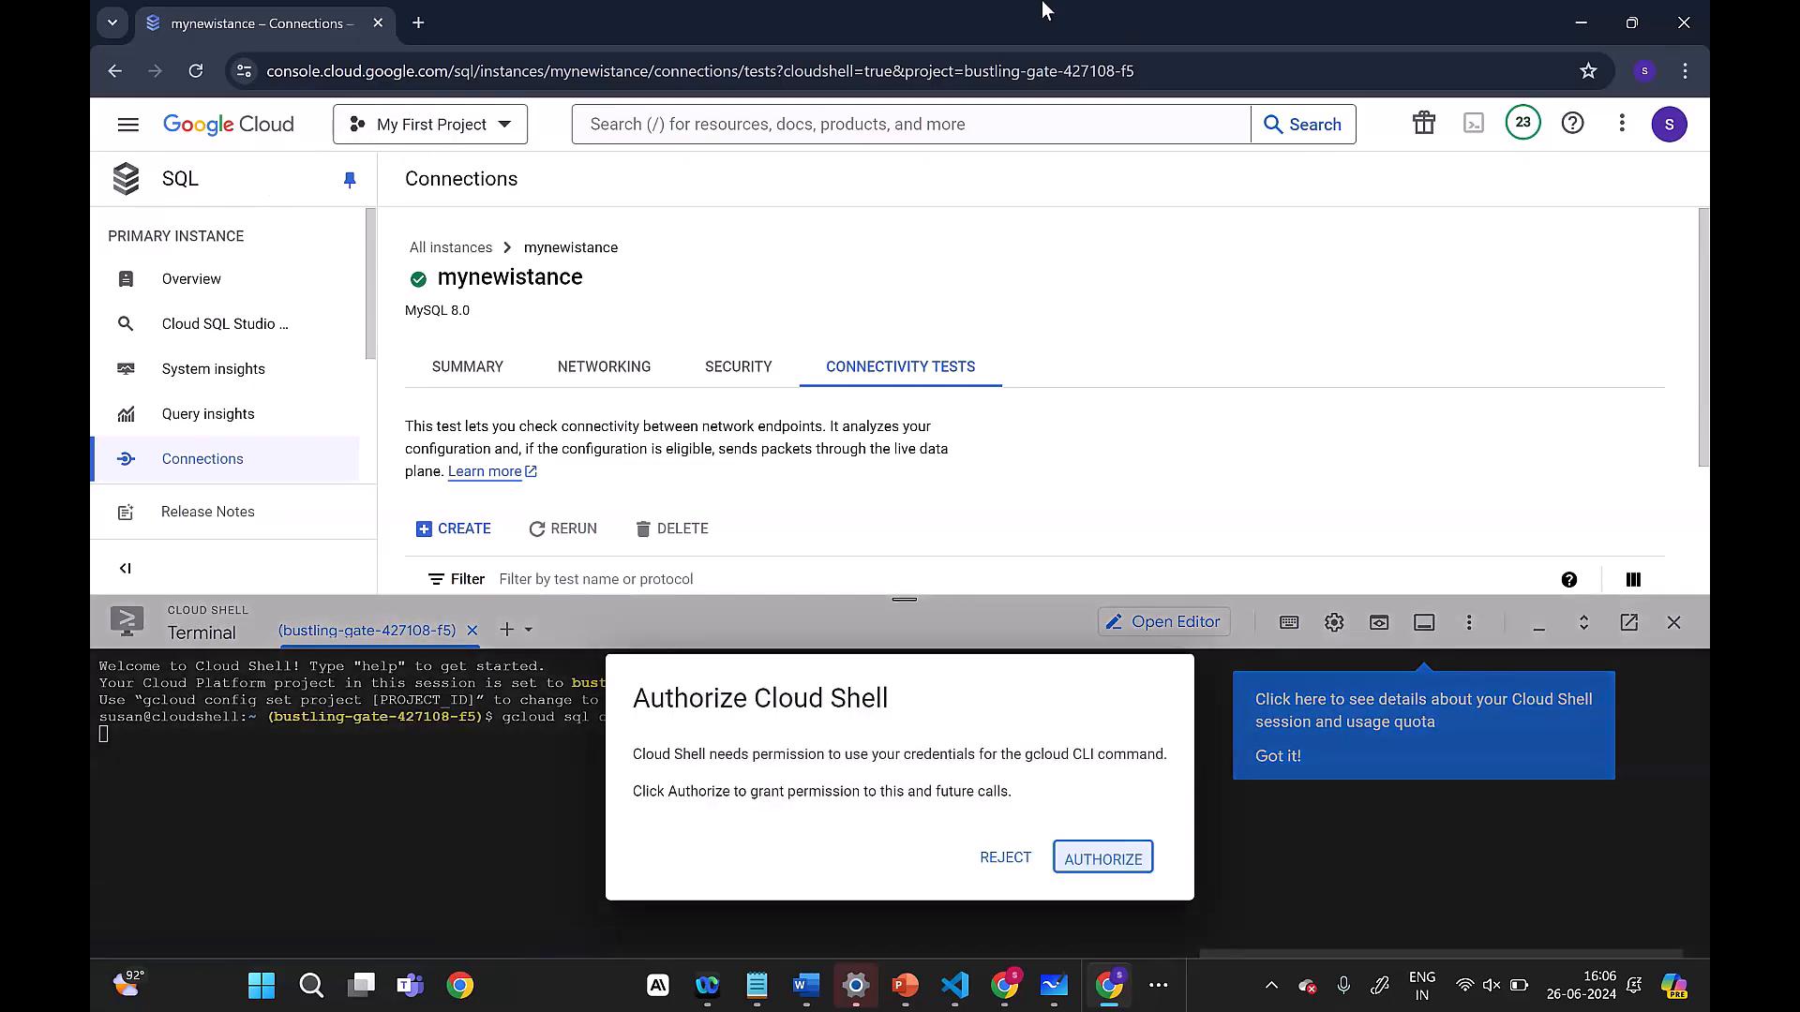
click(1089, 858)
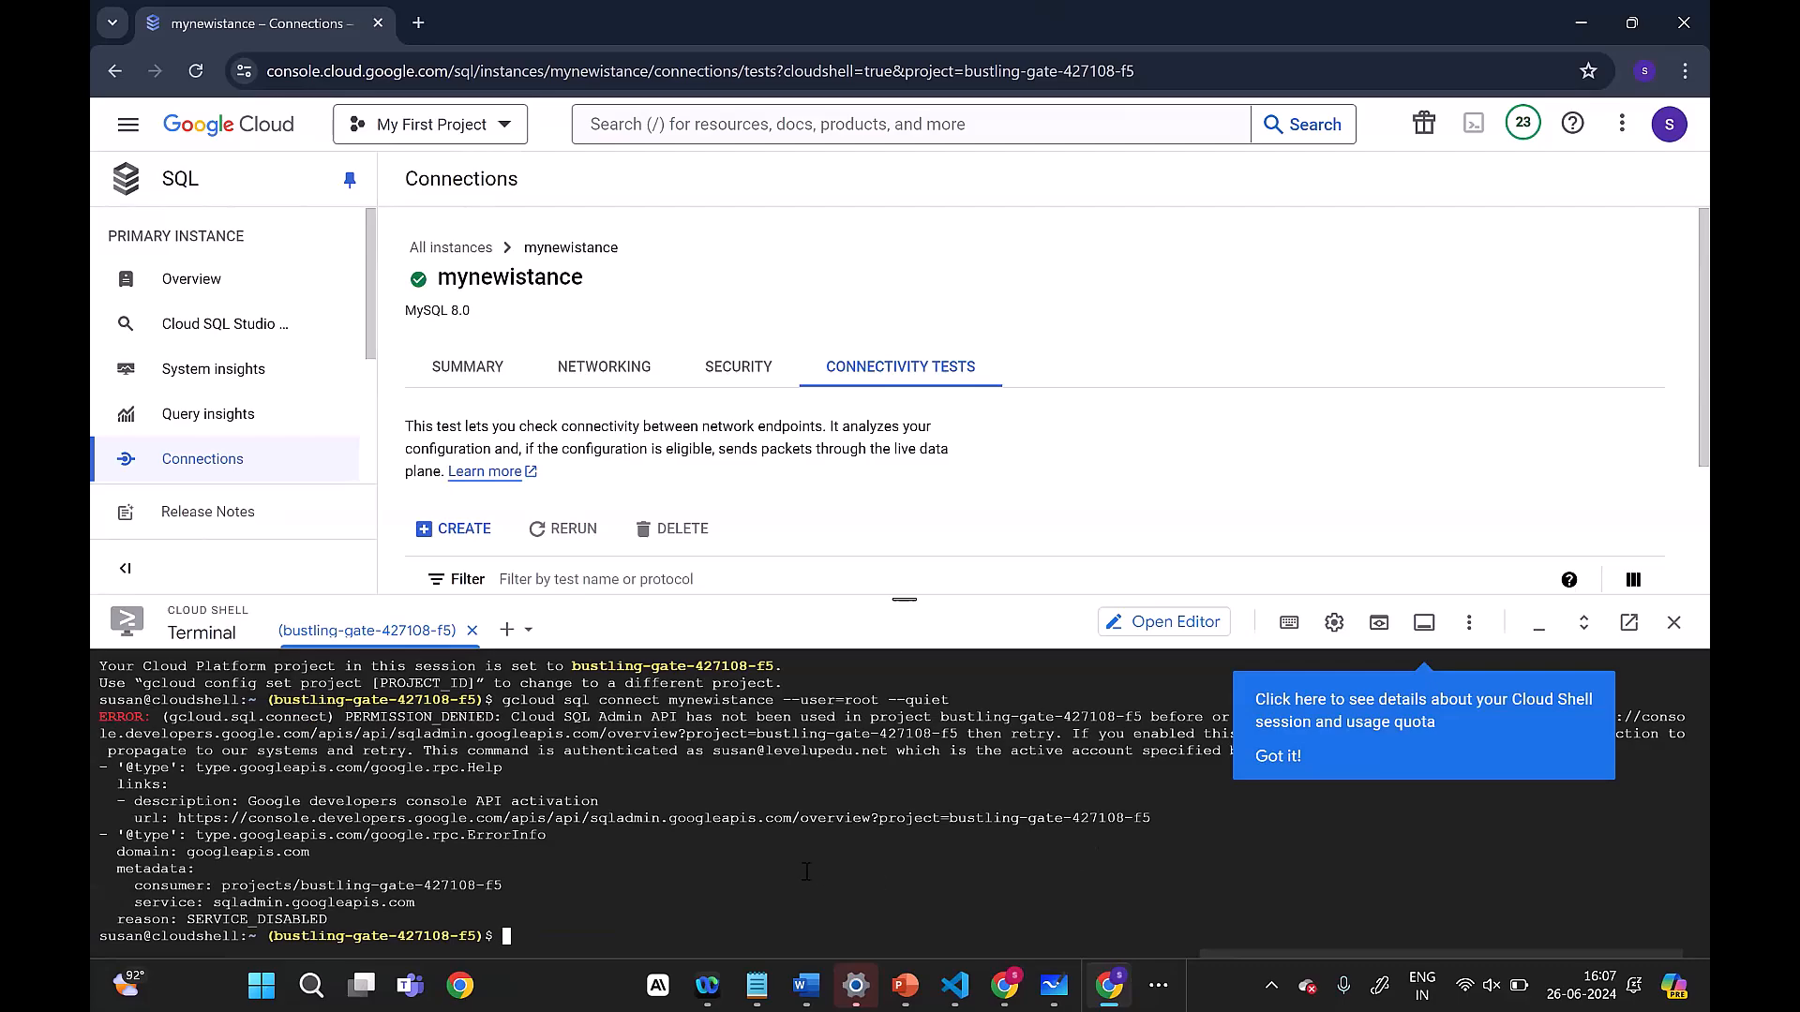
Step: Read the error output in Cloud Shell, follow its API activation link and enable the Cloud SQL Admin API
click(1278, 755)
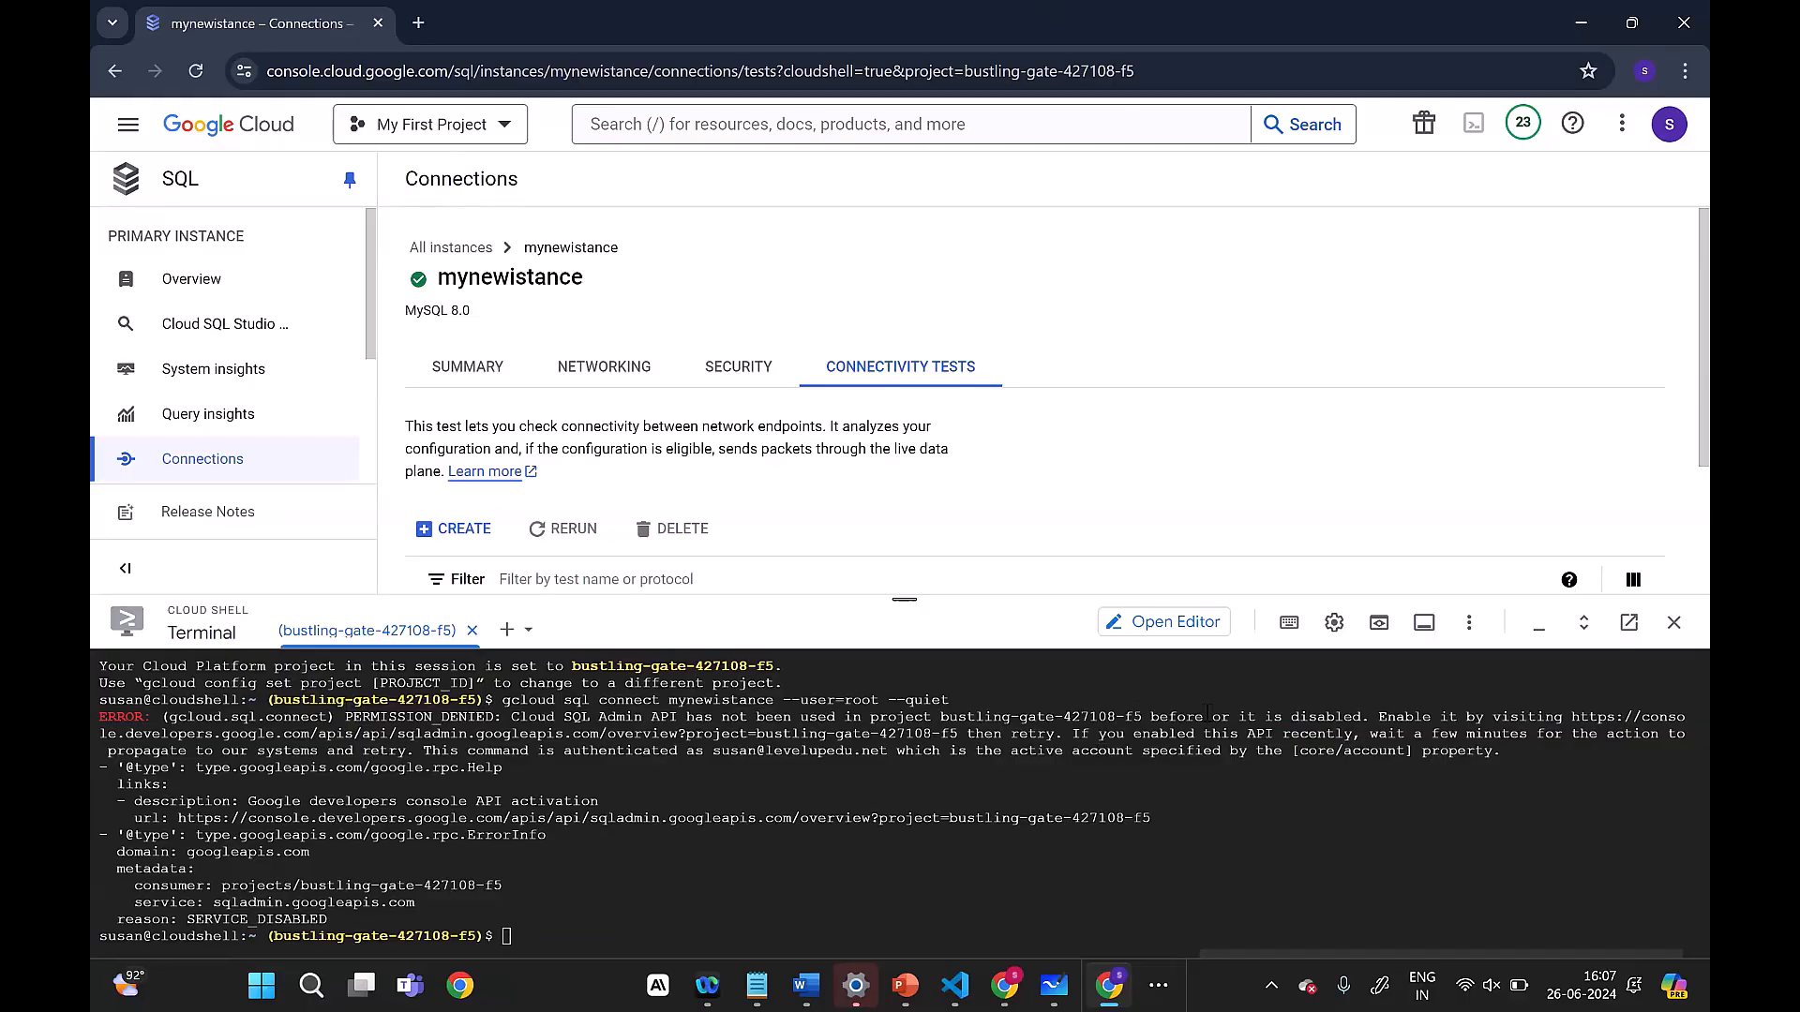
drag(518, 719, 1582, 755)
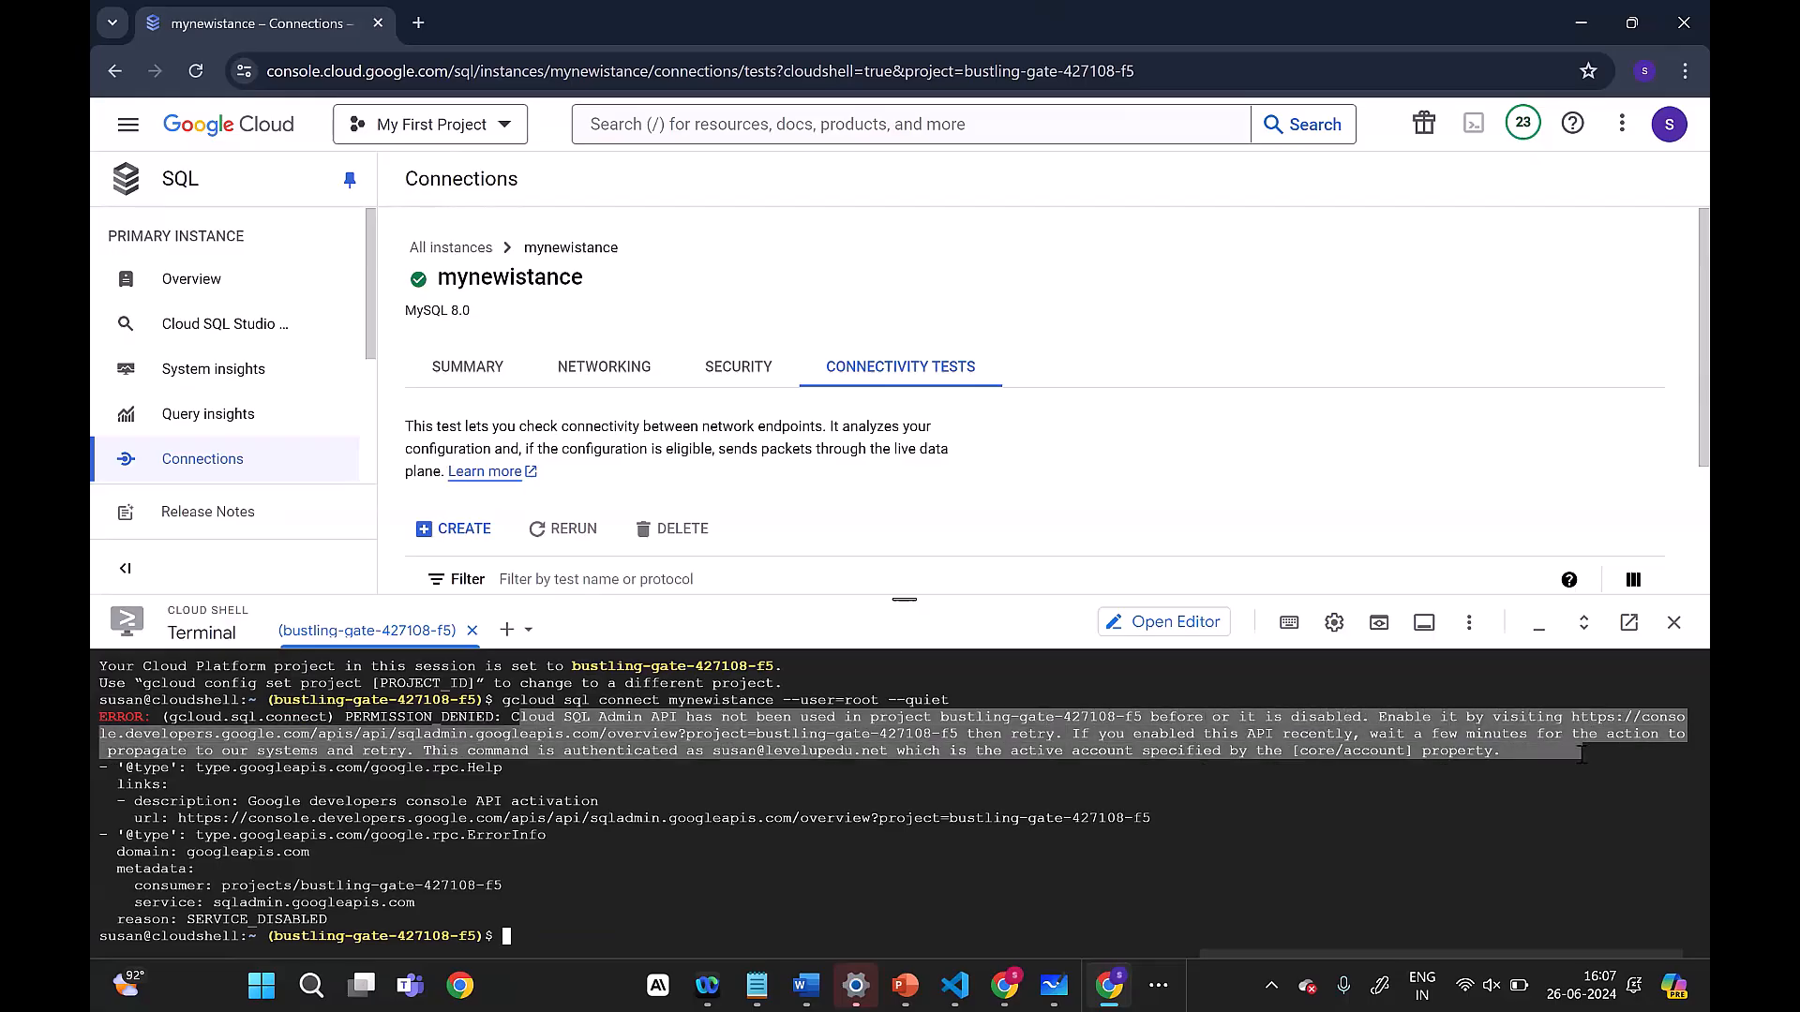
click(1517, 812)
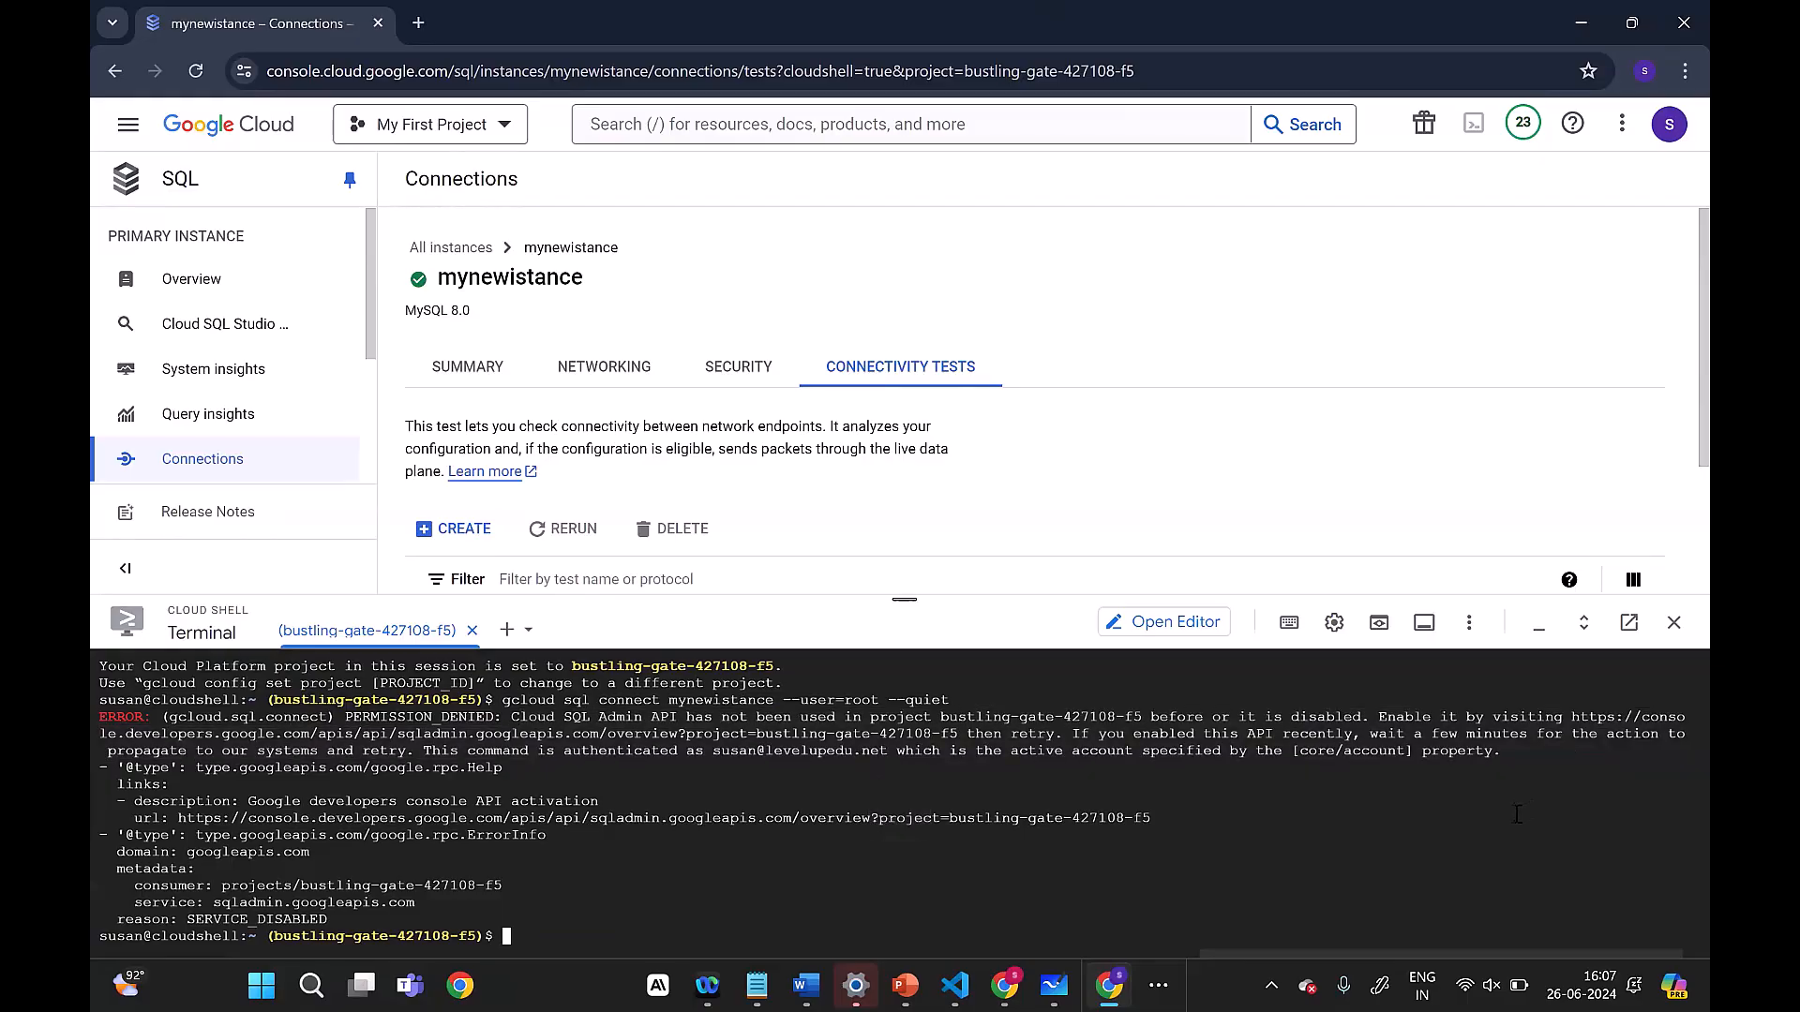
click(1144, 818)
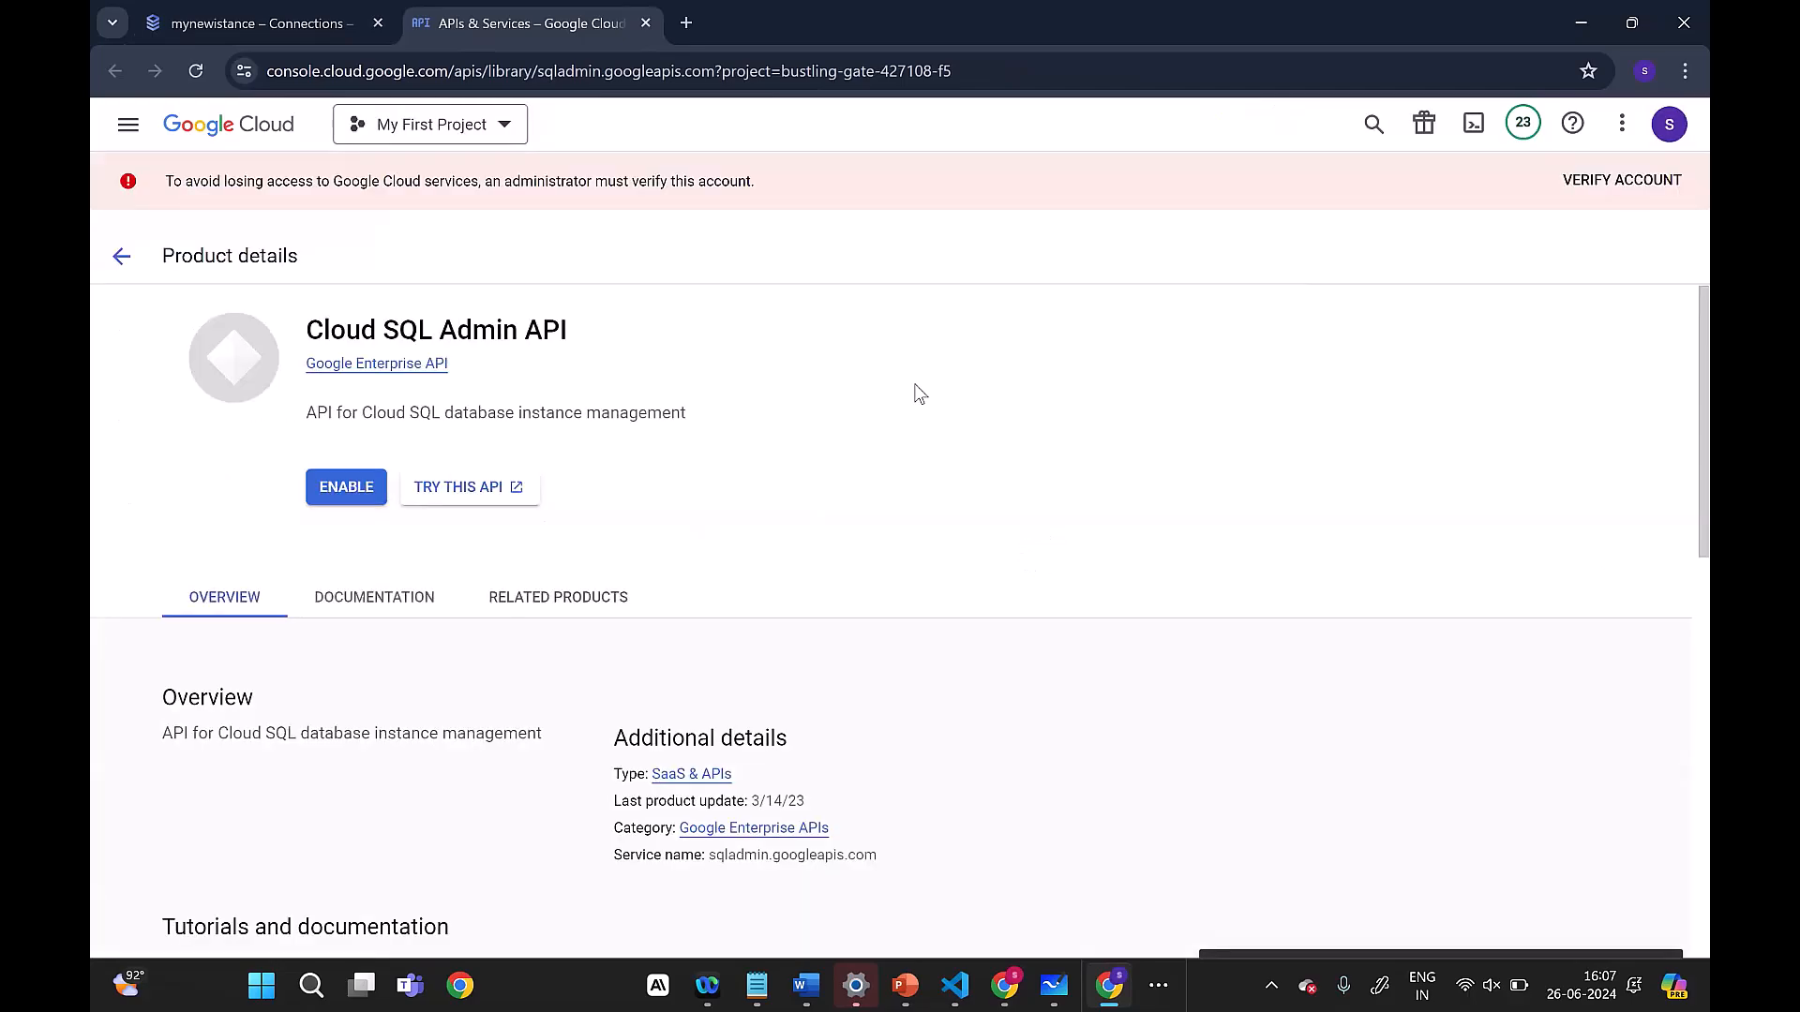
click(343, 488)
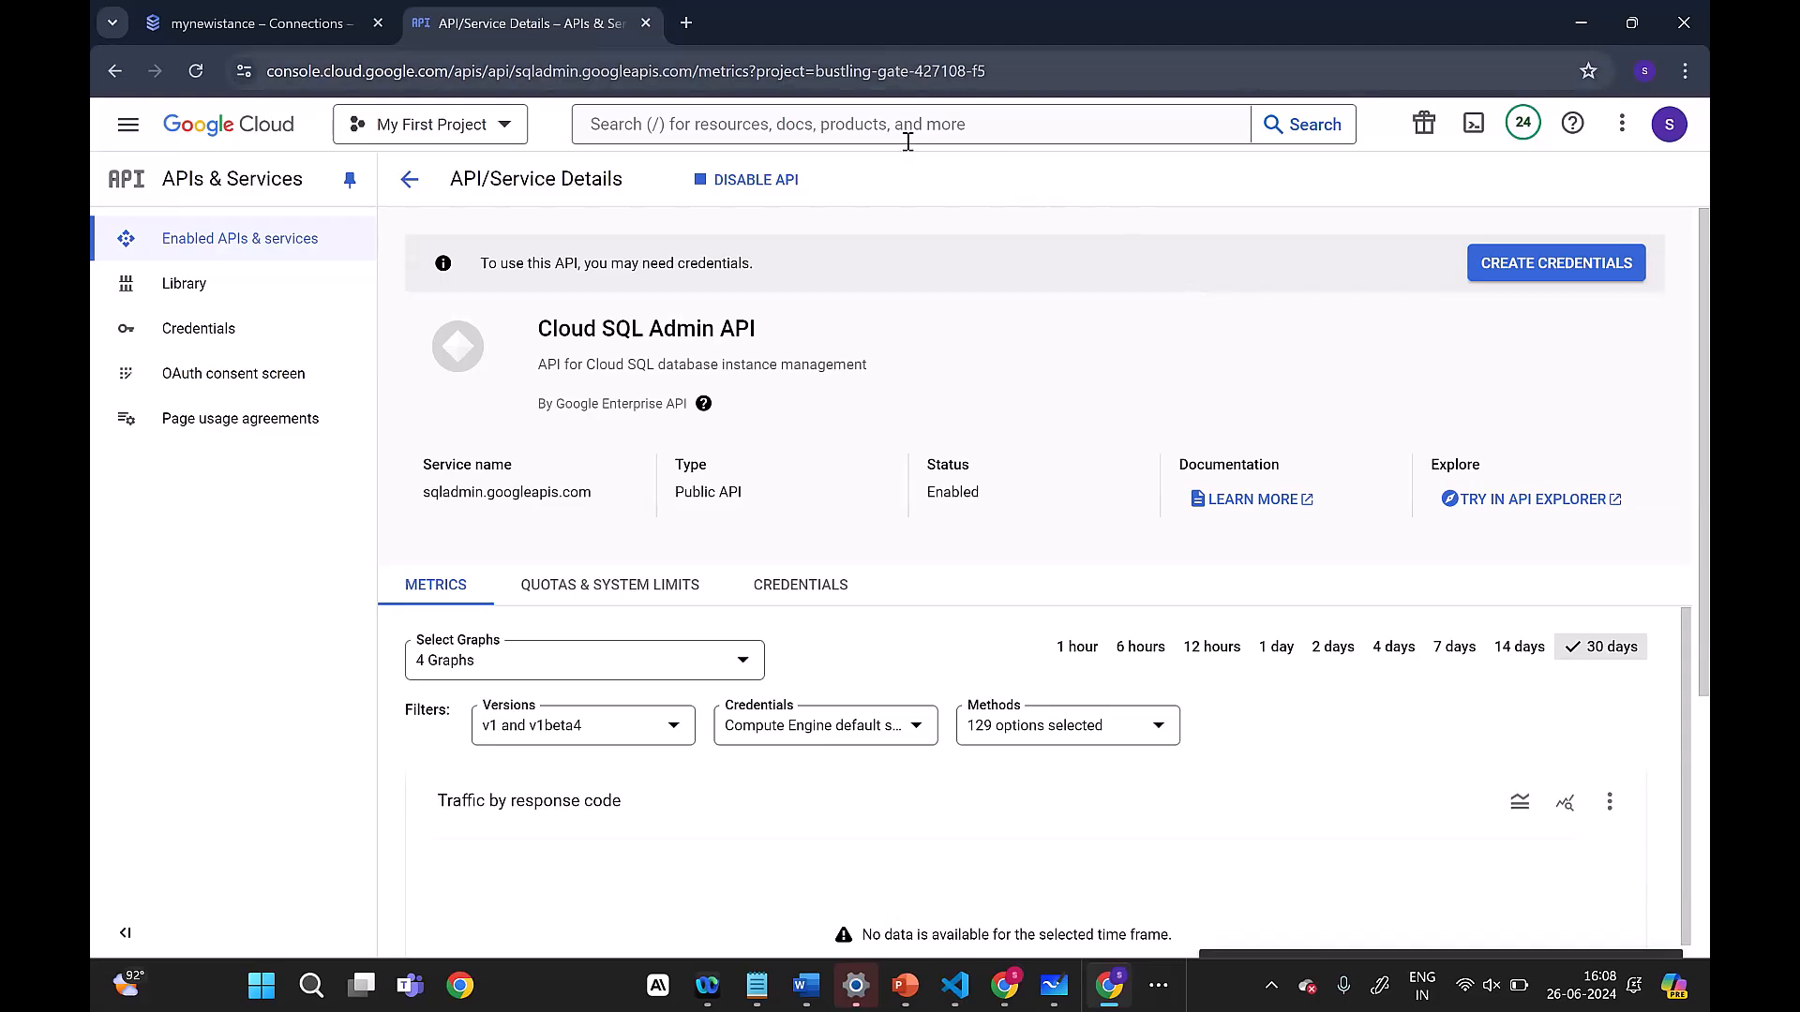
Step: Rerun gcloud sql connect mynewistance --user=root --quiet in Cloud Shell and enter the root user's password
click(188, 10)
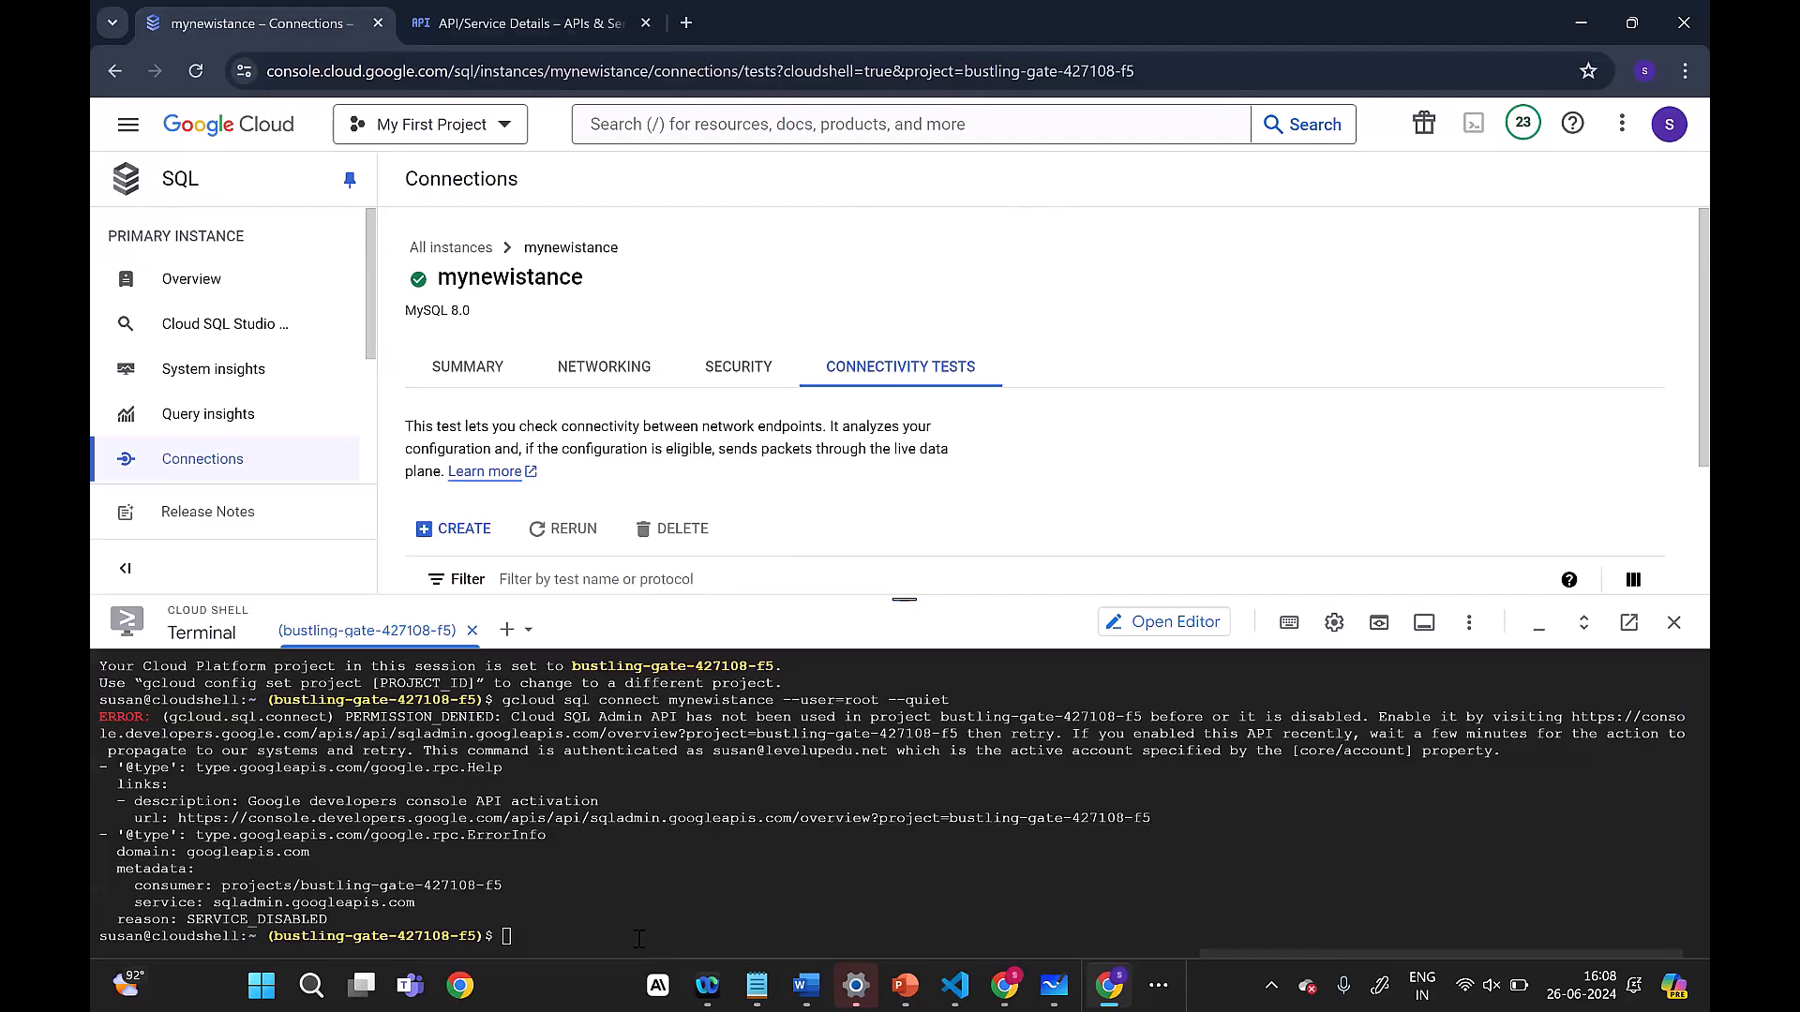
click(638, 938)
key(Up)
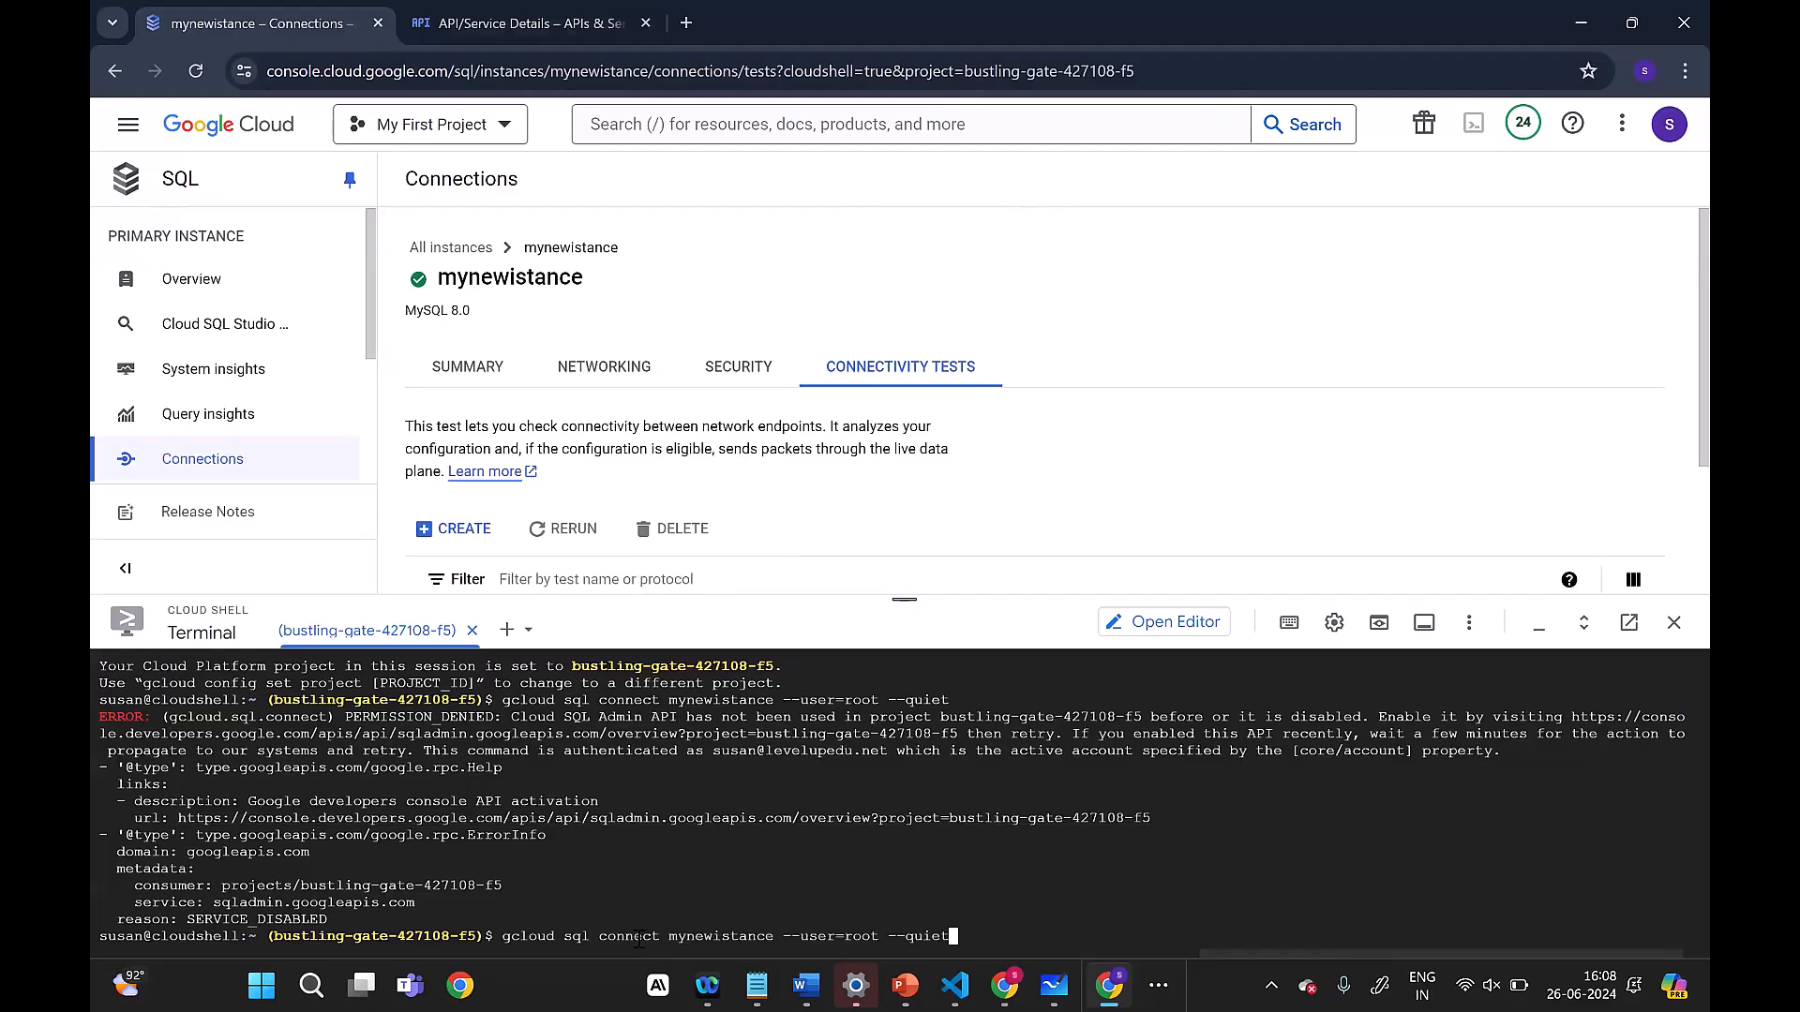
key(Return)
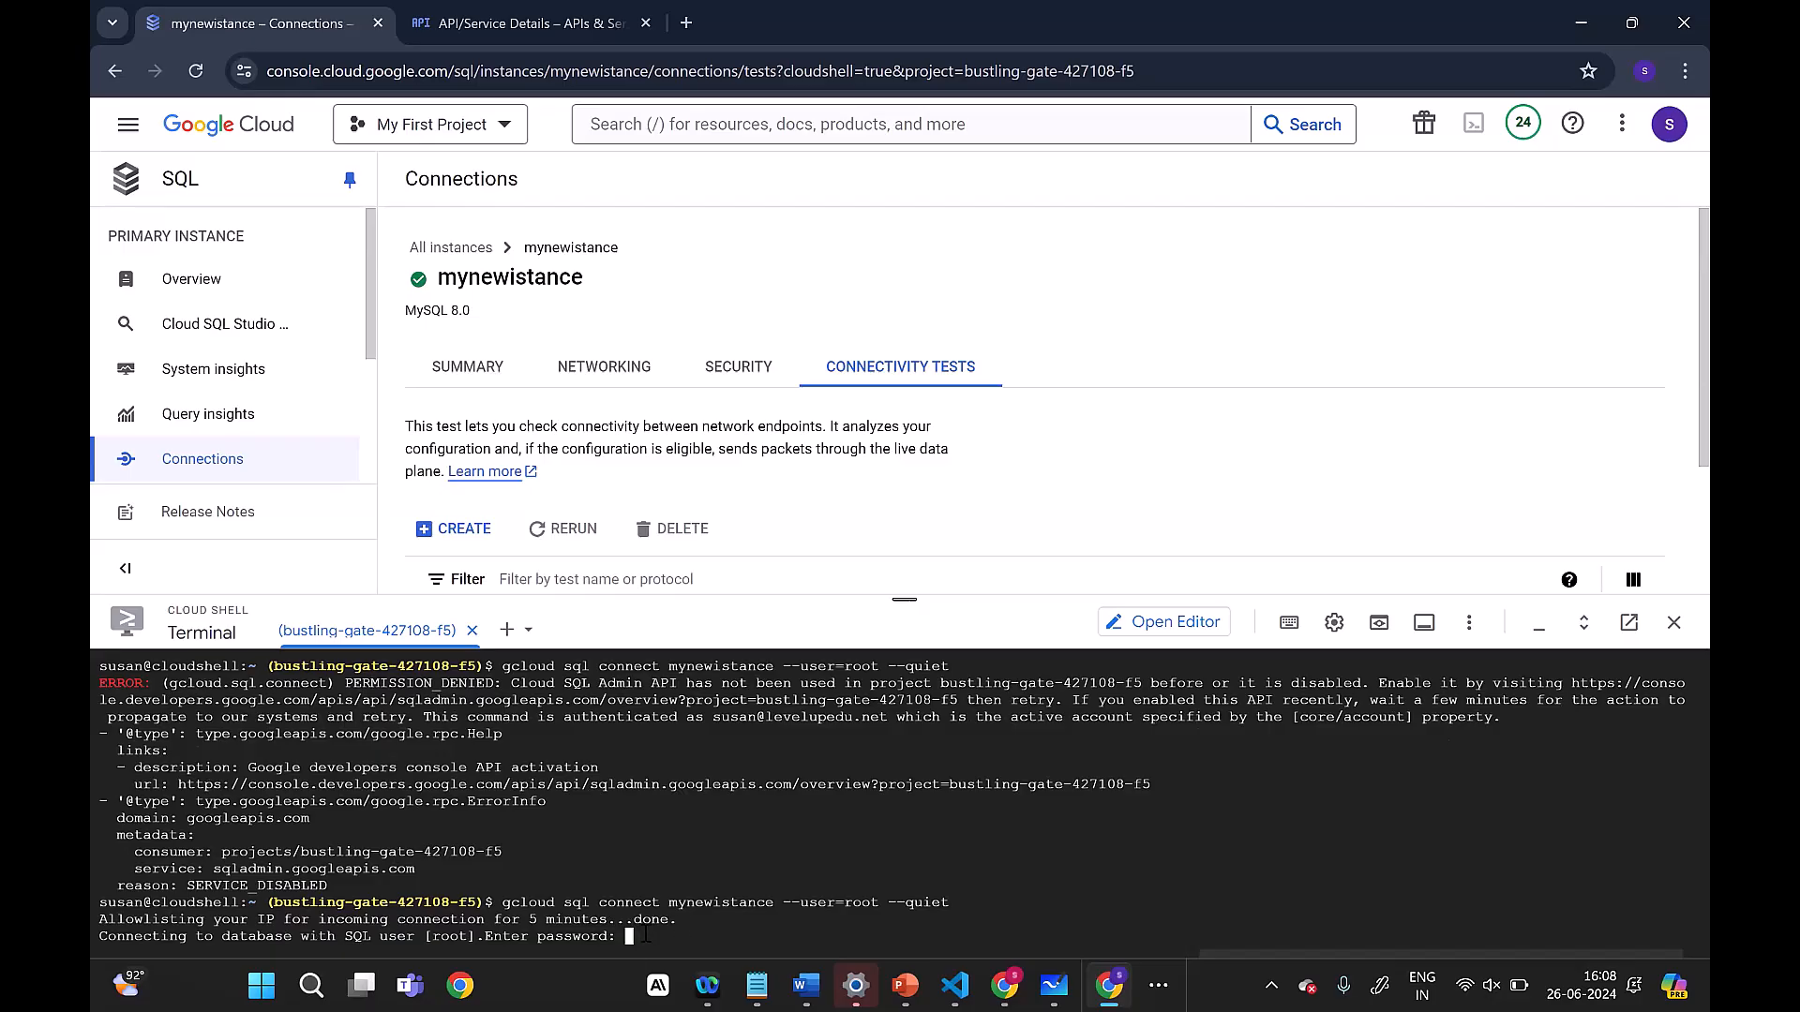
key(Return)
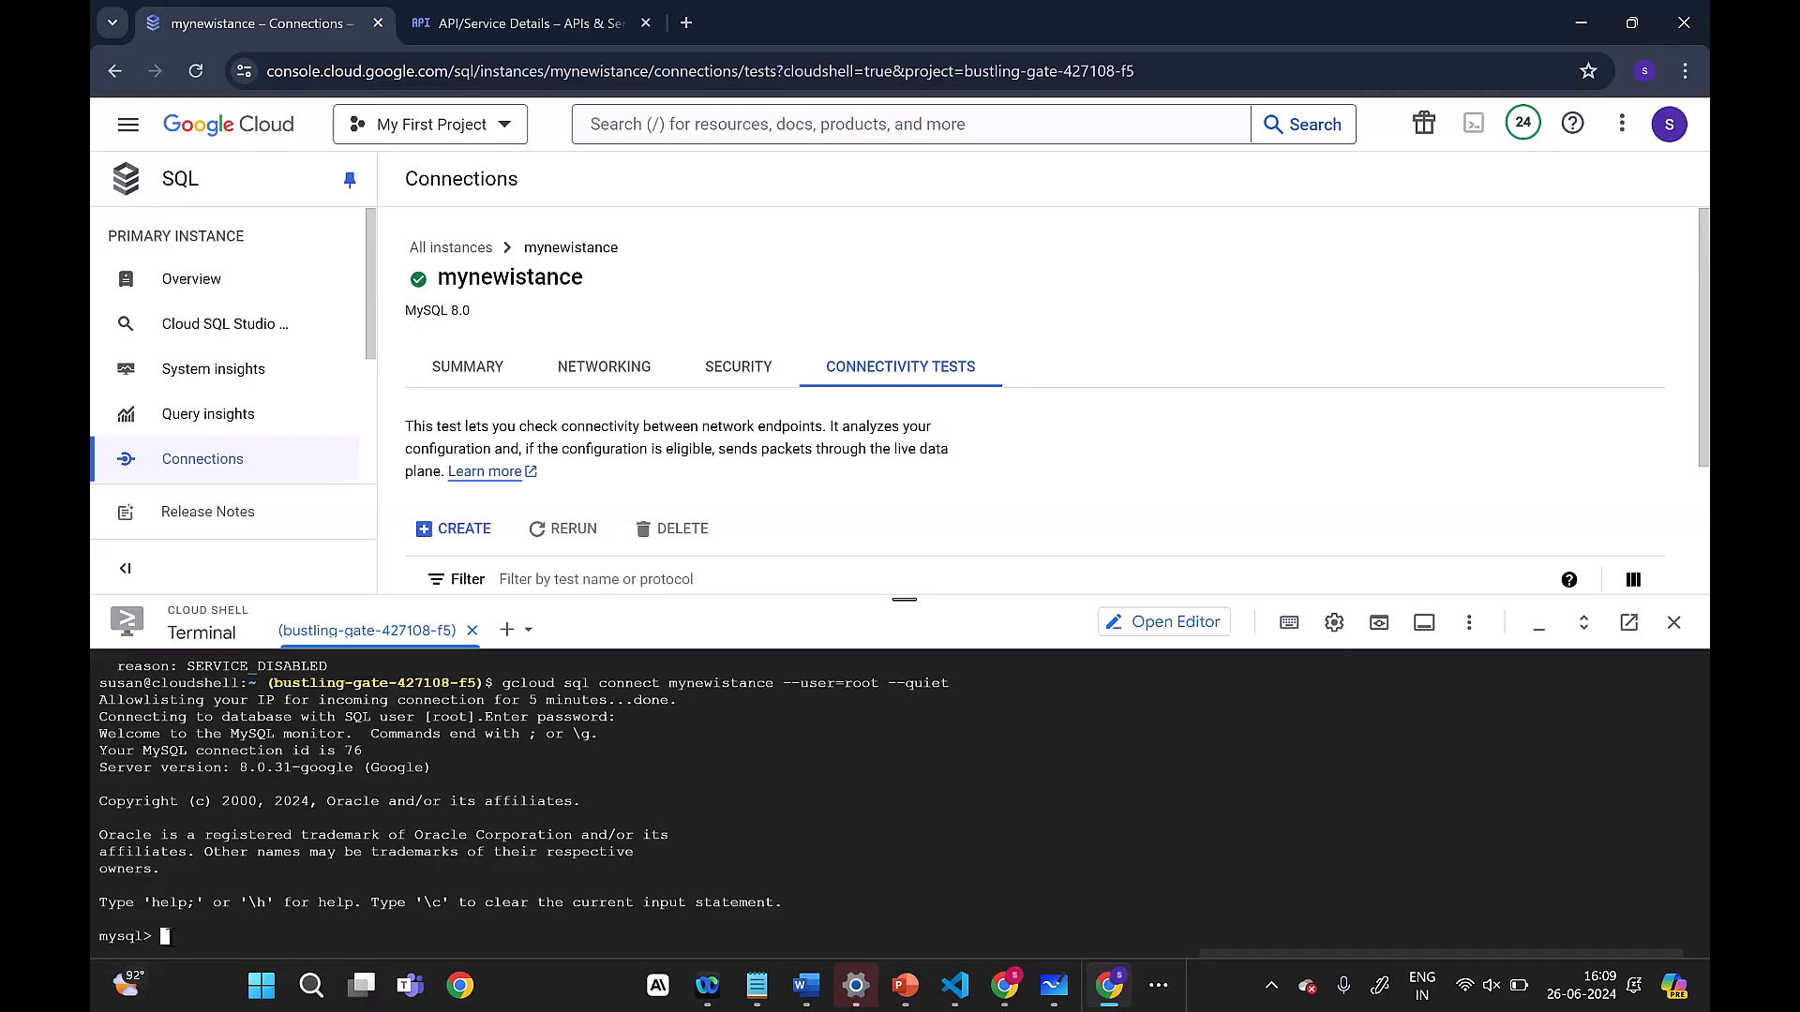
Step: Query the MySQL server for its tables with show tables;
text(show tables;)
key(Return)
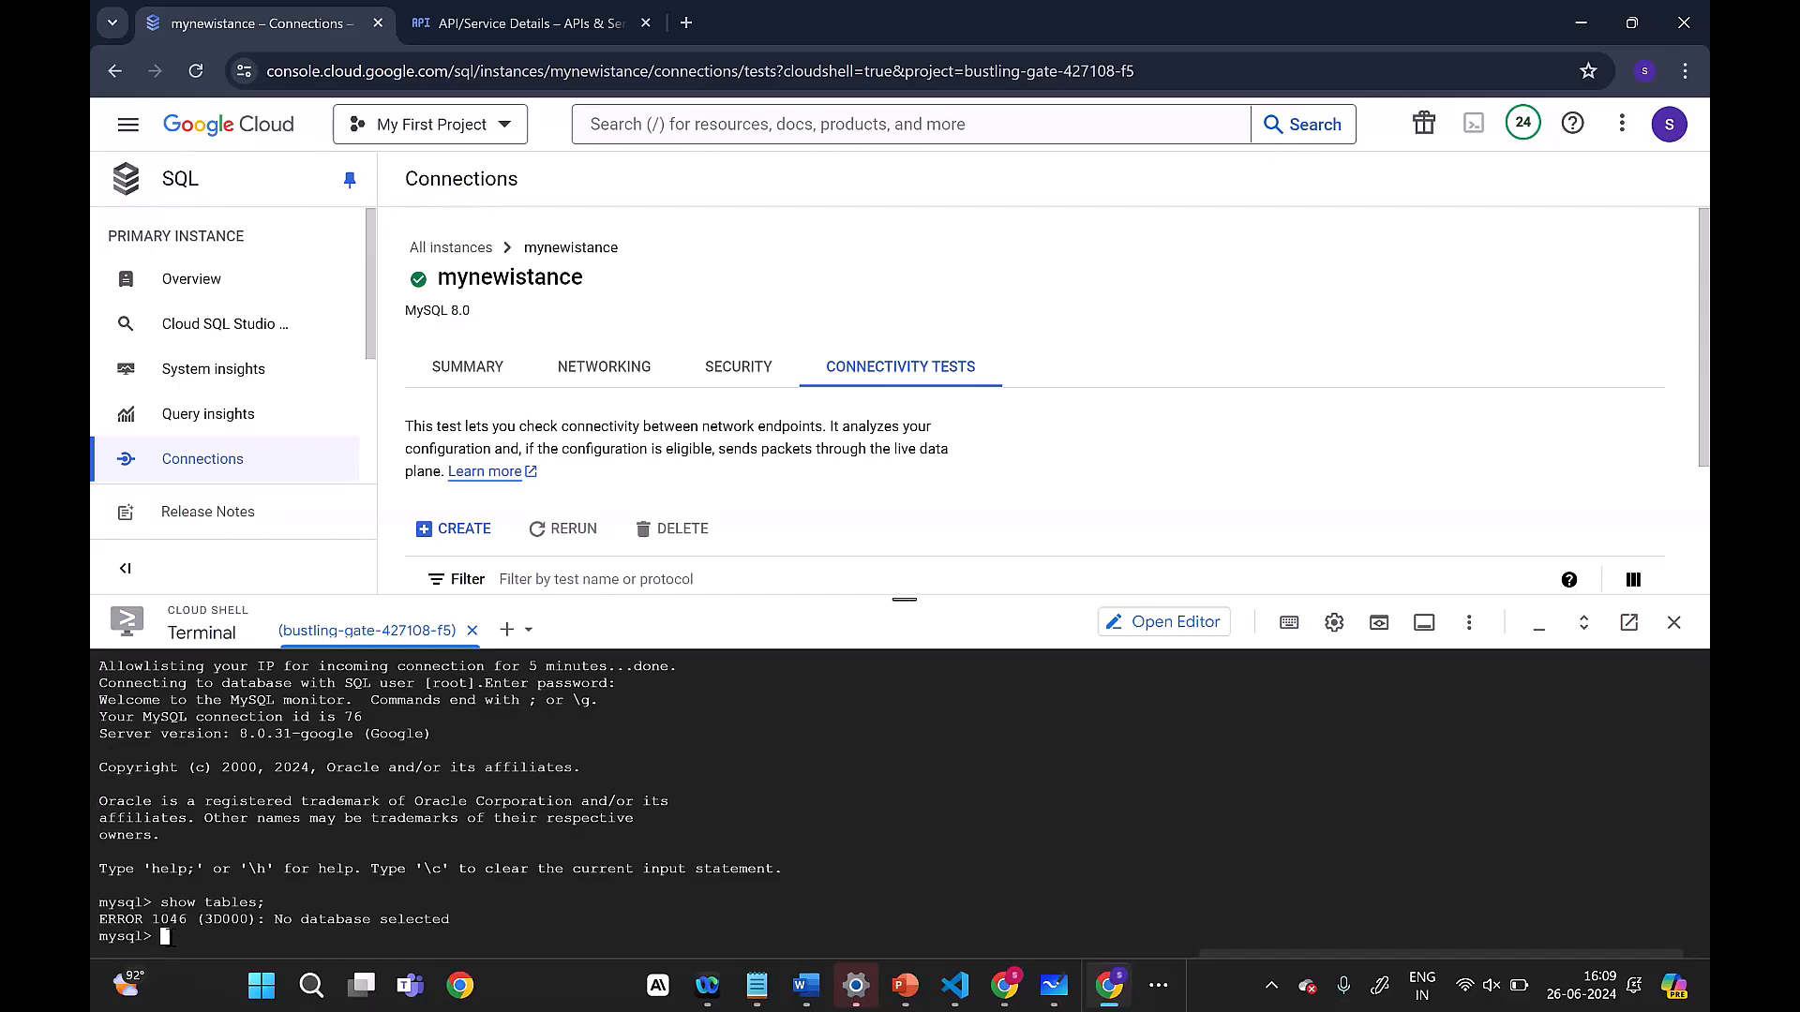
Step: List the server's databases, correcting the query to show databases;
text(show database;)
key(Return)
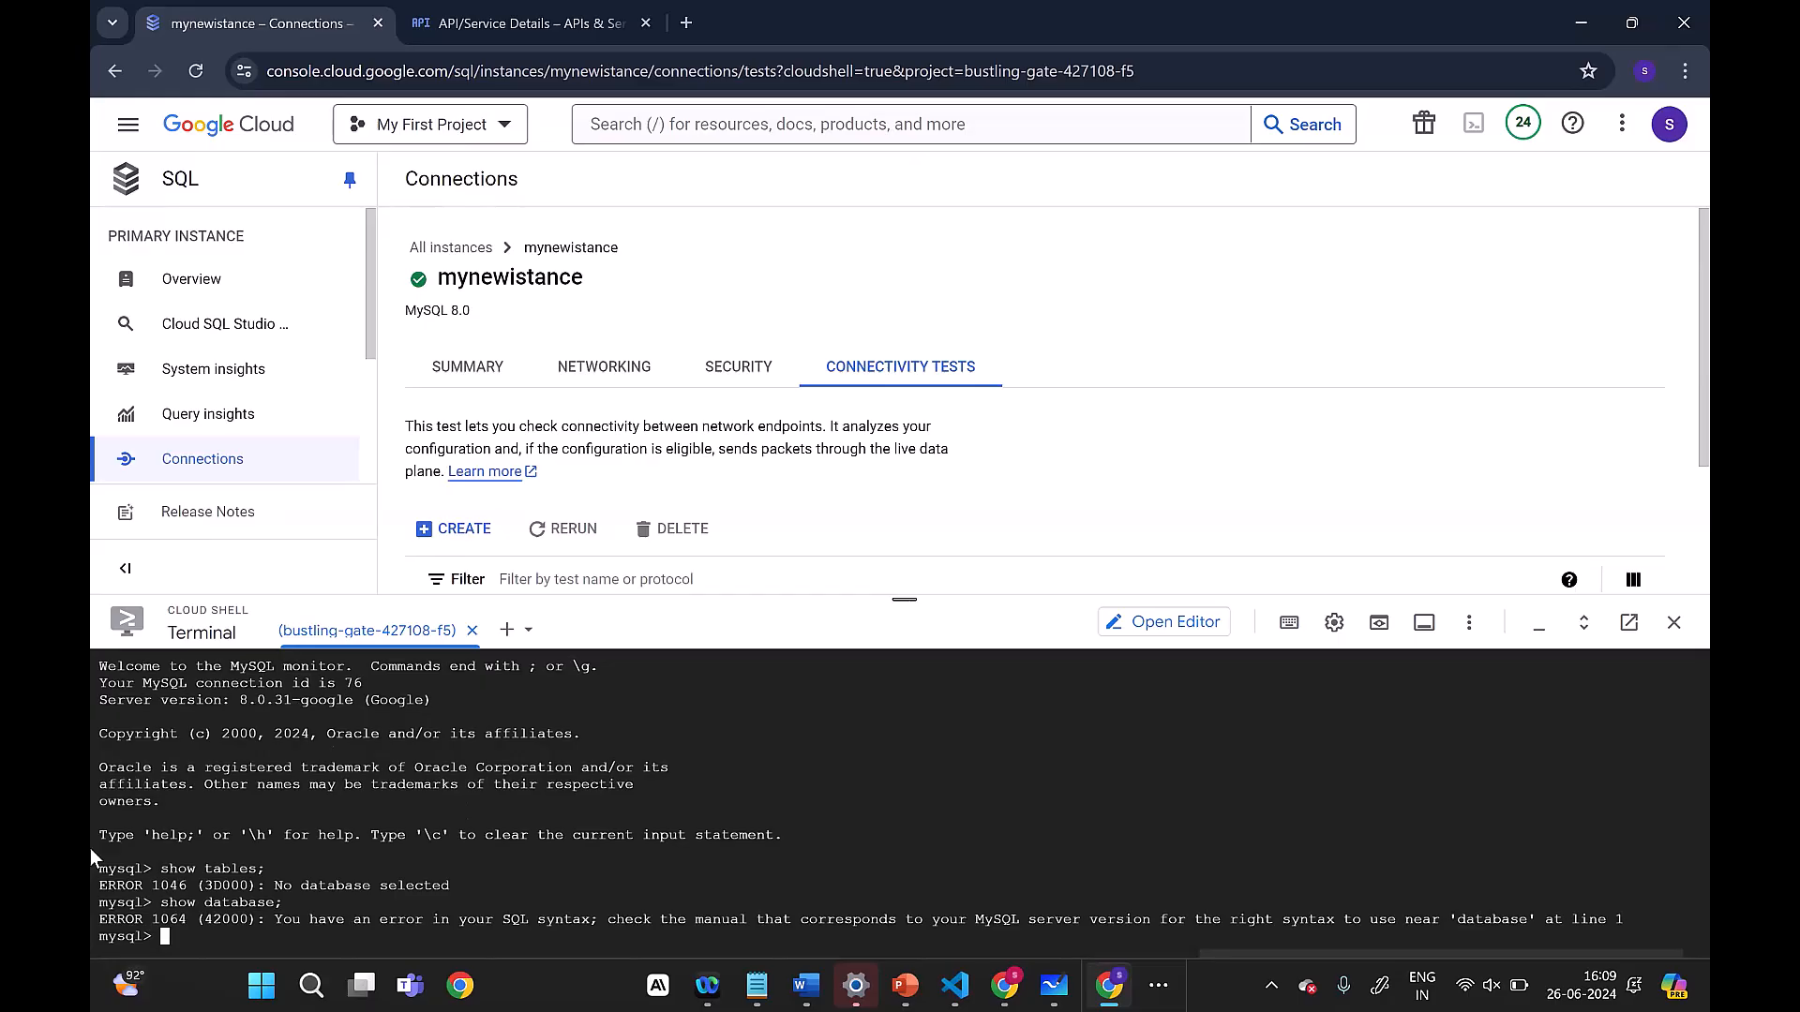
key(Up)
key(Left)
text(s)
key(Return)
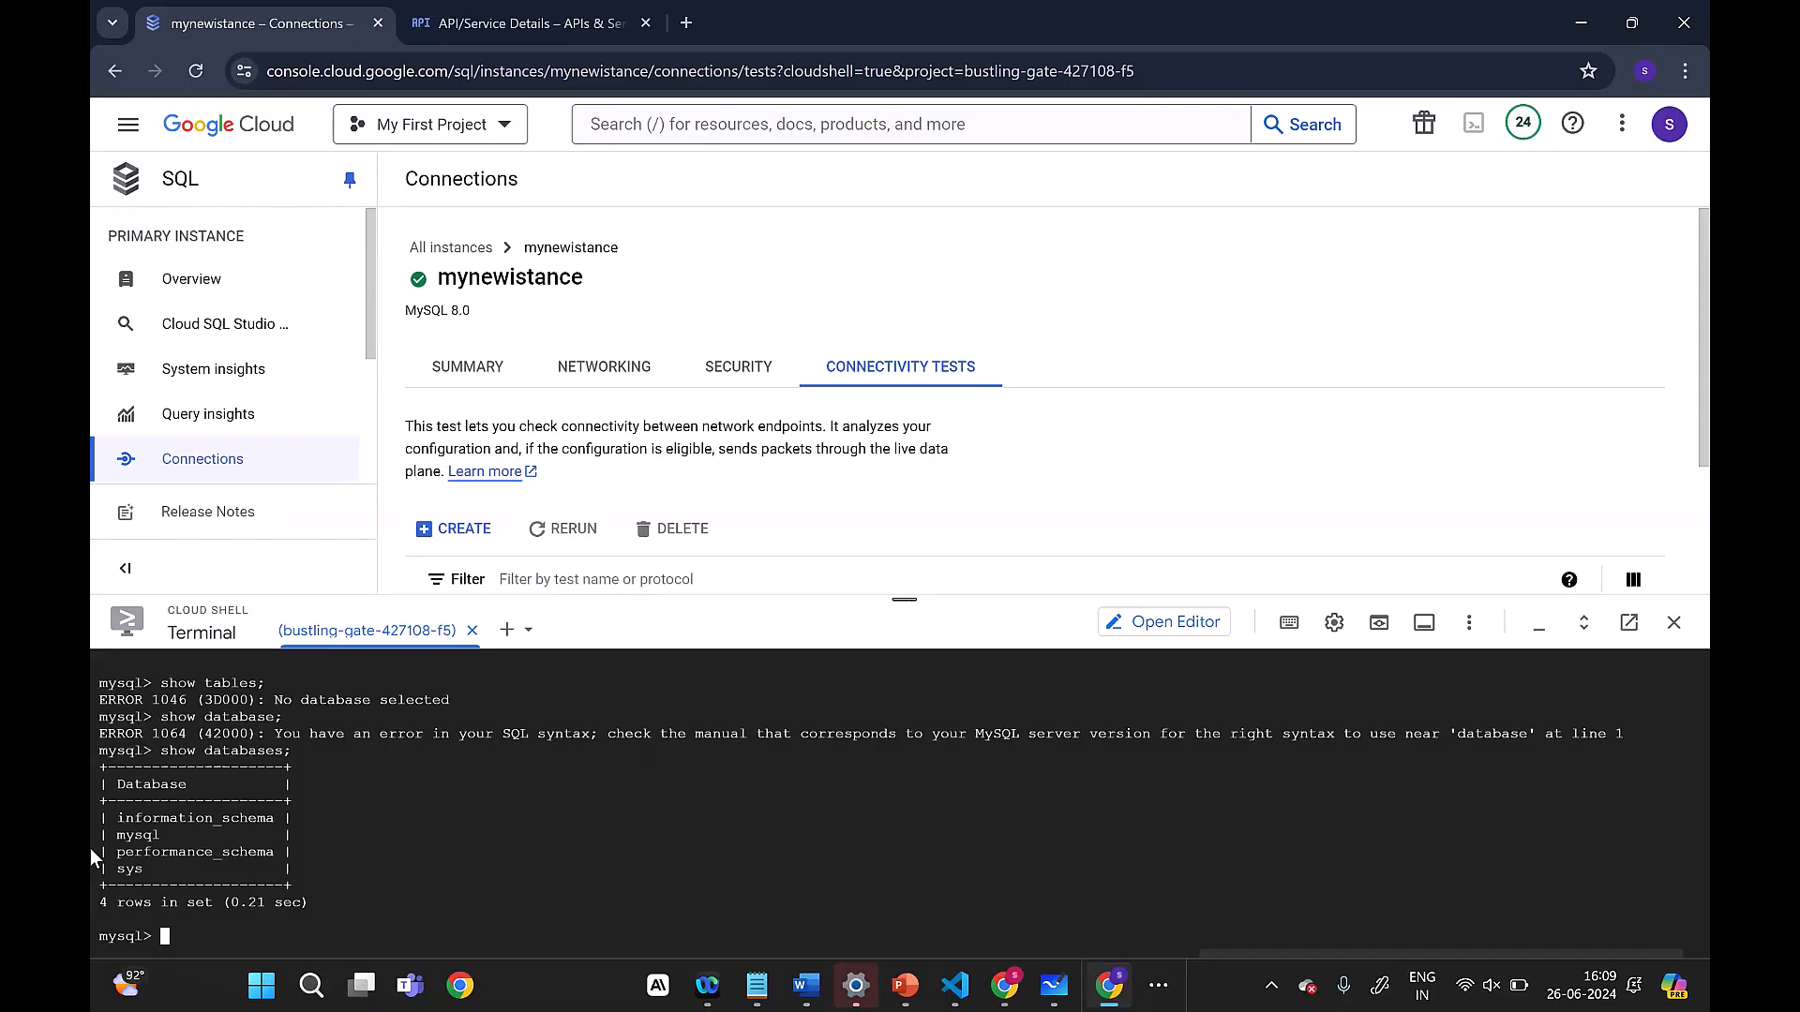
Step: Enlarge the Cloud Shell terminal and create a database named demo on the MySQL server
drag(909, 604, 937, 375)
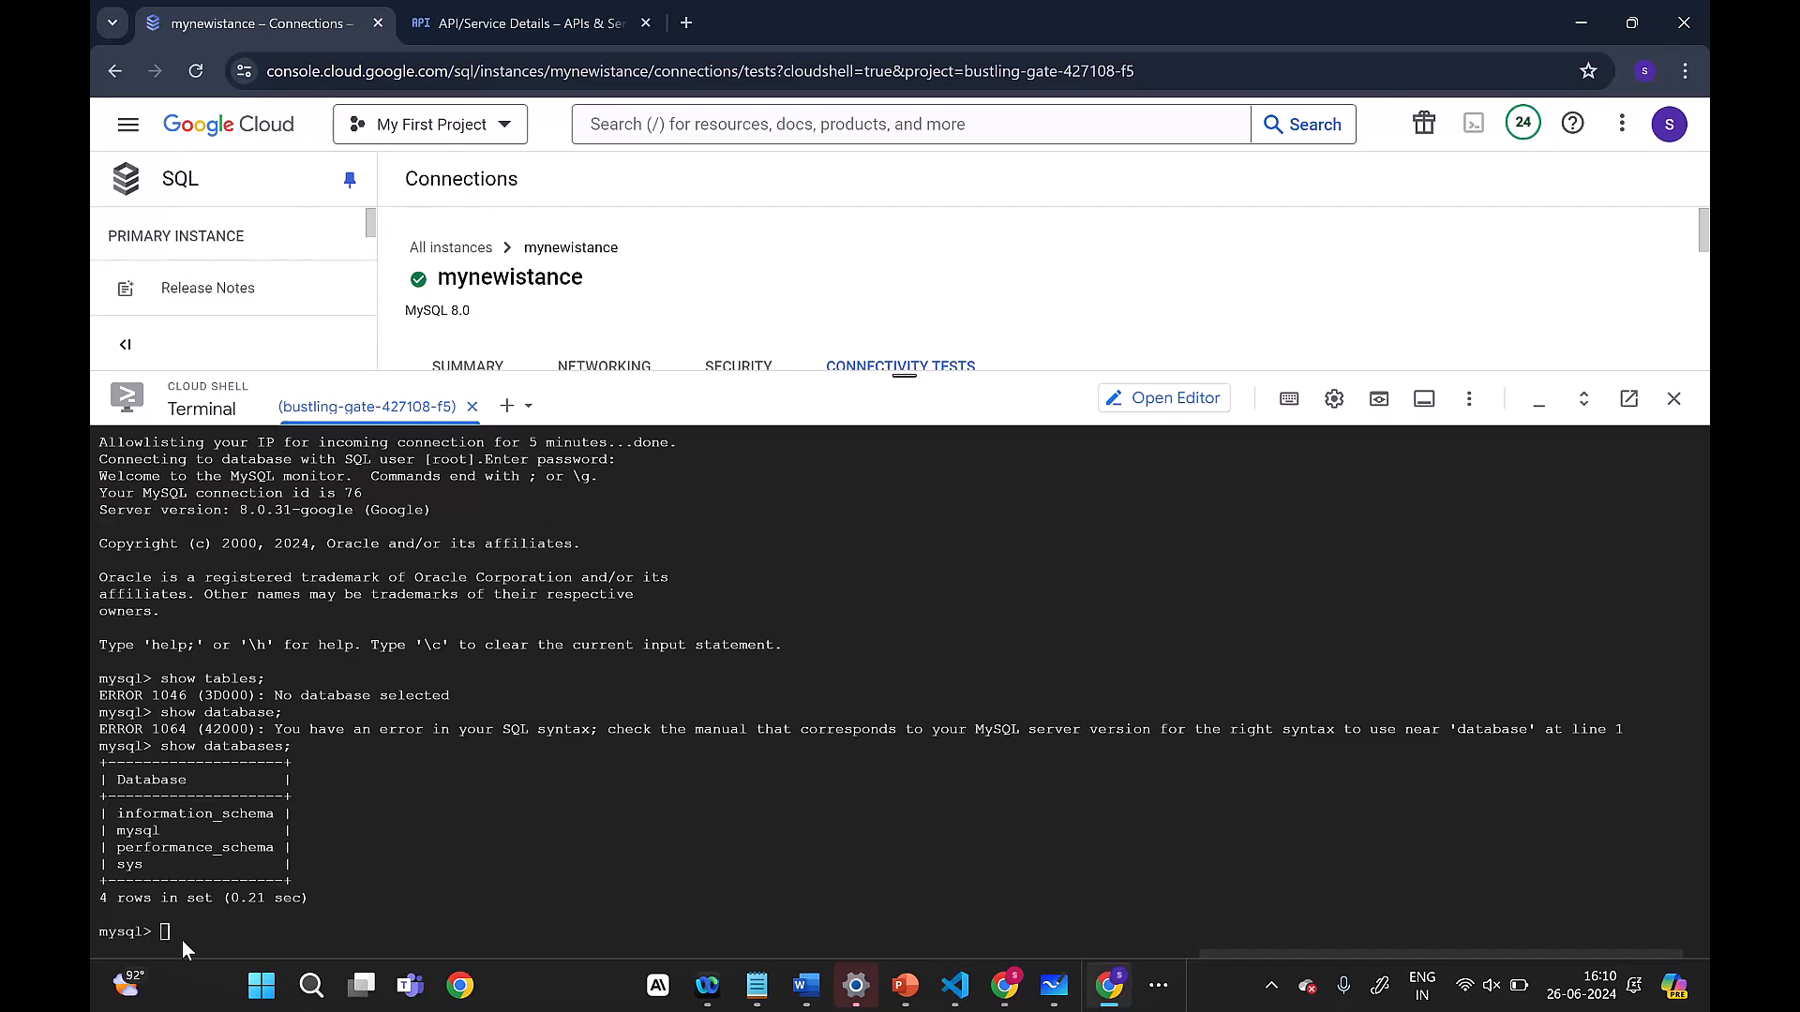
click(233, 930)
text(create data)
text(bse)
key(Left)
key(Delete)
key(BackSpace)
text(ase demo)
key(Return)
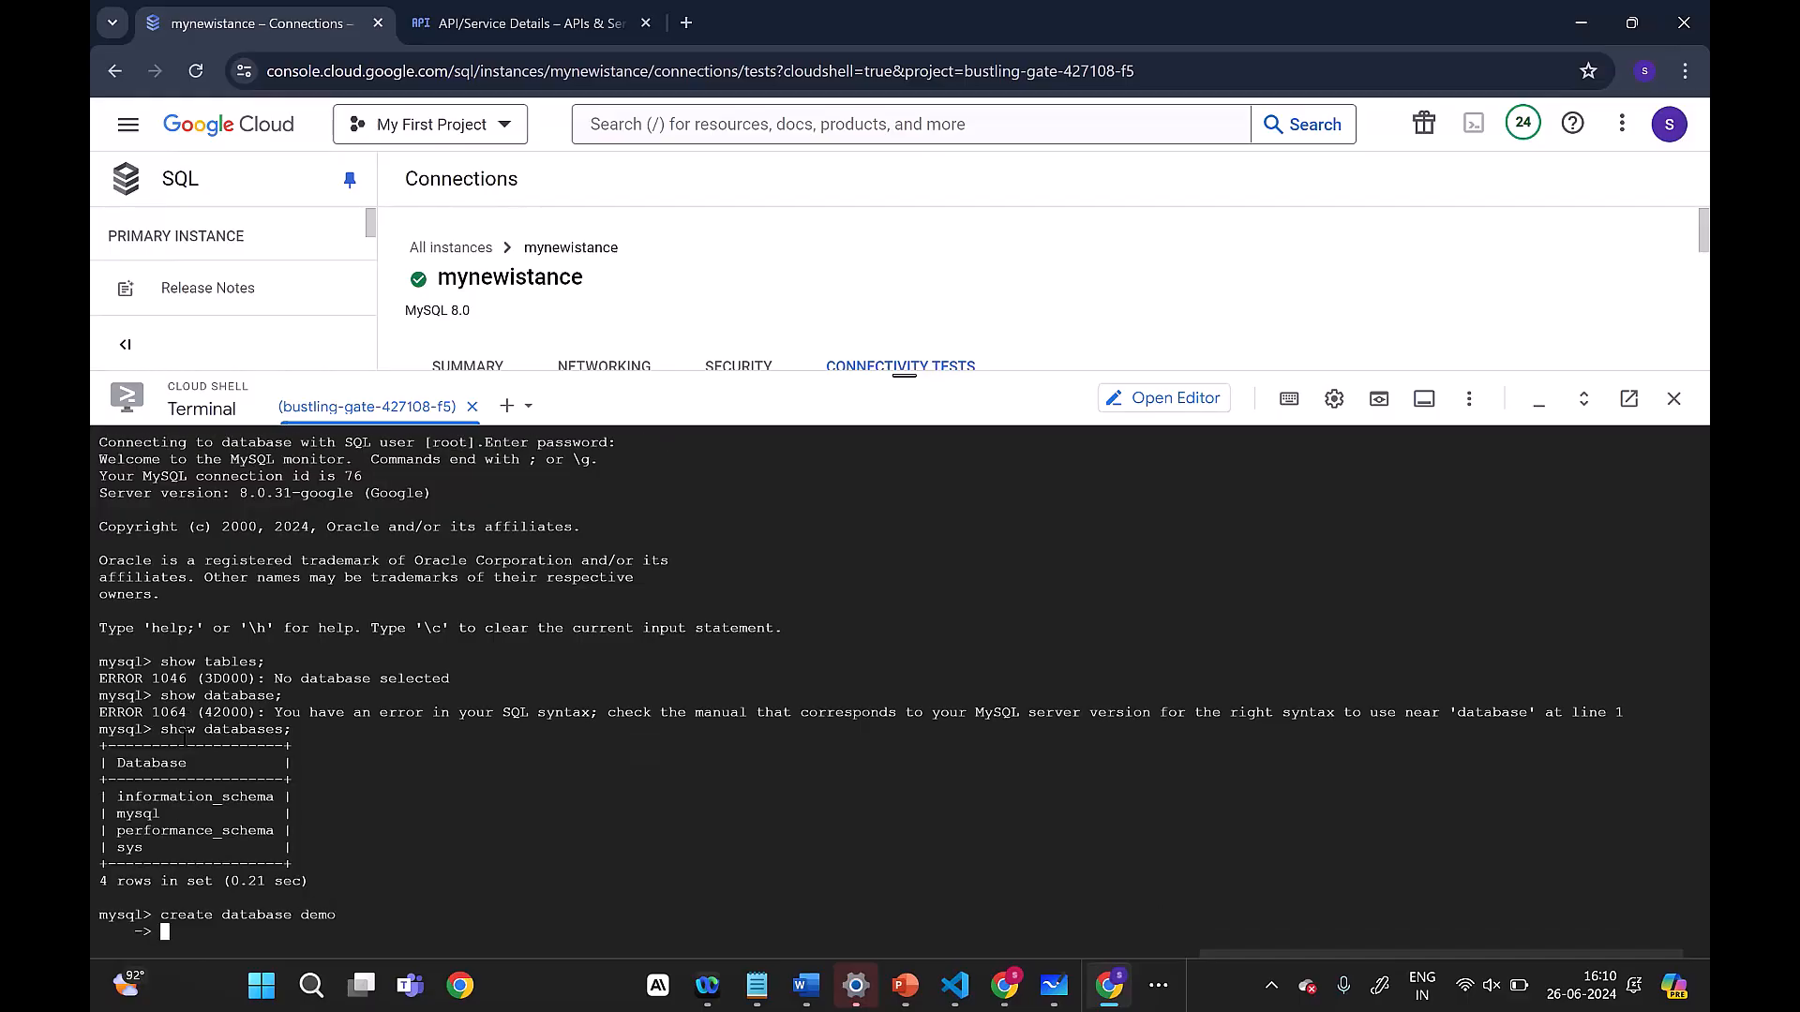
text(;)
key(Return)
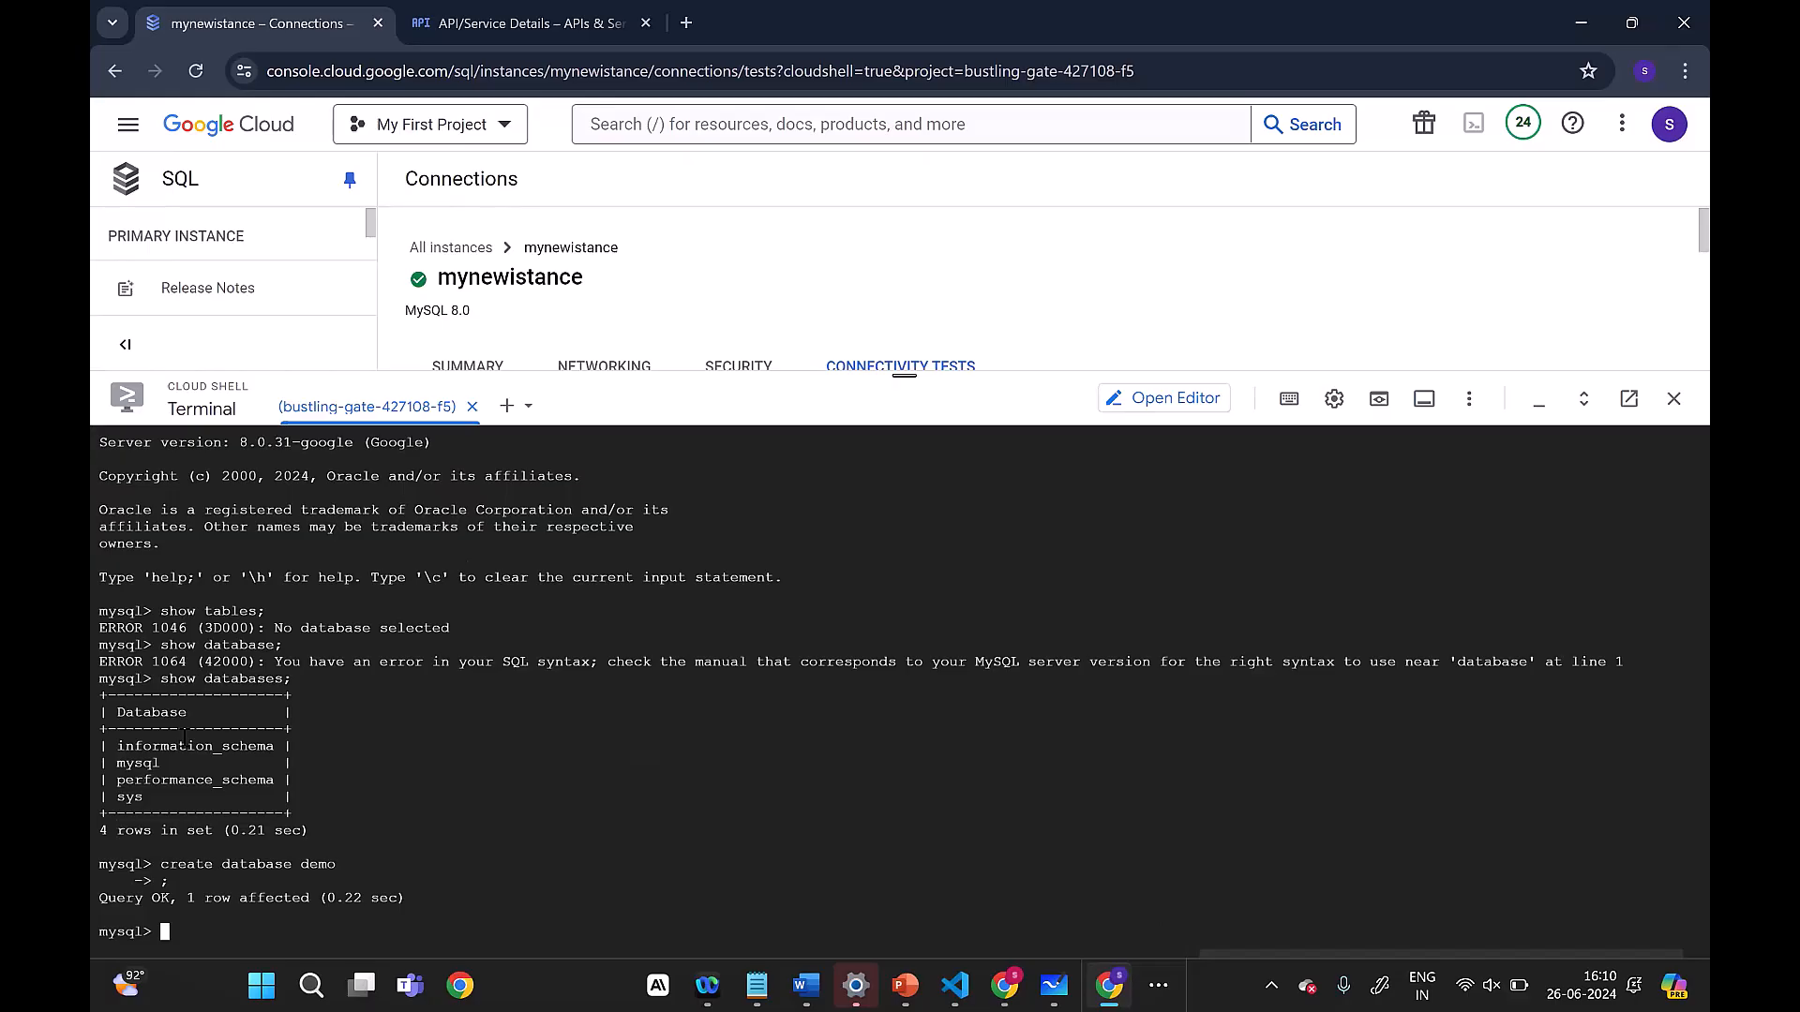
Step: Rerun show databases; to list the server's databases again
key(Up)
key(Up)
key(Up)
key(Return)
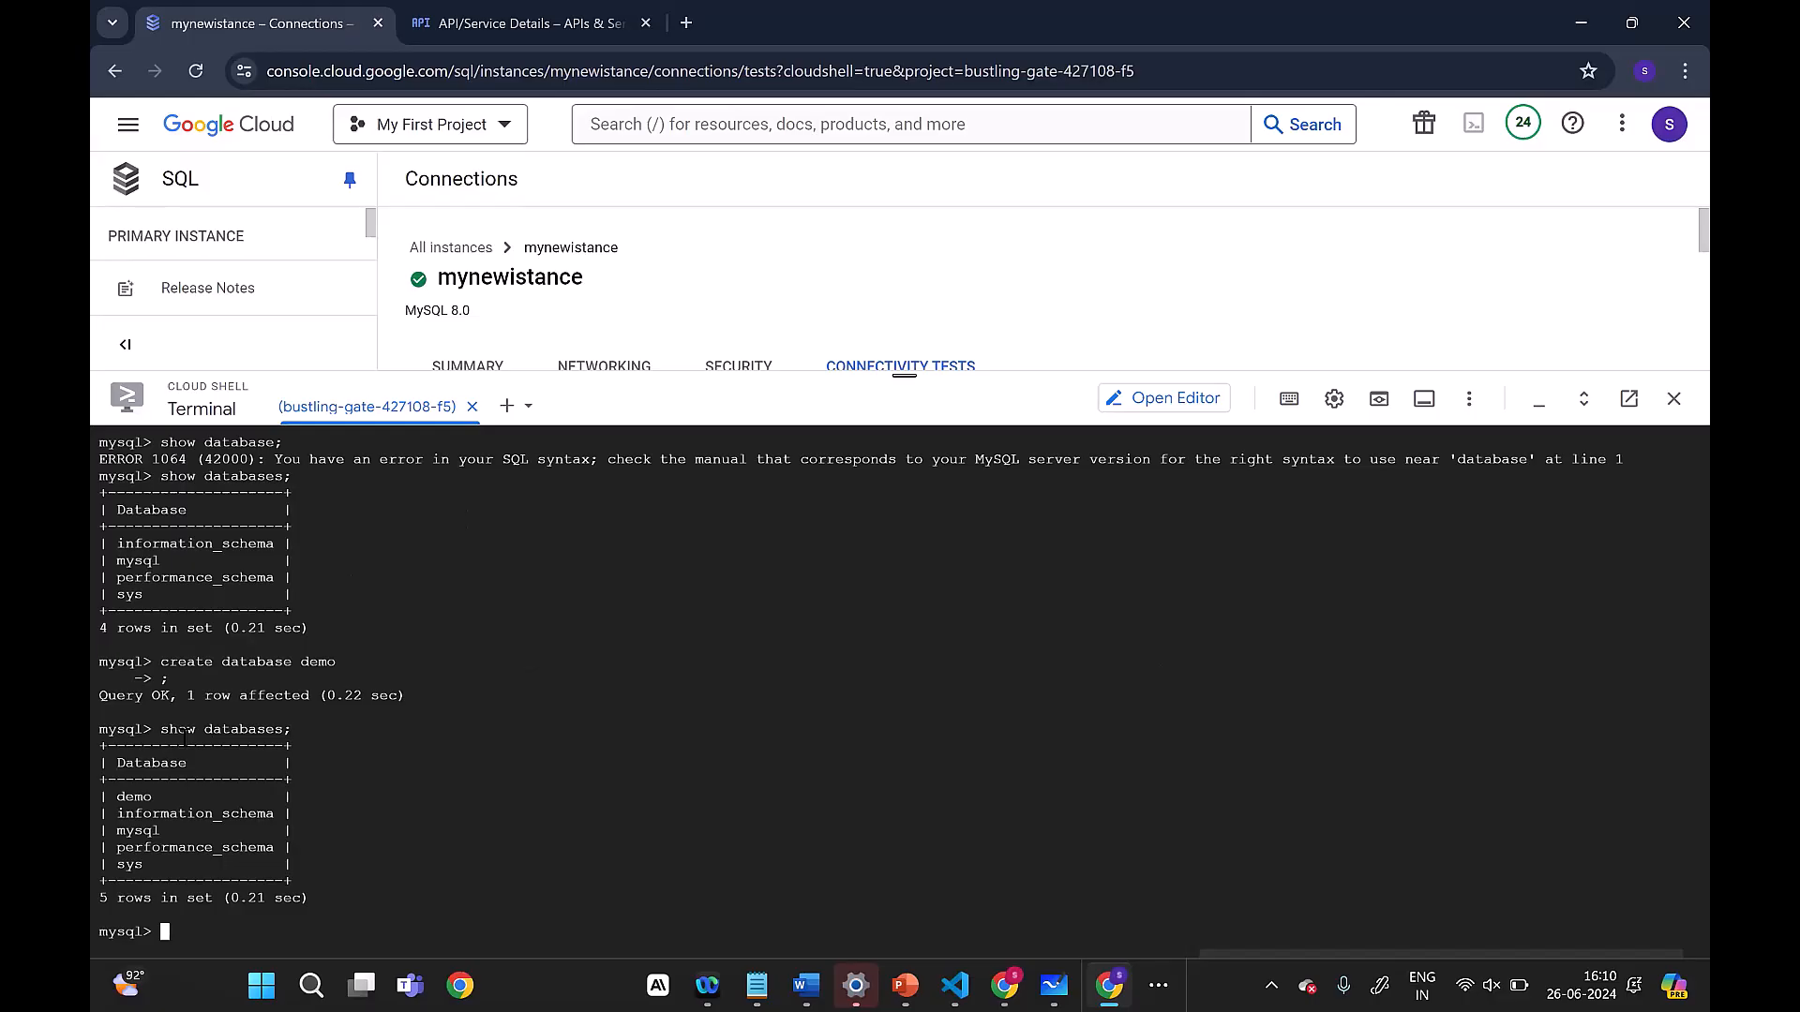
Step: Switch the MySQL session to the demo database with use demo;
text(use demo;)
key(Return)
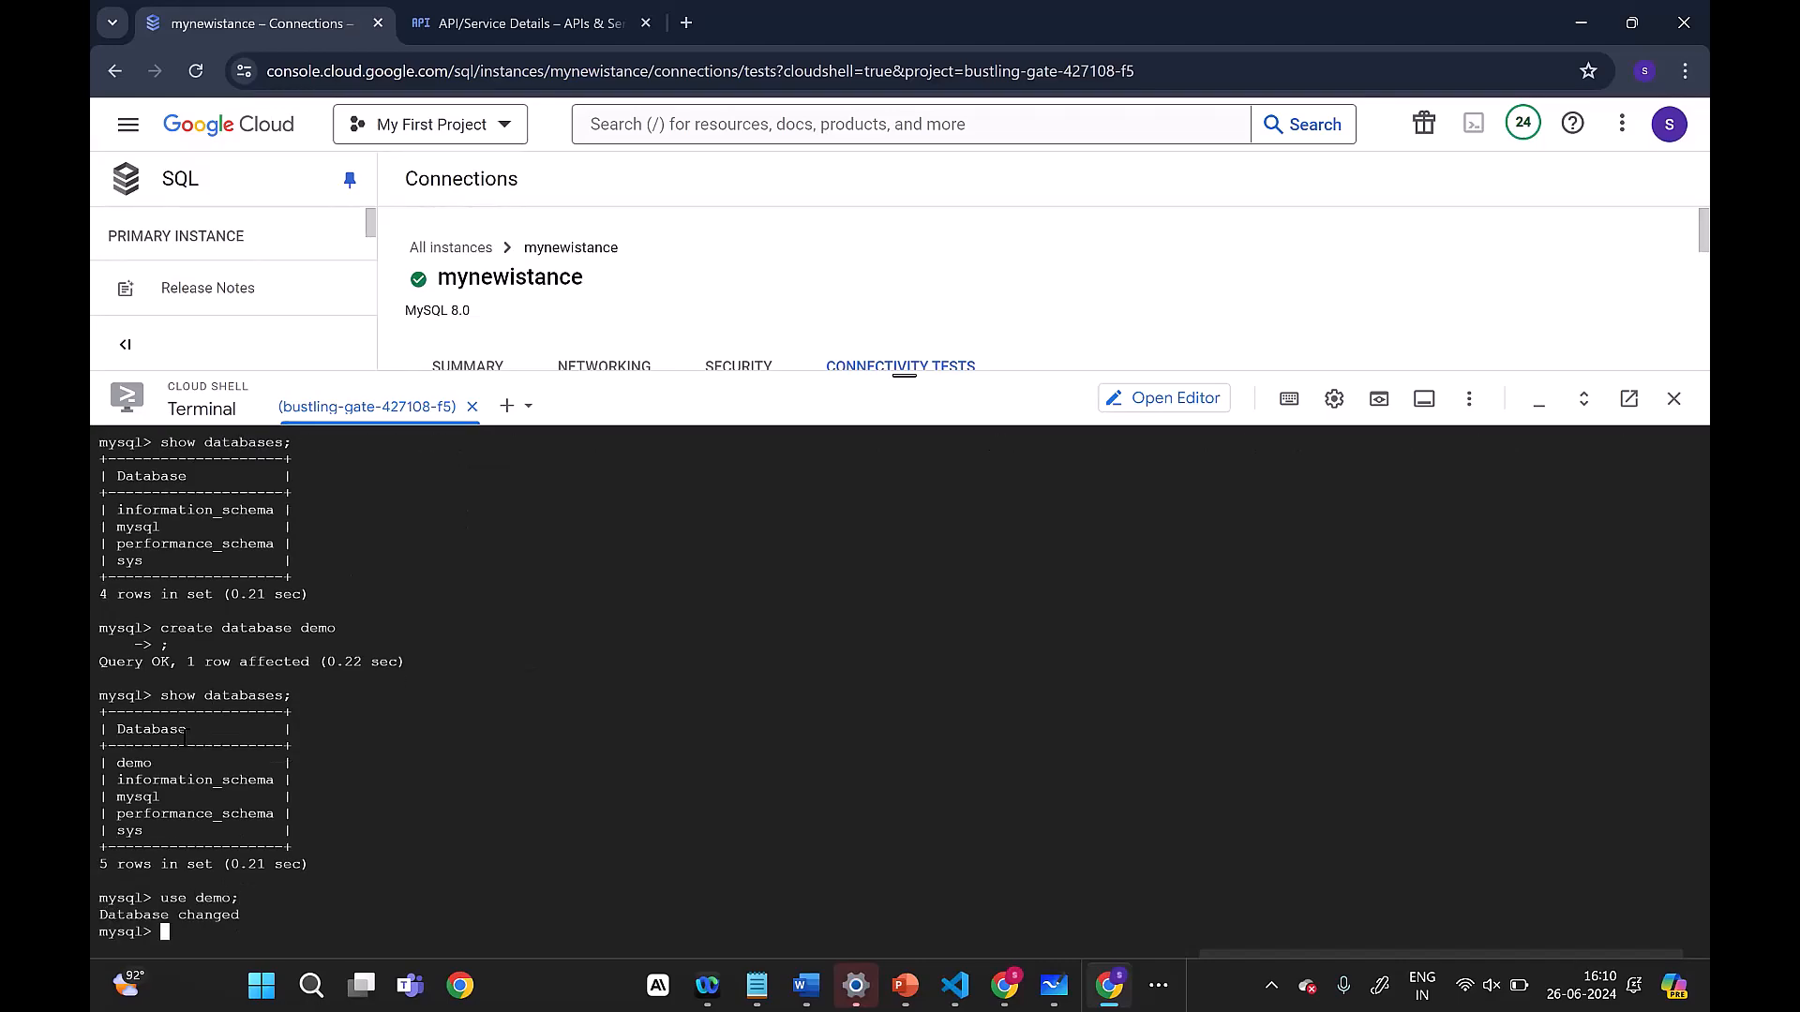
Step: Try to create a table with create table demo1; and close Cloud Shell
text(create table demo1;)
key(Return)
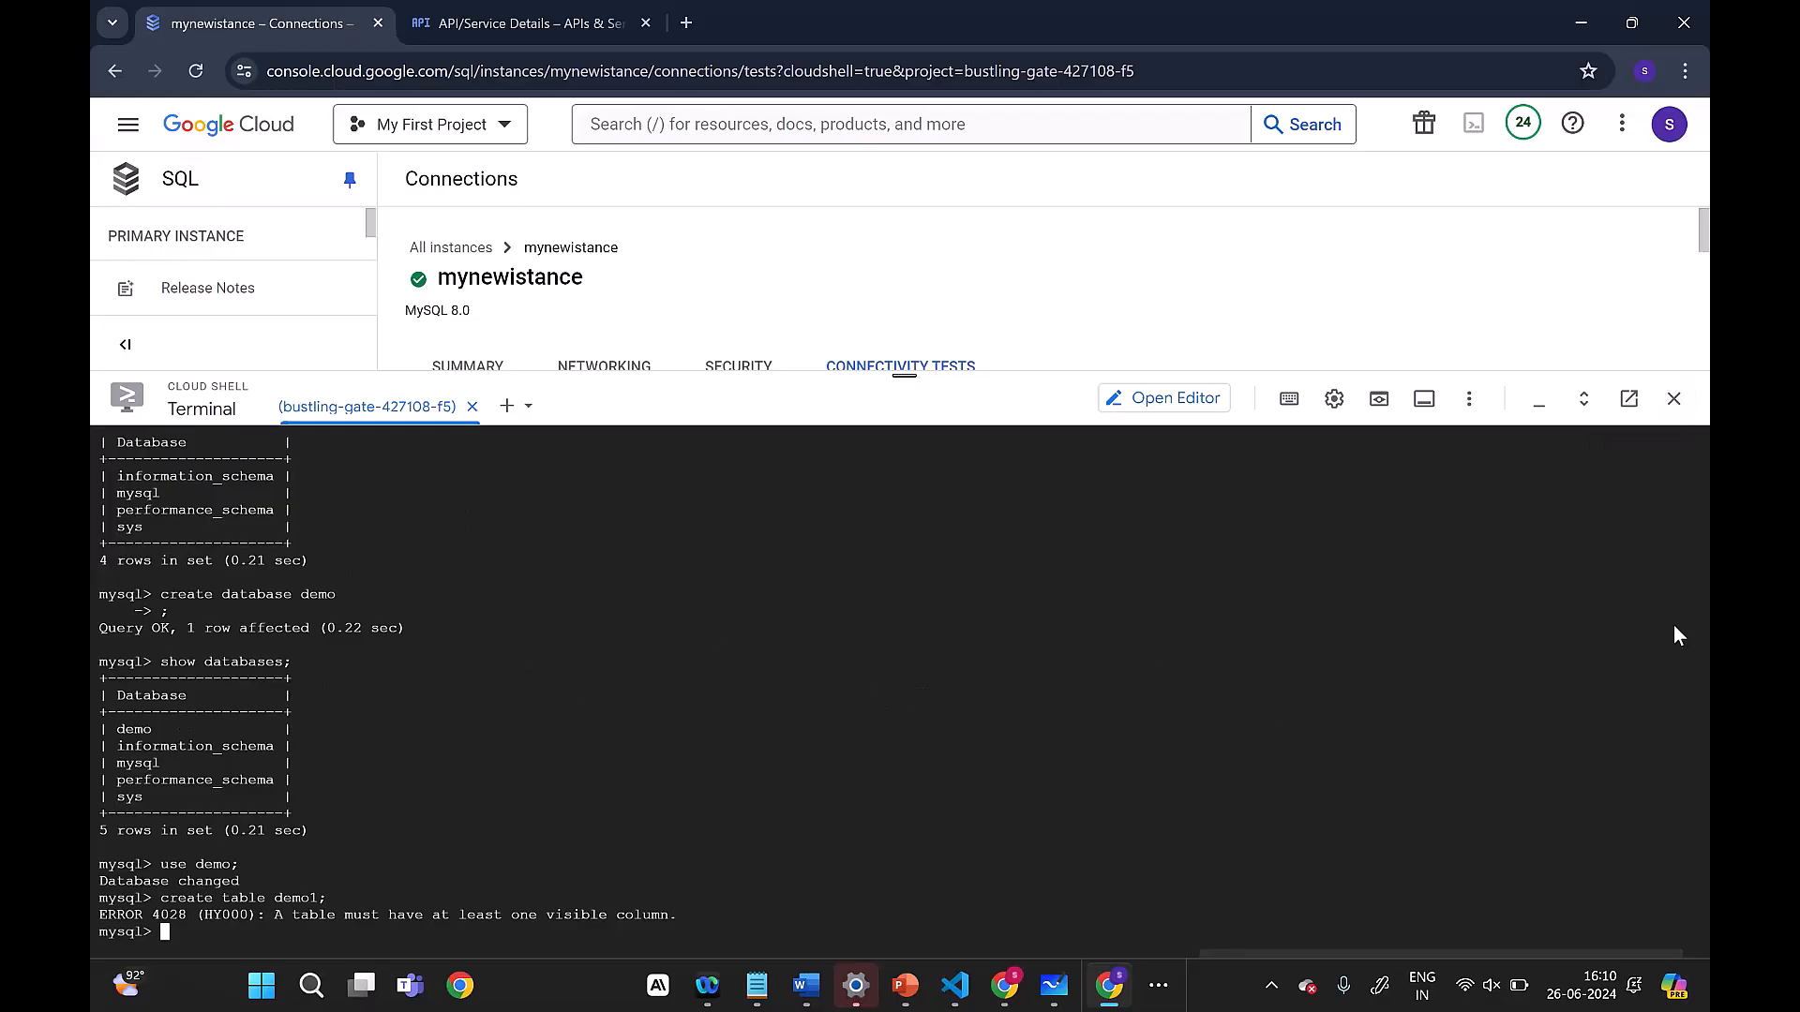
click(1673, 400)
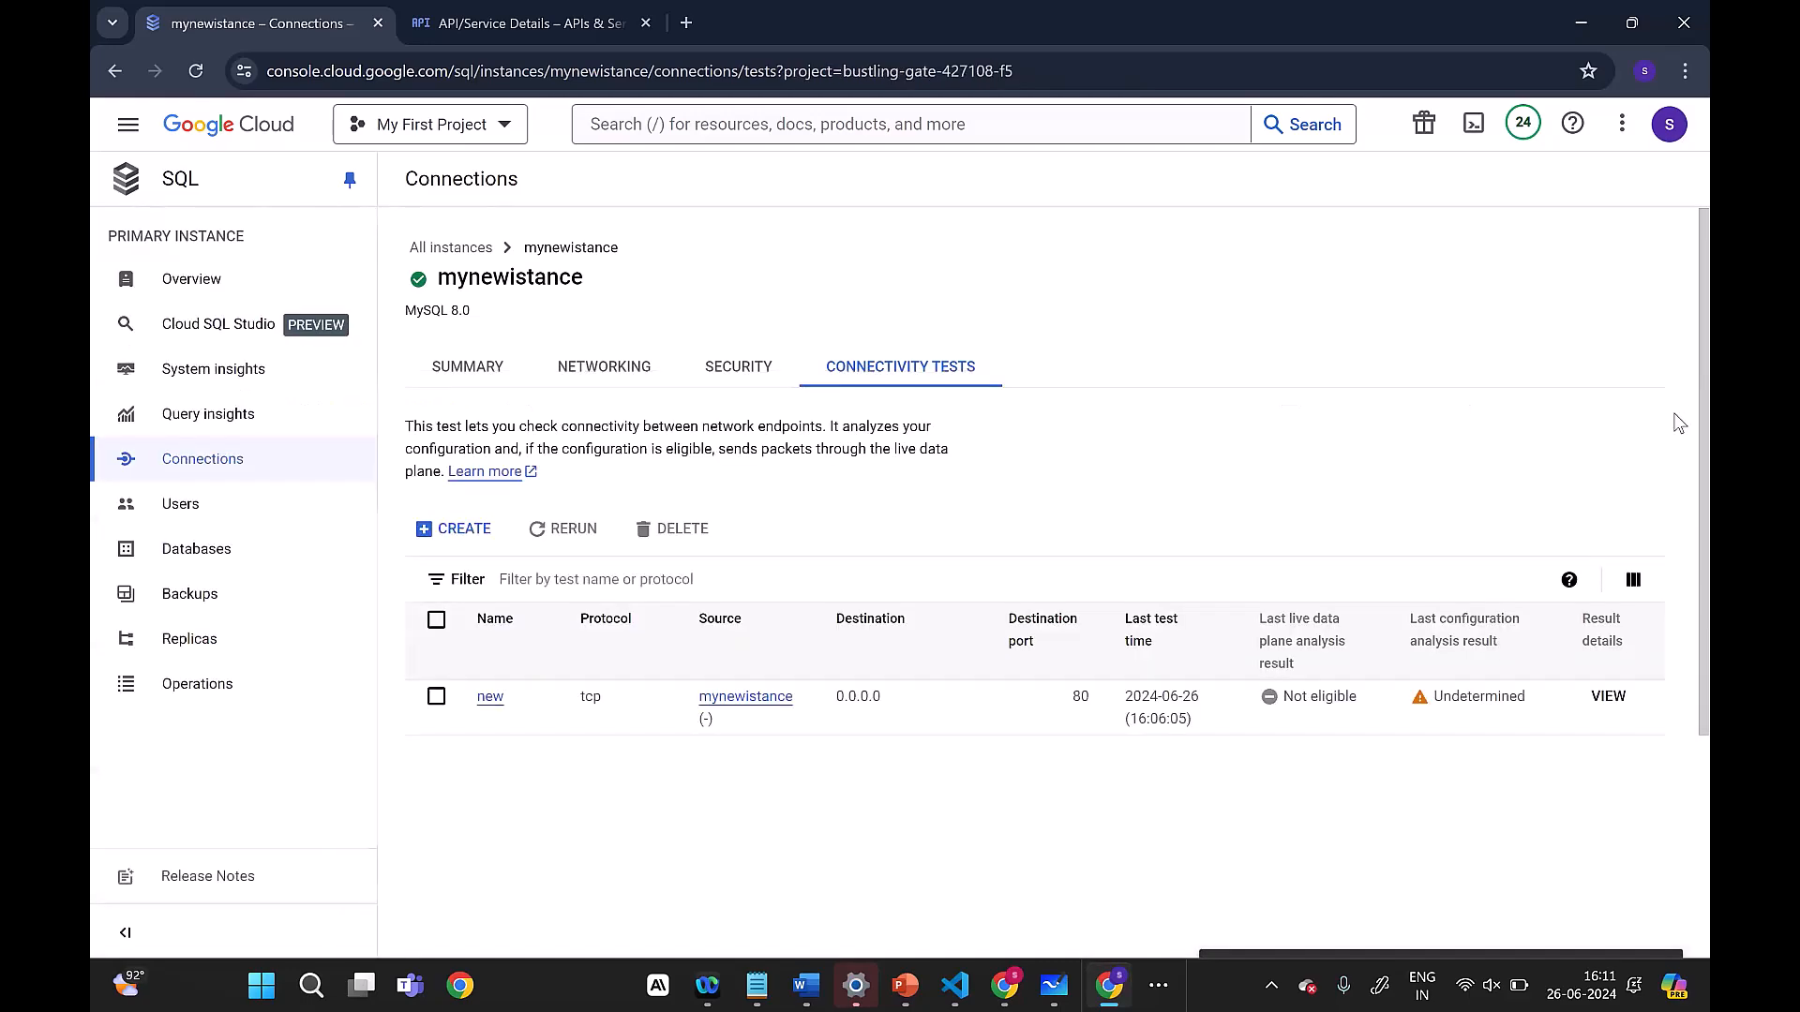
Step: Examine the connection name and public IP address in the instance's connections summary
click(214, 466)
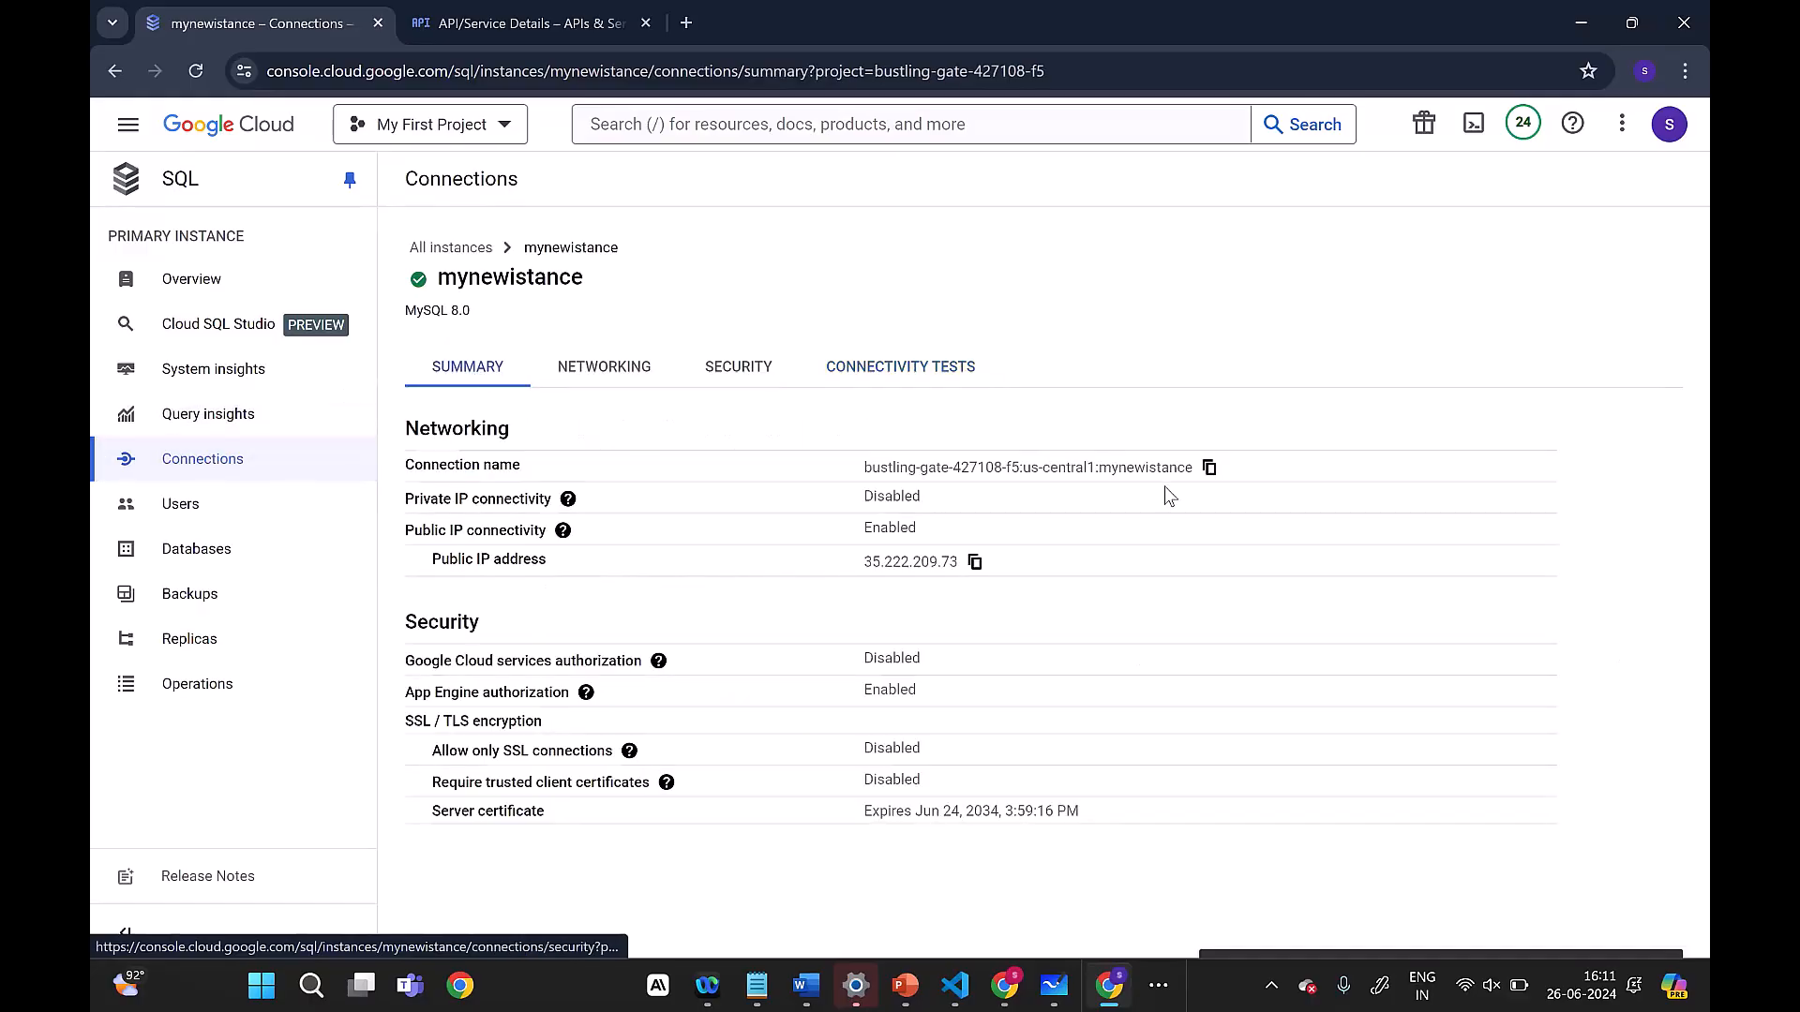
drag(897, 467, 1200, 478)
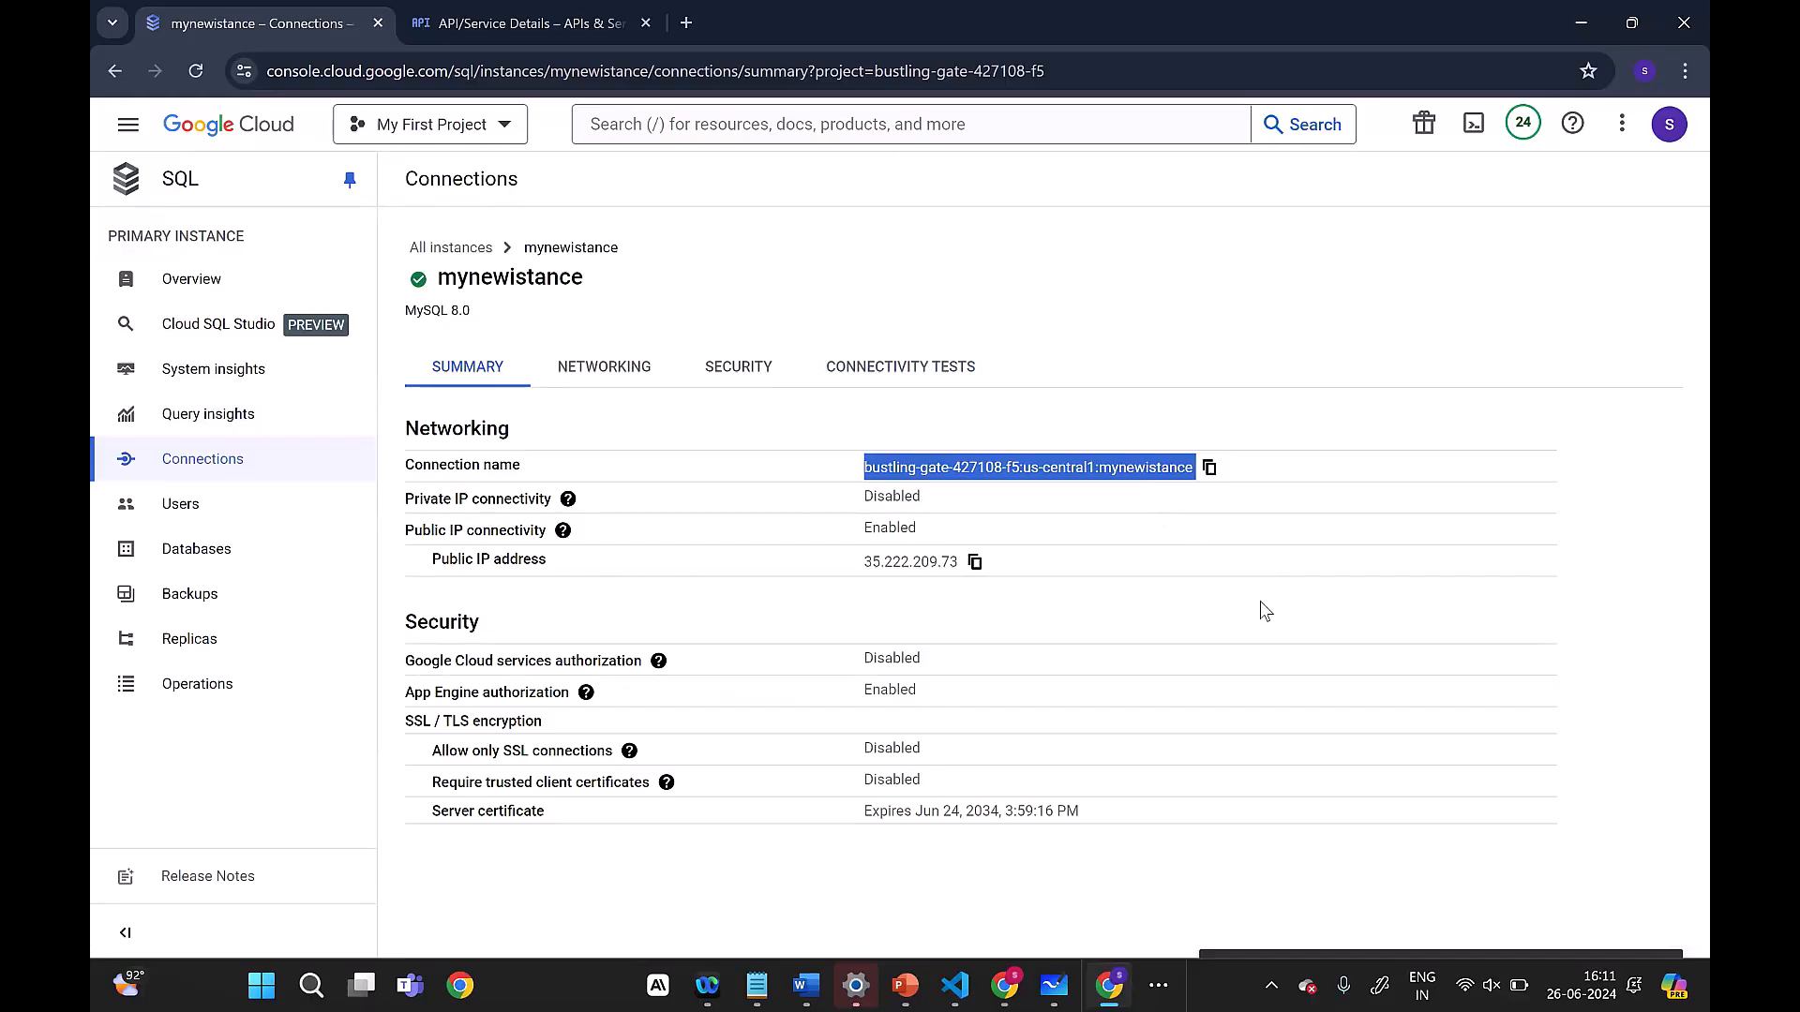
drag(863, 564, 968, 573)
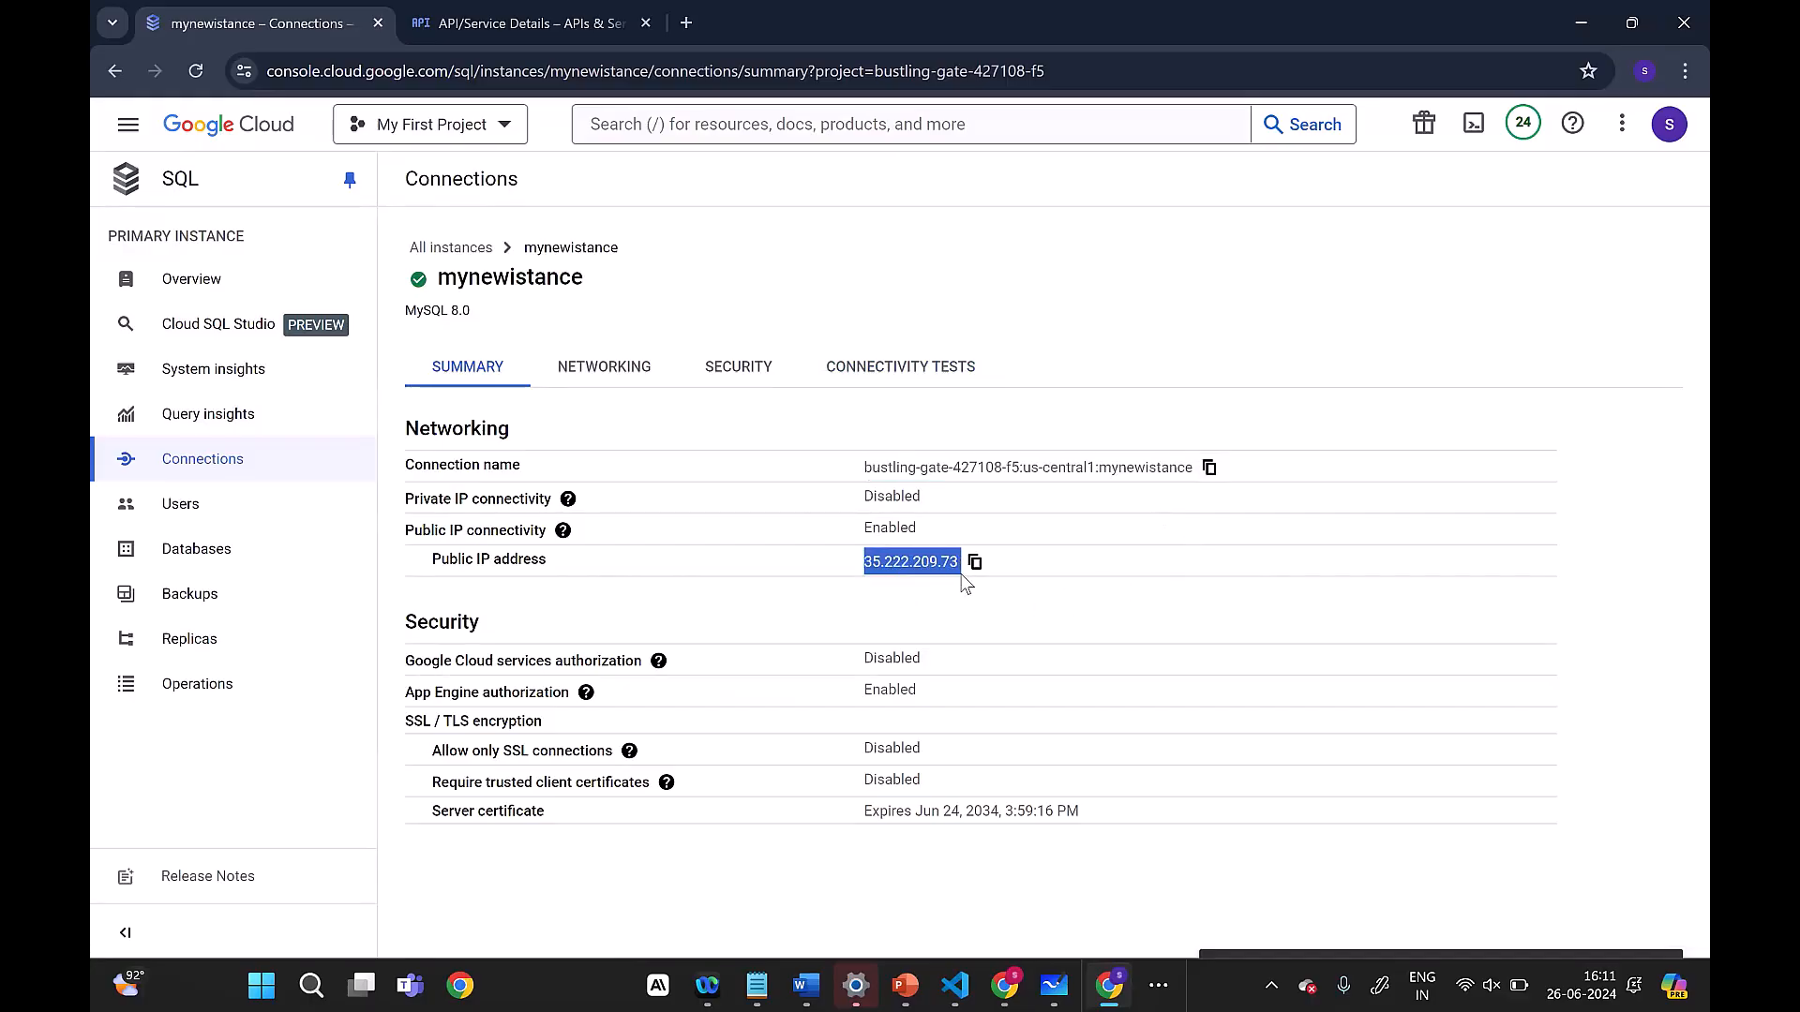
click(1034, 625)
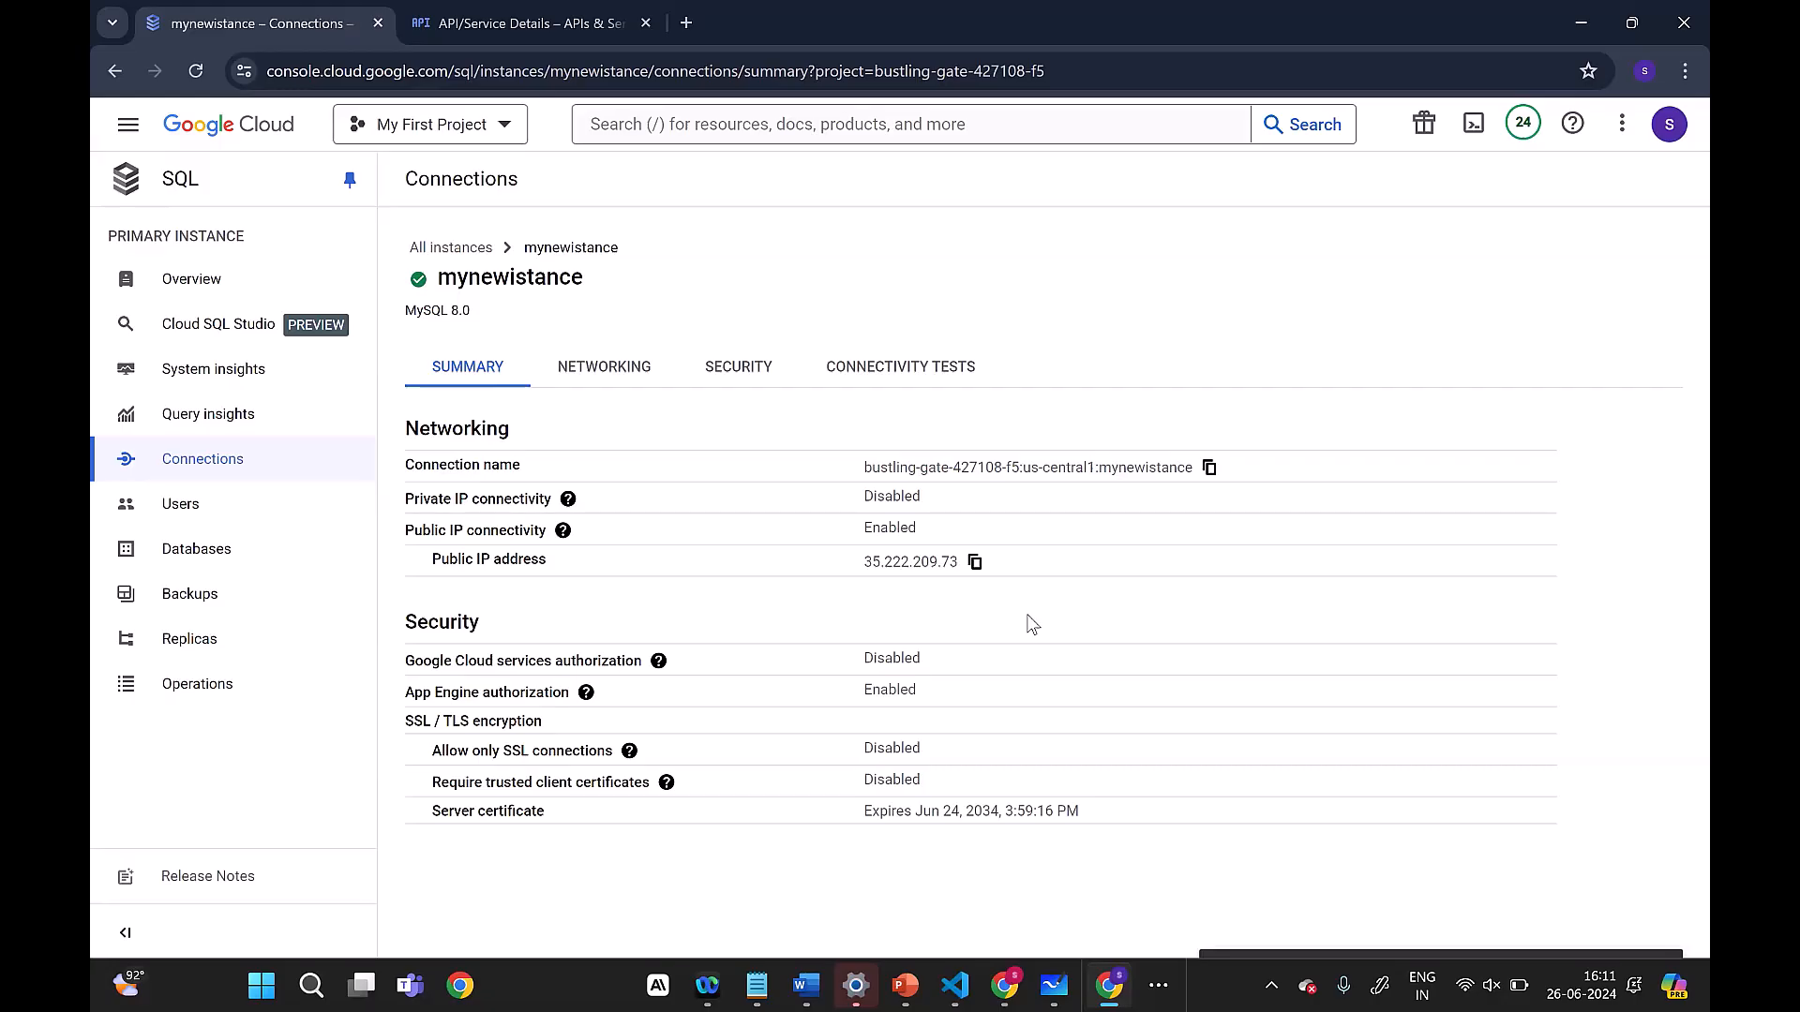
drag(864, 467, 1209, 470)
click(1208, 470)
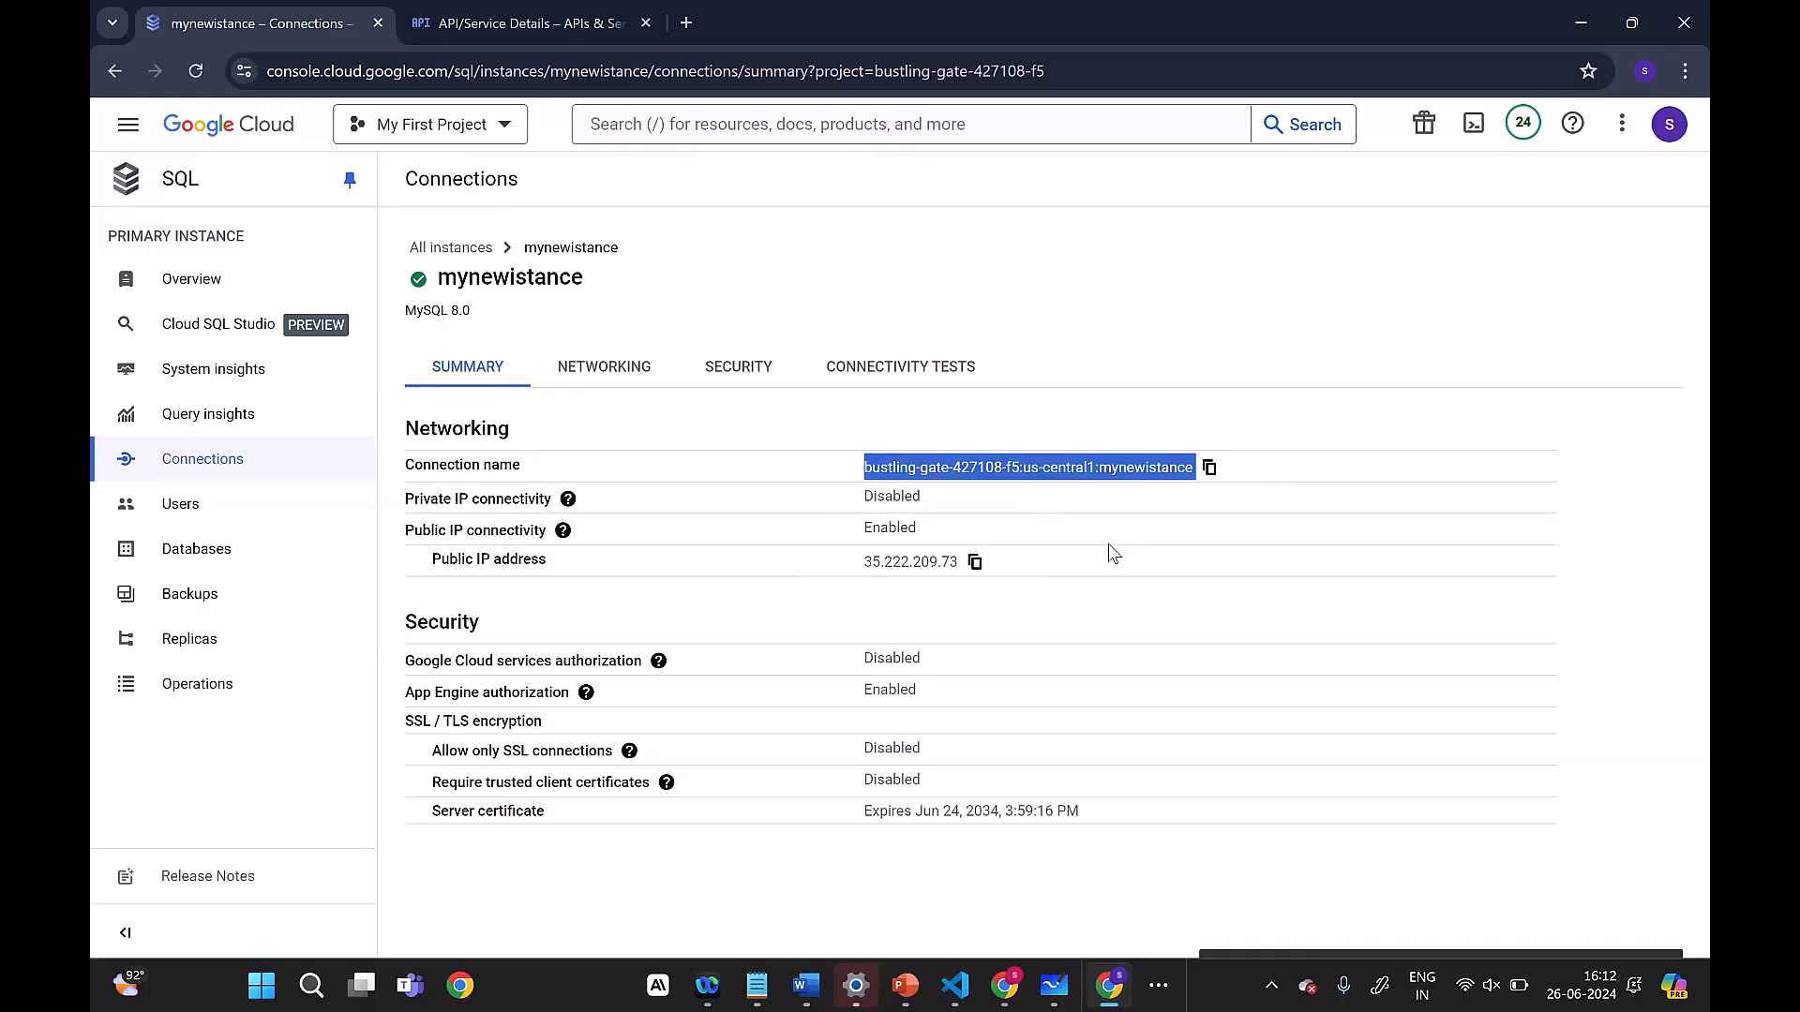
Step: Review the instance's database list and backup settings, and inspect the backup creation form without creating a backup
click(174, 278)
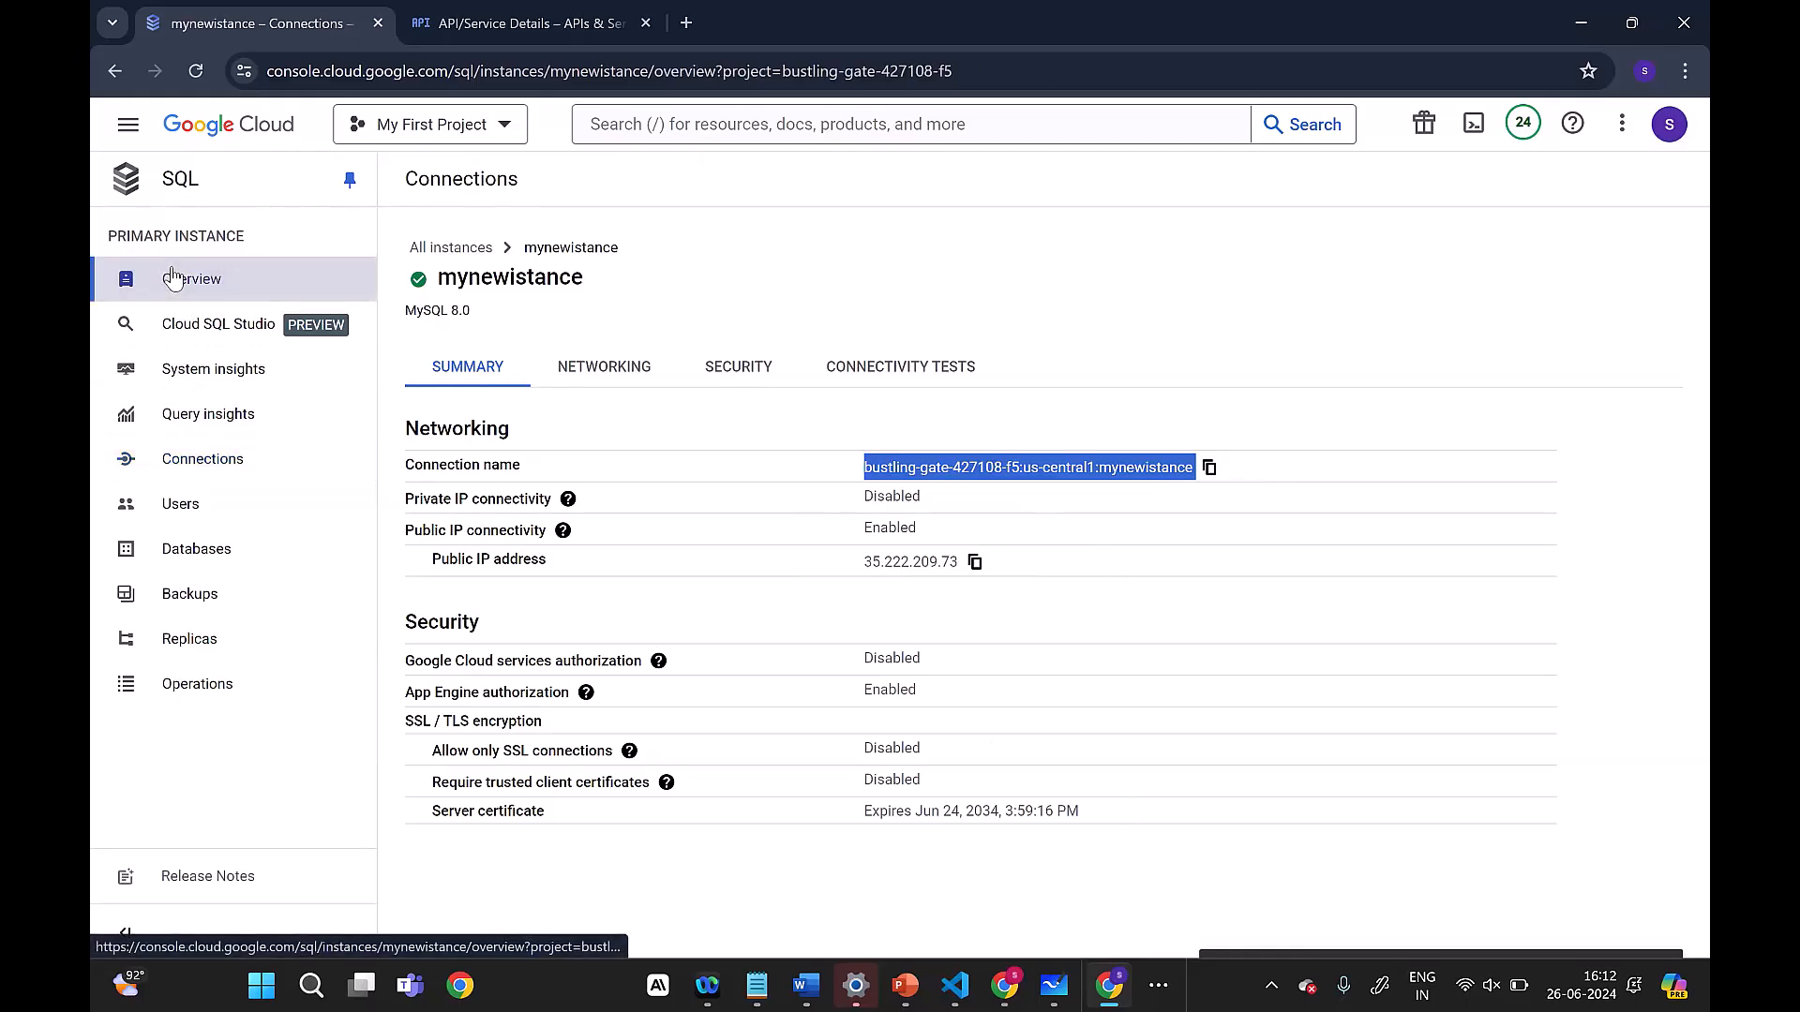
click(207, 553)
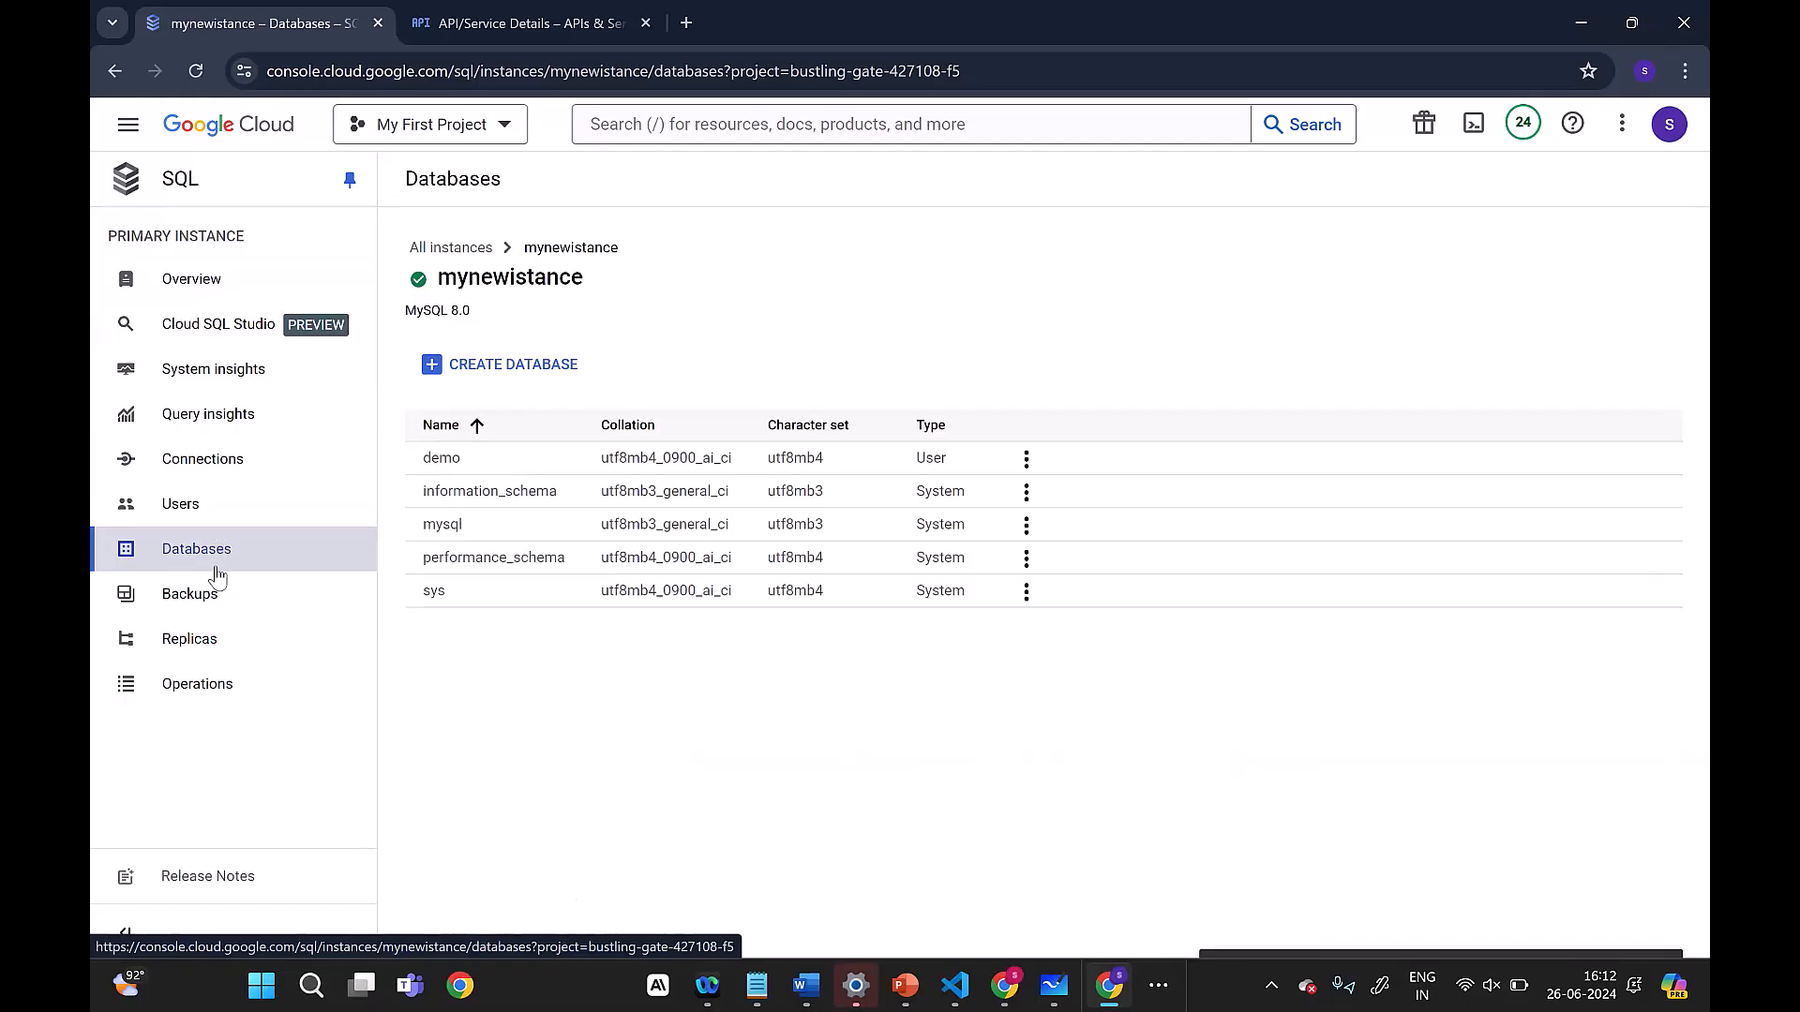
click(205, 595)
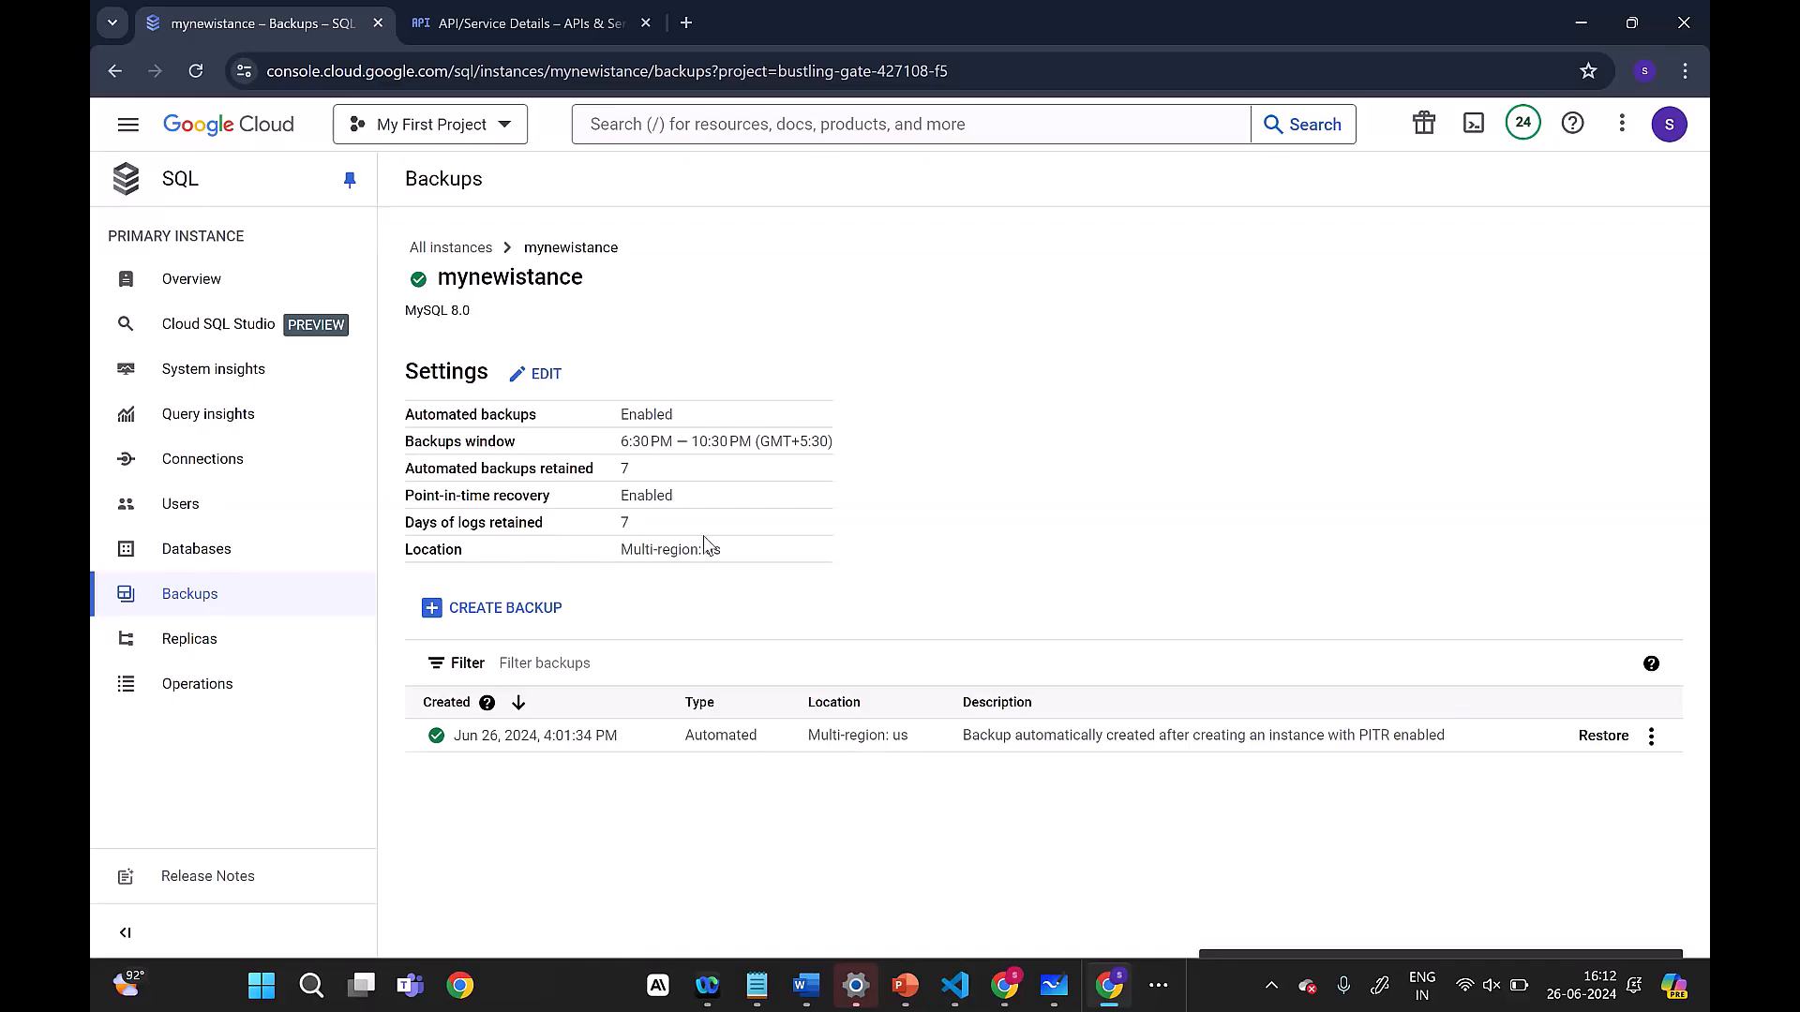
click(481, 618)
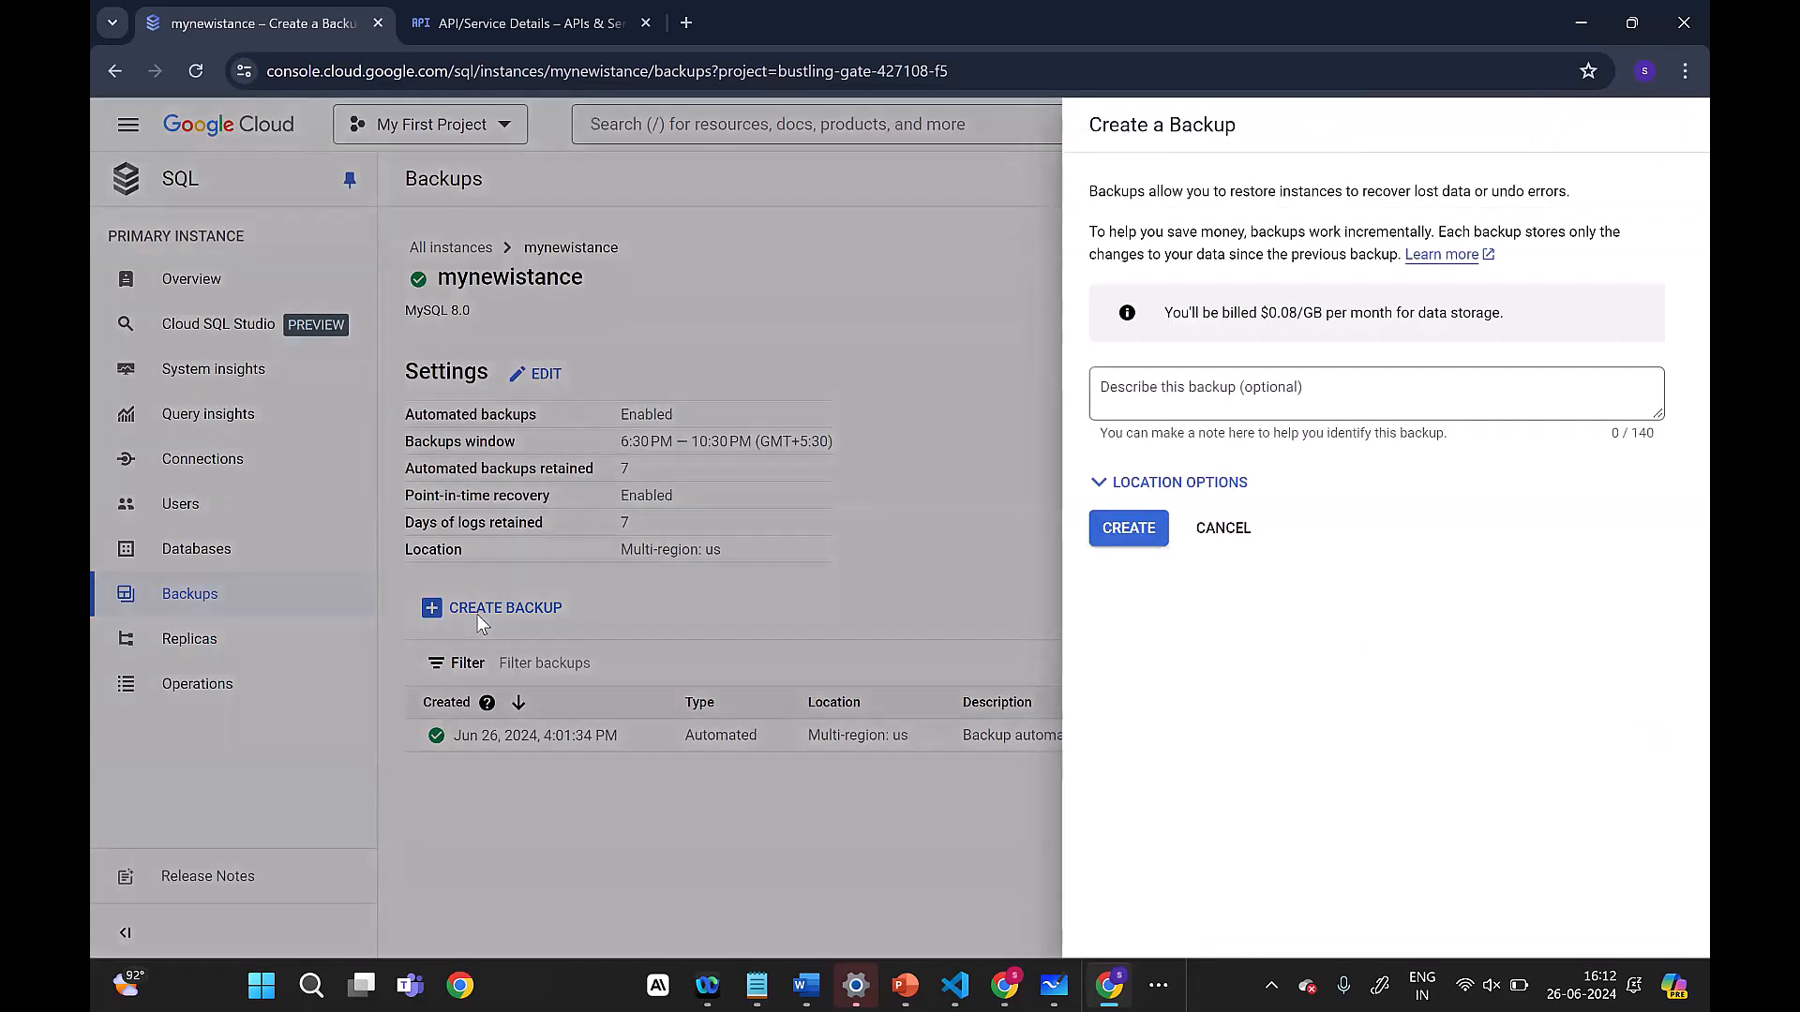
click(1400, 382)
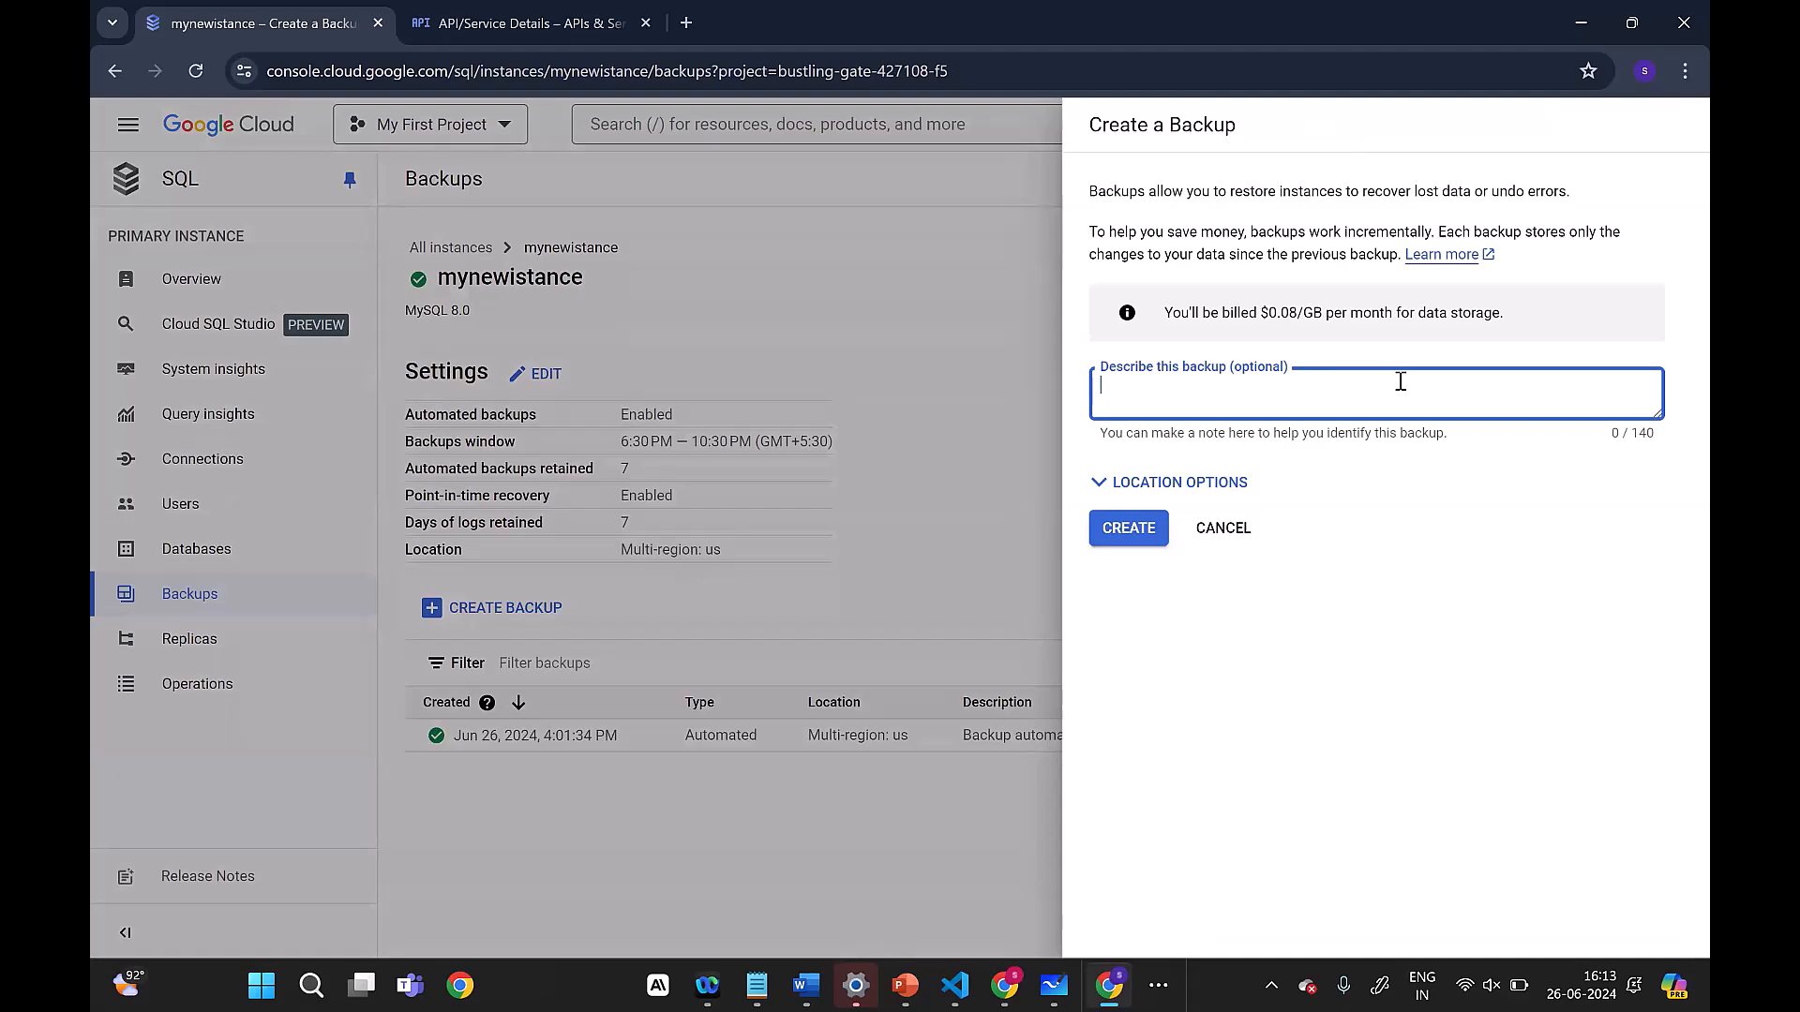
click(1230, 538)
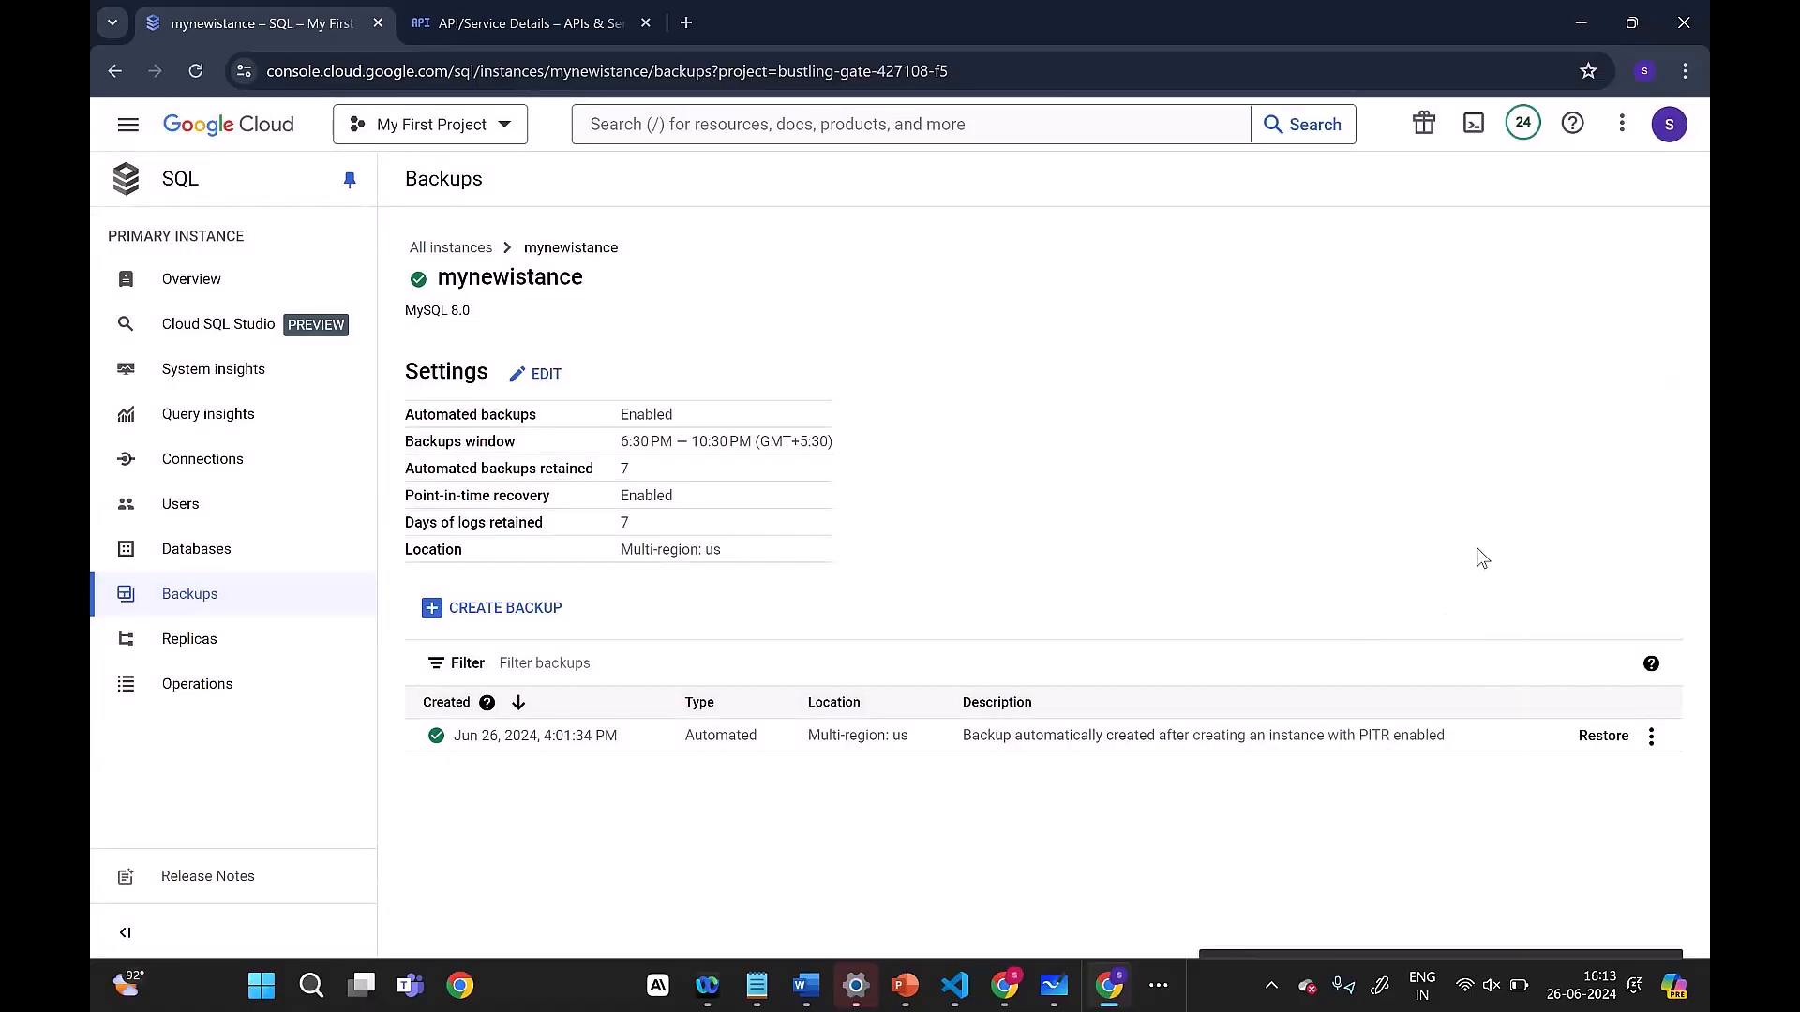
Step: Review the instance's operations log and user accounts, and inspect the form for adding a user account without submitting it
click(197, 684)
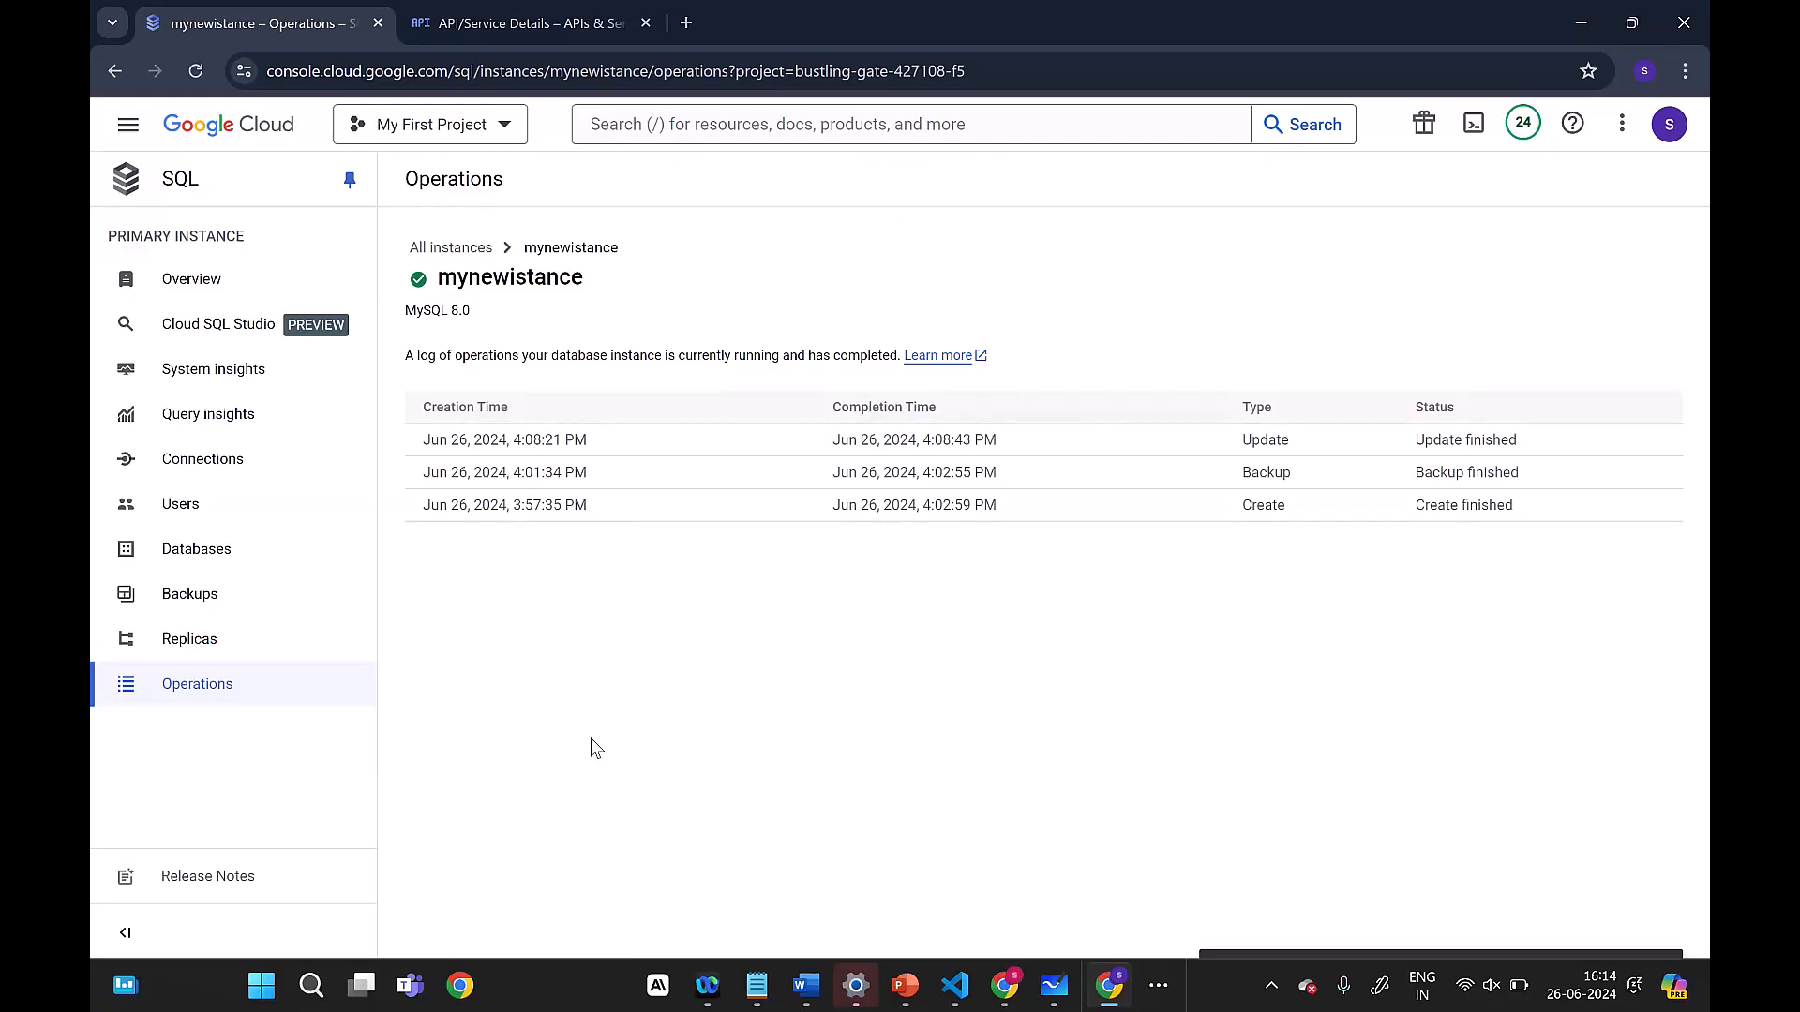
click(205, 513)
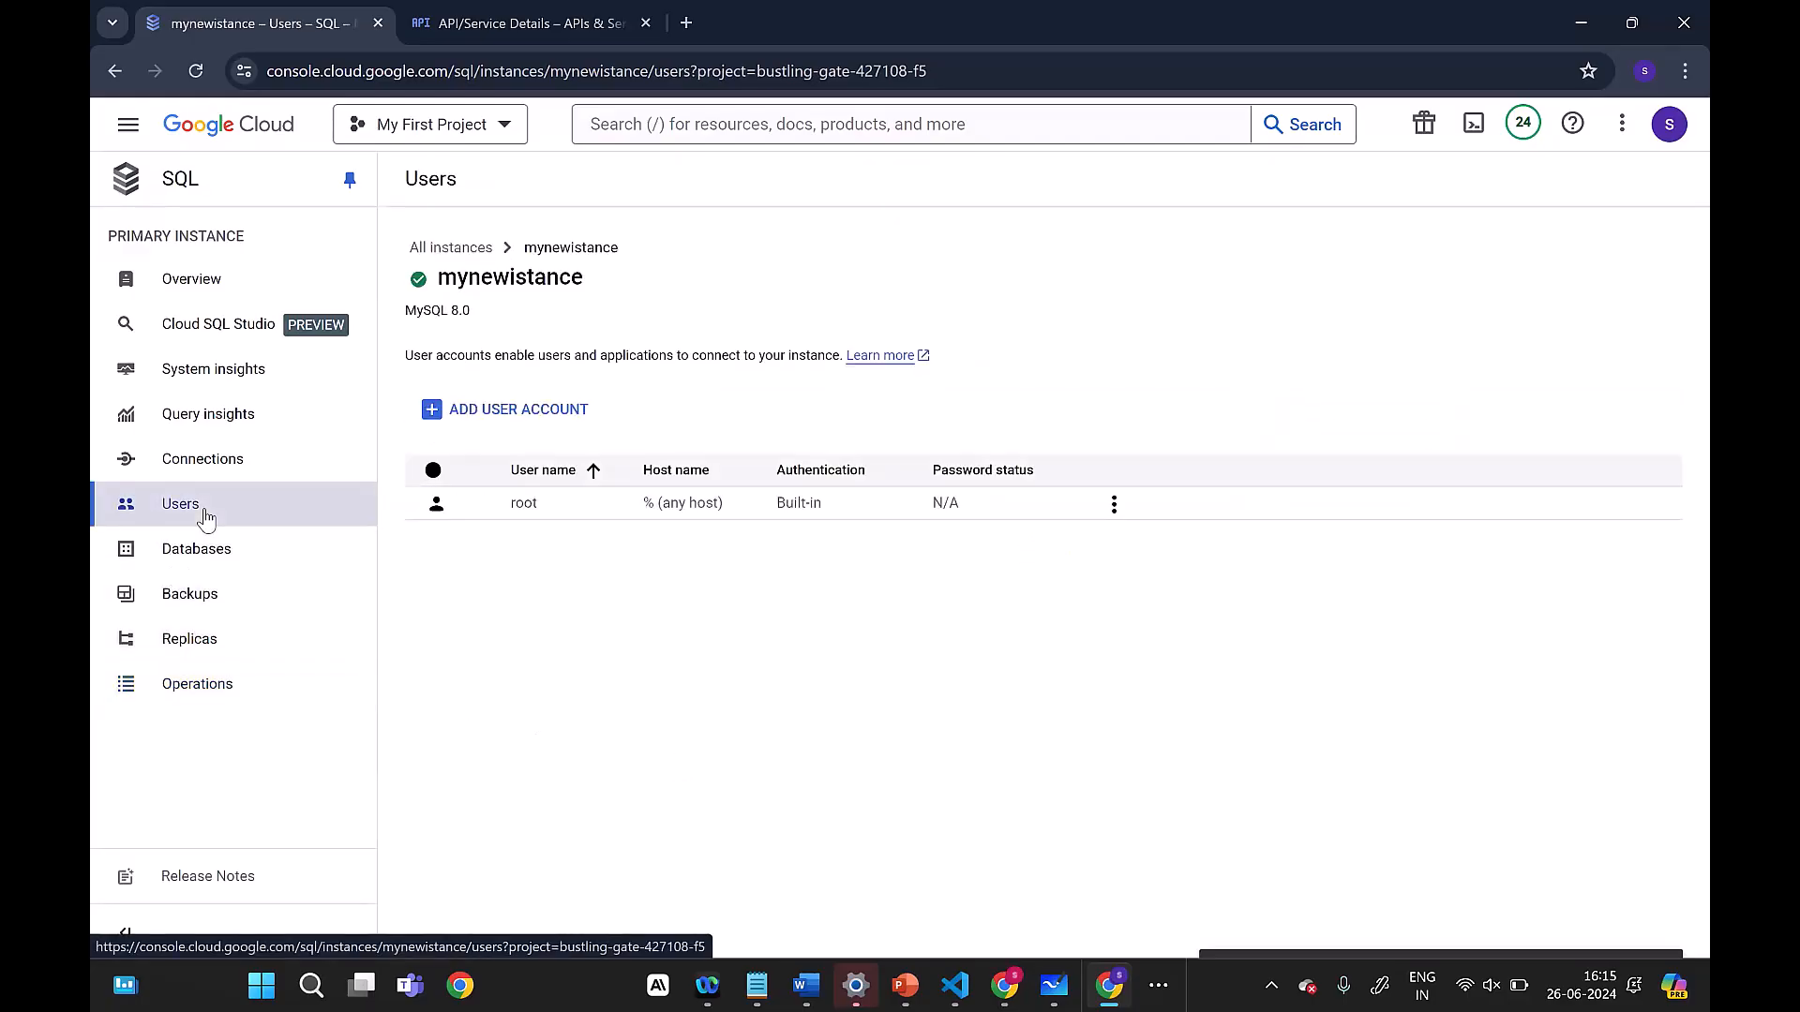
drag(553, 503, 423, 486)
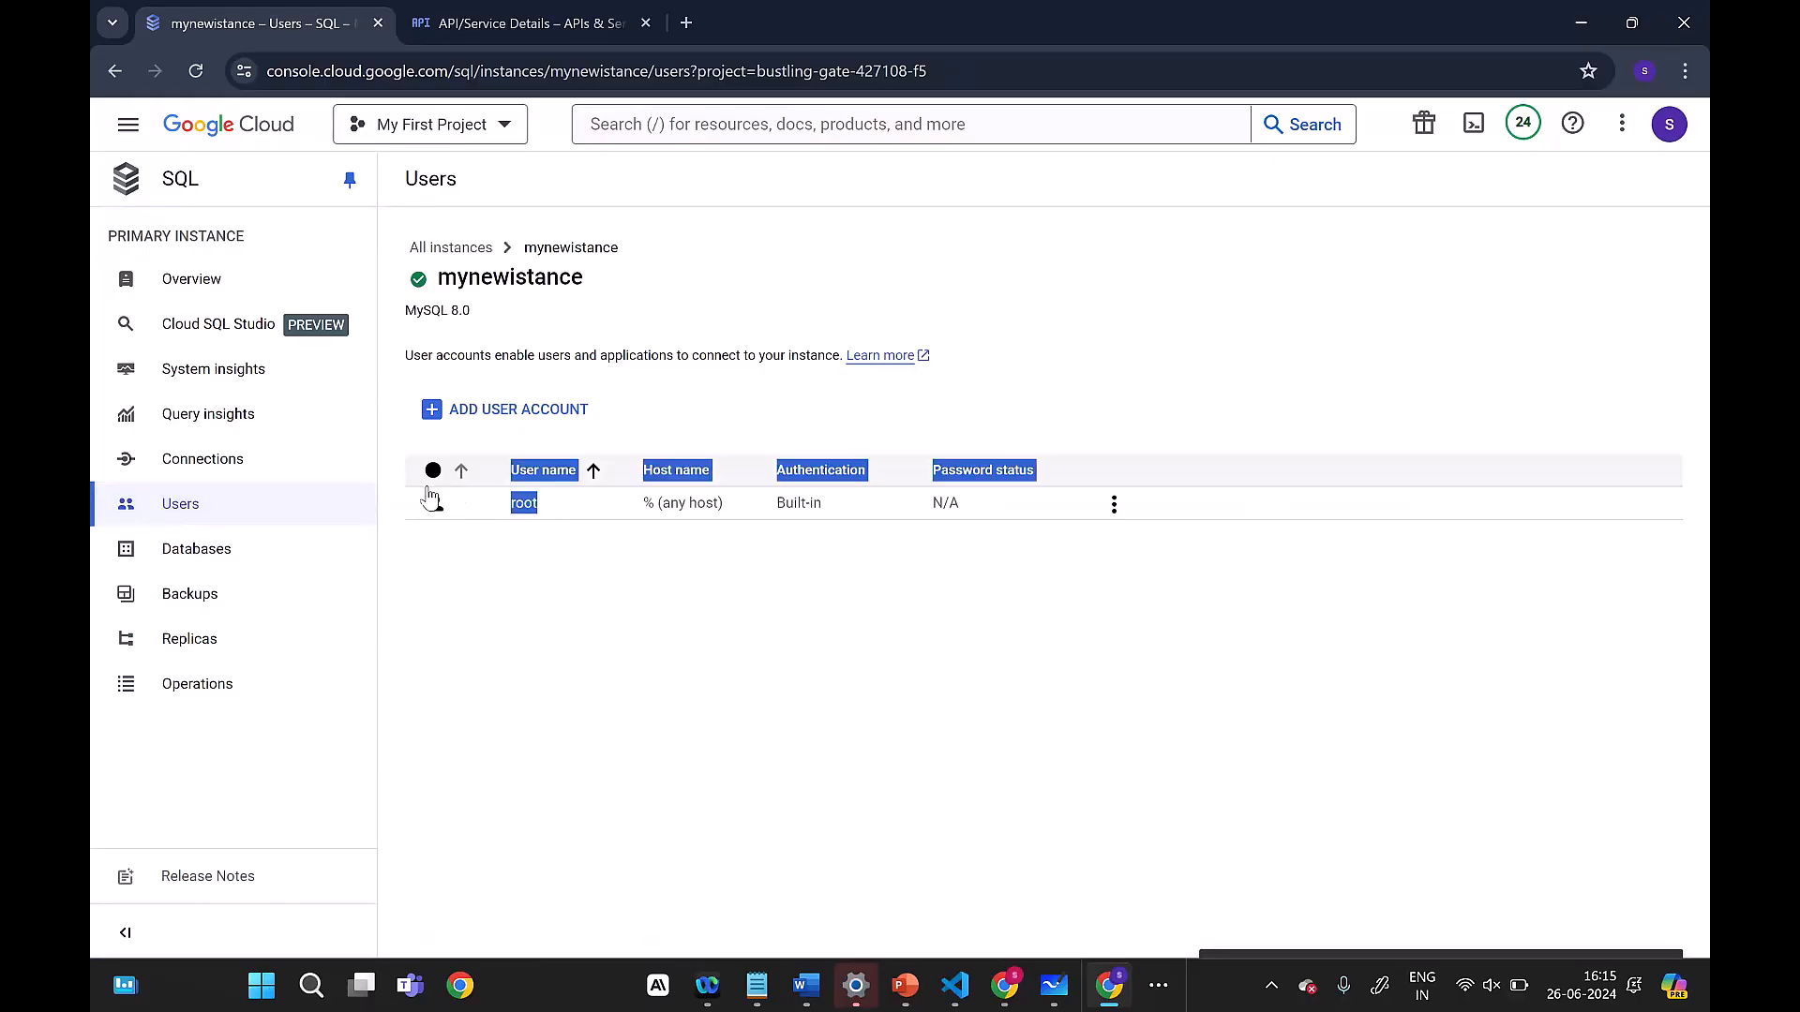
click(538, 626)
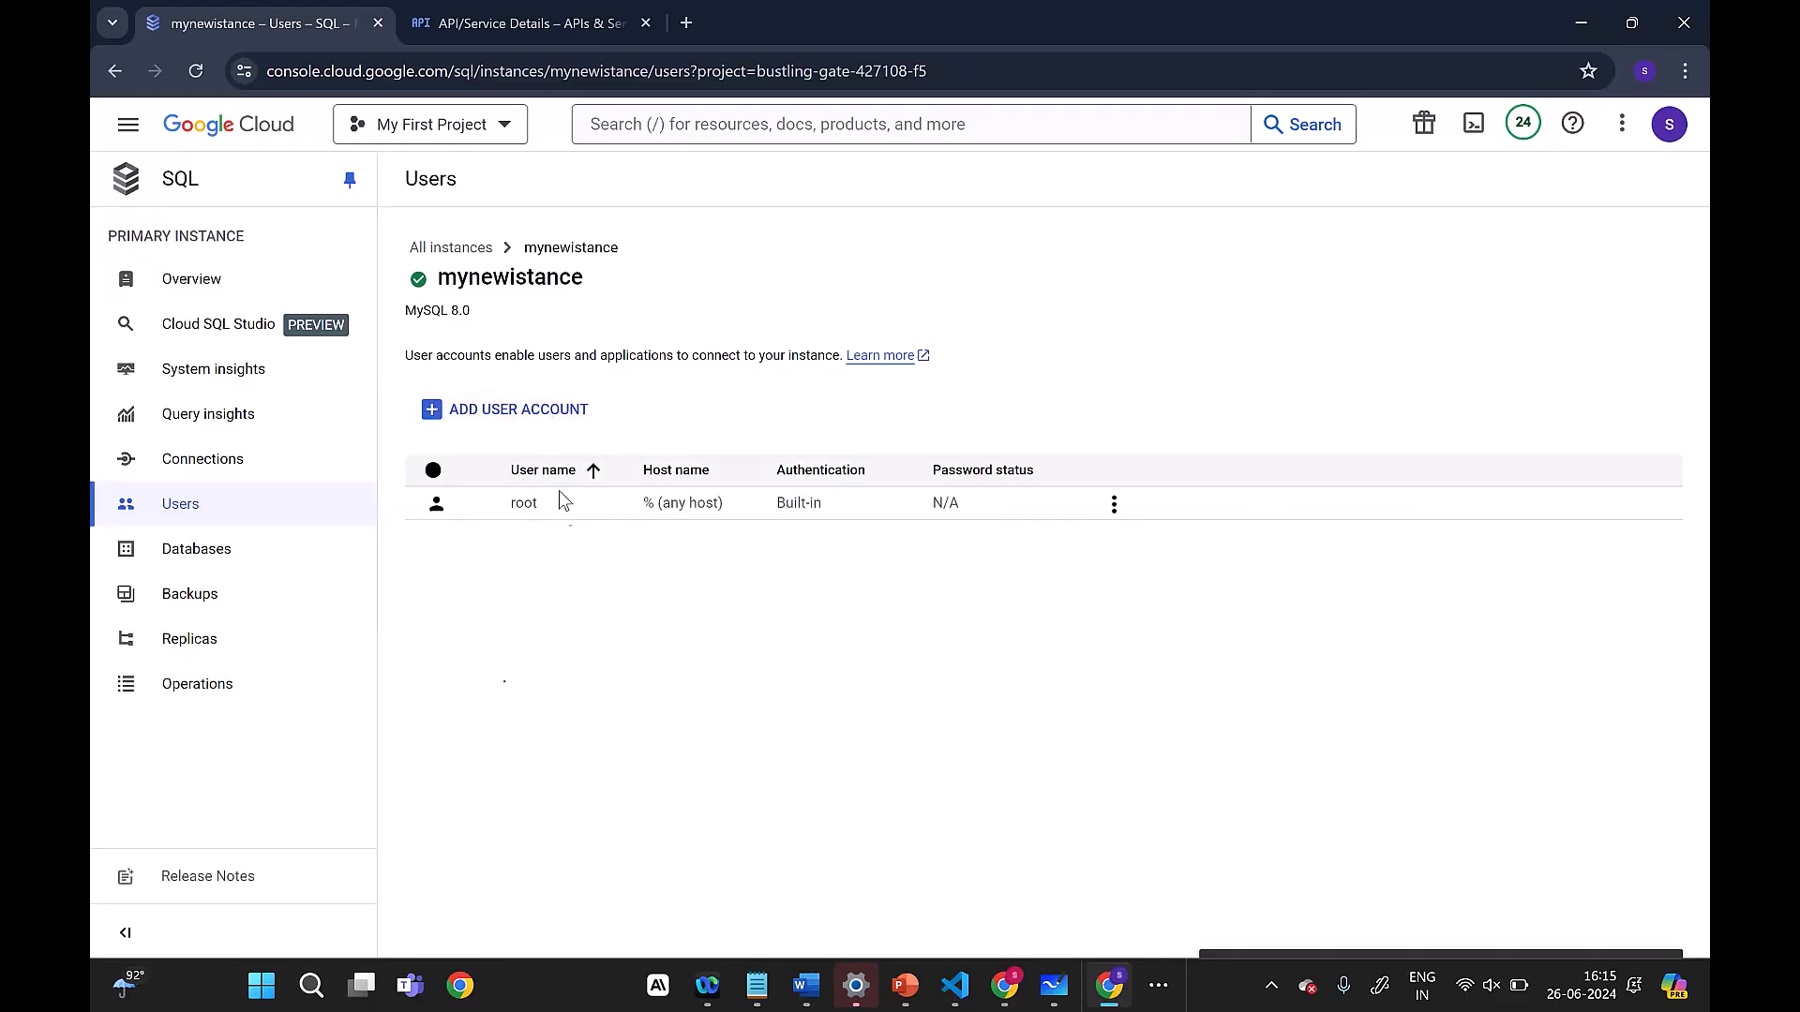
click(507, 413)
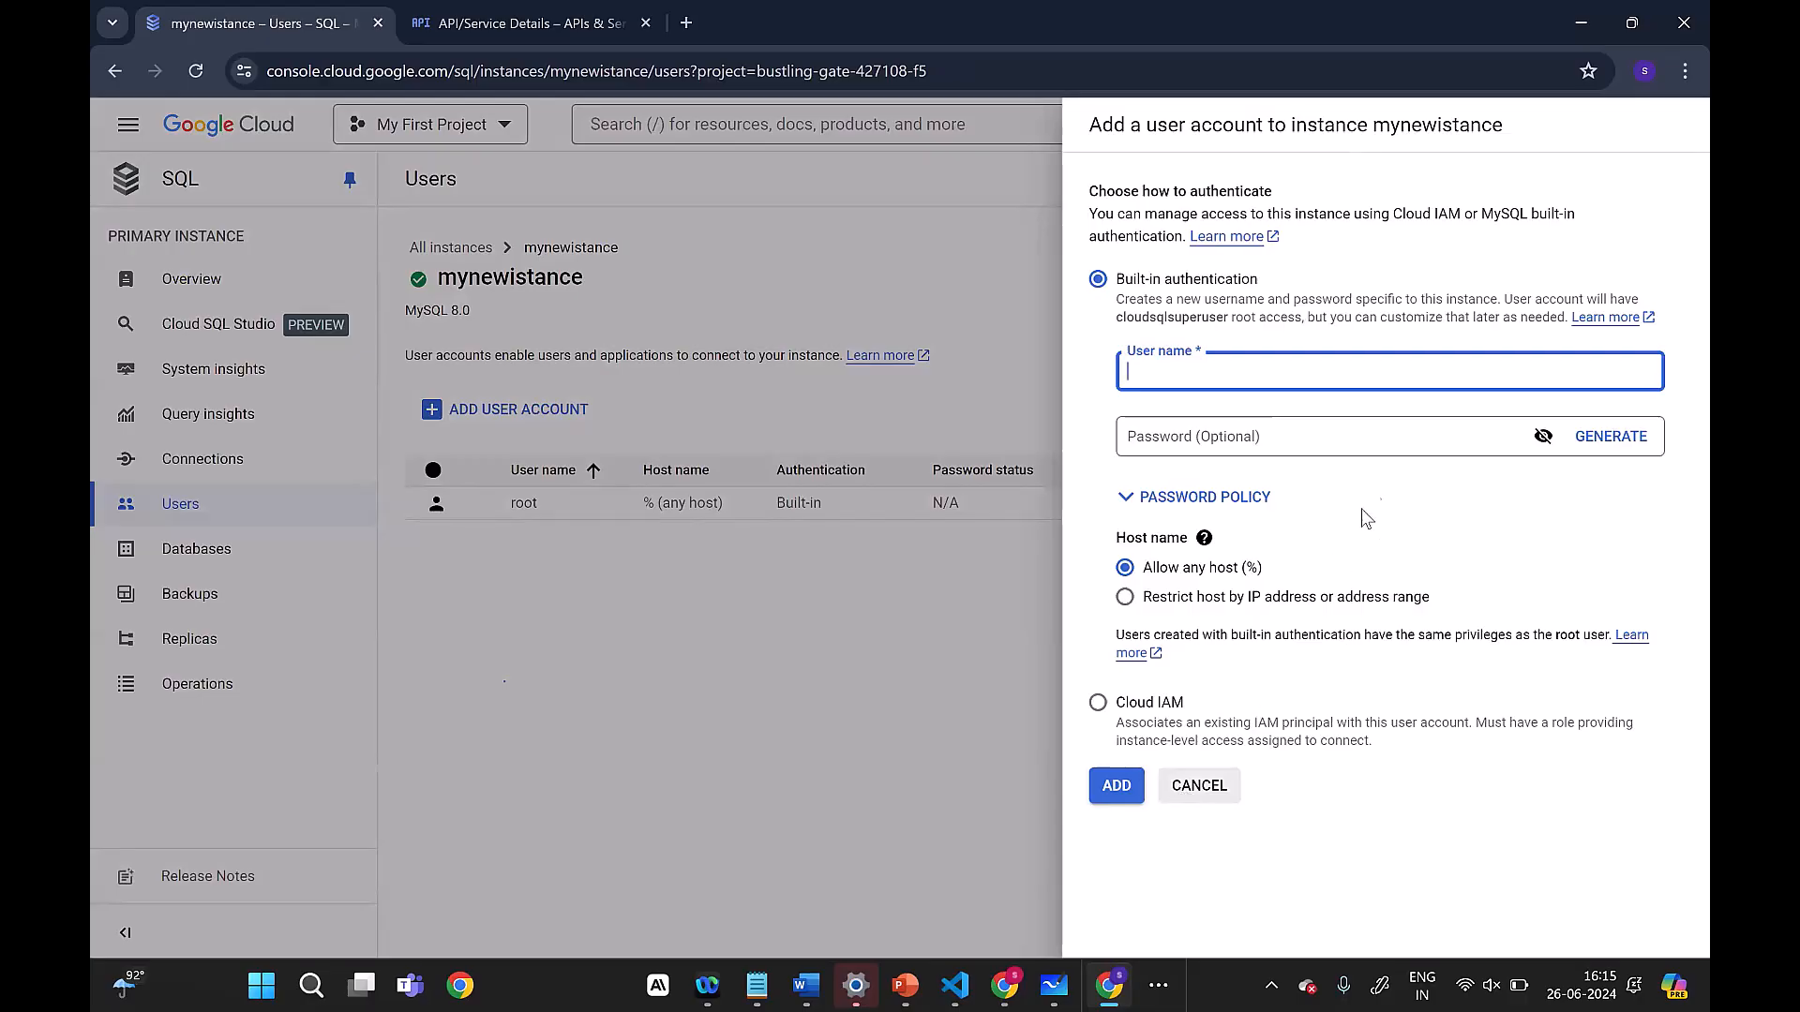
click(1207, 793)
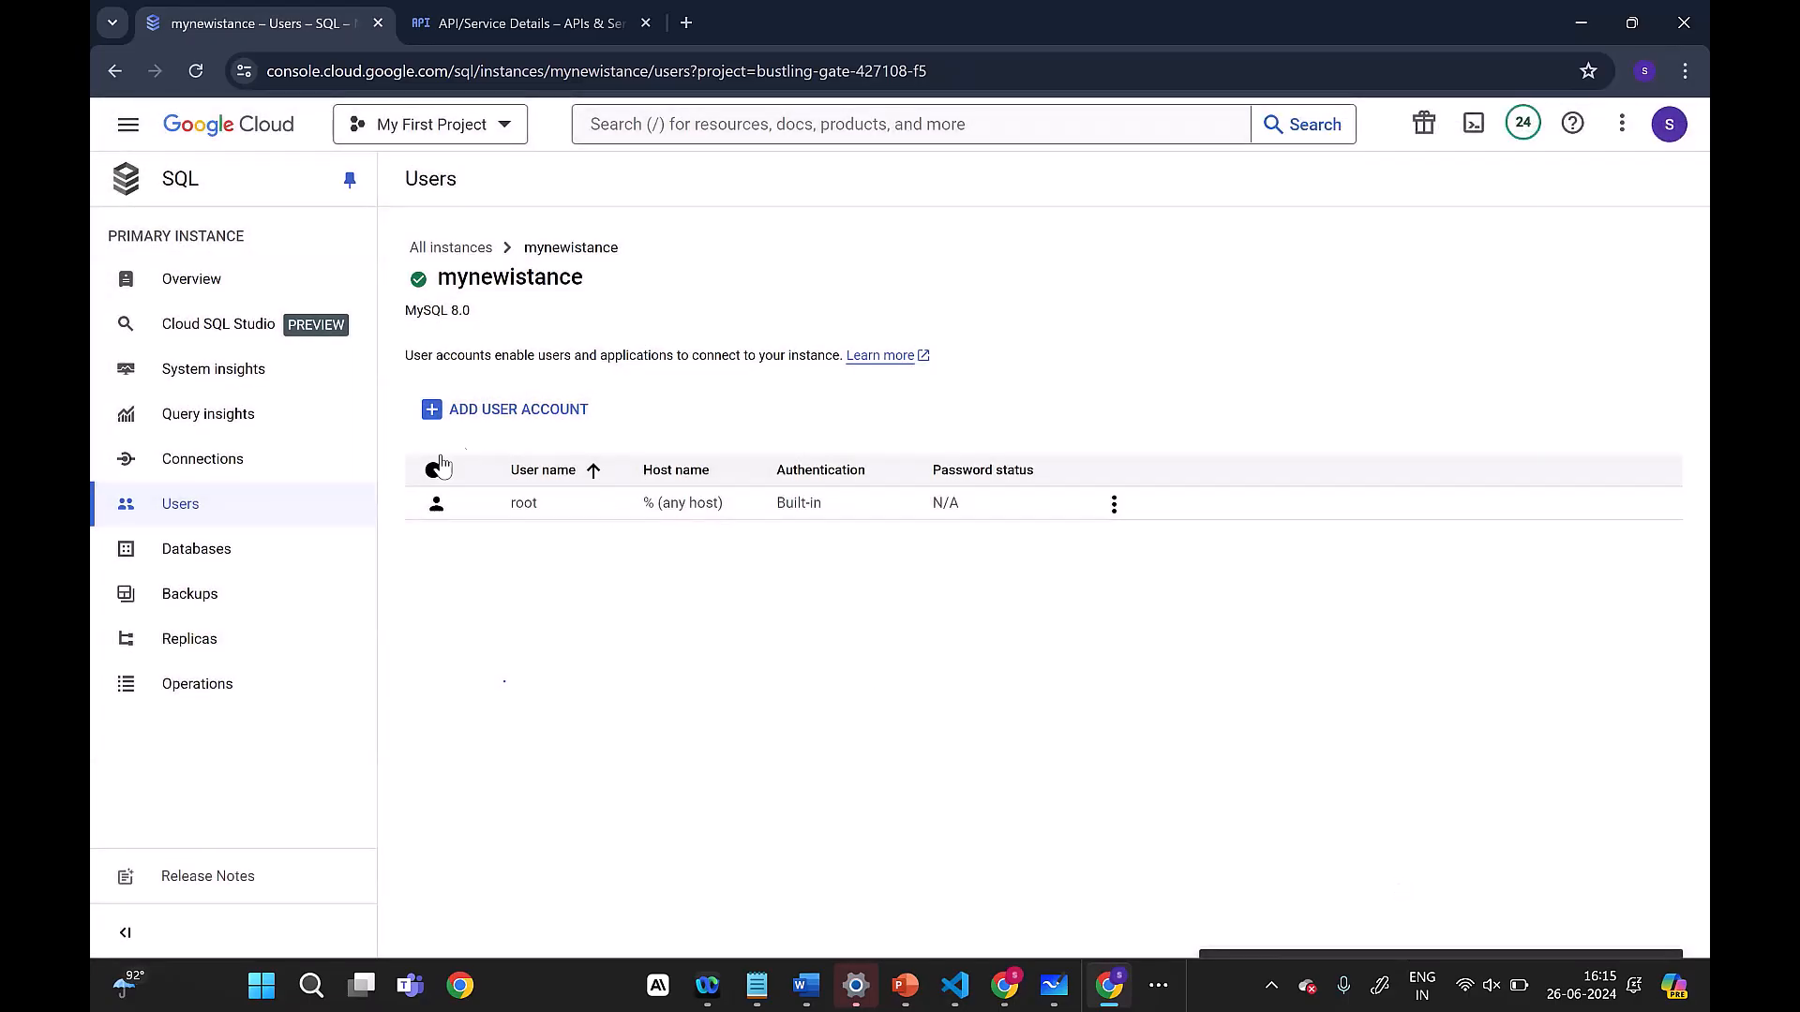
Step: Revisit the instance's connection details, comparing the summary with its public IP address and the connectivity tests
click(251, 457)
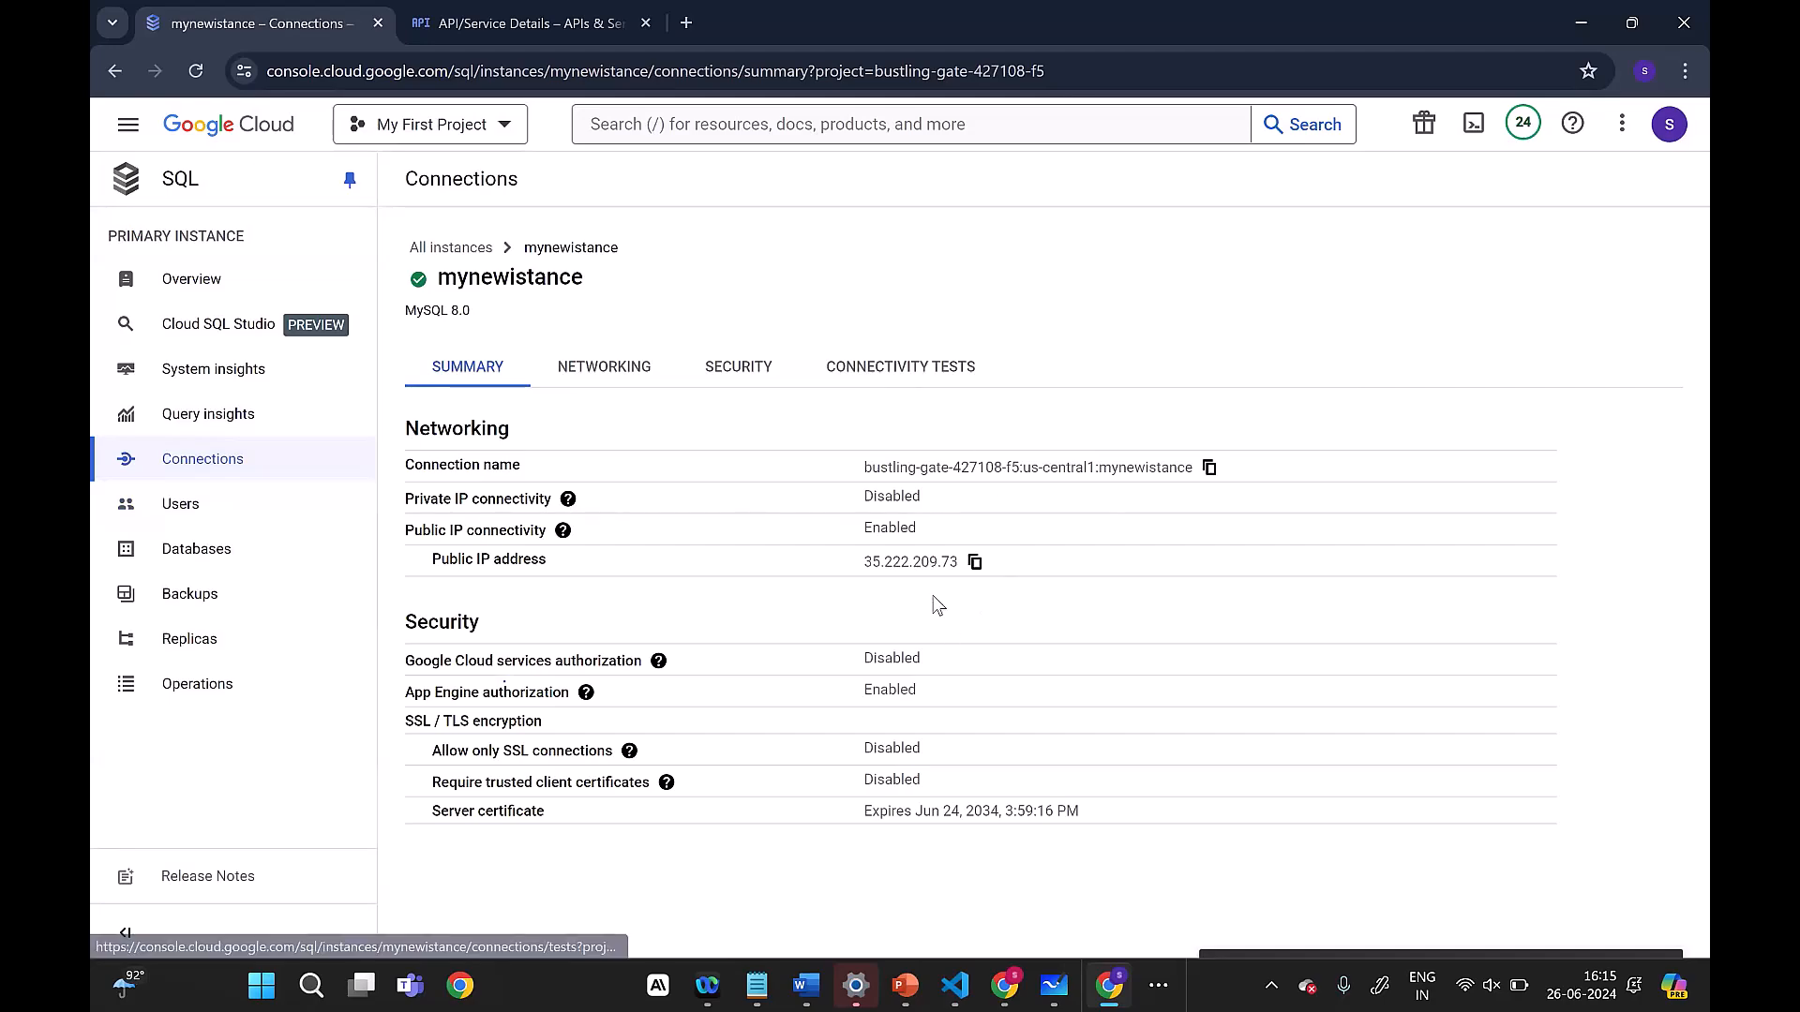
double_click(931, 561)
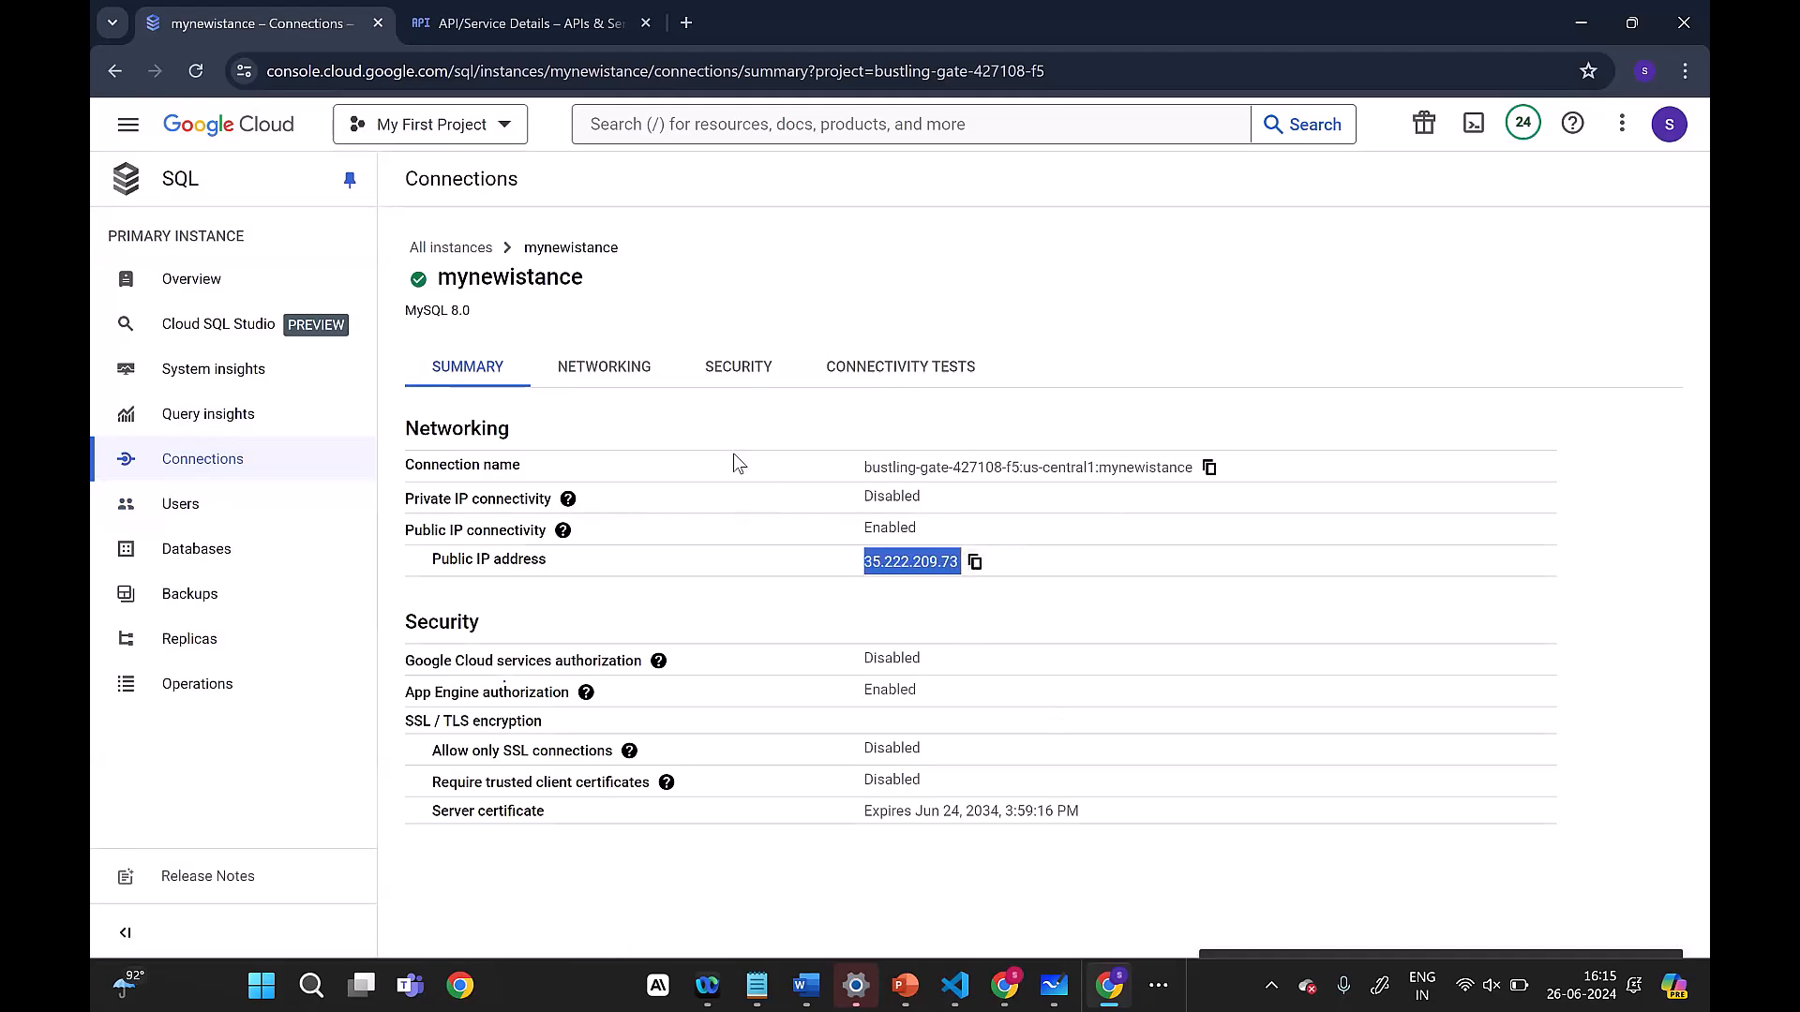
click(853, 395)
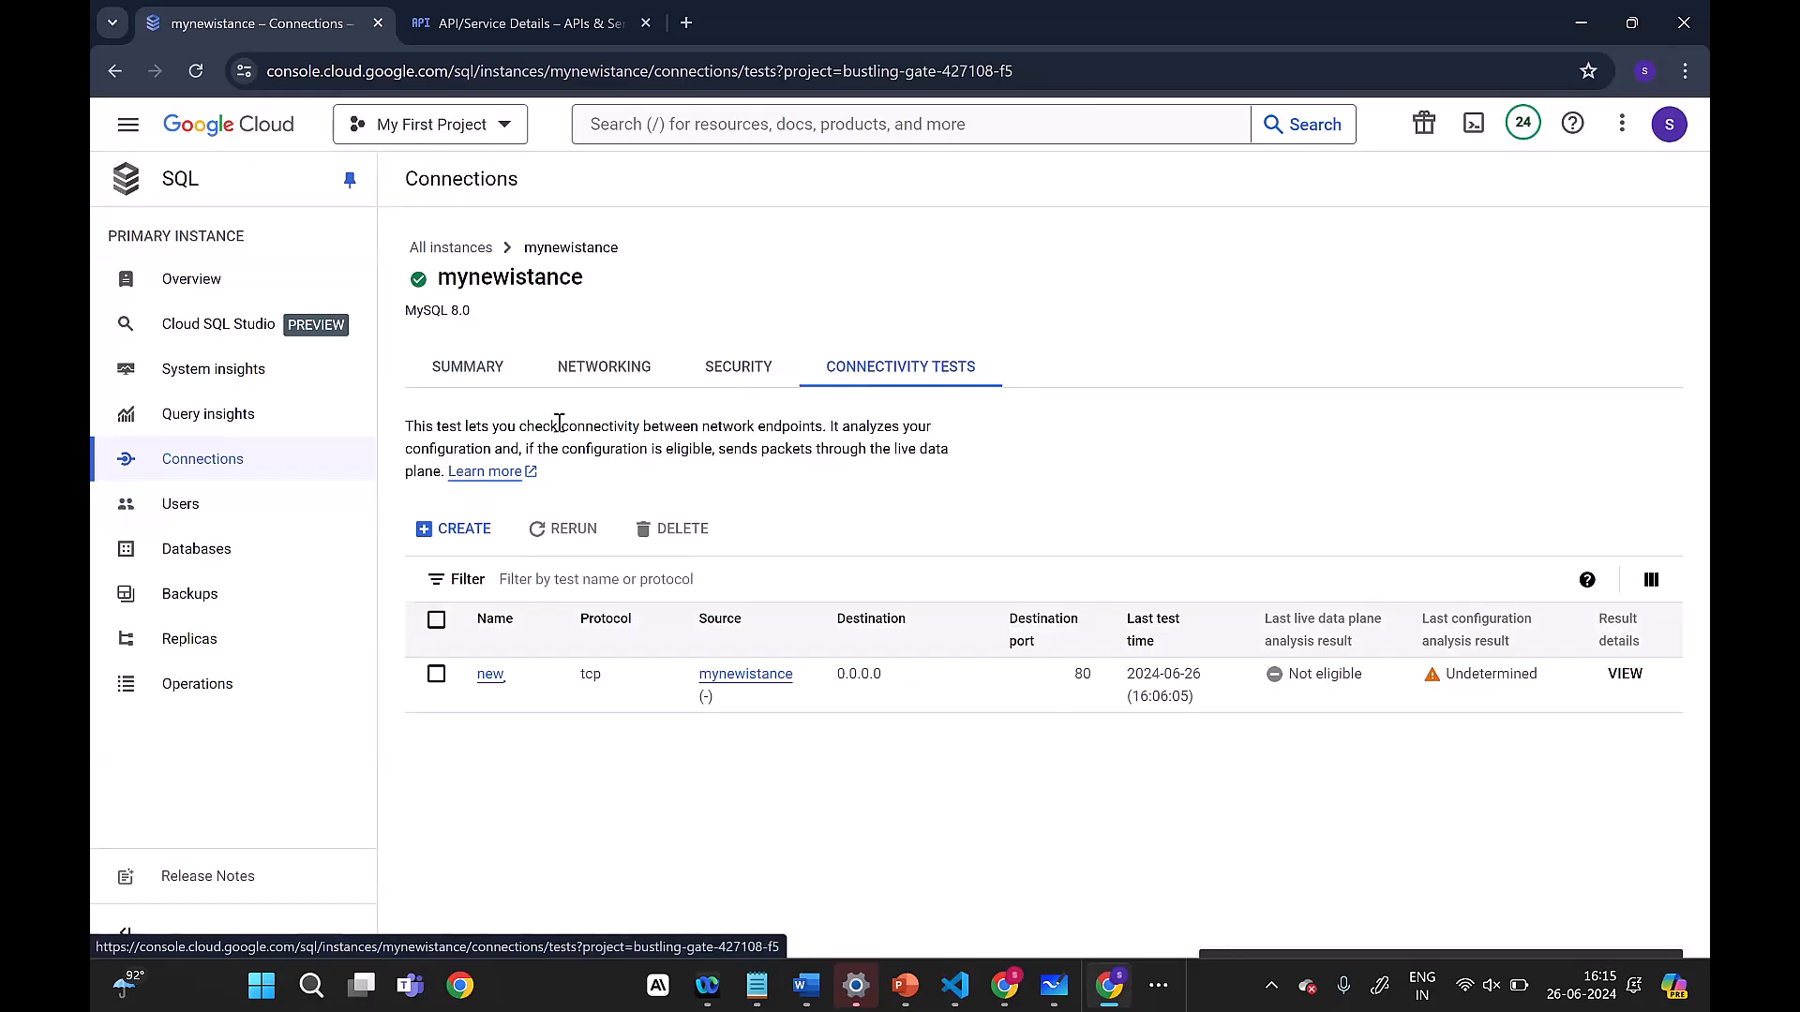
click(471, 377)
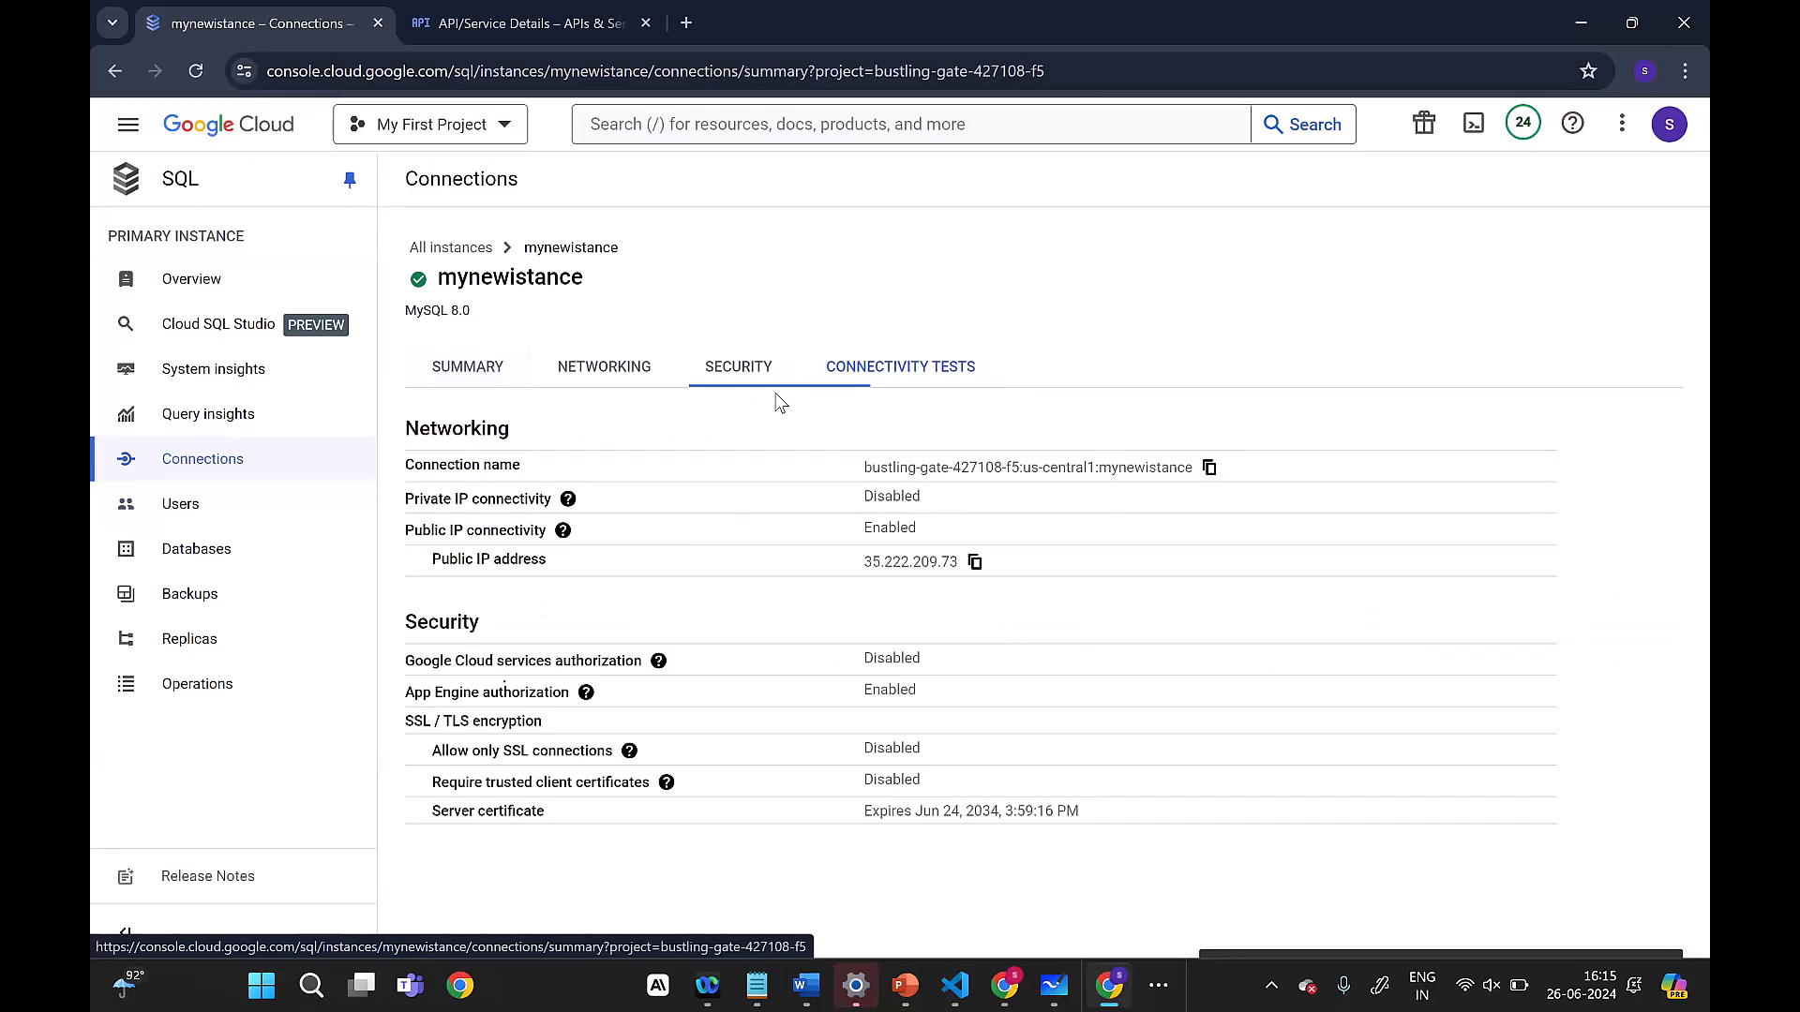
click(870, 371)
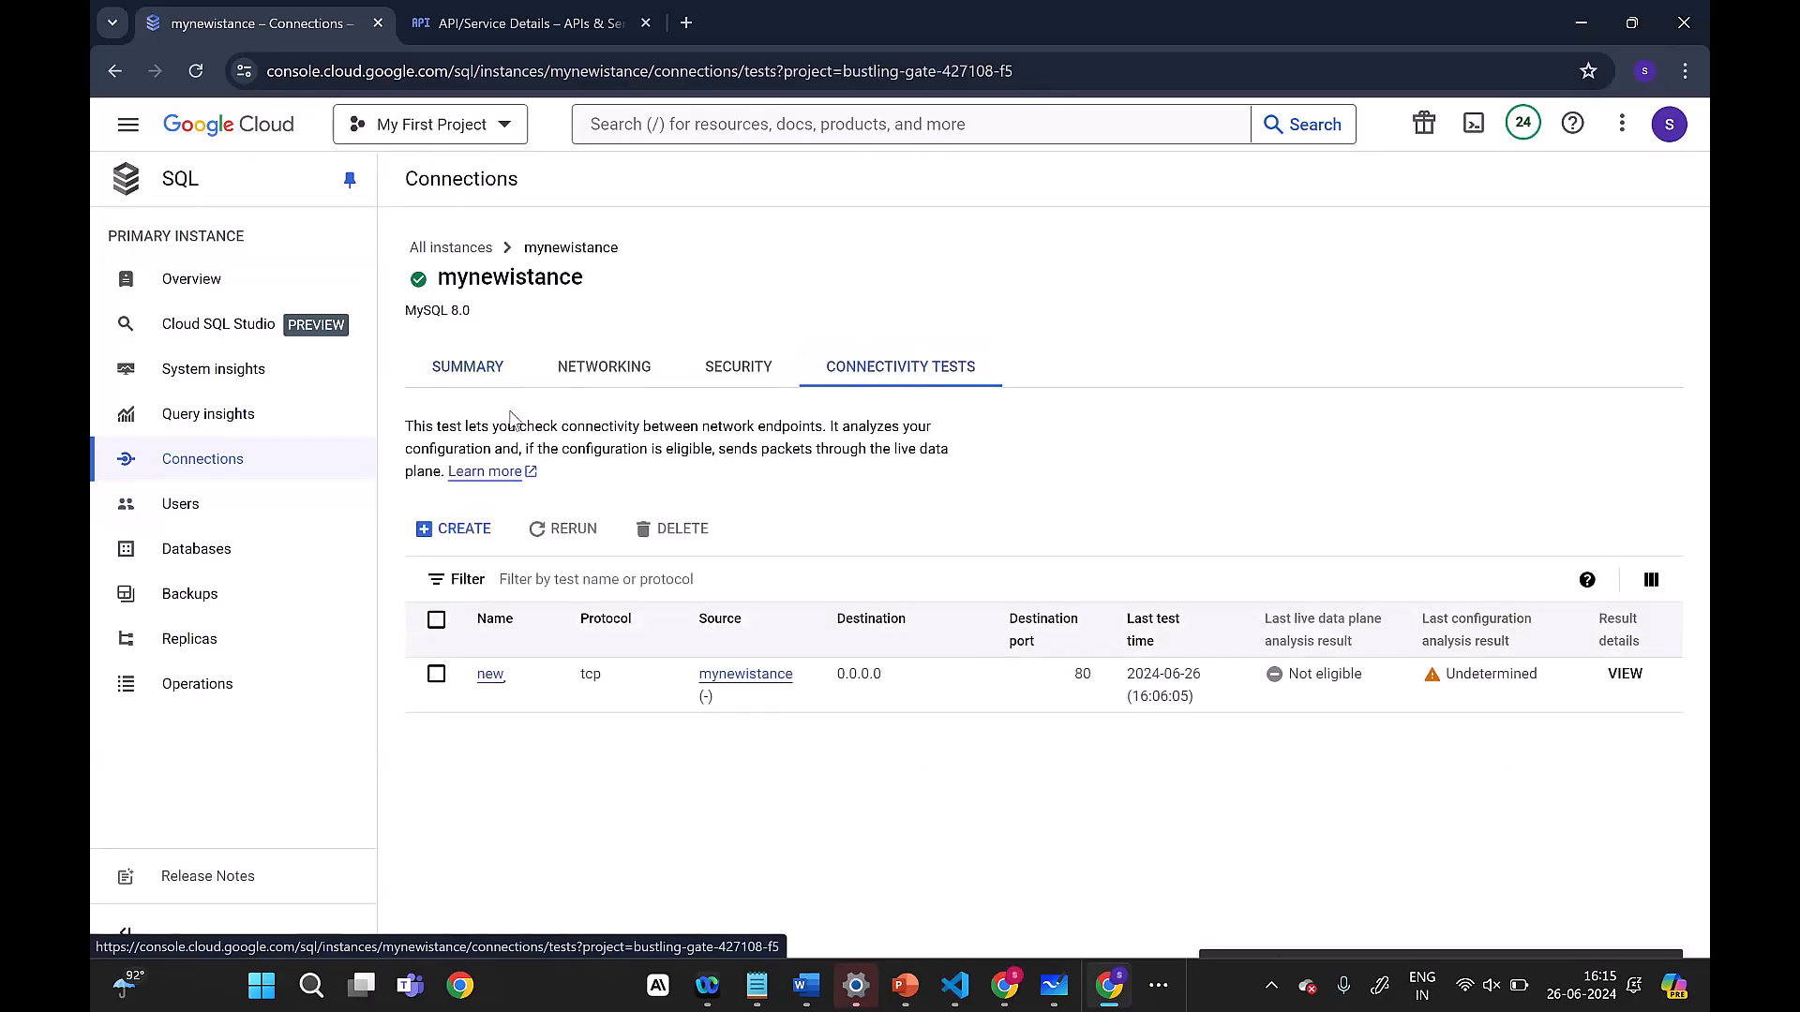
click(488, 361)
Step: Choose the demo database in the Cloud SQL Studio sign-in form and check which users are available
click(211, 326)
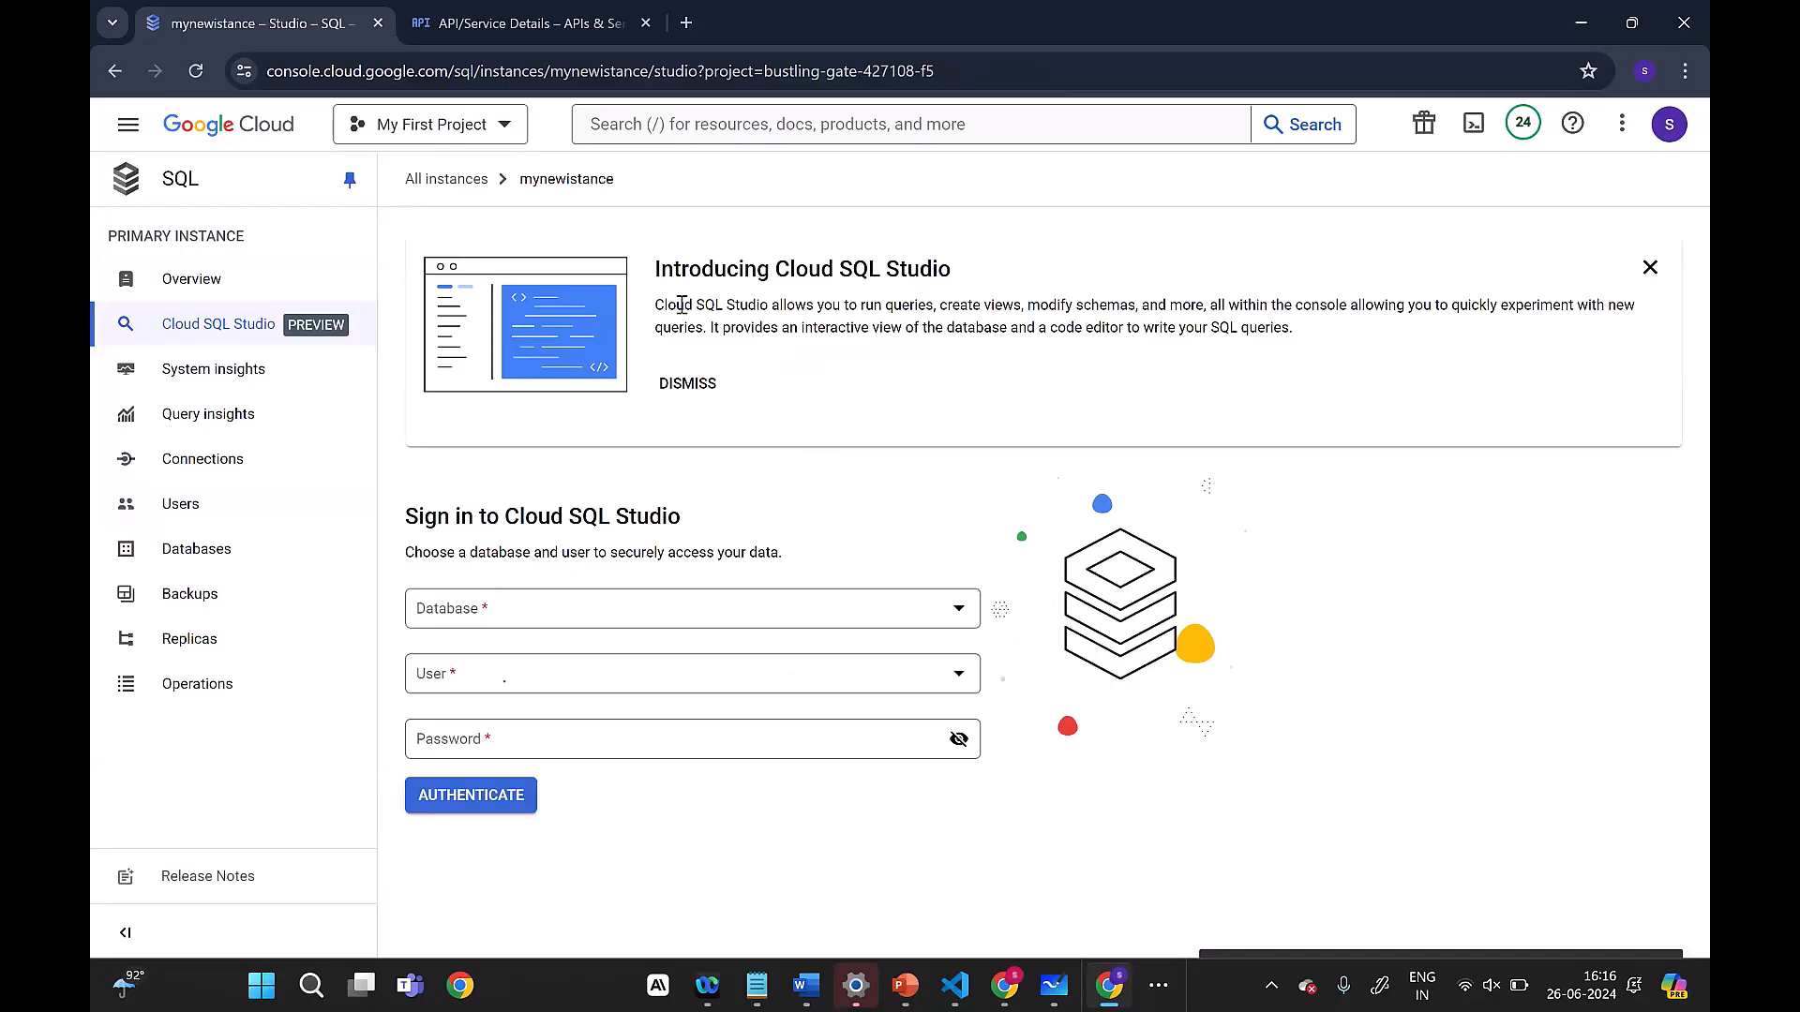
click(709, 619)
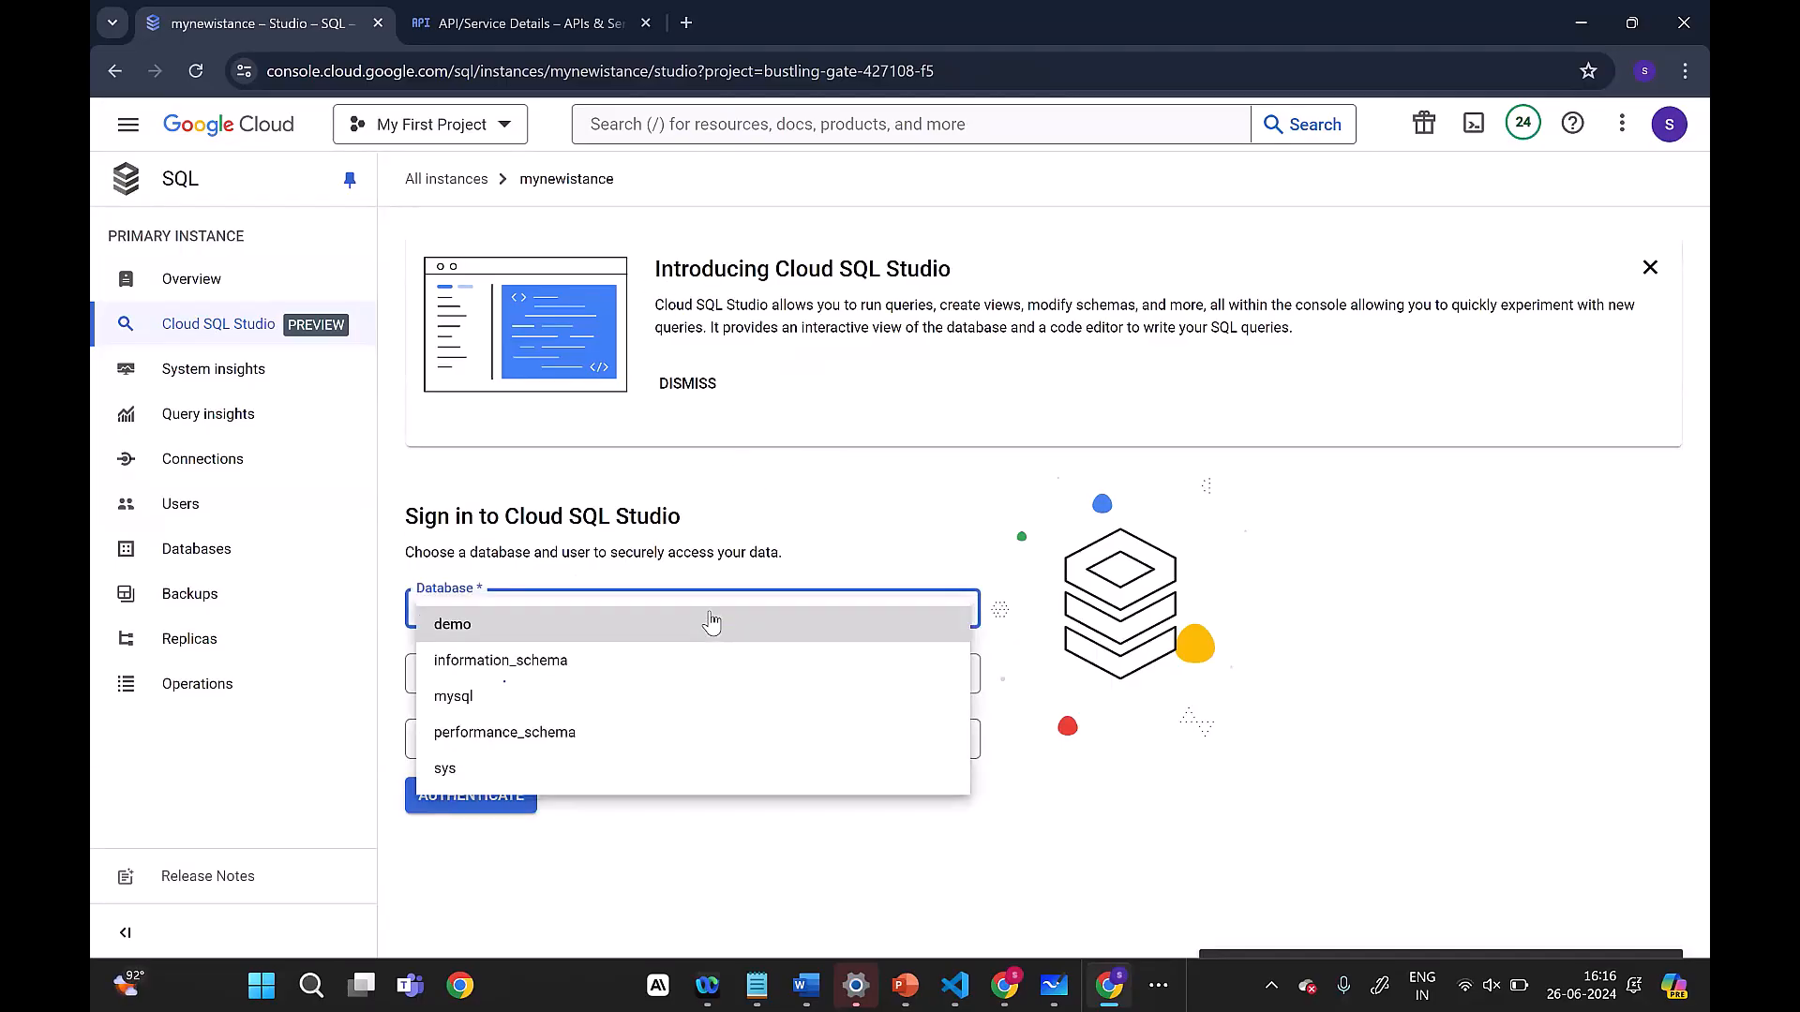
click(474, 628)
click(479, 671)
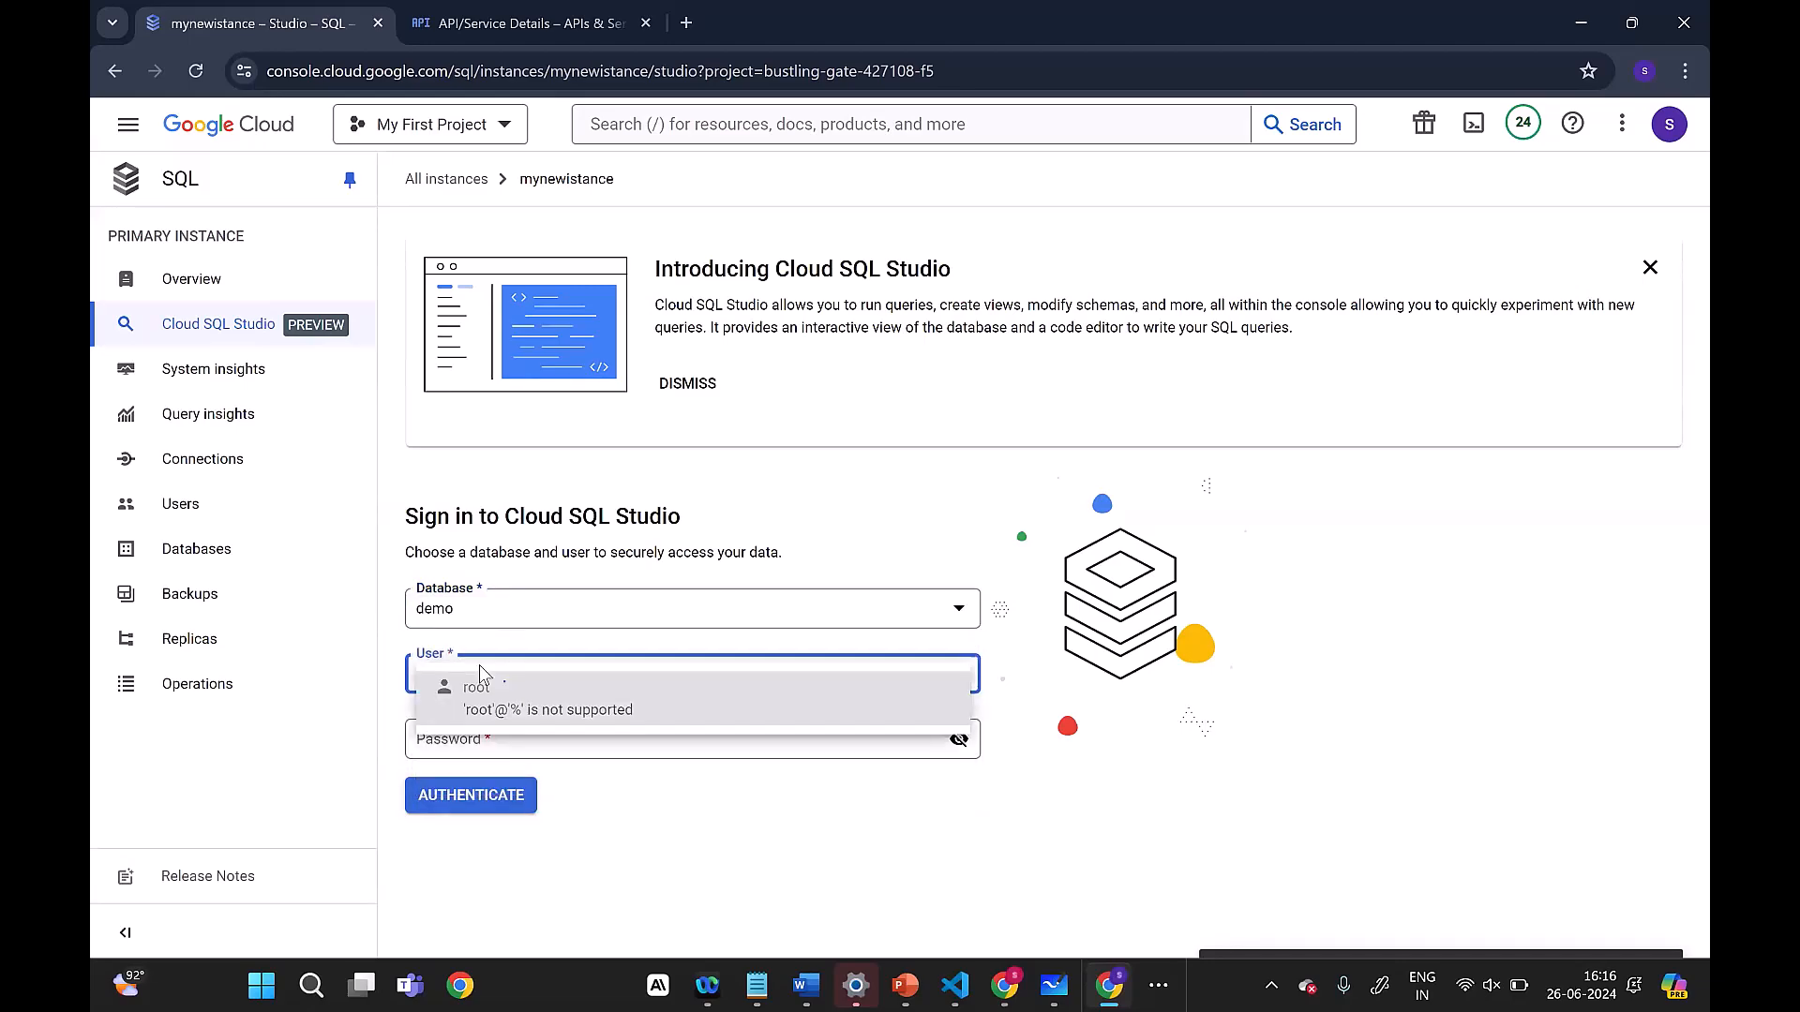
click(769, 834)
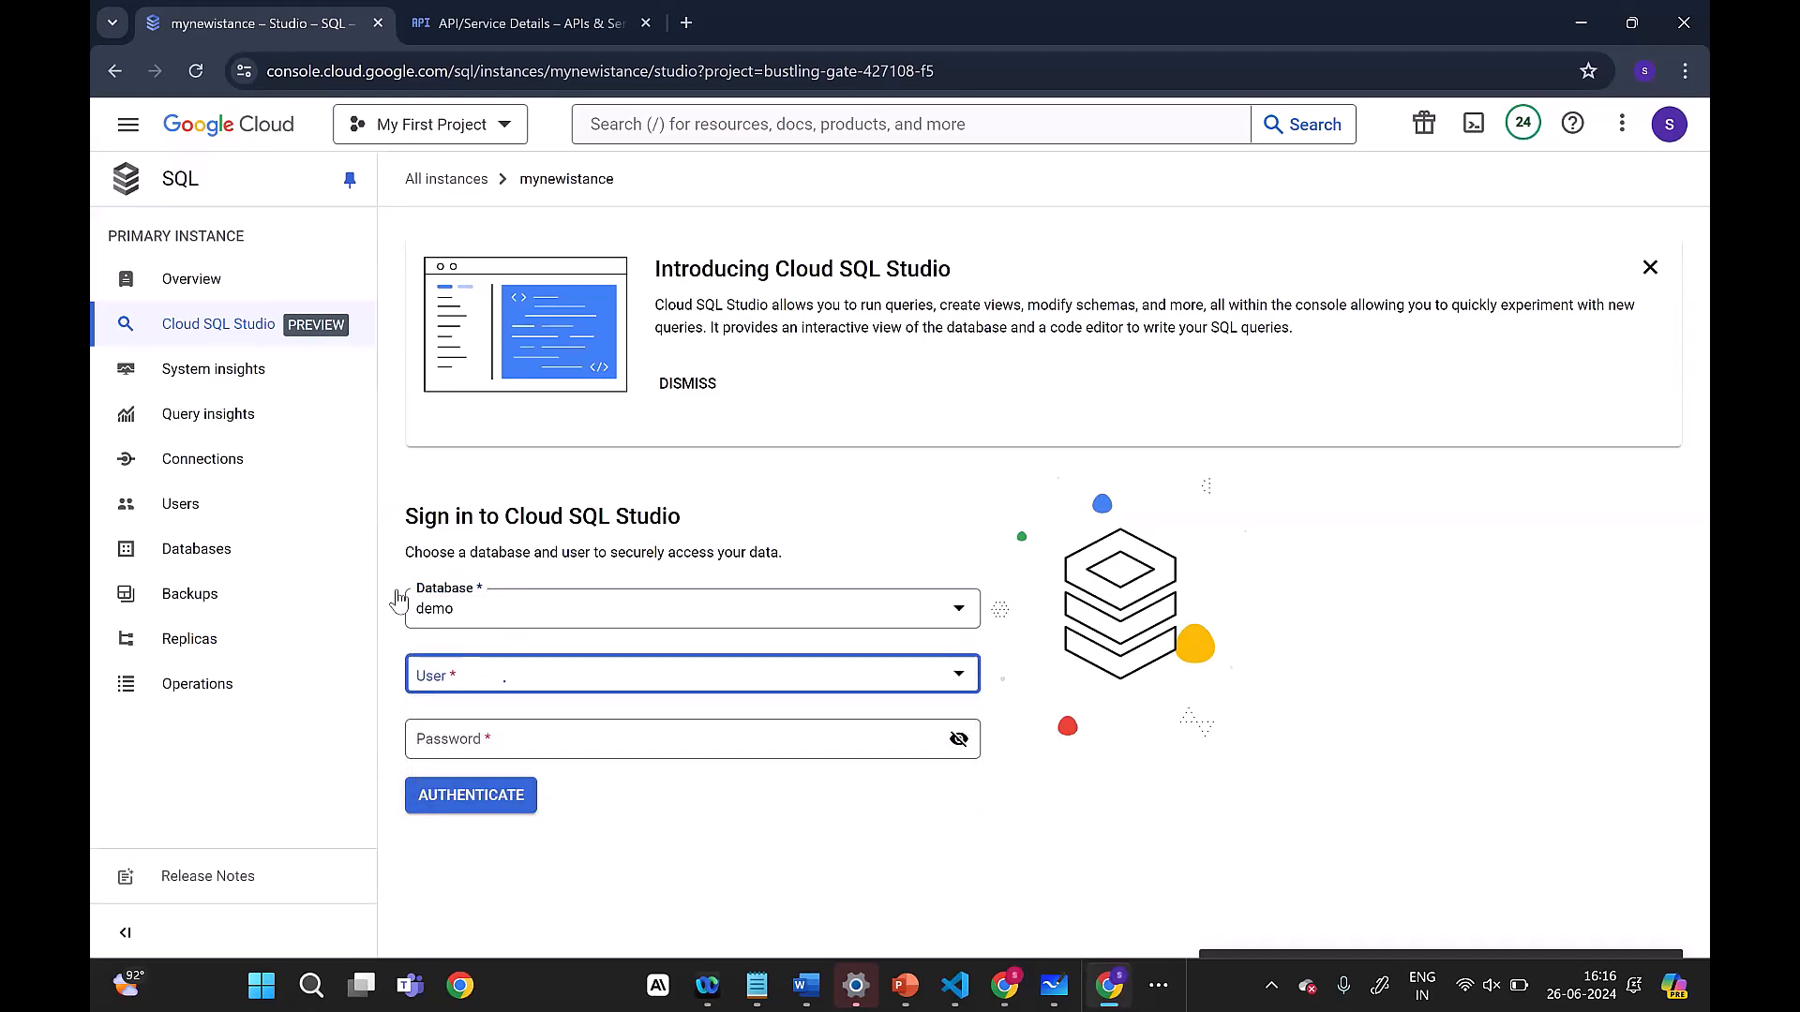
Step: Add a user account to the instance with built-in authentication, entering a user name and password and allowing any host, and decline saving the password
click(191, 505)
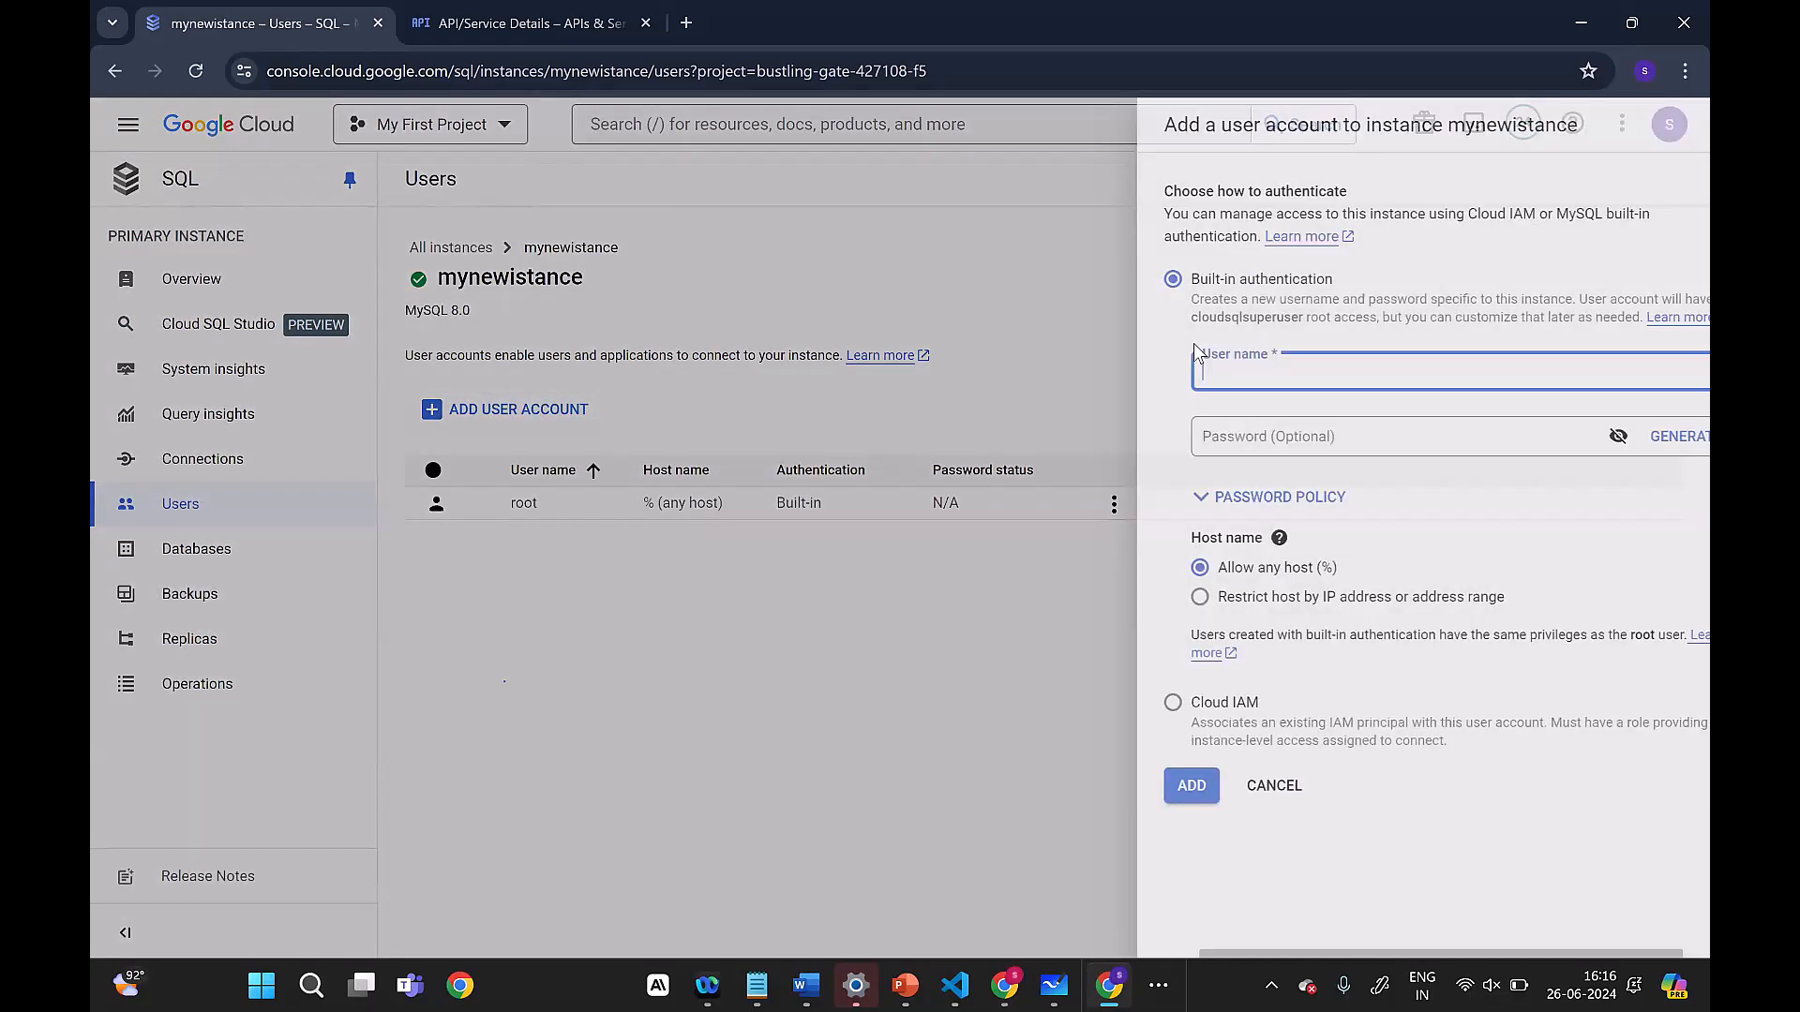
text(sateesh)
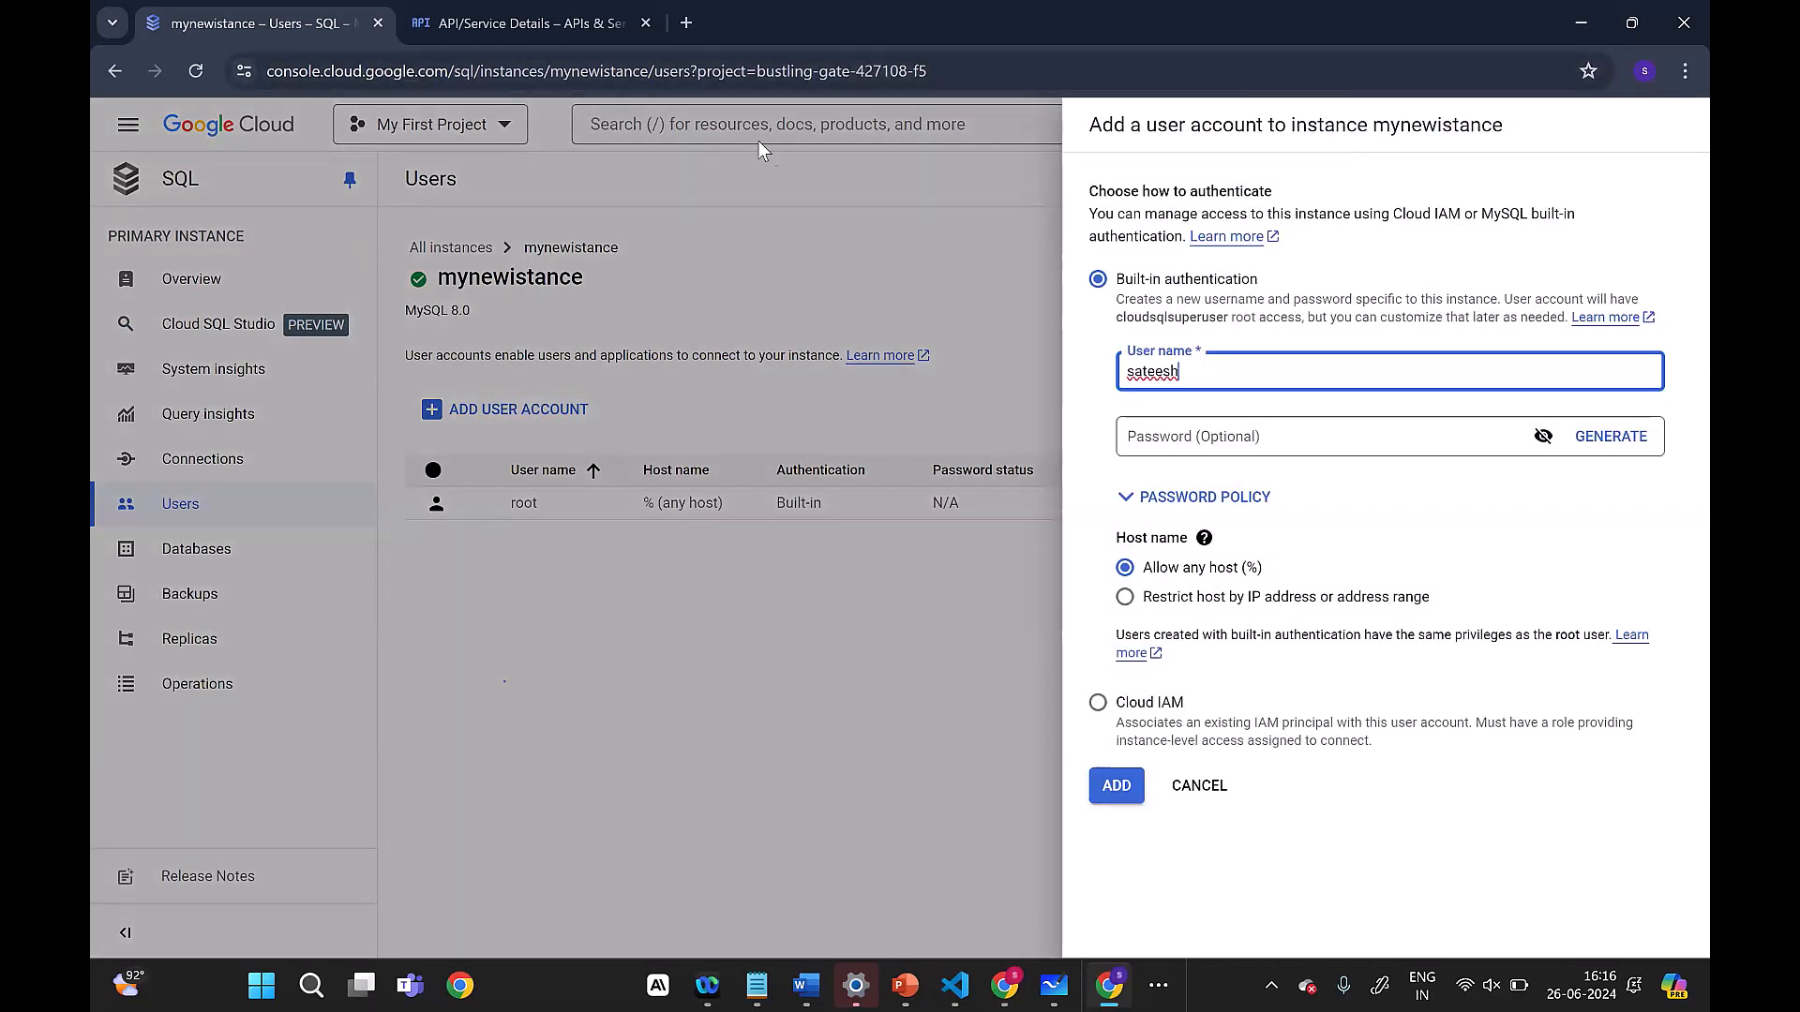
click(1203, 448)
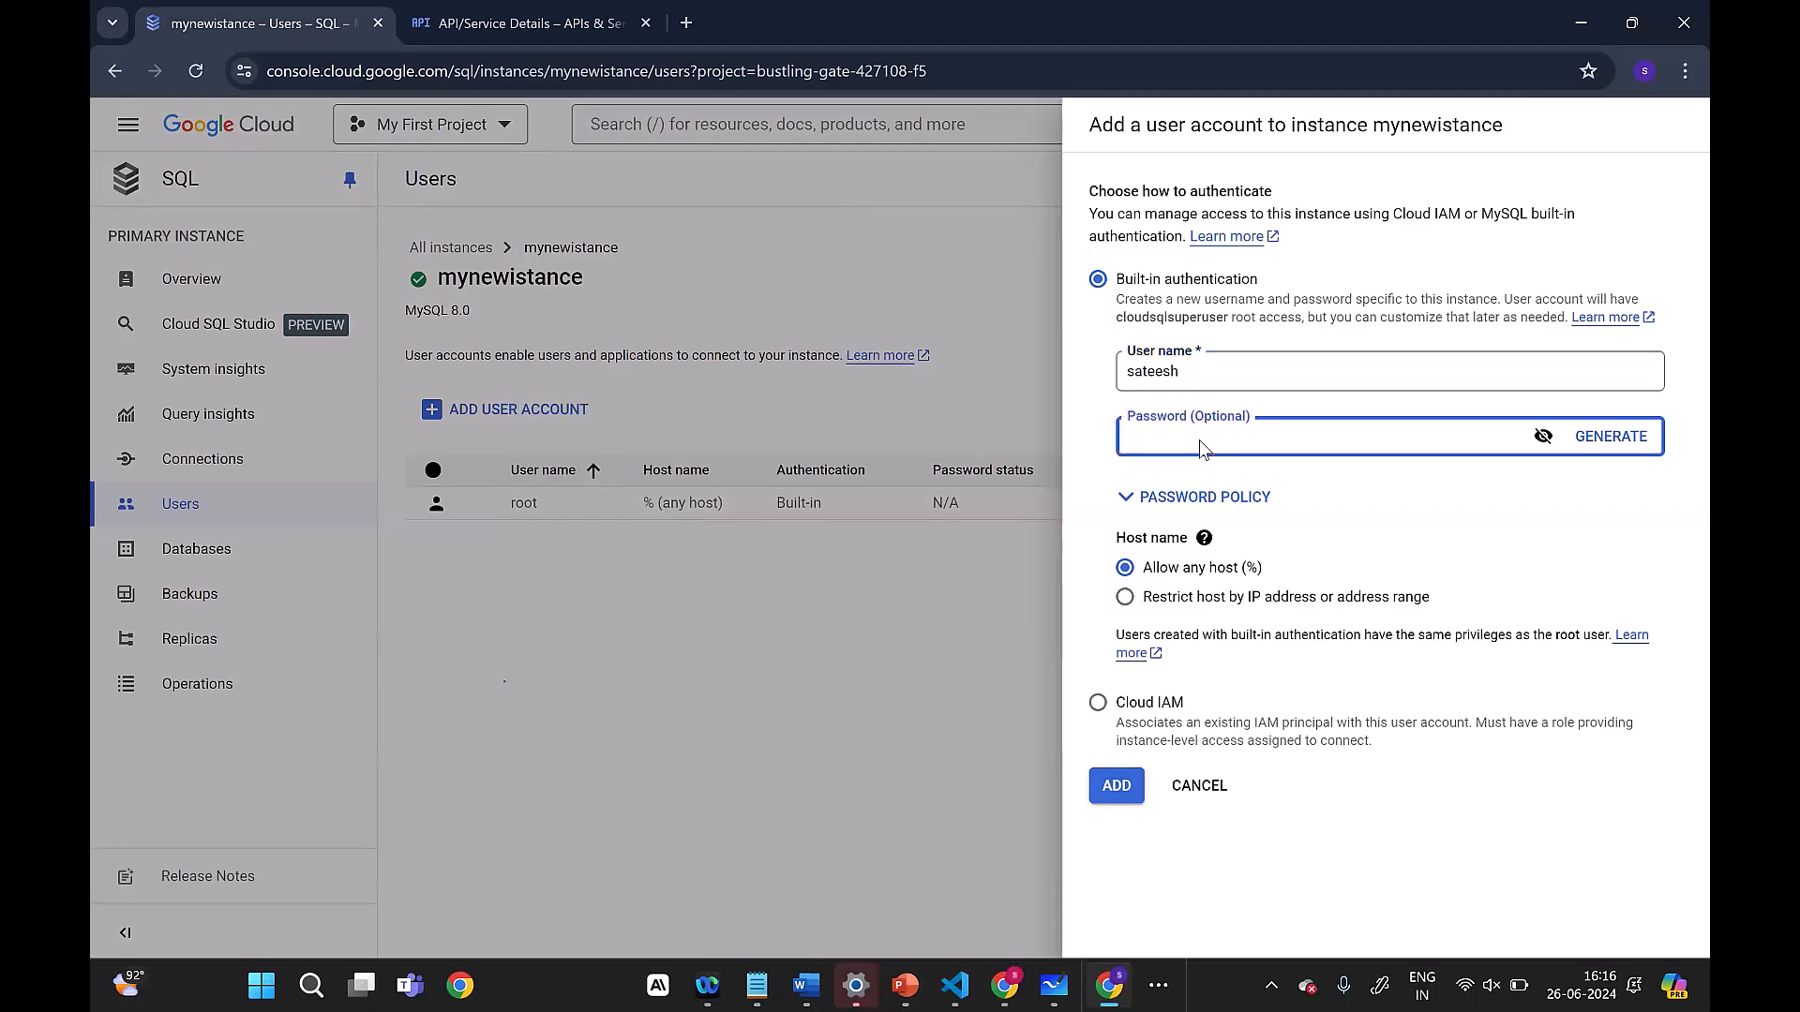
text(••)
click(1123, 795)
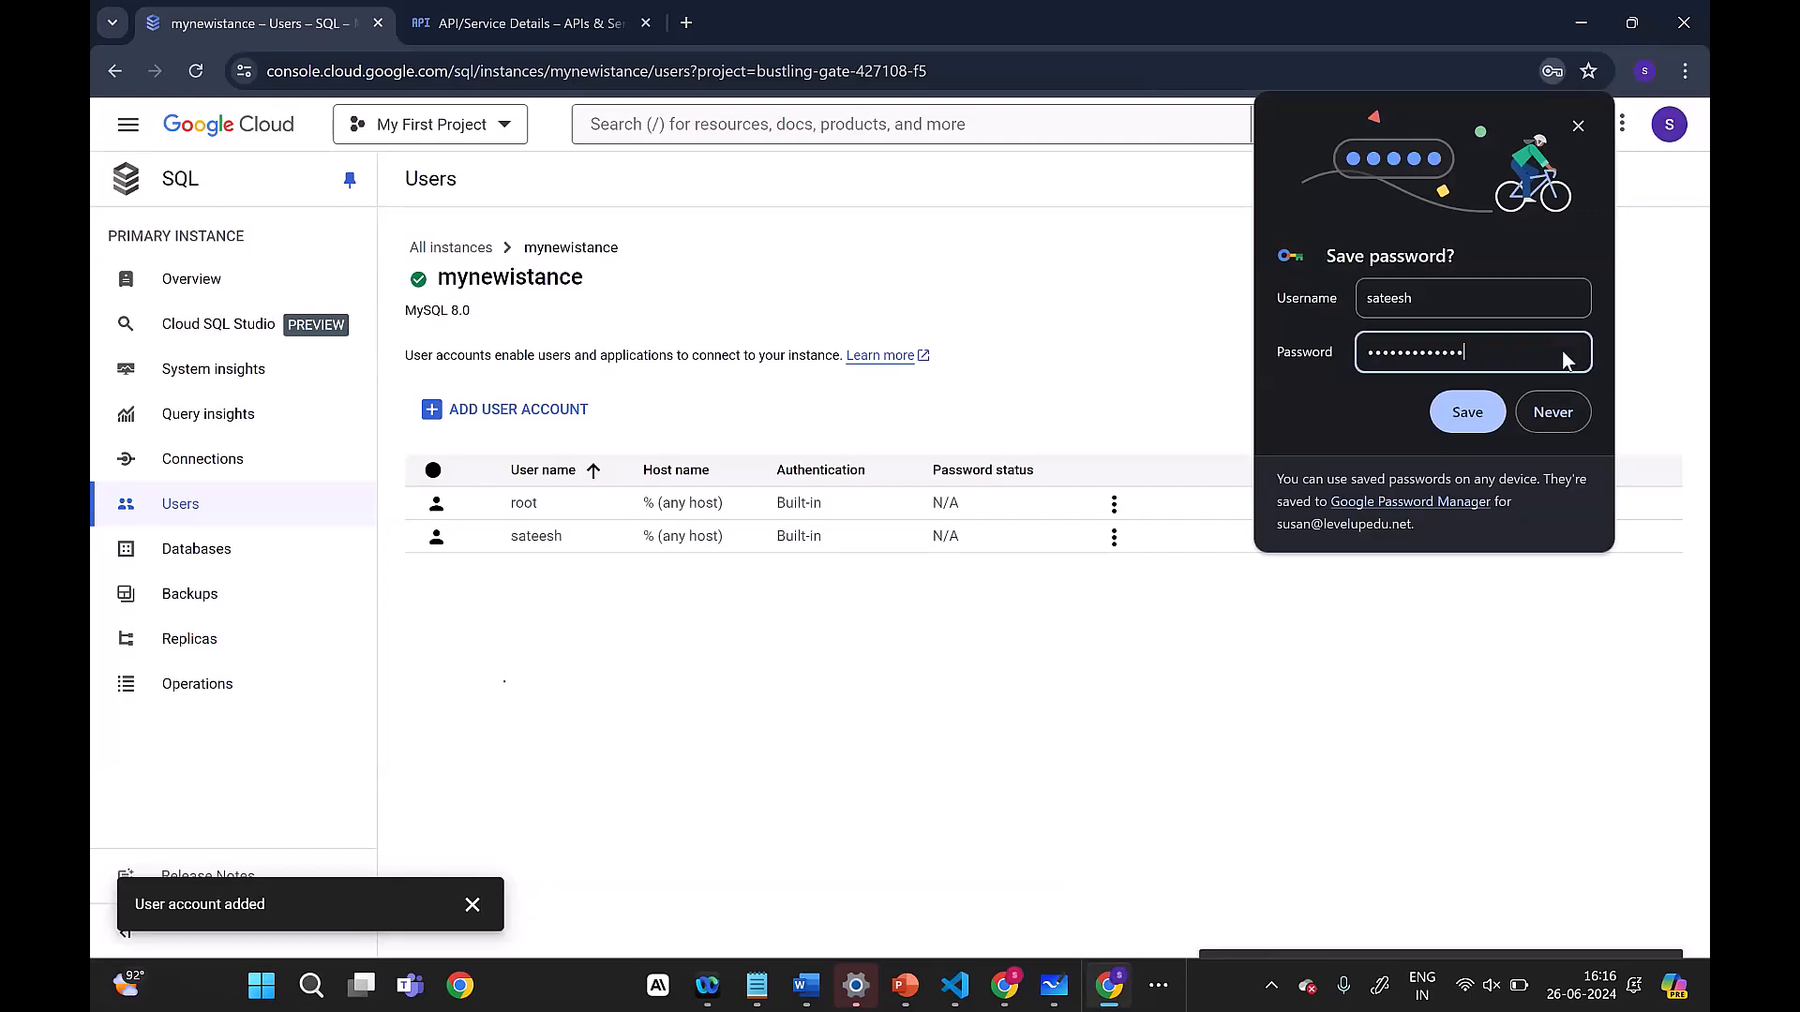
click(1562, 353)
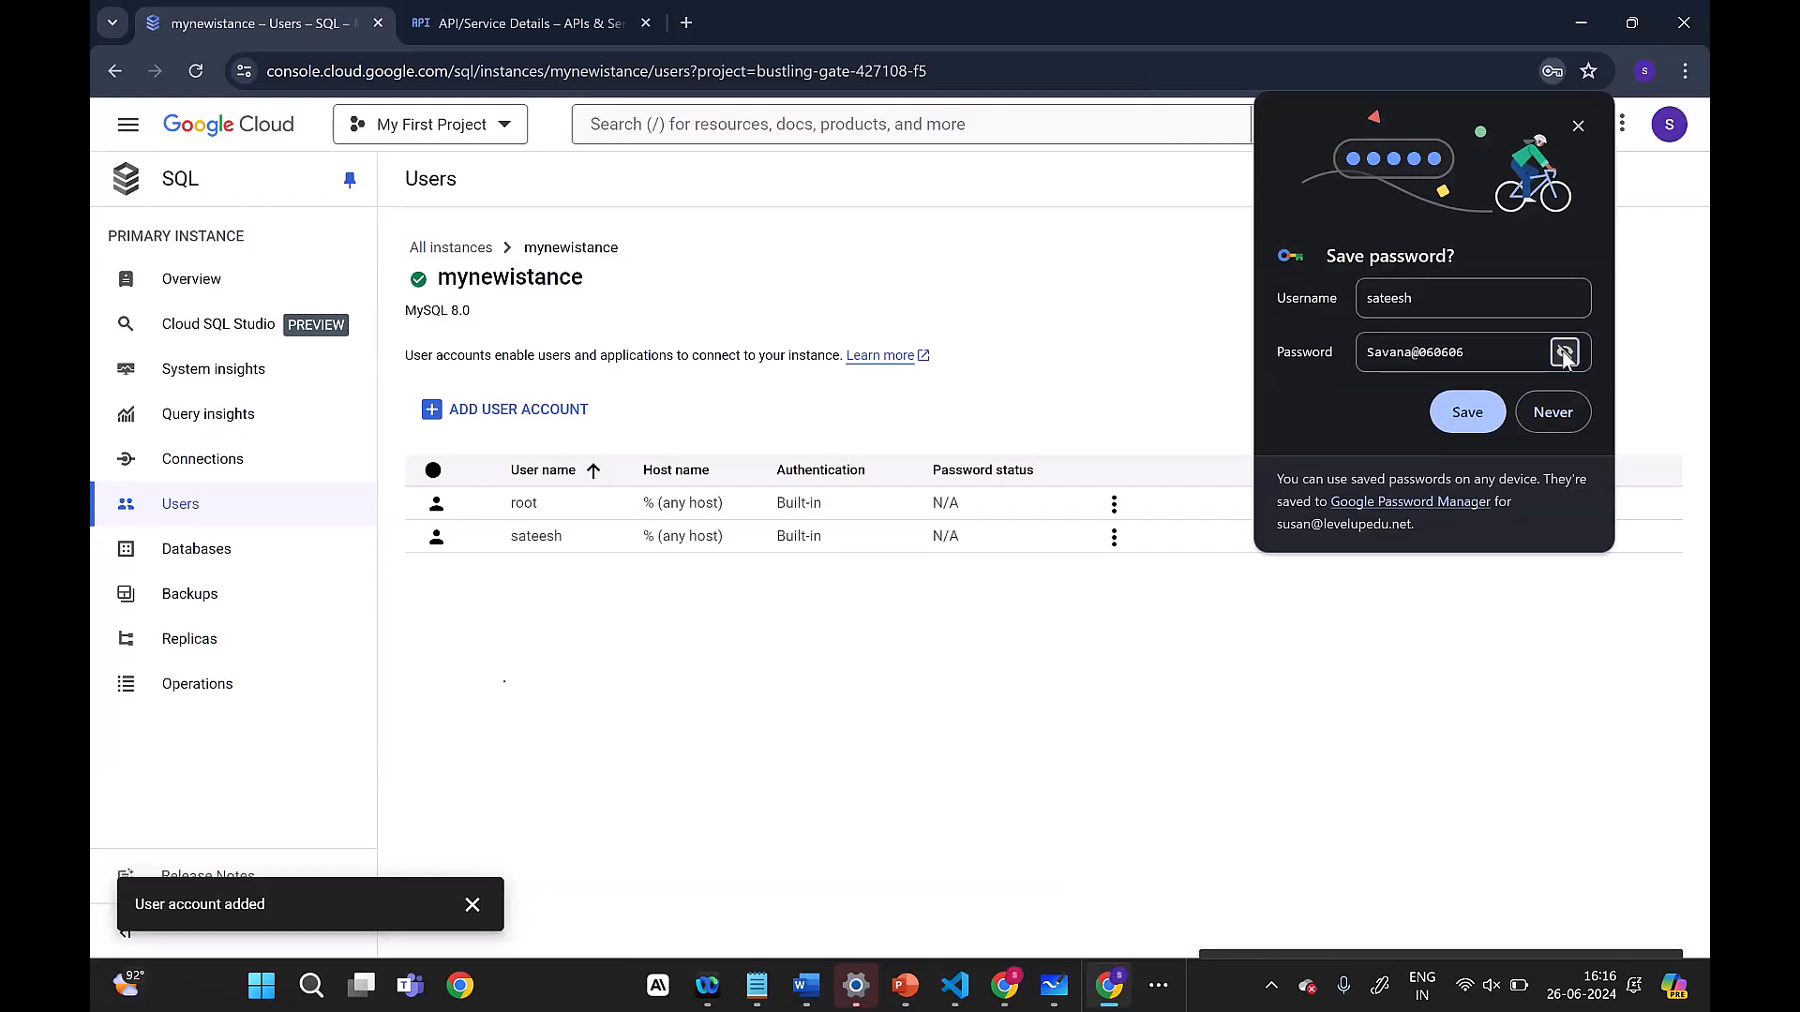
click(1543, 419)
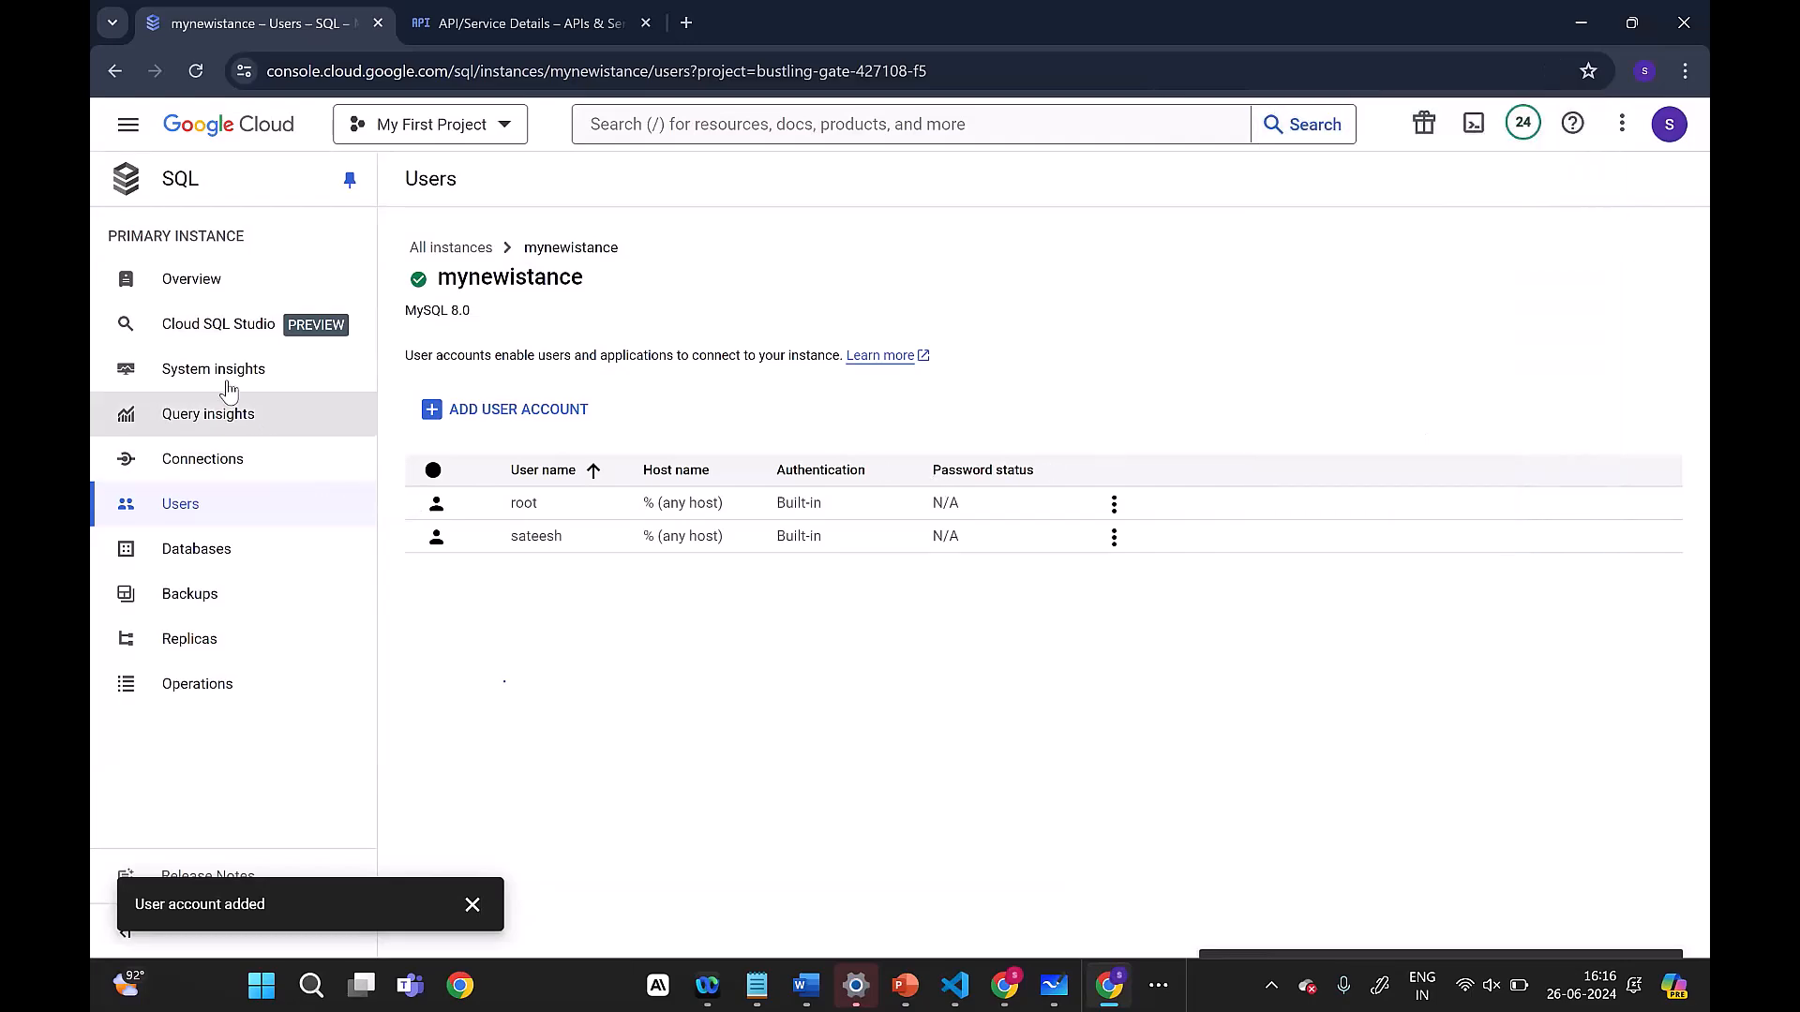
Step: Sign in to Cloud SQL Studio on the demo database as the newly added user, entering the account password
click(213, 328)
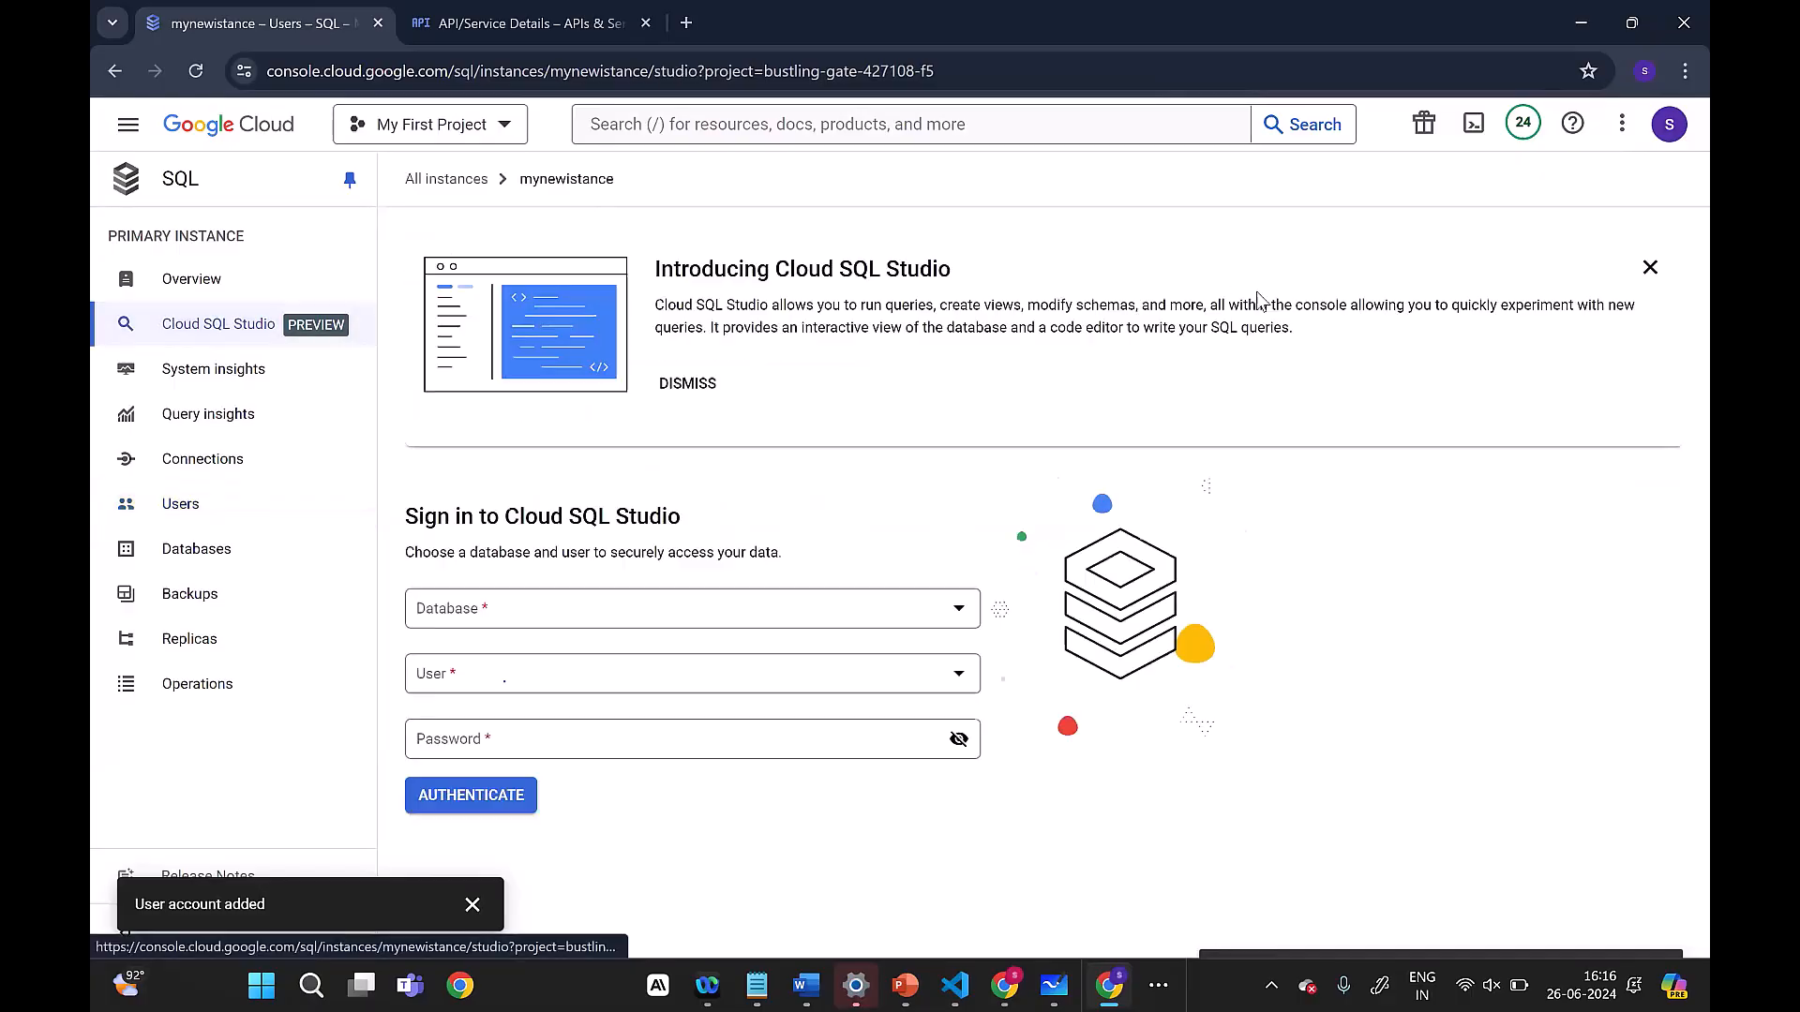
click(643, 610)
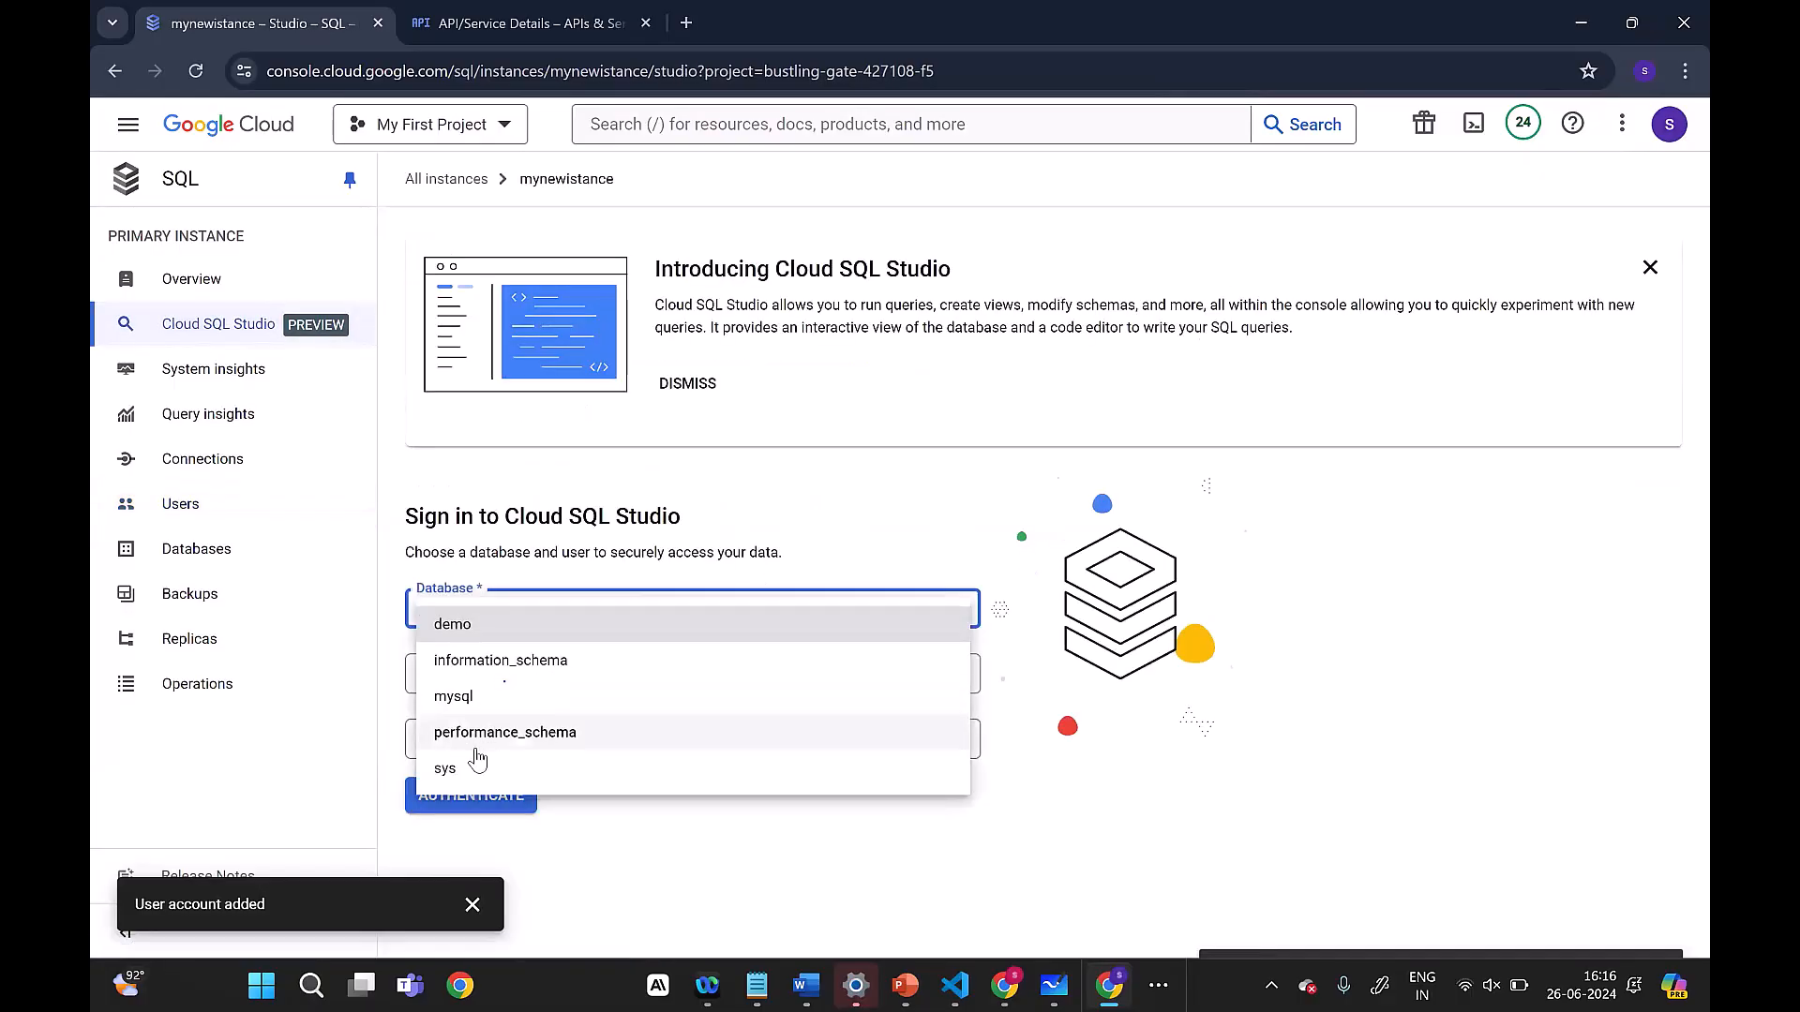
click(470, 624)
click(534, 691)
click(534, 689)
click(513, 747)
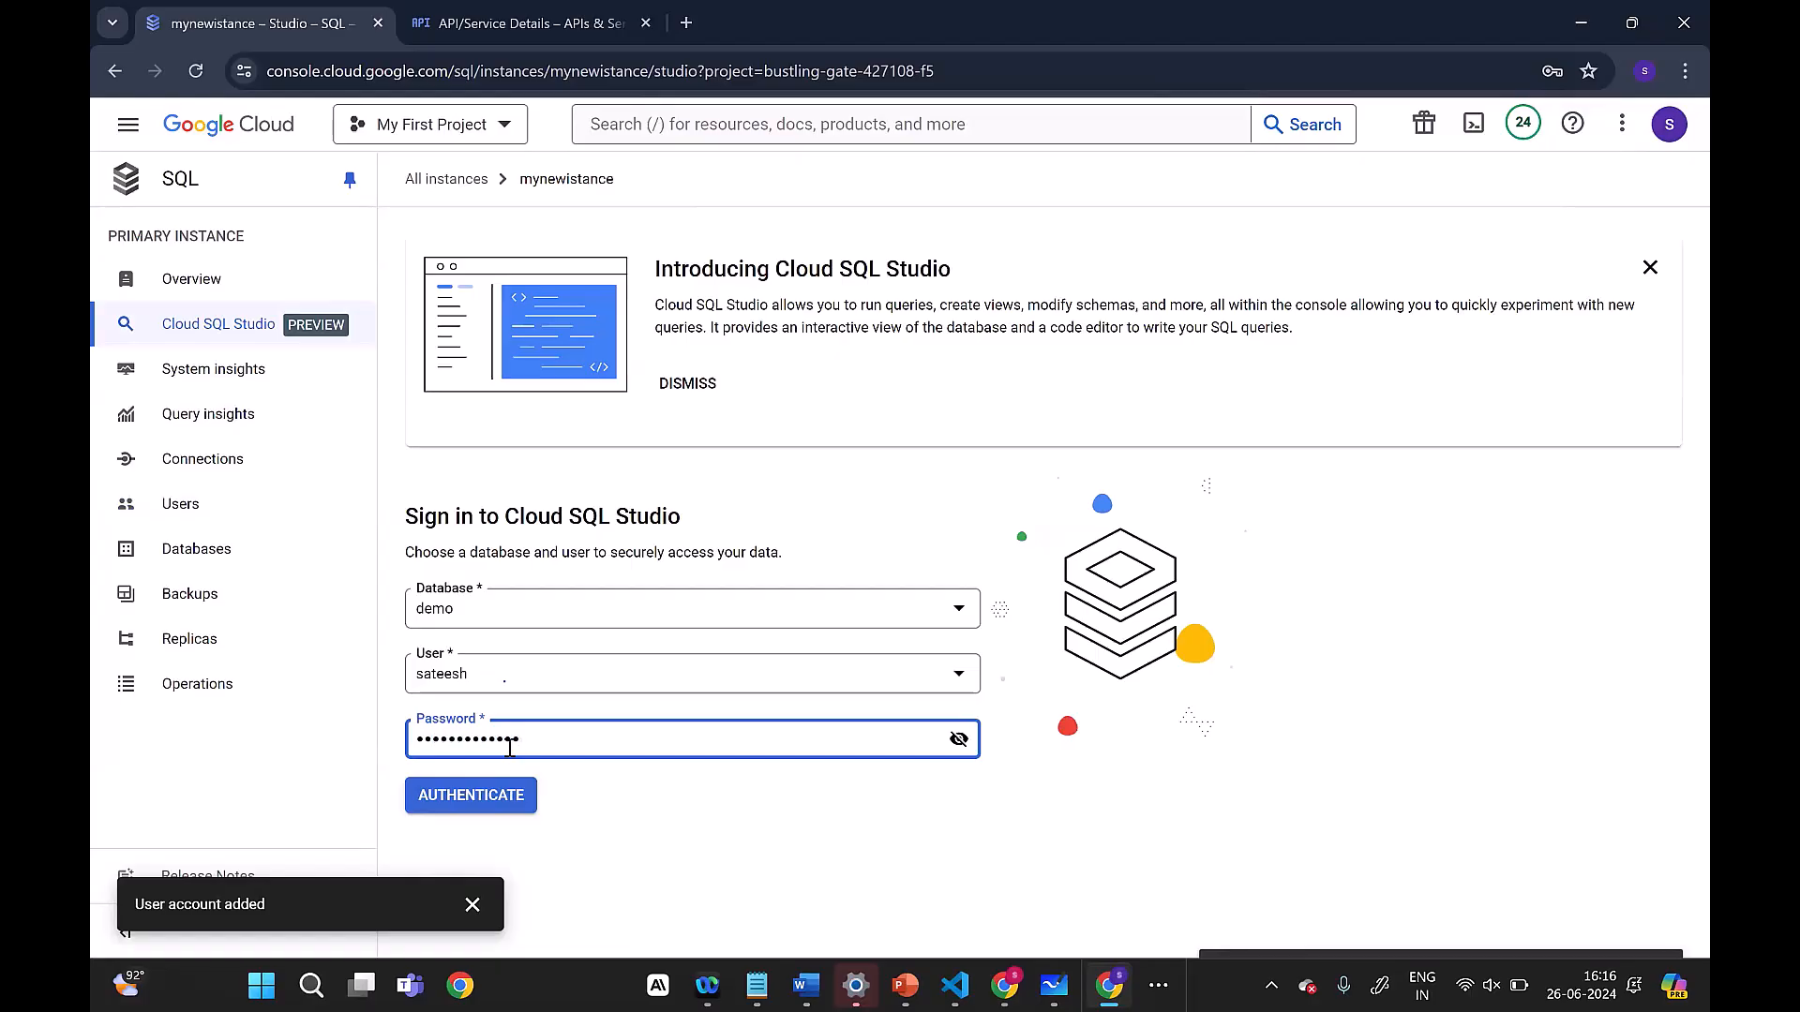
click(499, 790)
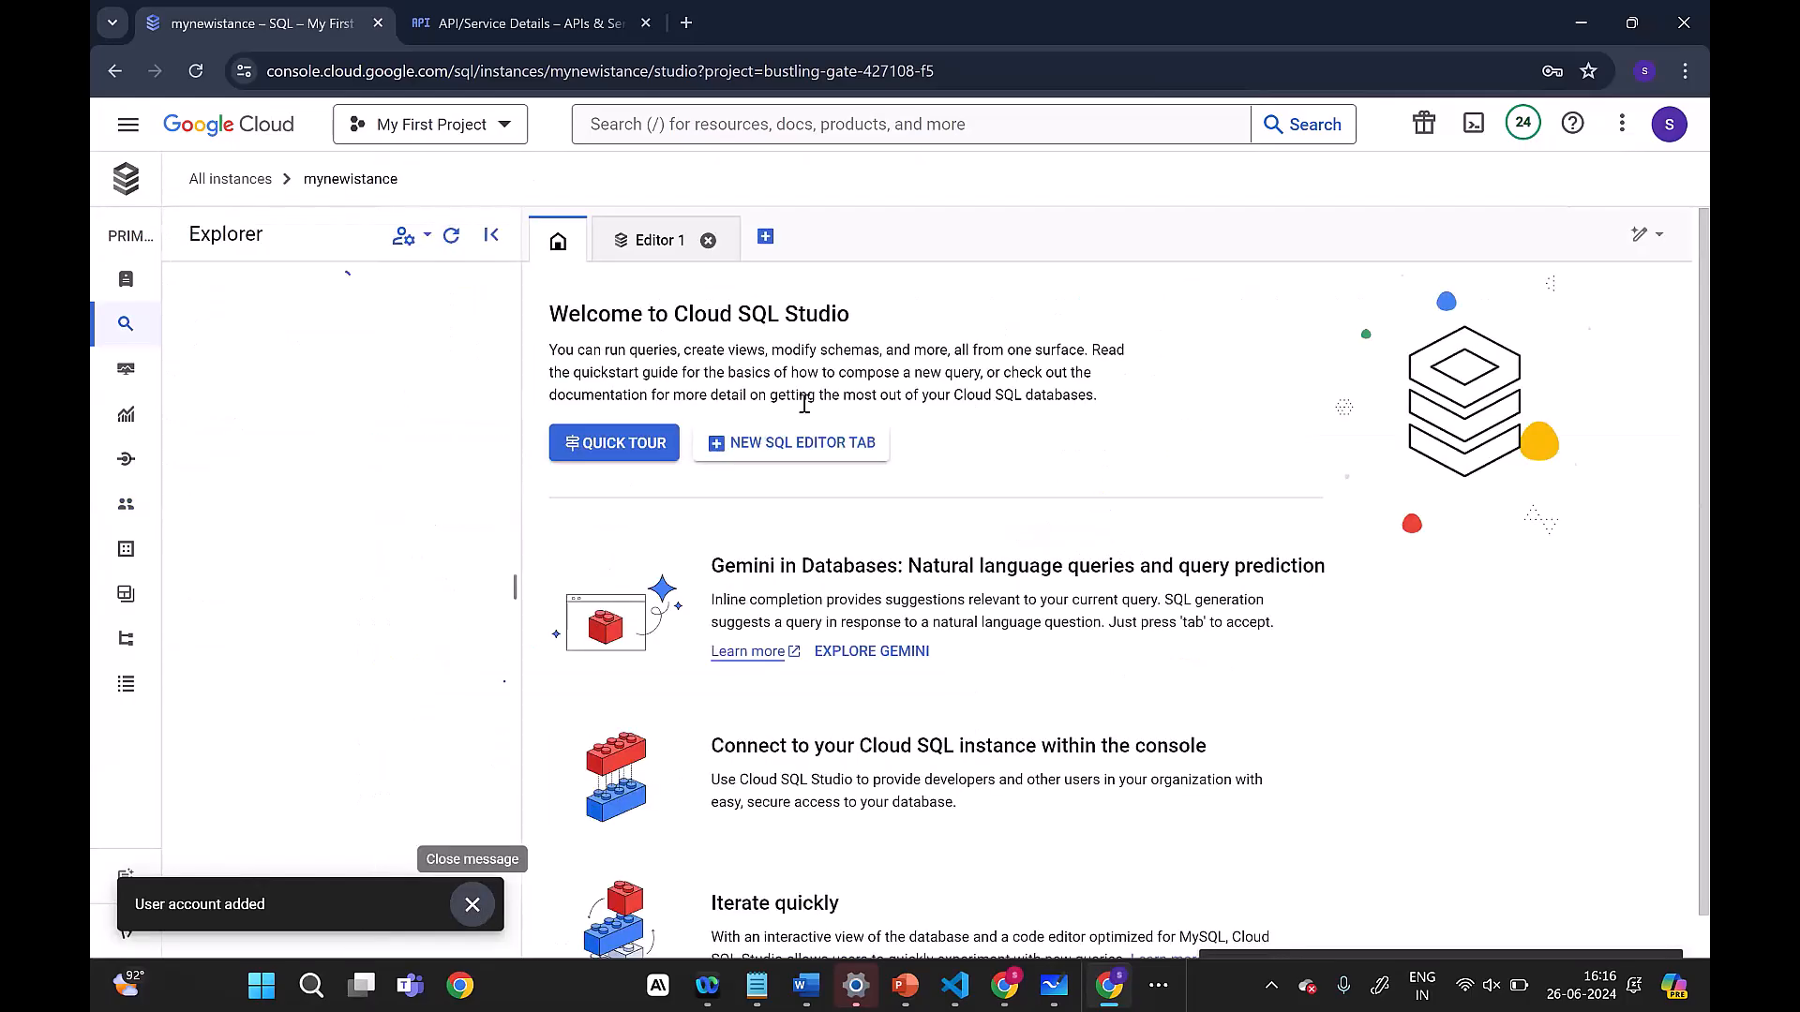
click(473, 907)
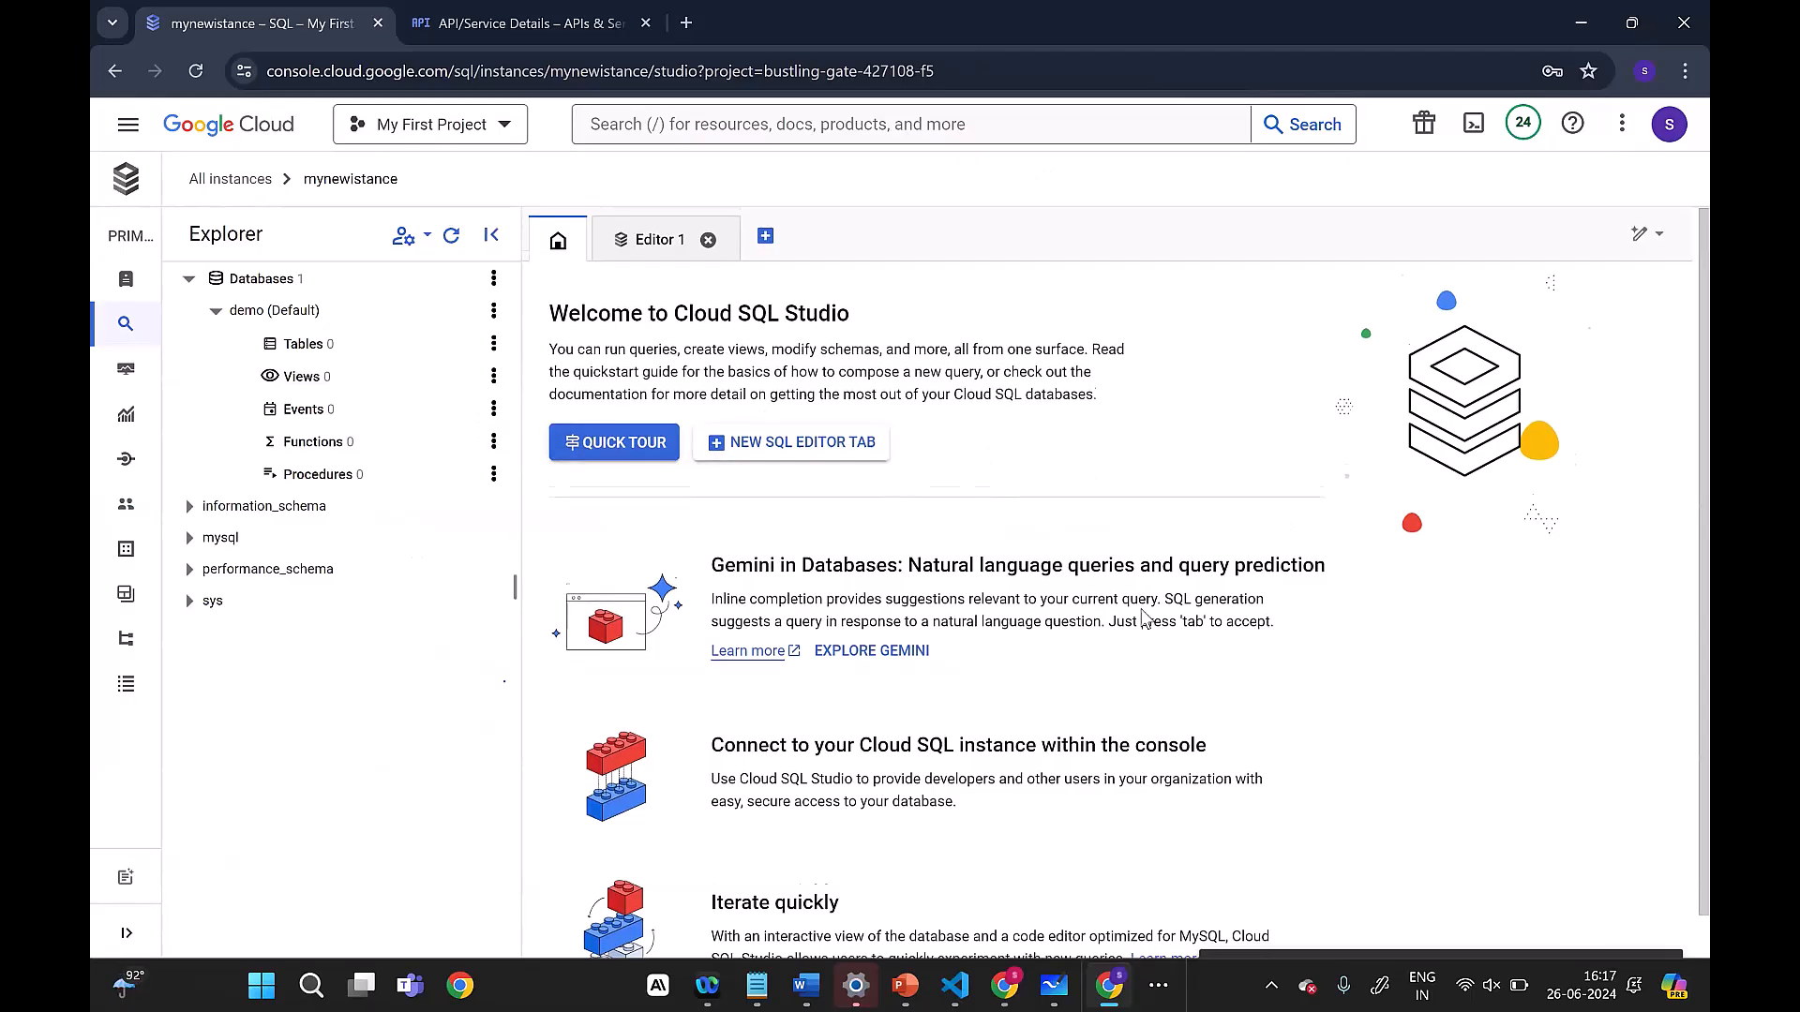
Step: Generate a CREATE TABLE template for the demo database and try to run it with its placeholders unedited
scroll(1143, 607, down, 1)
scroll(1134, 698, up, 1)
scroll(1134, 698, down, 1)
scroll(1125, 703, up, 1)
mouse_move(187, 337)
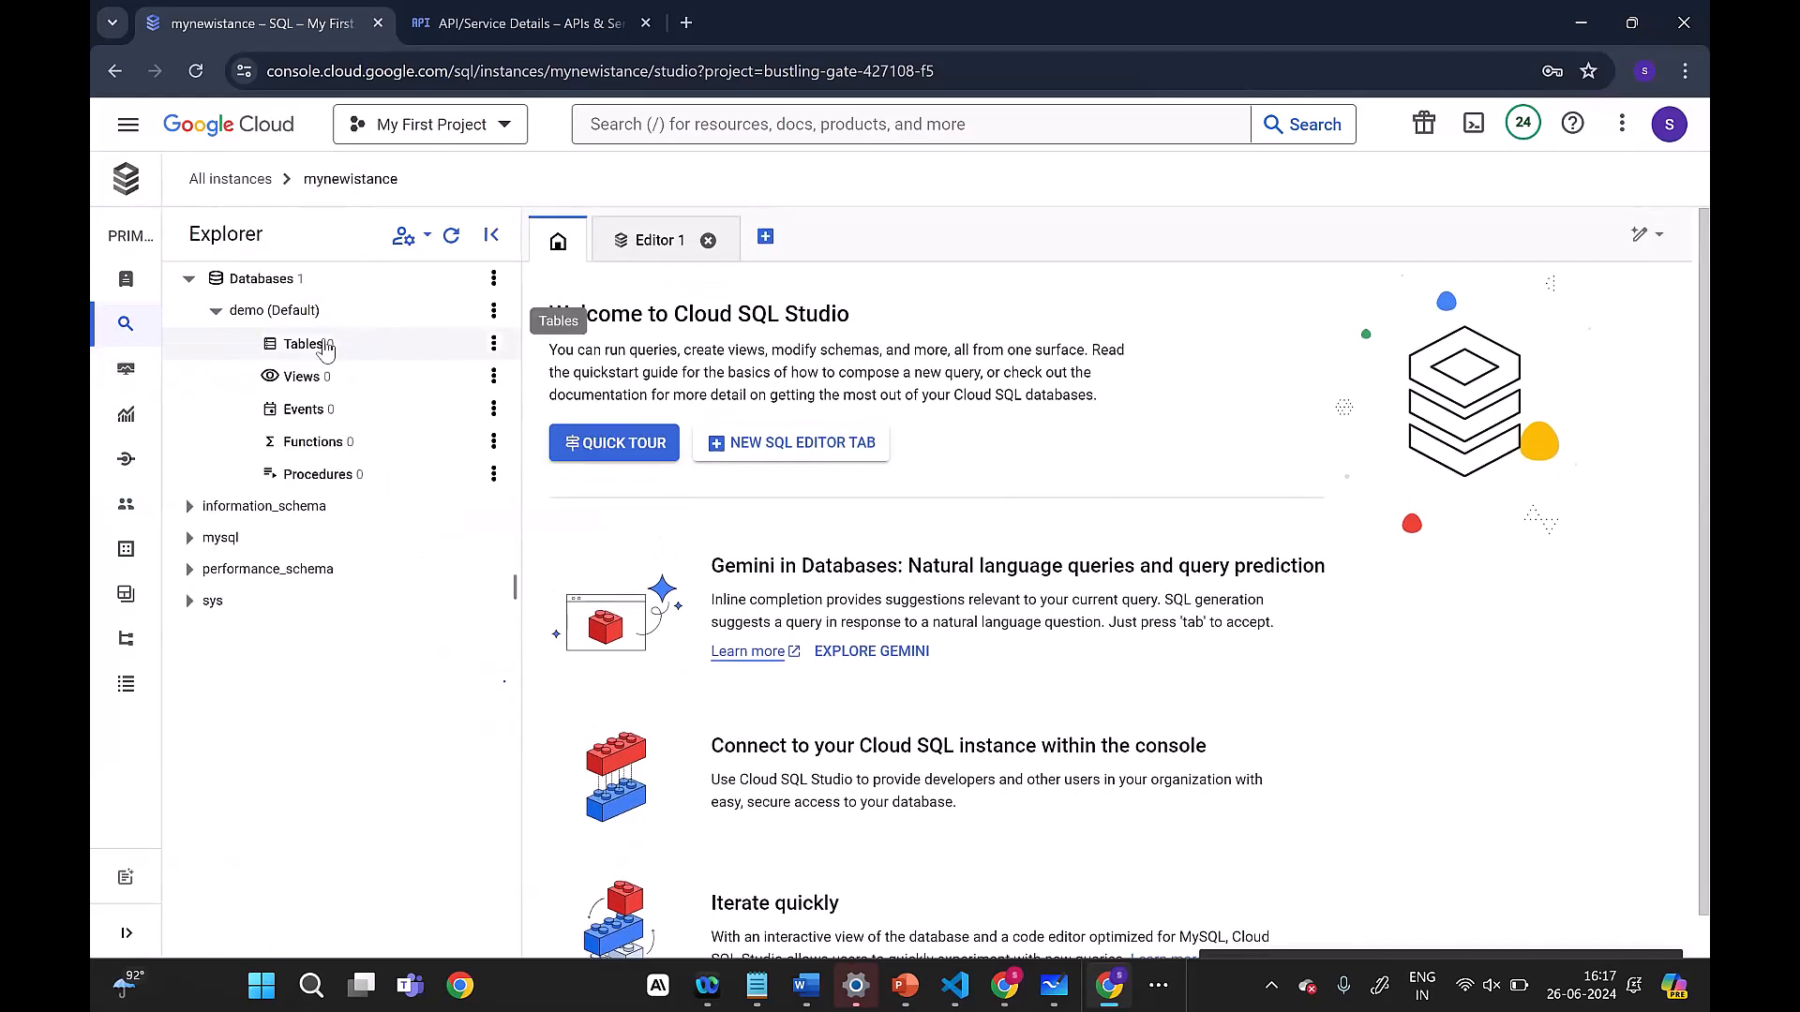
right_click(491, 347)
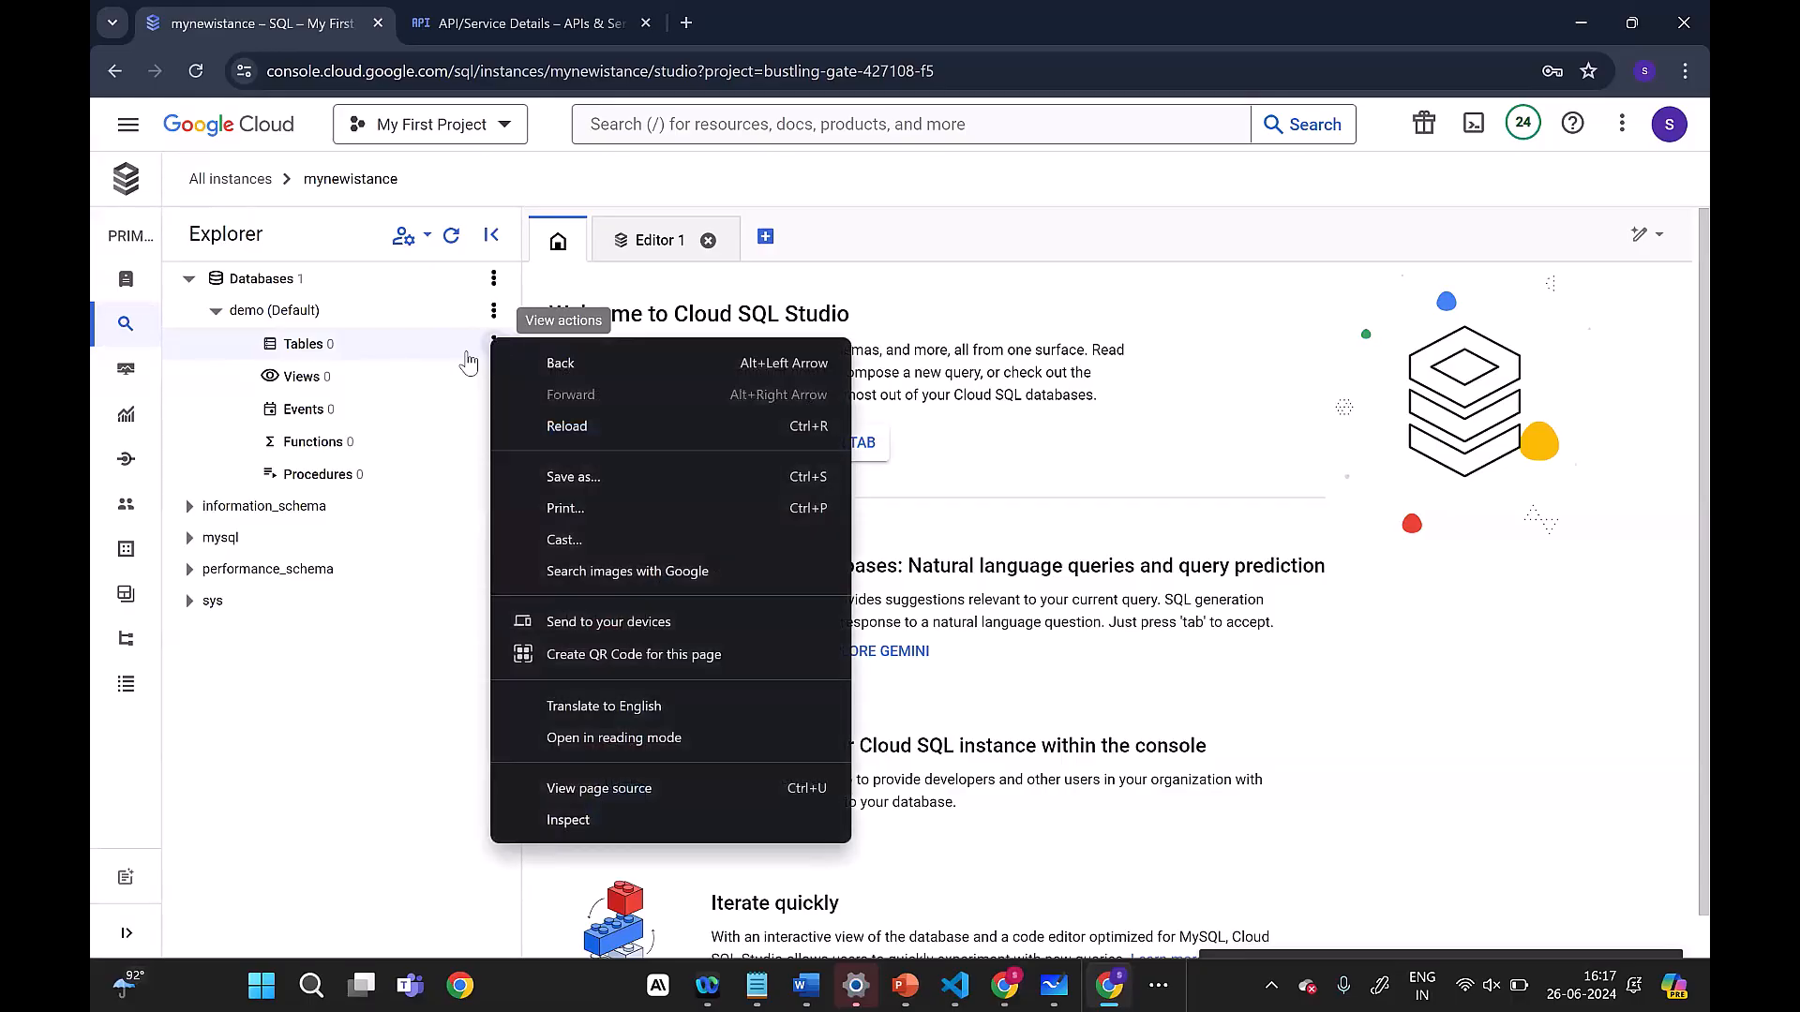
key(Escape)
click(491, 345)
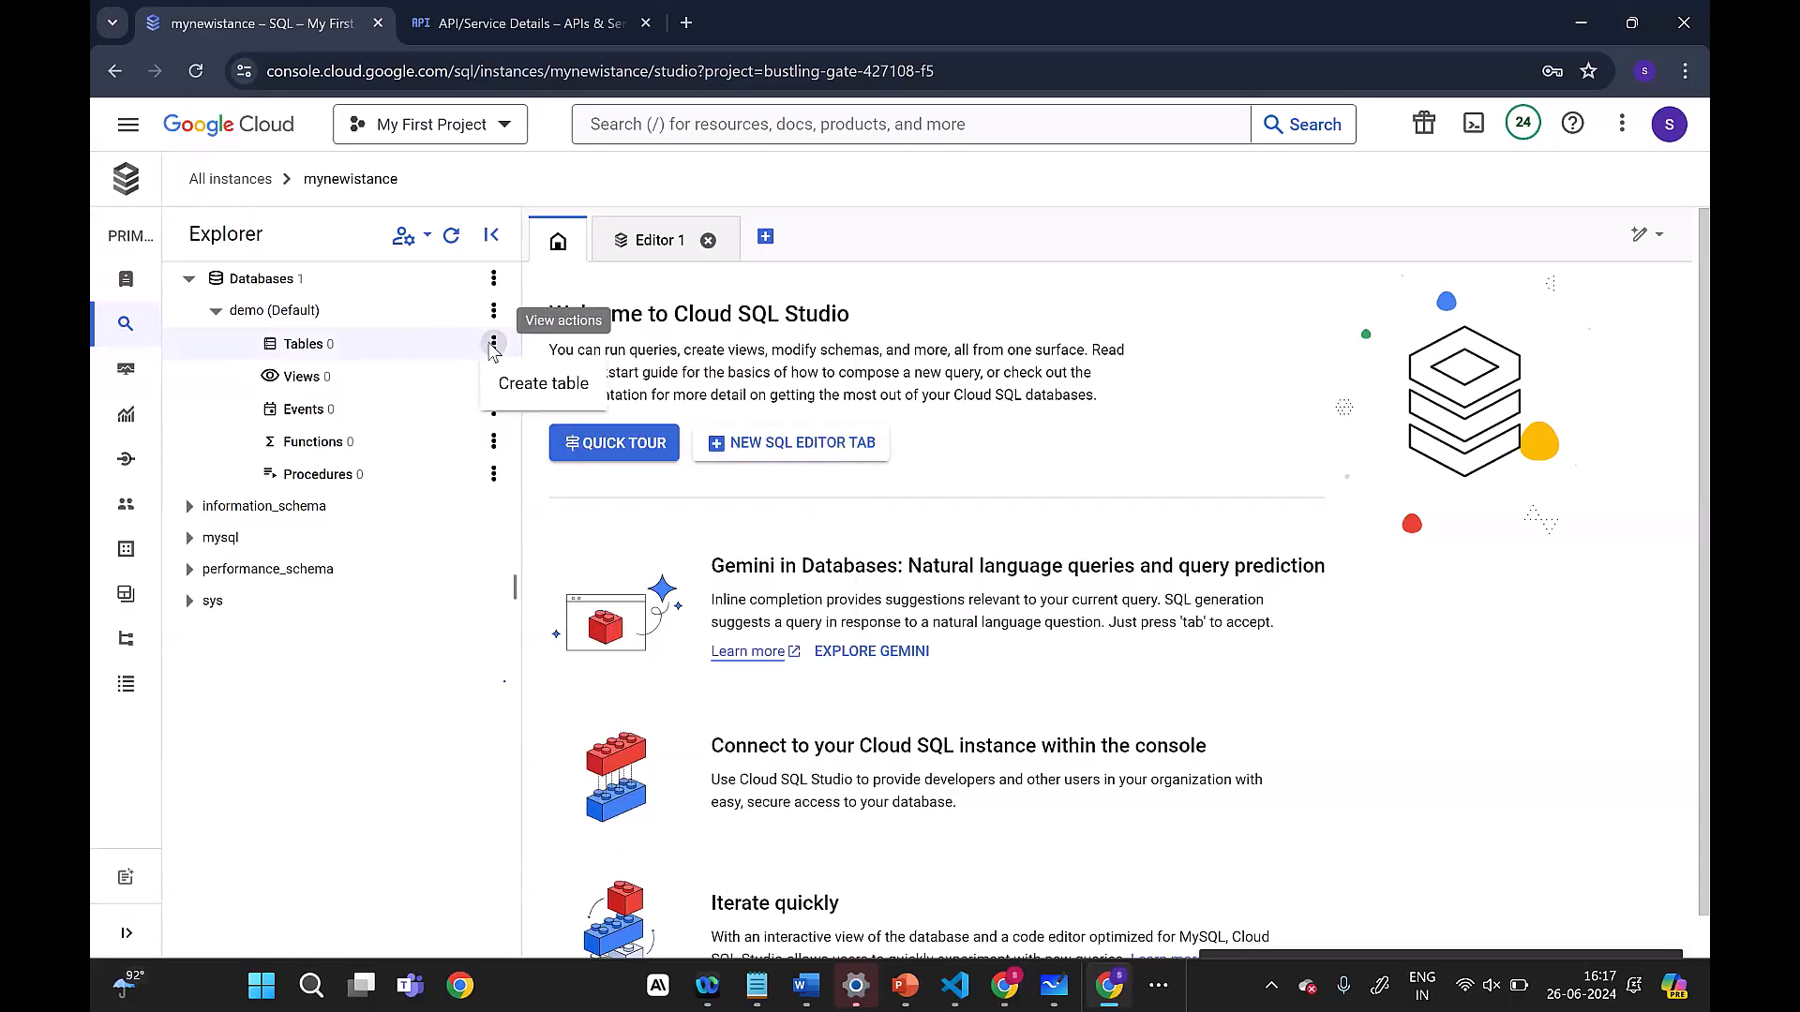
click(542, 384)
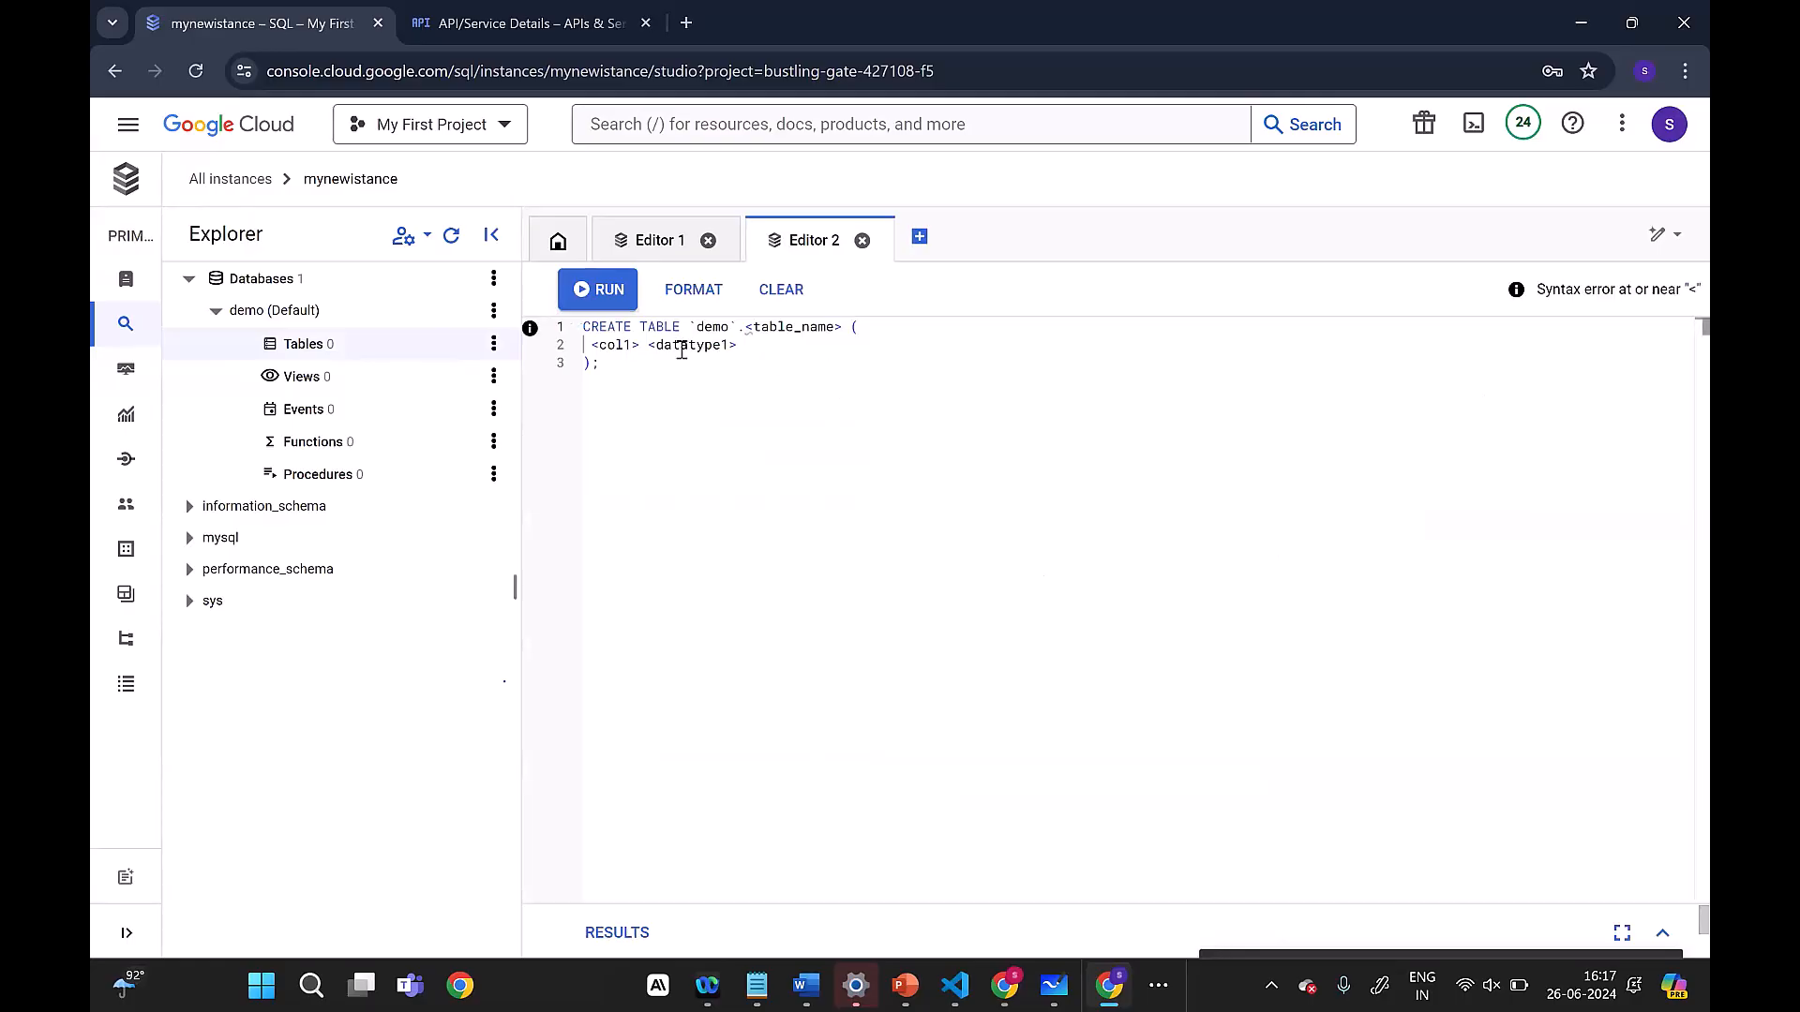
click(600, 293)
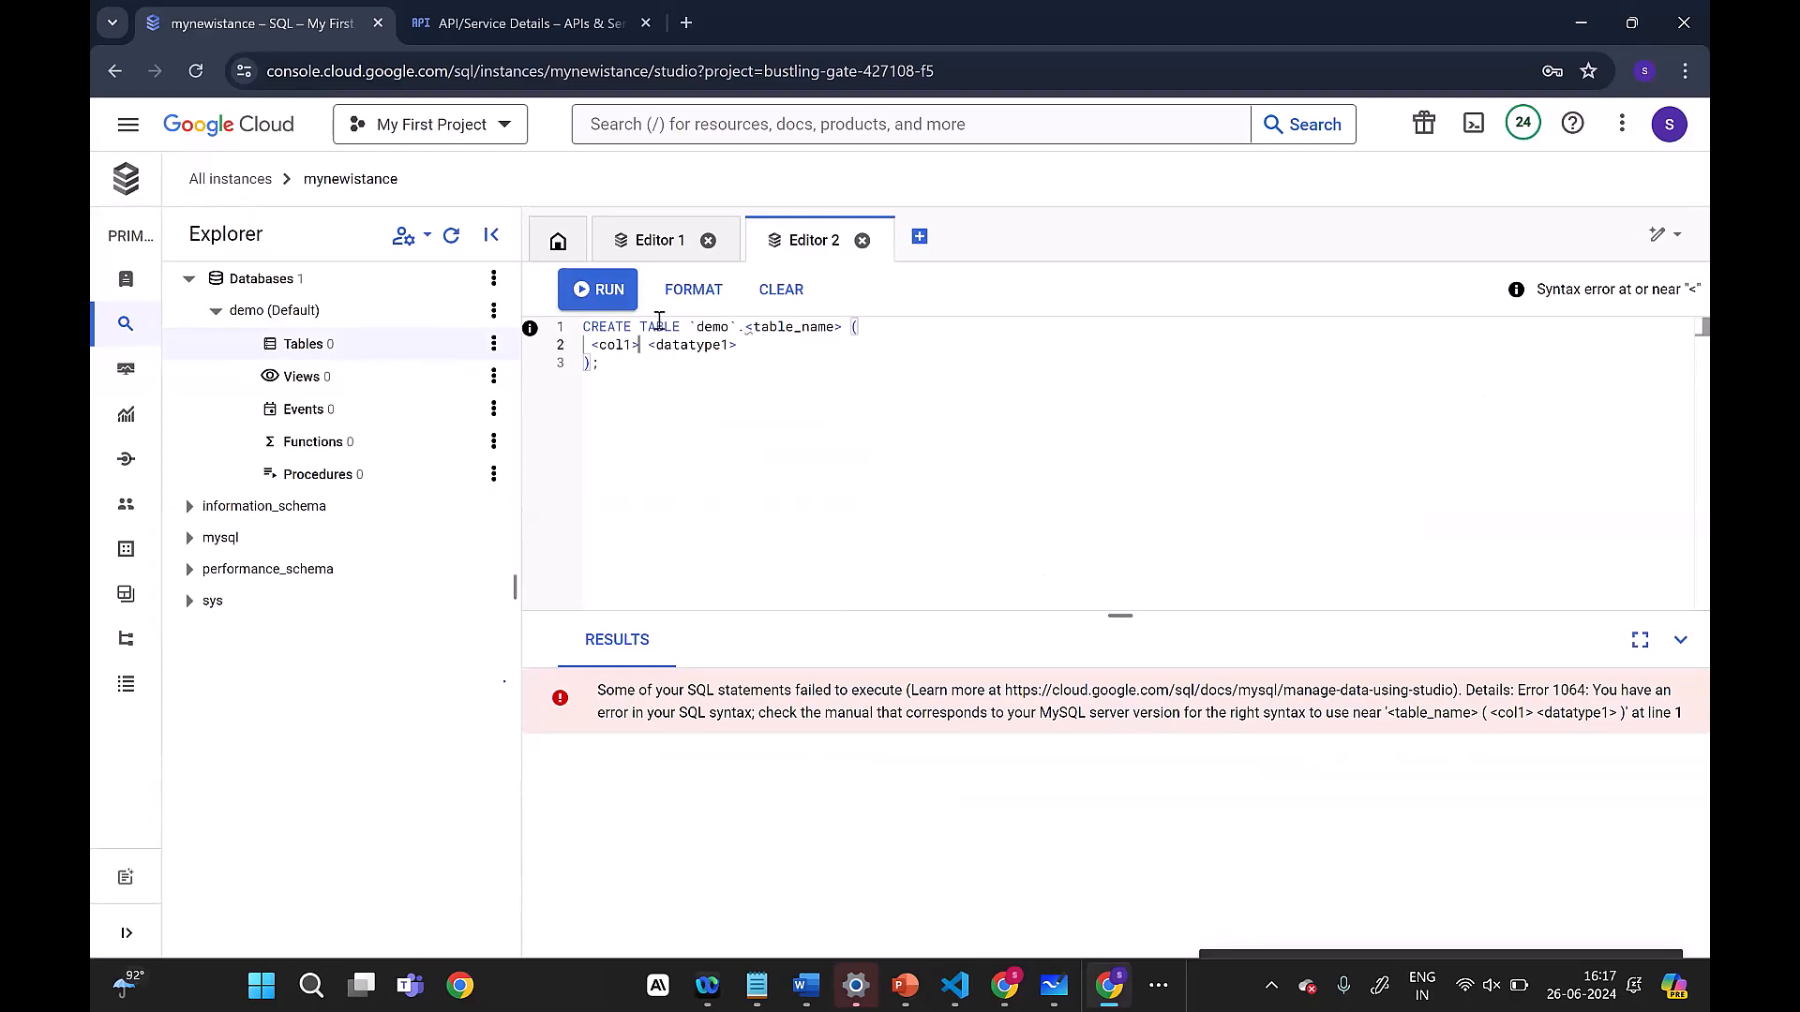
Step: Replace the placeholder column and data type in the CREATE TABLE statement with id INT
key(BackSpace)
key(BackSpace)
key(BackSpace)
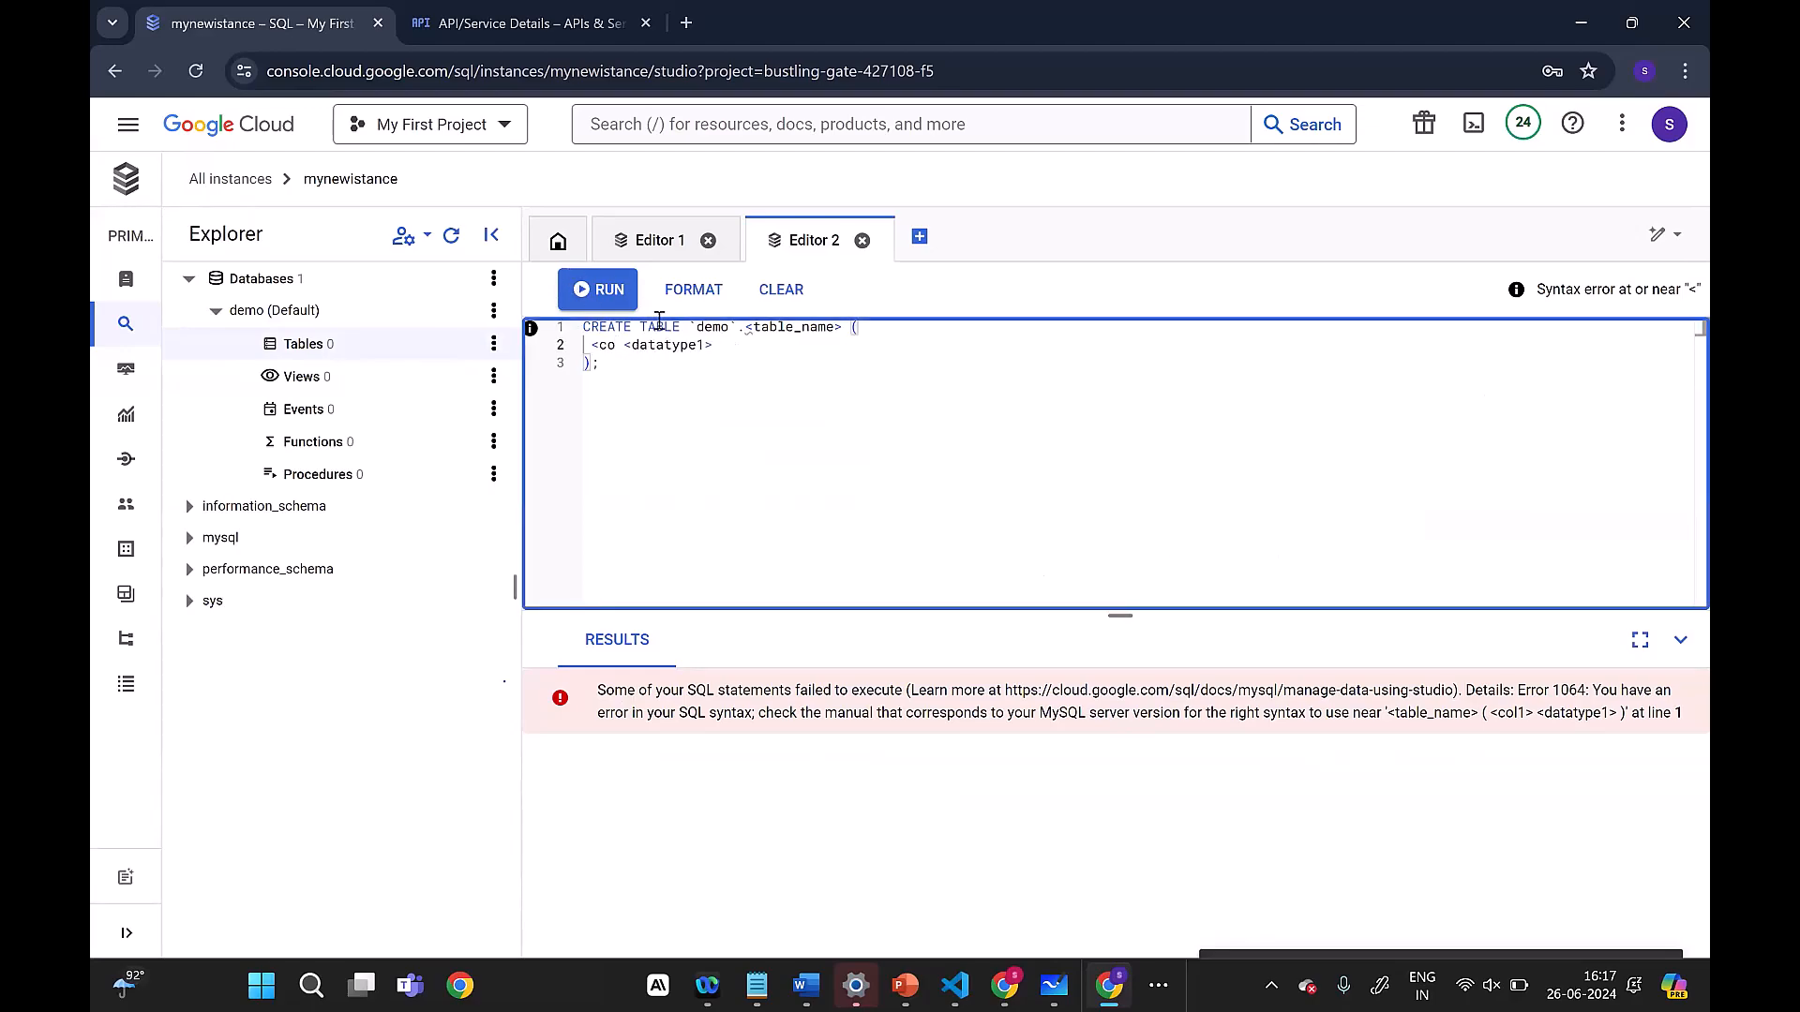
key(BackSpace)
key(BackSpace)
key(BackSpace)
text(id)
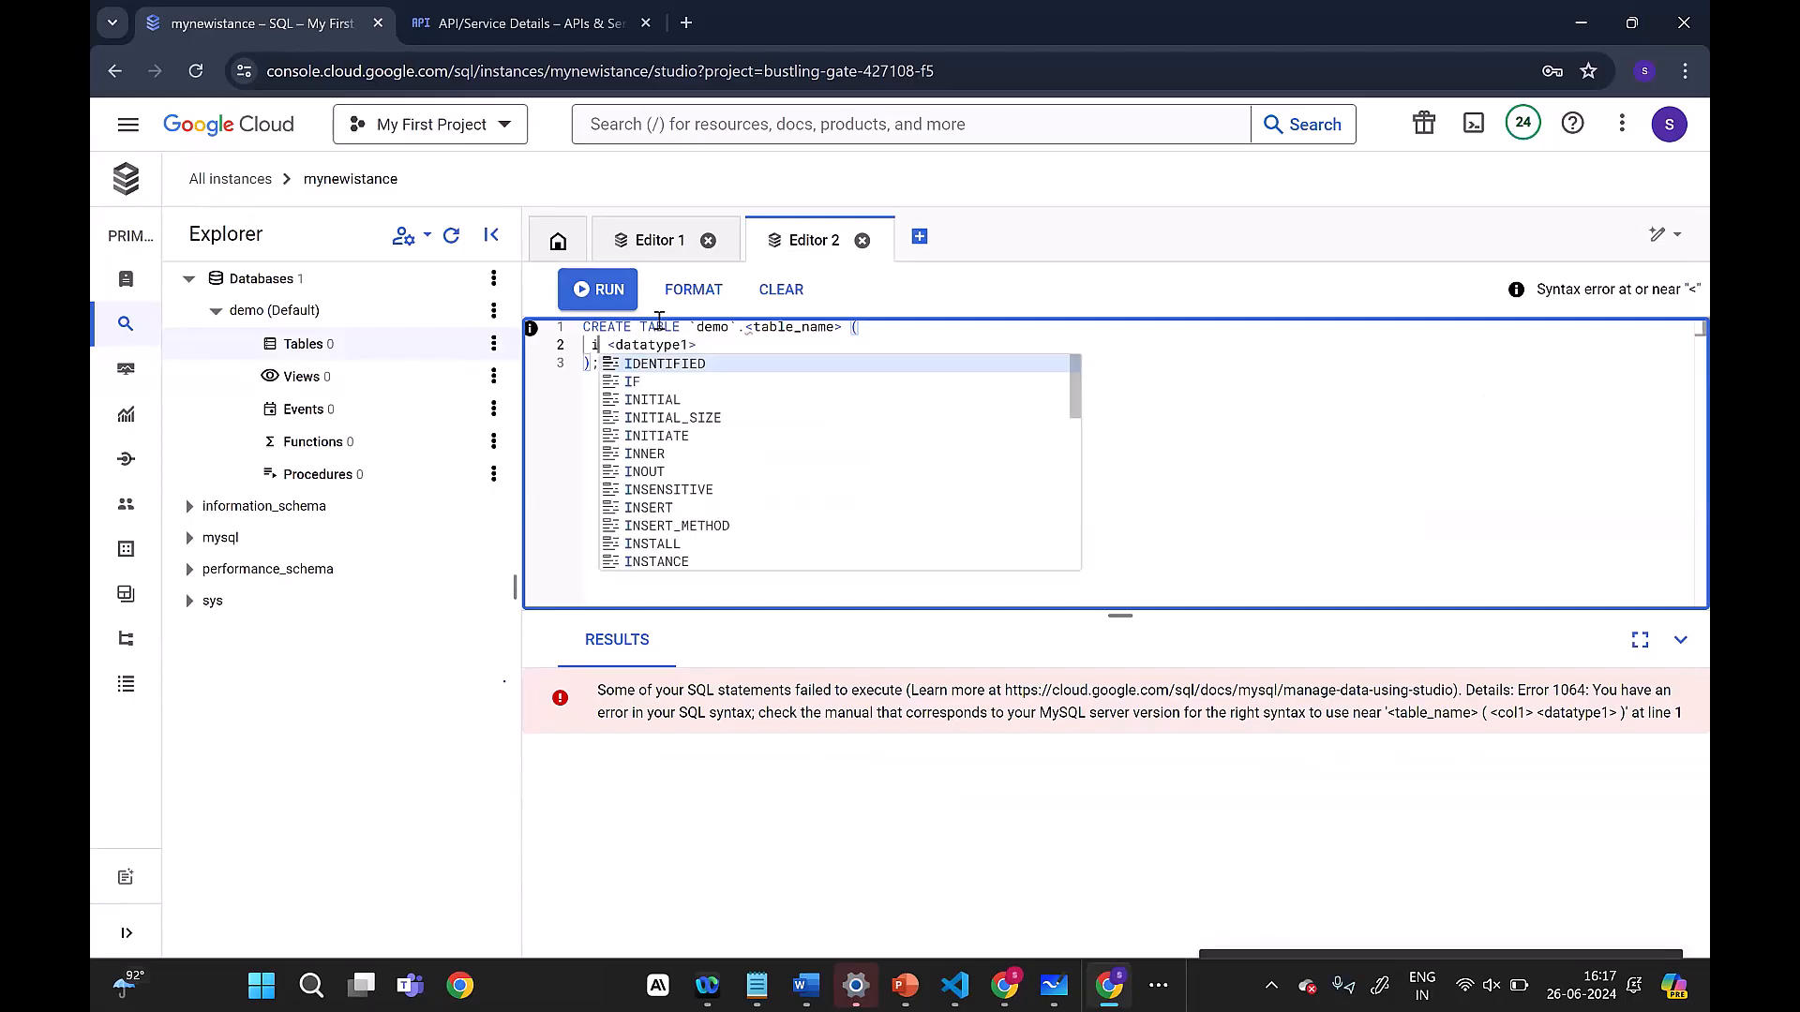
key(Right)
key(Right)
key(Right)
key(Right)
key(Right)
key(BackSpace)
key(BackSpace)
key(BackSpace)
key(BackSpace)
key(BackSpace)
key(BackSpace)
key(BackSpace)
key(BackSpace)
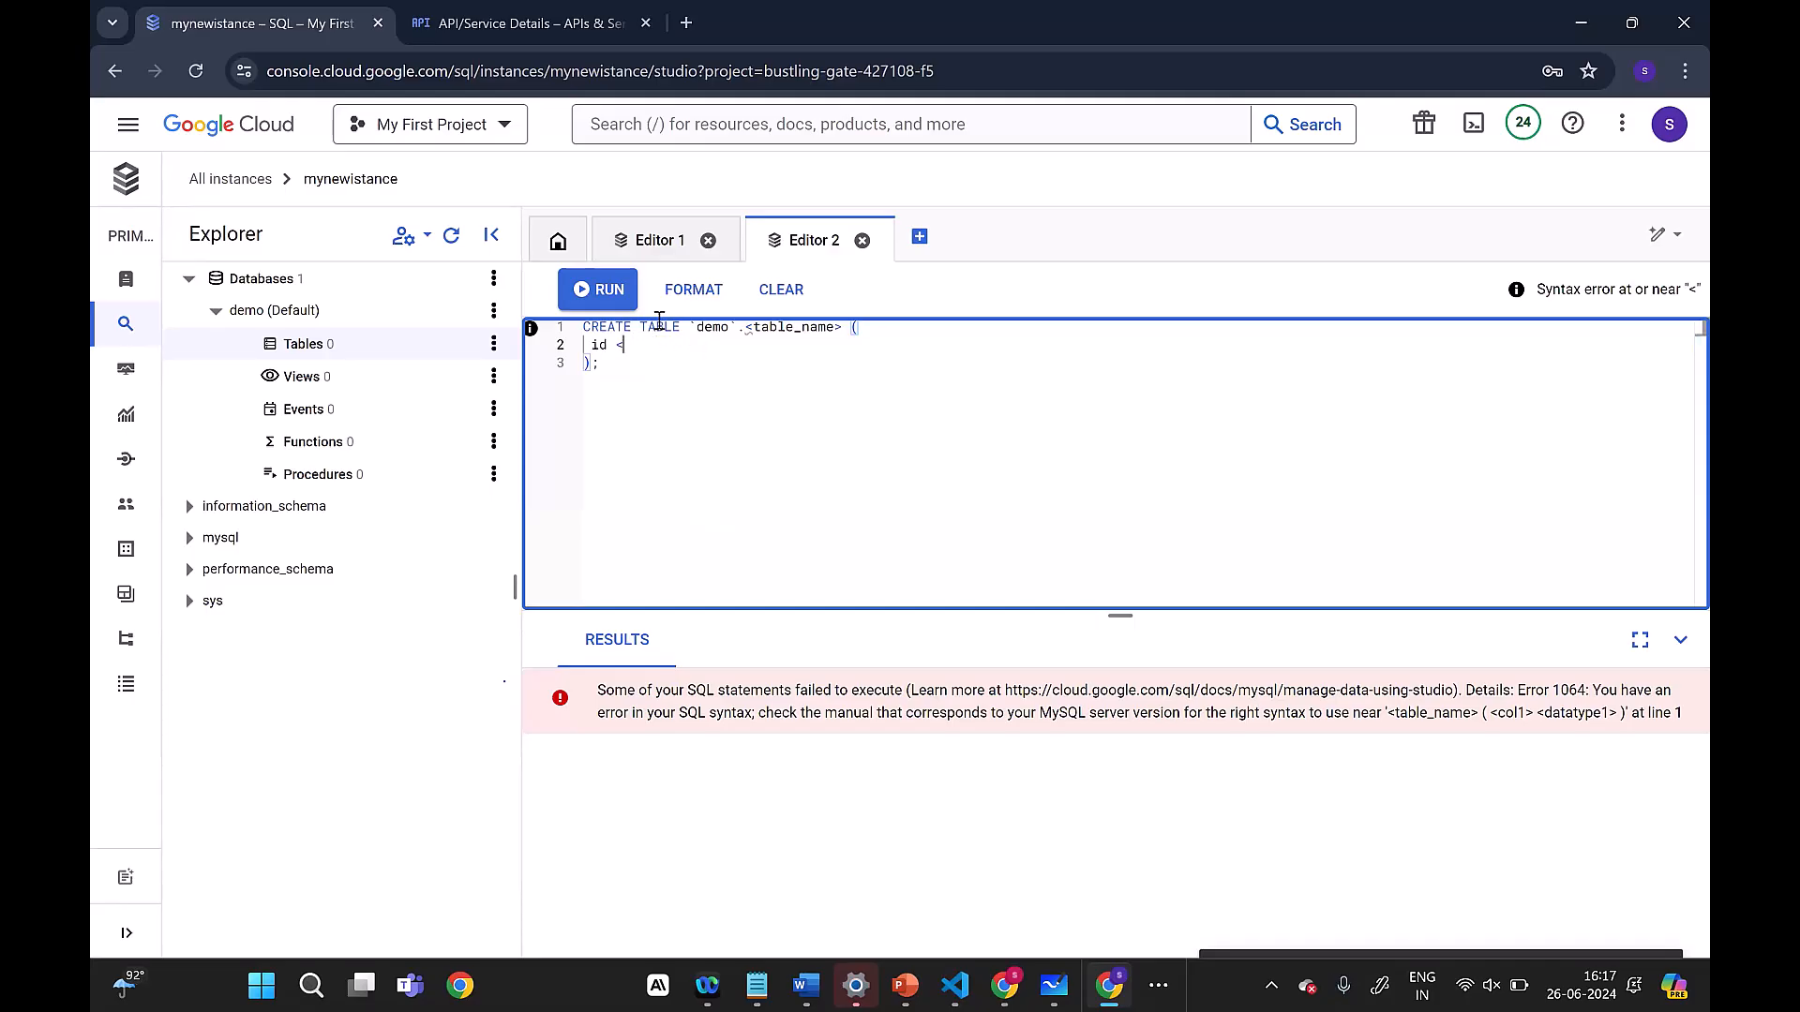
text(int)
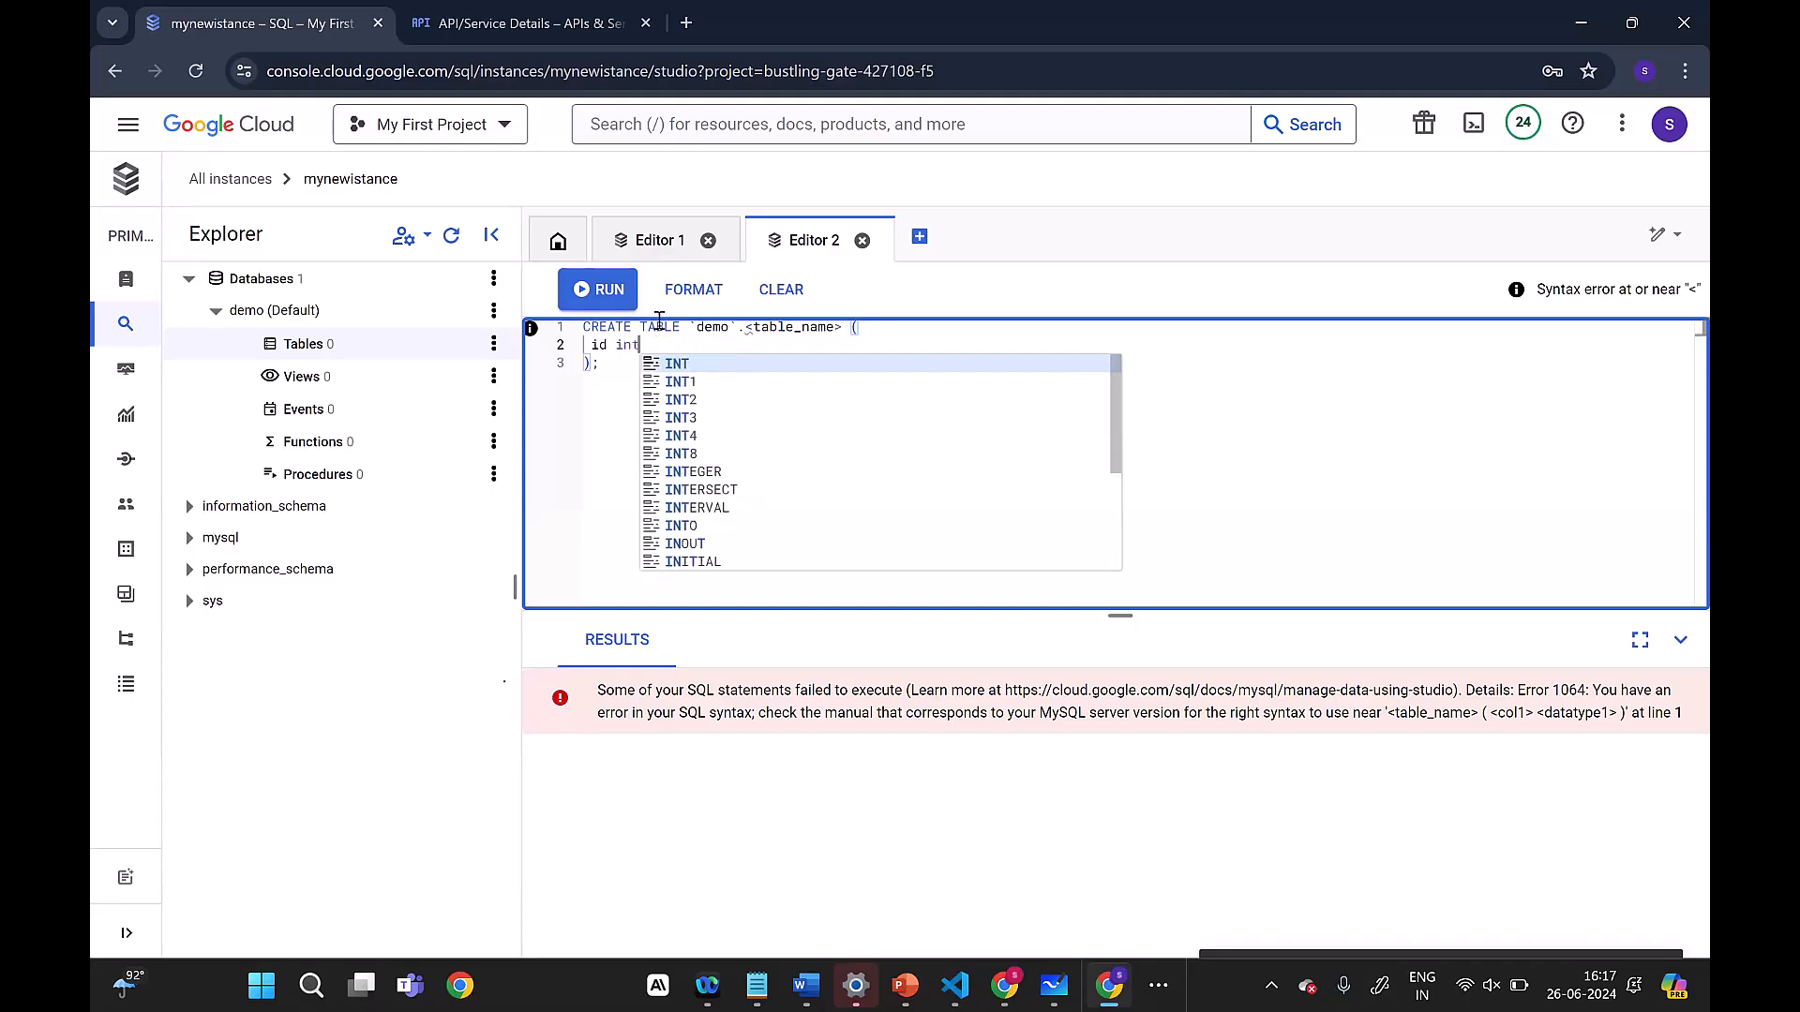
click(679, 368)
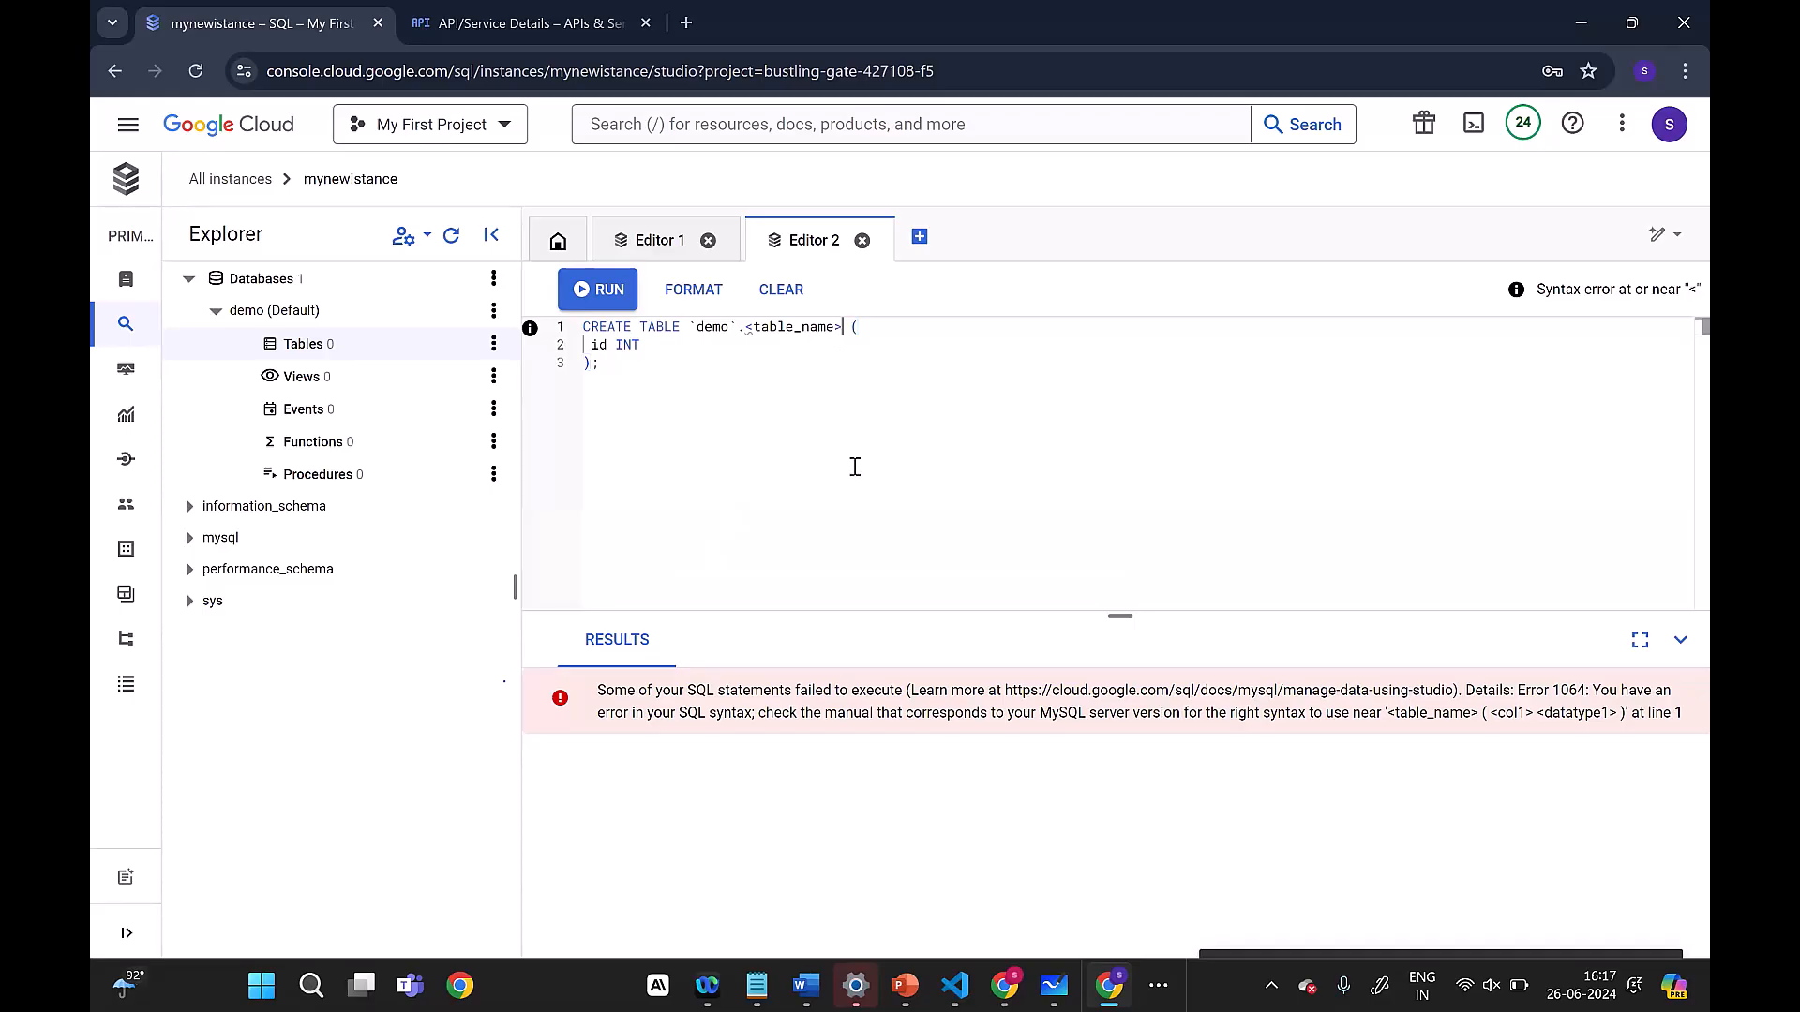
Step: Remove the <table_name> placeholder so the statement creates a table named demo, and run it
key(BackSpace)
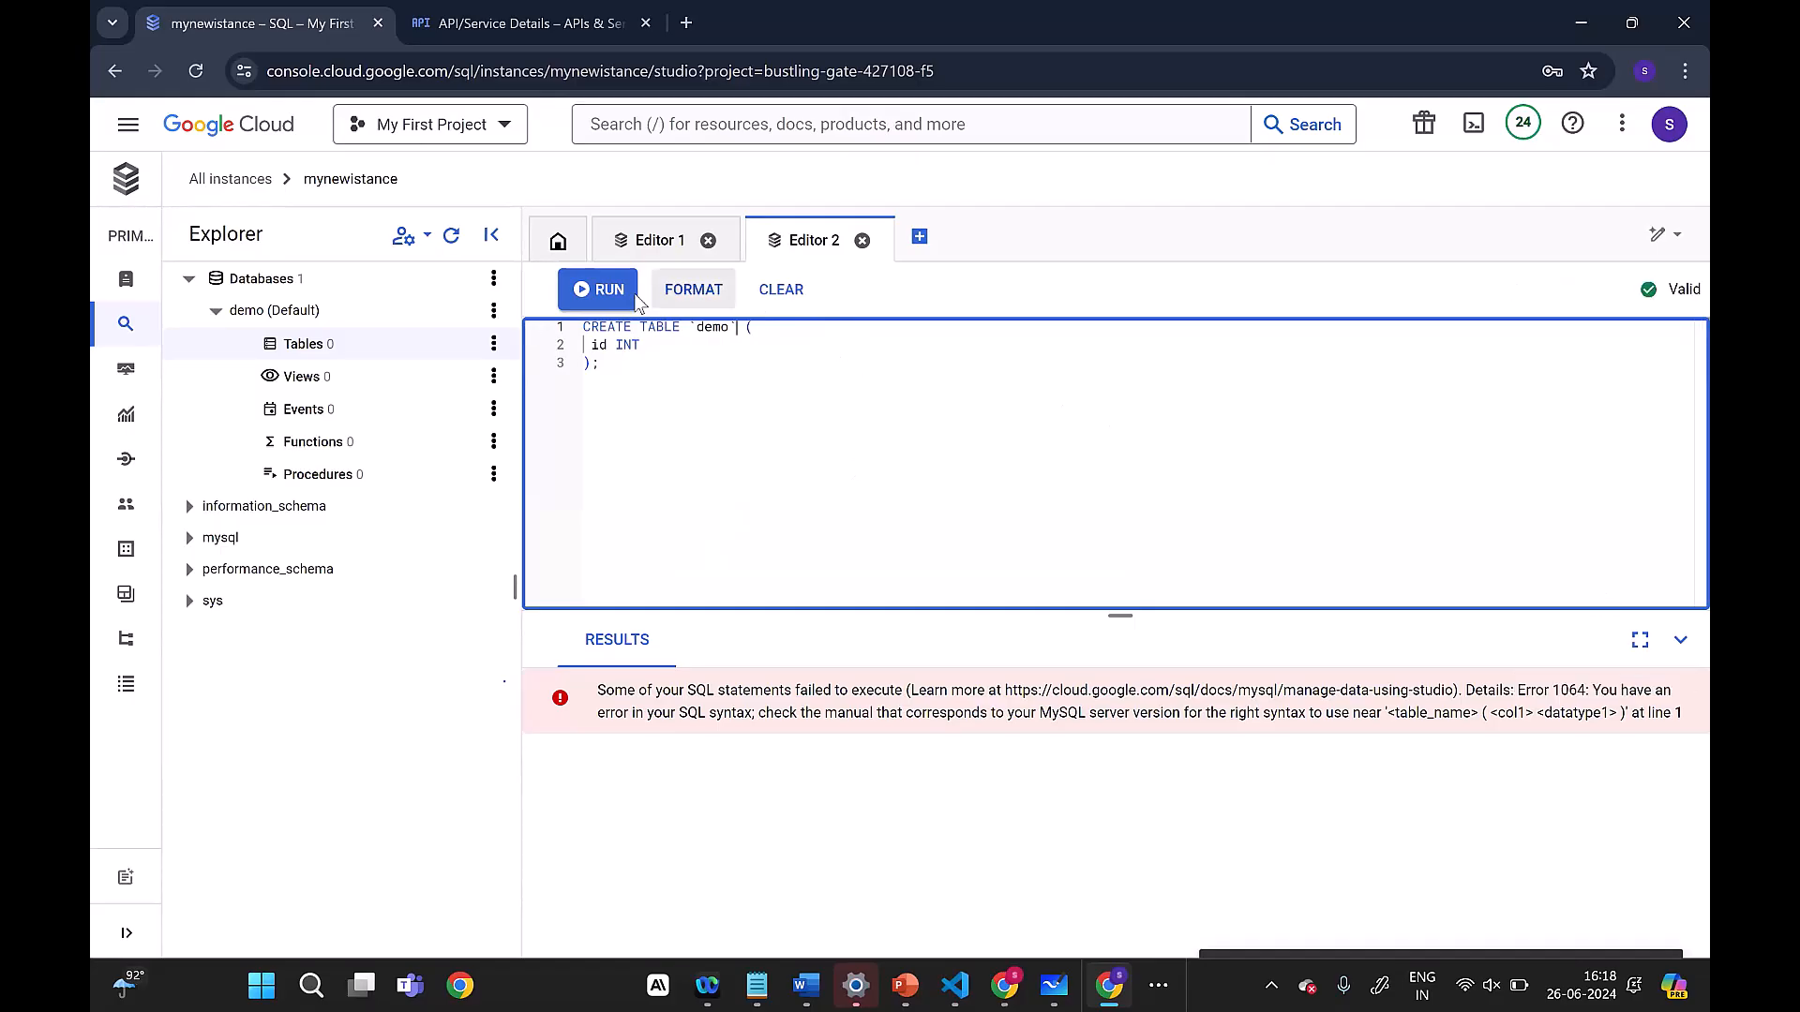
click(578, 292)
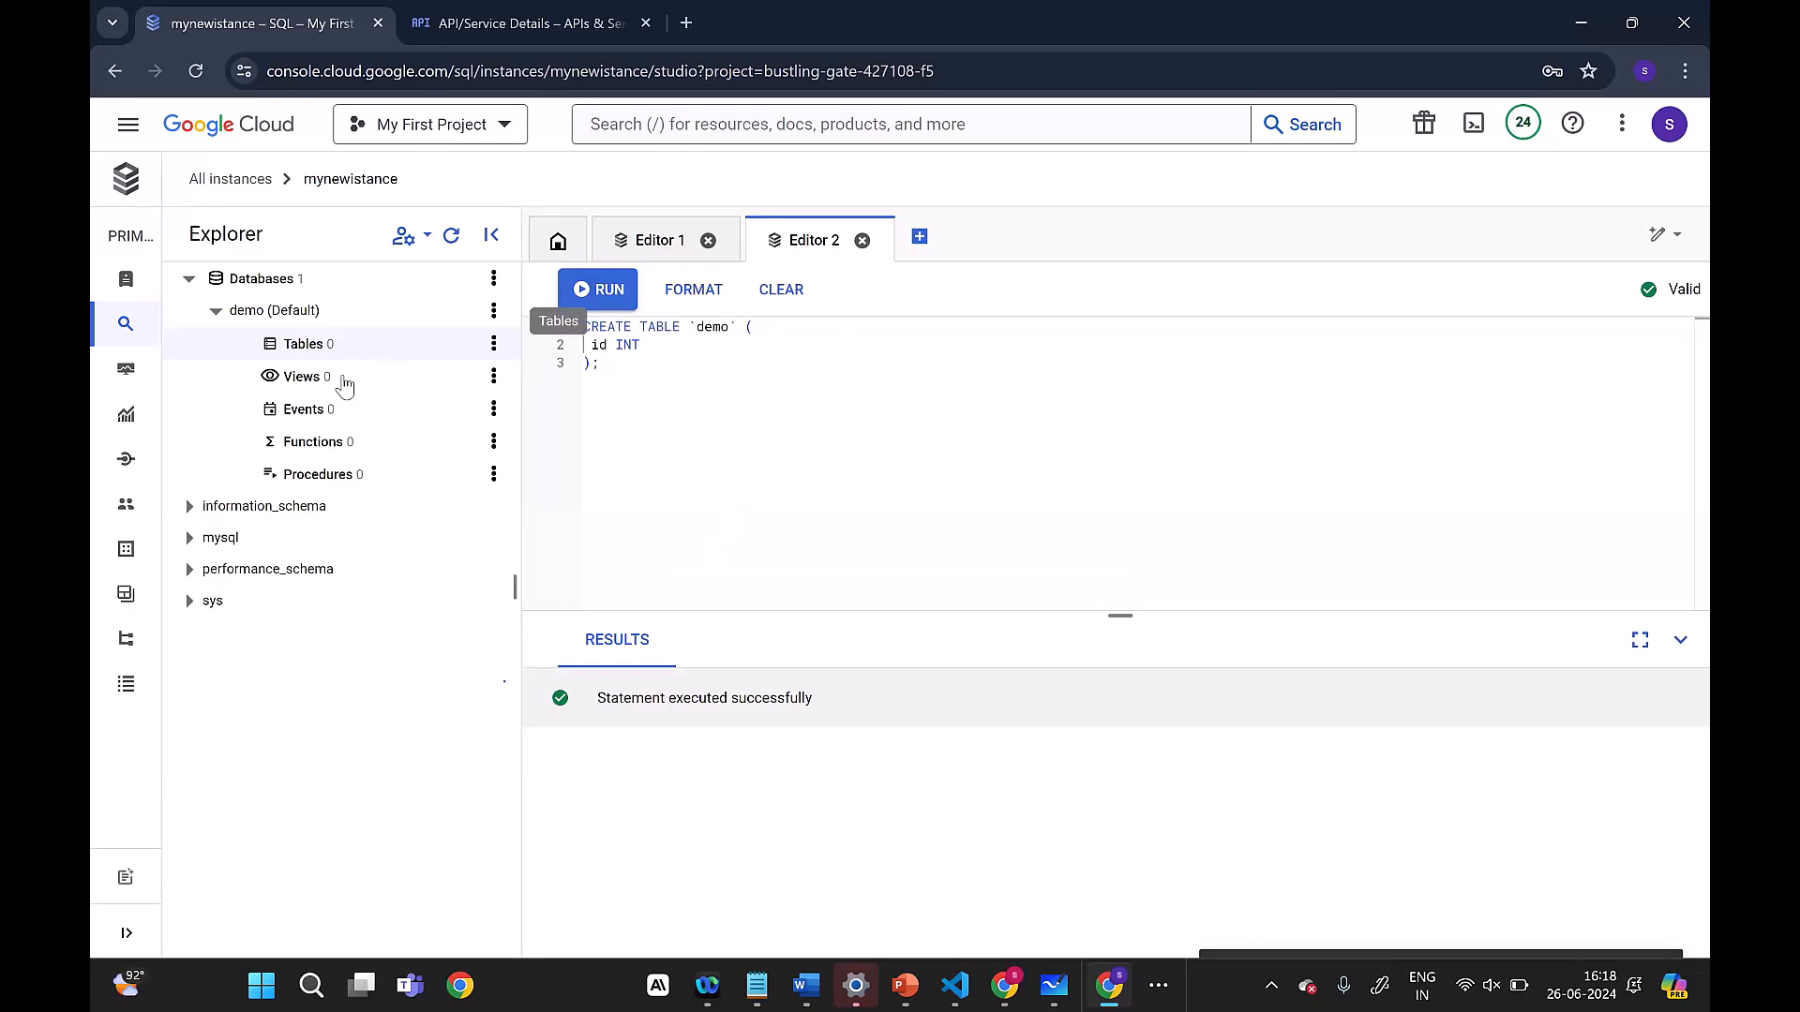
click(614, 299)
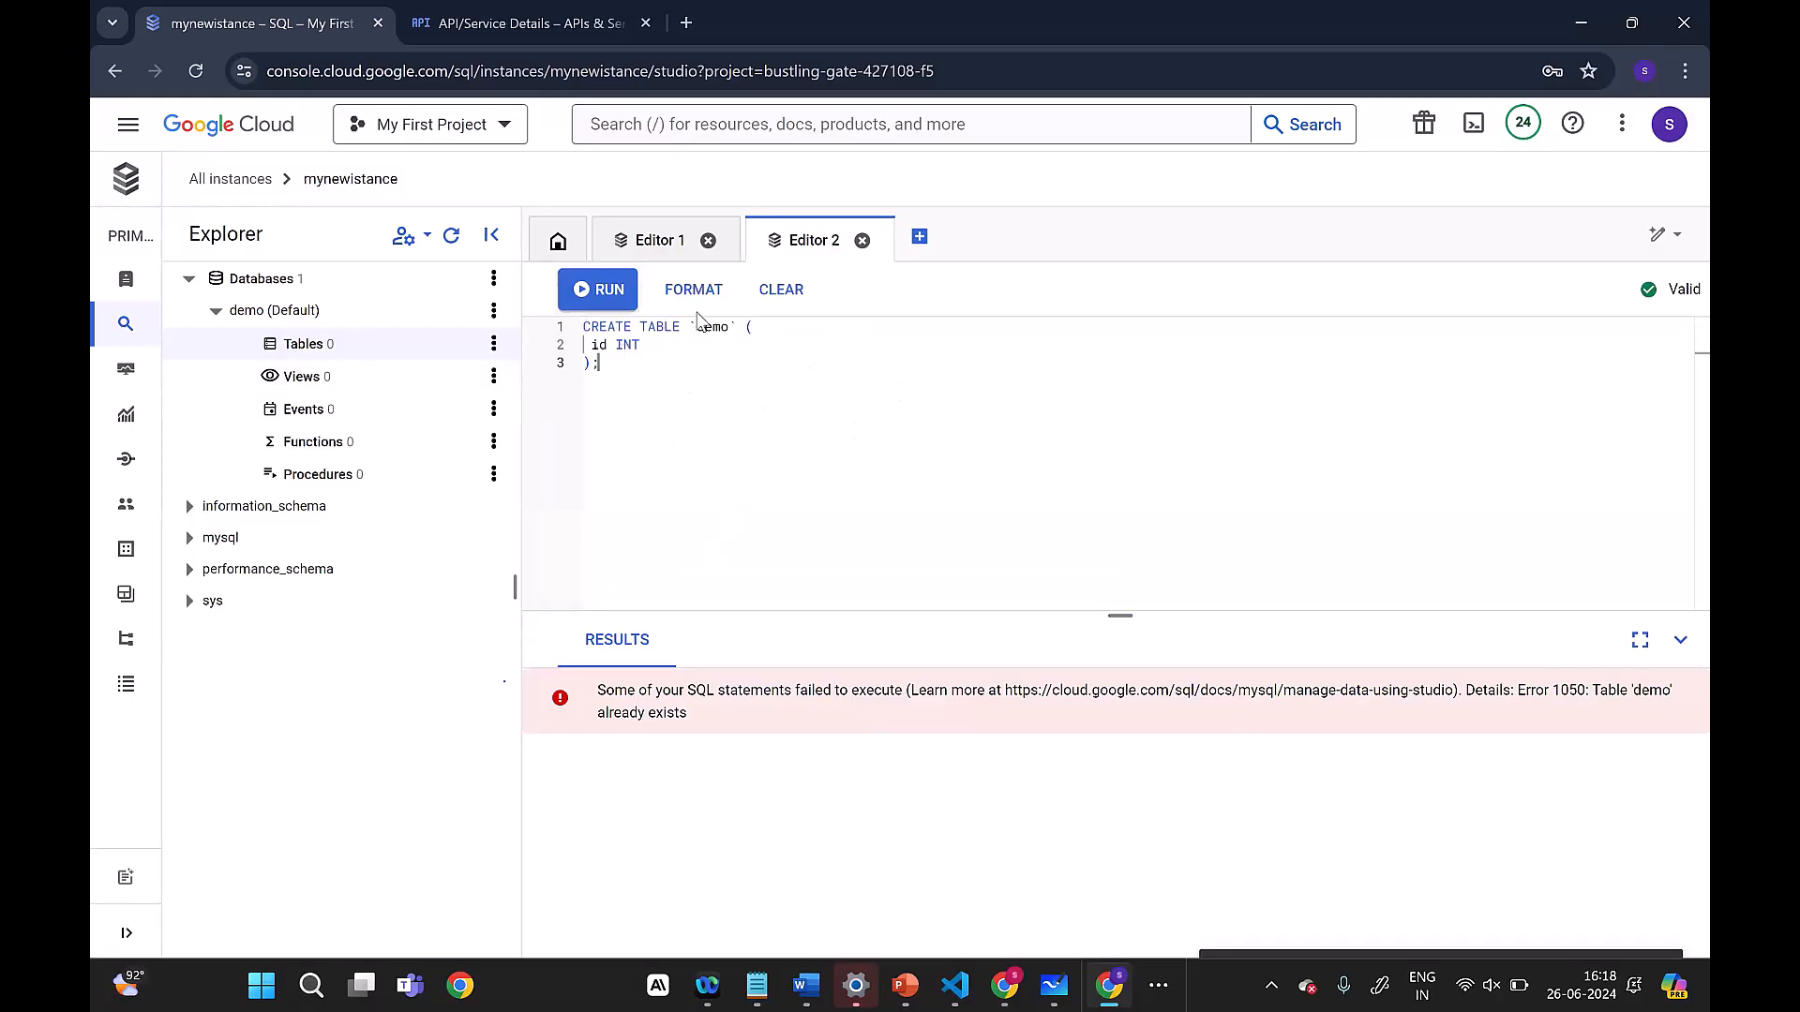
Step: Refresh the database explorer and expand the demo database's tables to check for the new table
click(661, 244)
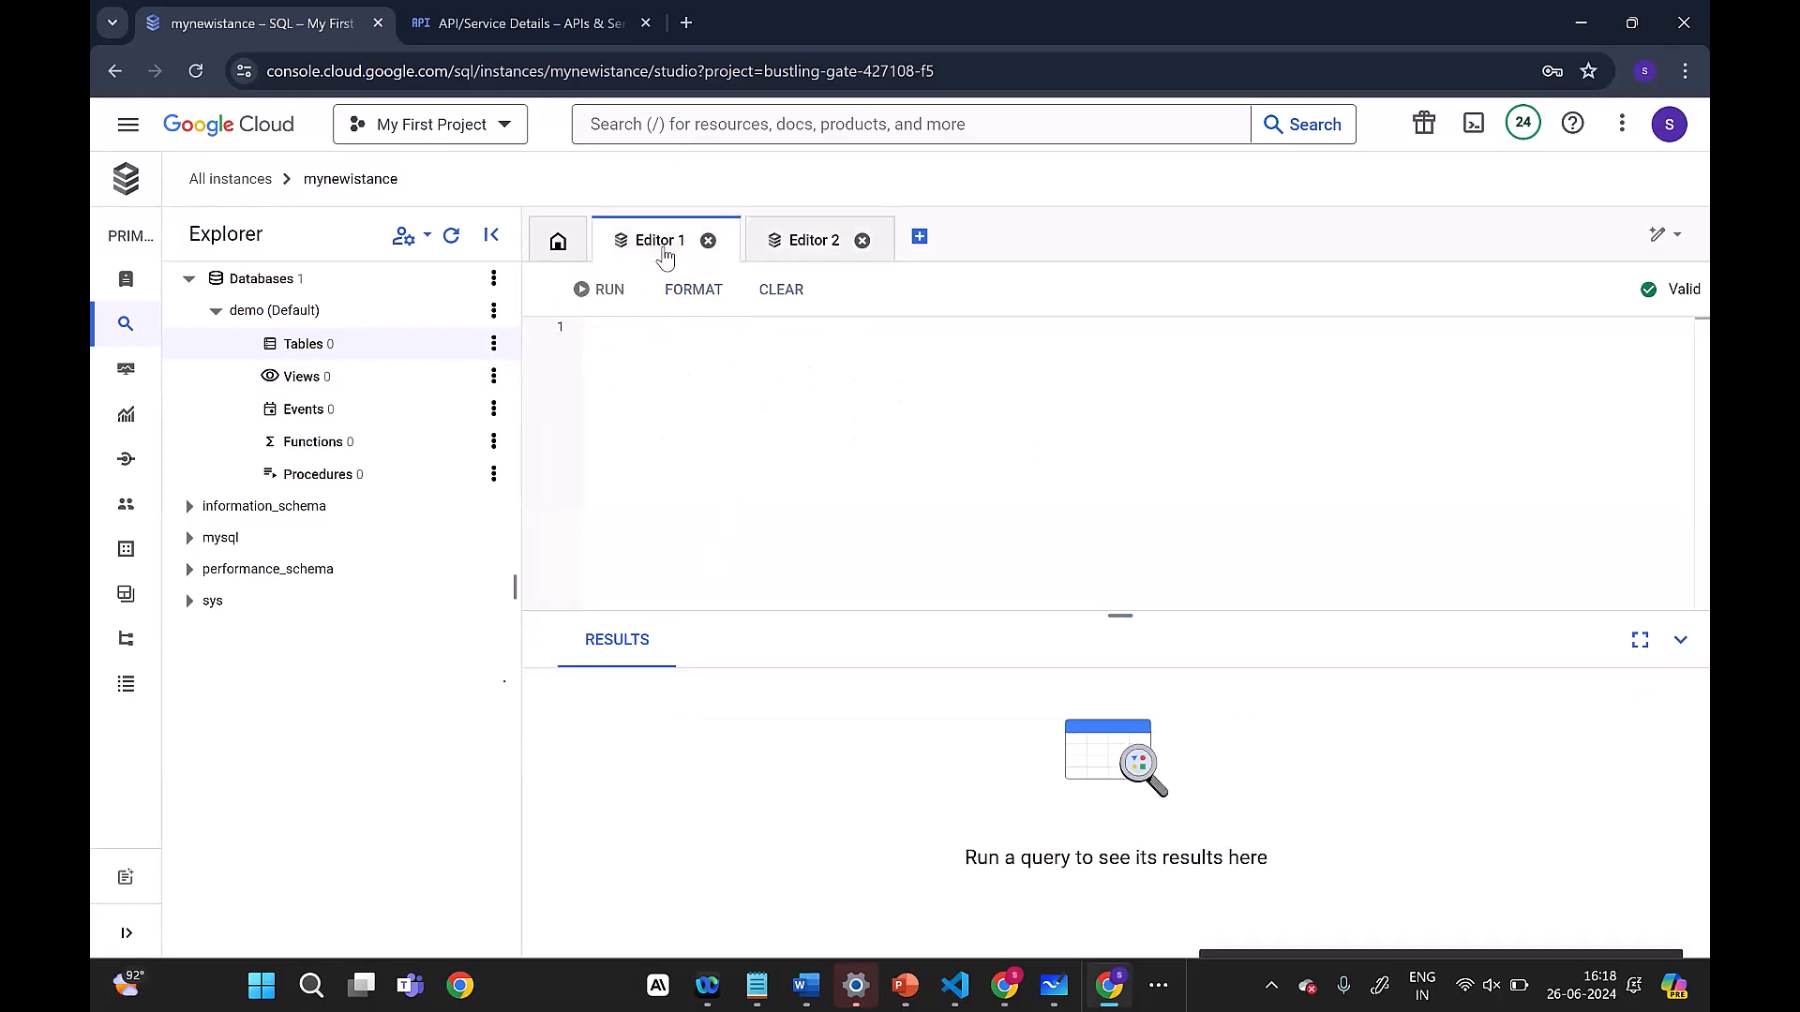
click(825, 240)
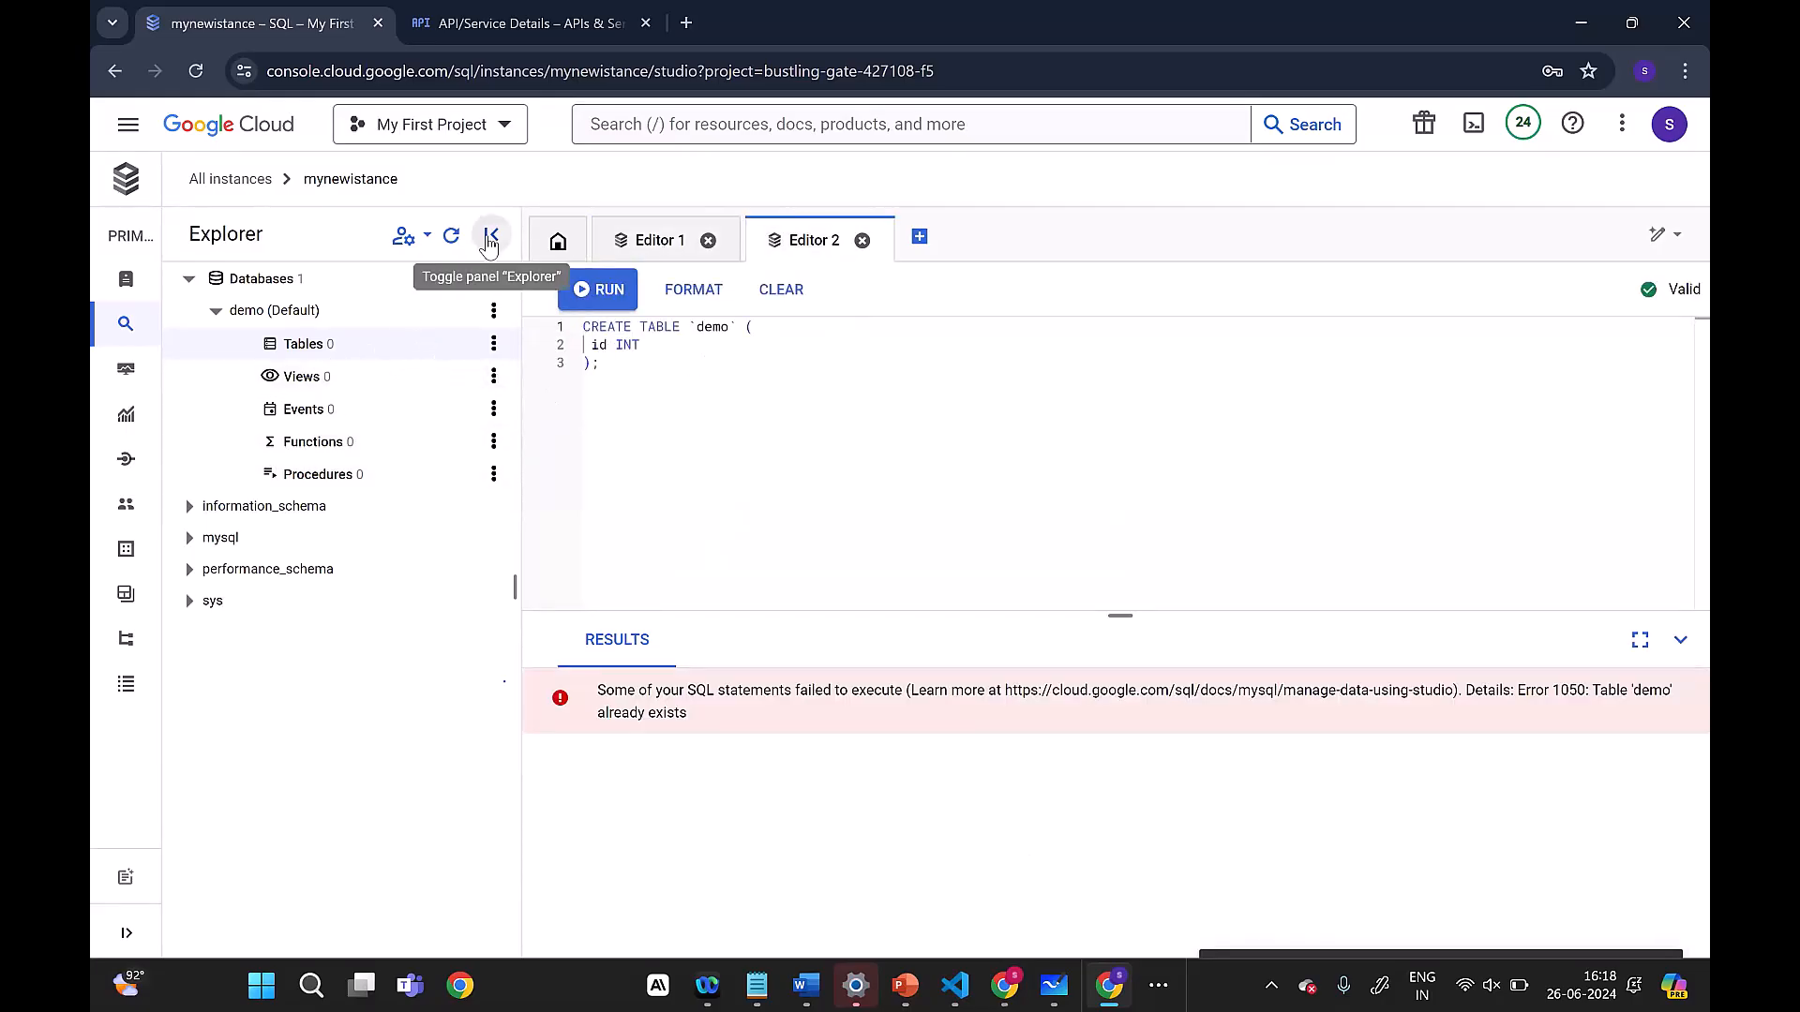
click(450, 239)
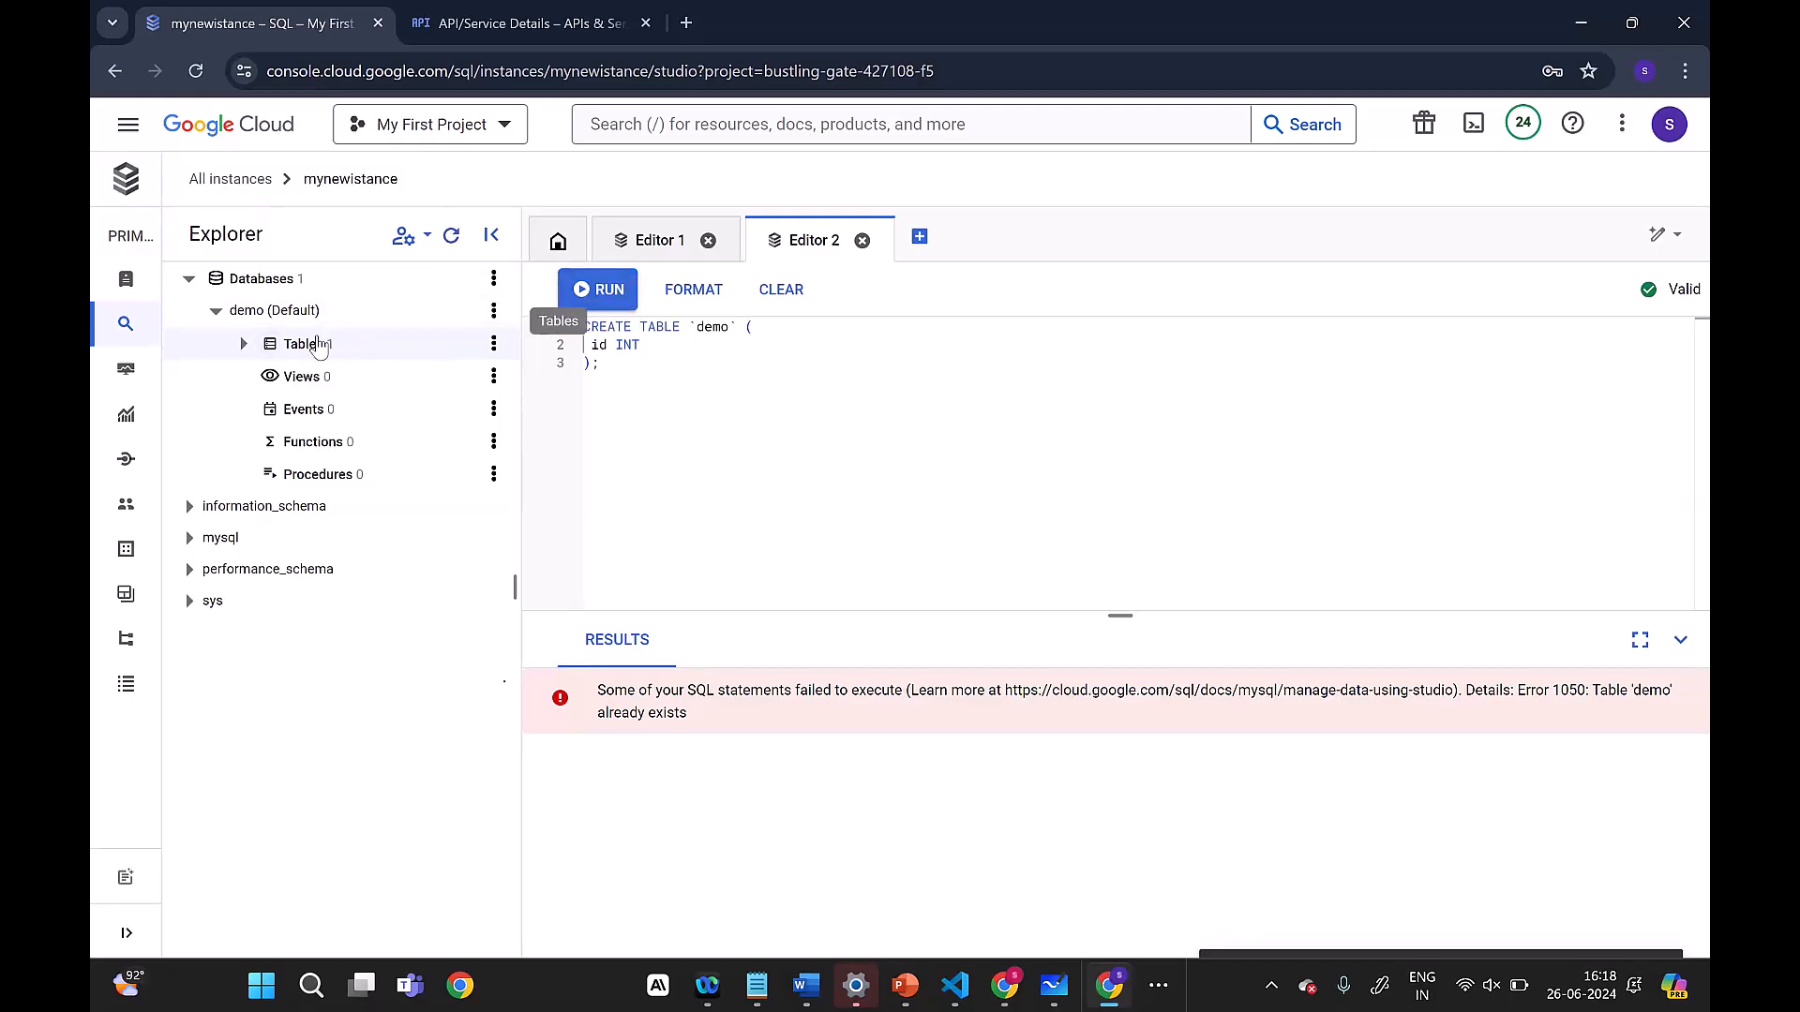
click(246, 345)
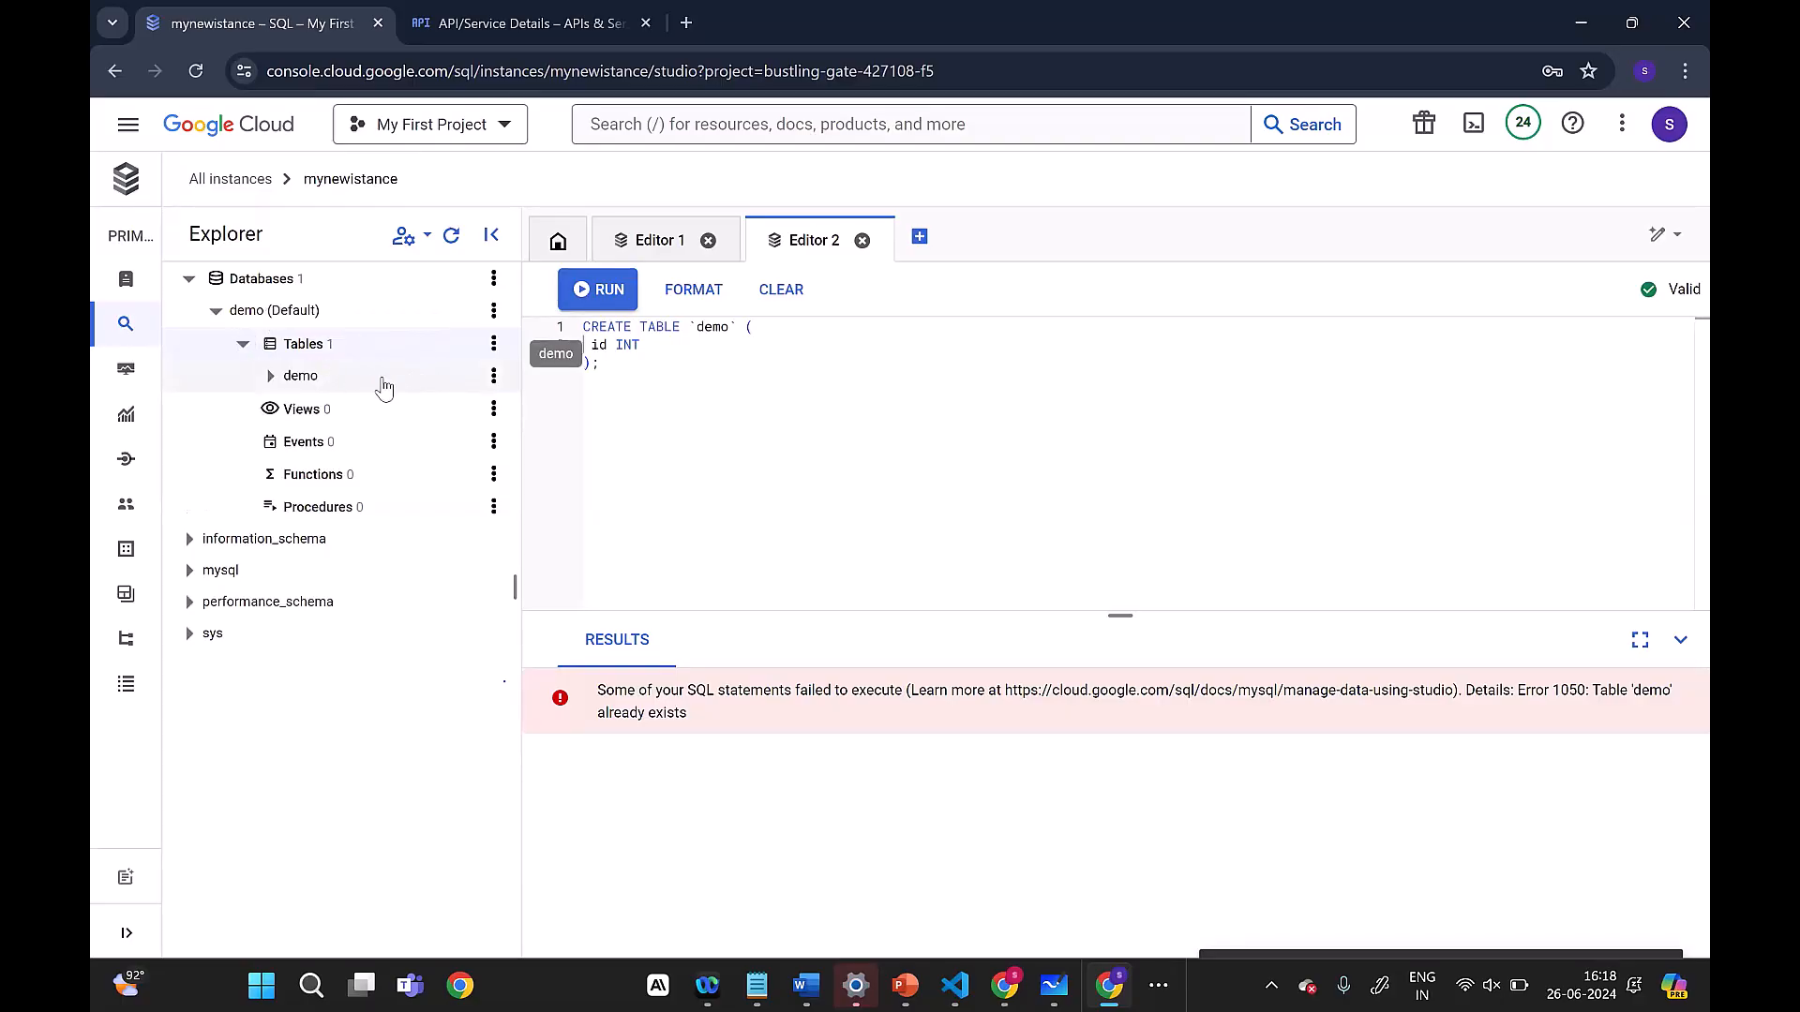
Step: Generate and run a SELECT * query limited to 1000 rows on the demo table, and collapse the table list
click(492, 380)
click(521, 417)
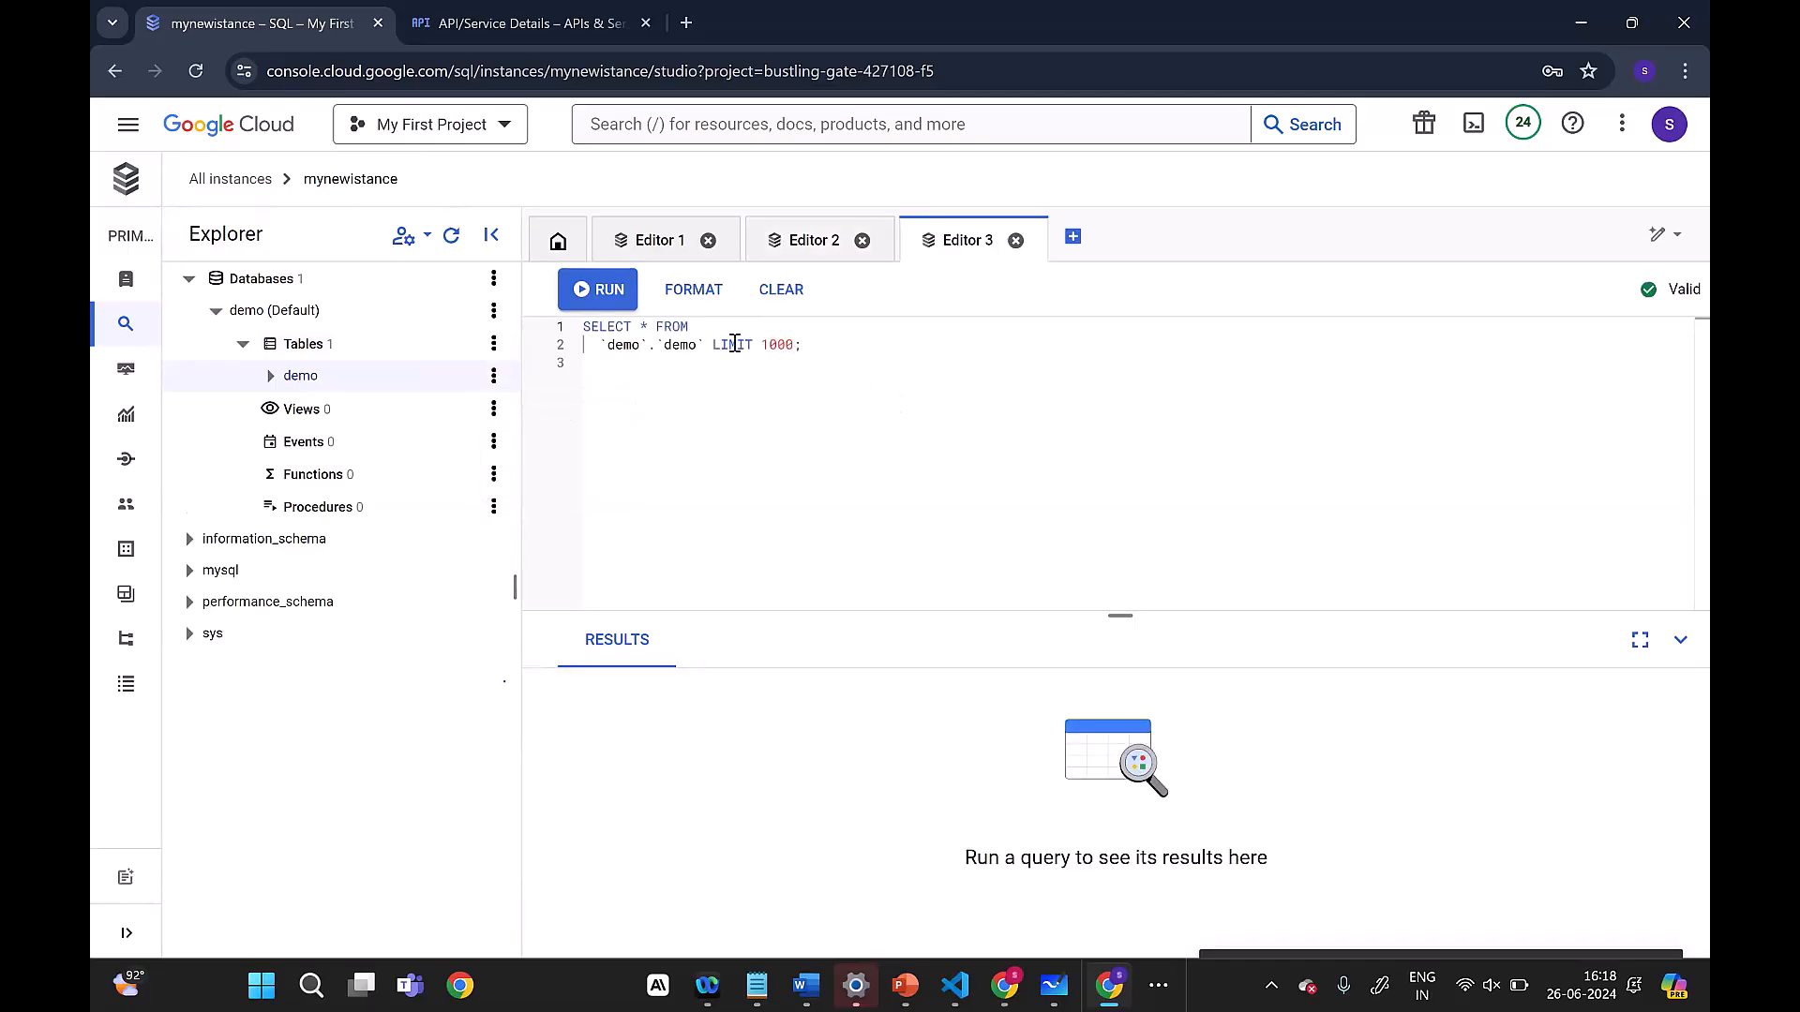
click(597, 290)
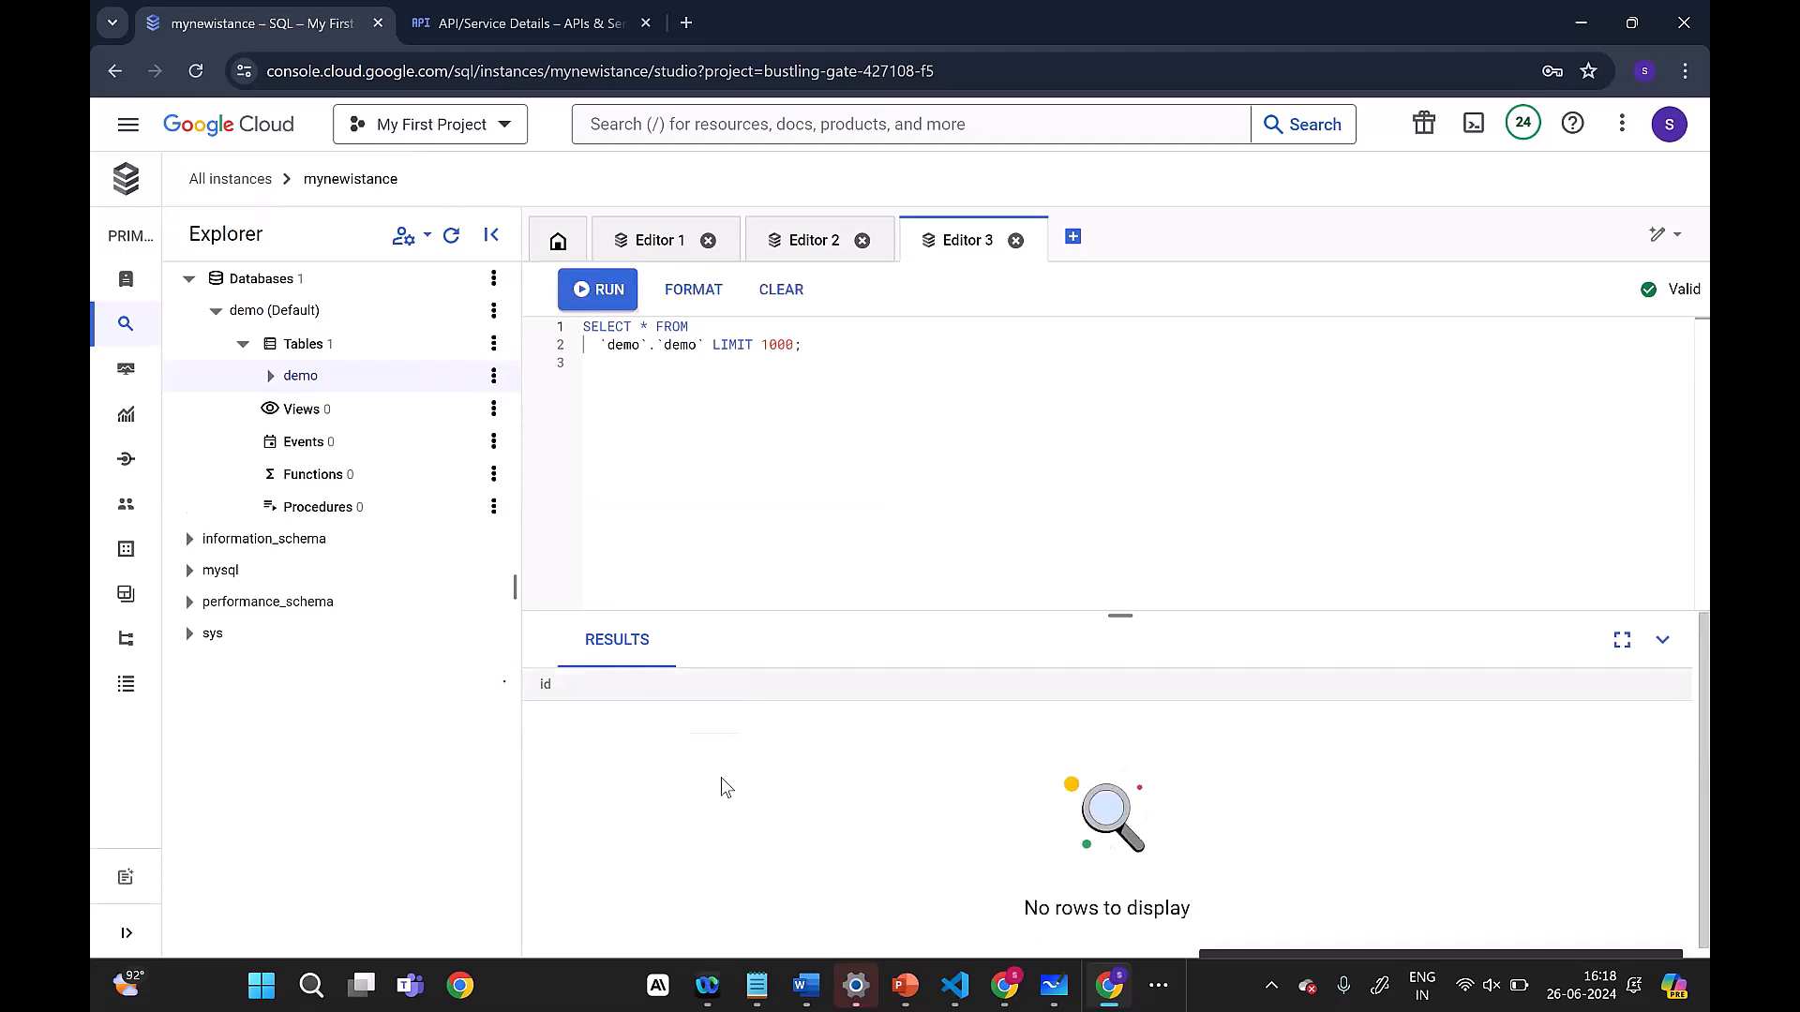
key(ctrl+a)
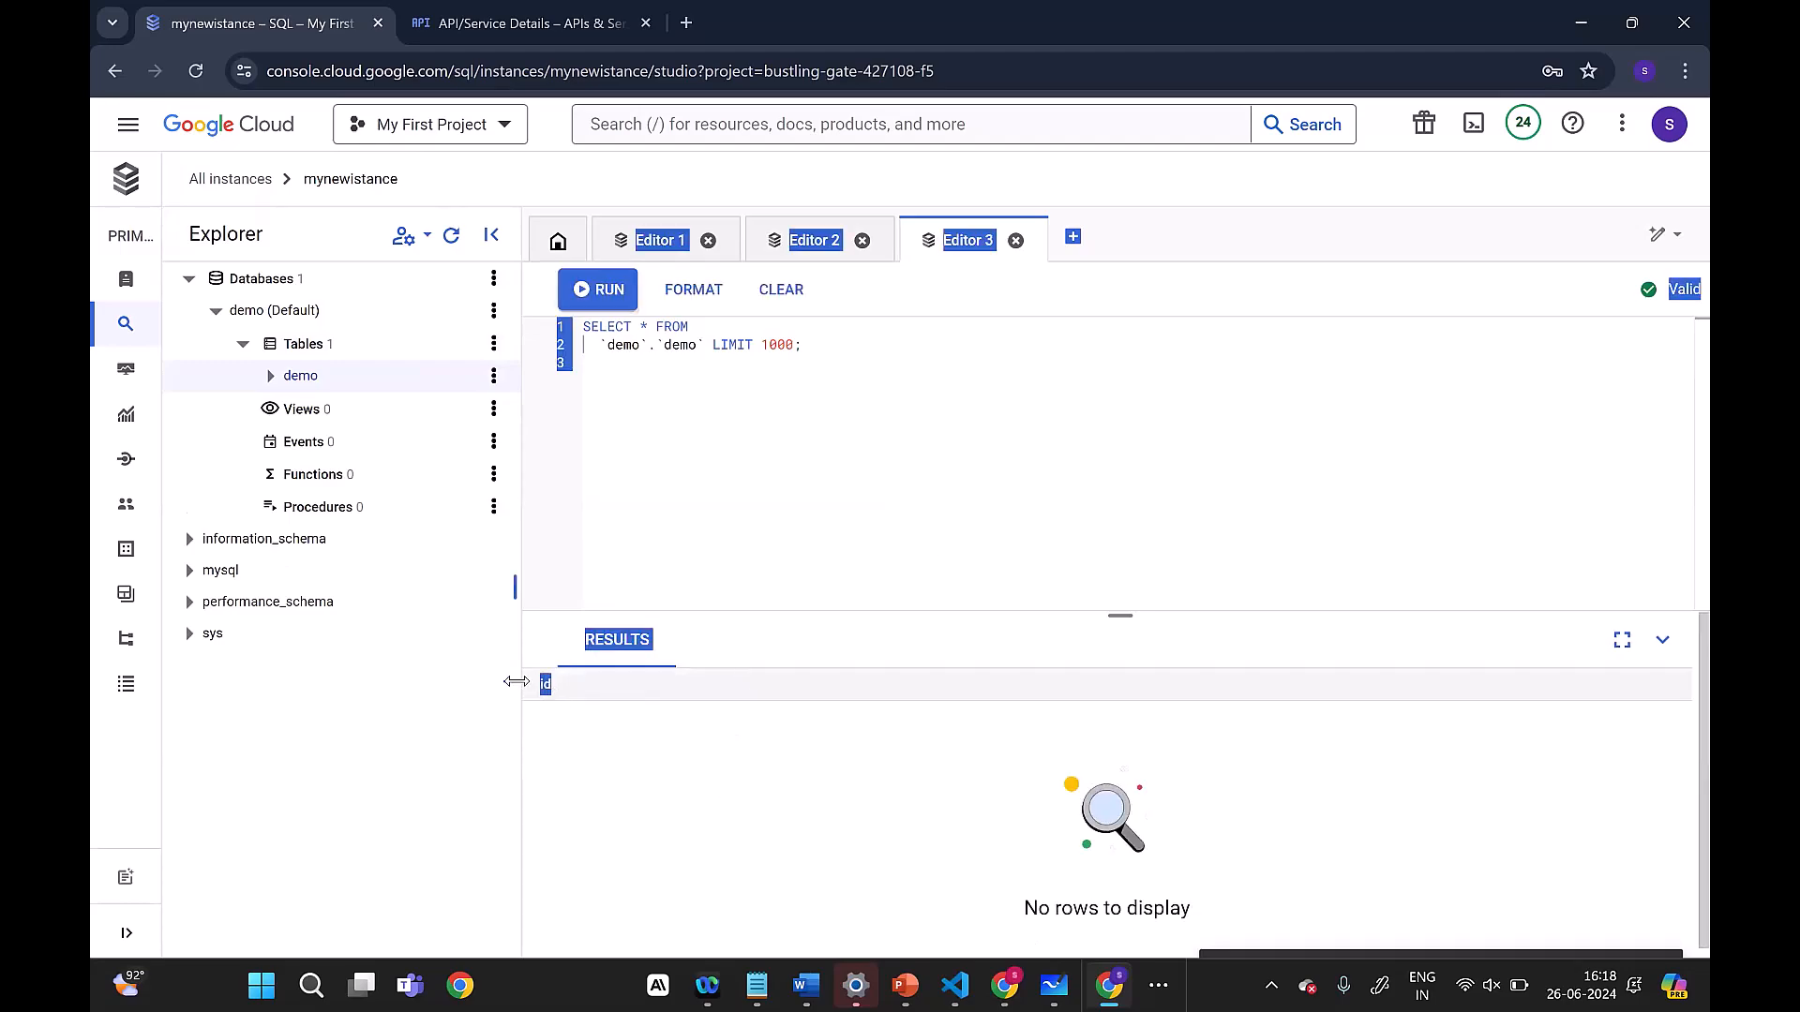
click(851, 435)
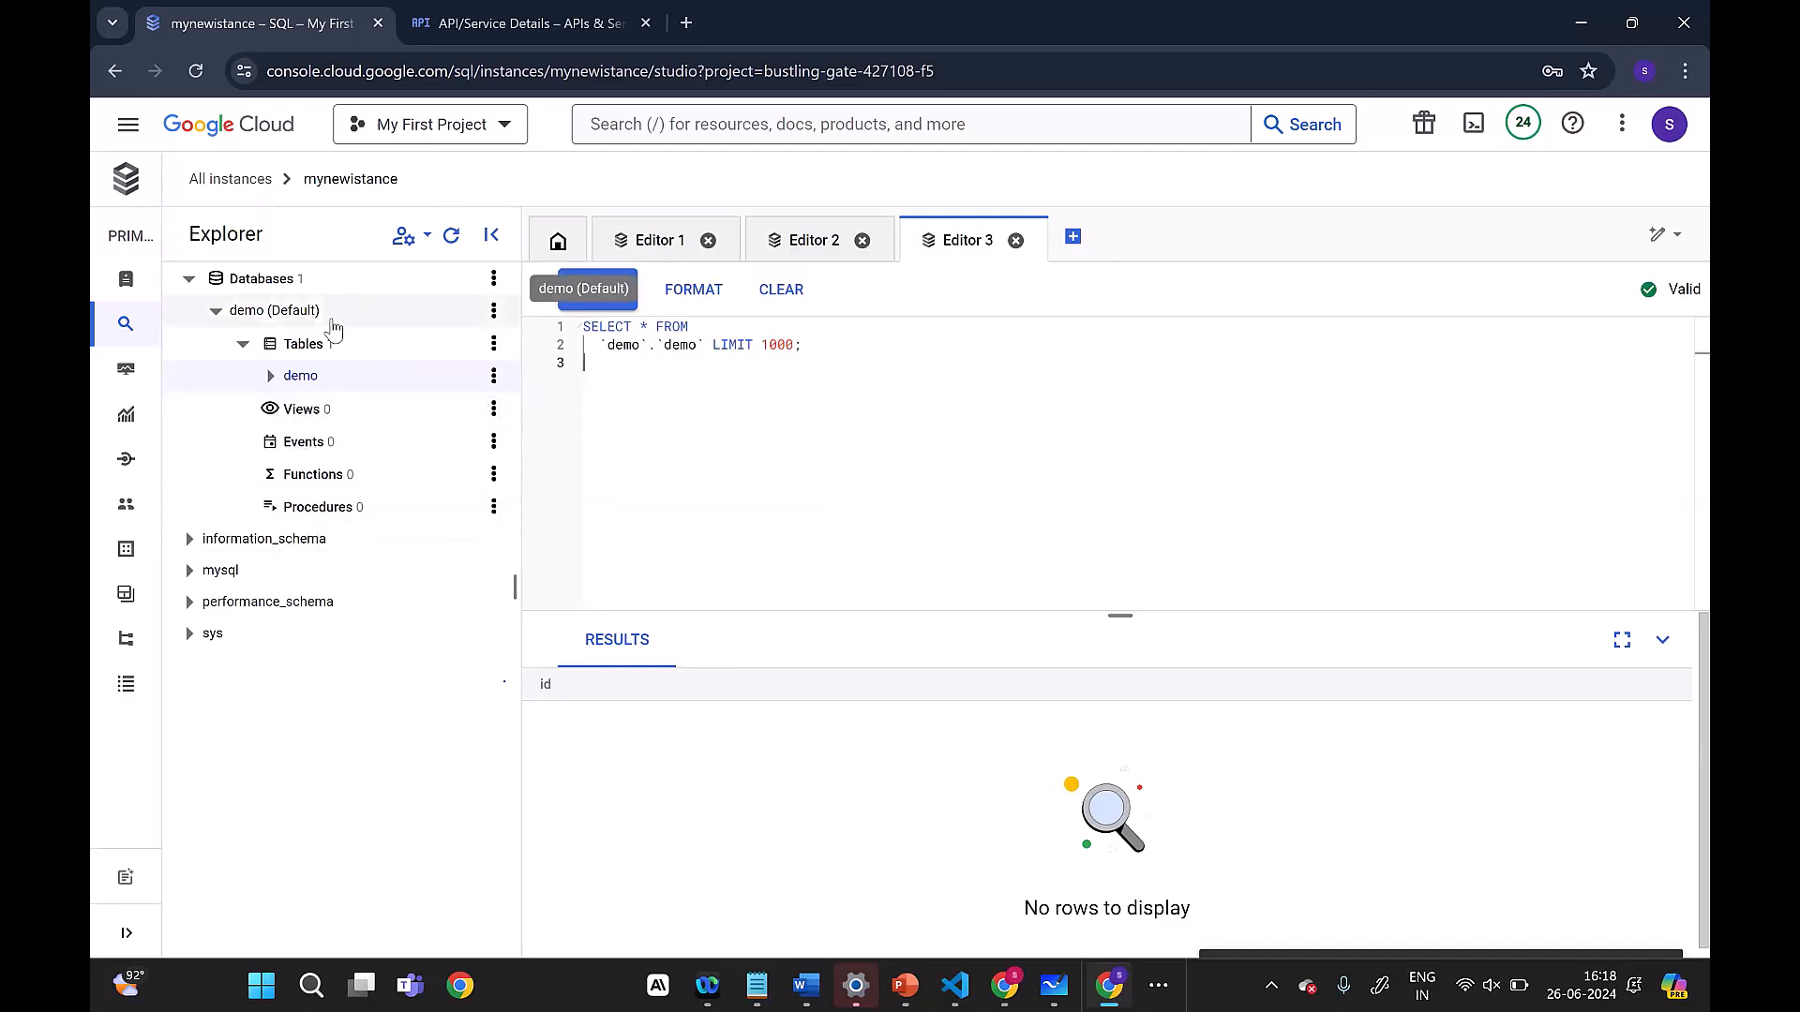
click(242, 346)
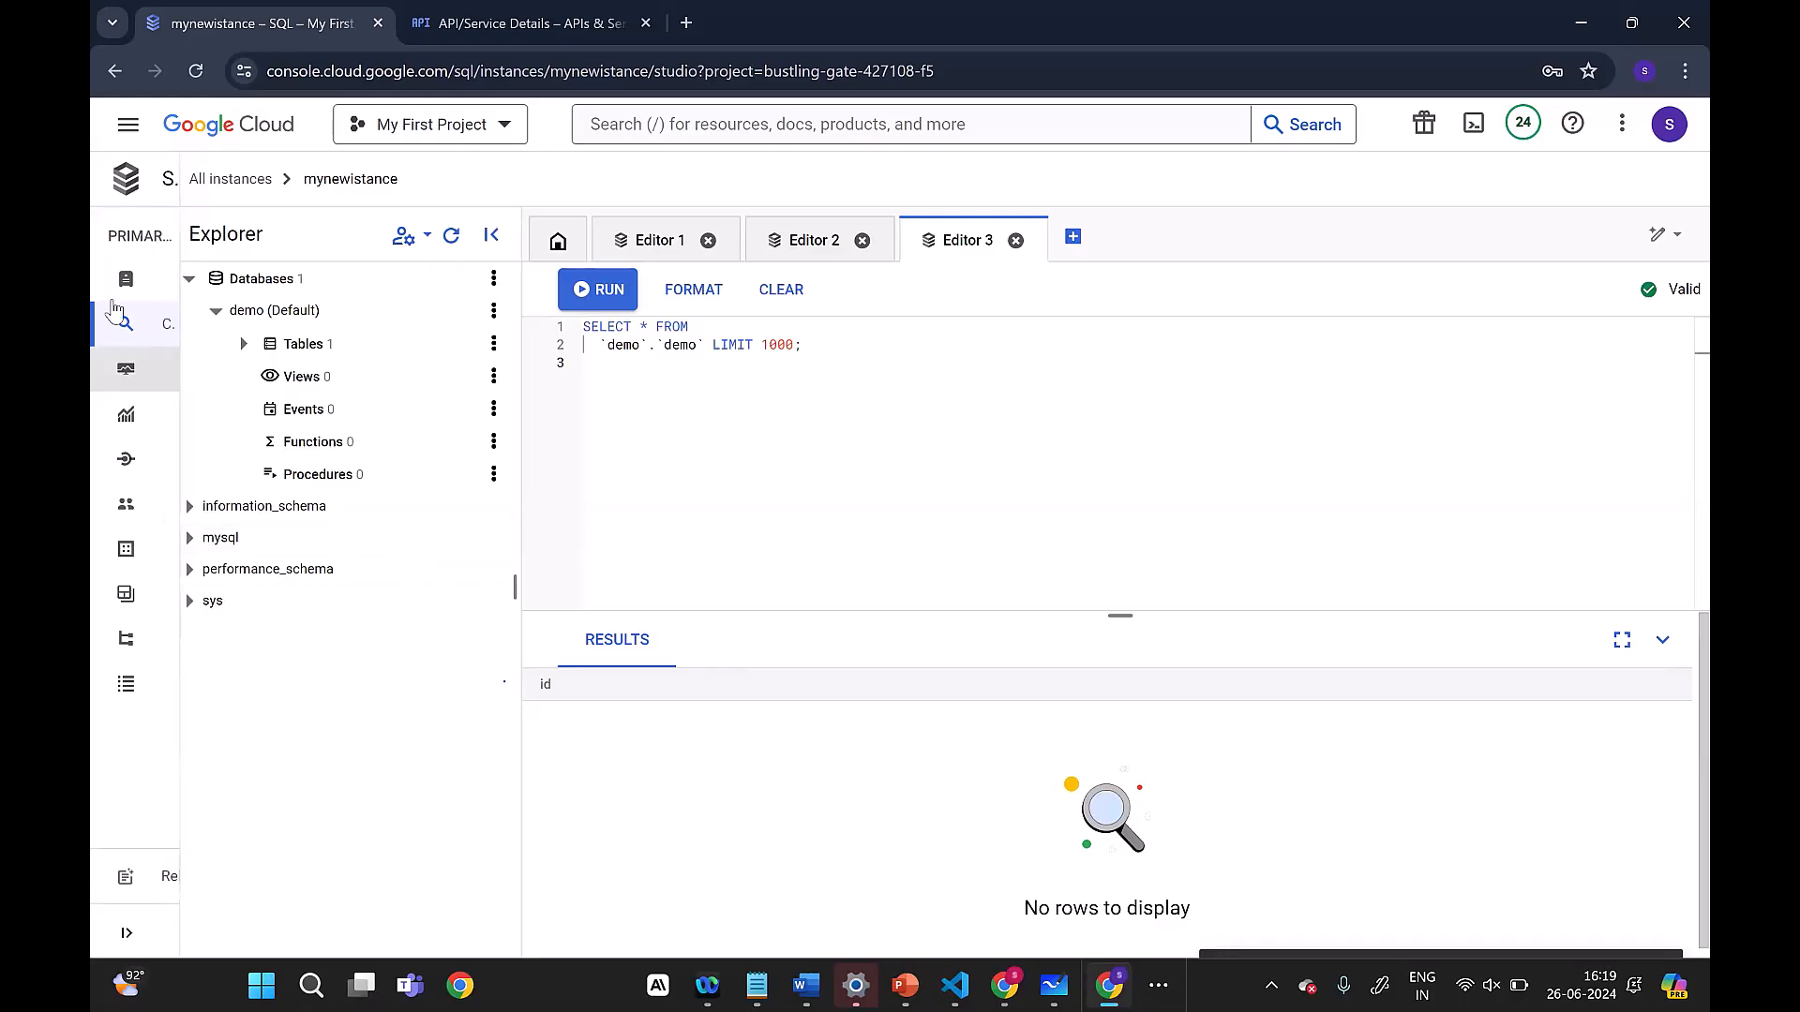
Step: Return to the instance overview and open the data import form
click(148, 286)
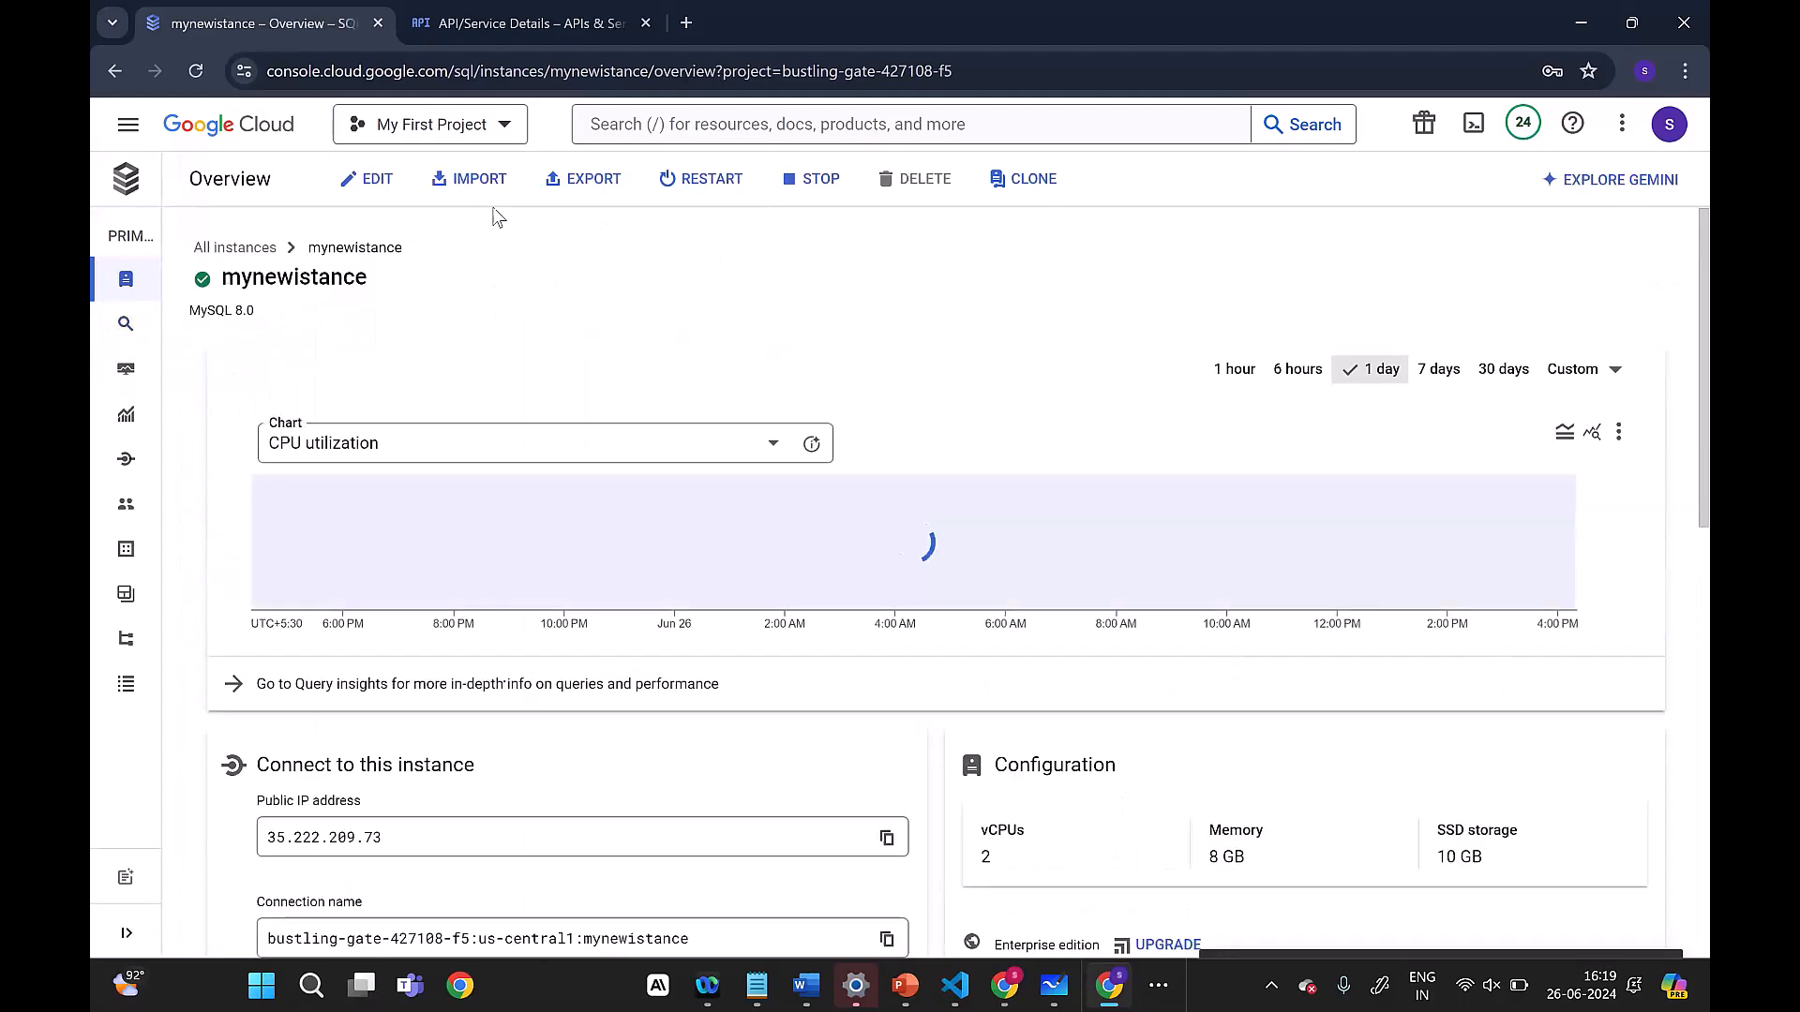
click(466, 184)
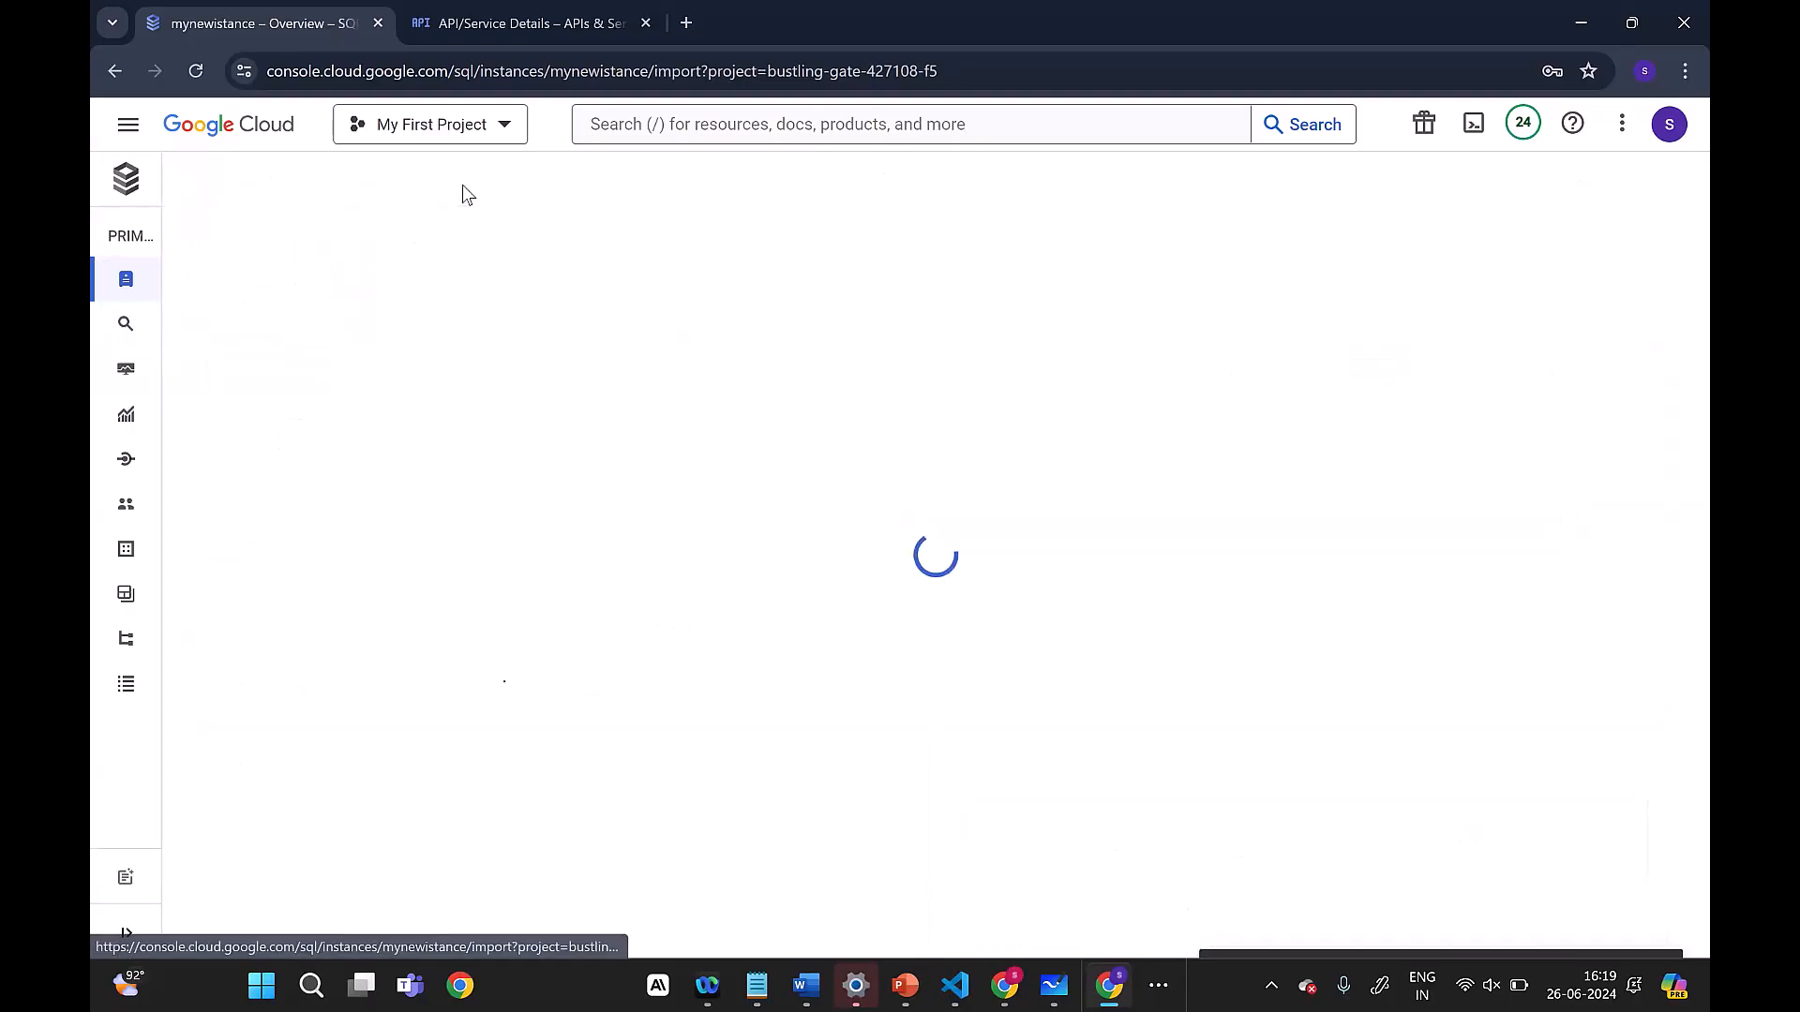
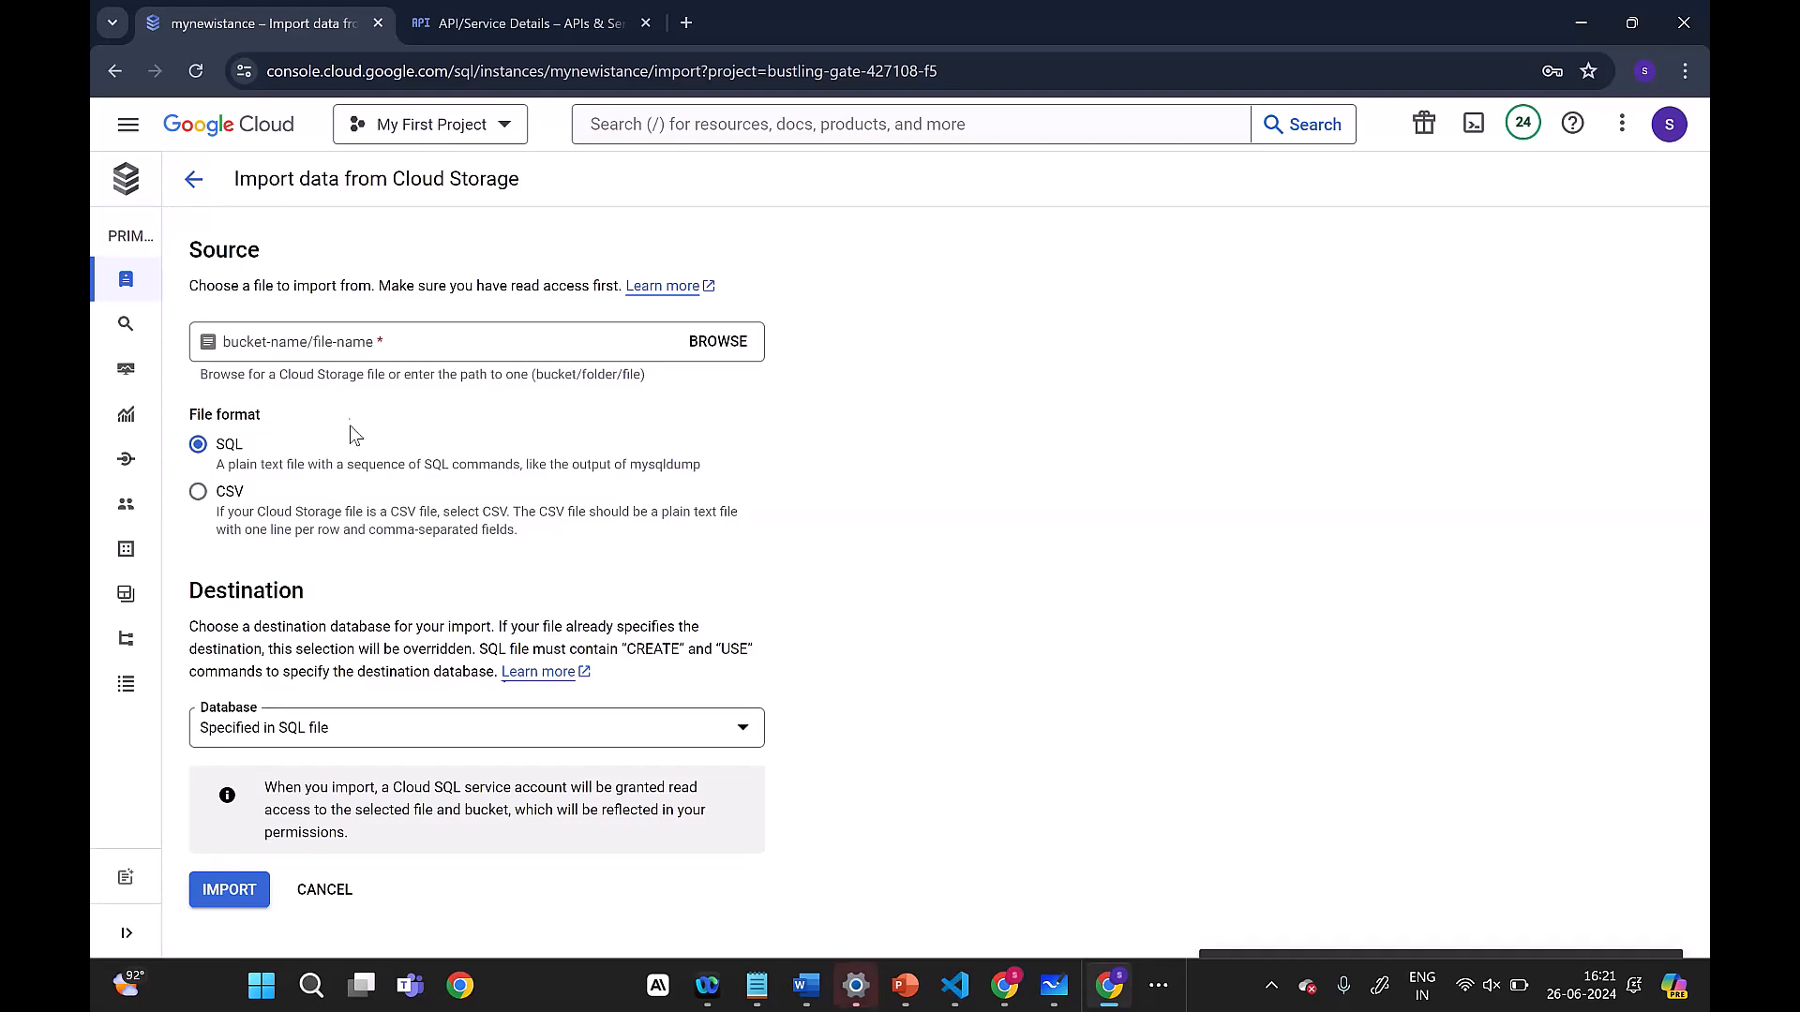
Step: Leave the import form and open the data export form of the mynewistance instance
click(192, 182)
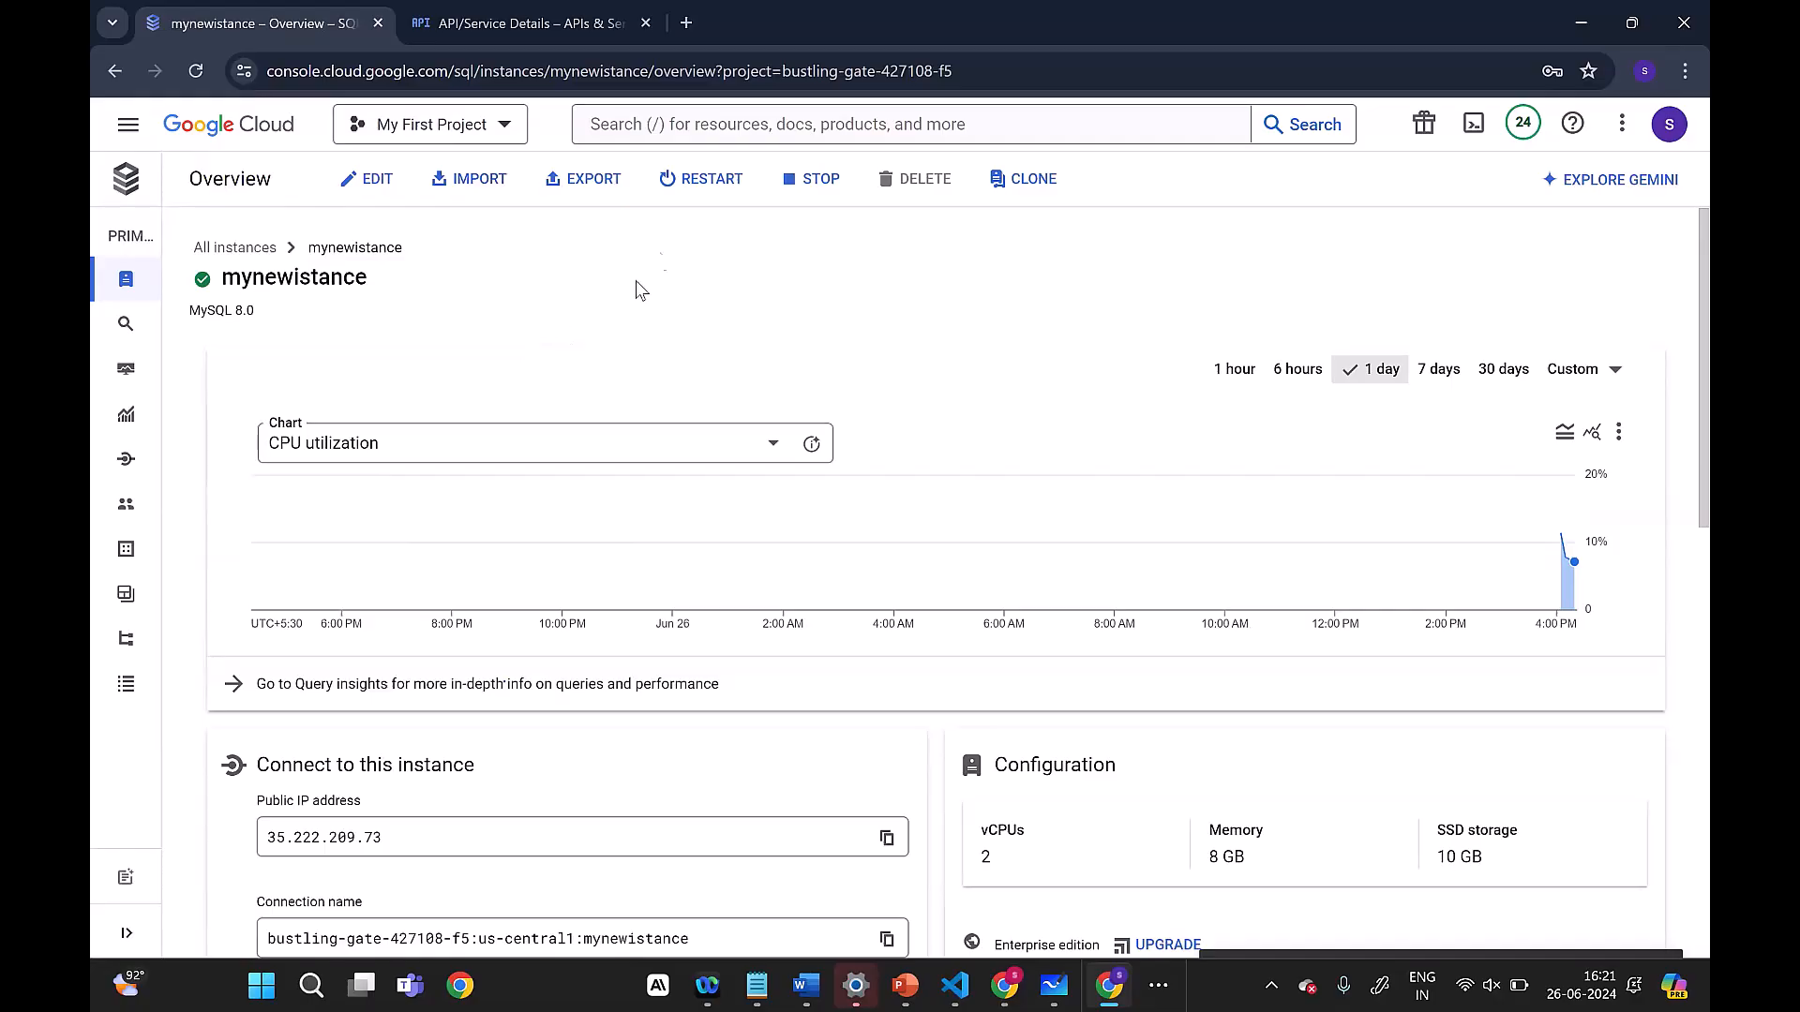
click(593, 179)
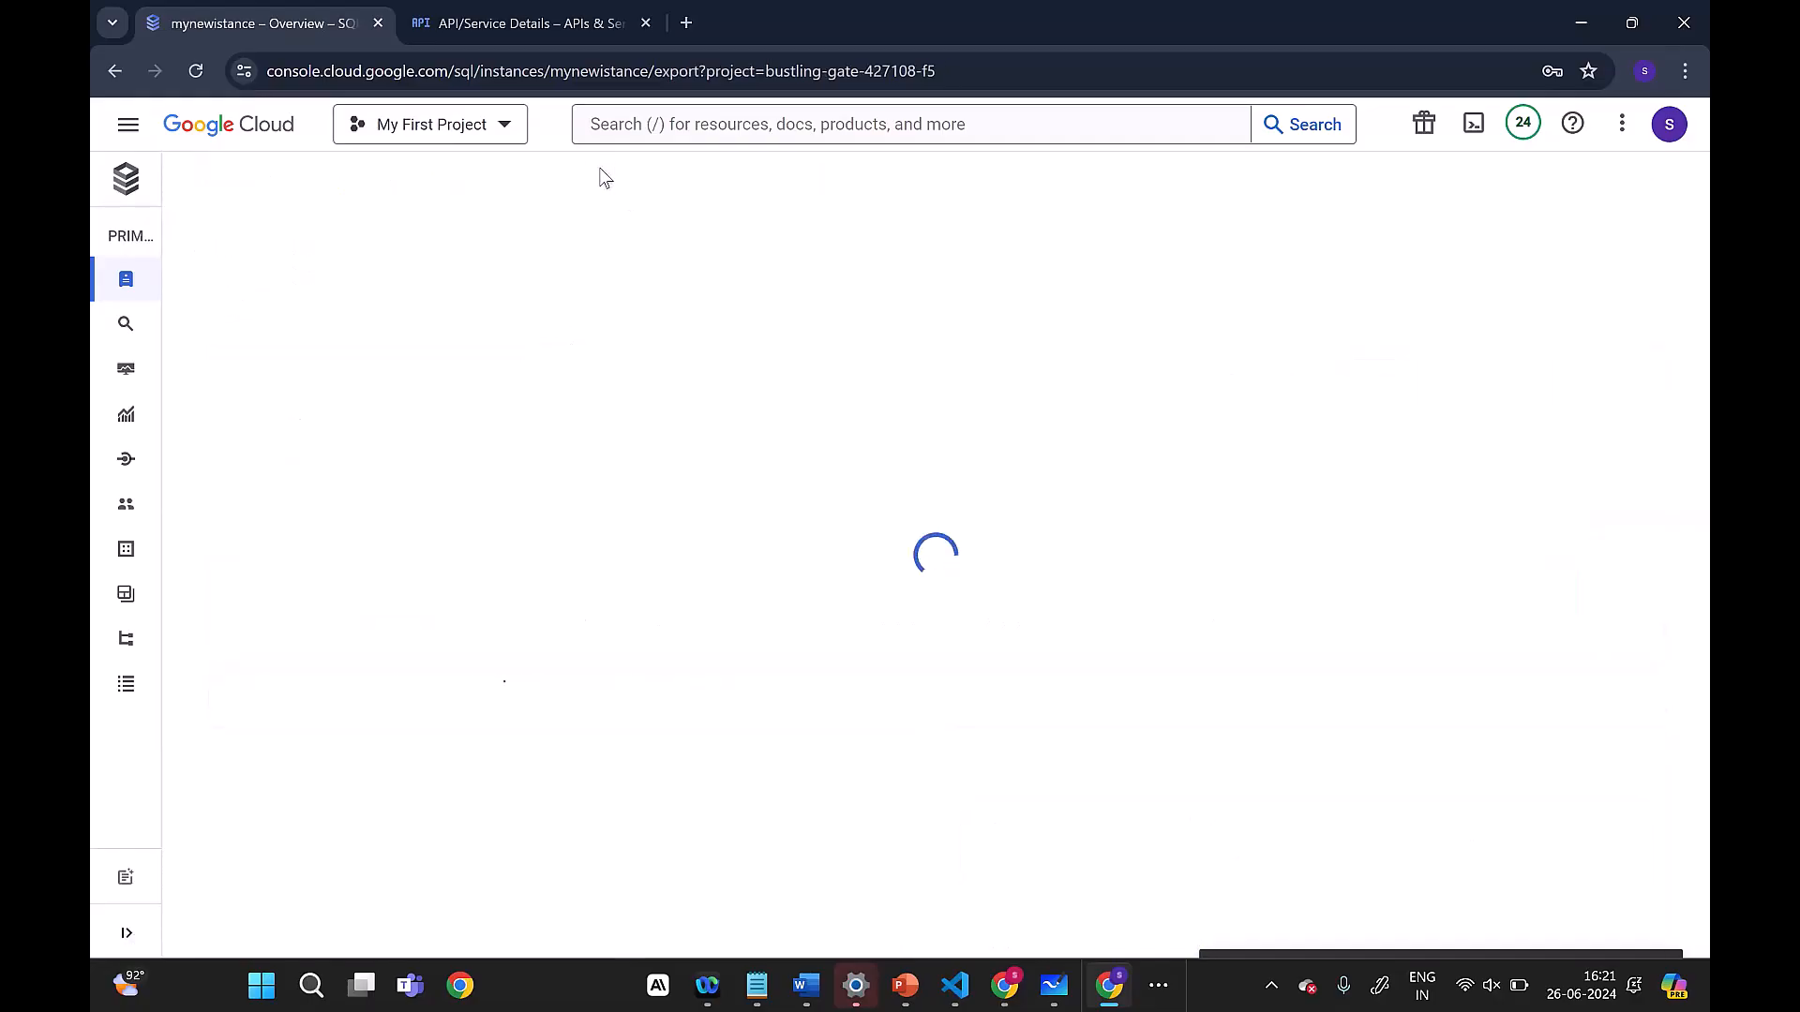
scroll(354, 618, down, 1)
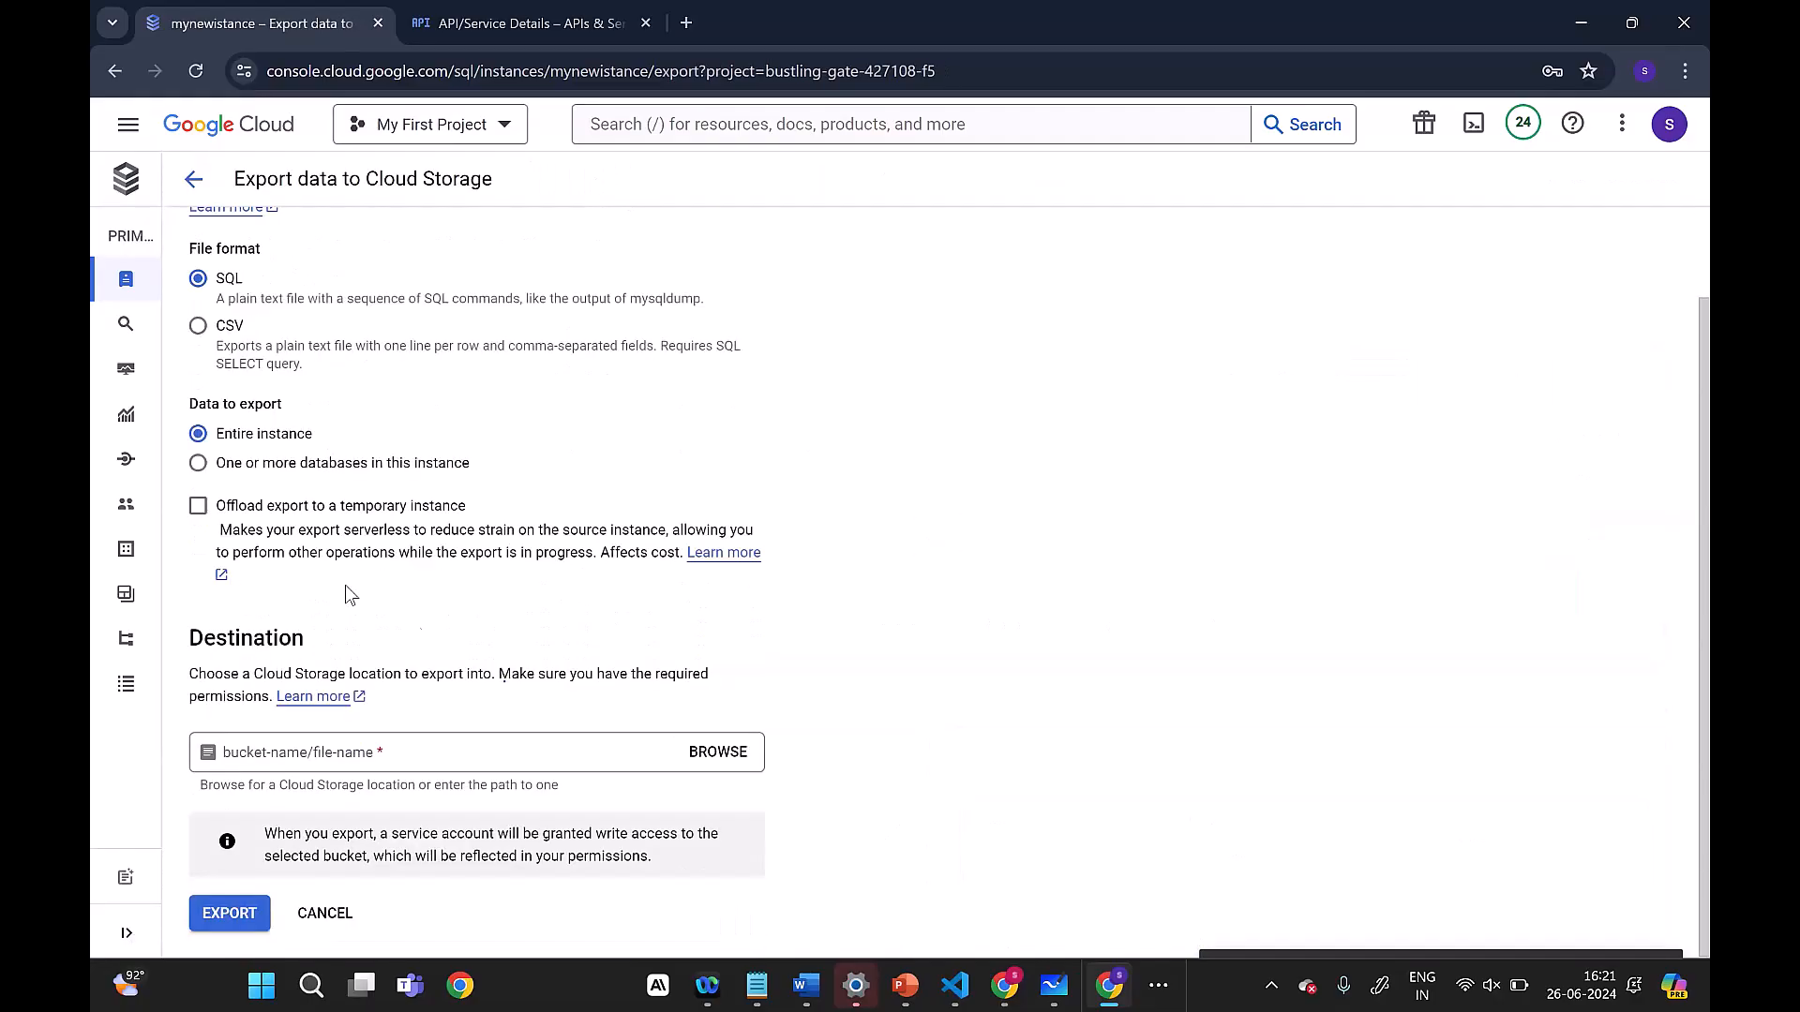
Step: Choose the mydemobucket12demo bucket as destination, keeping the suggested file name, and export the entire instance in SQL format
click(740, 754)
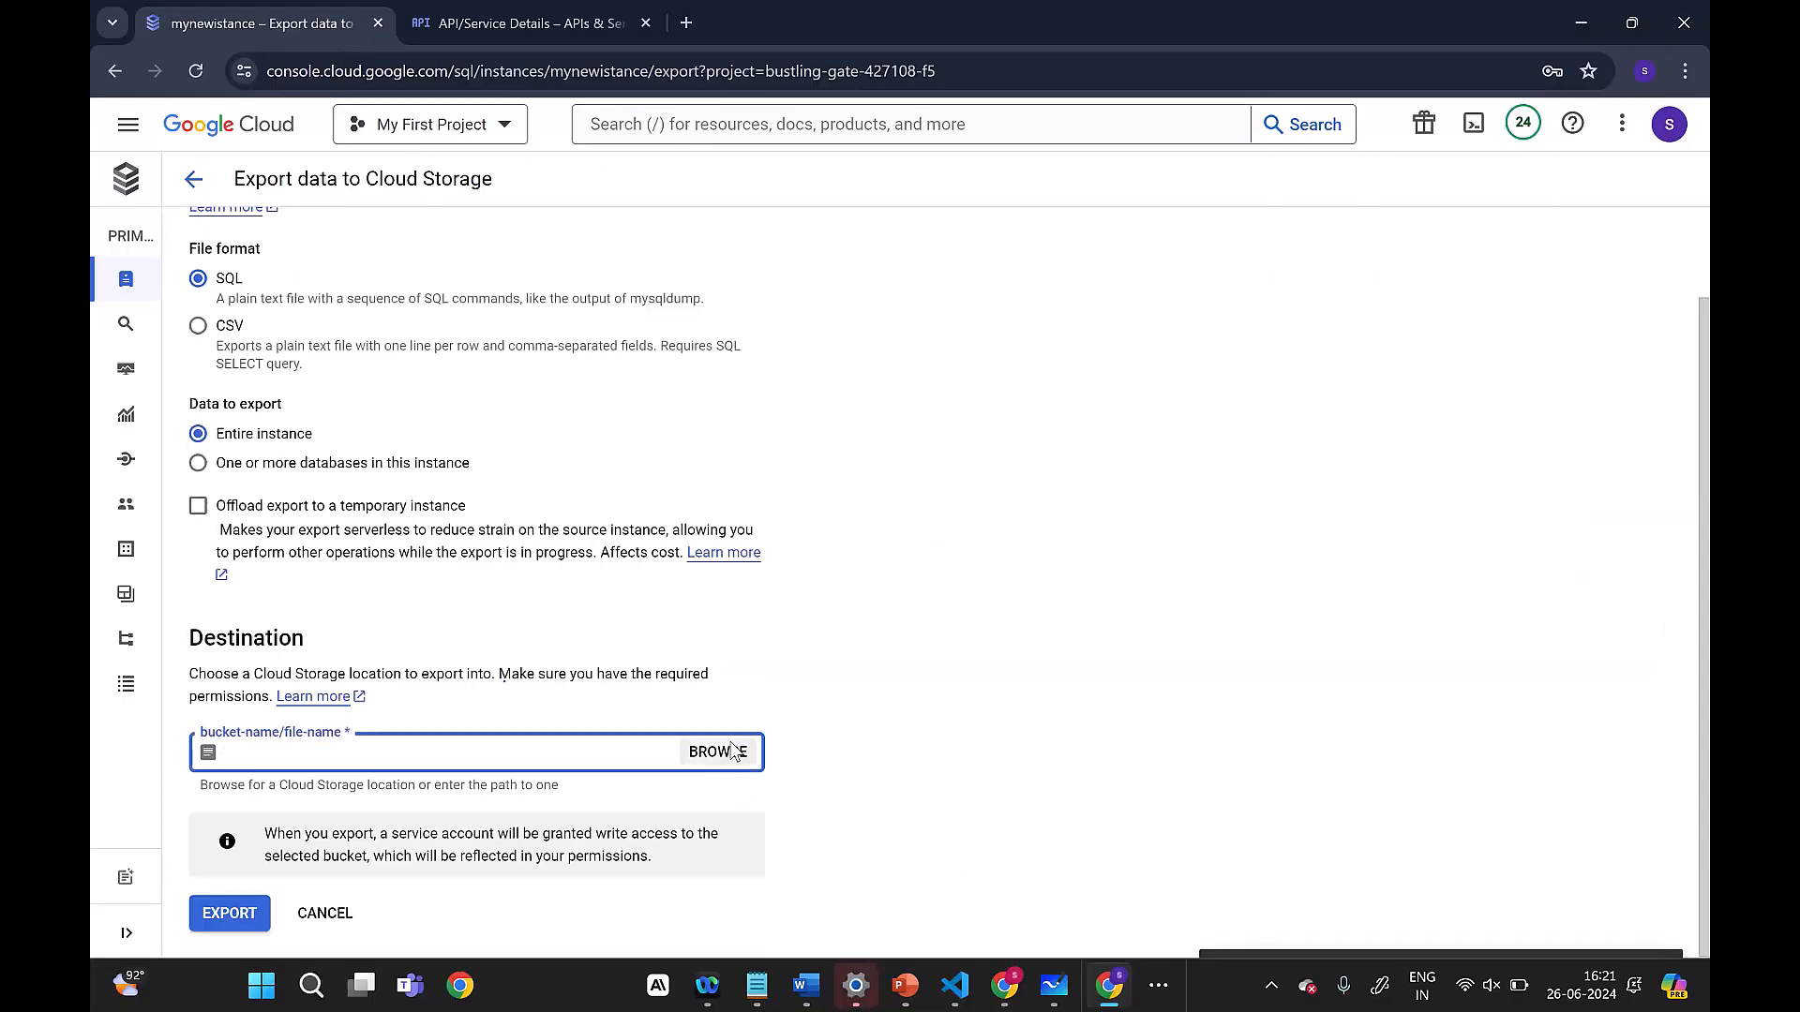
click(722, 776)
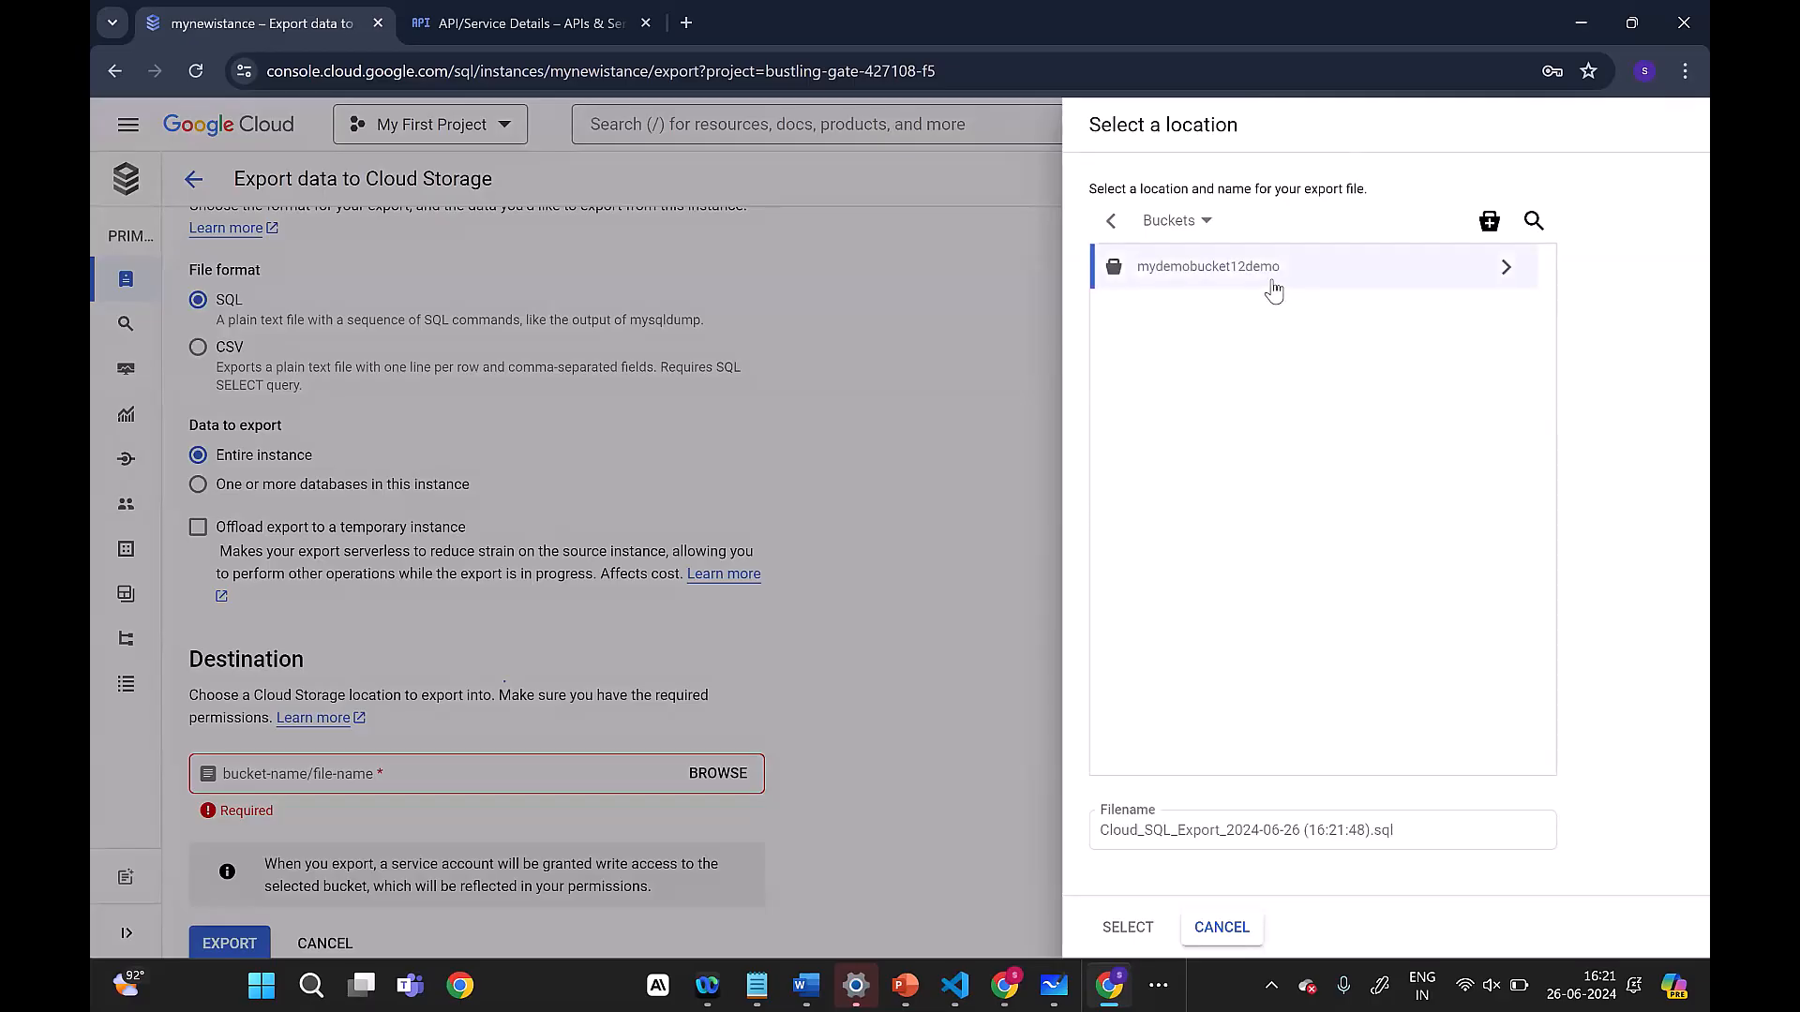
click(1500, 267)
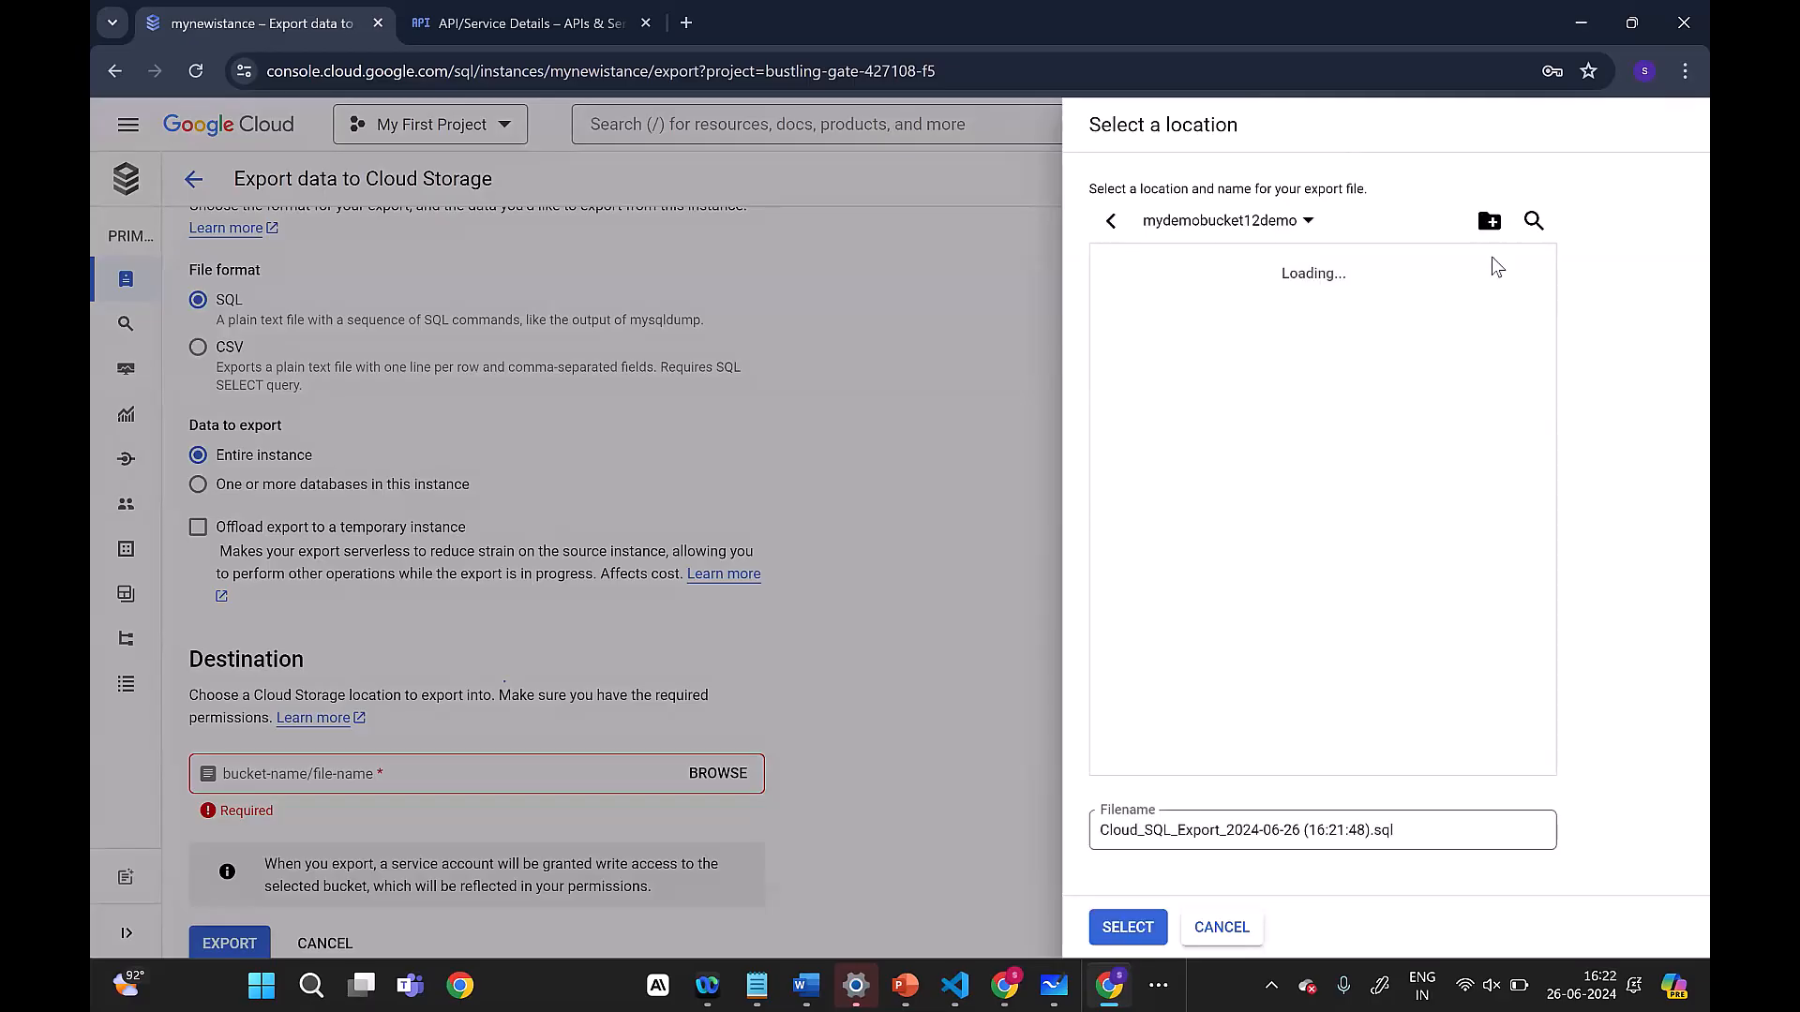
click(1128, 927)
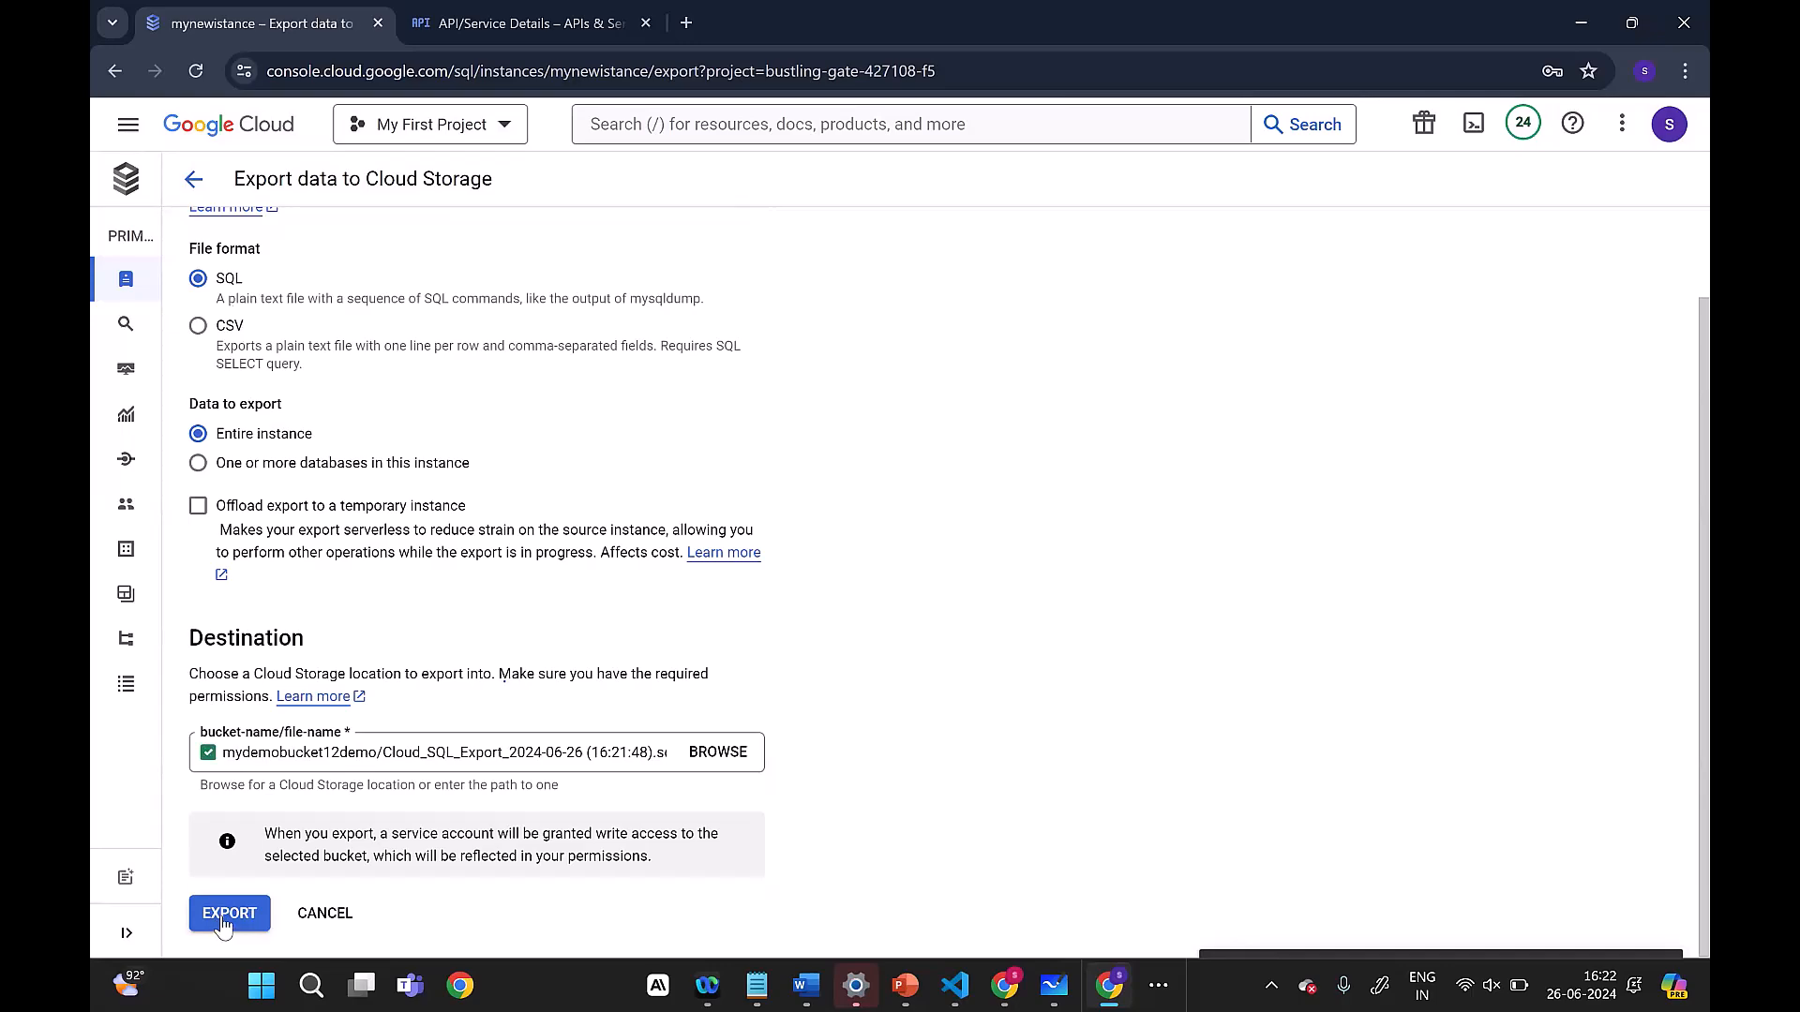
click(225, 919)
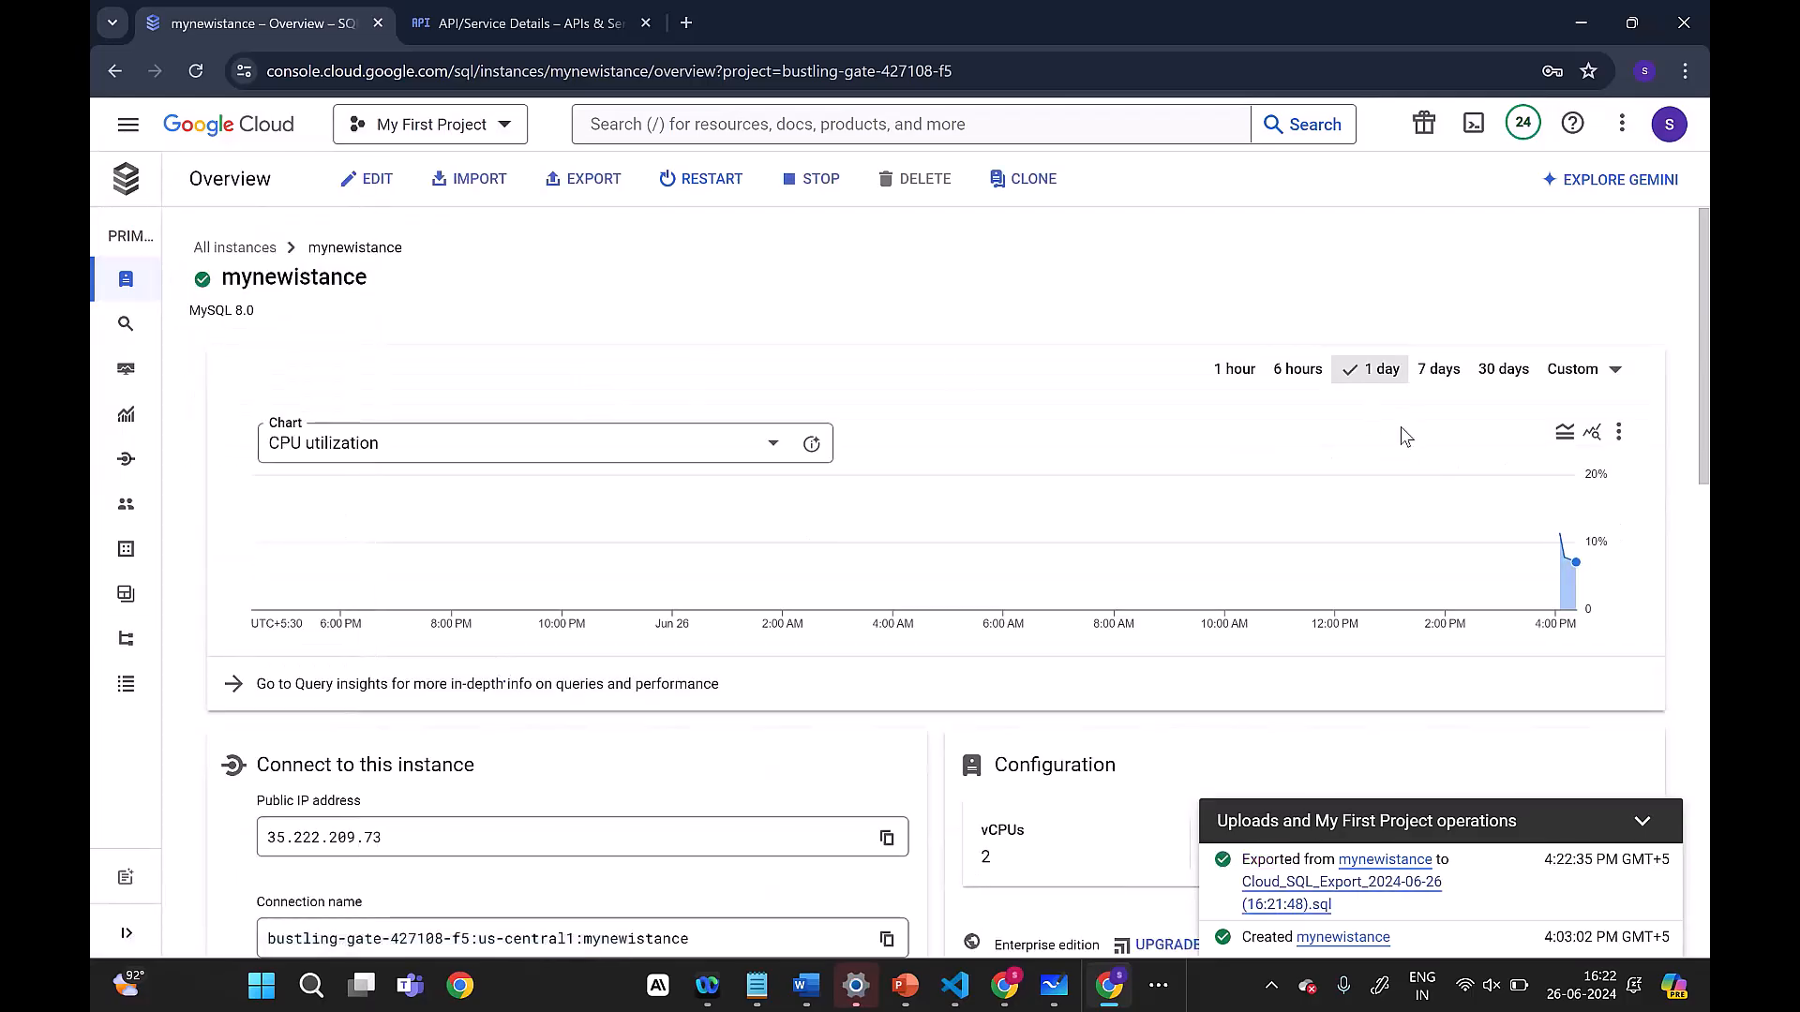
Step: Open the mynewistance console page in a second browser tab, keeping My First Project as the project
mouse_move(1360, 483)
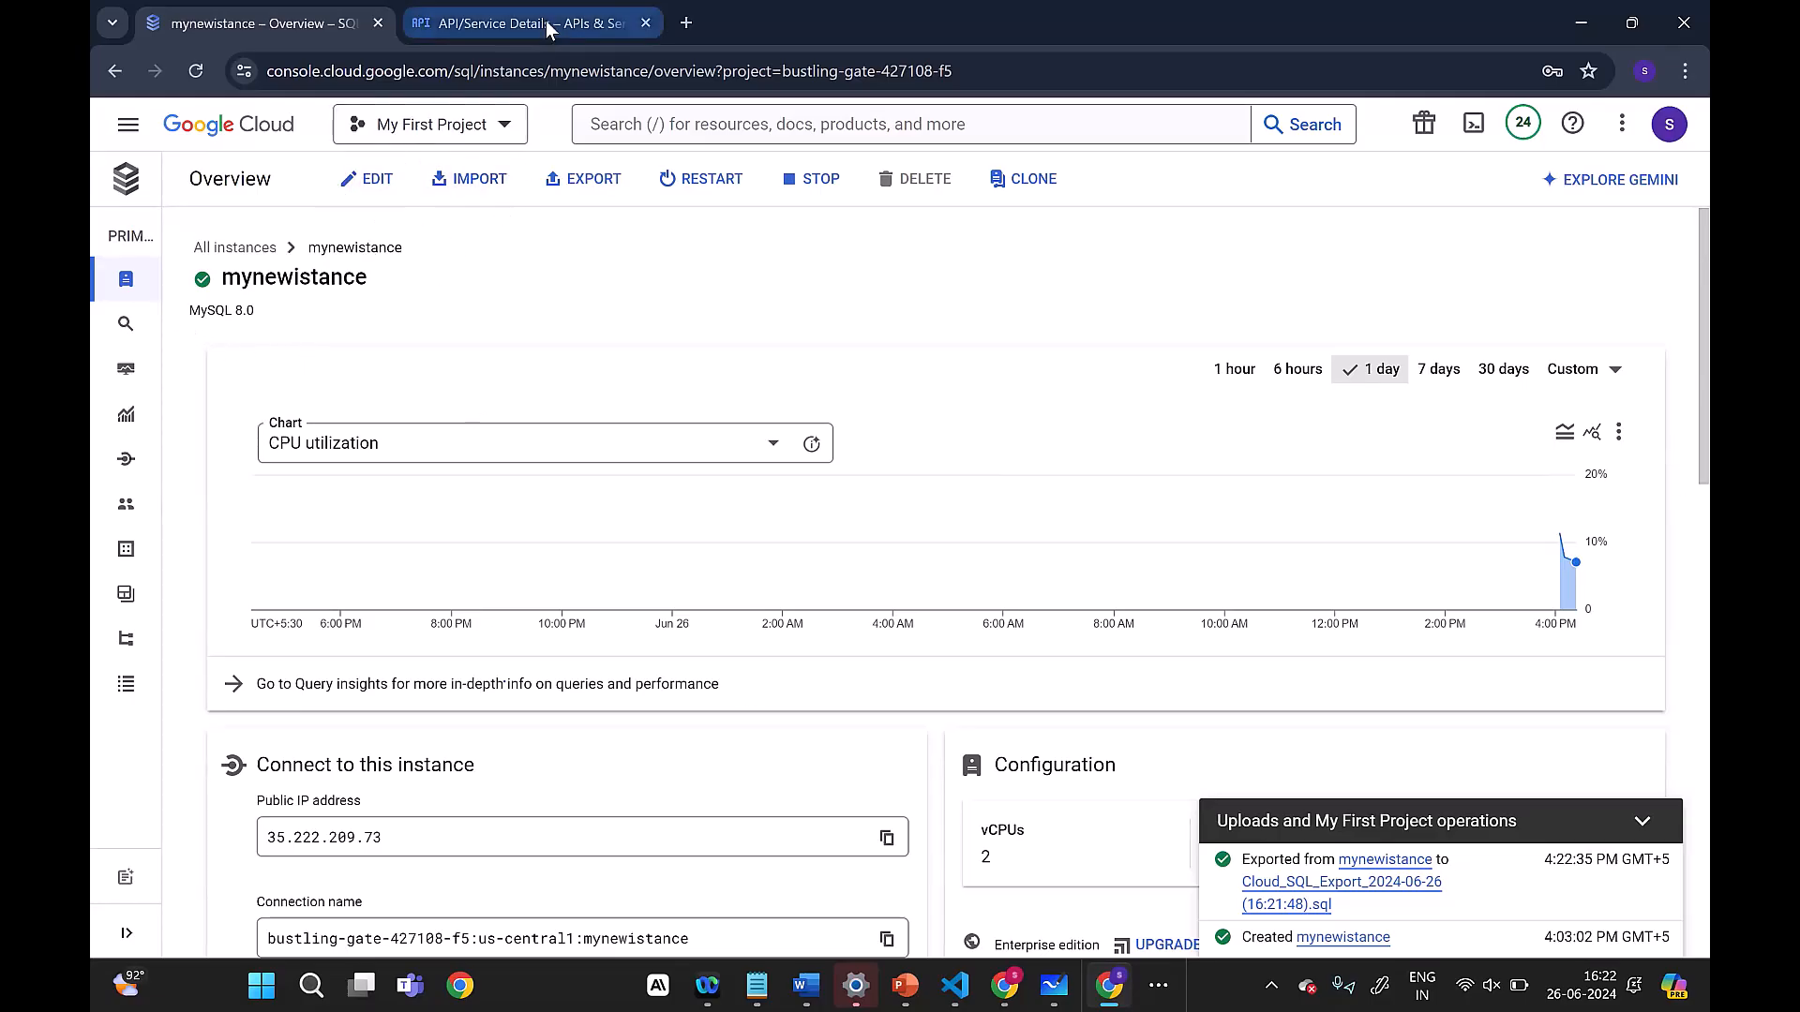
click(582, 73)
key(ctrl+c)
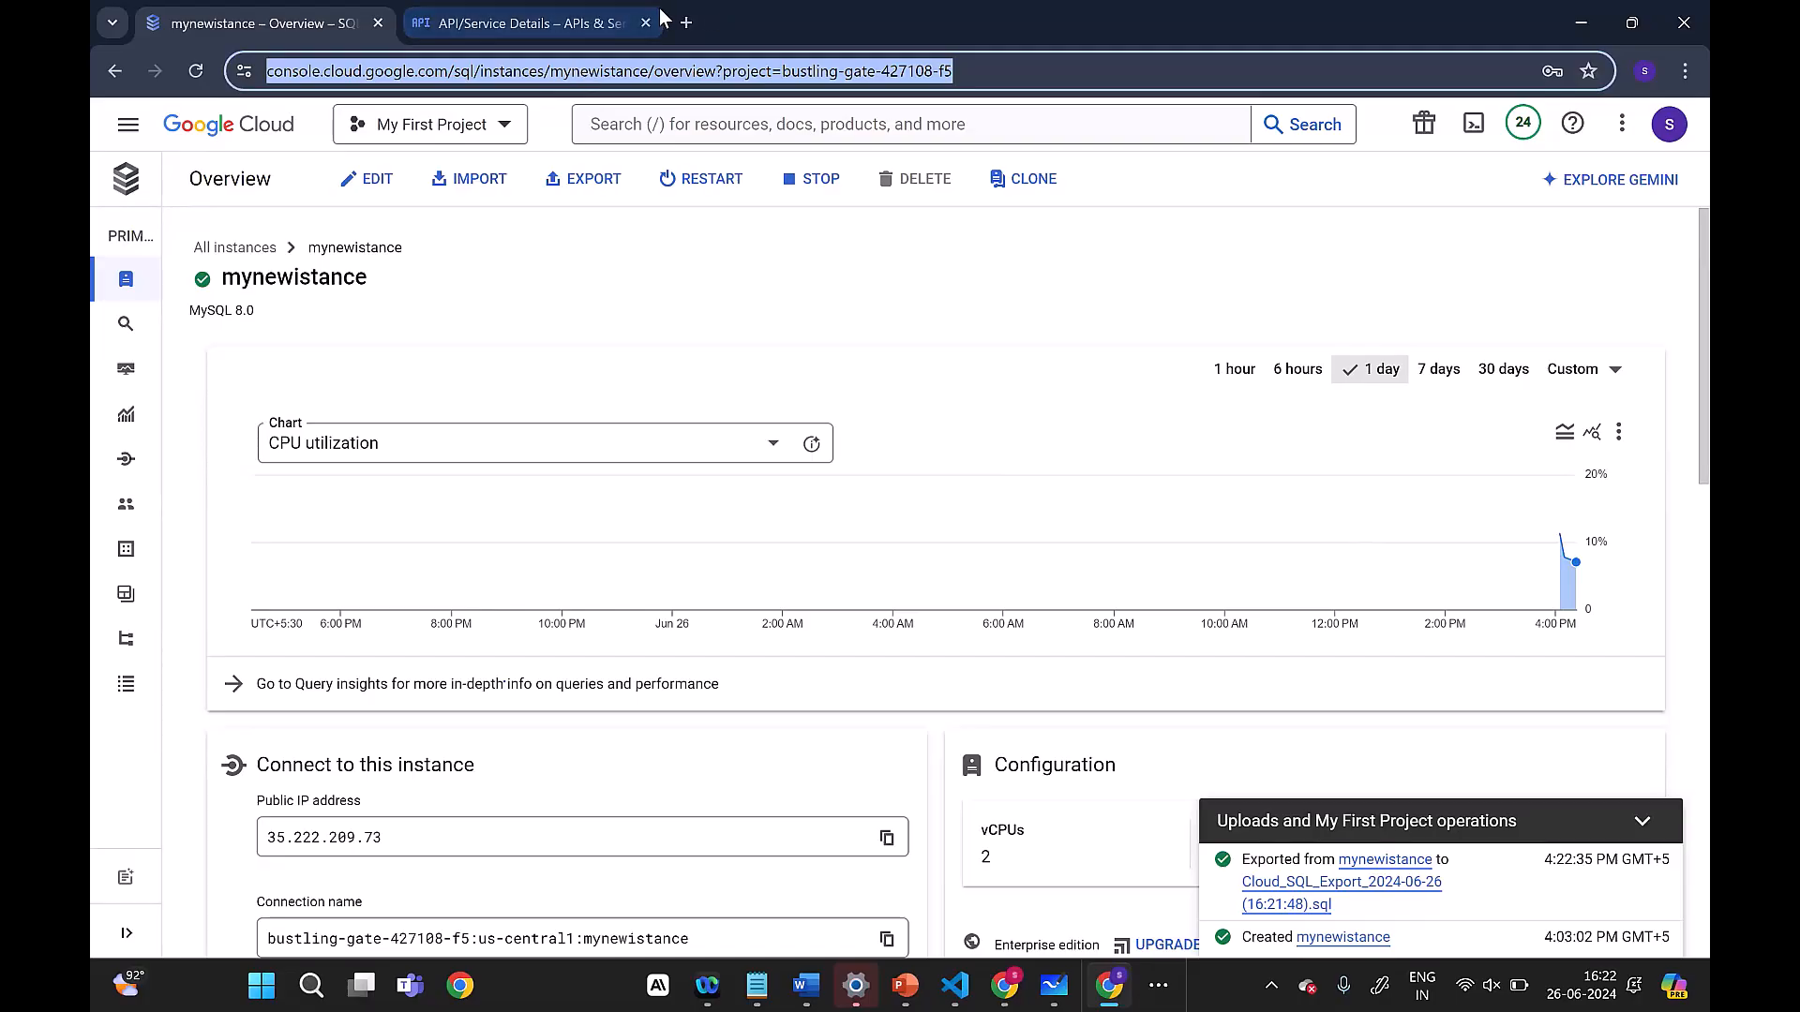
click(687, 22)
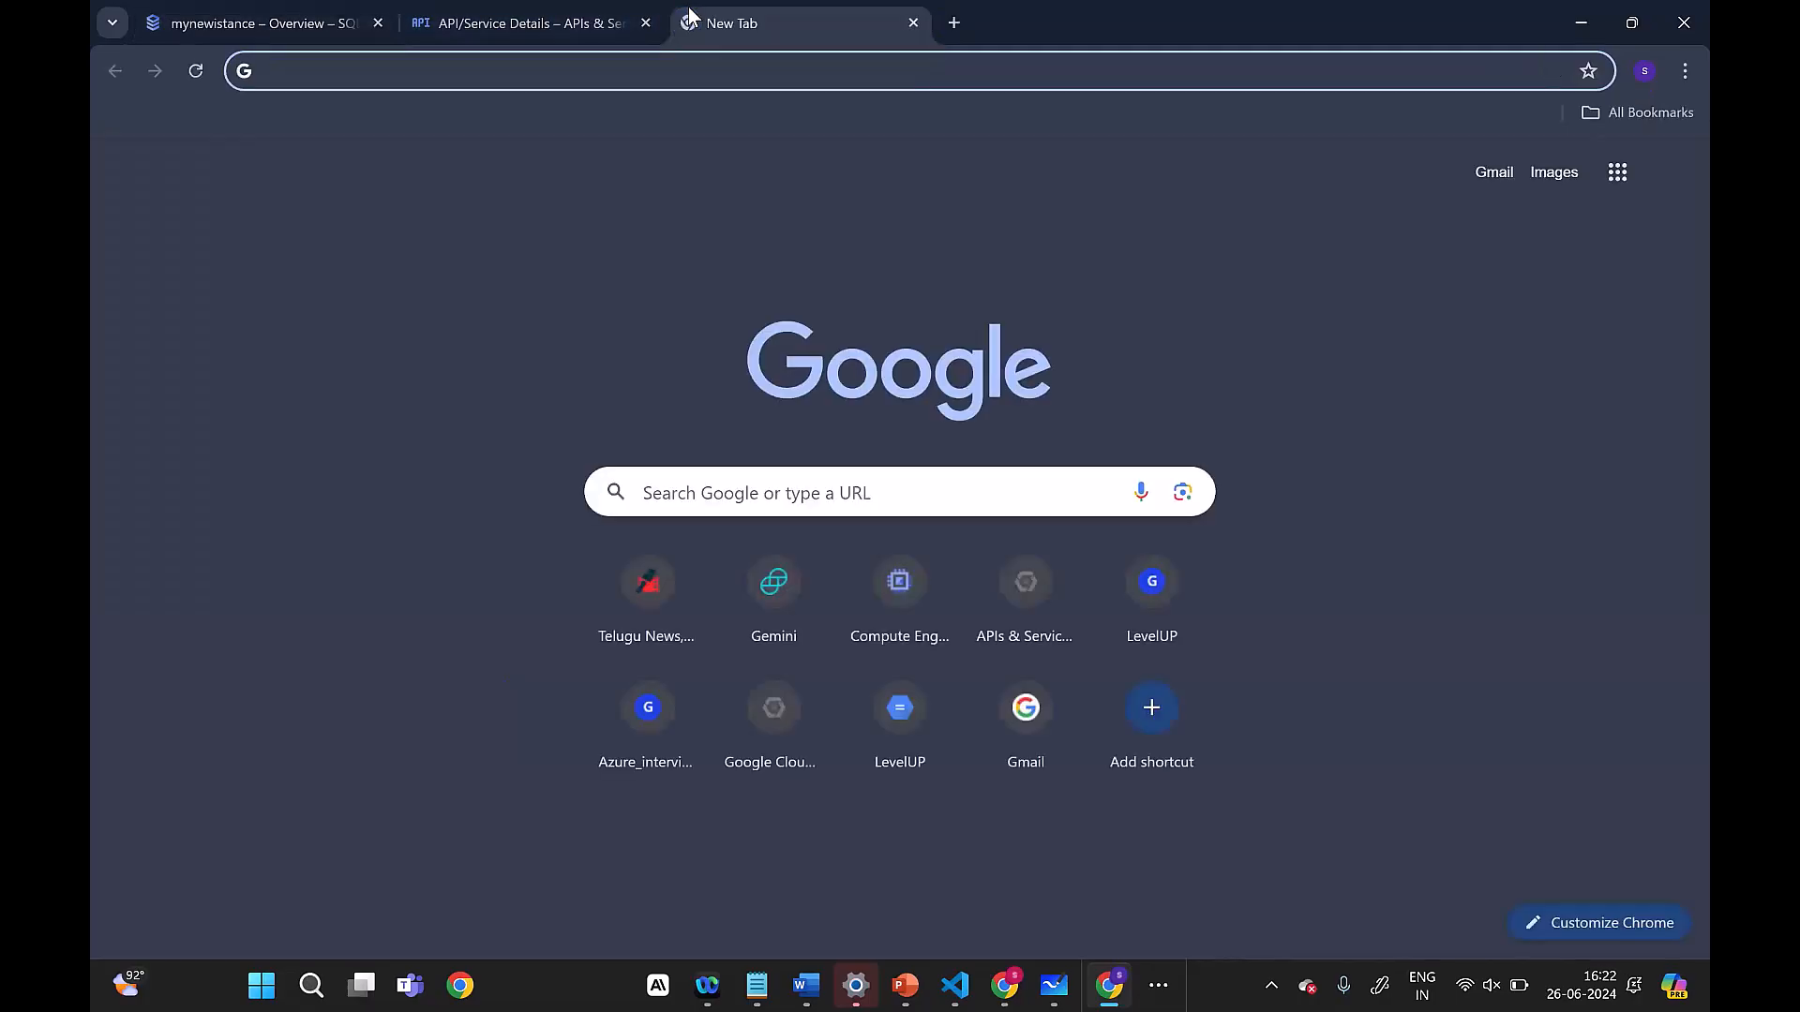
key(ctrl+v)
key(Return)
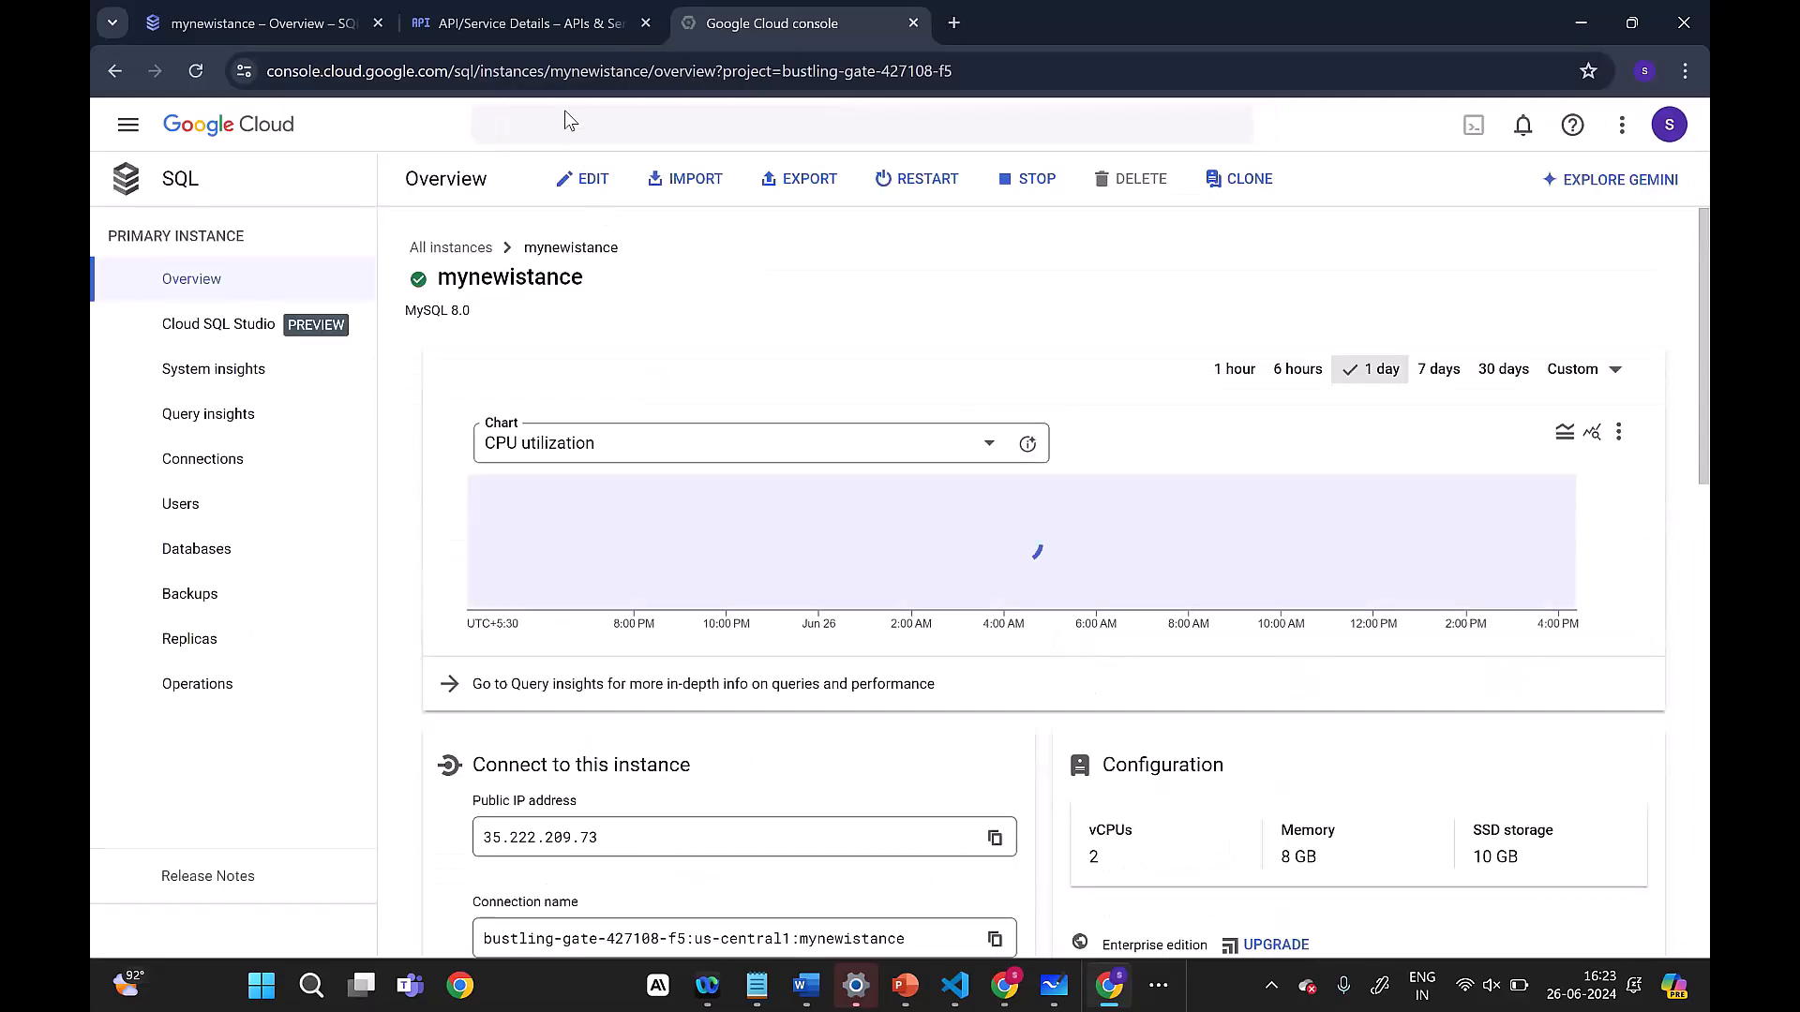
click(519, 124)
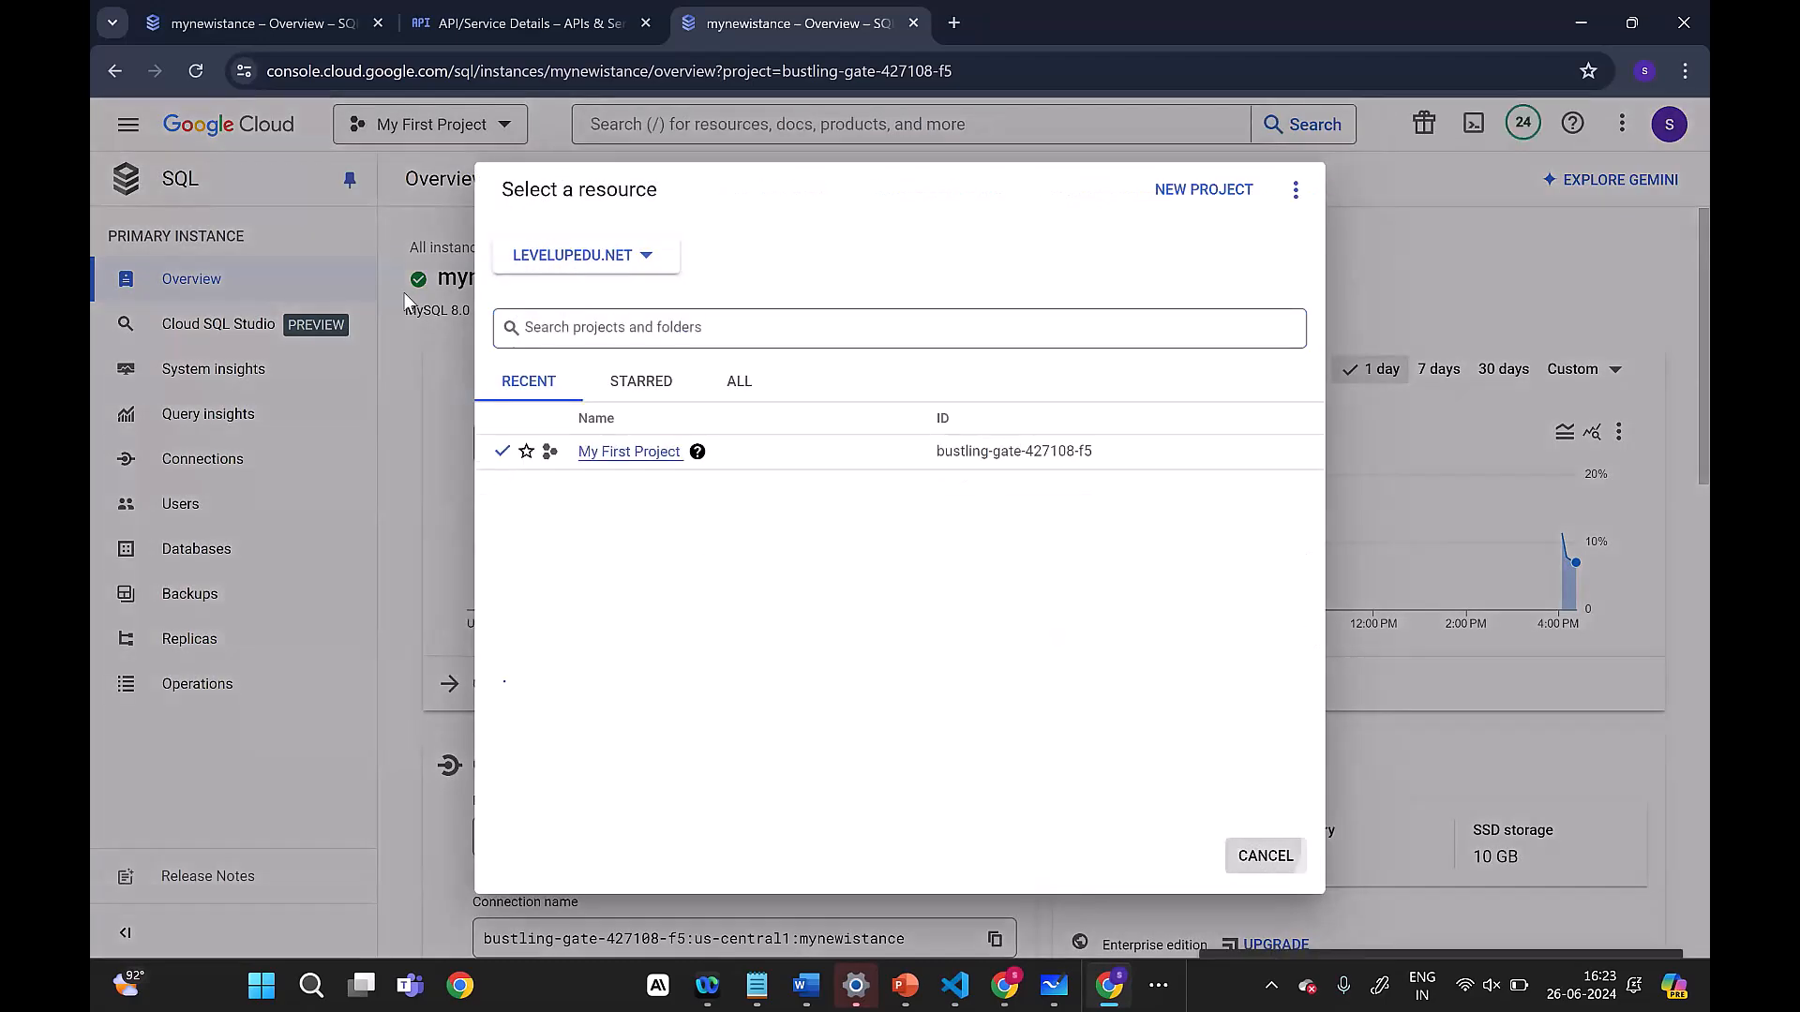
click(405, 300)
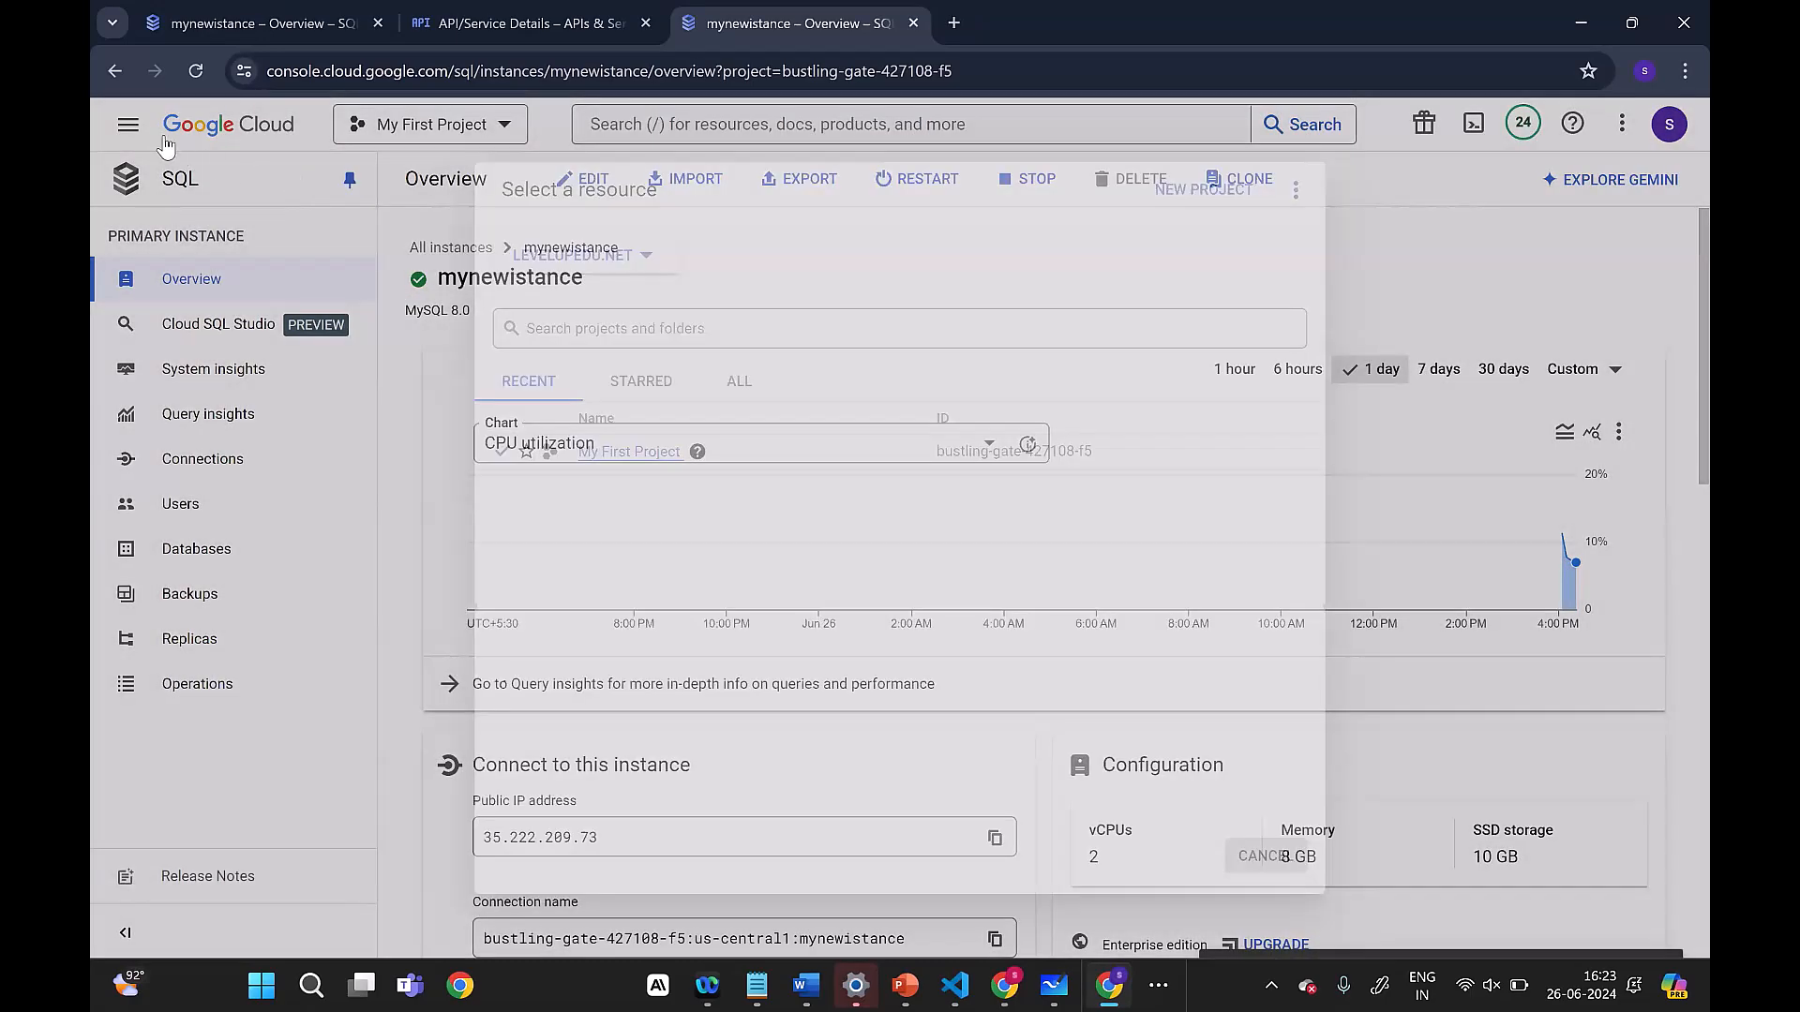
Step: Open the mydemobucket12demo bucket in Cloud Storage and check its objects for the exported SQL file
click(128, 124)
scroll(96, 495, down, 3)
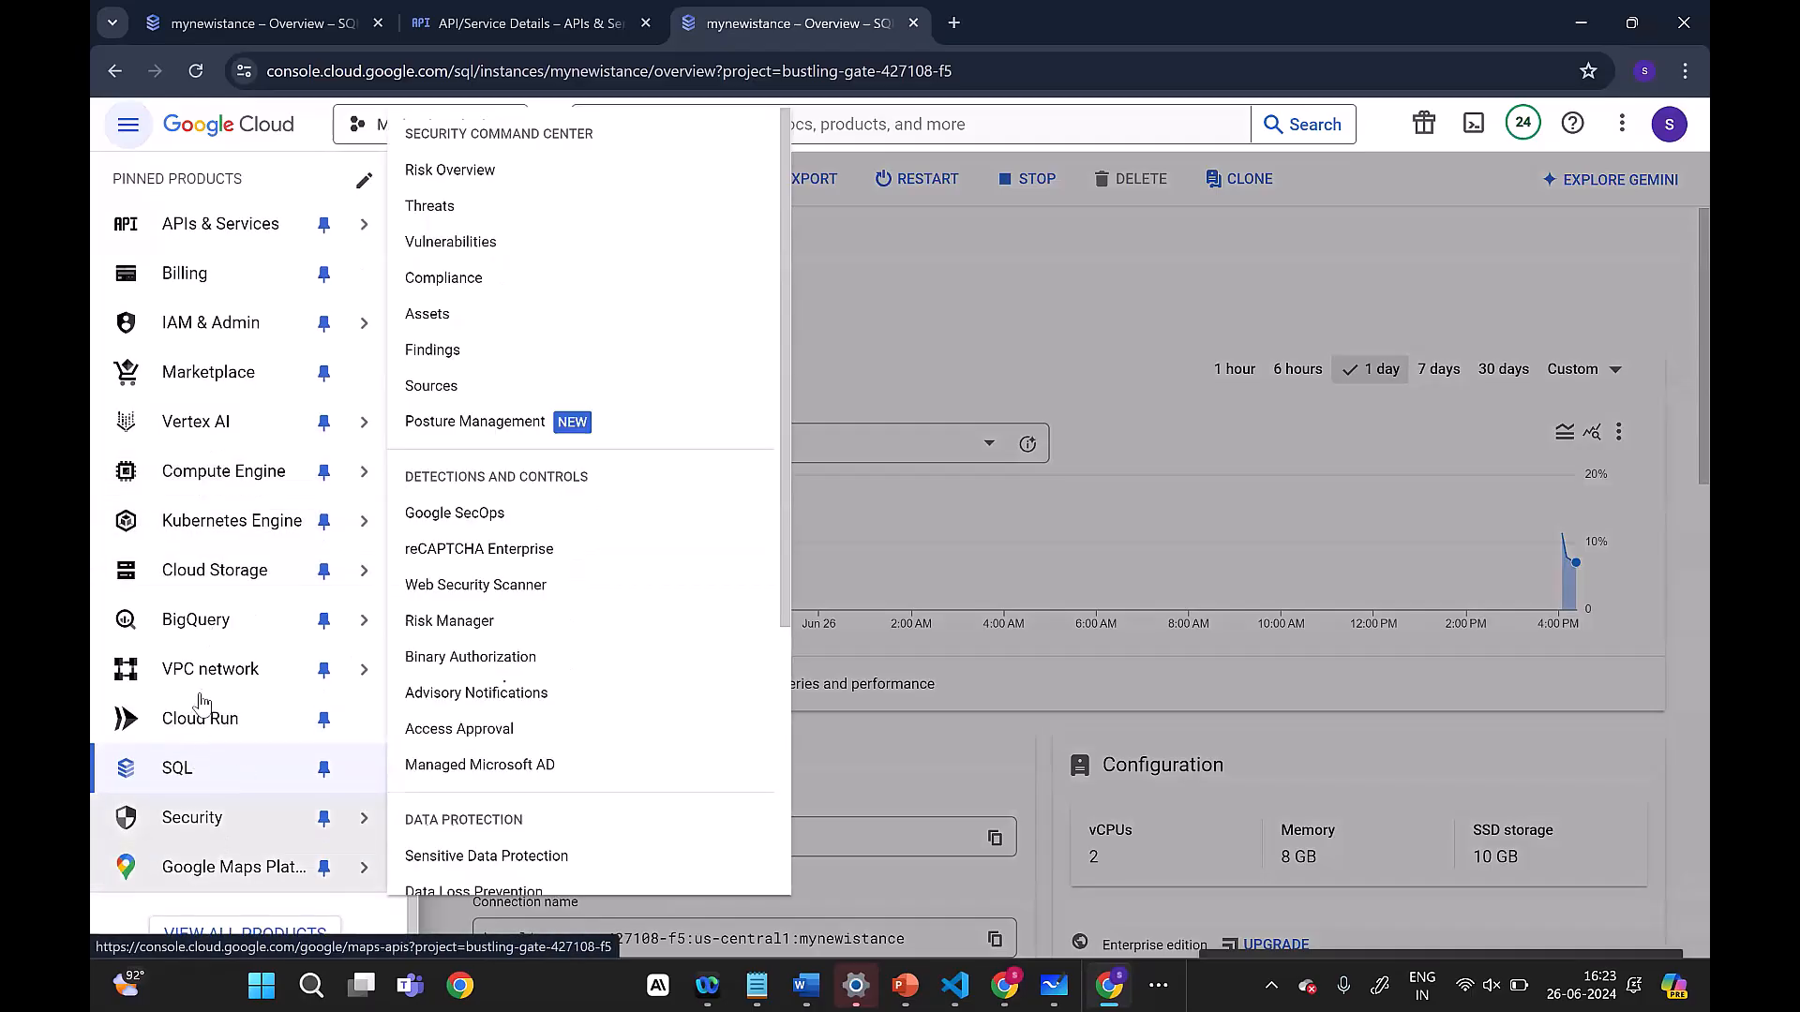
mouse_move(246, 579)
click(427, 583)
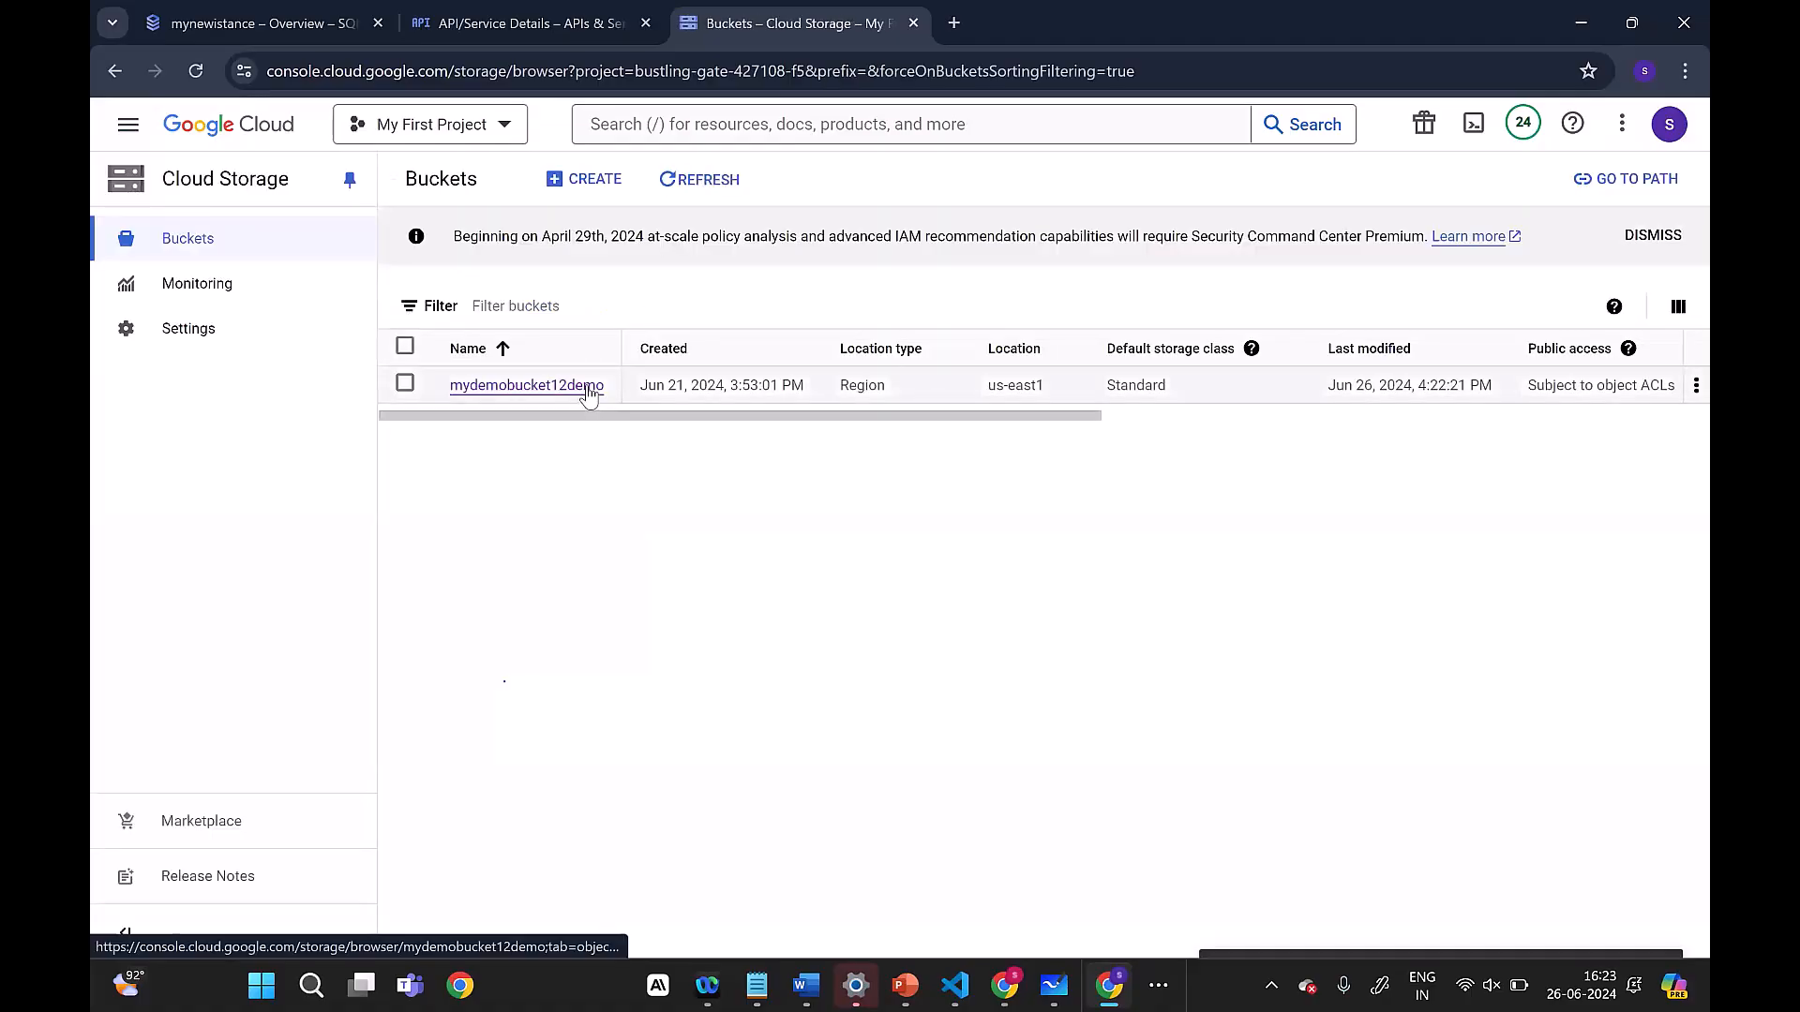
click(587, 385)
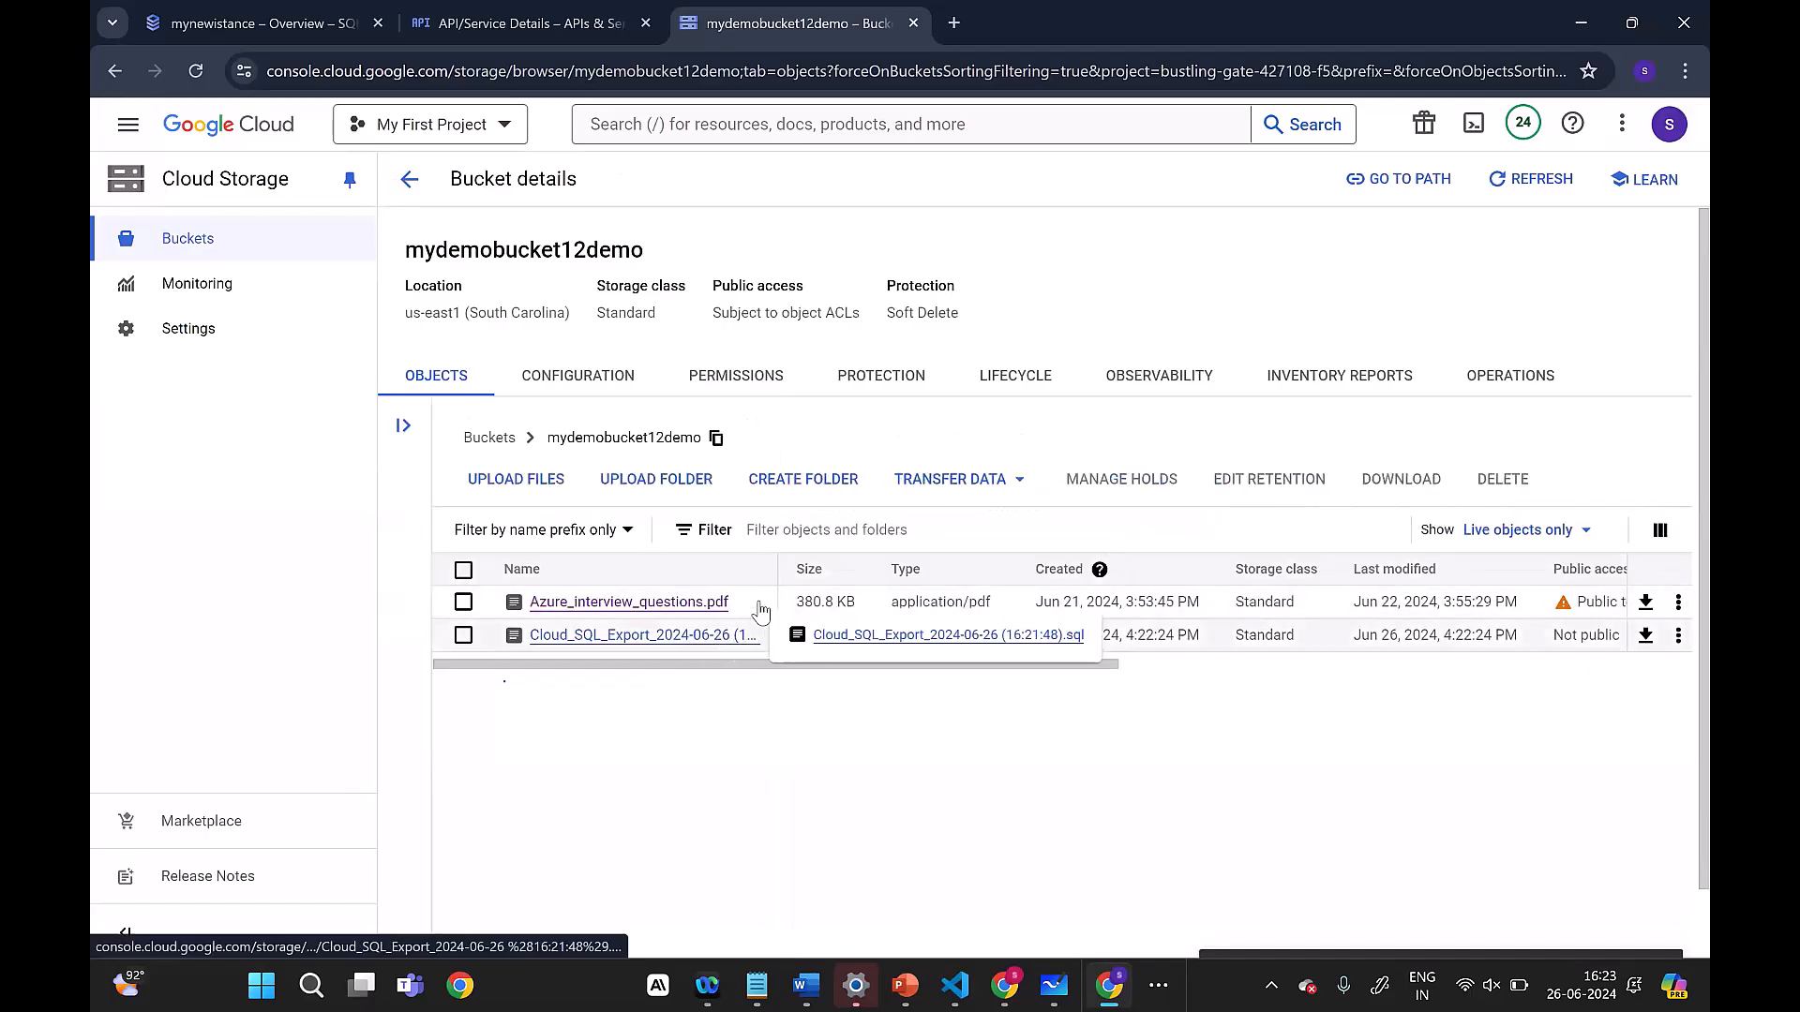
click(776, 549)
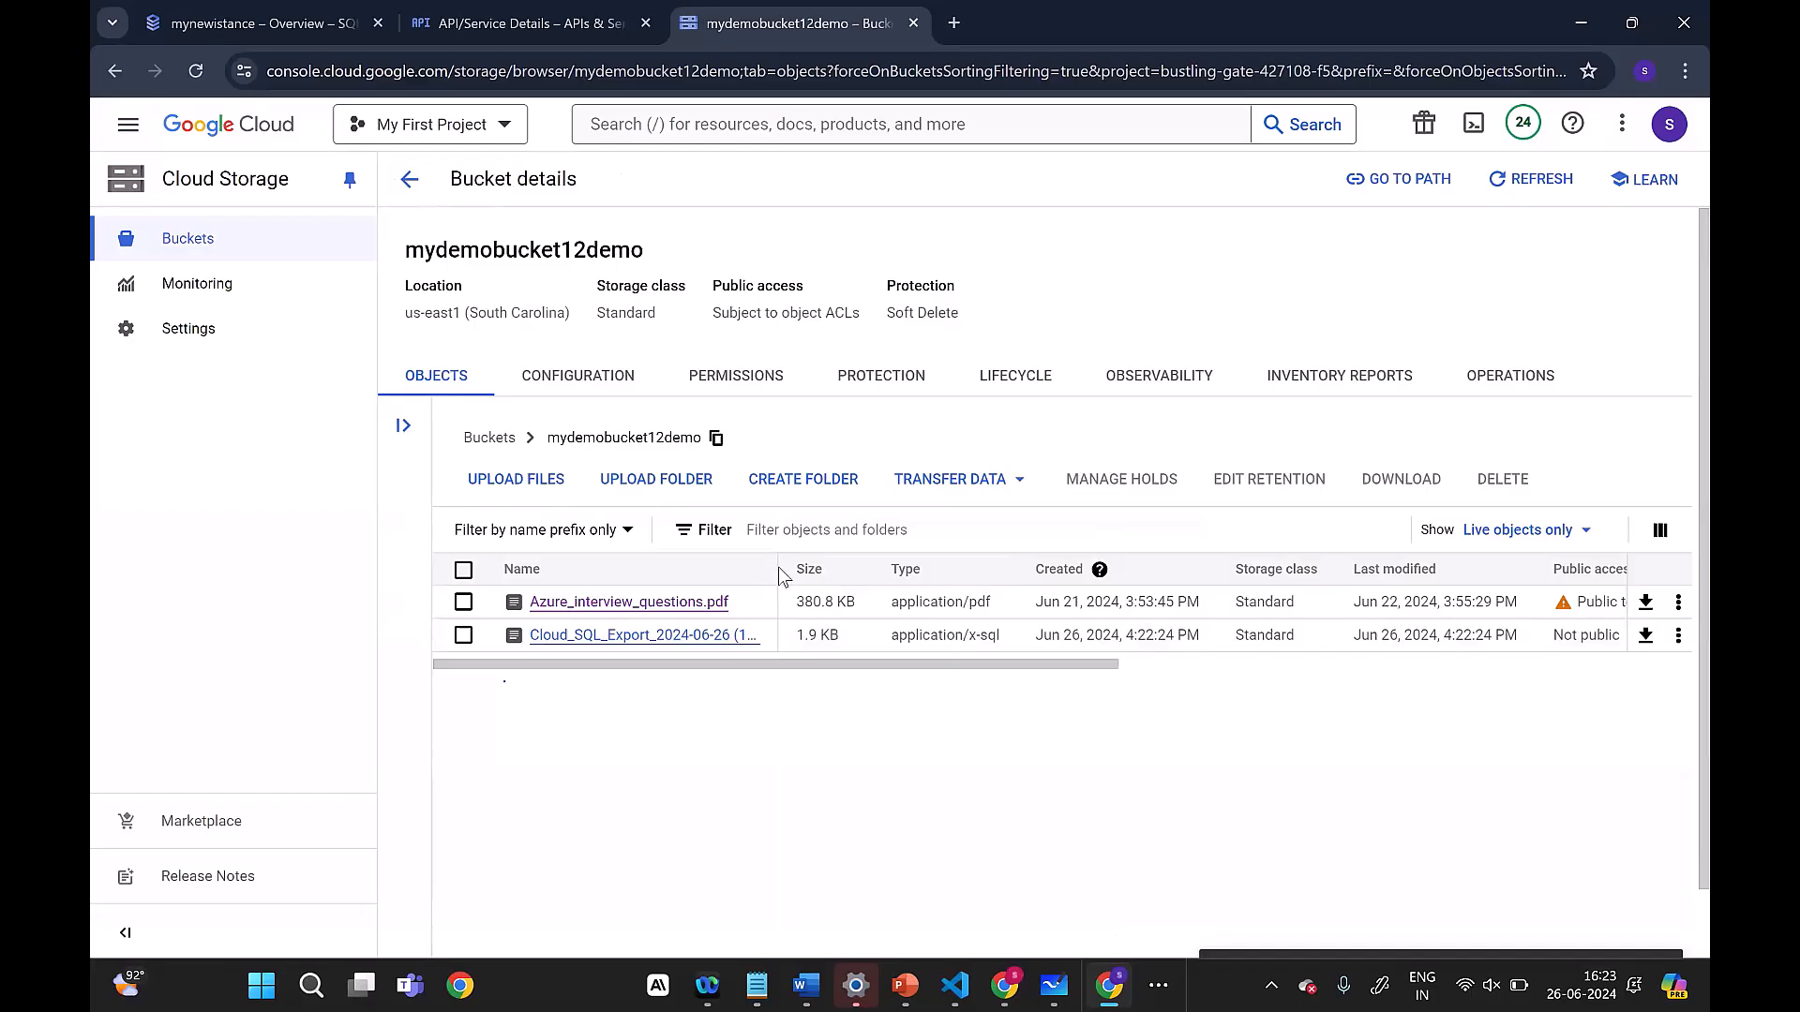
drag(778, 570, 914, 540)
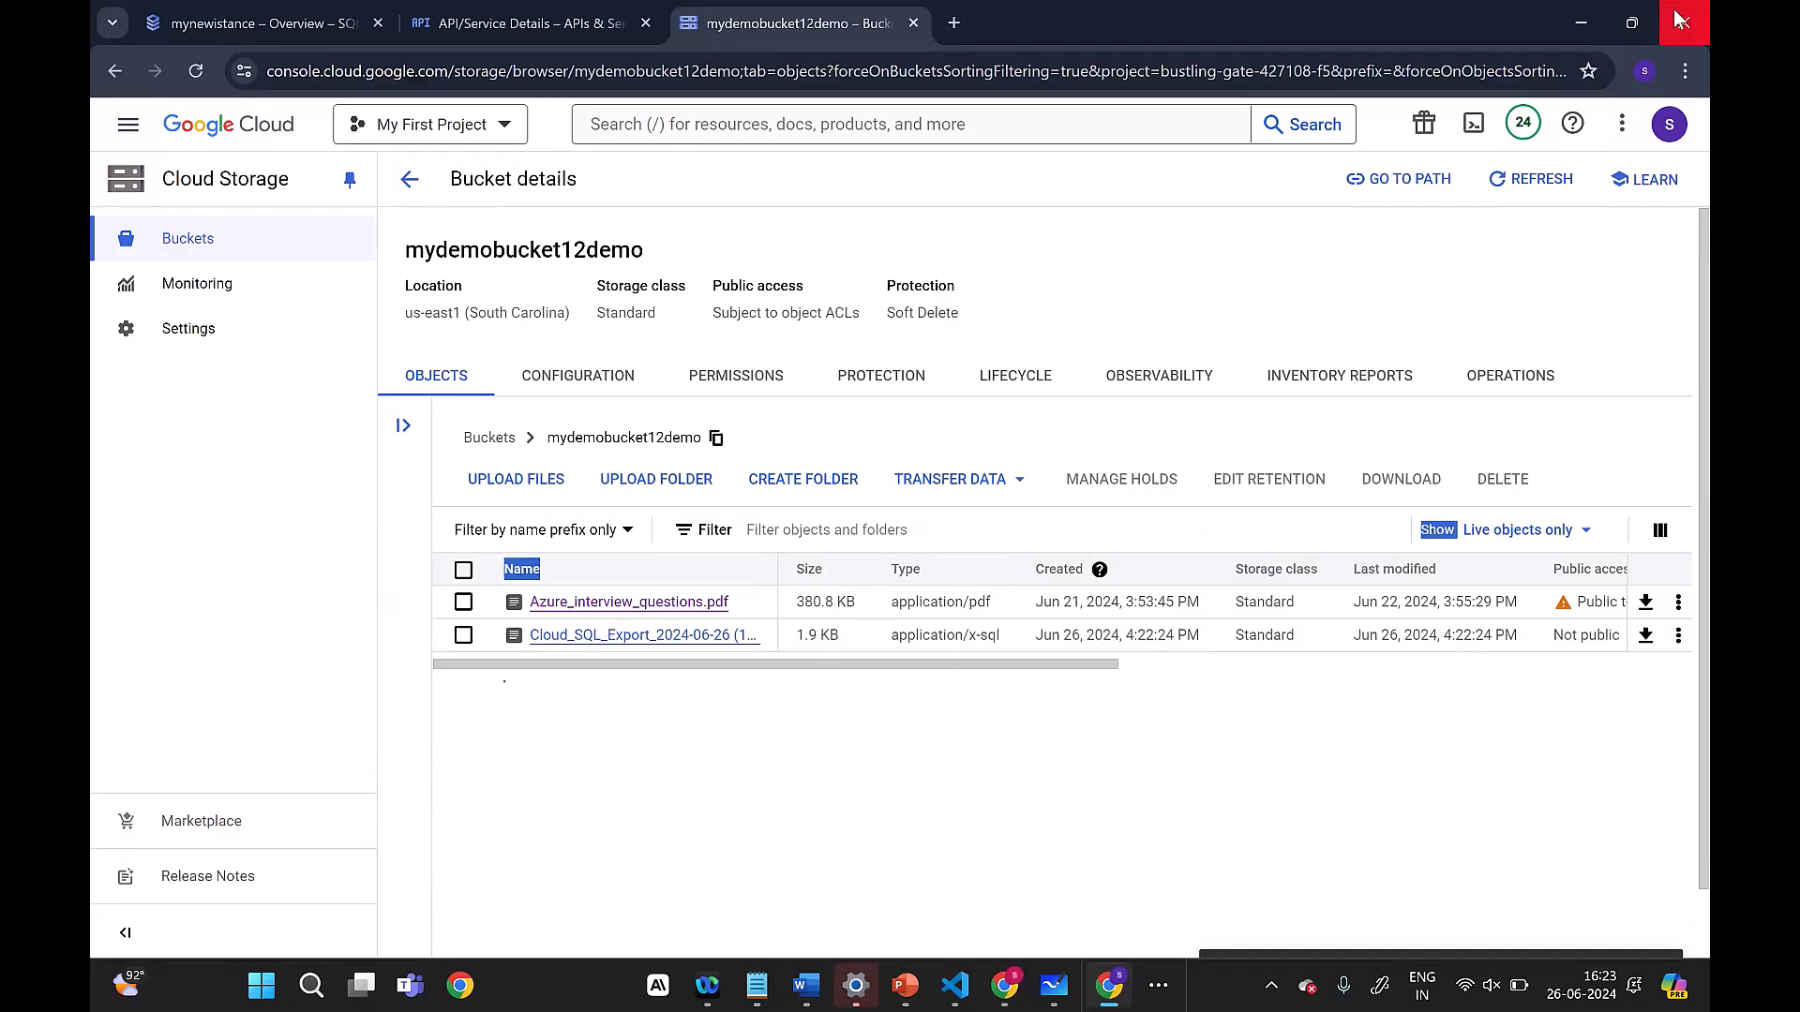
Step: Return to the mynewistance overview in the original browser tab and stop the instance
click(525, 27)
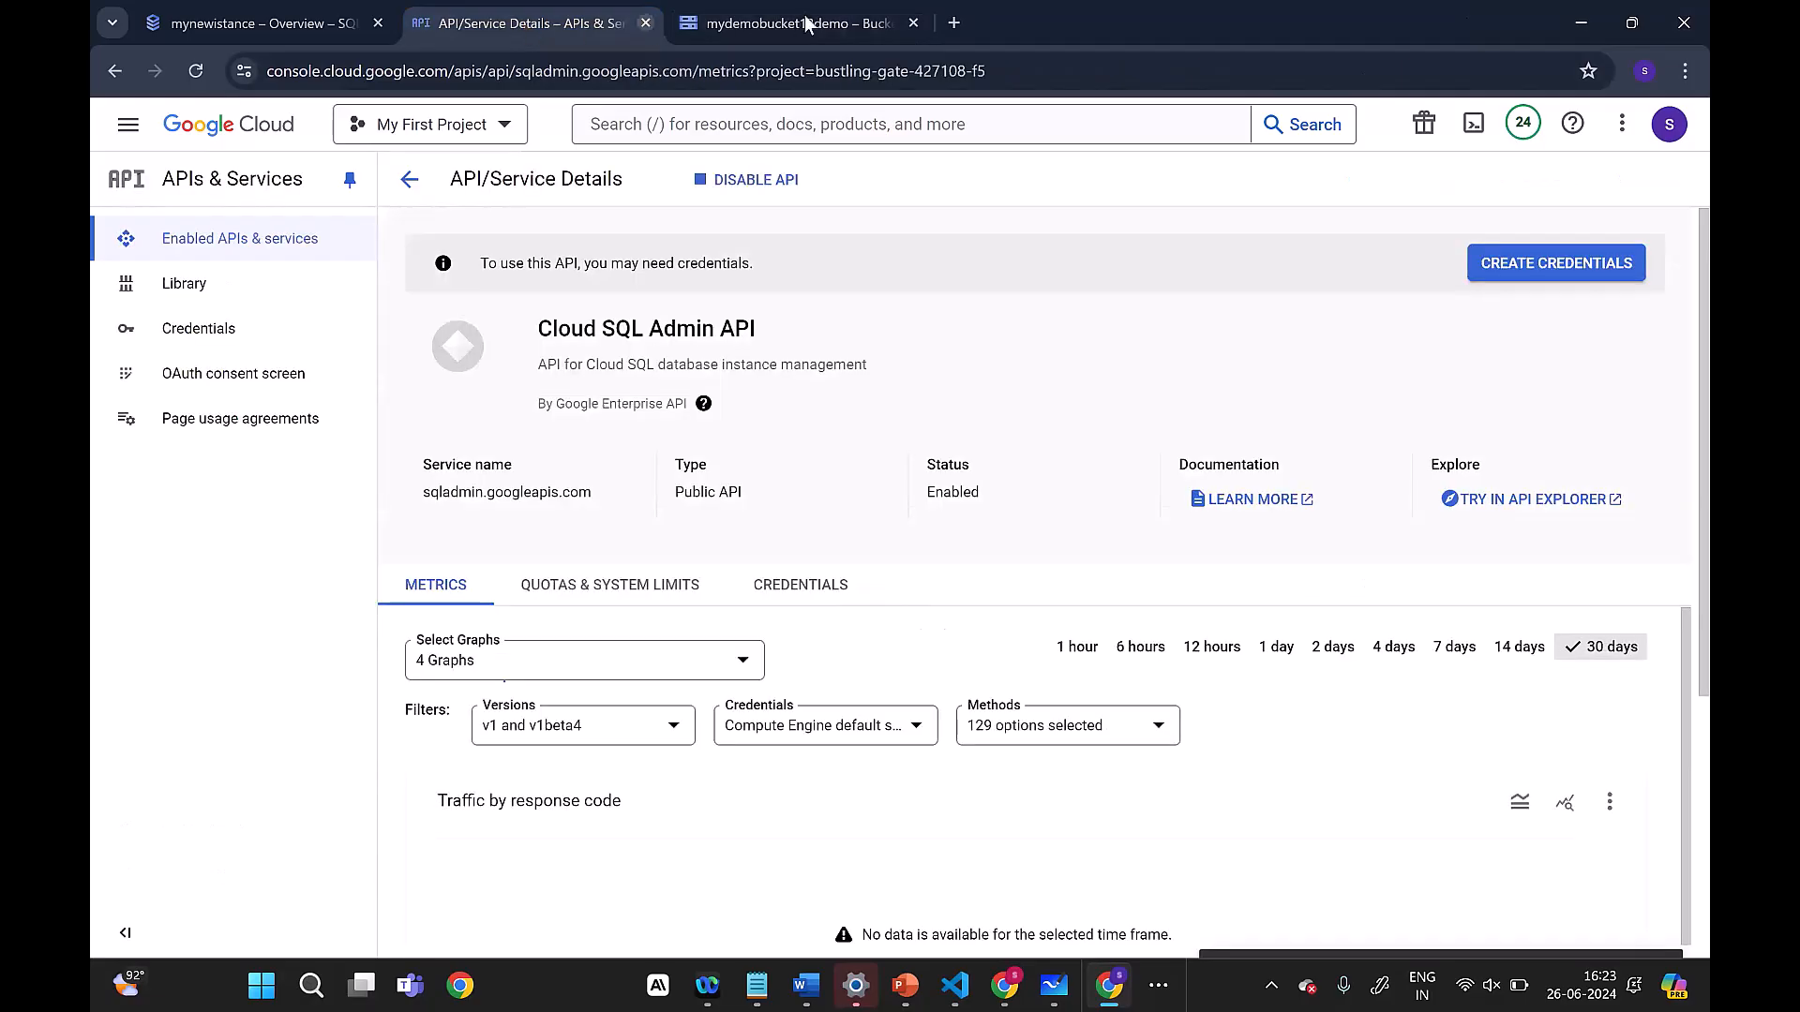
click(808, 23)
click(585, 26)
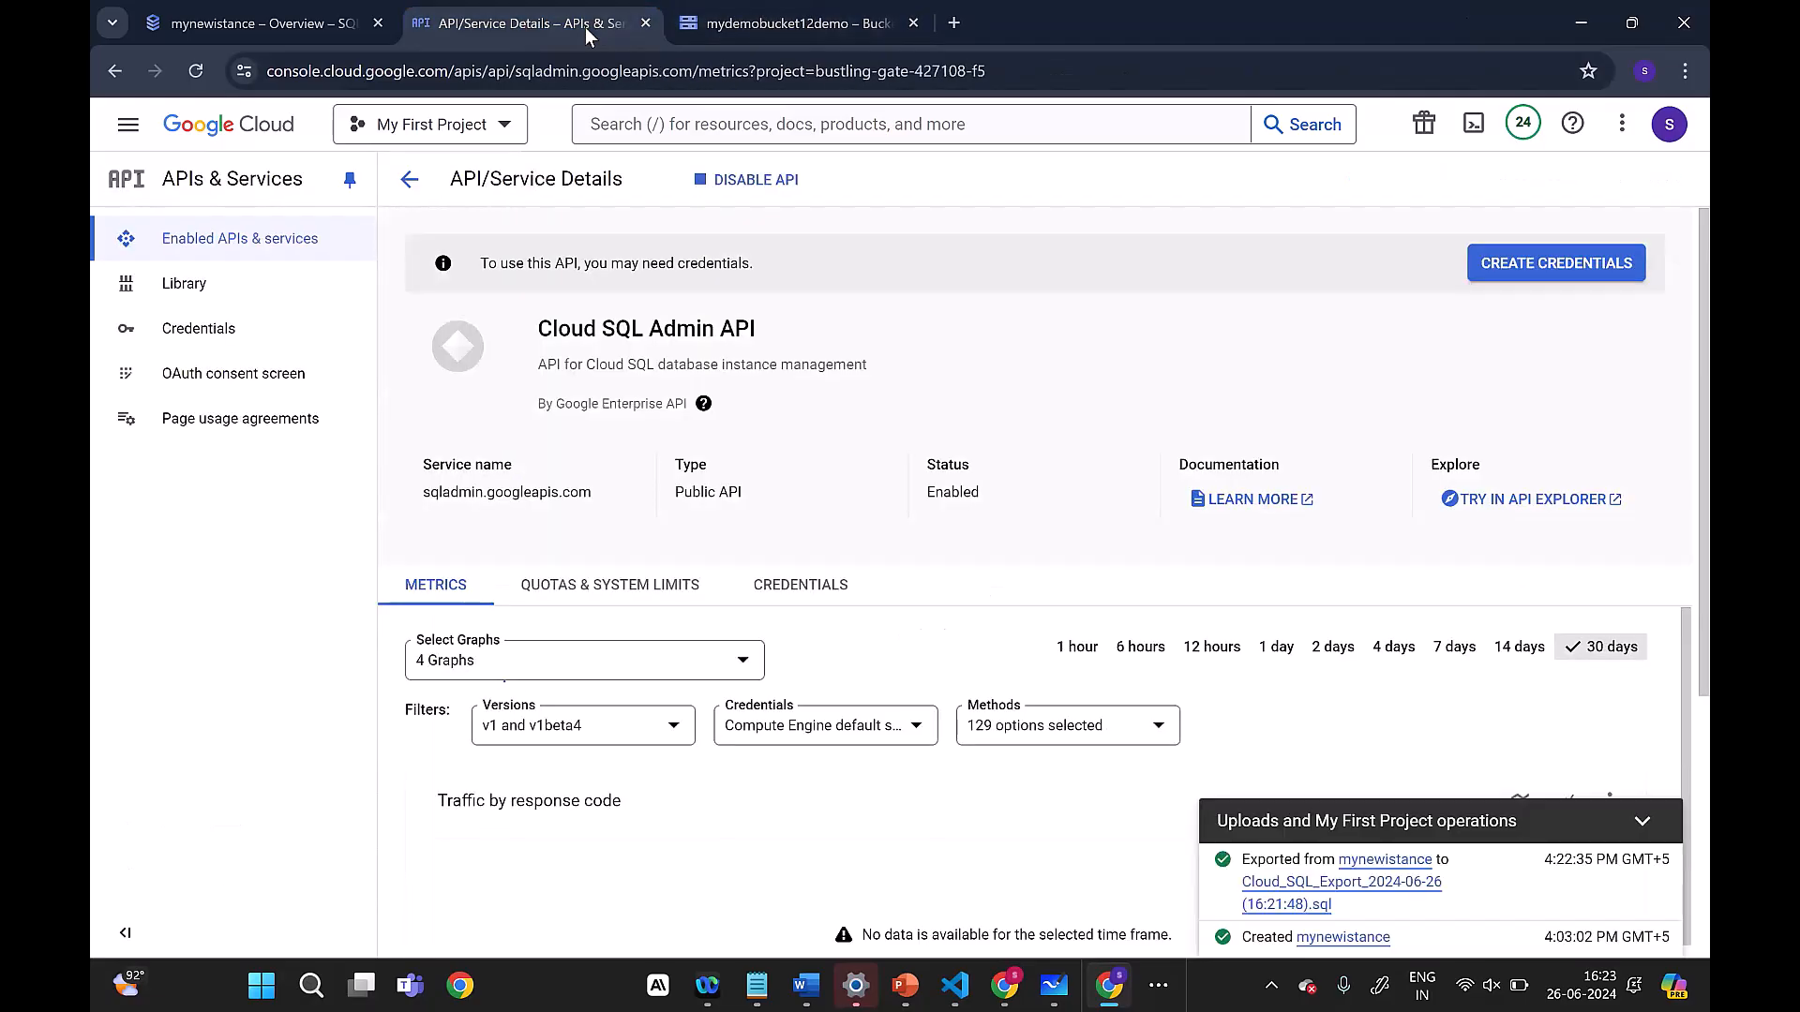
click(245, 25)
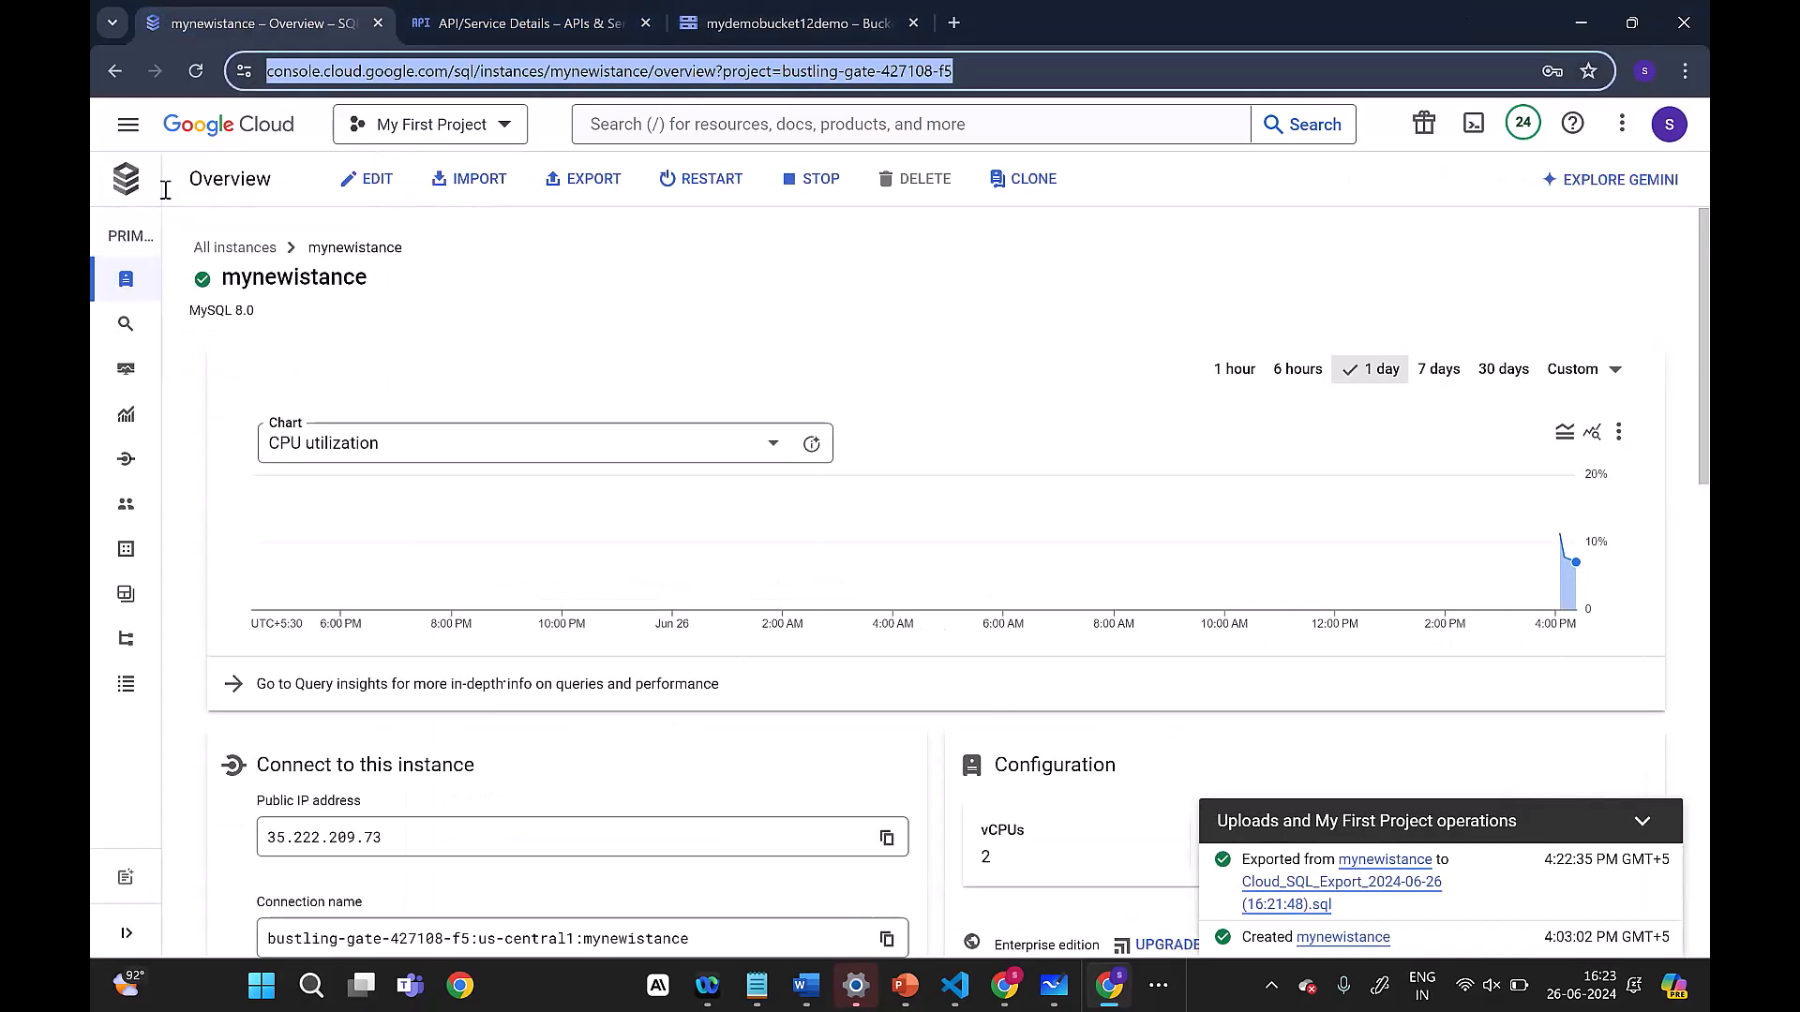
click(249, 188)
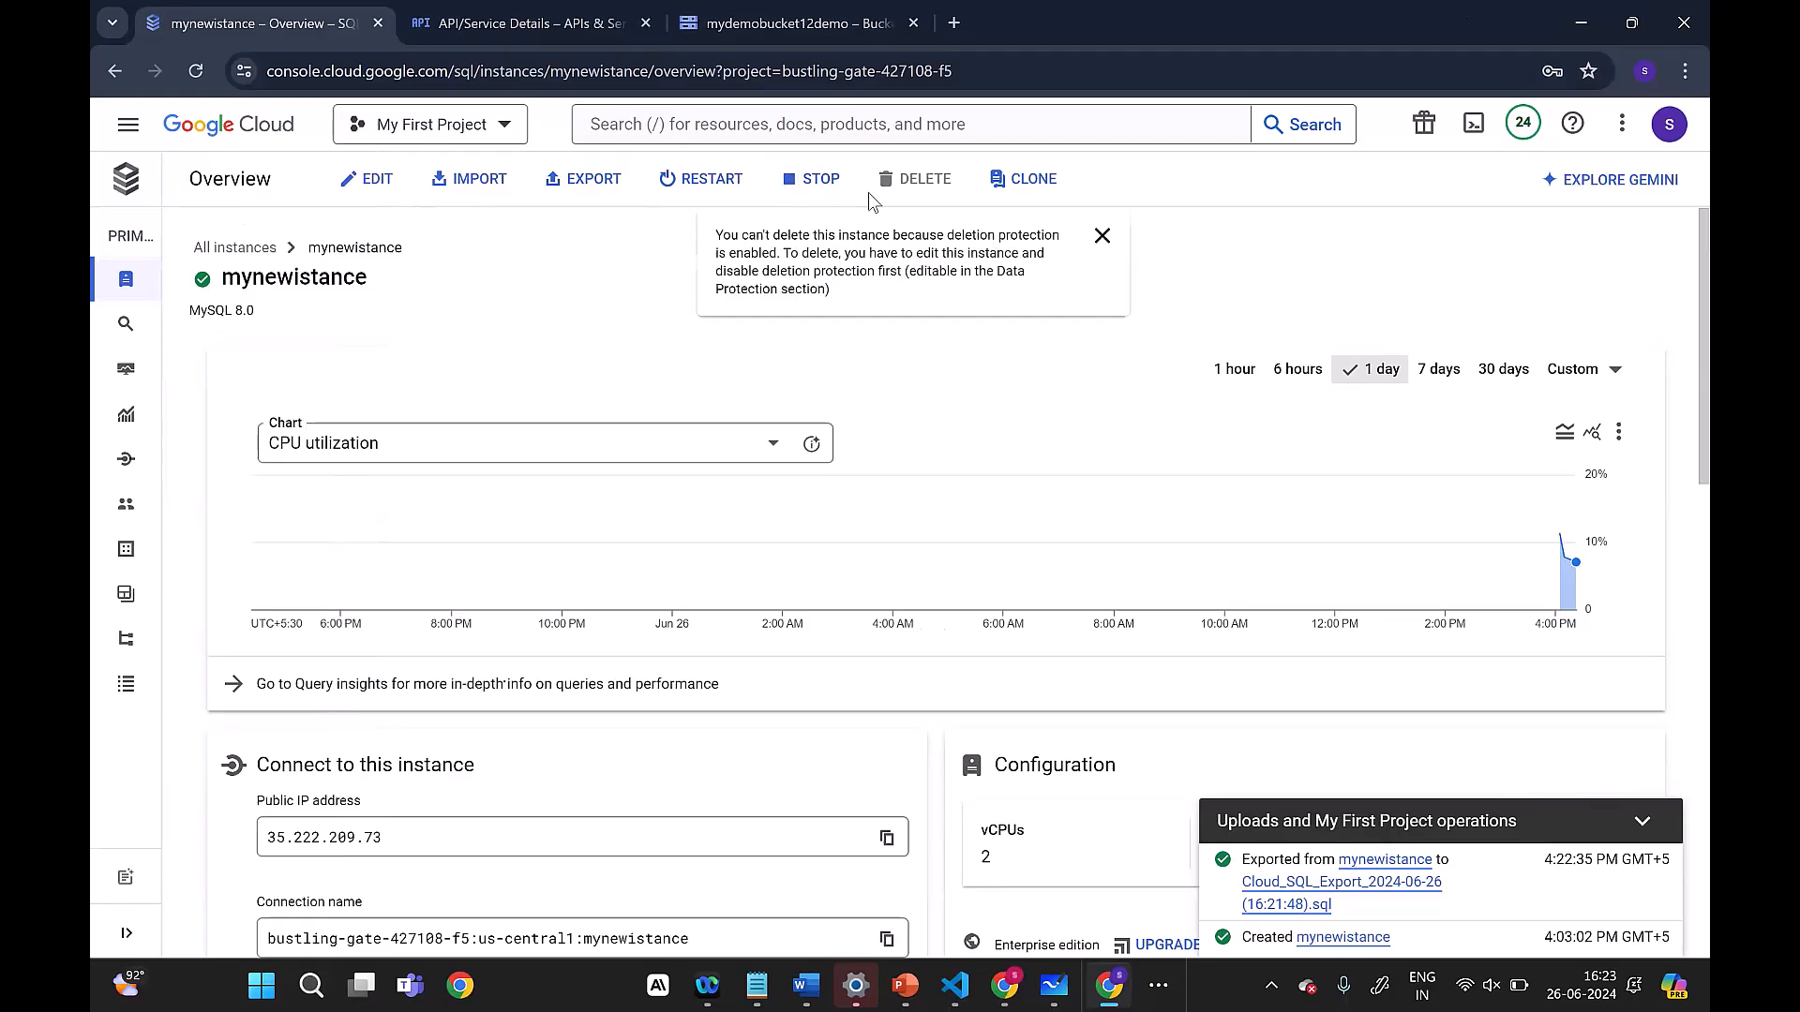
click(794, 192)
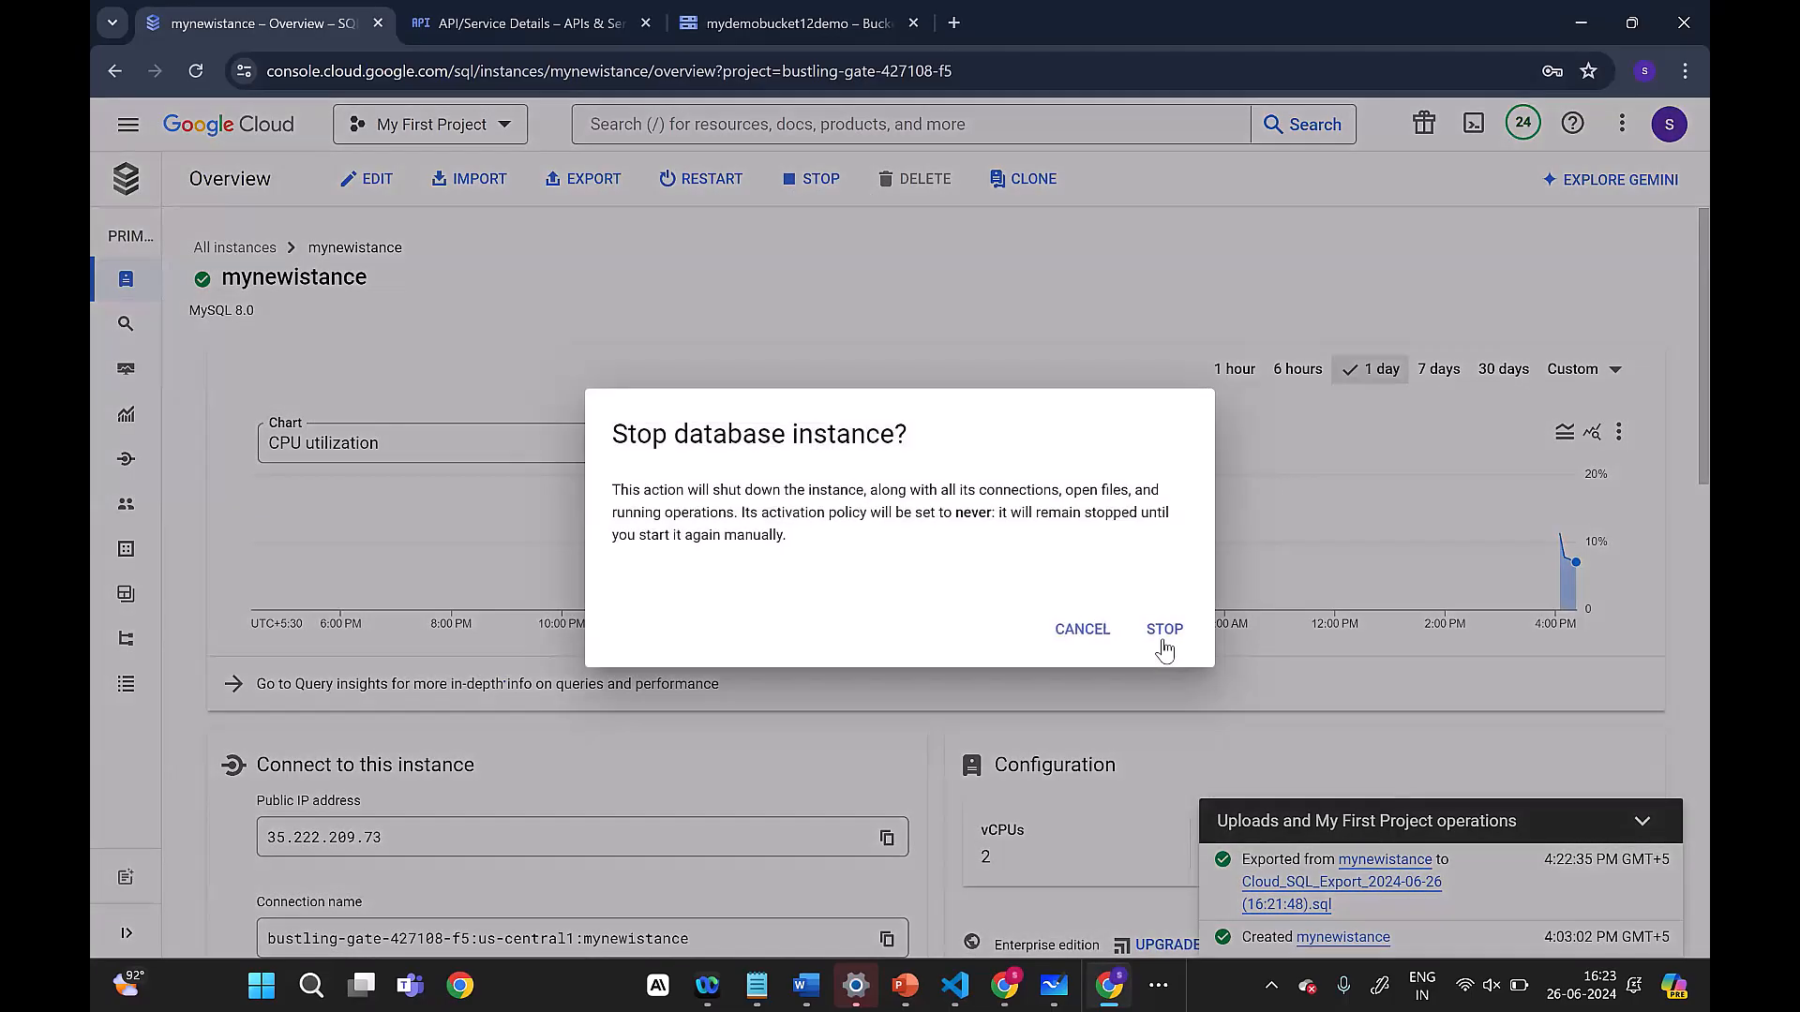
click(1164, 638)
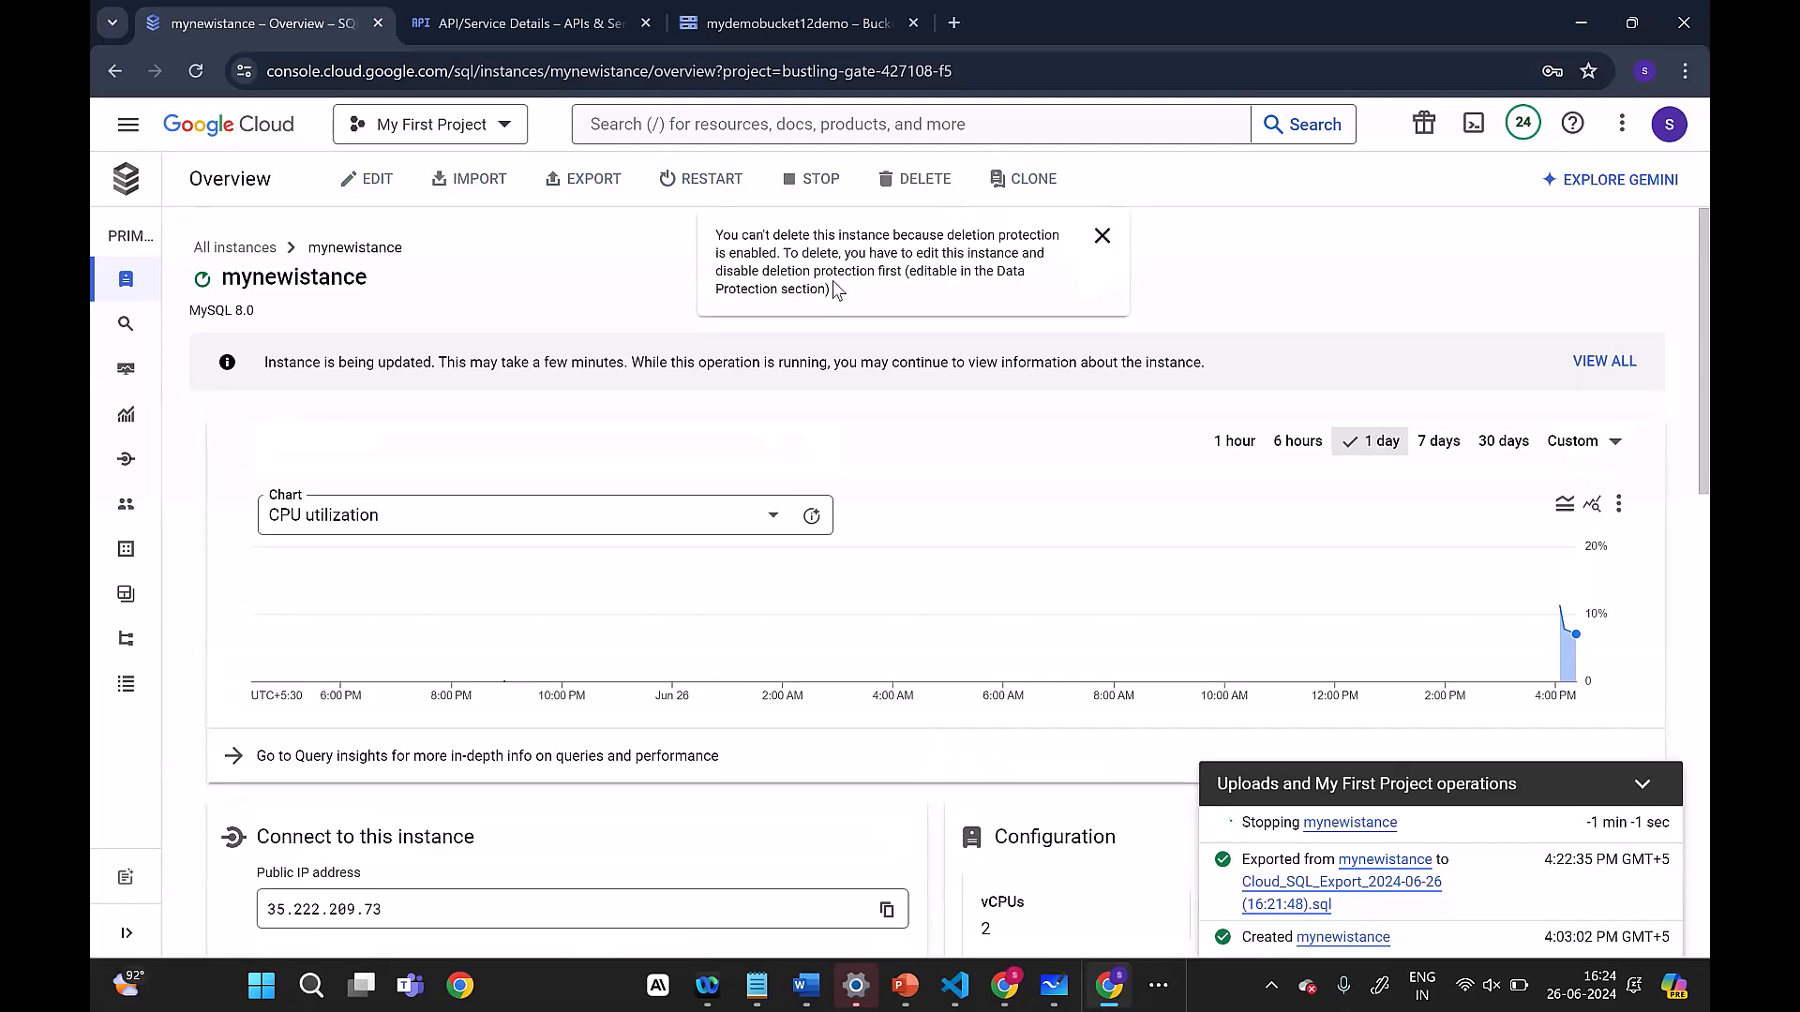
Step: Follow the progress of the stop operation and check whether the instance can be edited or deleted meanwhile
click(1102, 236)
mouse_move(380, 187)
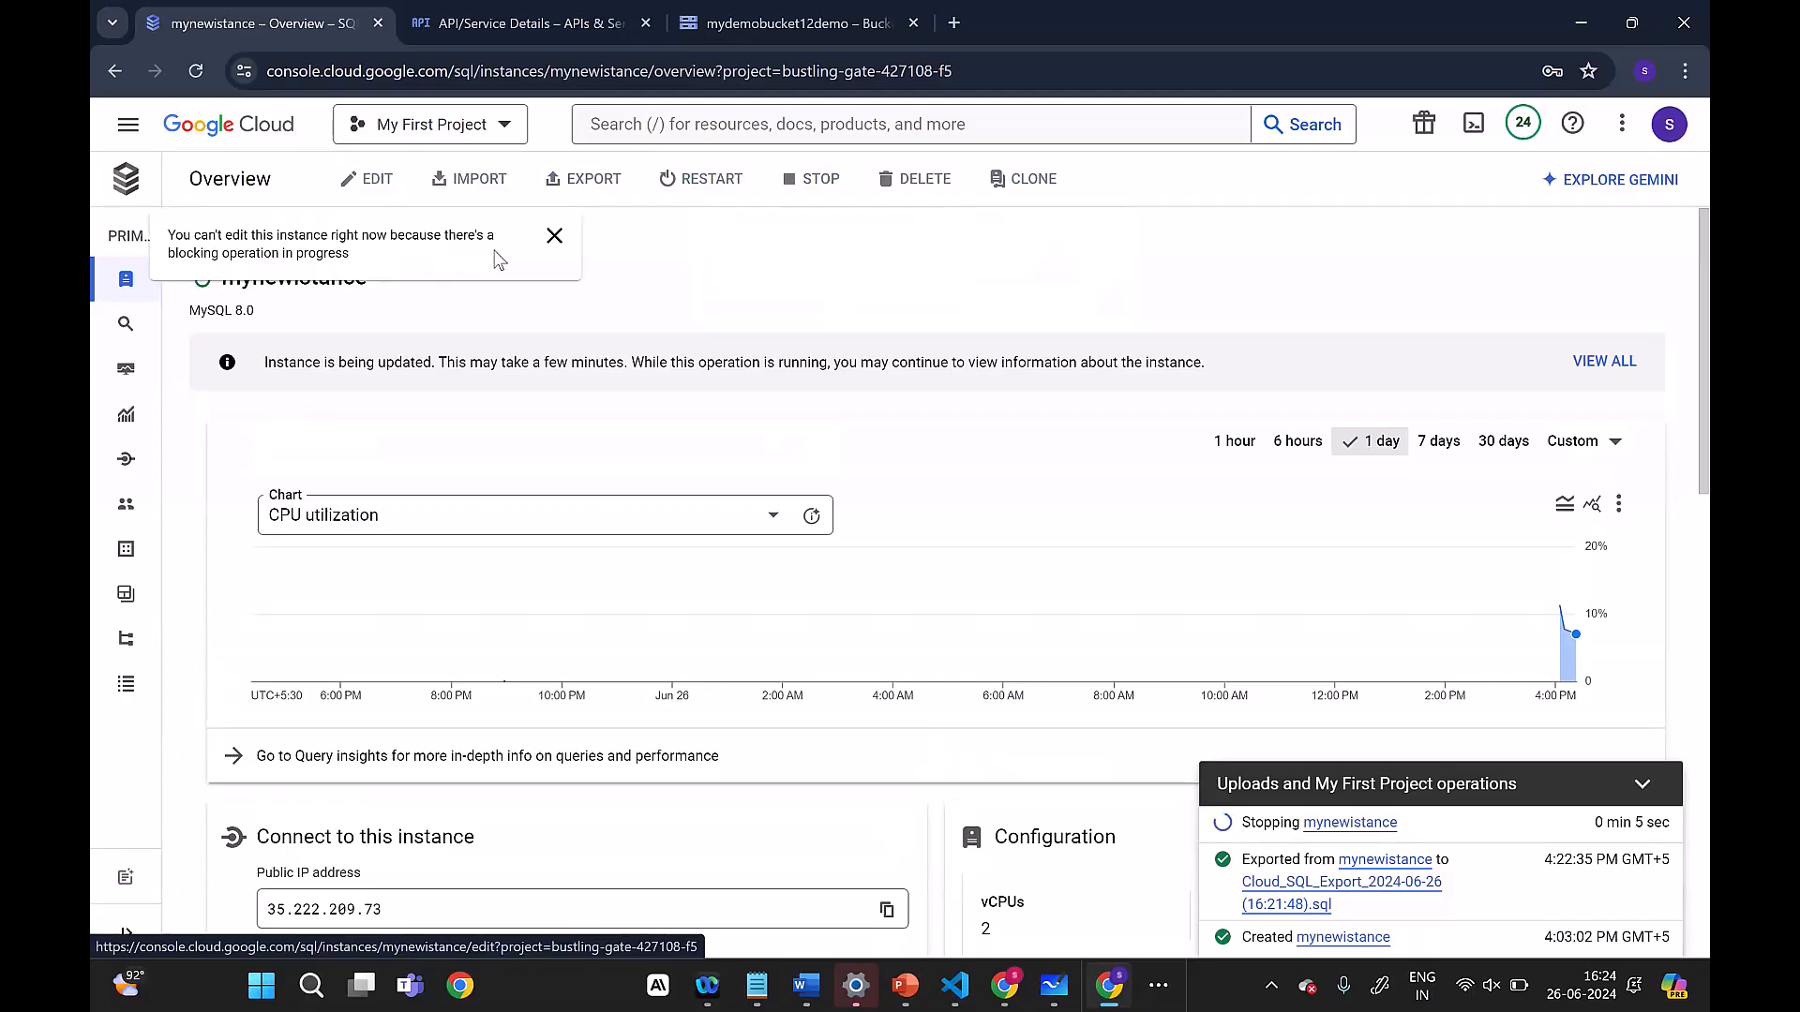
click(554, 236)
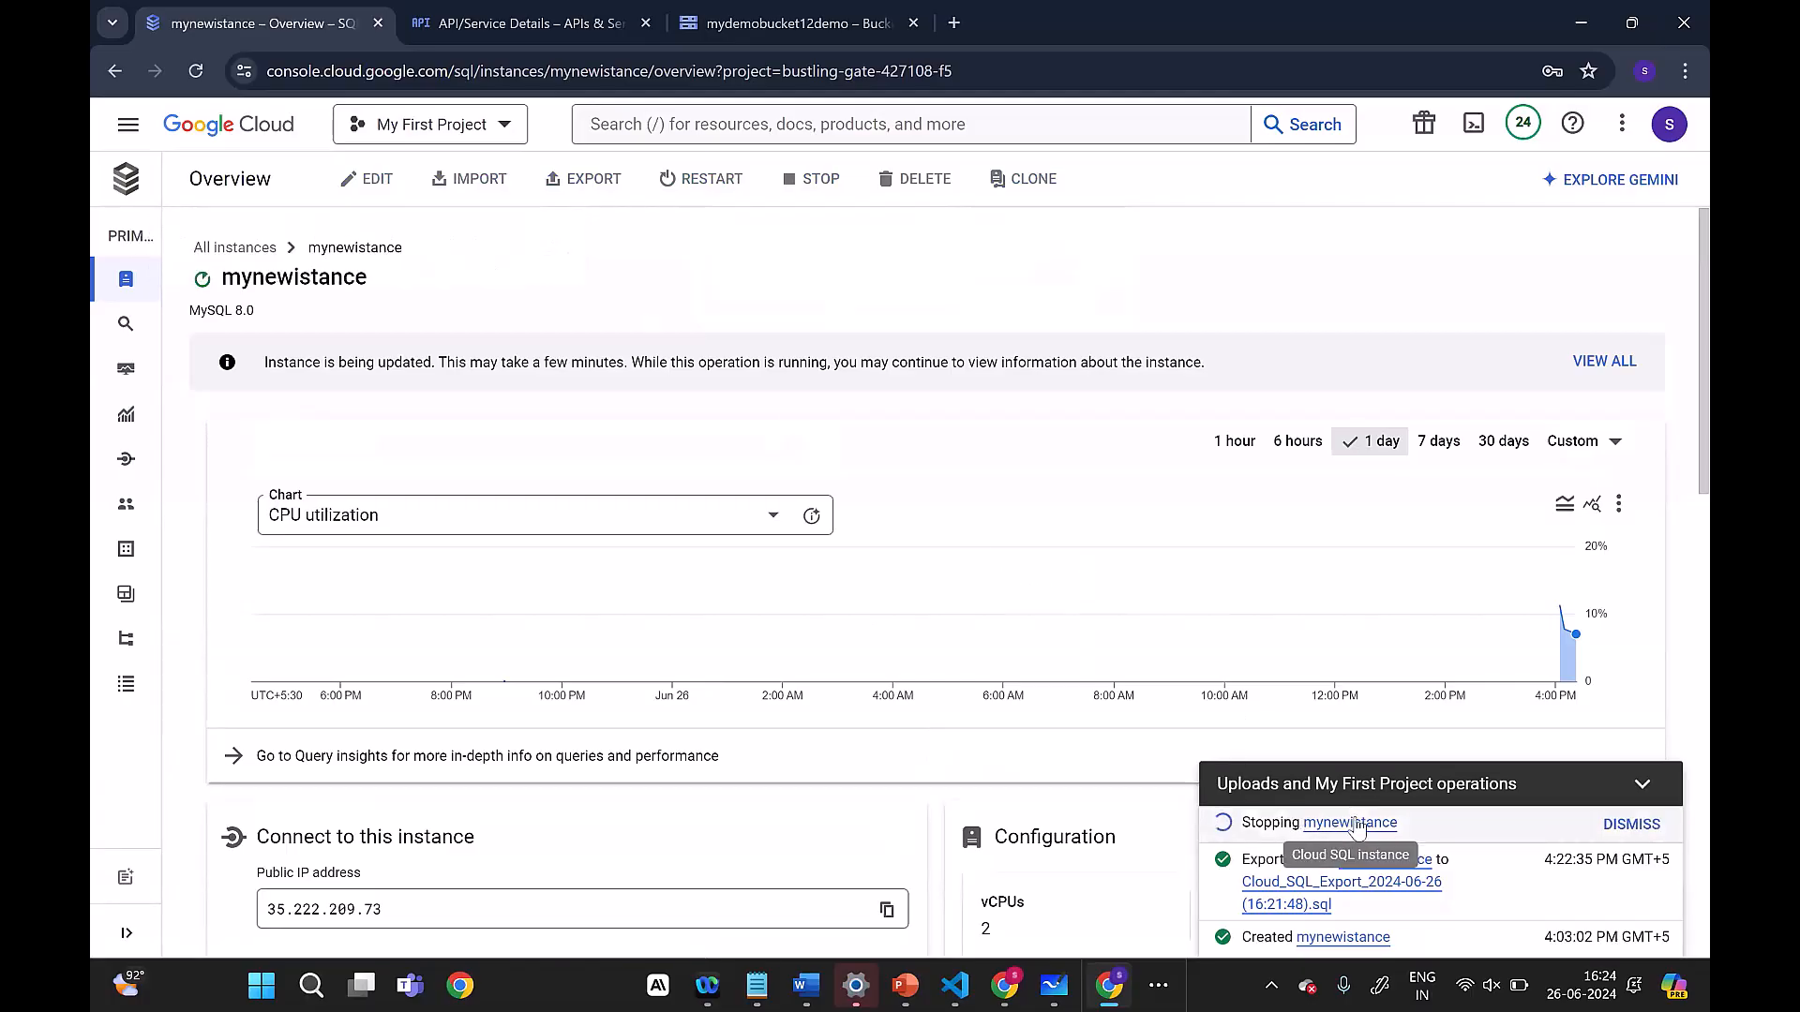
click(796, 170)
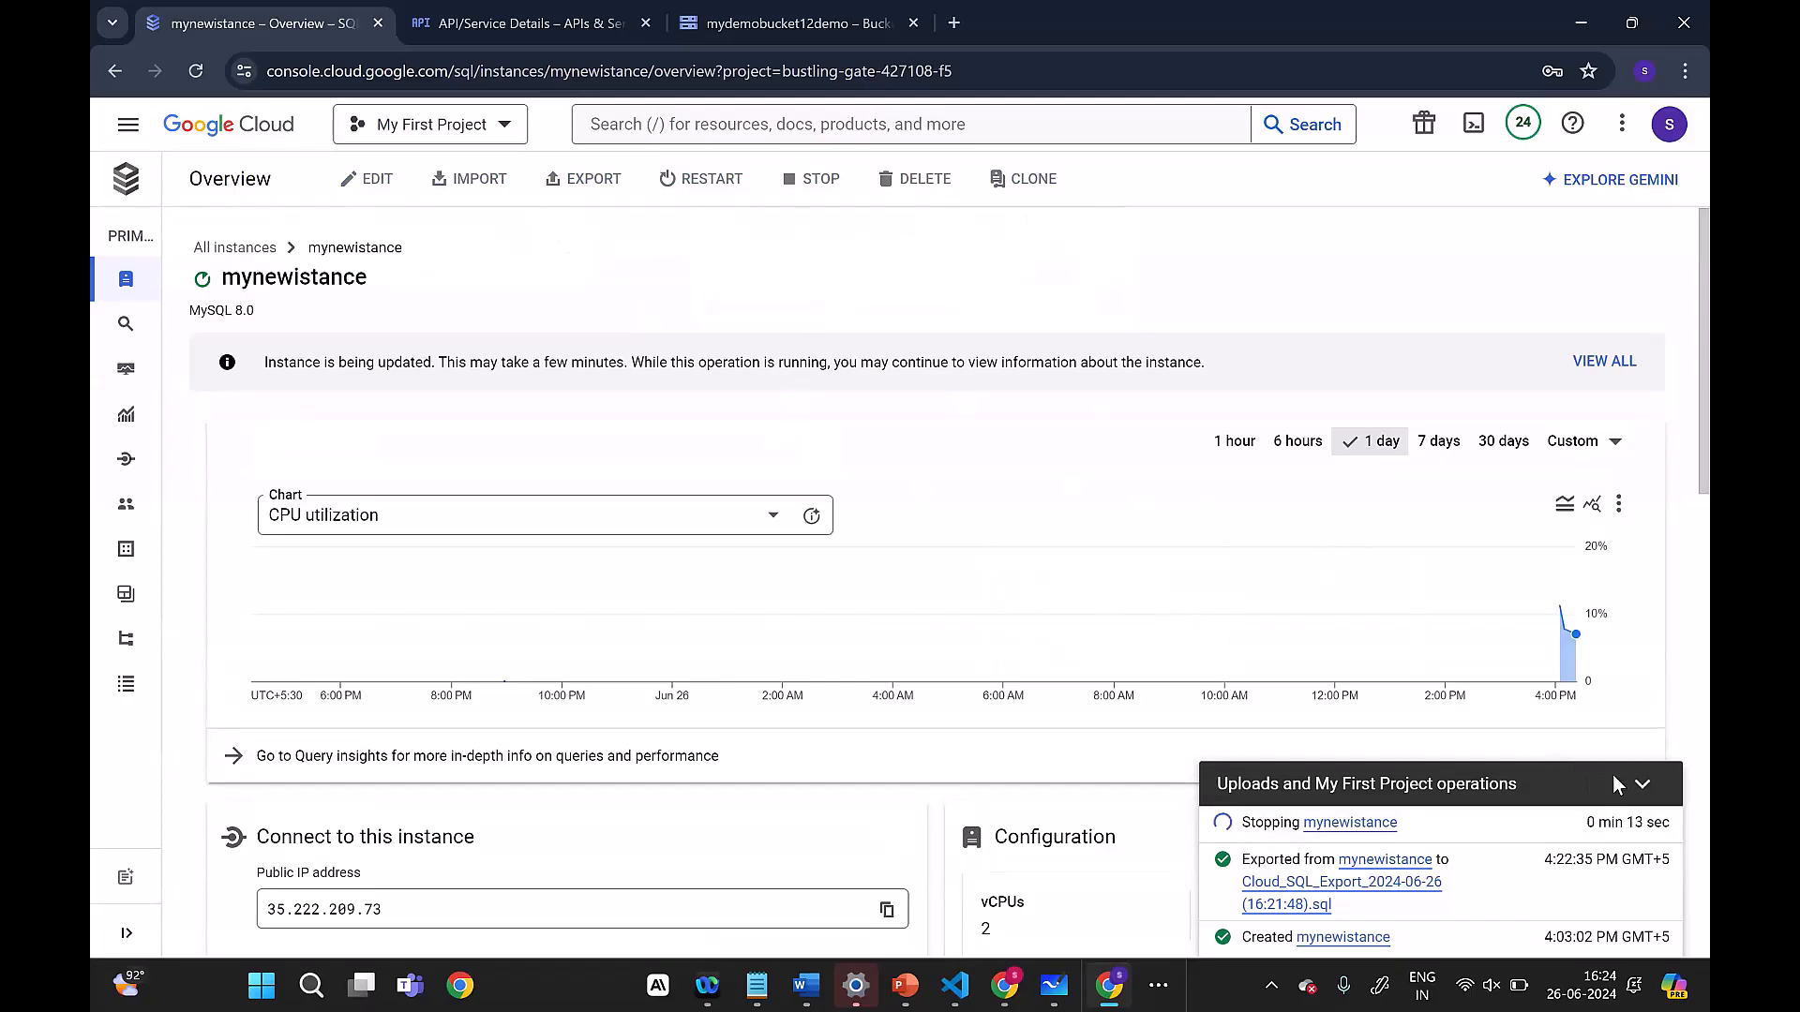
click(1646, 792)
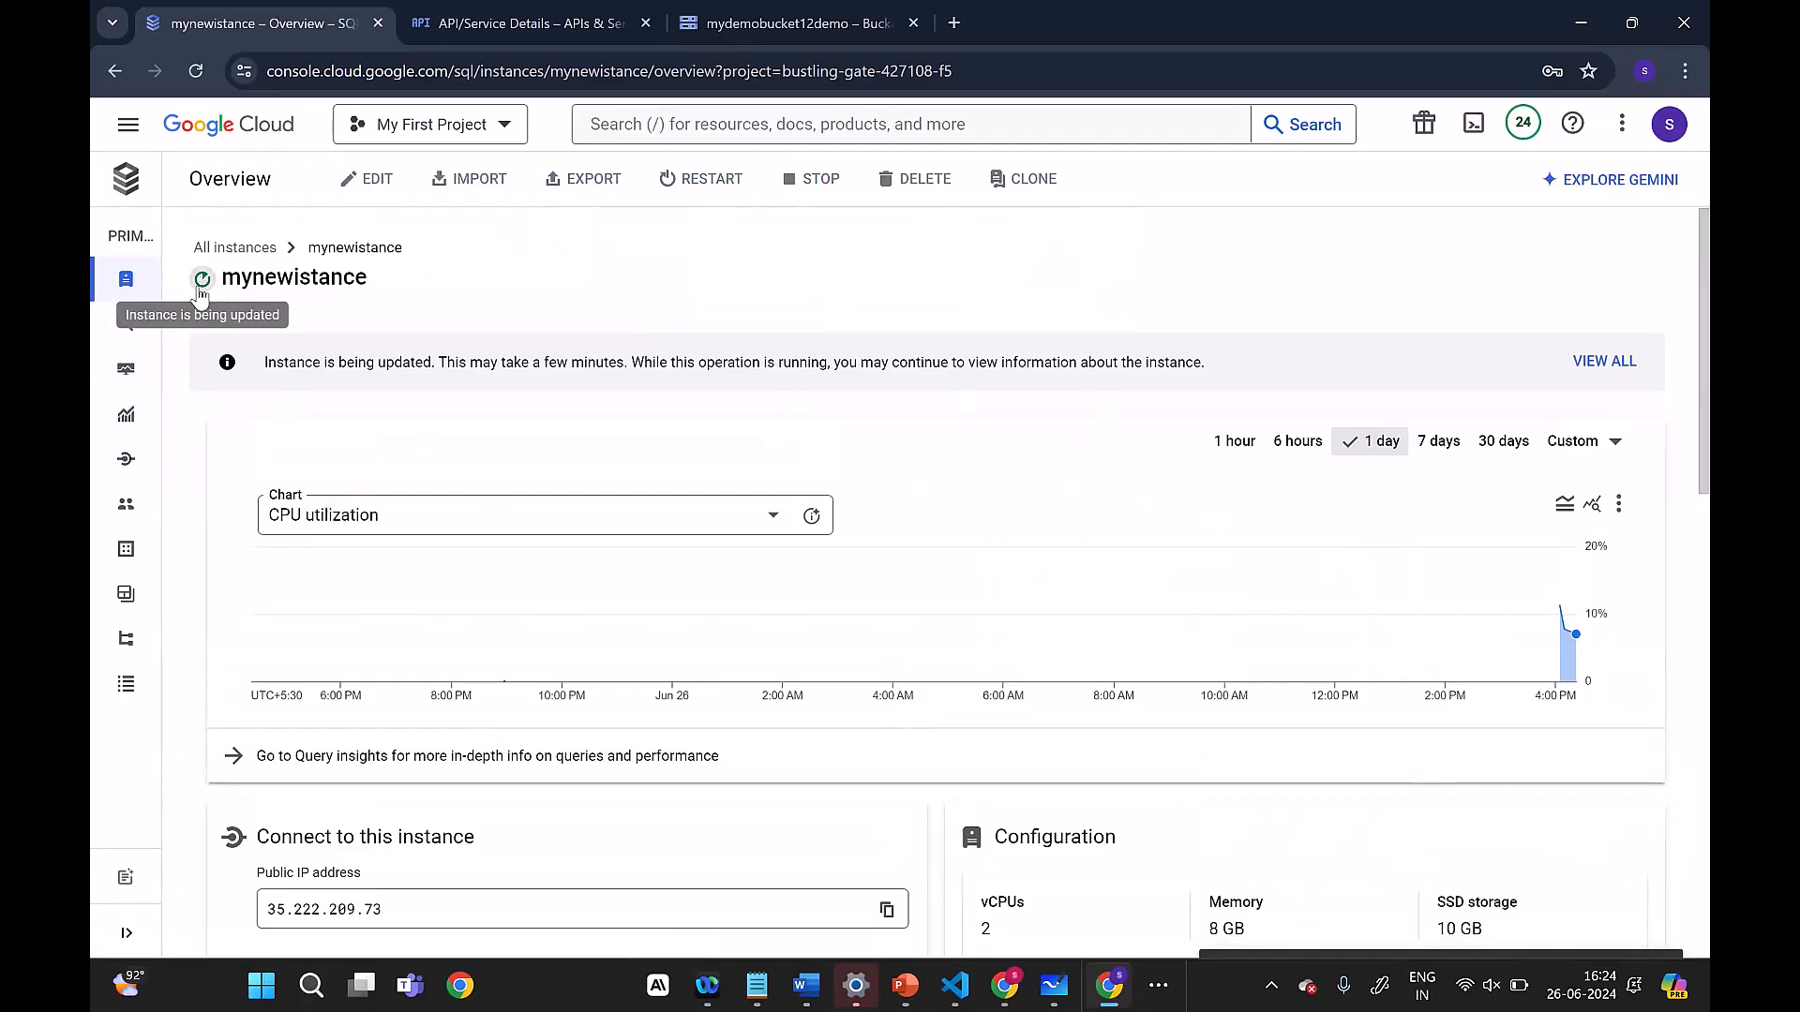
click(1617, 952)
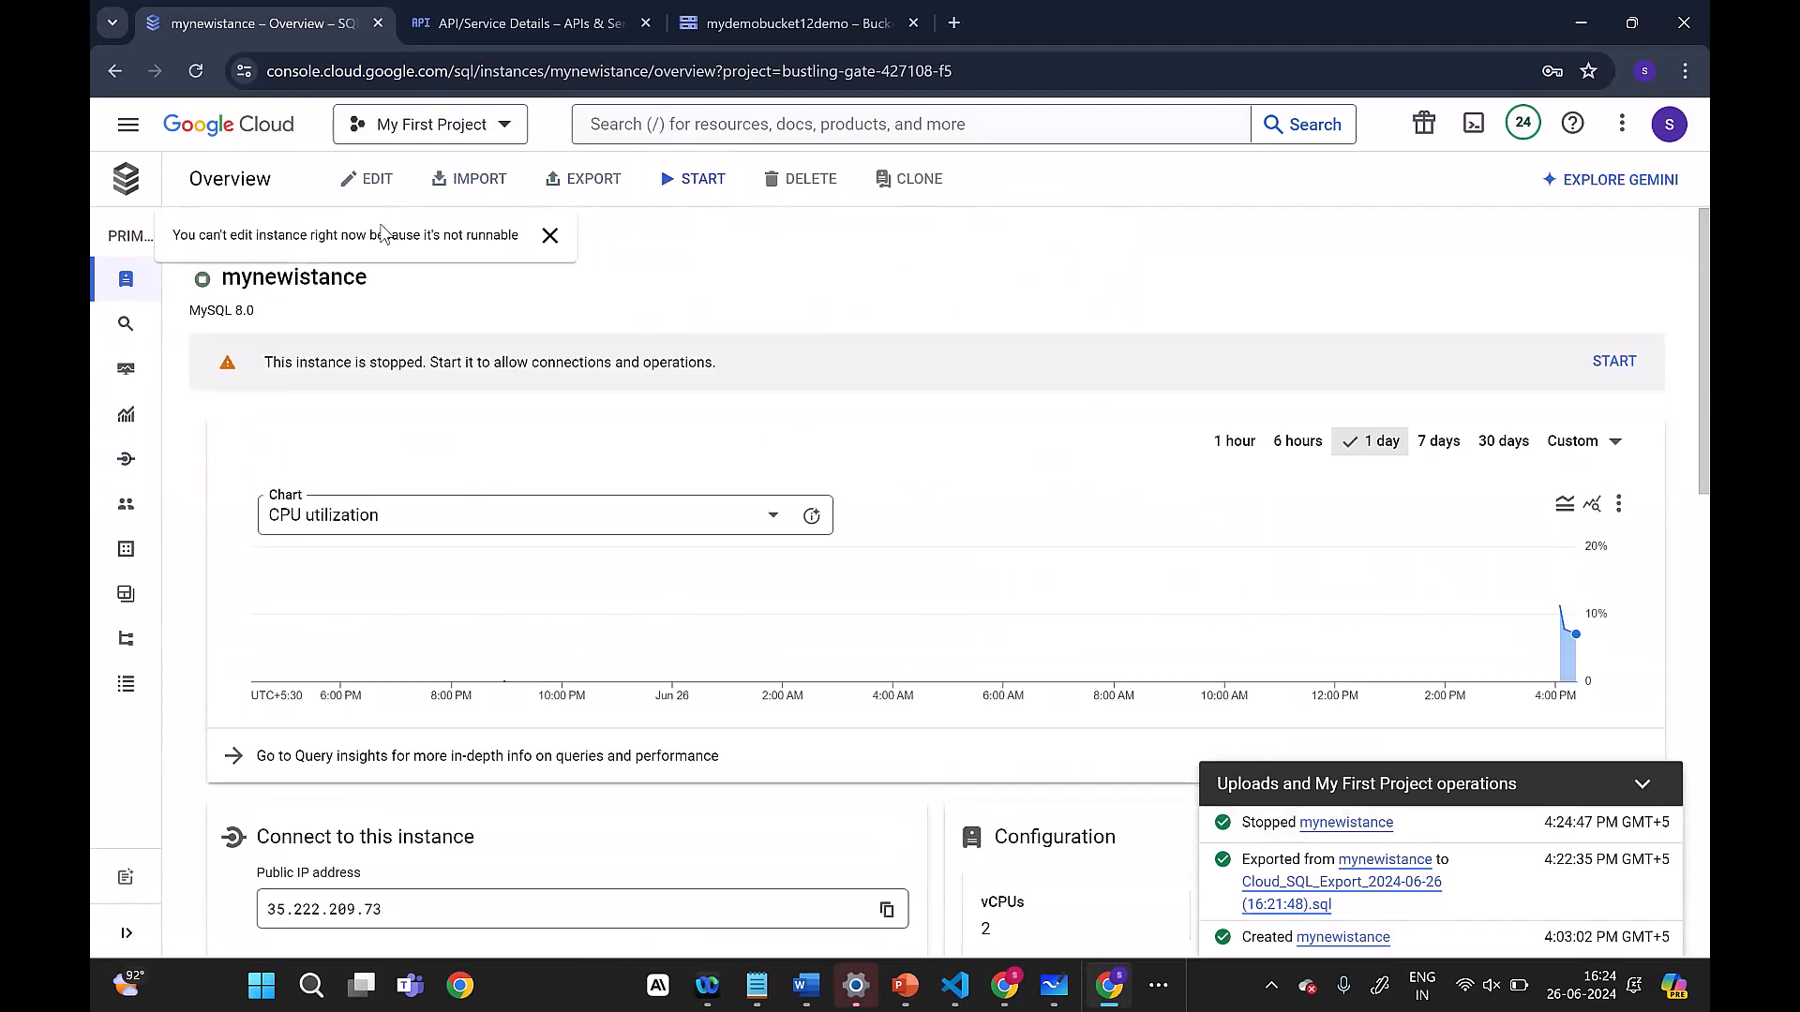
Step: Start the stopped mynewistance instance and reload its overview page
click(696, 181)
click(1172, 621)
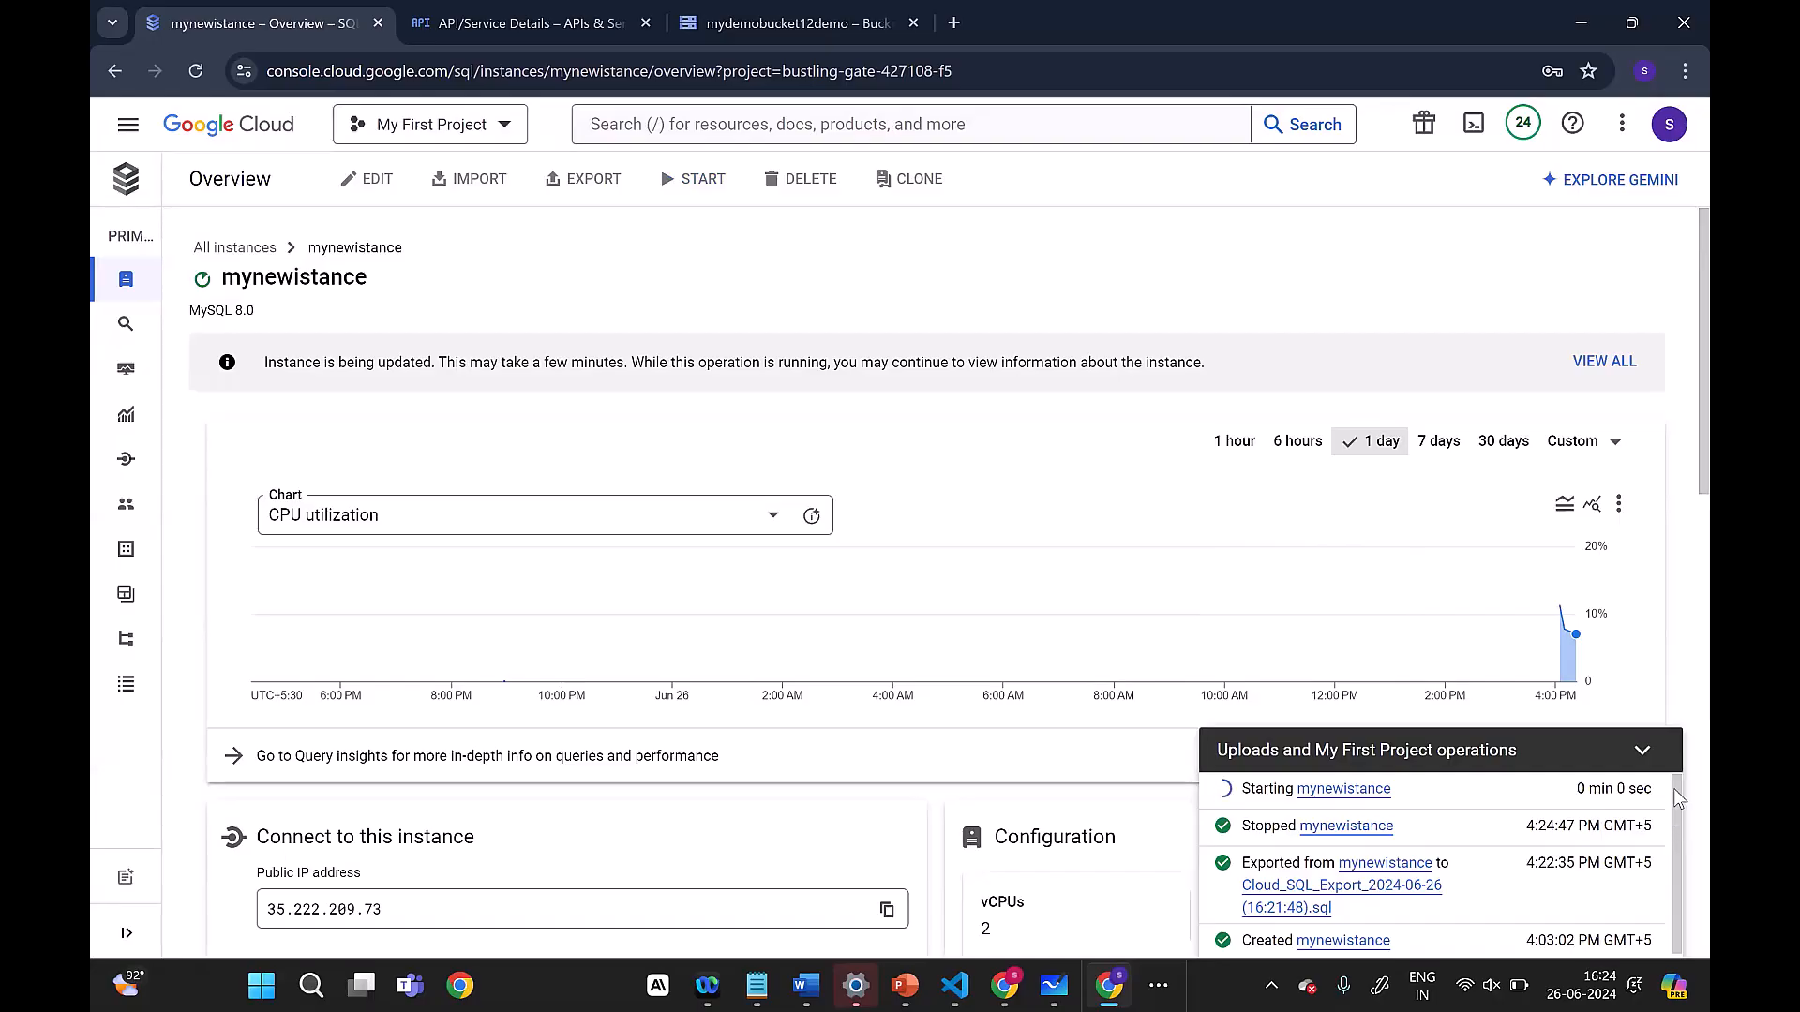
mouse_move(151, 315)
click(196, 71)
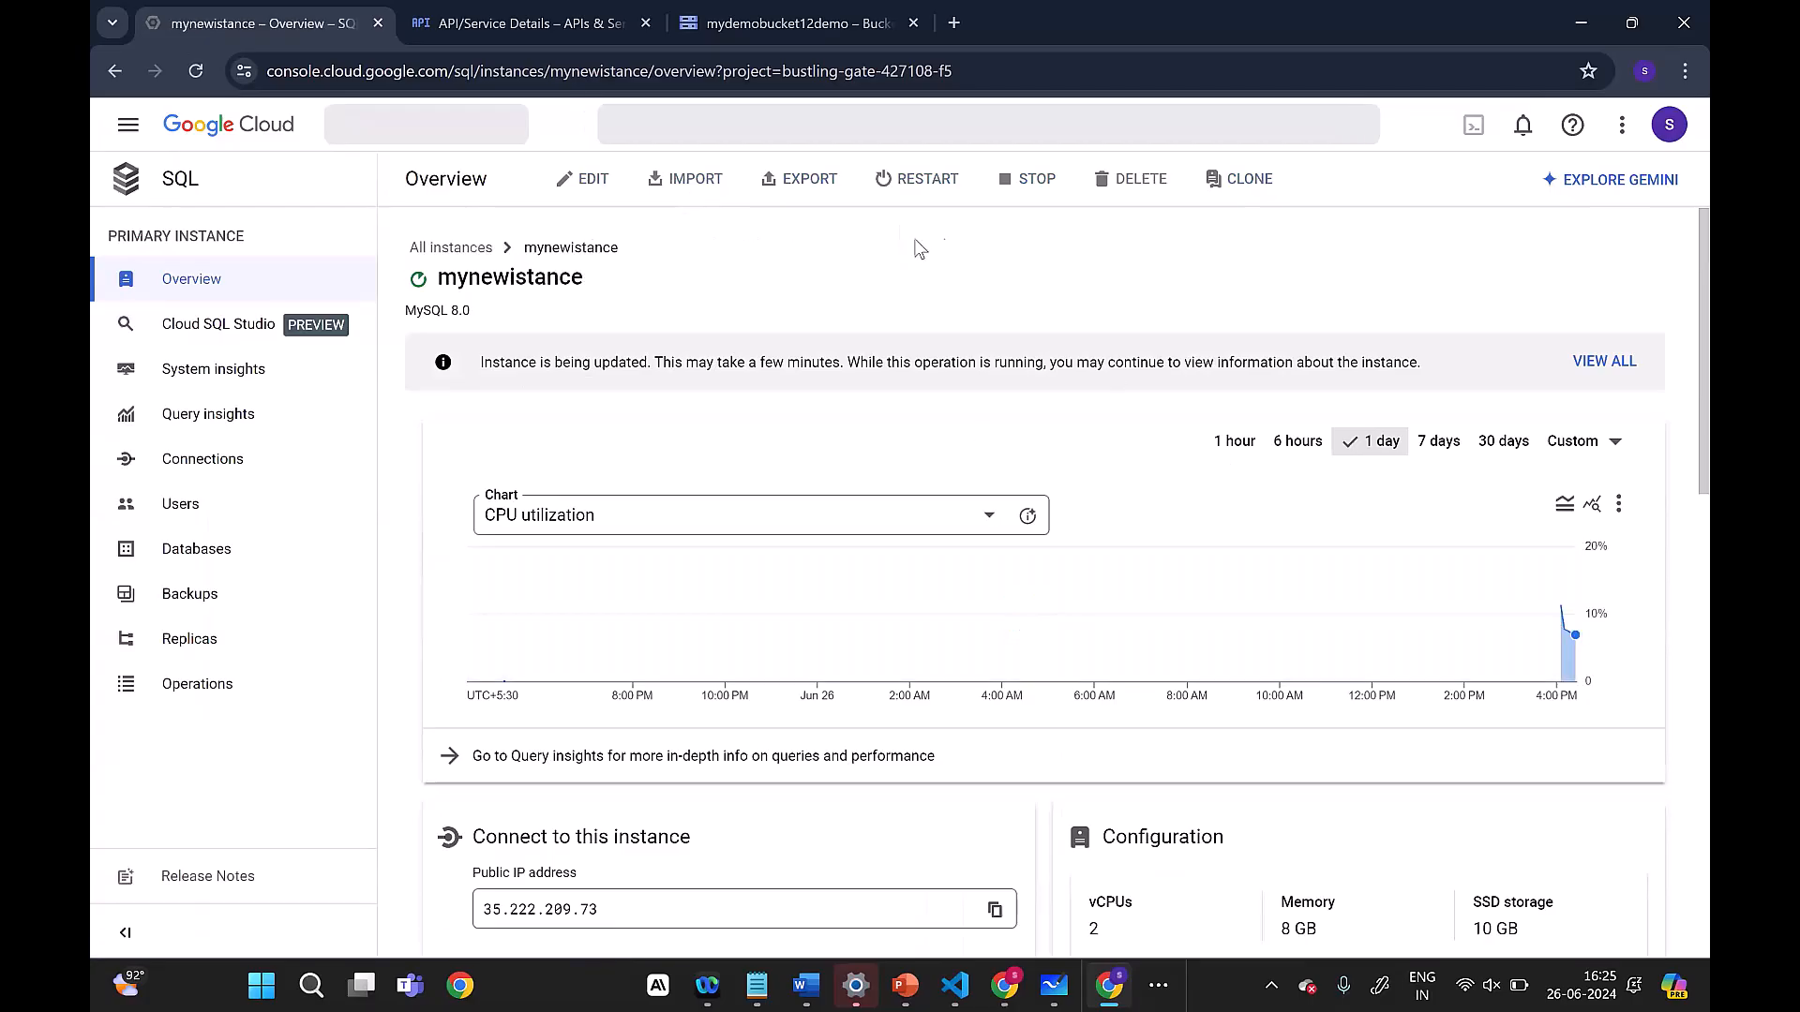
Step: Check whether the instance can be edited during startup and follow its status until the start operation finishes
mouse_move(601, 187)
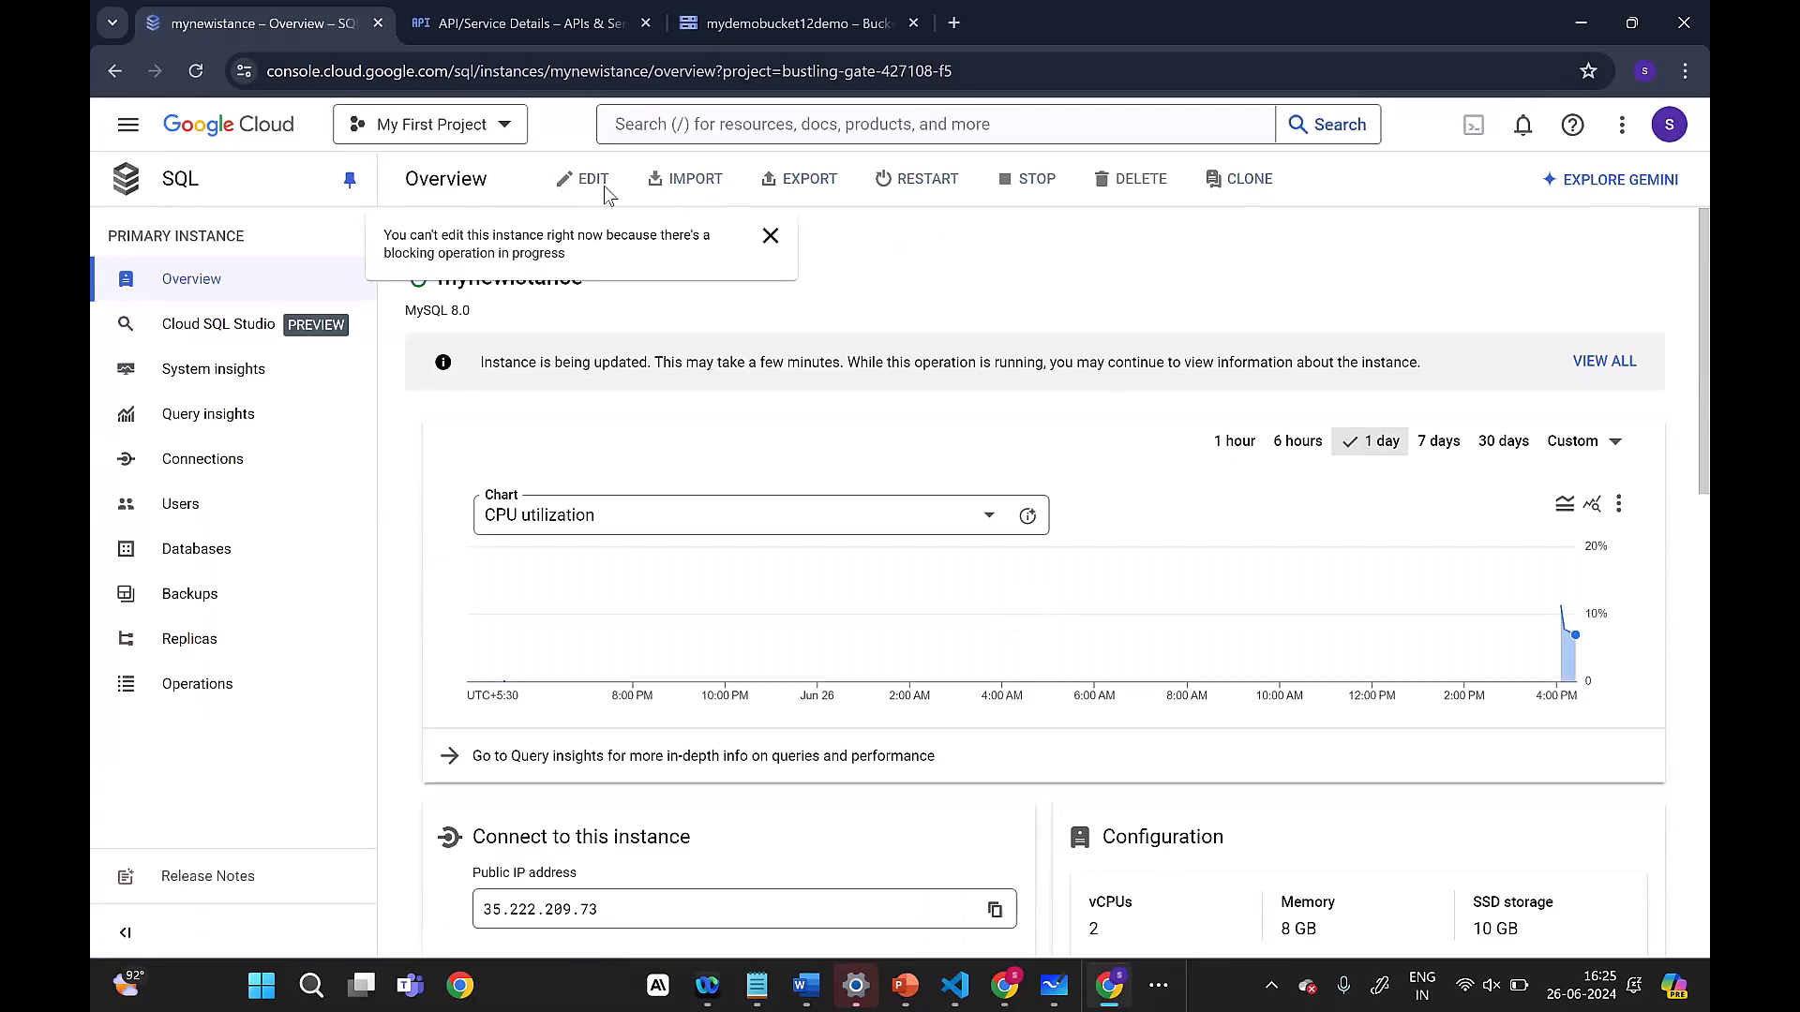
click(768, 234)
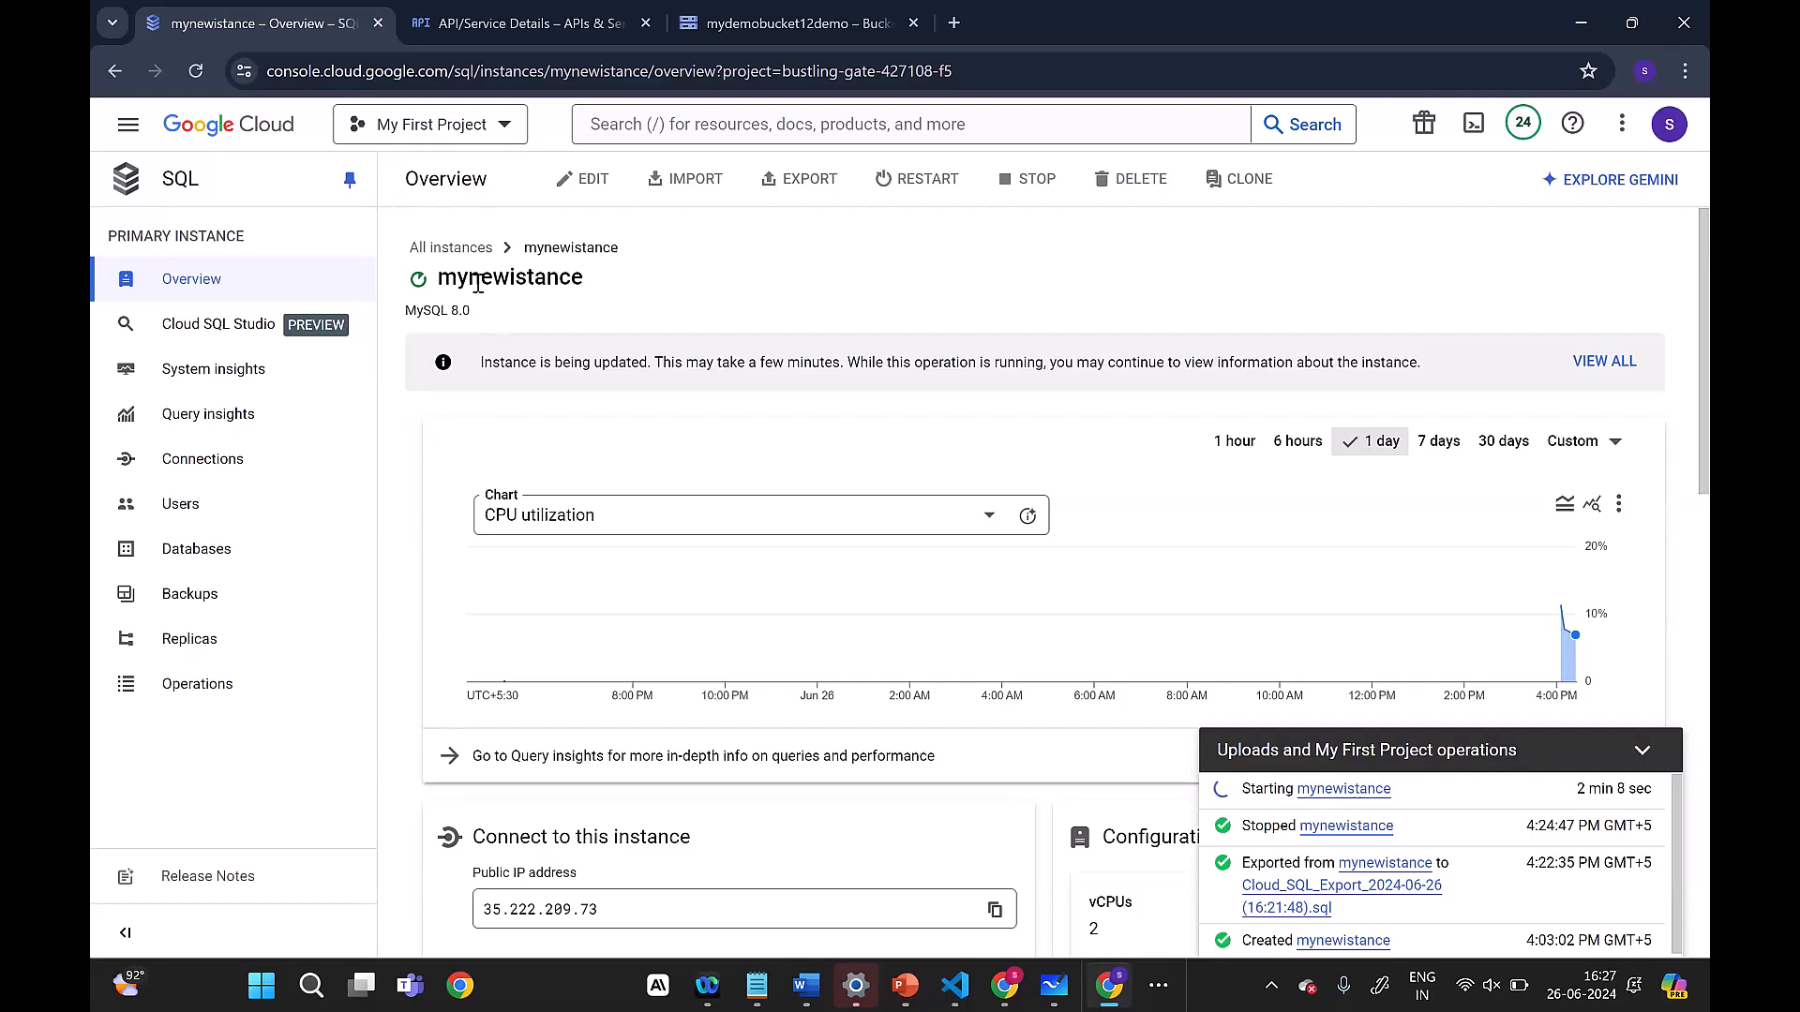
mouse_move(419, 281)
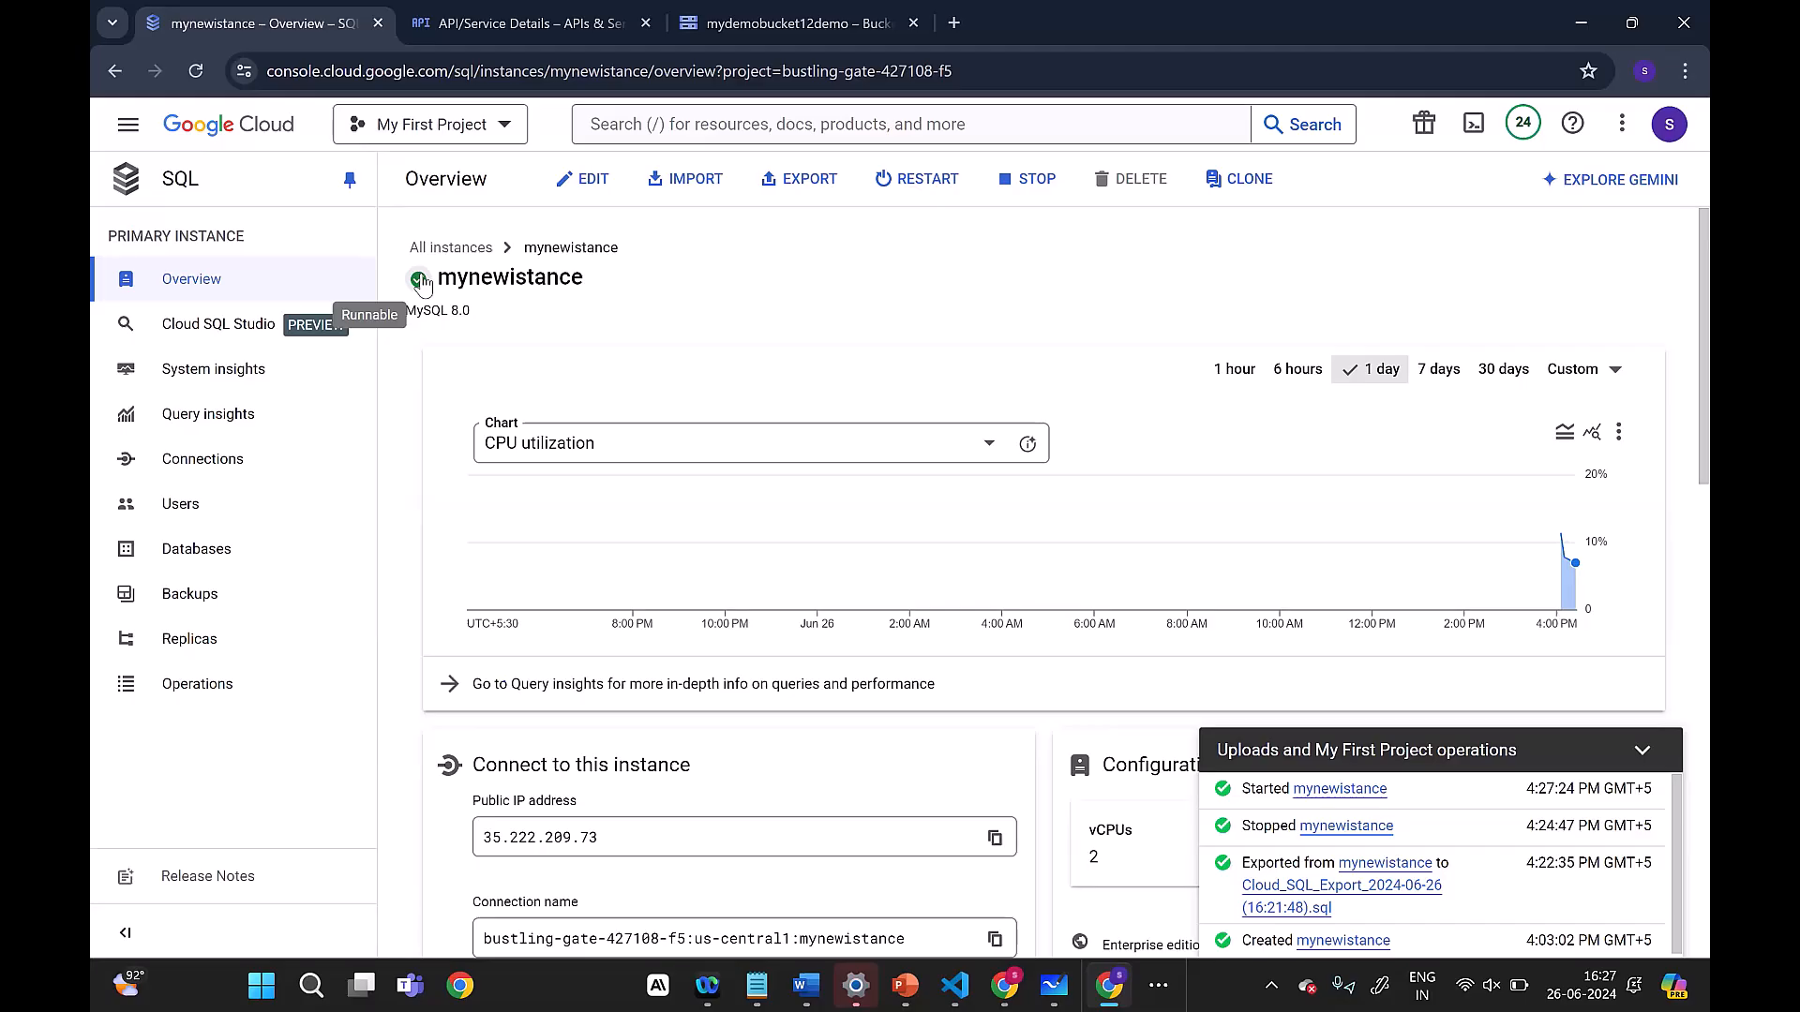
Step: Open the configuration of mynewistance for editing and examine its edition, backup, point-in-time recovery and deletion protection settings
click(592, 175)
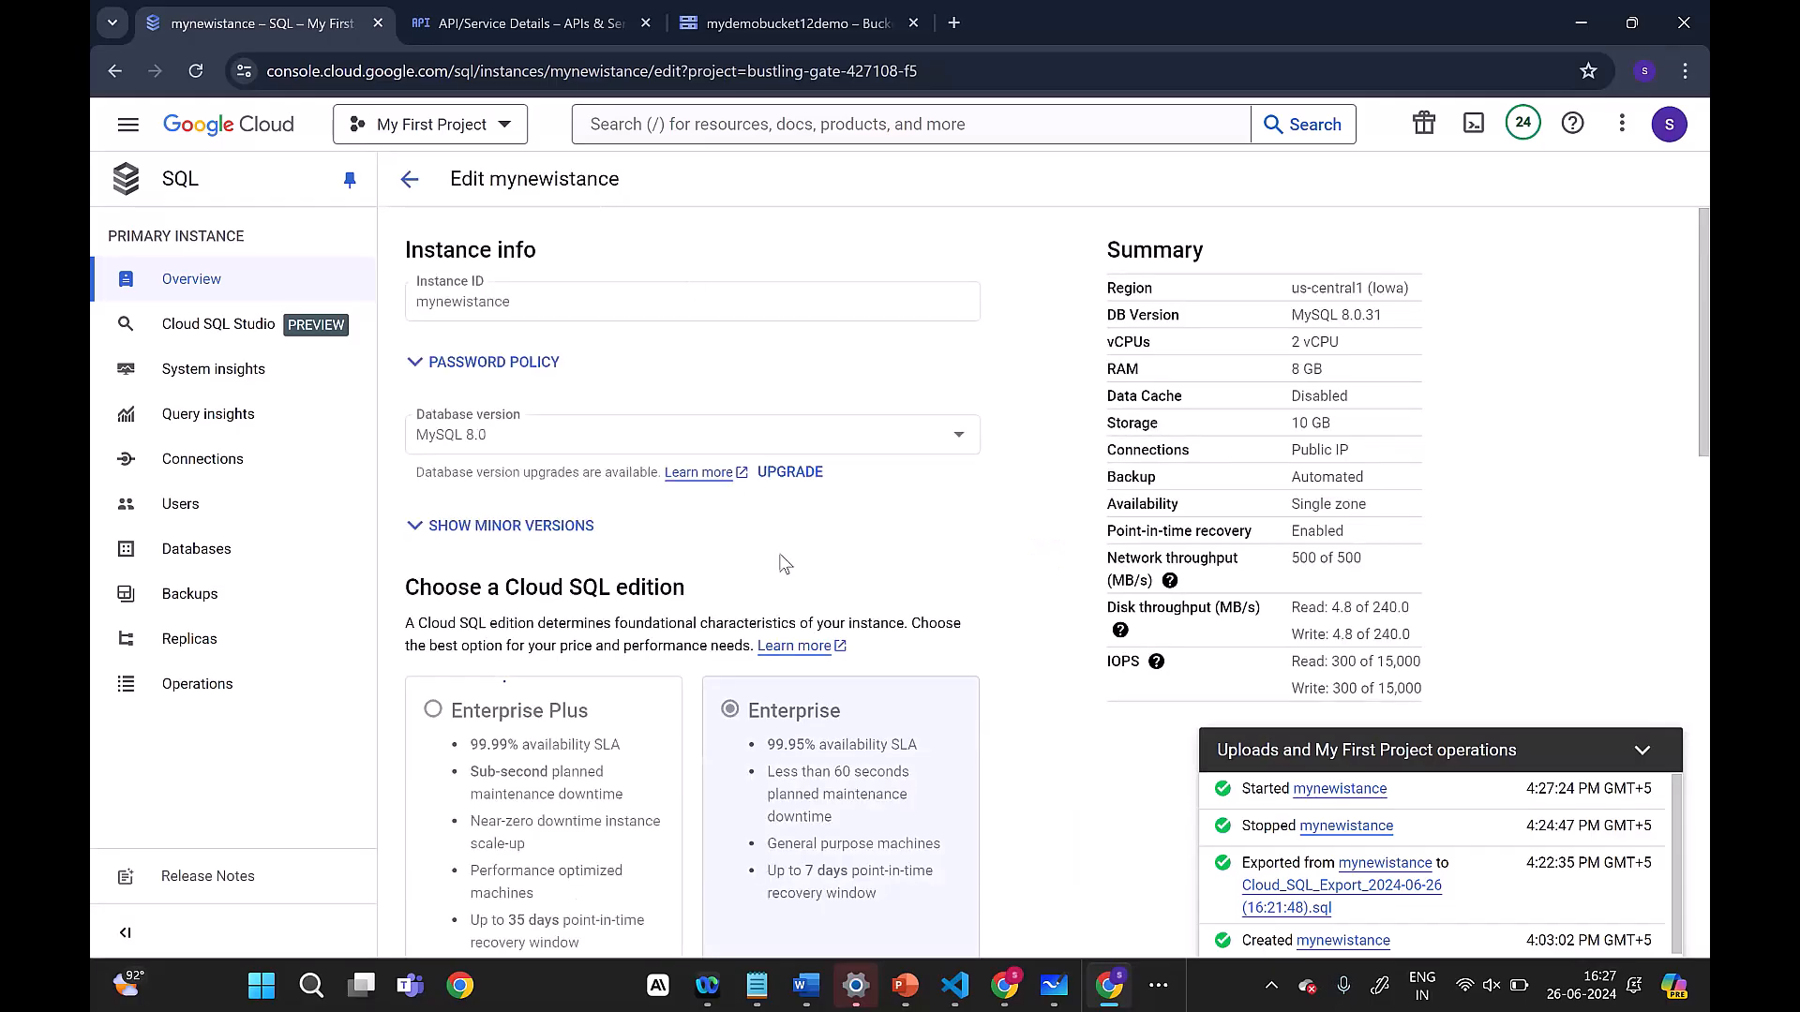
scroll(811, 635, down, 2)
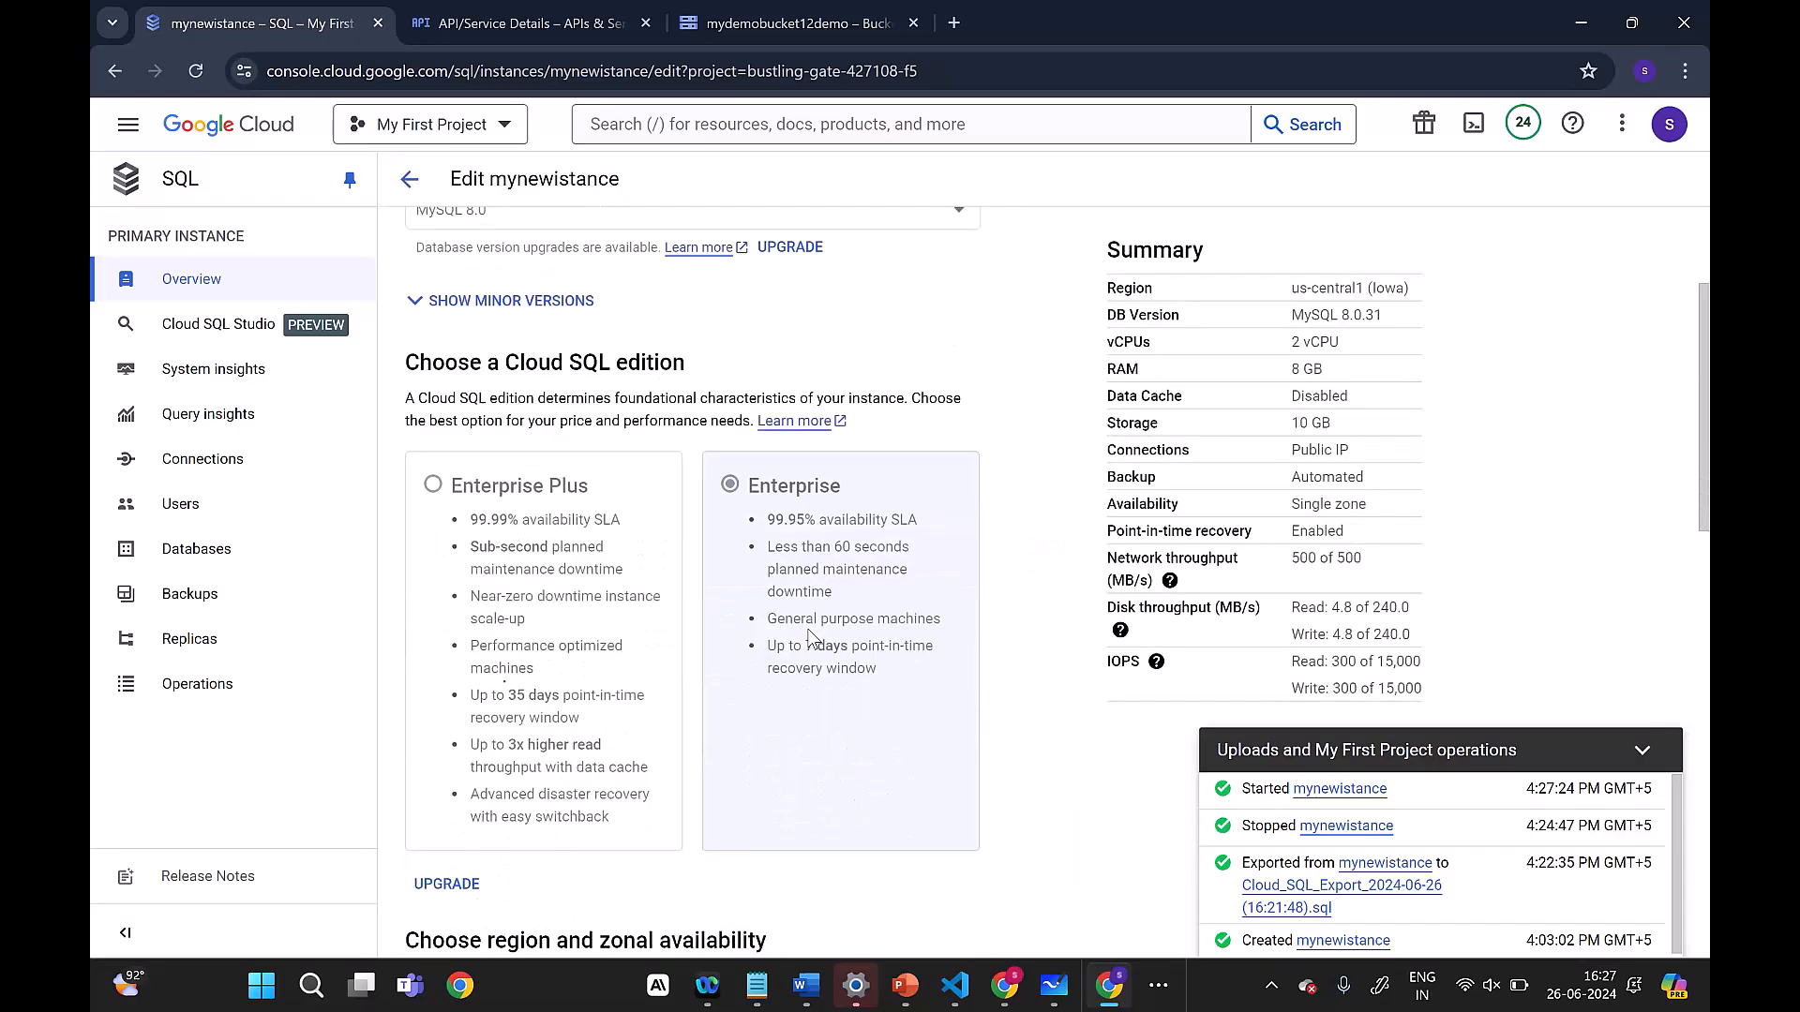
click(1659, 750)
scroll(851, 622, up, 2)
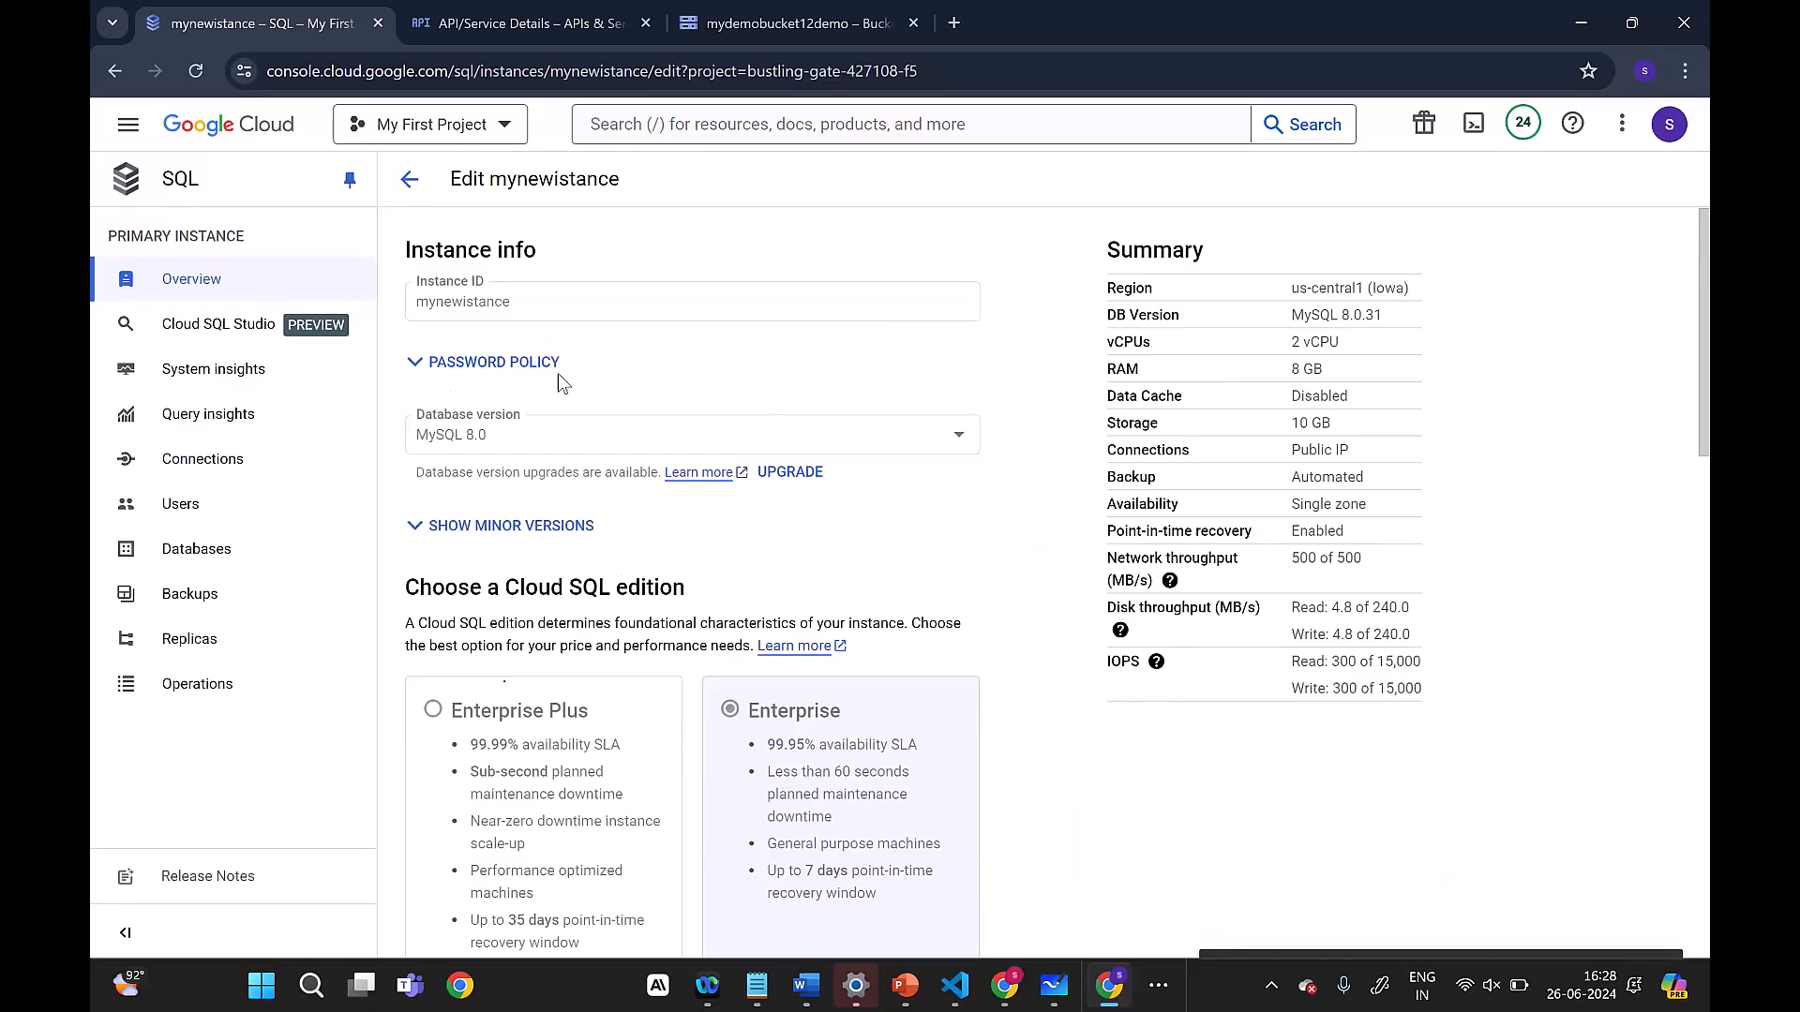
scroll(754, 351, down, 10)
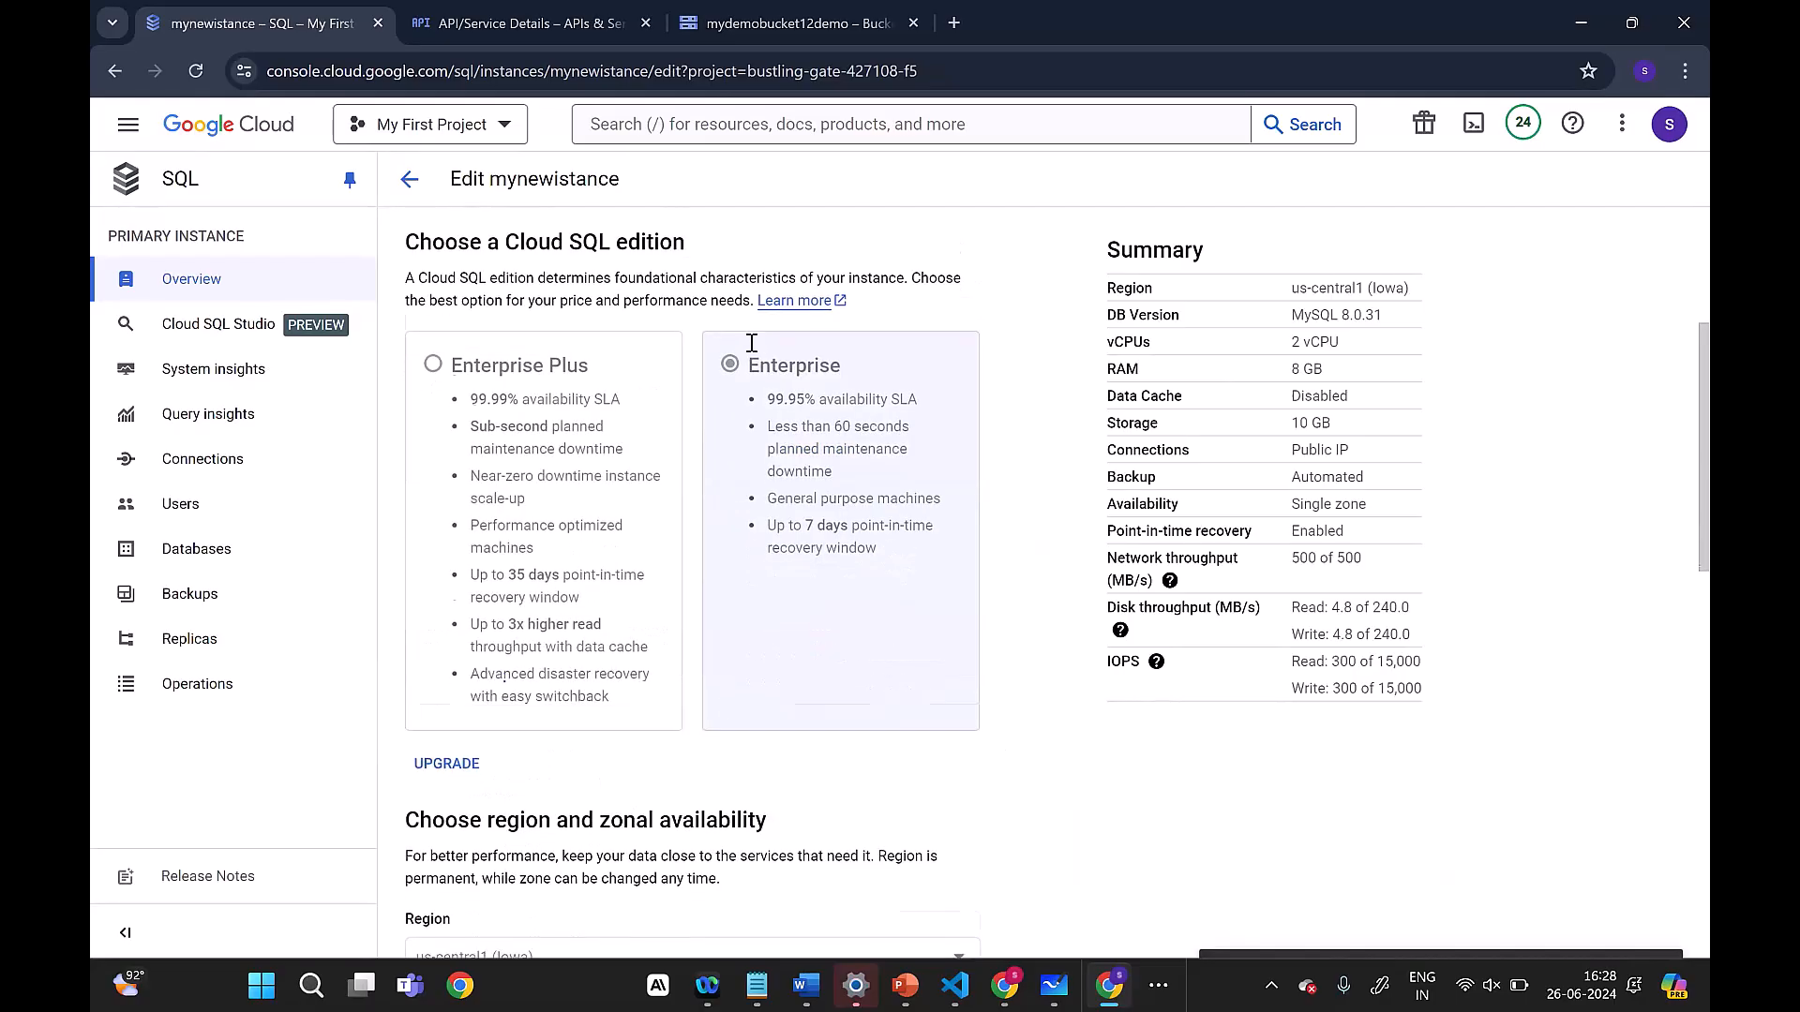
scroll(740, 355, down, 2)
click(872, 431)
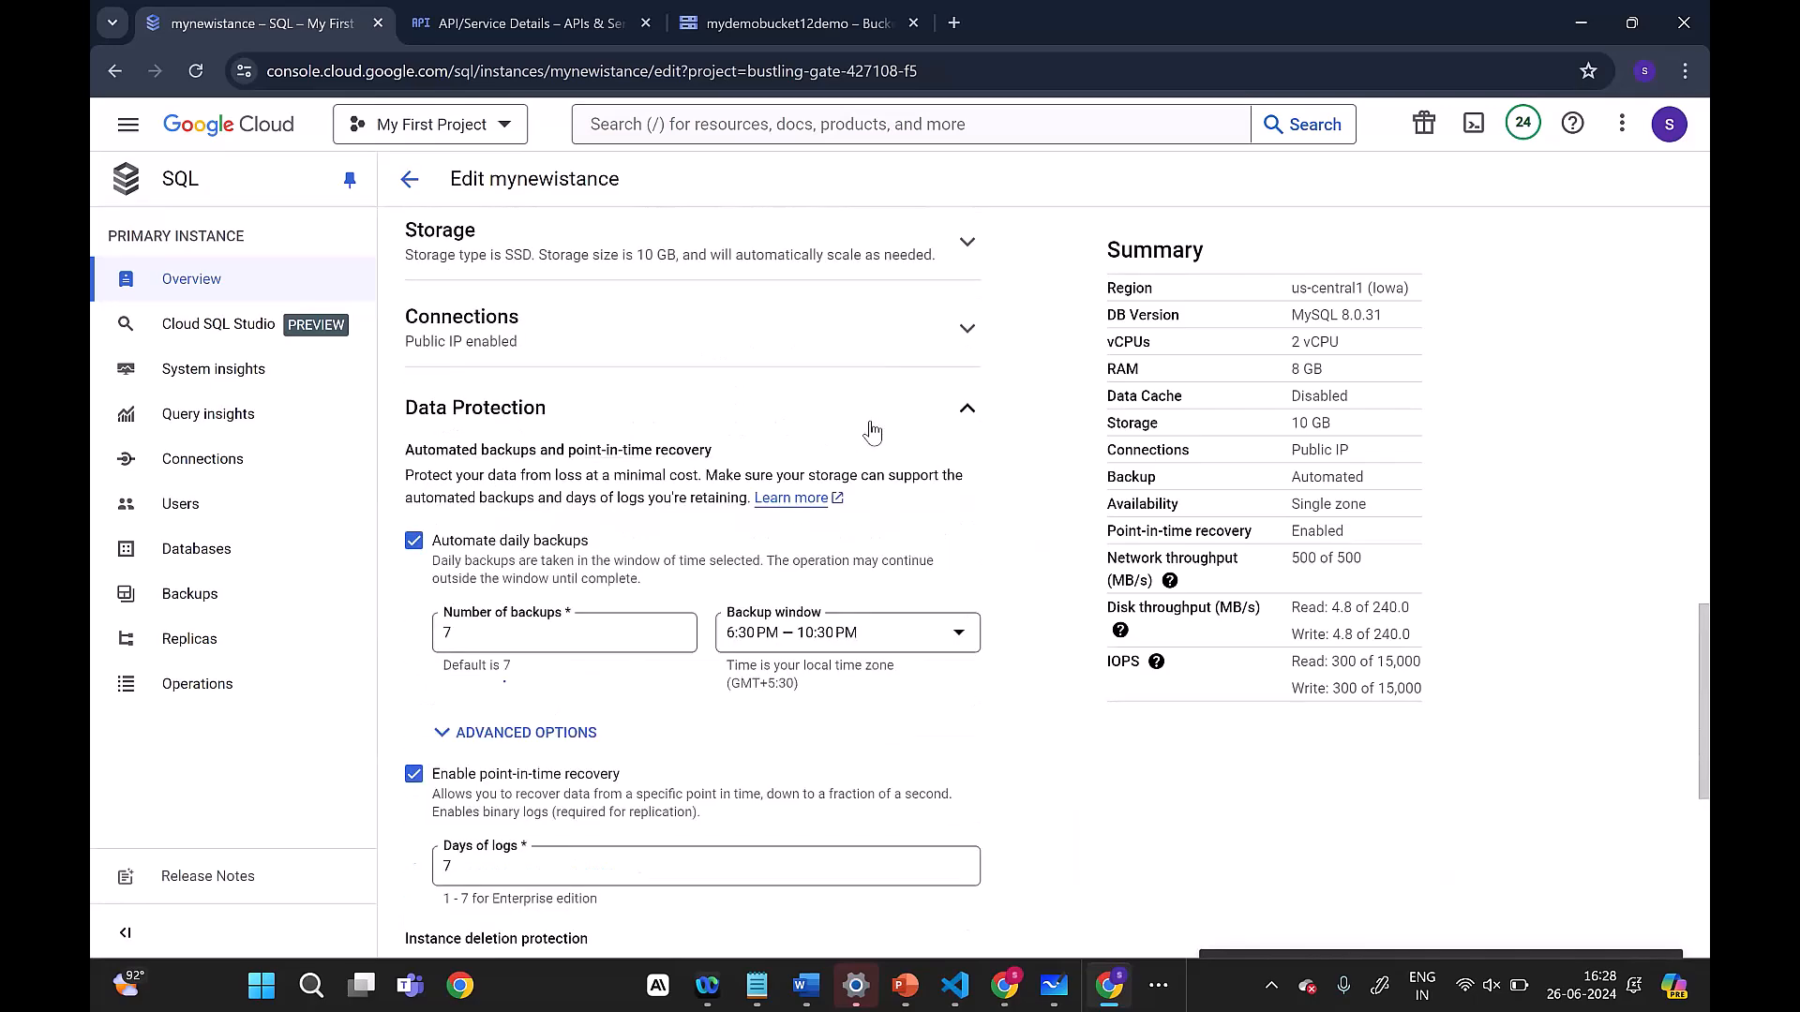
scroll(870, 432, down, 6)
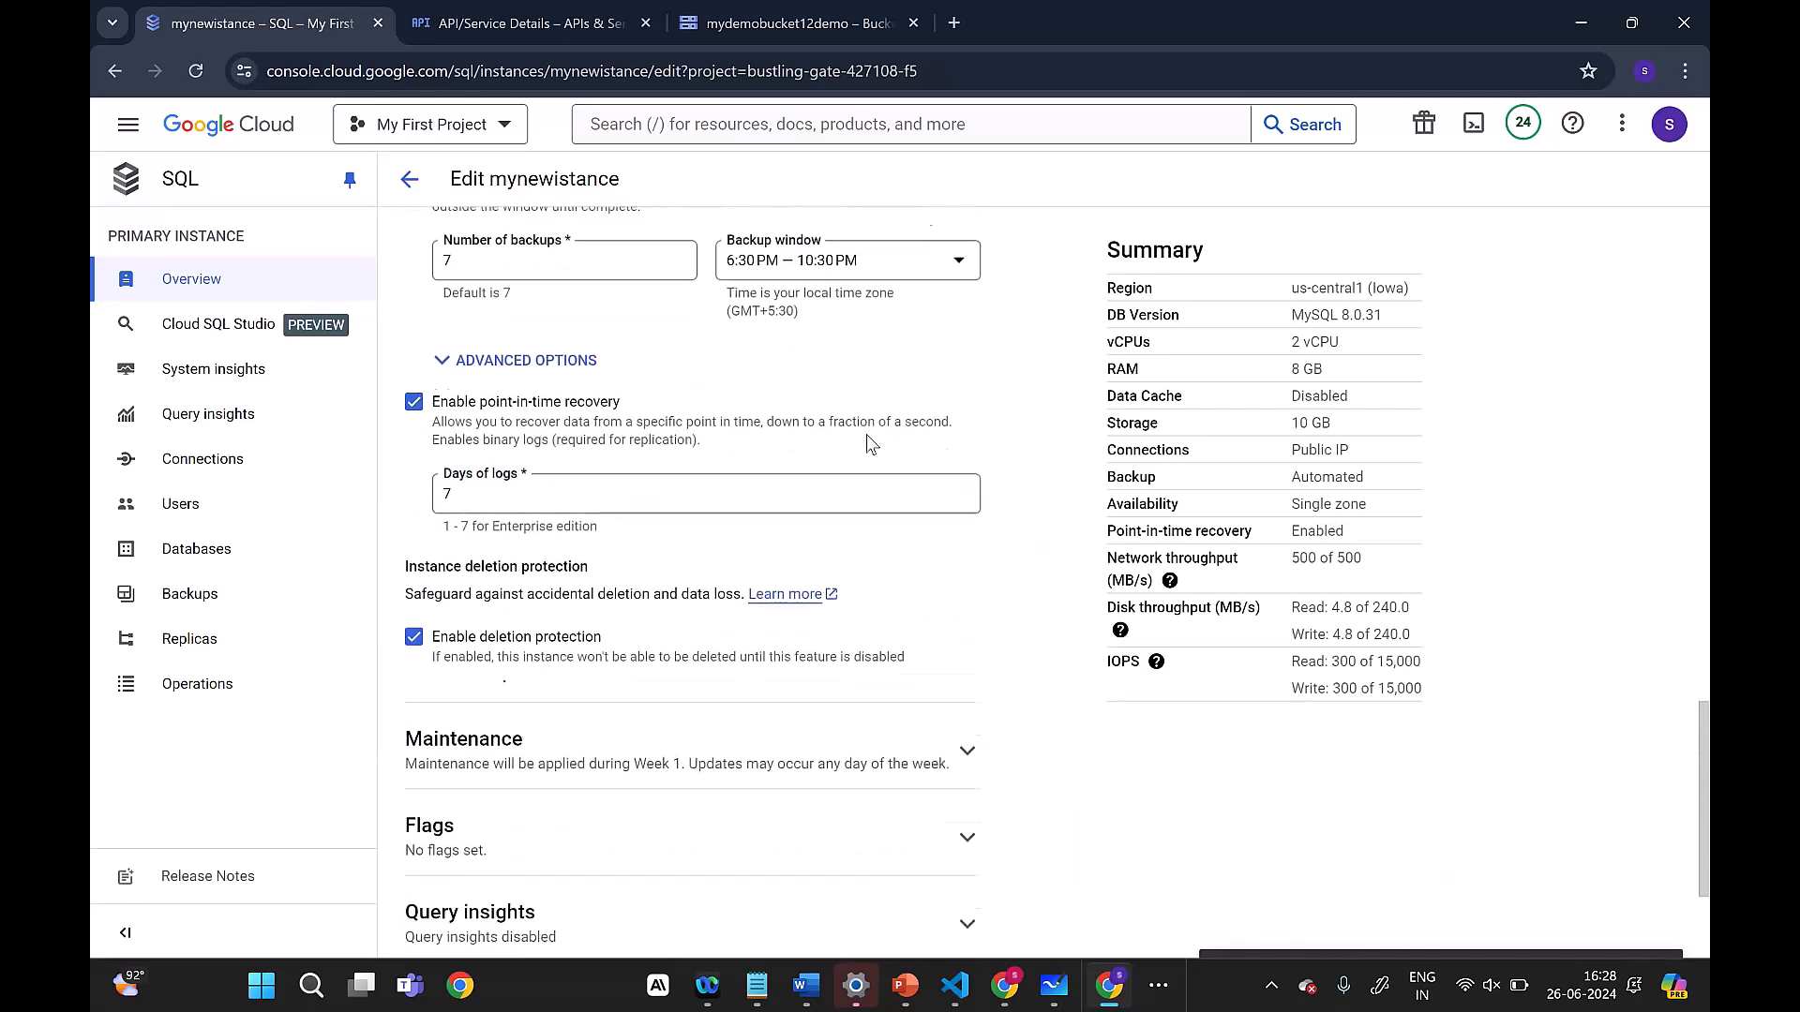
scroll(868, 445, up, 5)
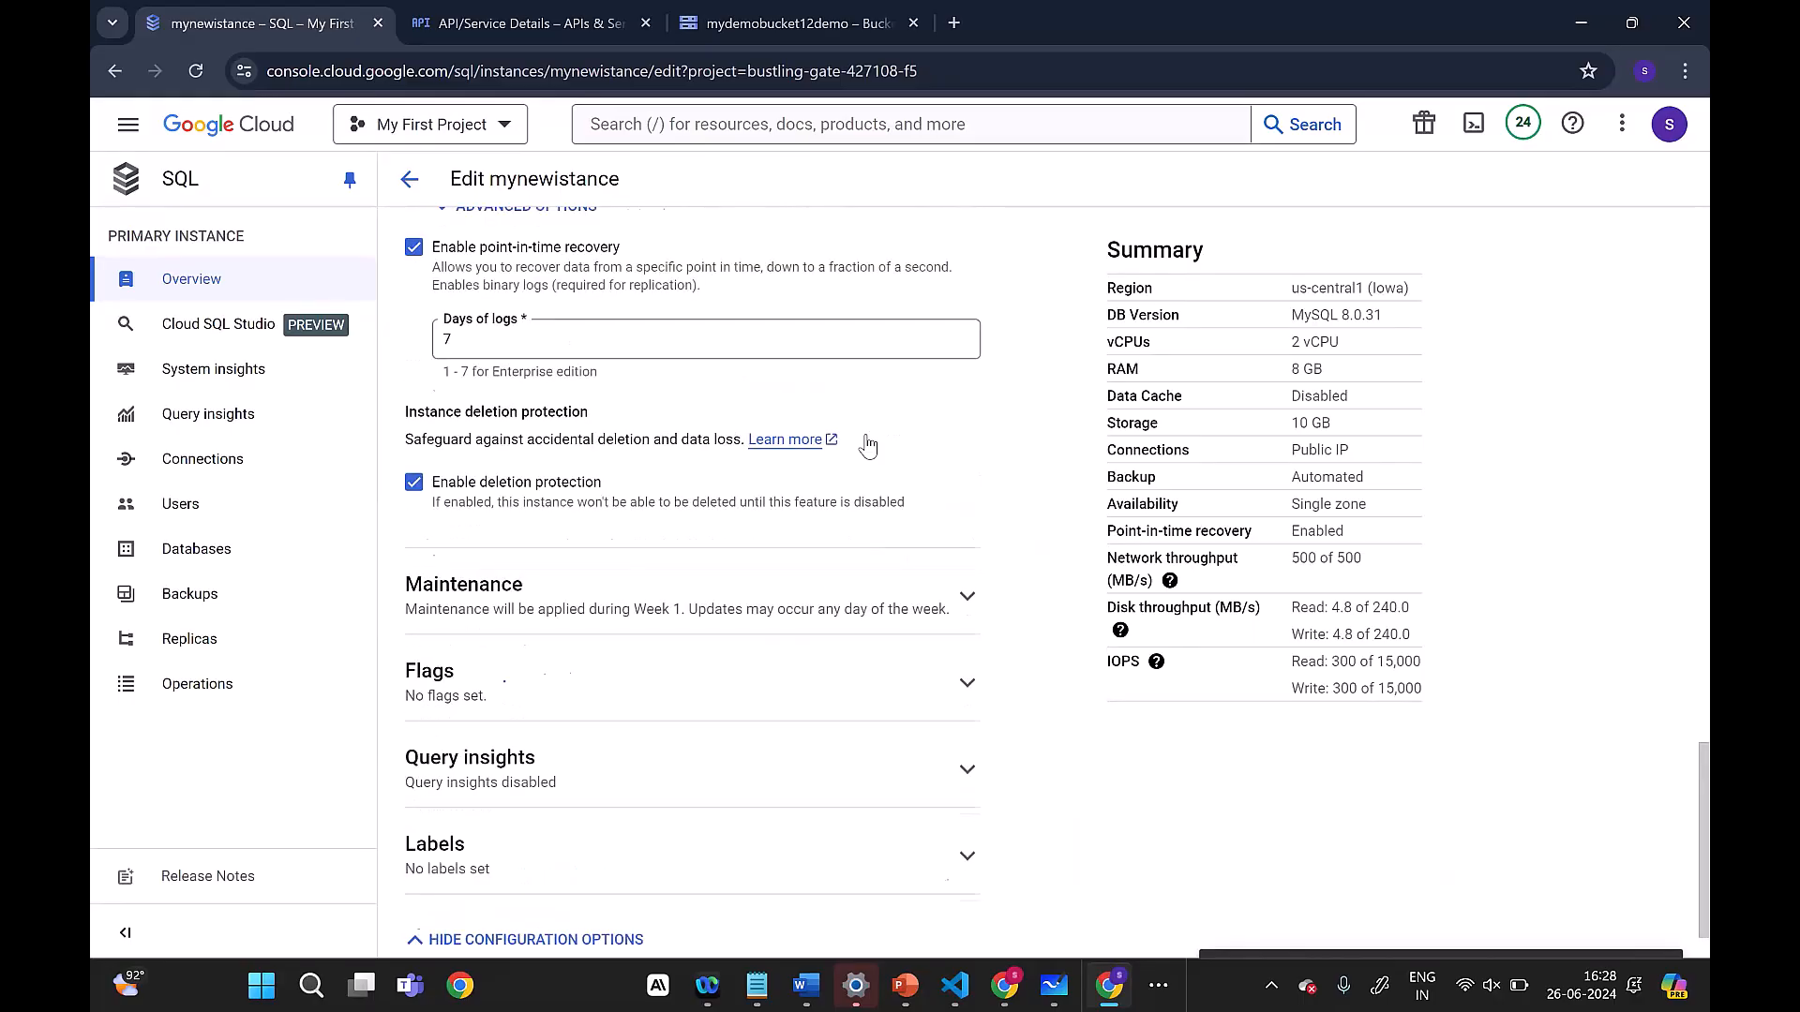
scroll(868, 445, up, 3)
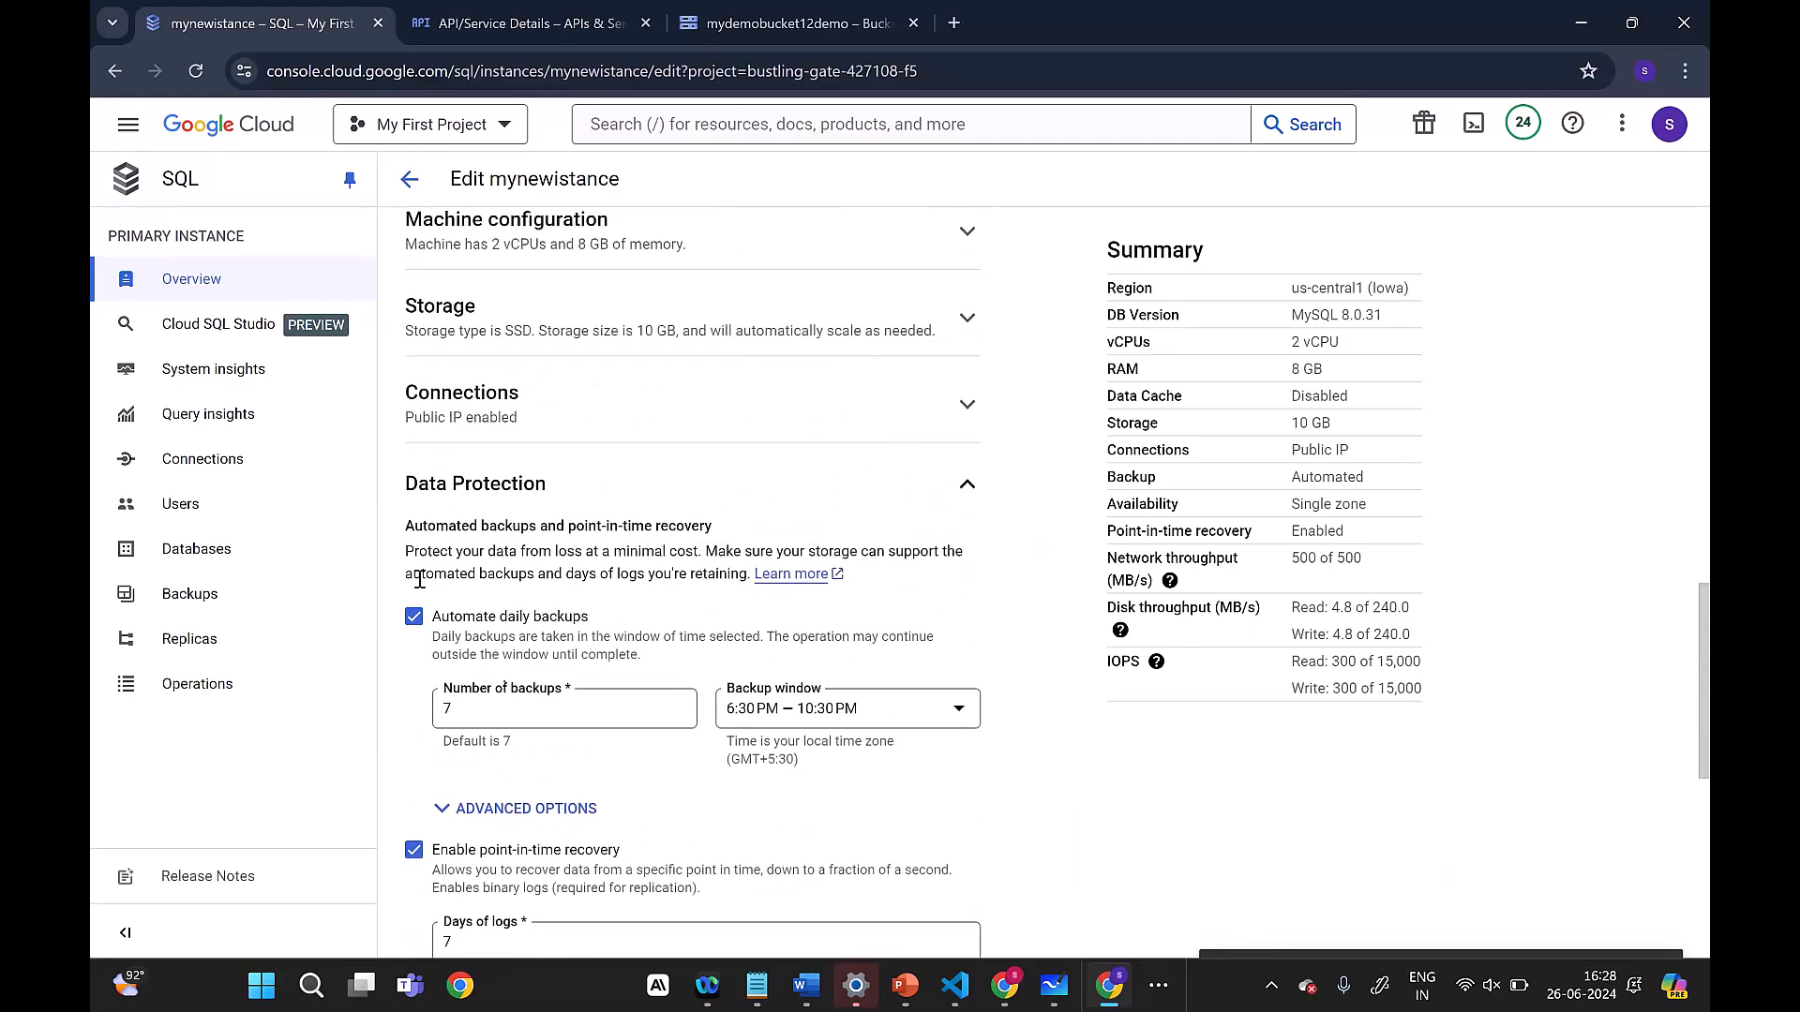
Step: Look through the connection settings, then return to the instance overview without saving and check what deleting the instance requires
click(627, 427)
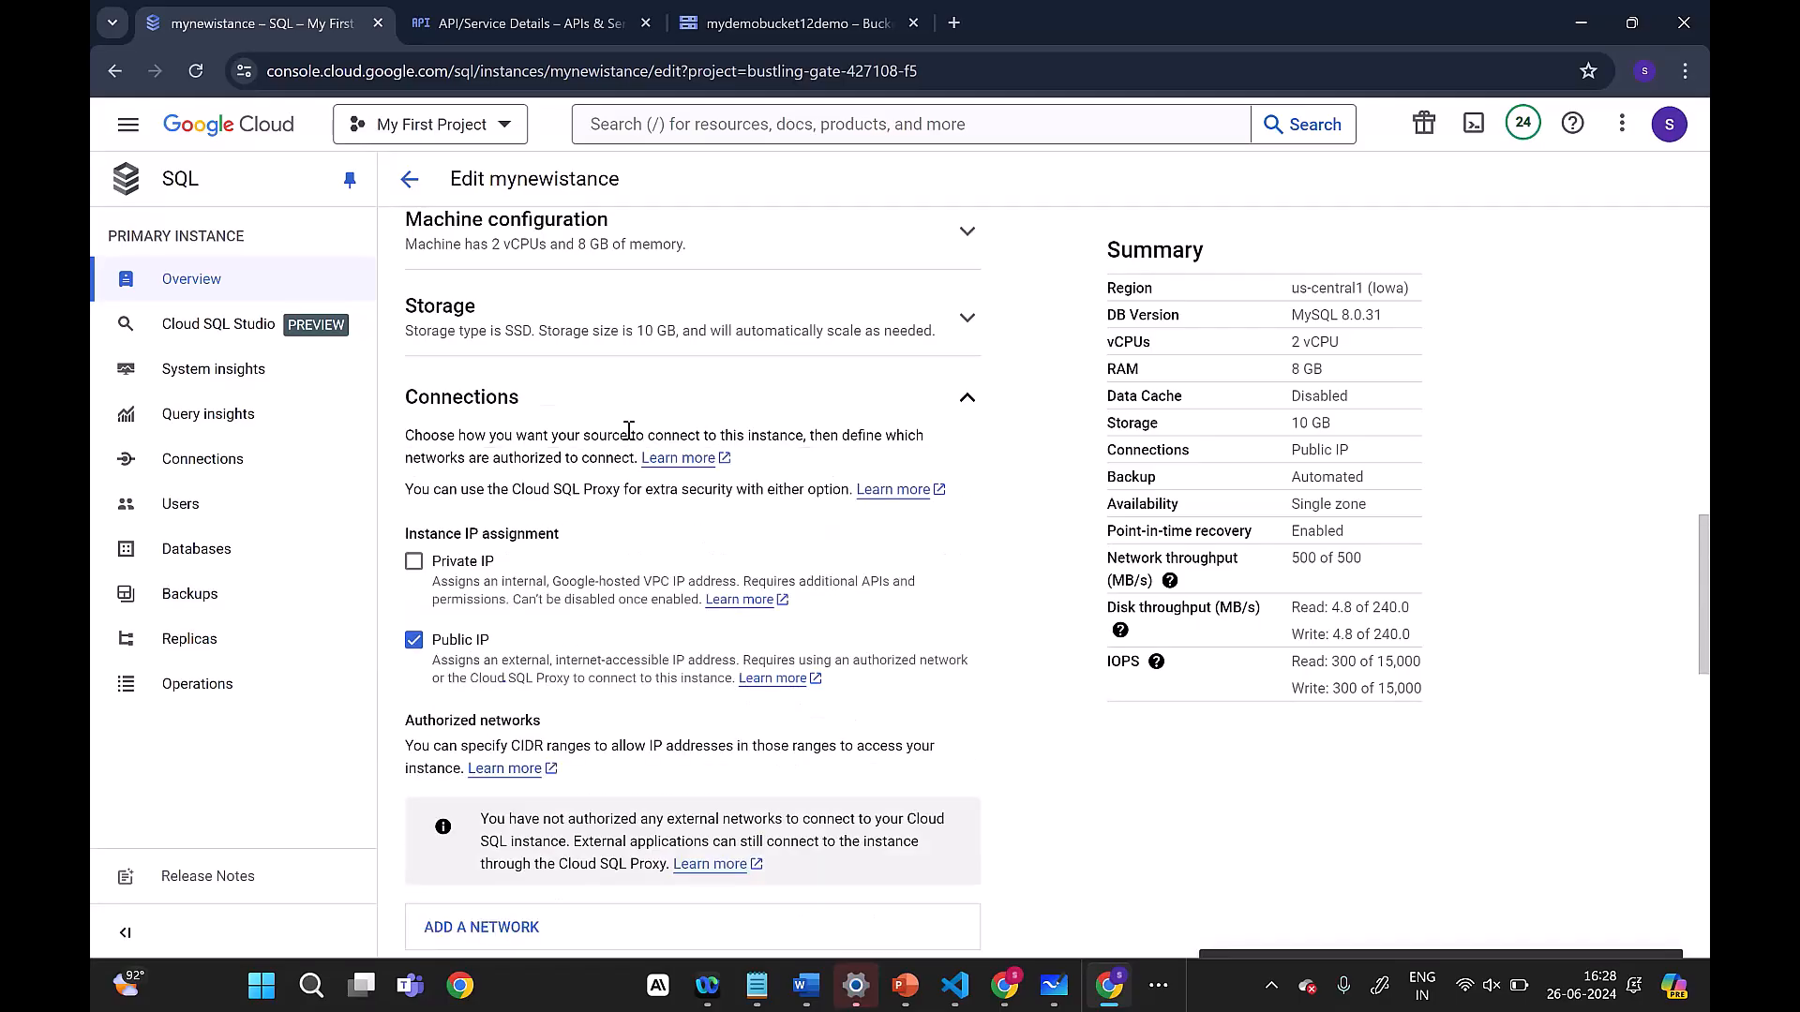
scroll(628, 430, up, 8)
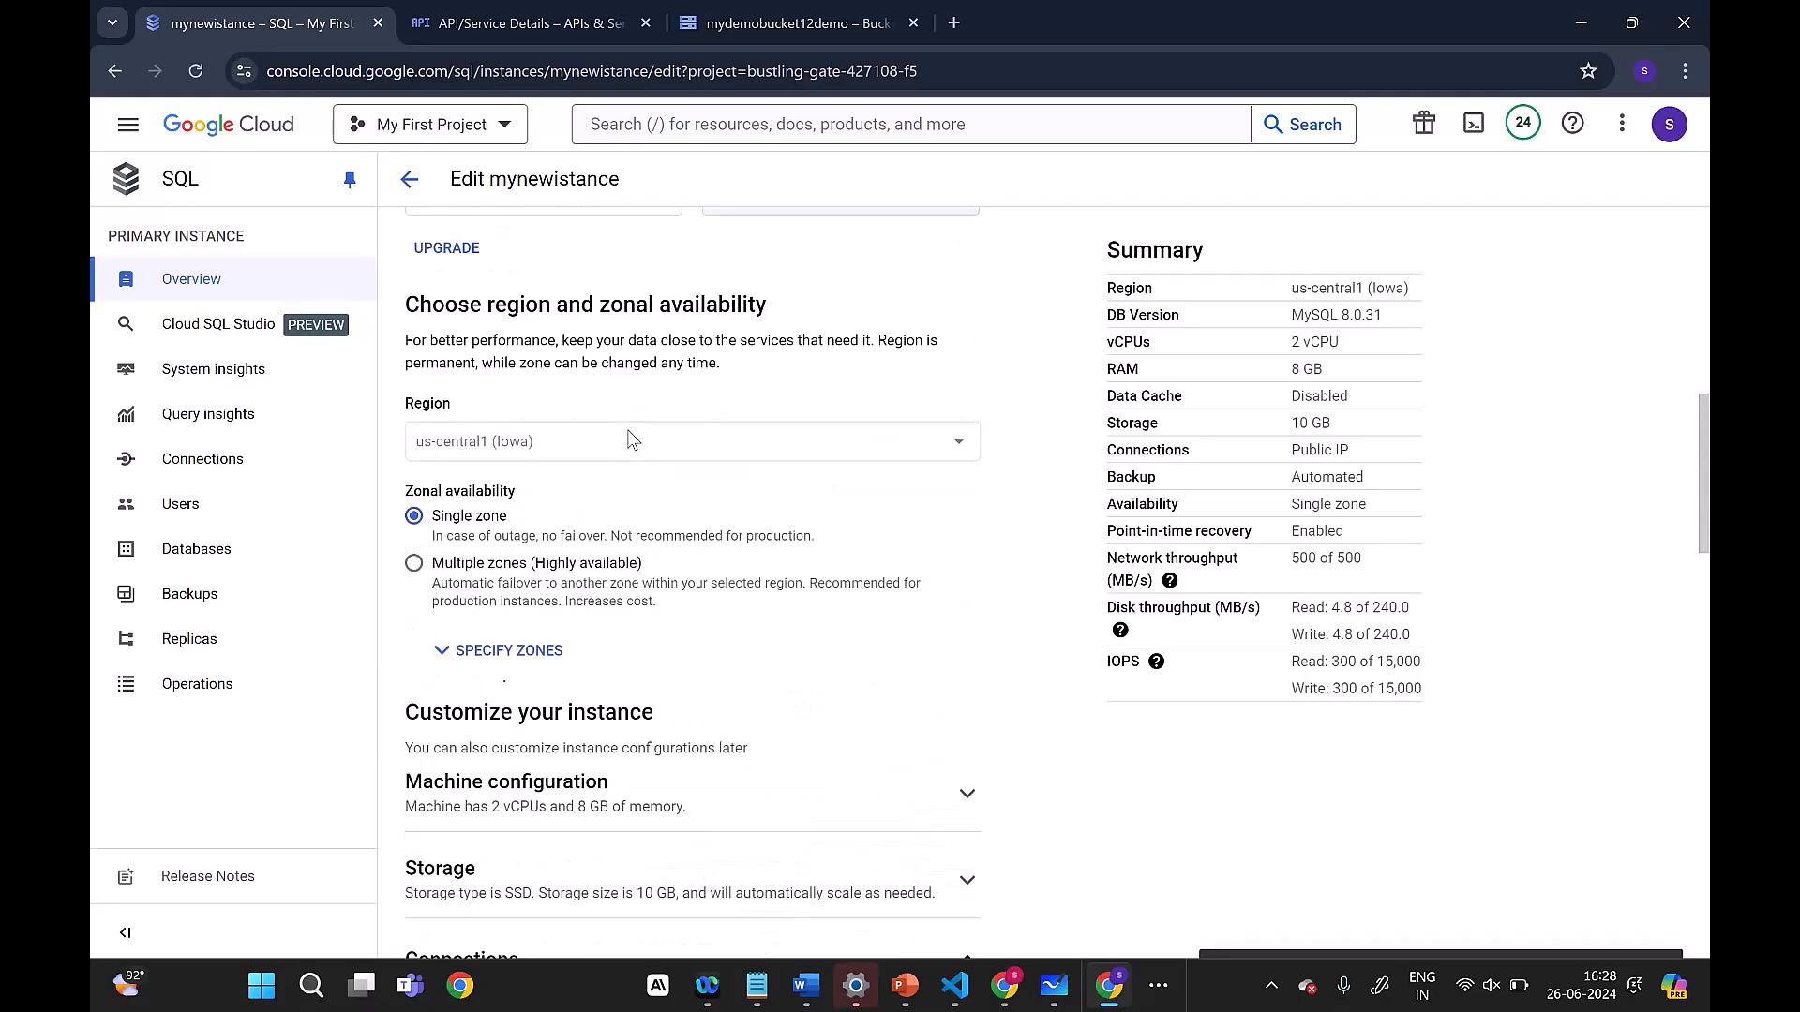
scroll(630, 436, up, 7)
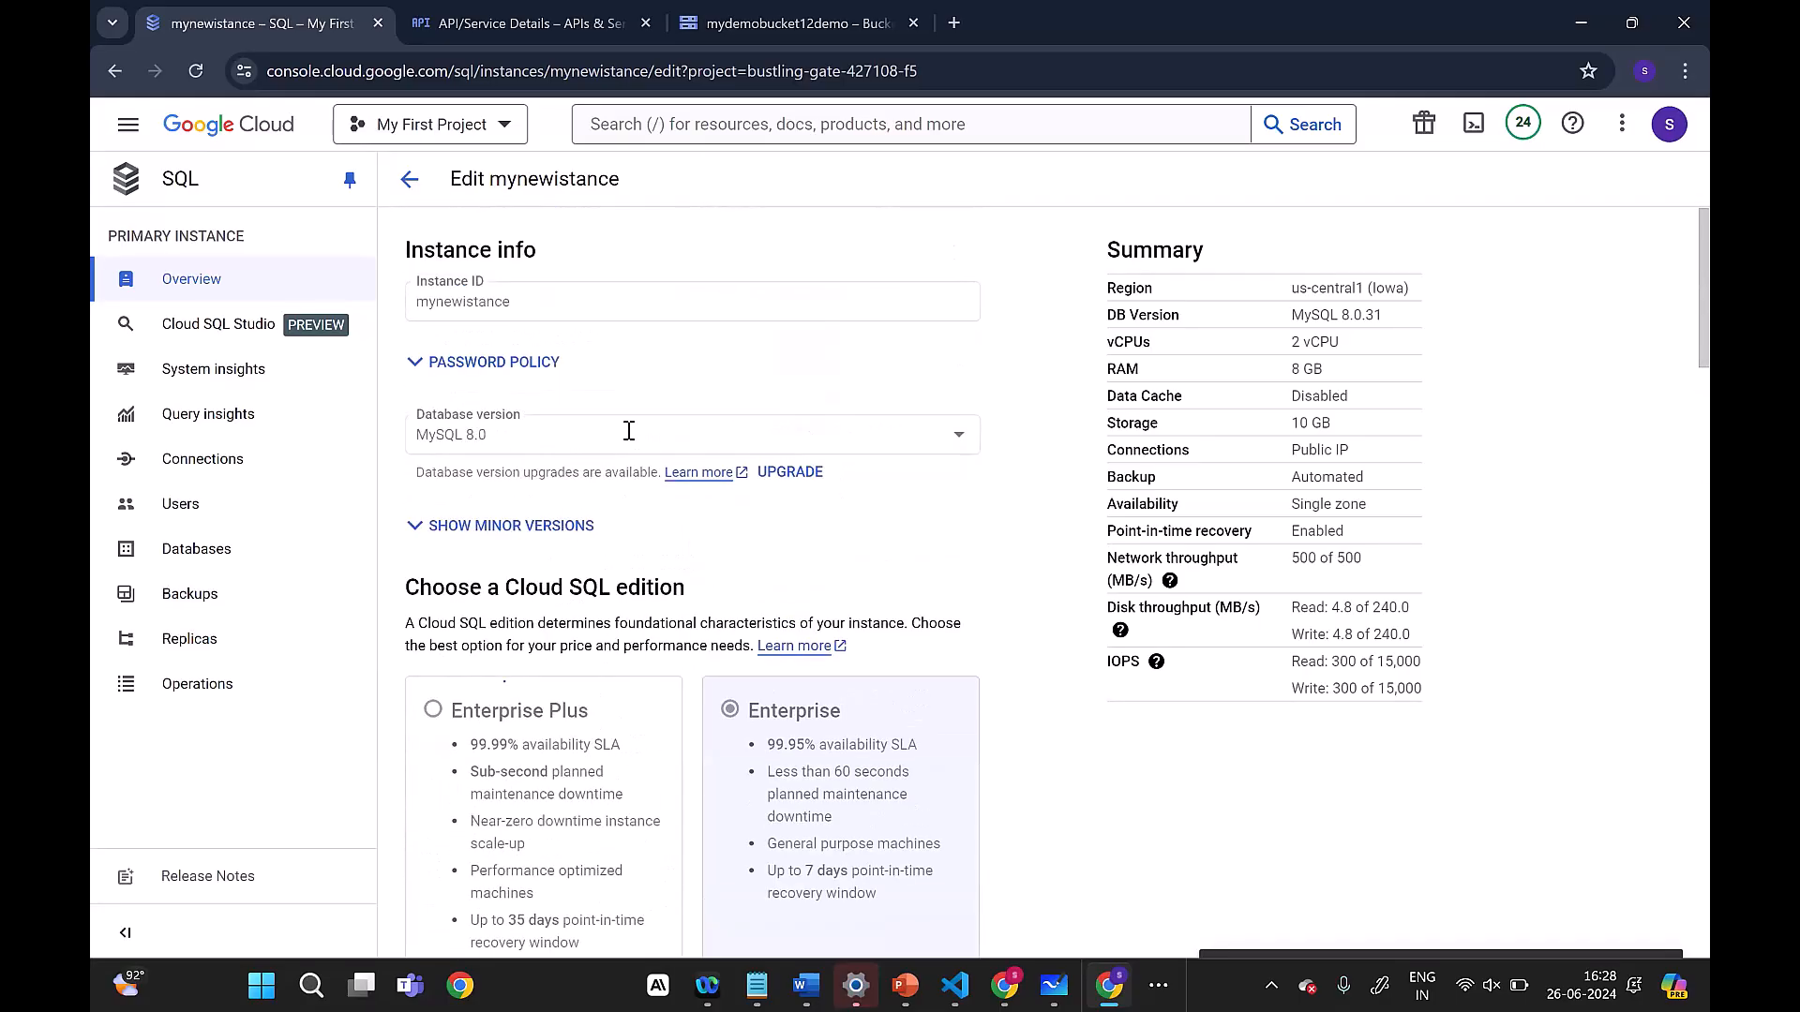
click(409, 179)
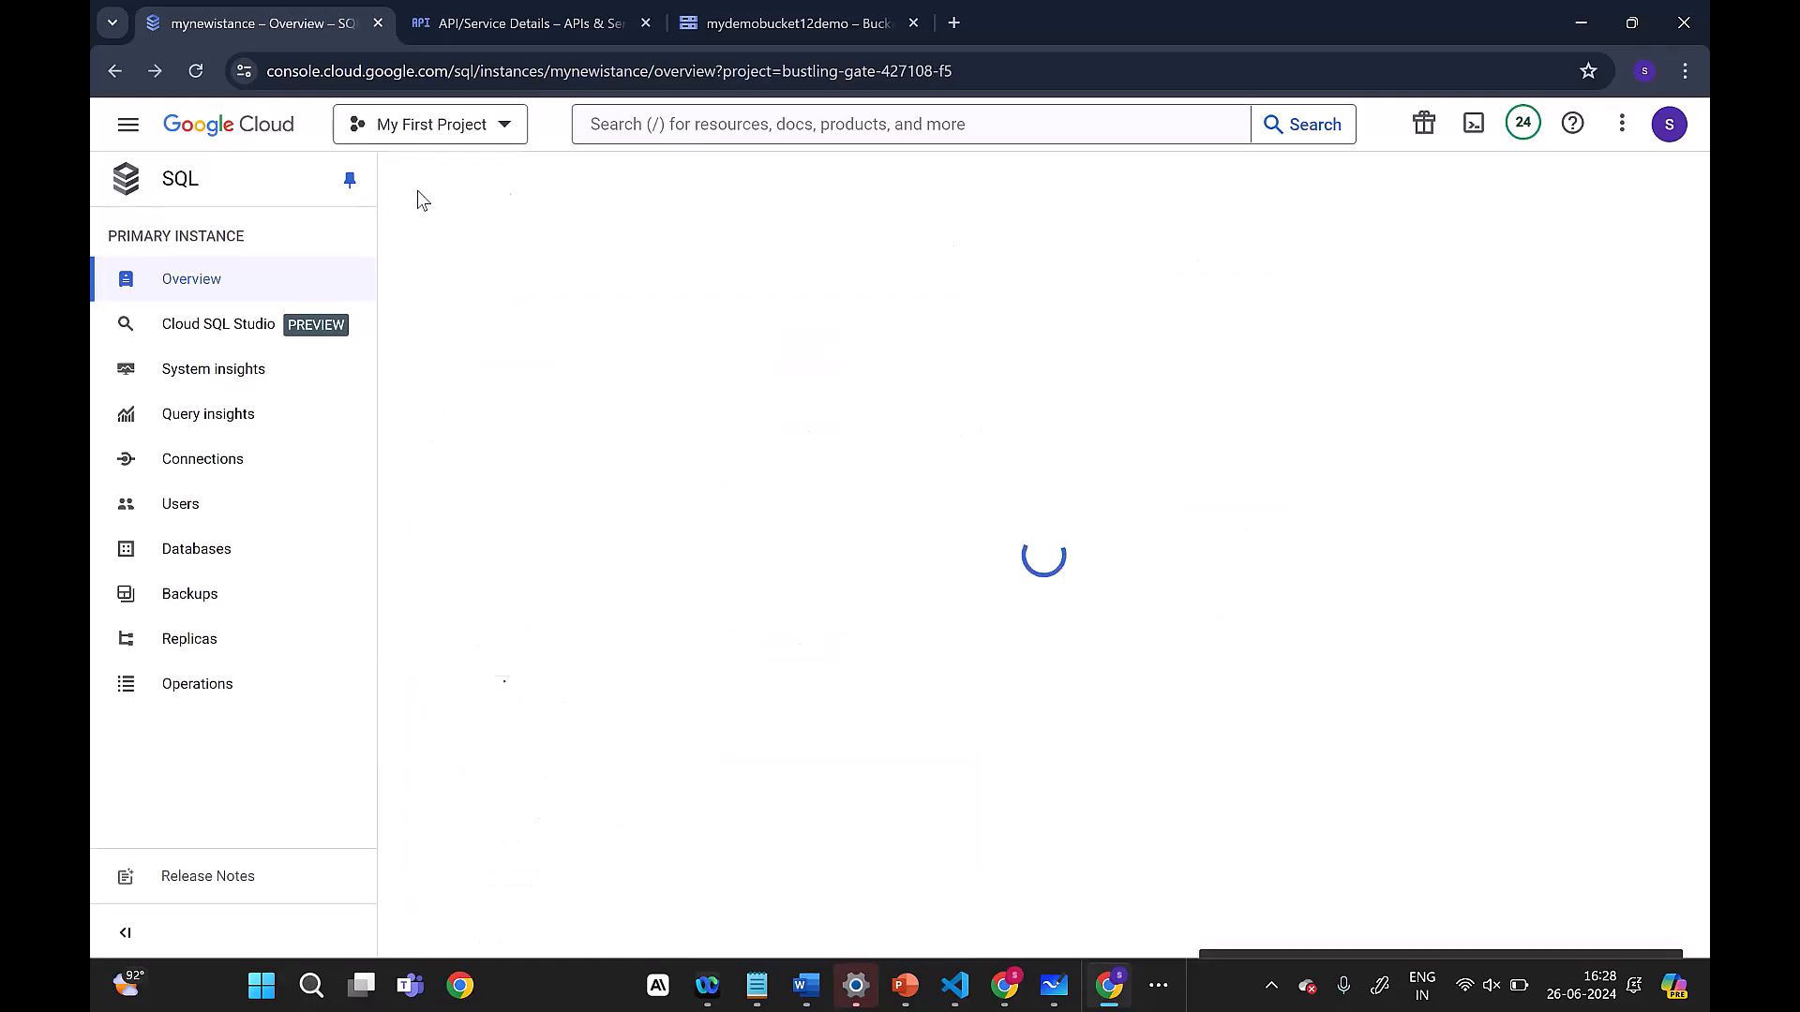
mouse_move(1135, 181)
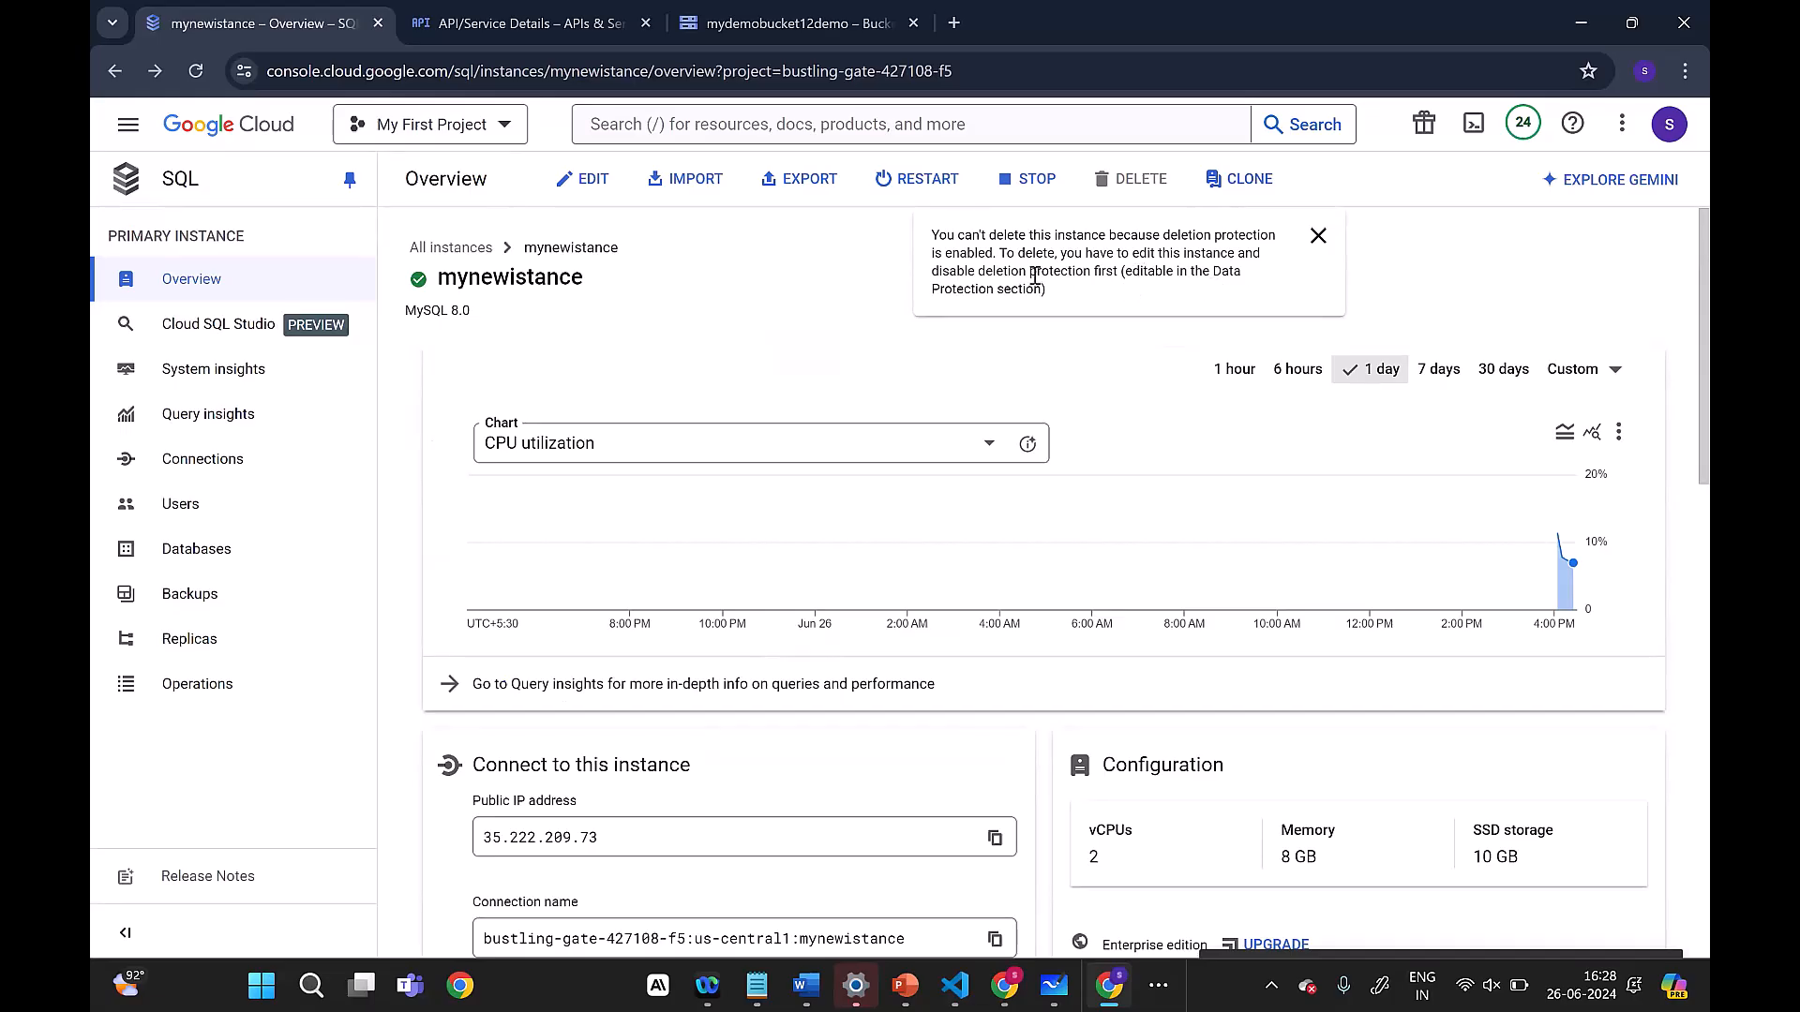
Step: Reopen the configuration of mynewistance for editing and review its machine configuration, storage and connection settings
click(585, 179)
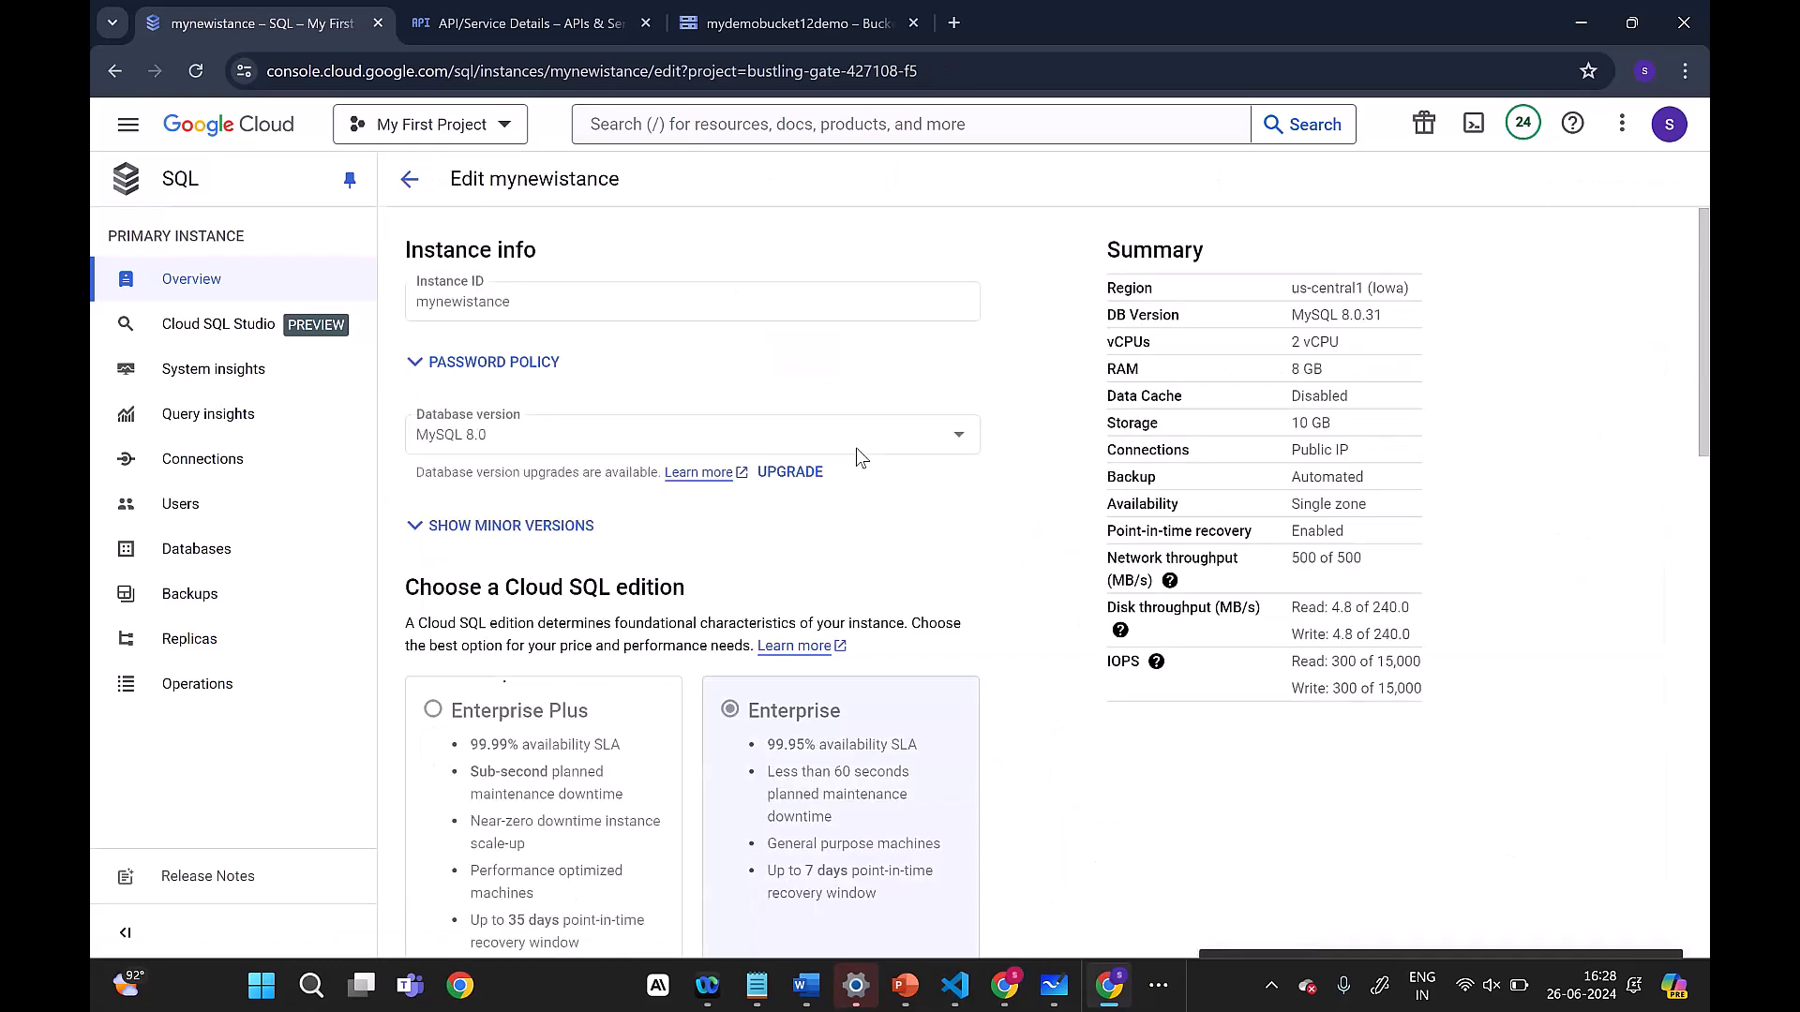
scroll(857, 450, down, 7)
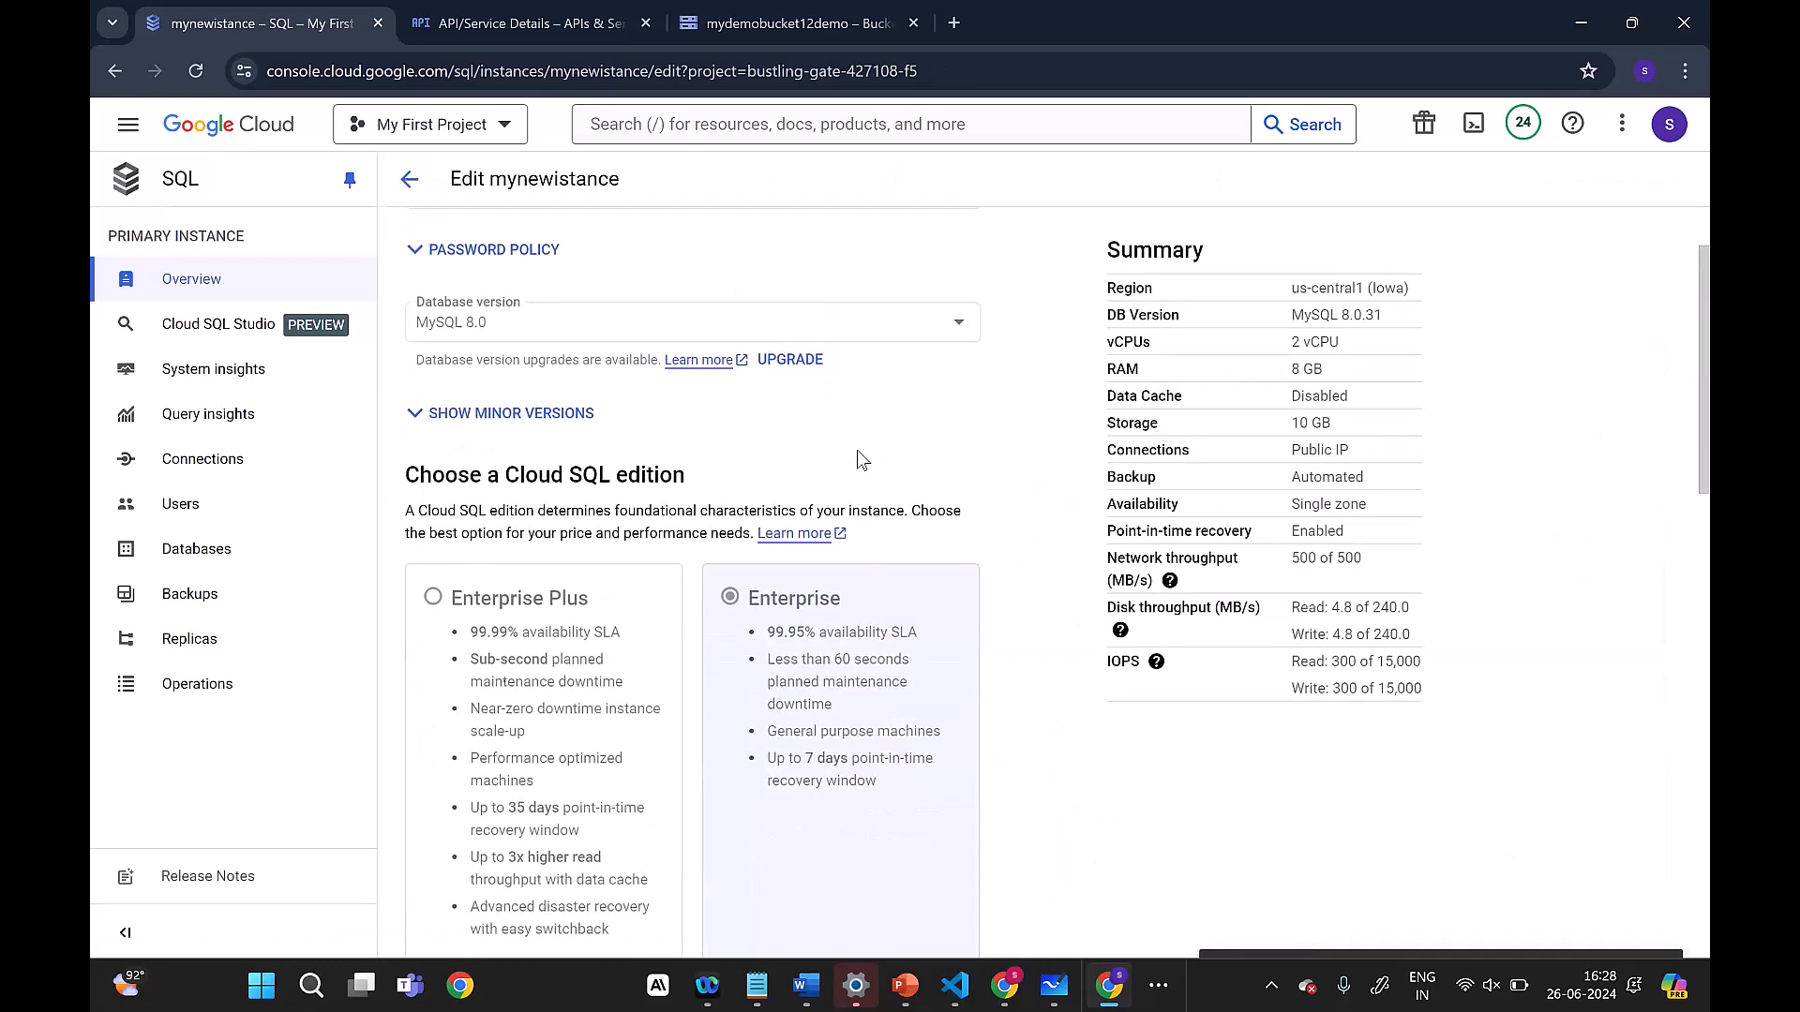
scroll(857, 450, down, 5)
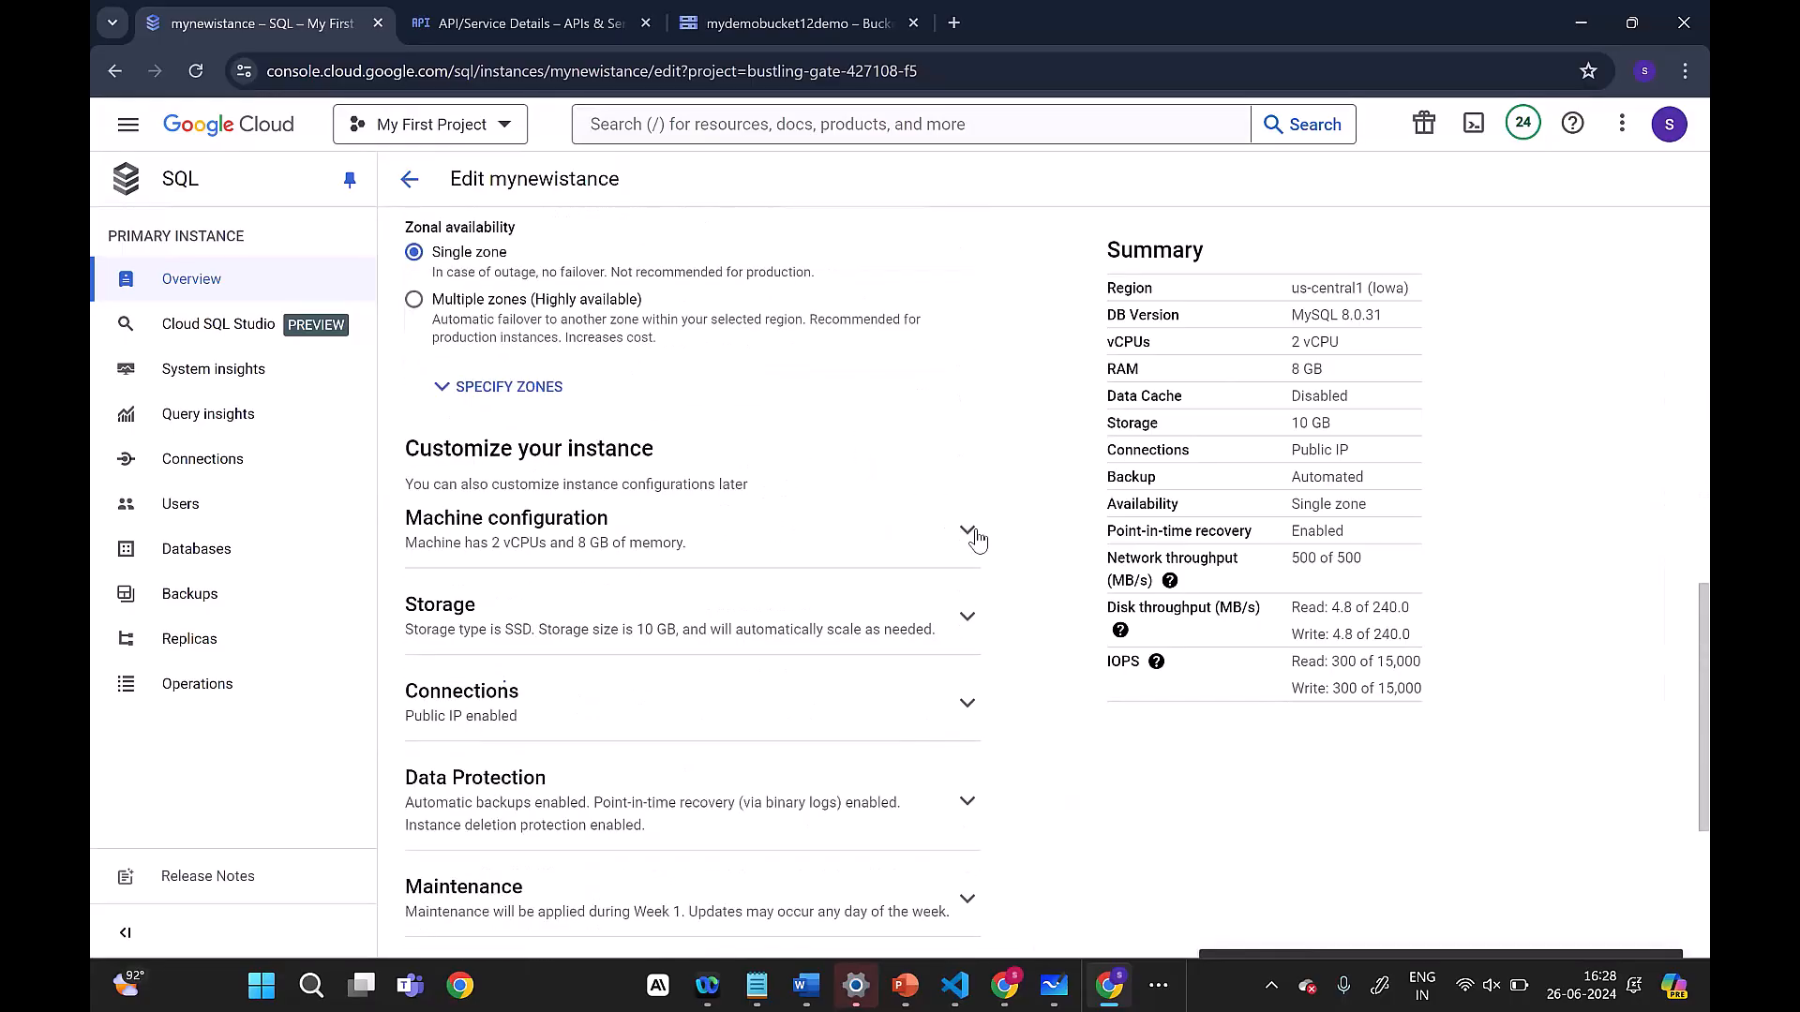
click(967, 531)
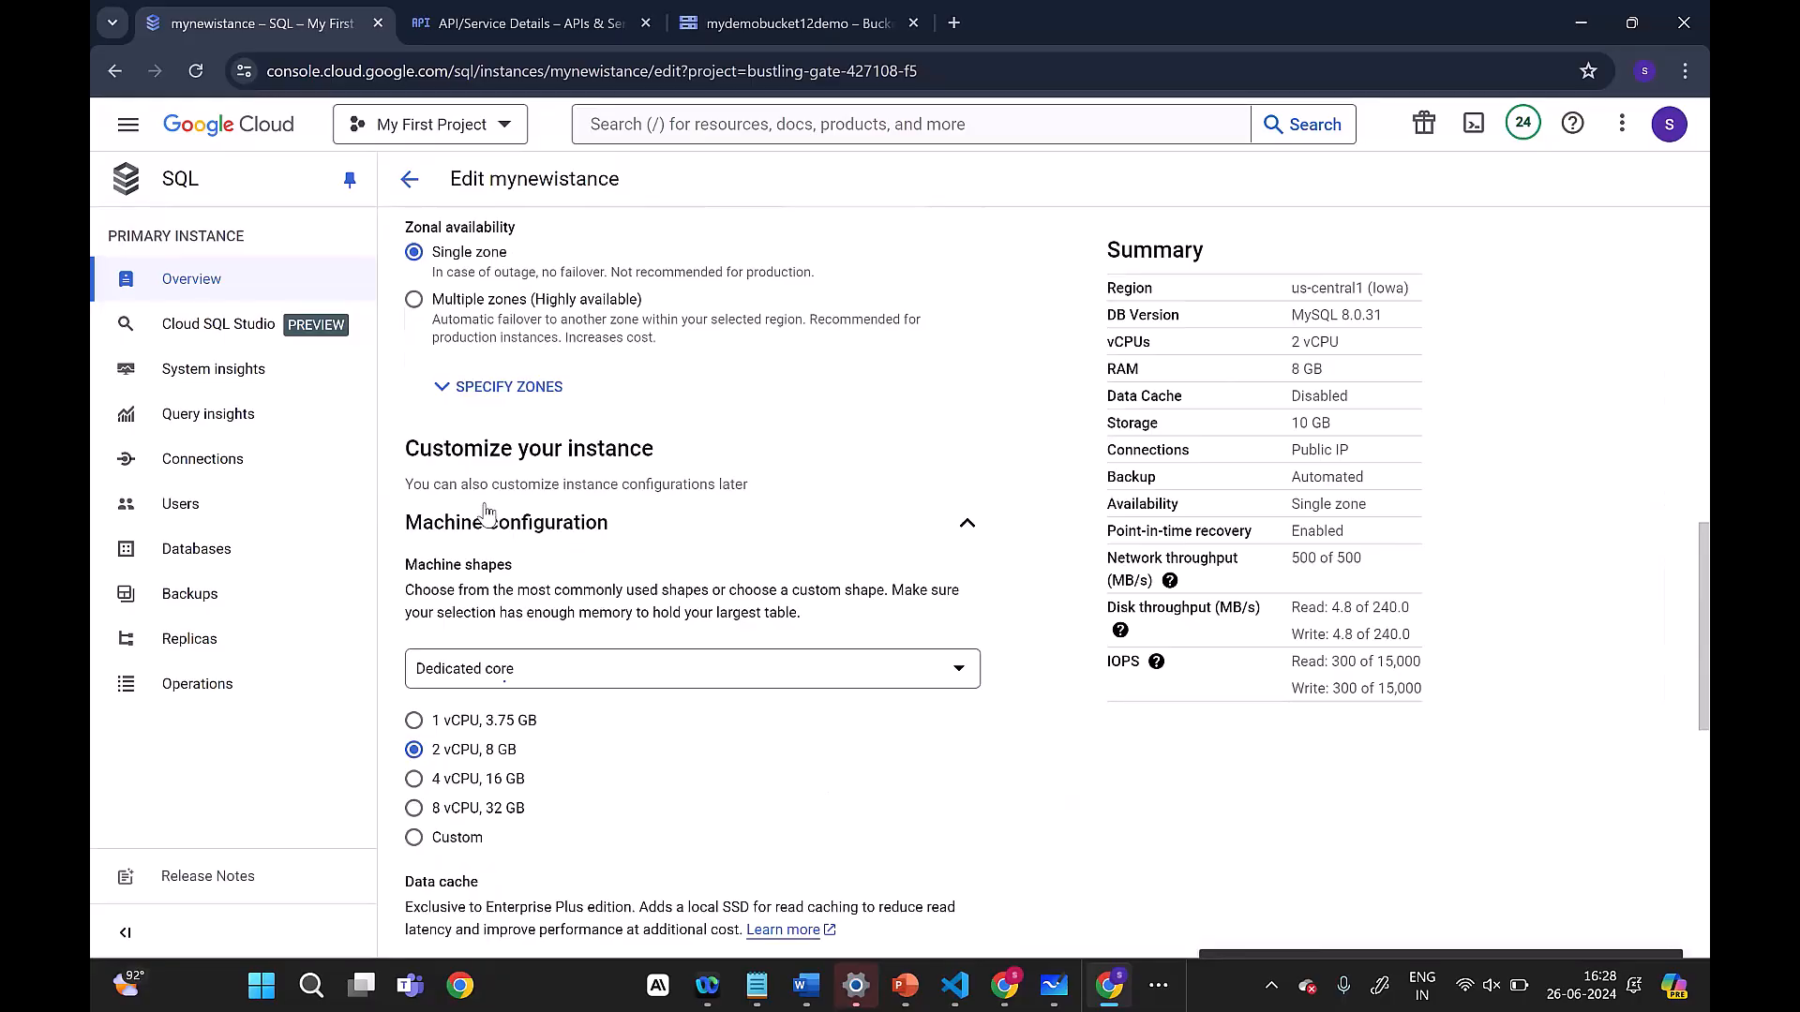
scroll(677, 501, down, 4)
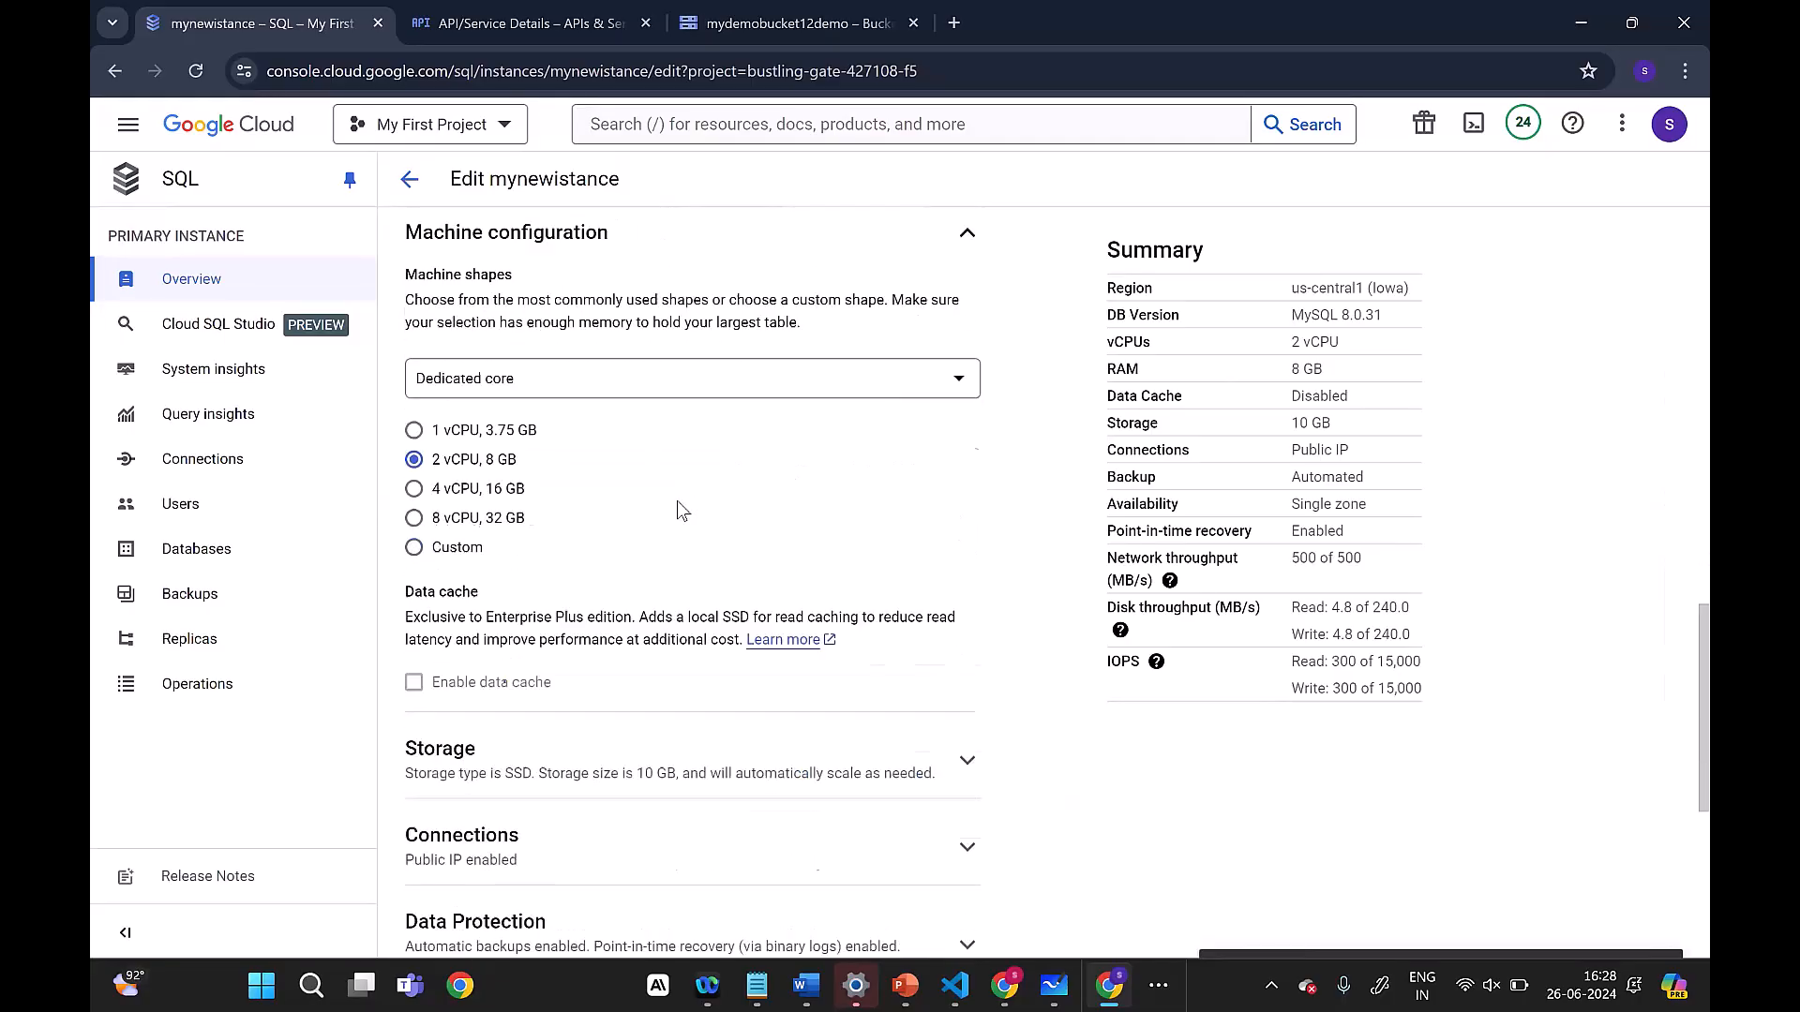
scroll(676, 501, down, 2)
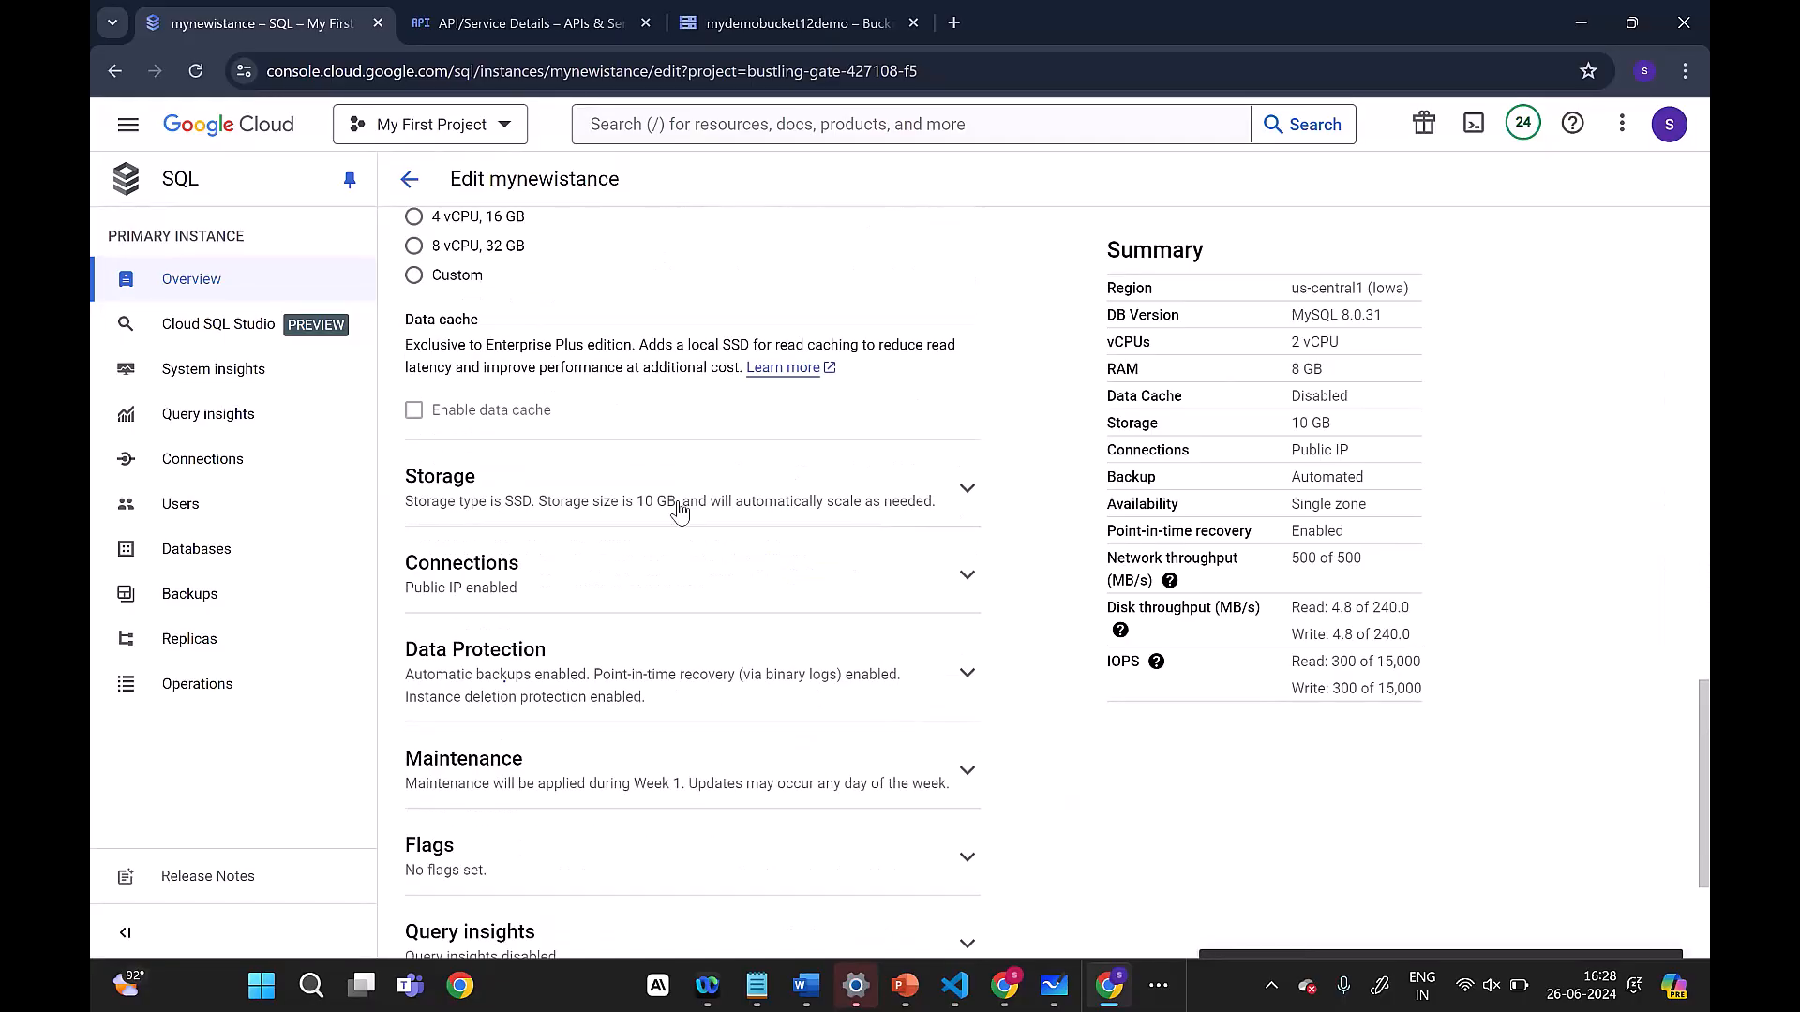
click(676, 506)
scroll(677, 506, down, 6)
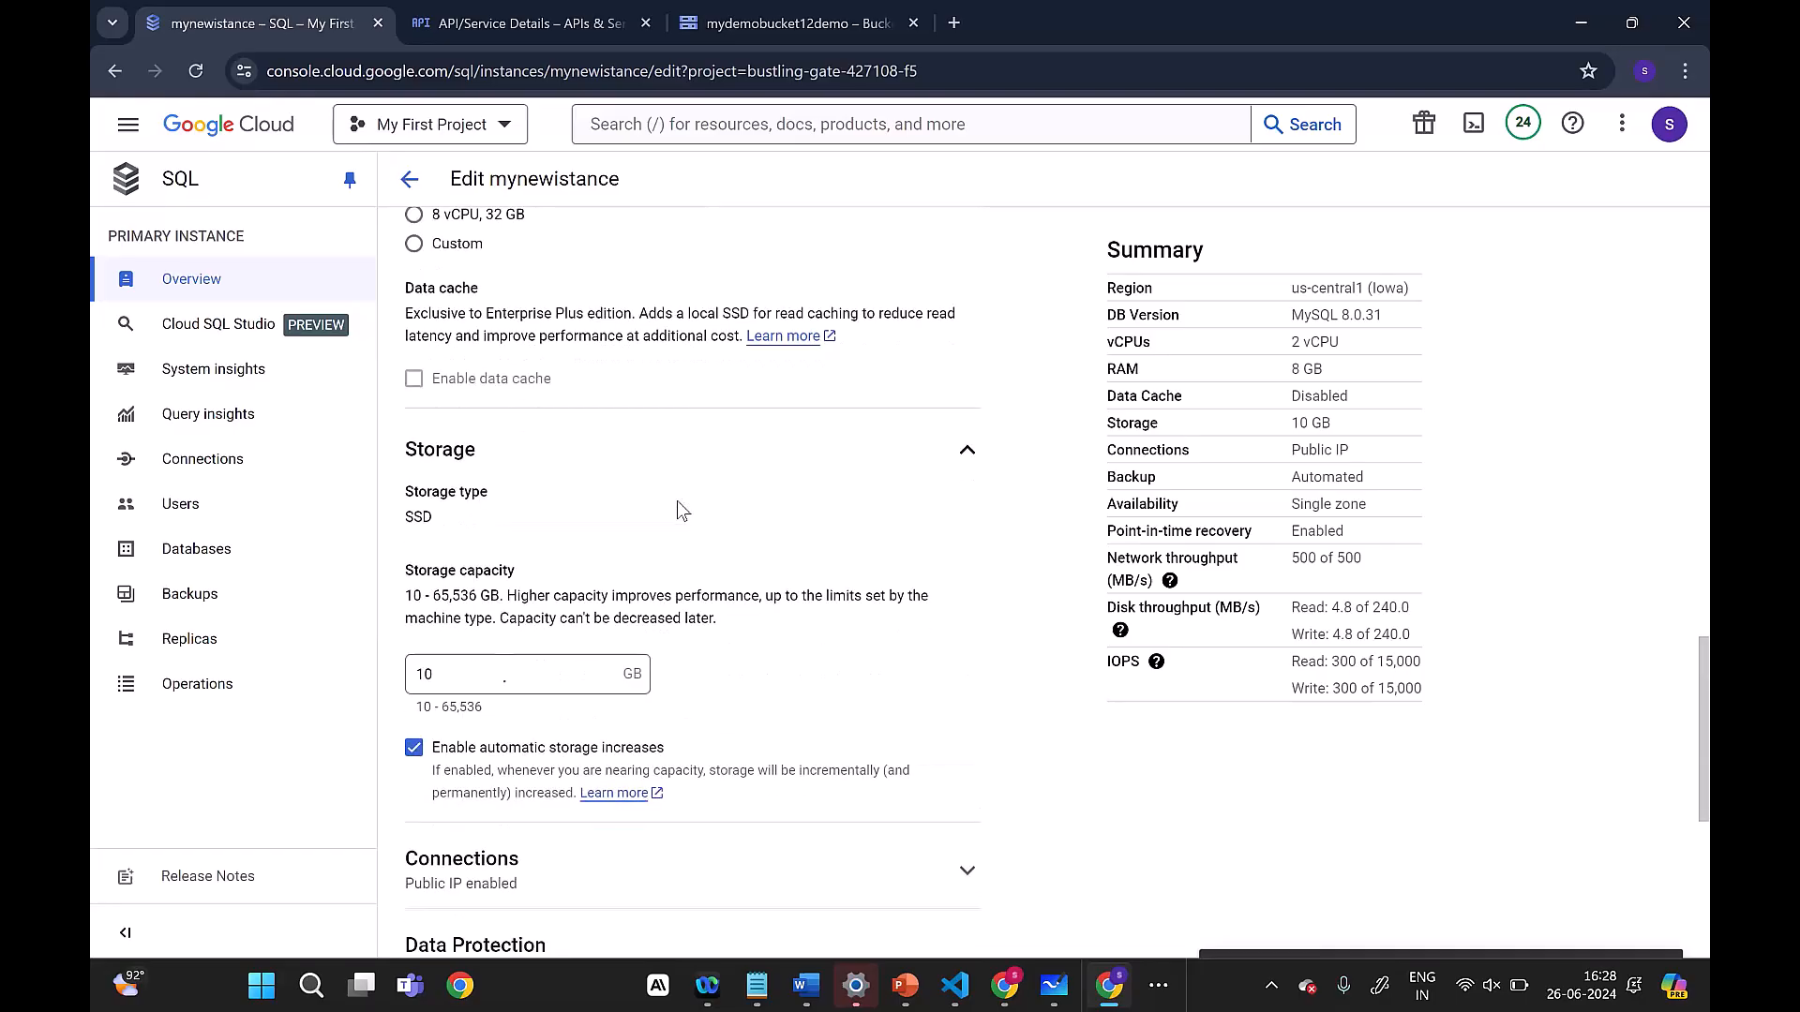
click(710, 480)
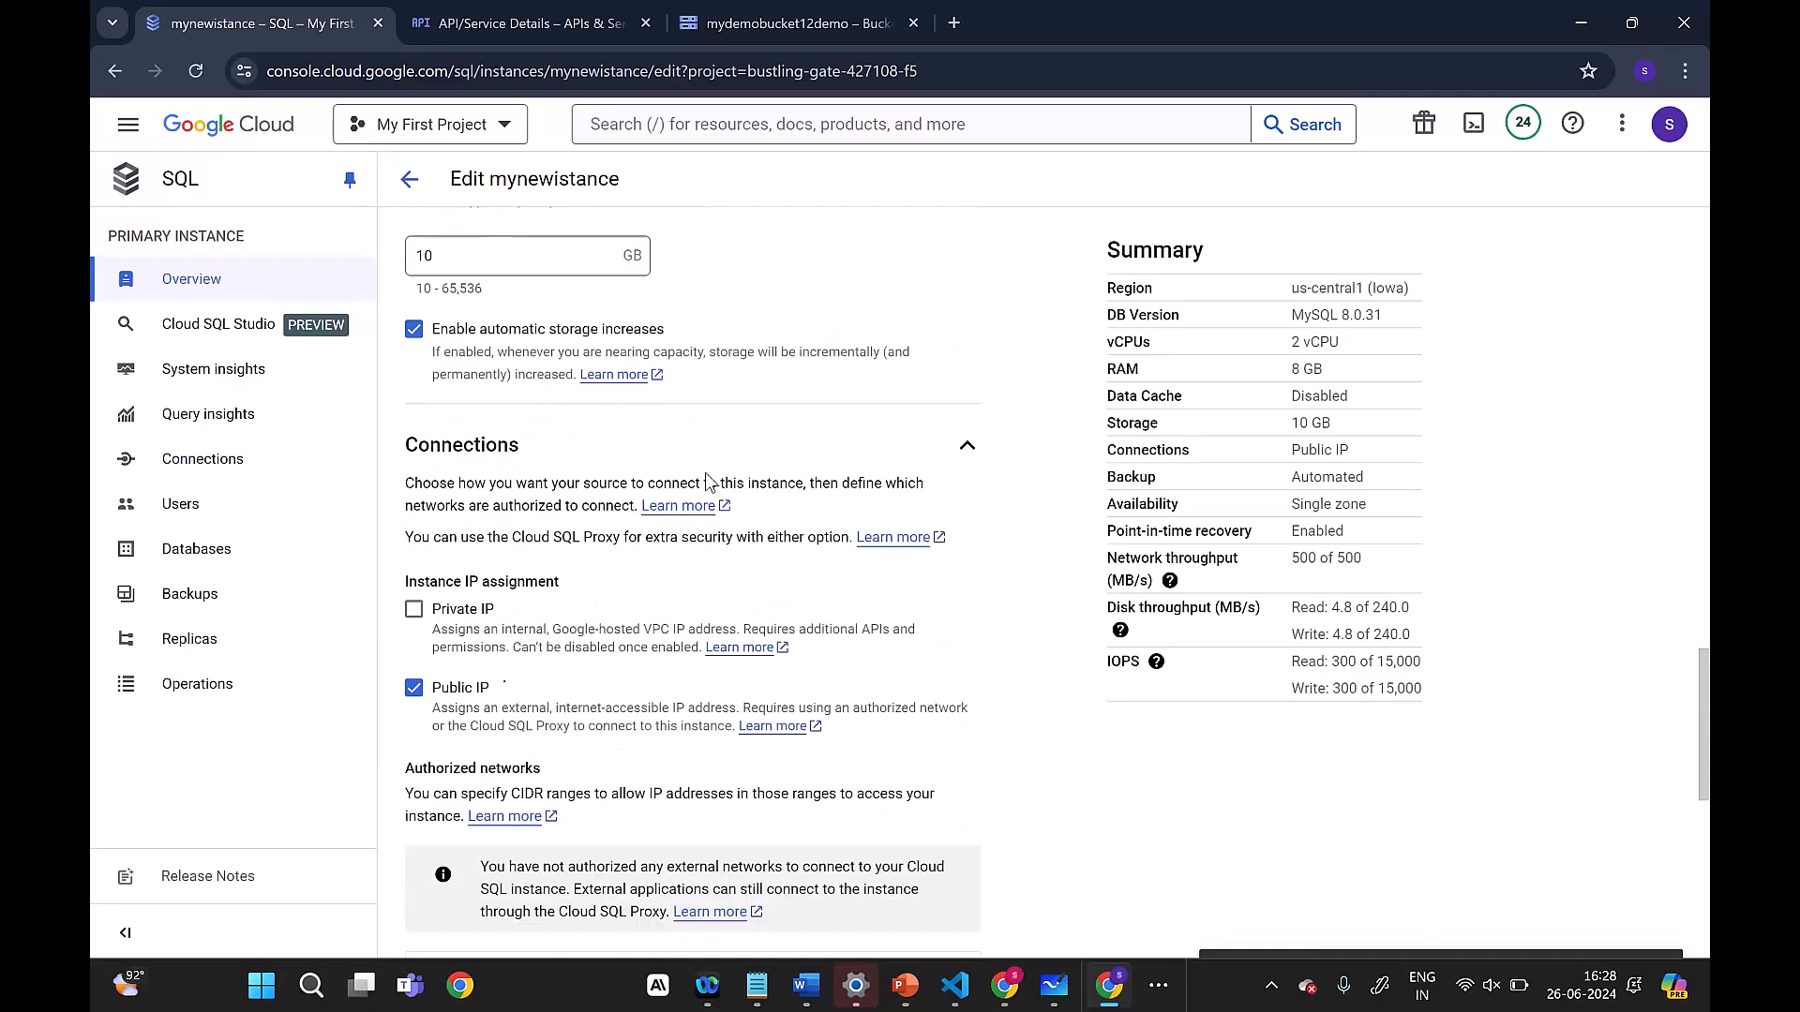
scroll(873, 392, down, 4)
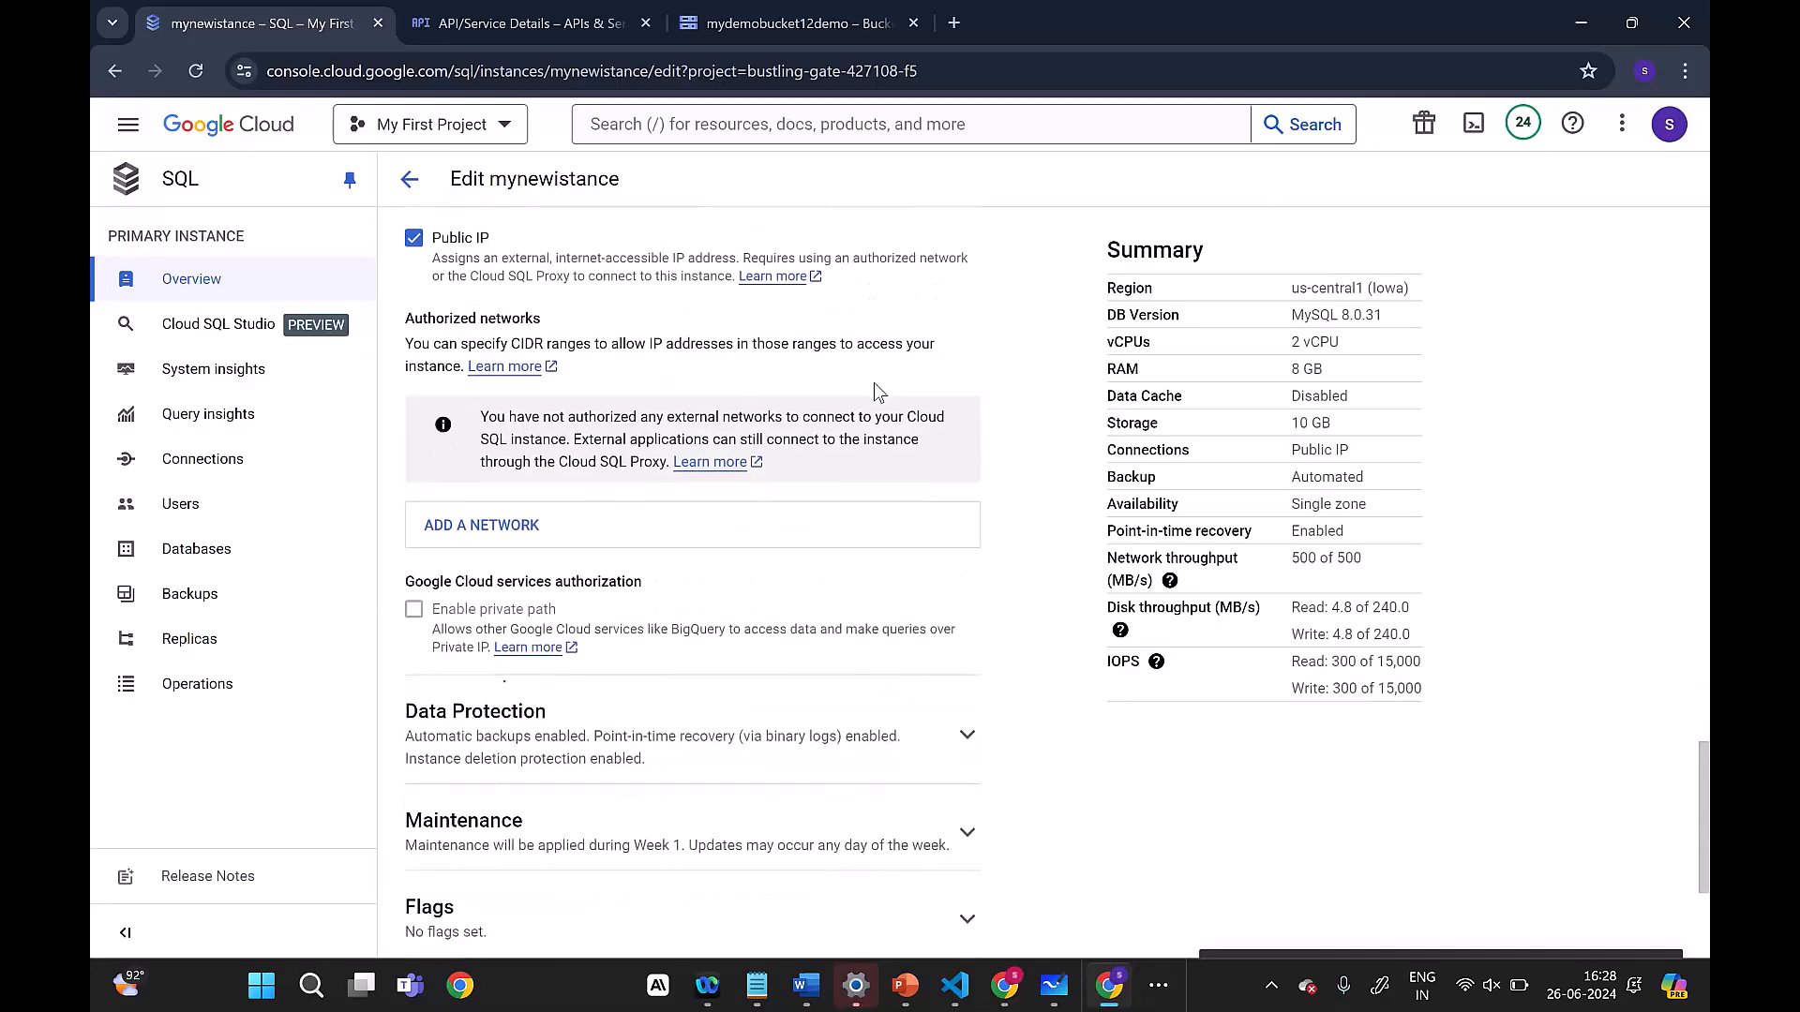
Step: Disable deletion protection in the Data Protection settings of mynewistance and save the instance configuration
scroll(873, 391, down, 2)
click(797, 523)
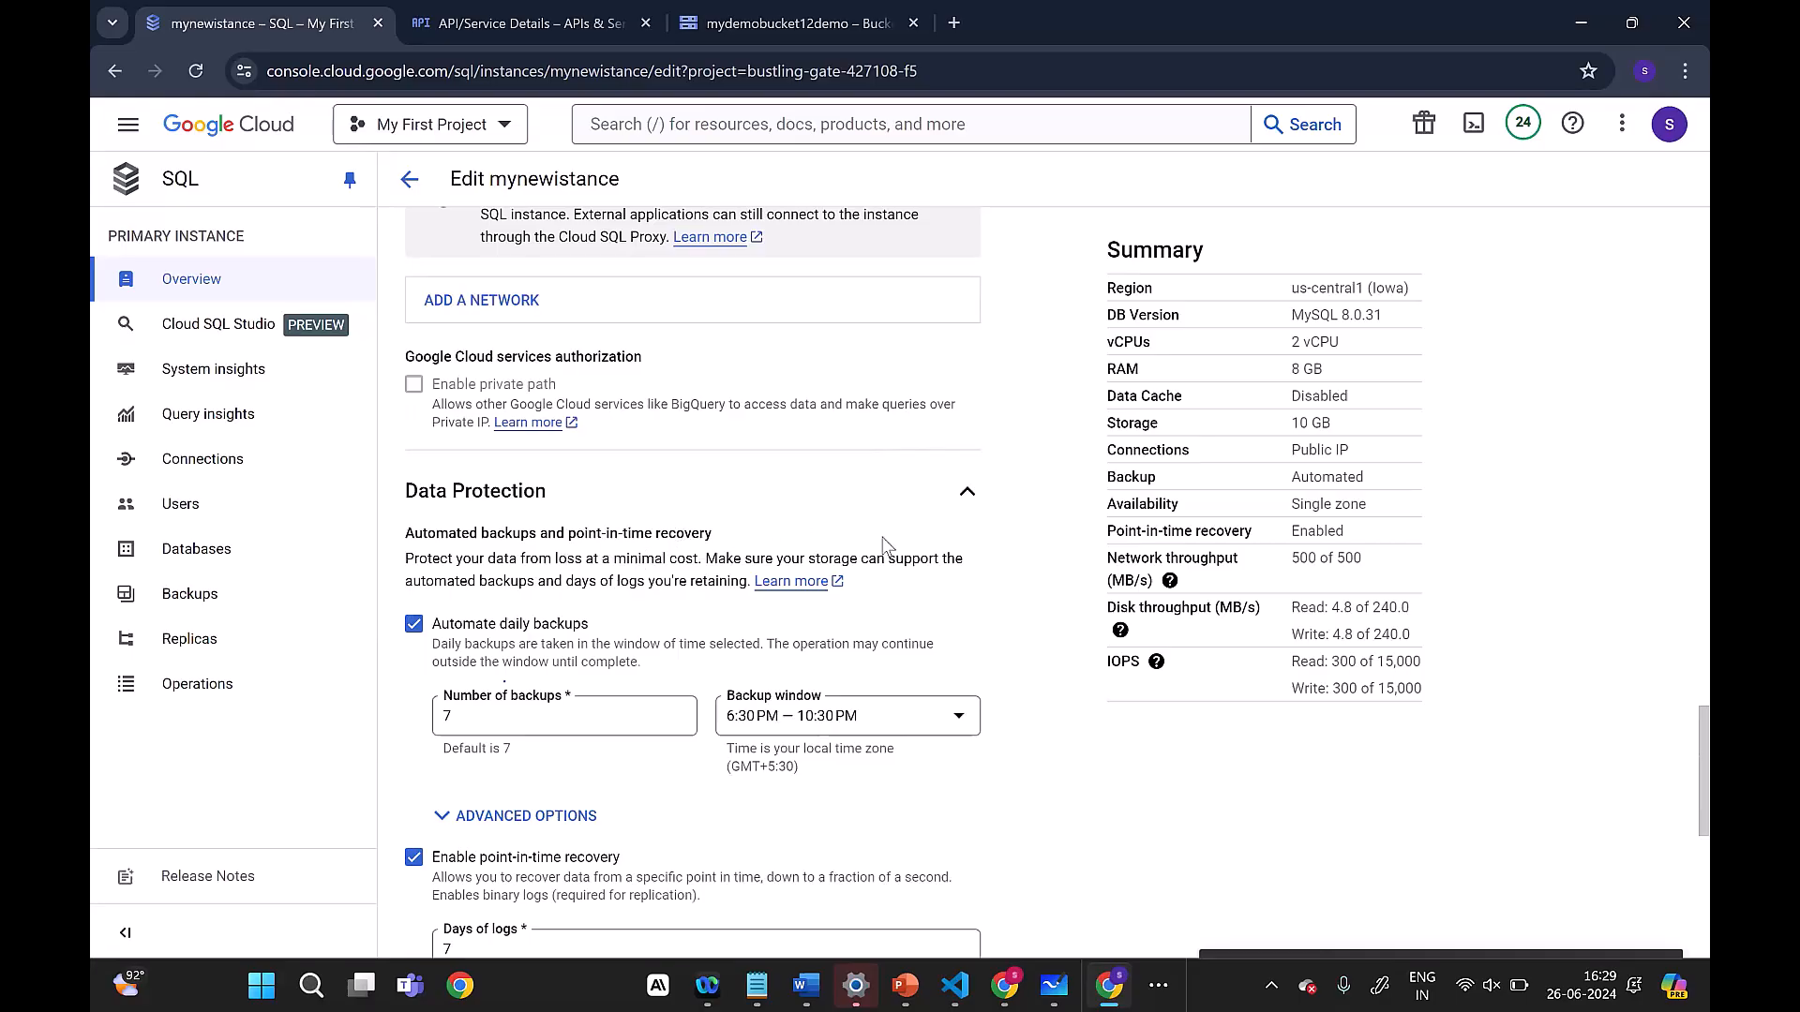
scroll(916, 533, down, 2)
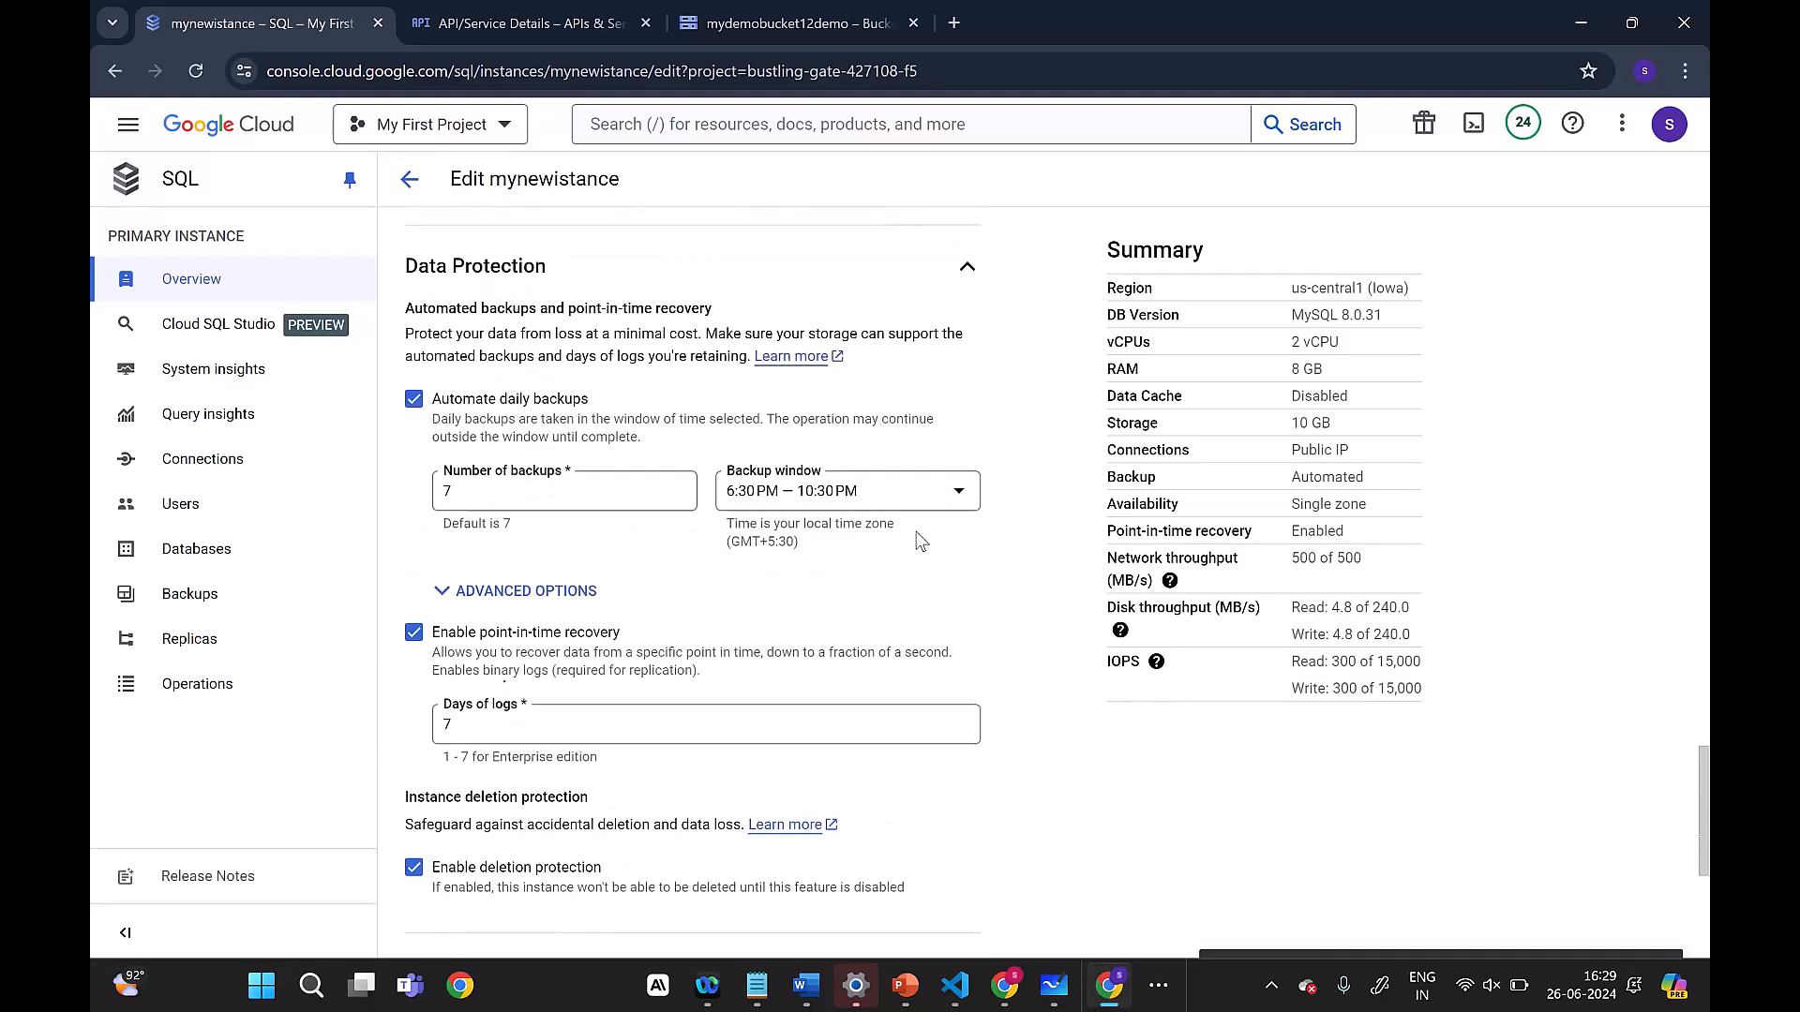
scroll(920, 541, down, 1)
drag(407, 686, 628, 698)
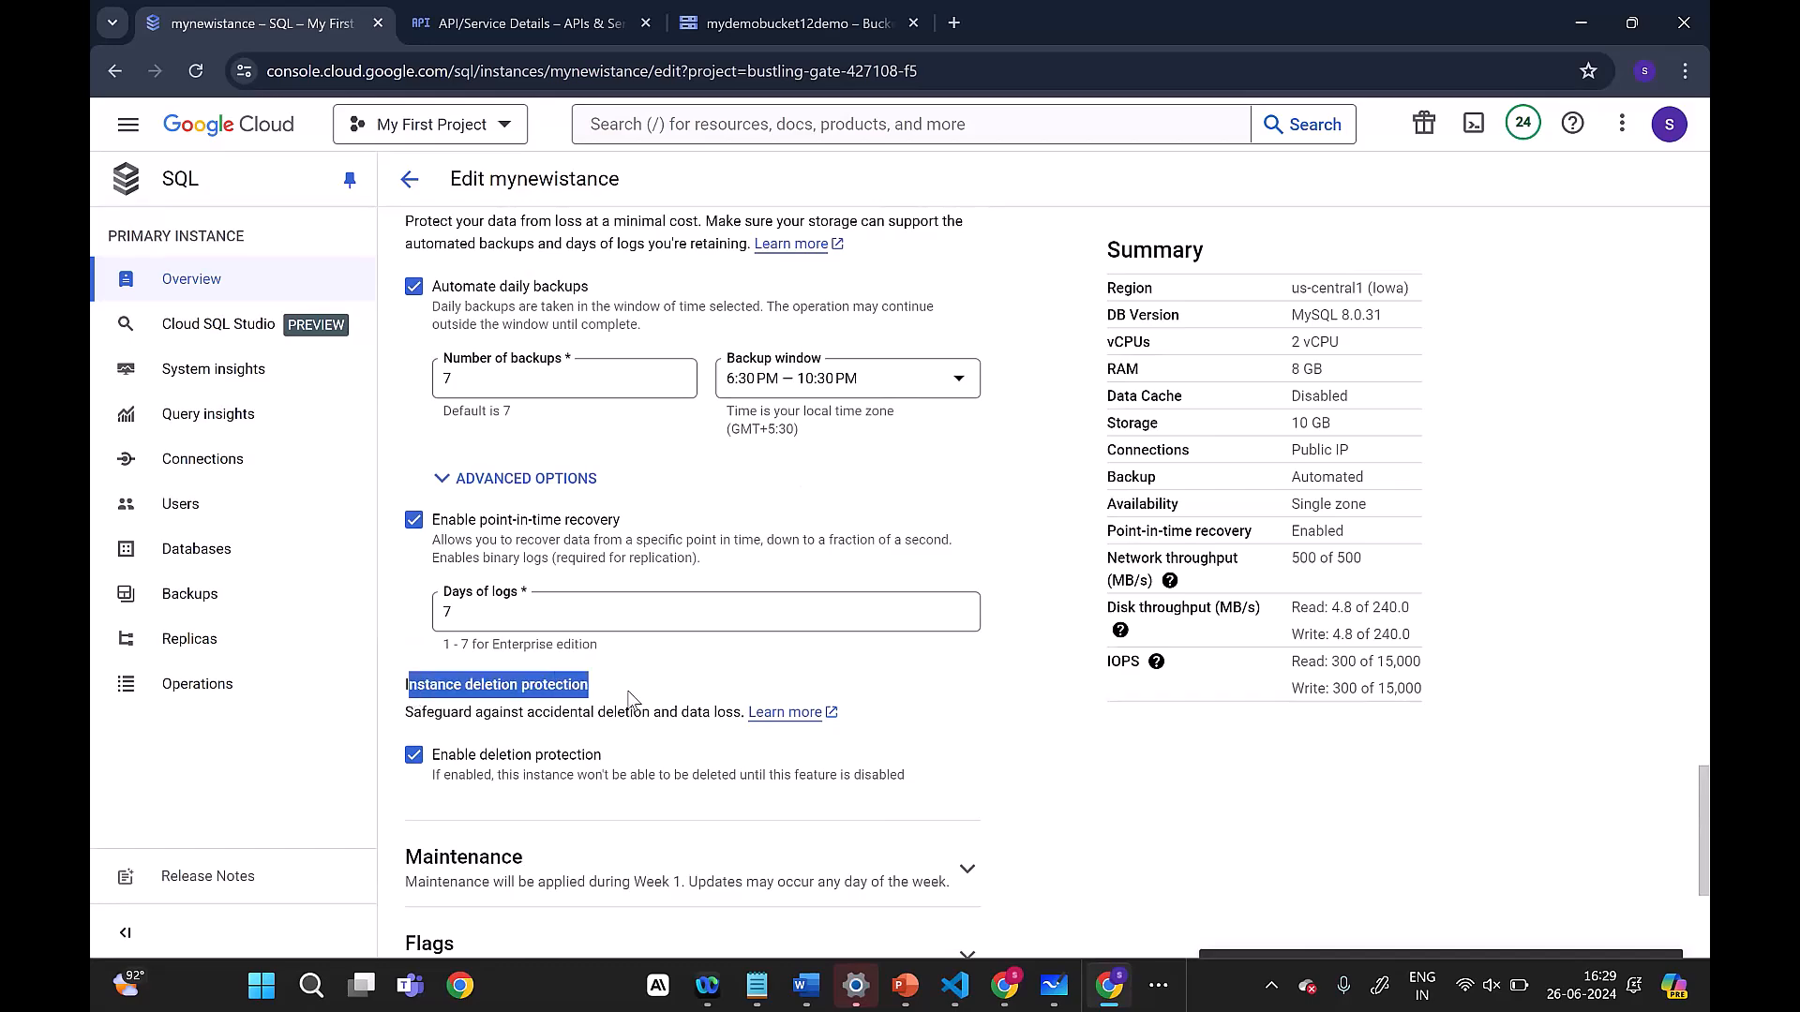
click(418, 758)
scroll(993, 621, down, 3)
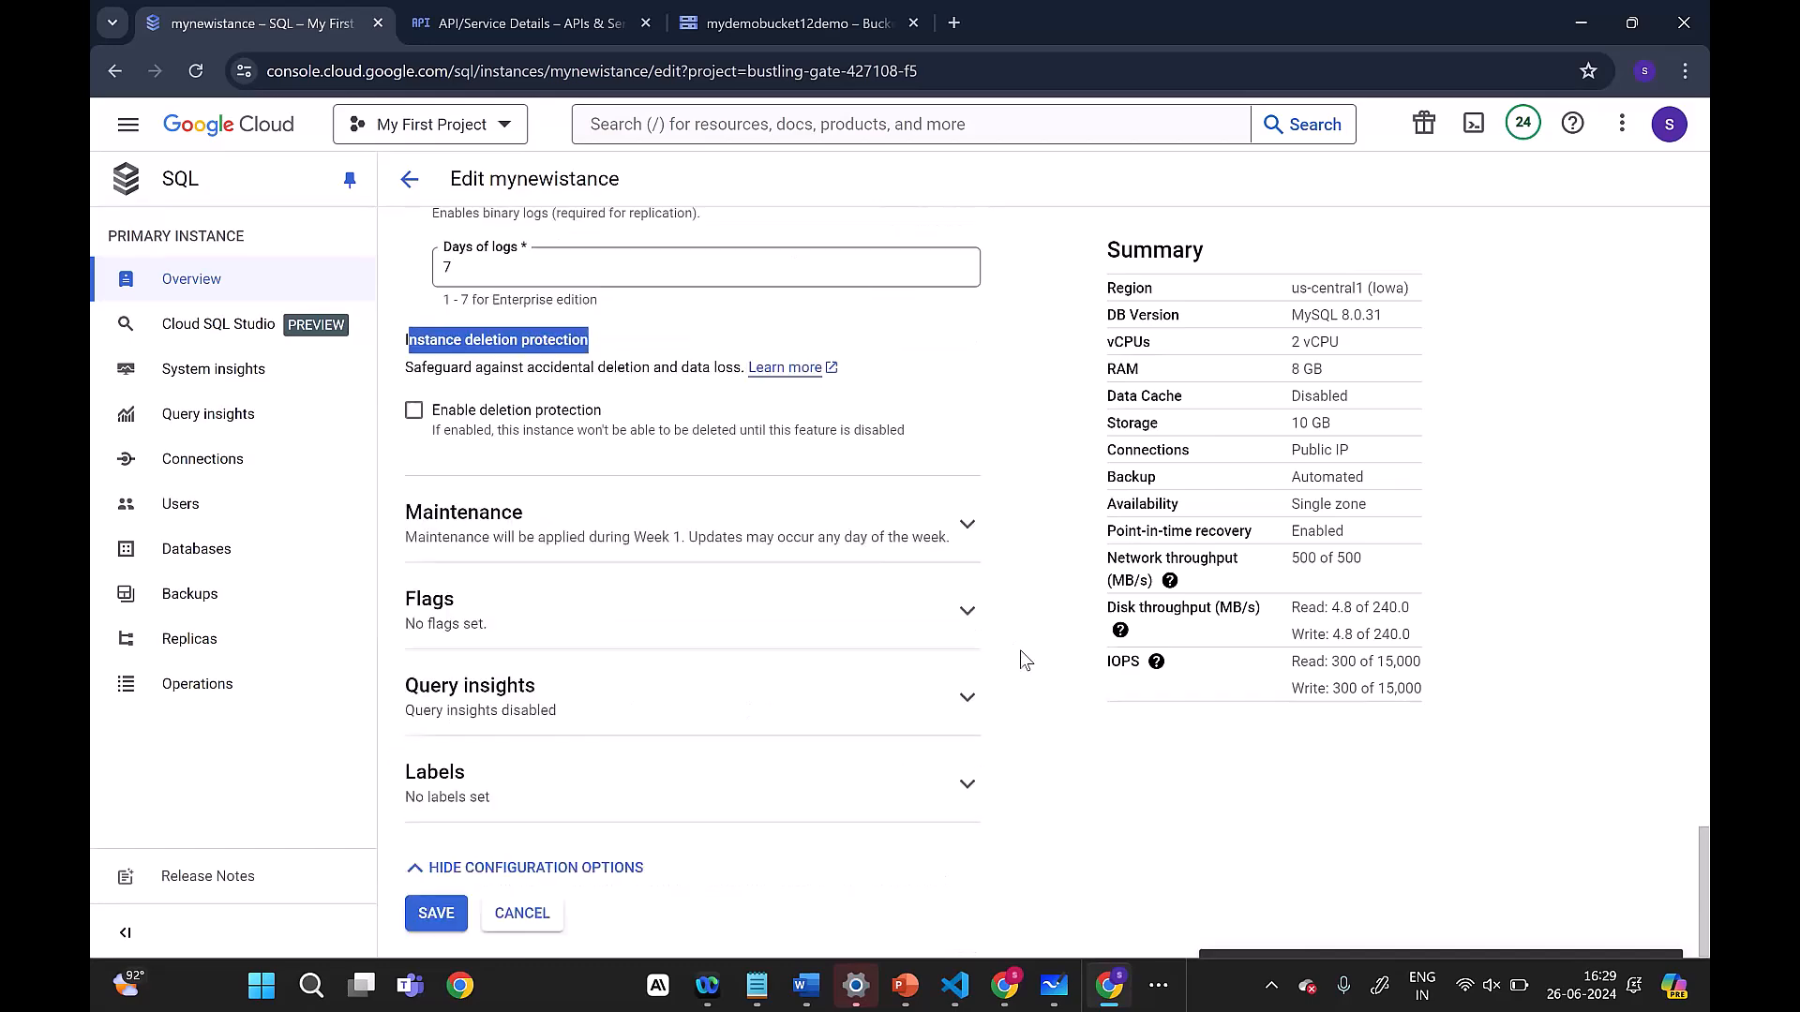
click(436, 913)
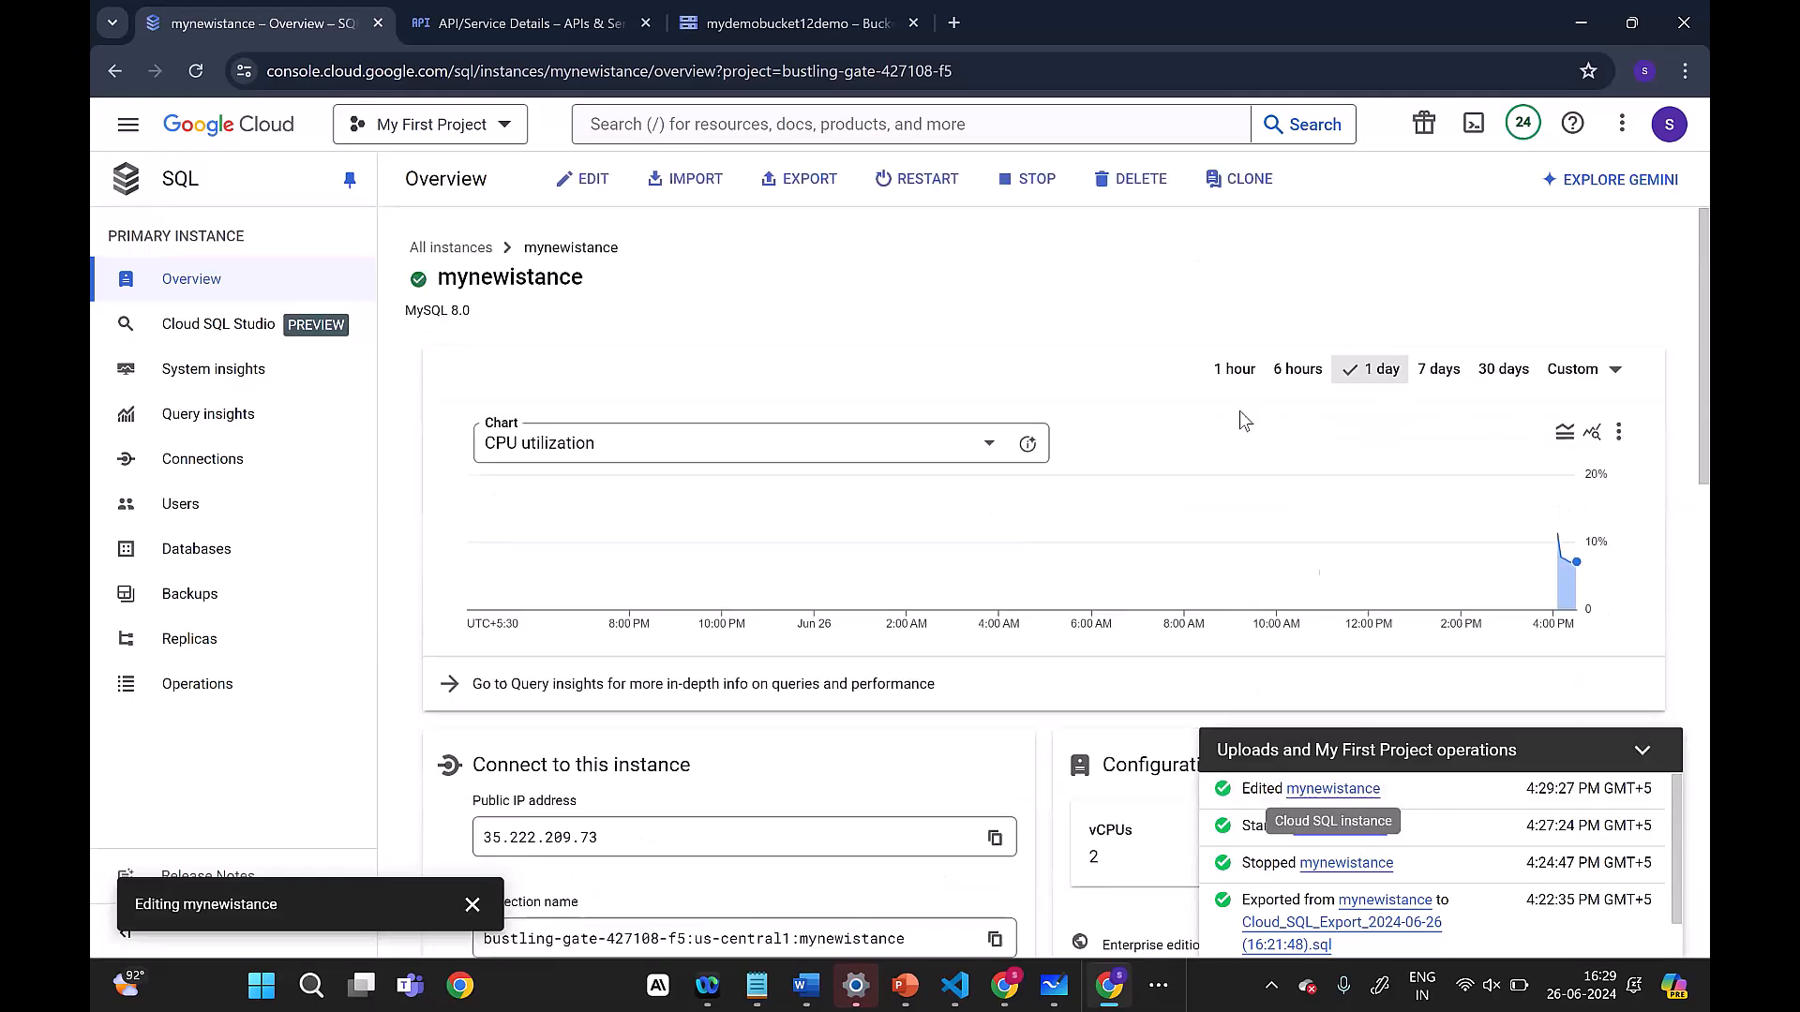
Step: Delete the instance, confirming with the instance ID mynewistance, and dismiss the survey about the deletion reasons
click(1132, 178)
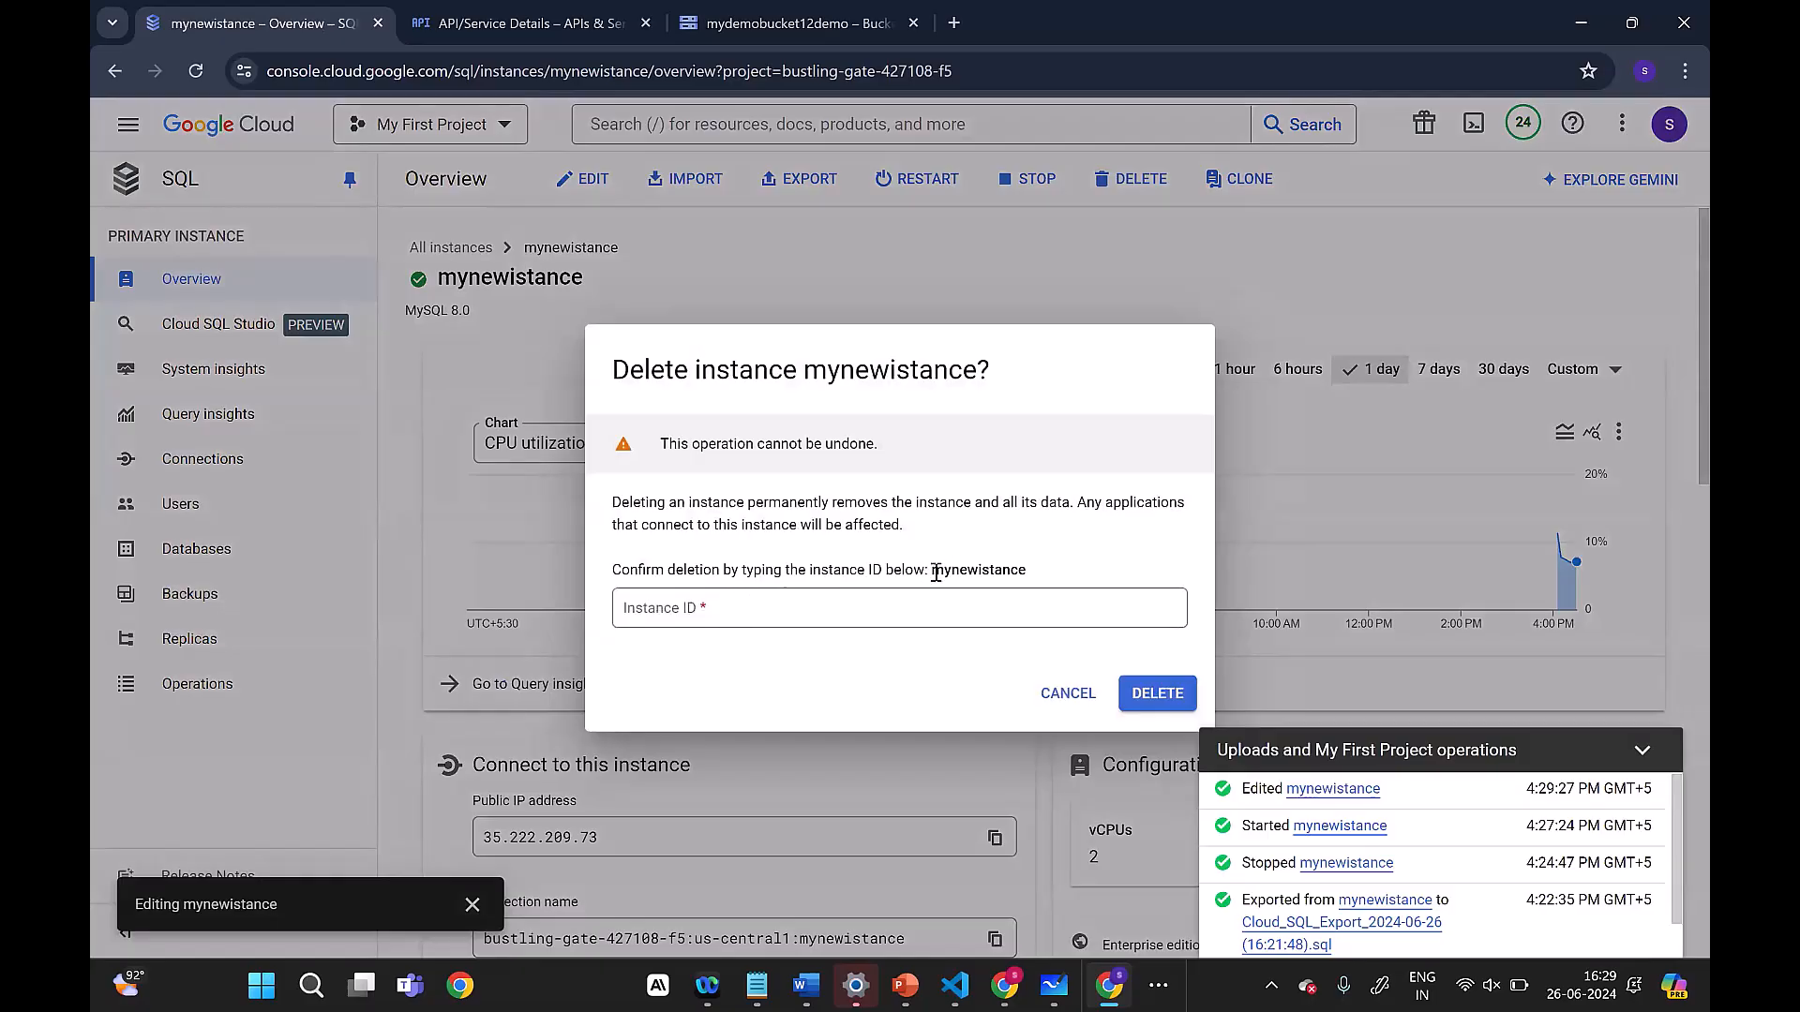
drag(934, 570, 1047, 579)
key(ctrl+c)
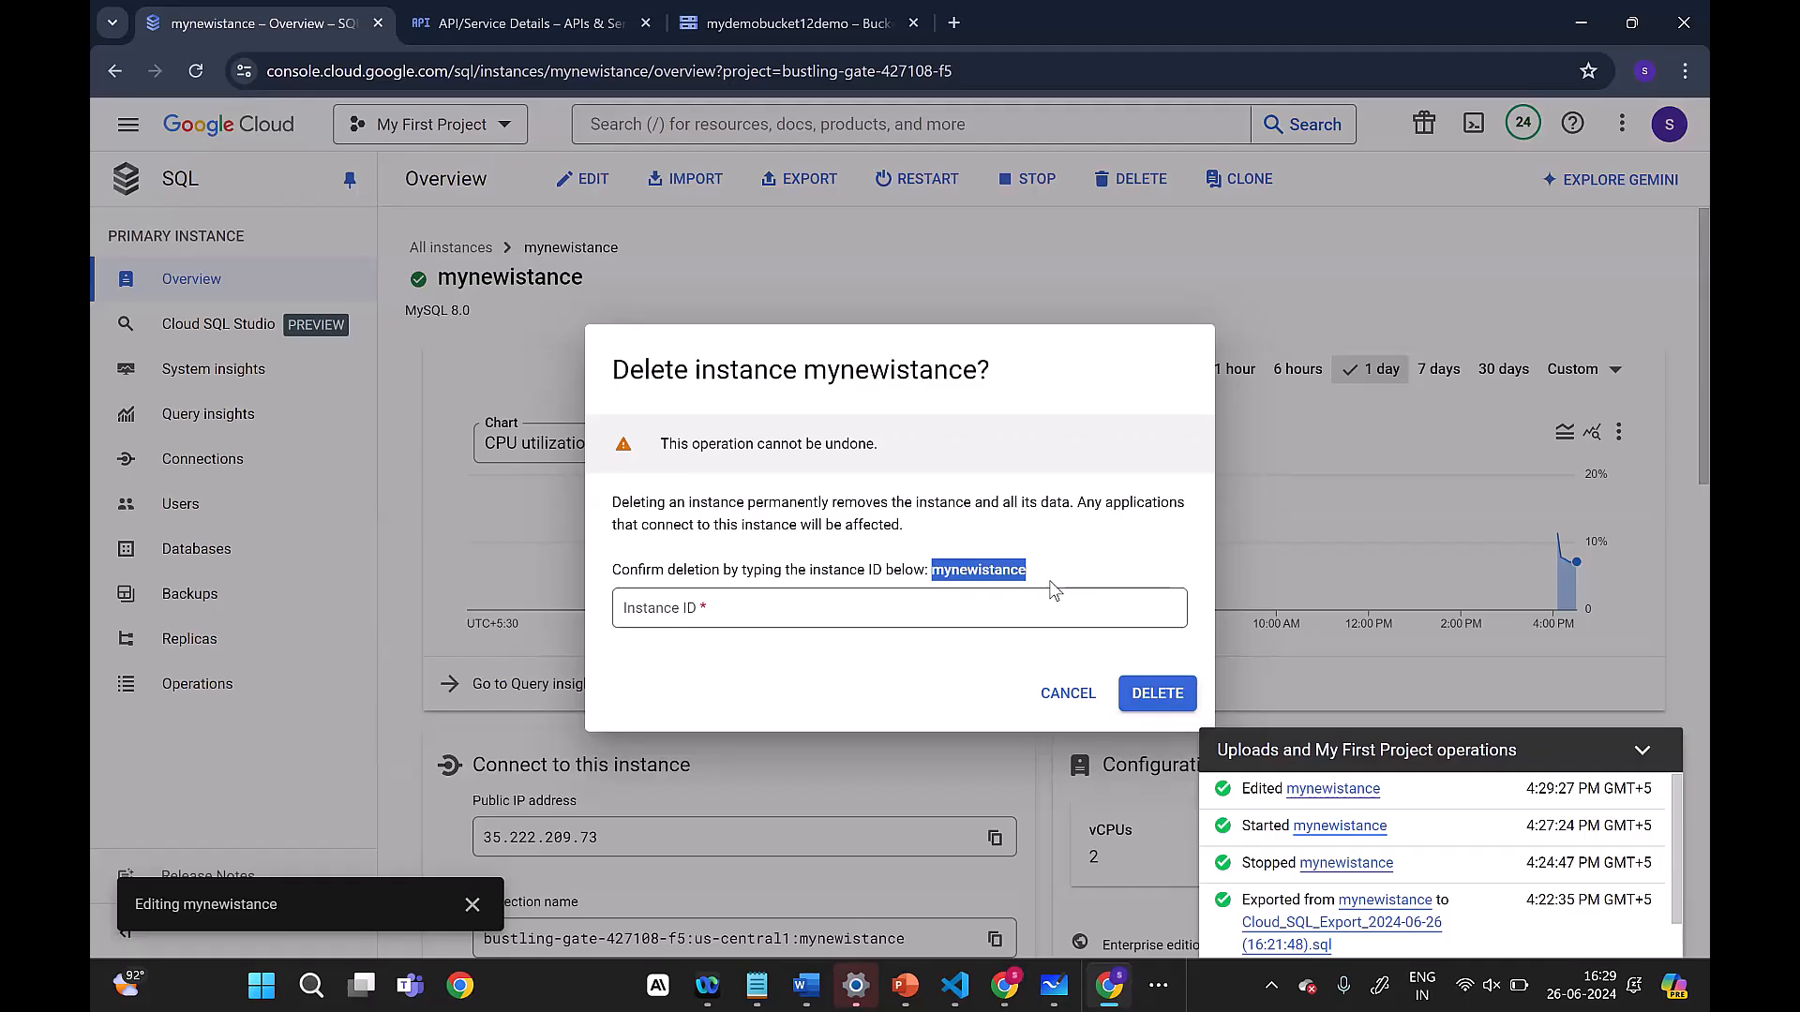
click(1015, 615)
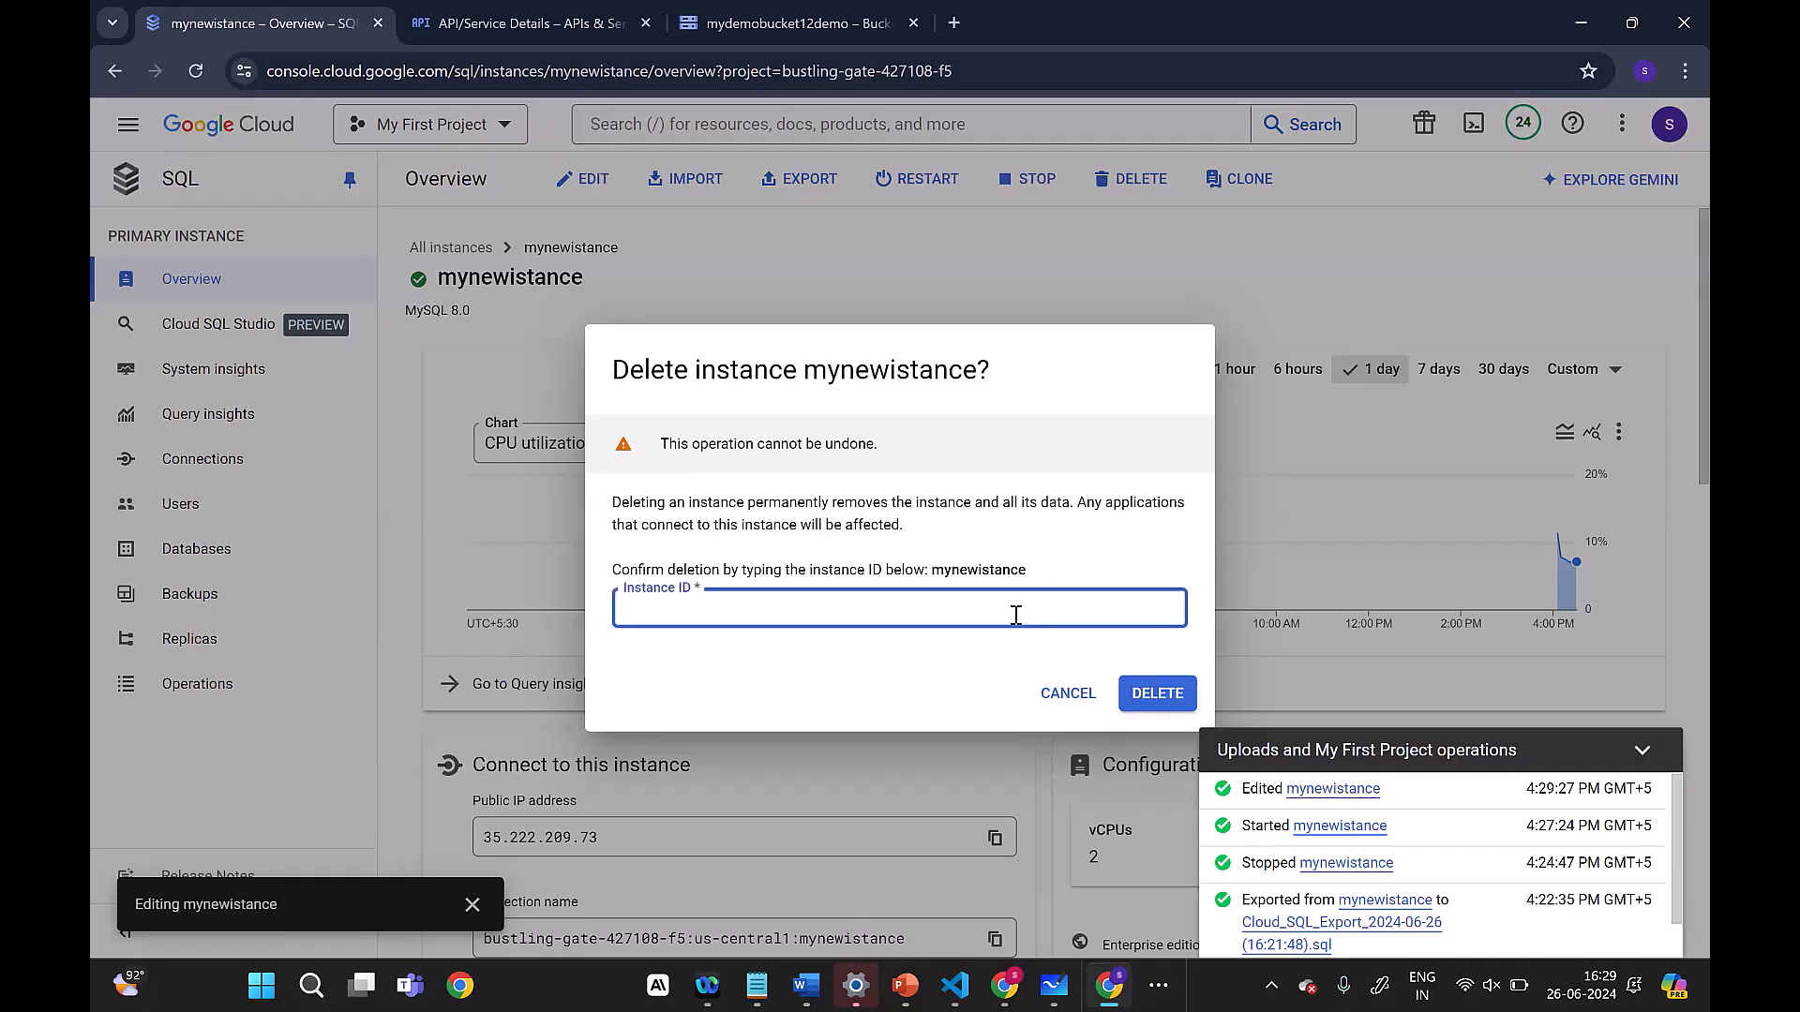
key(ctrl+v)
click(1156, 696)
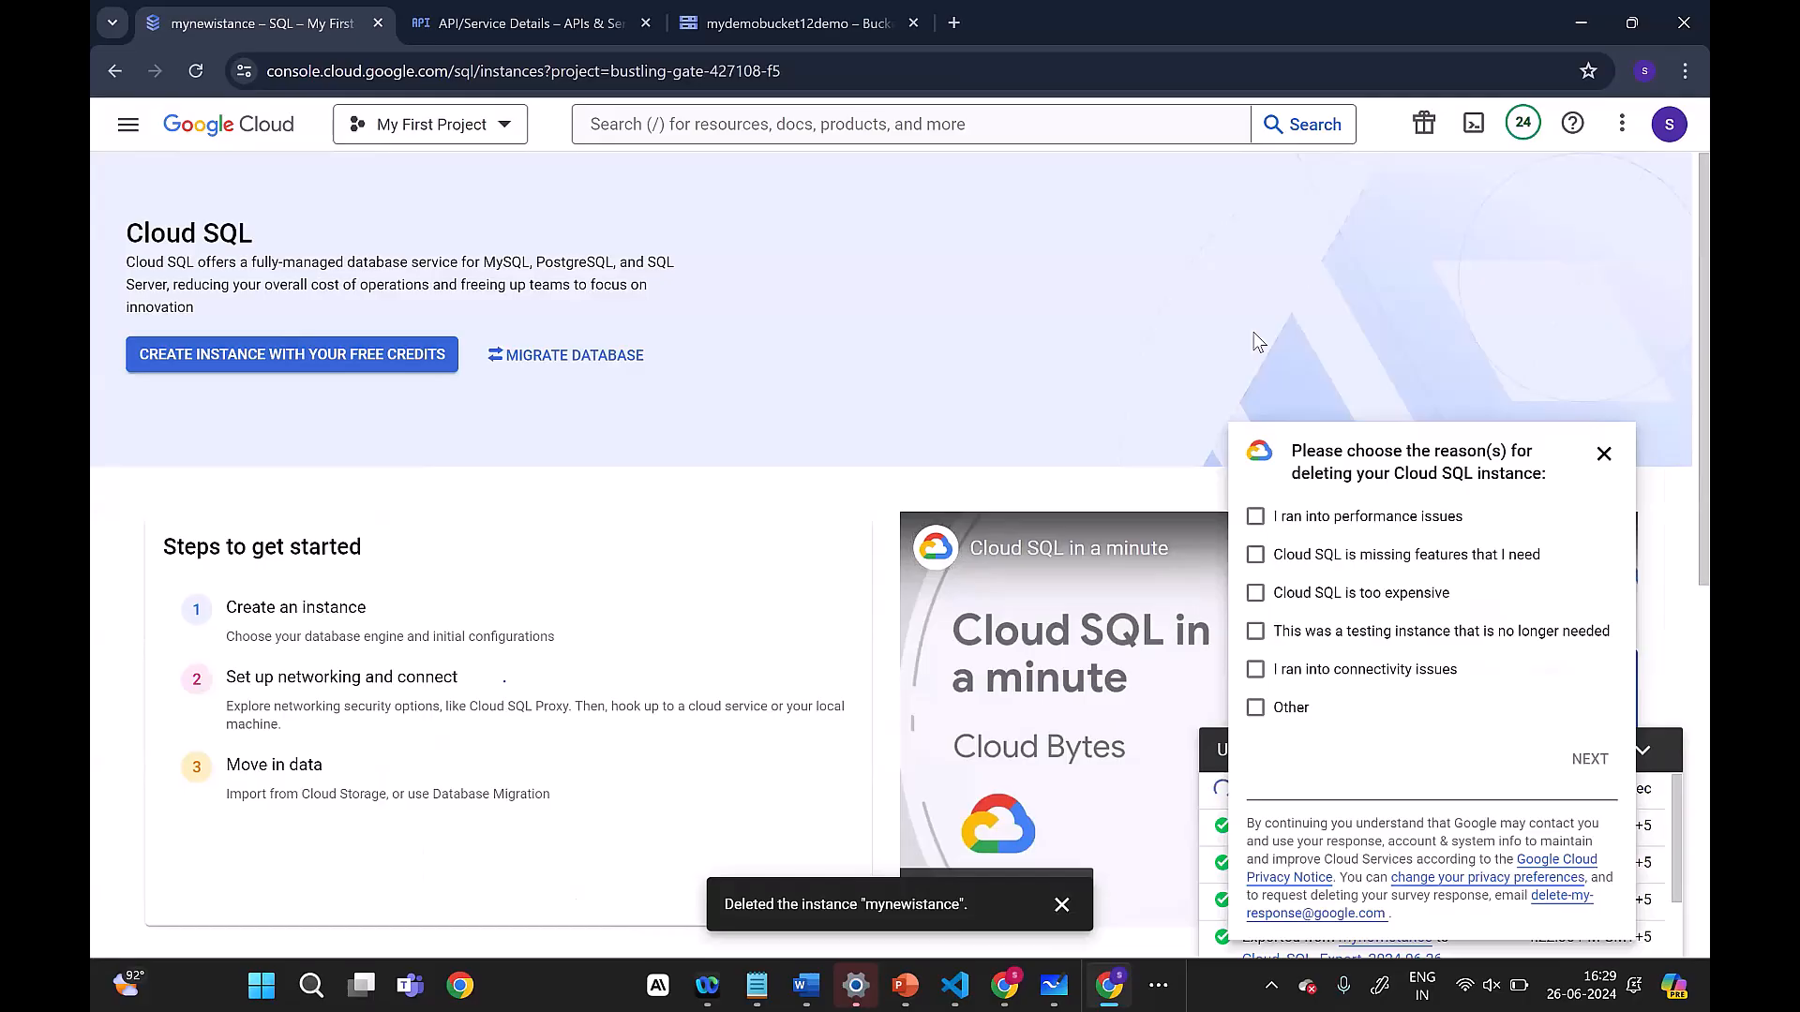
click(1603, 454)
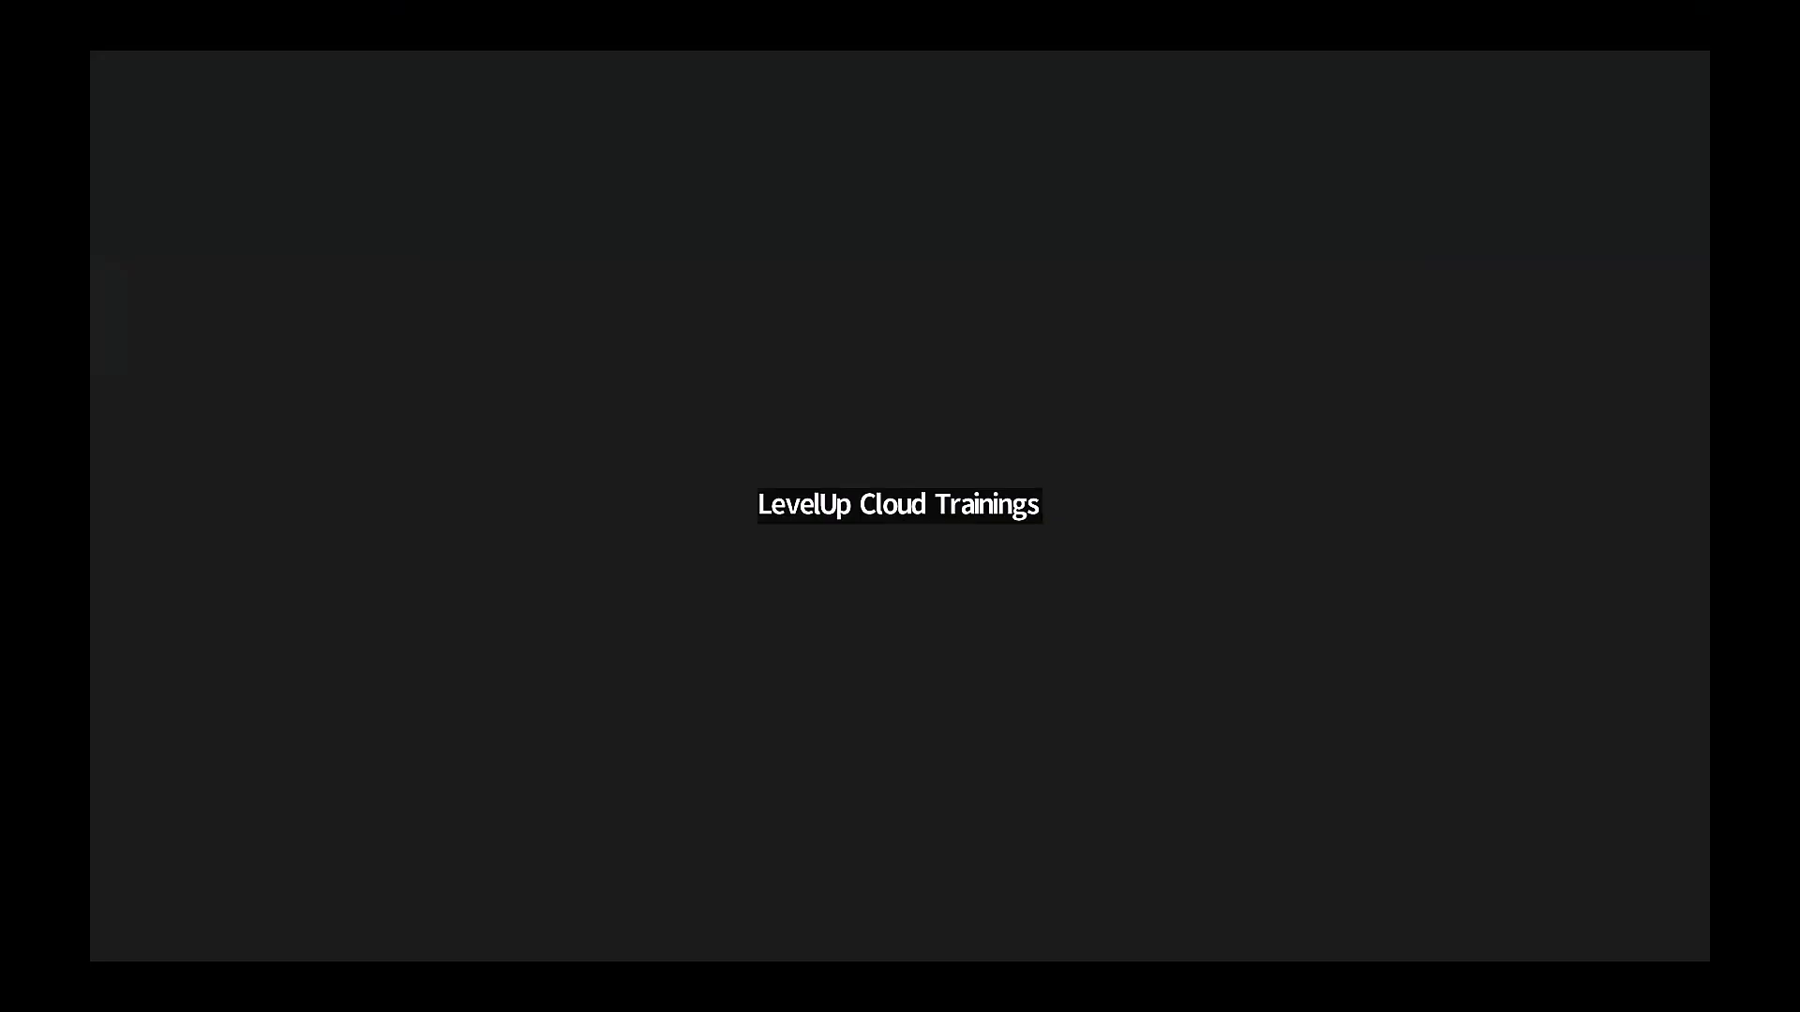